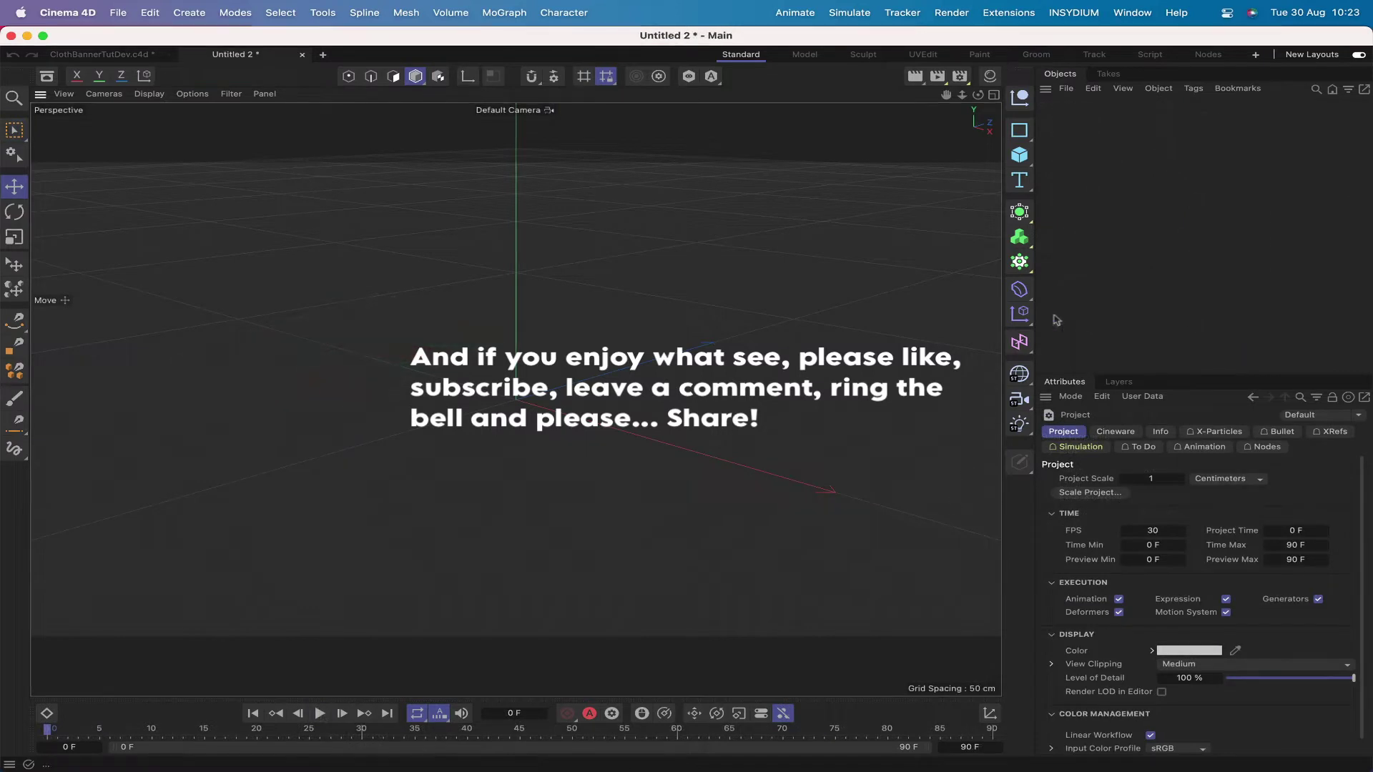
- Add a cylinder primitive to the scene and orient it along +X
click(1021, 156)
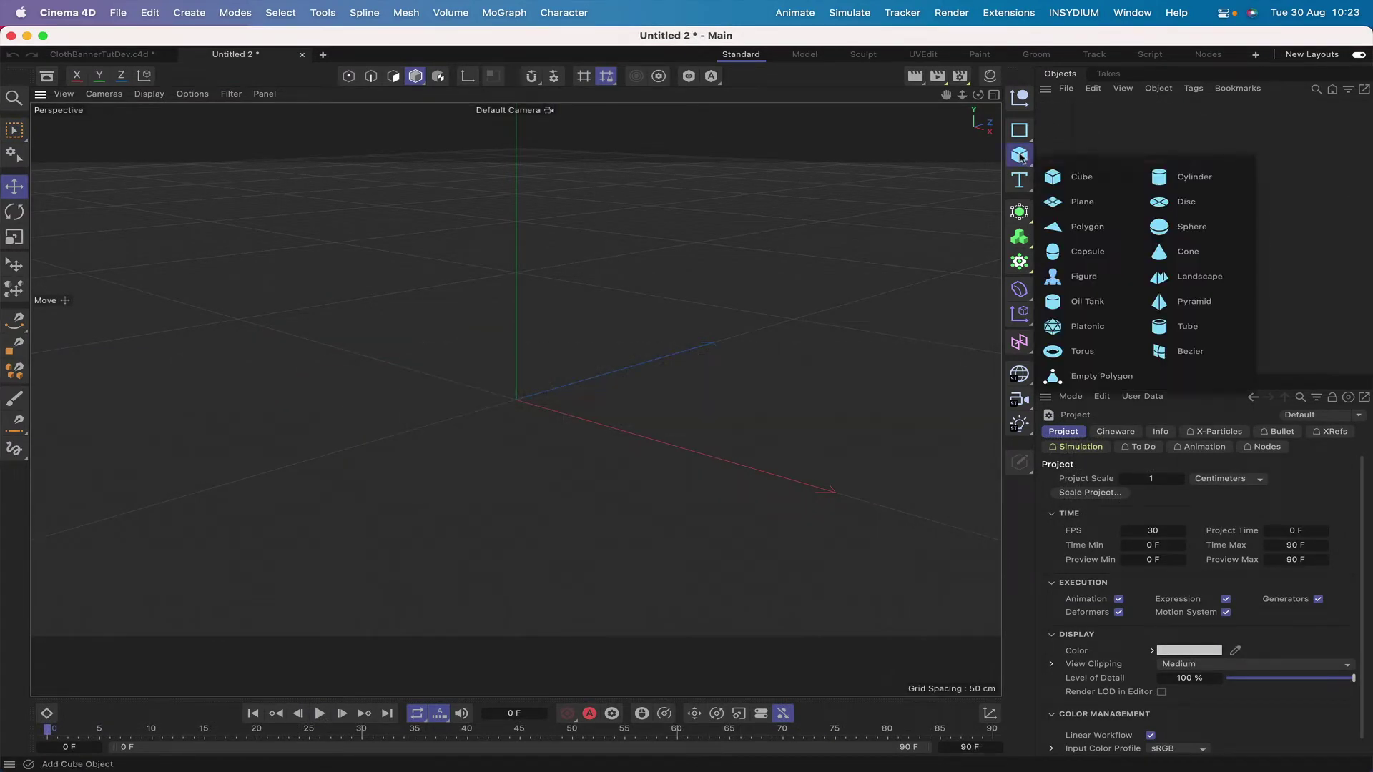
click(1169, 169)
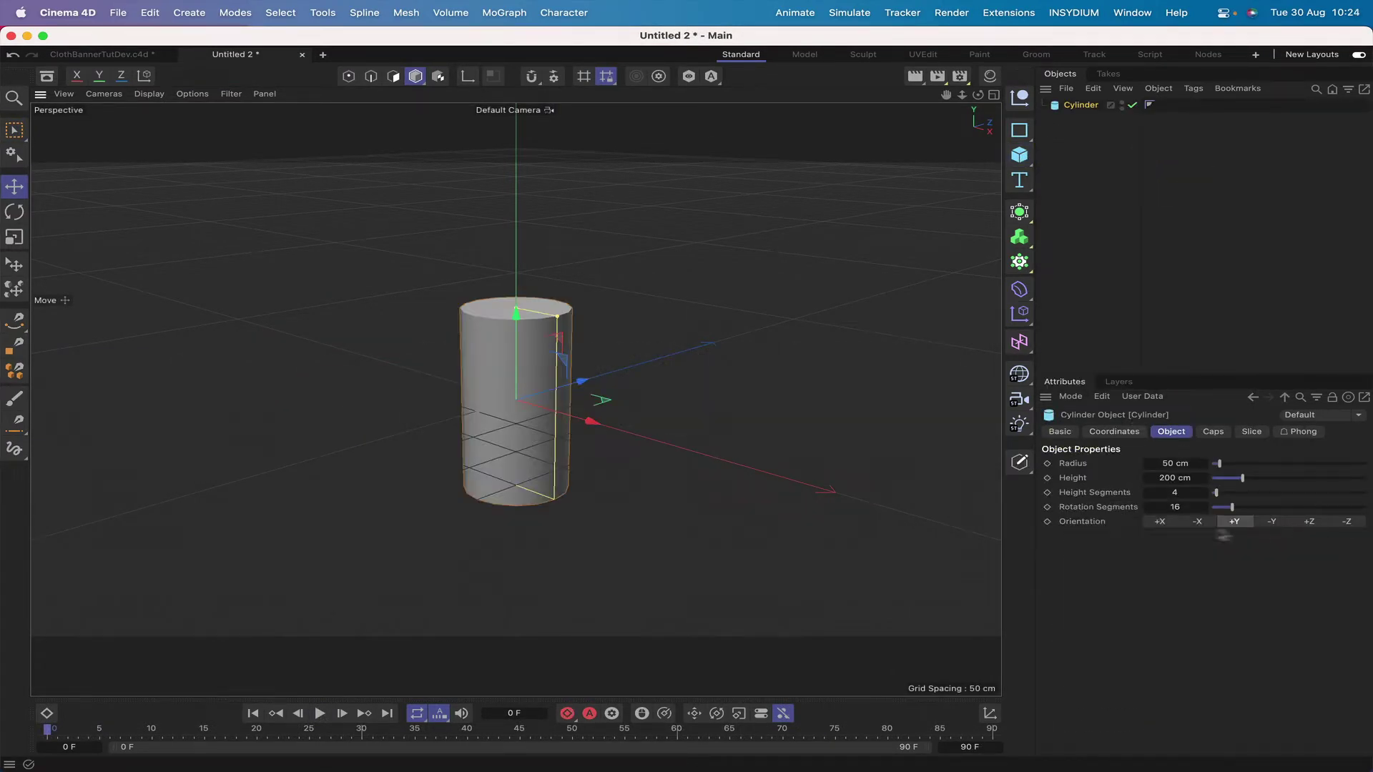
click(1161, 522)
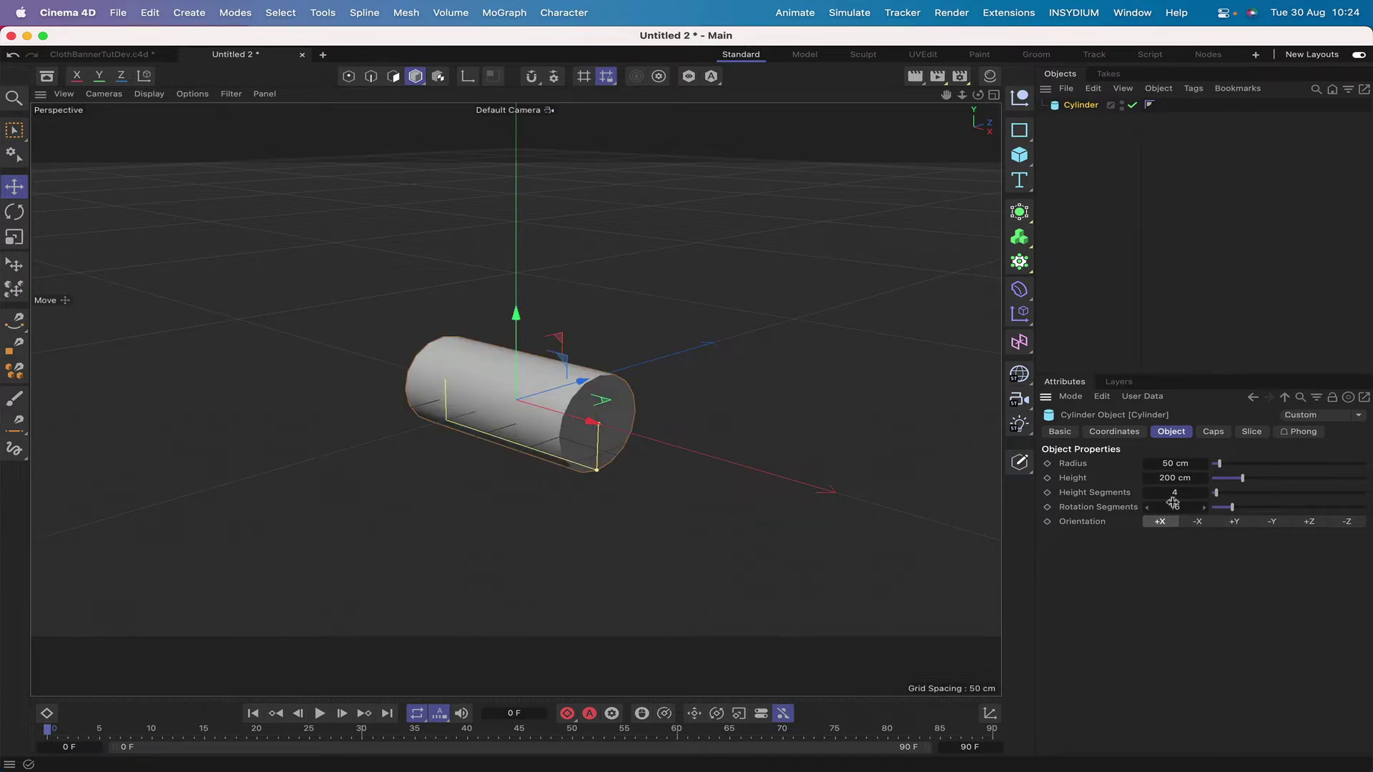
- Set the cylinder's radius to 2.5 cm, height to 100 cm, height segments to 5 and rotation segments to 8
click(1167, 464)
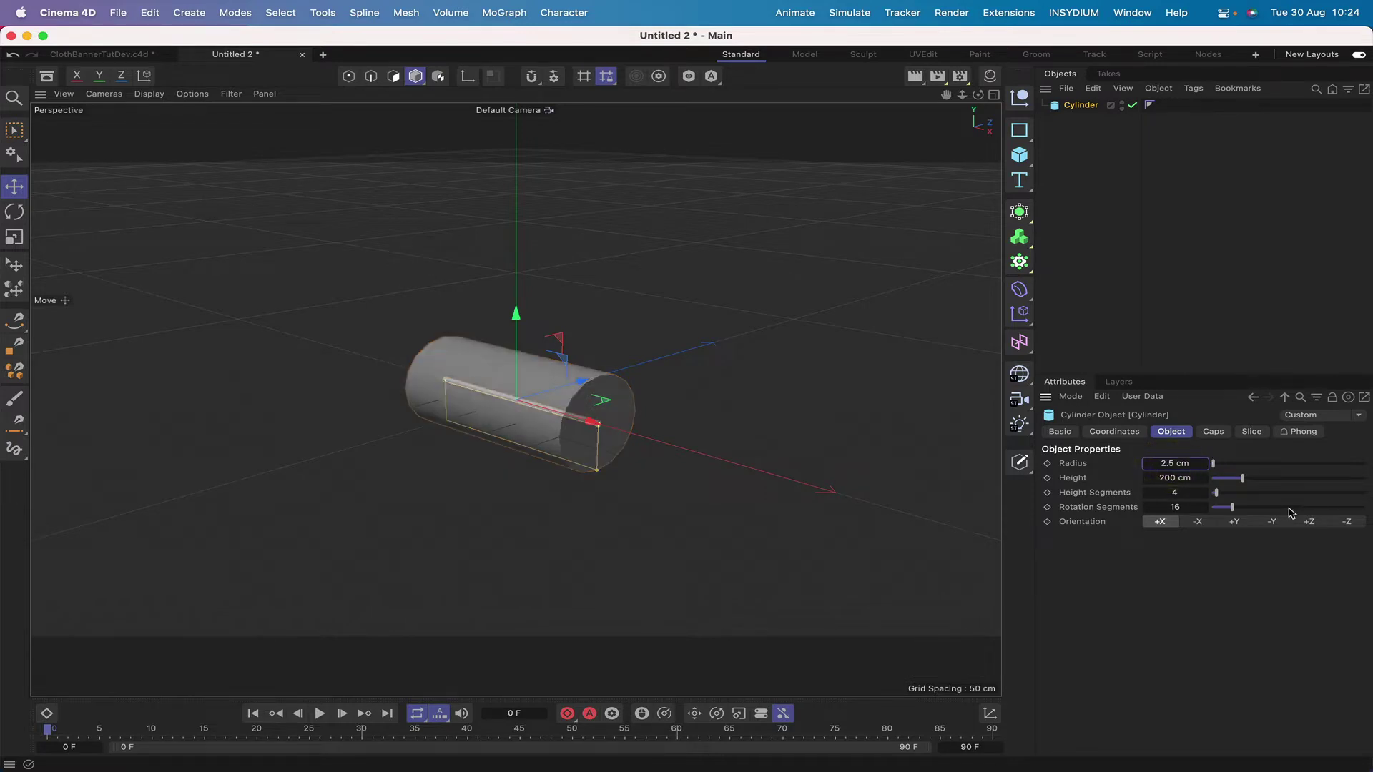
click(1168, 477)
text(50)
key(Return)
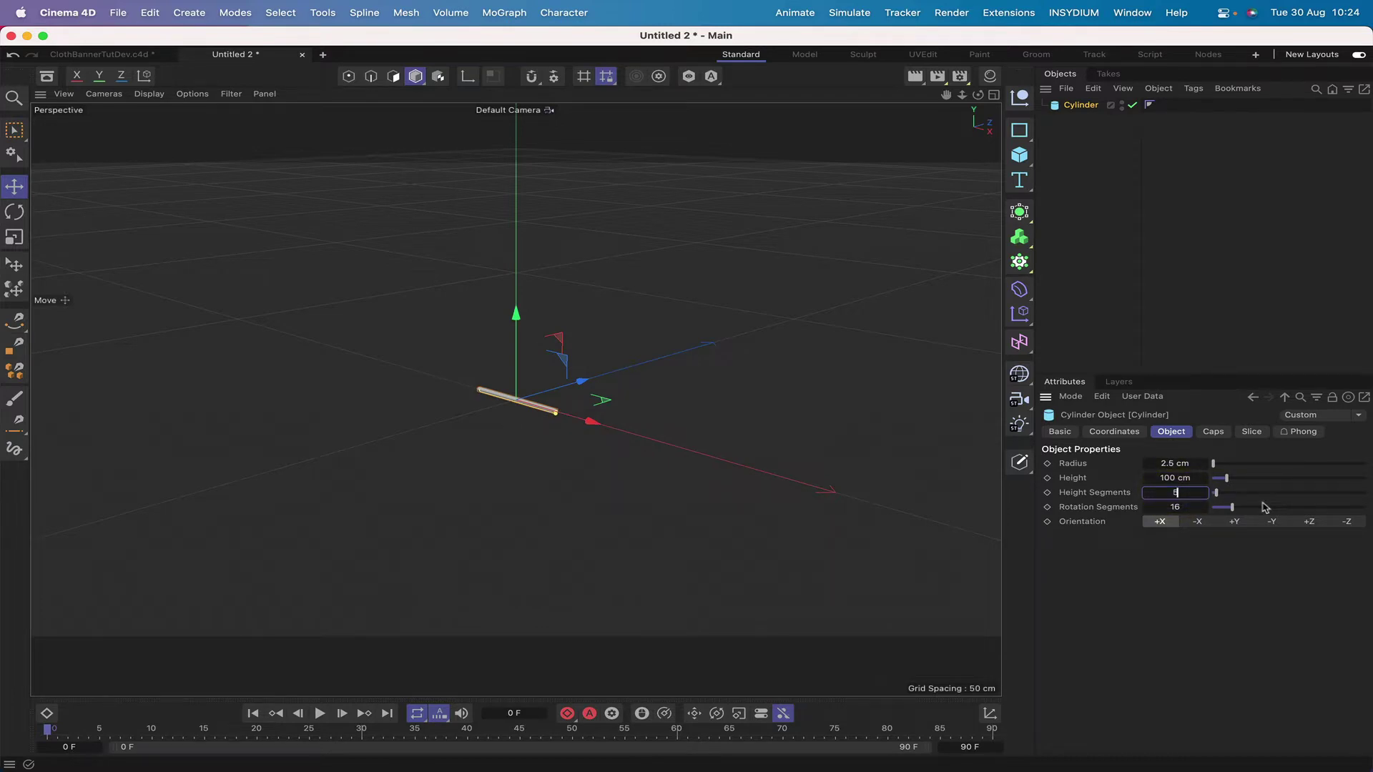
click(1191, 507)
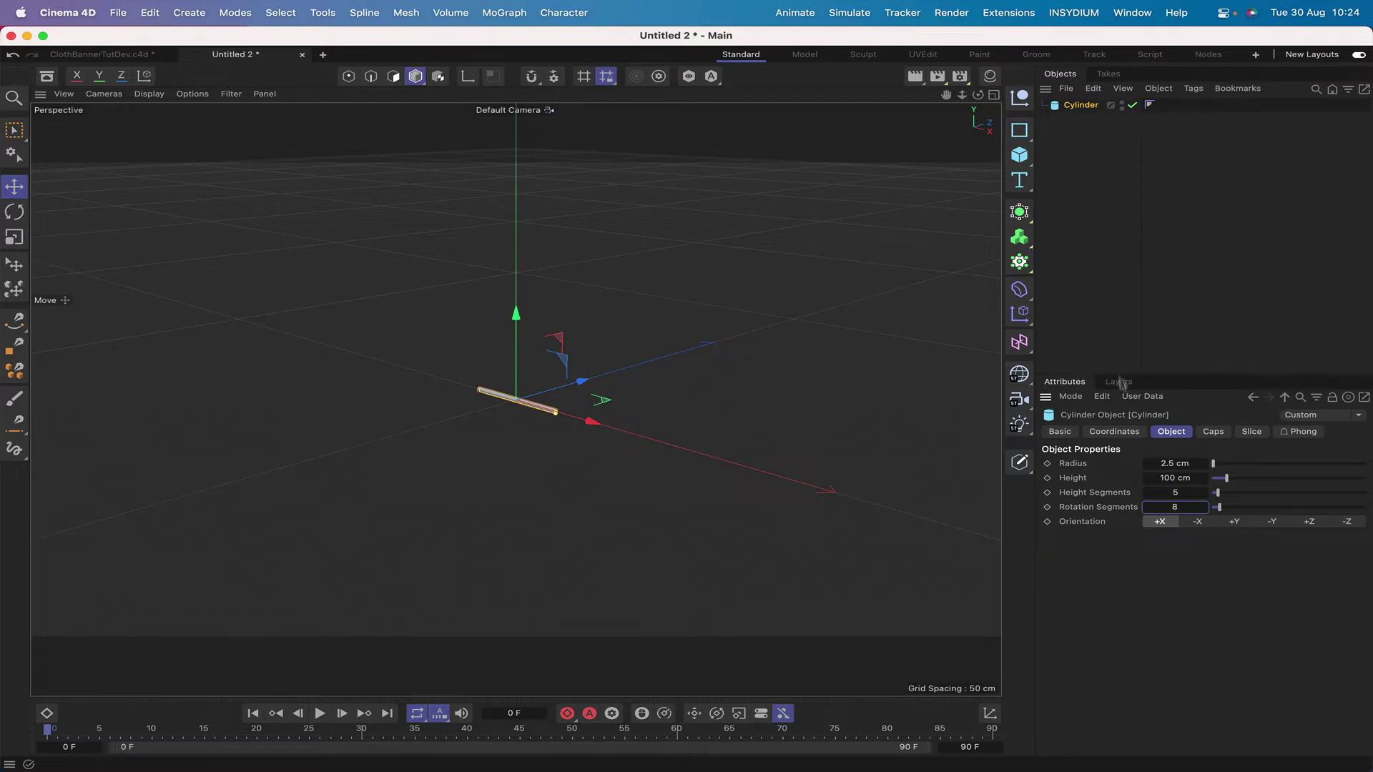
- Make the cylinder an editable polygon object and display the viewport with Gouraud Shading (Lines)
drag(978, 95, 686, 399)
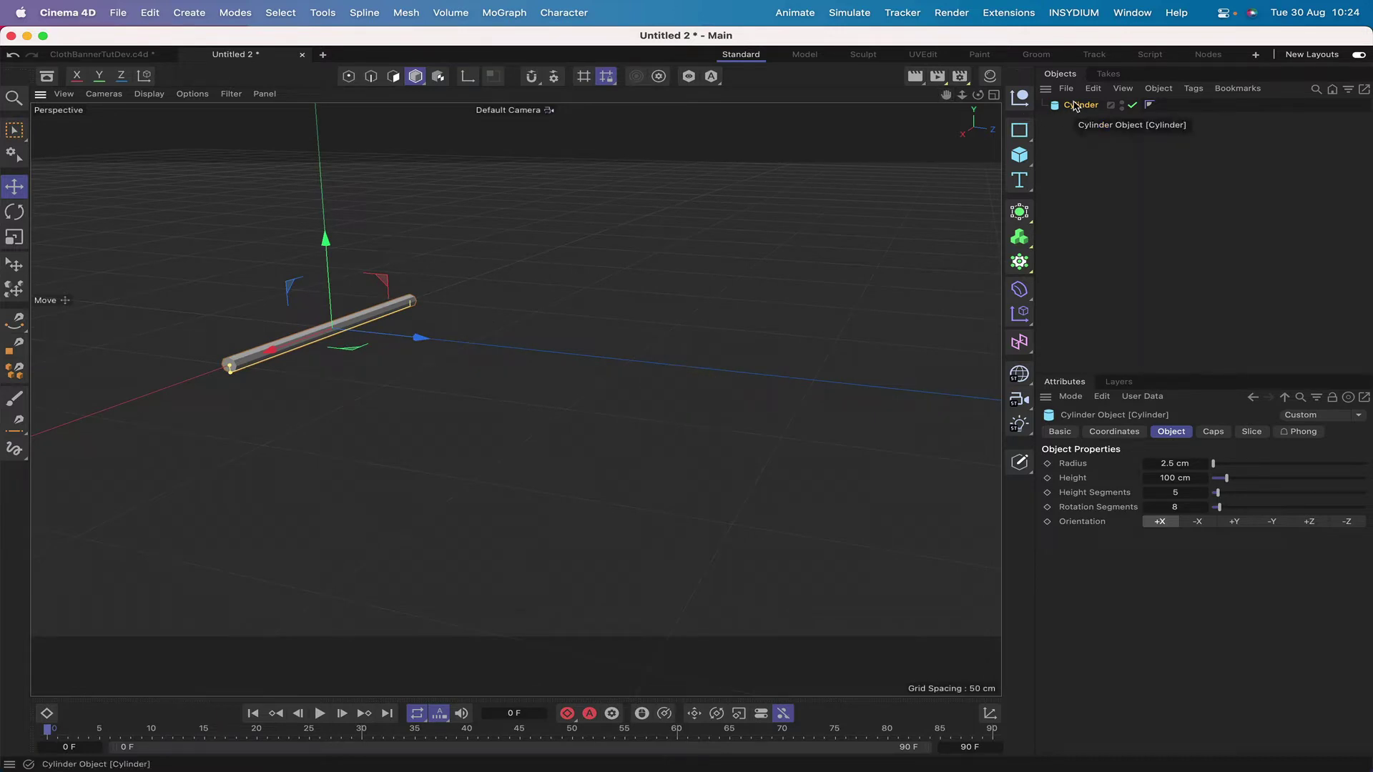
key(c)
click(149, 94)
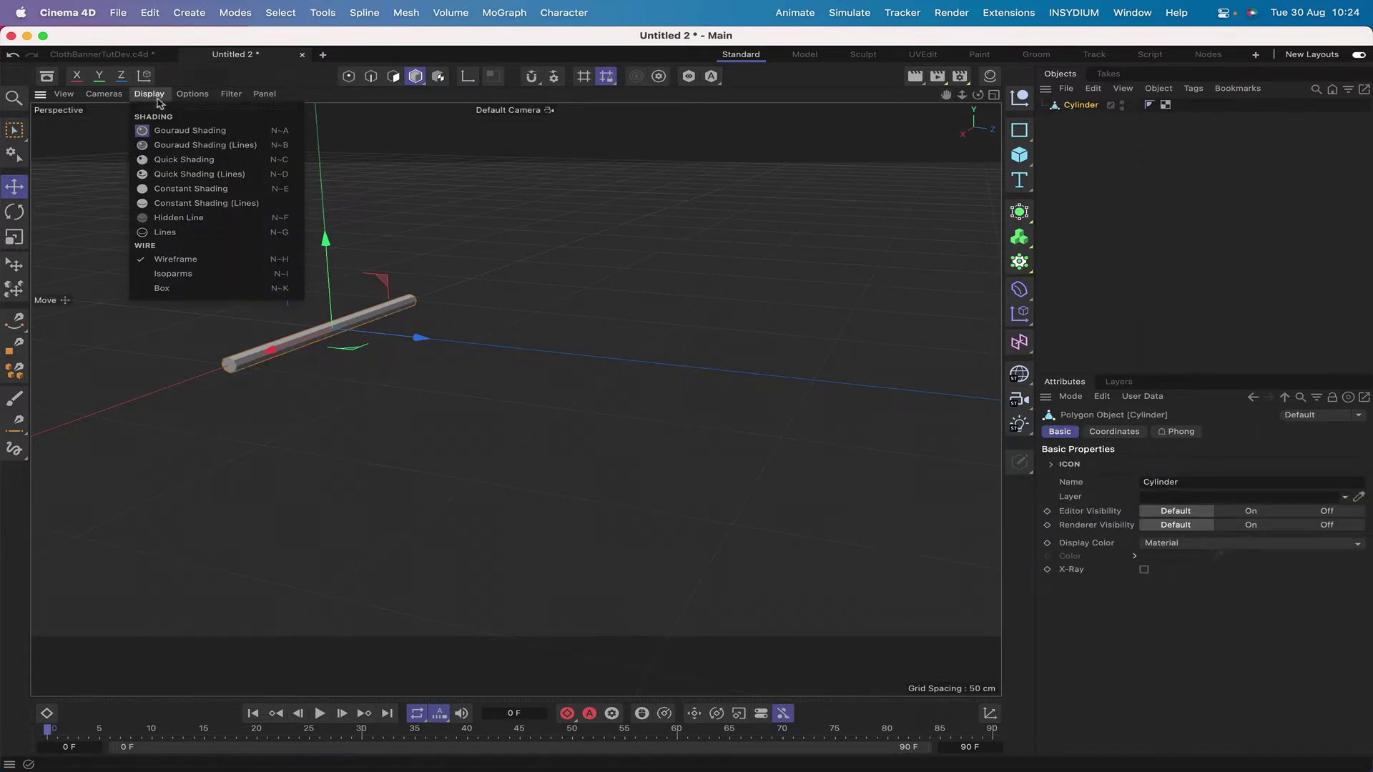
click(171, 145)
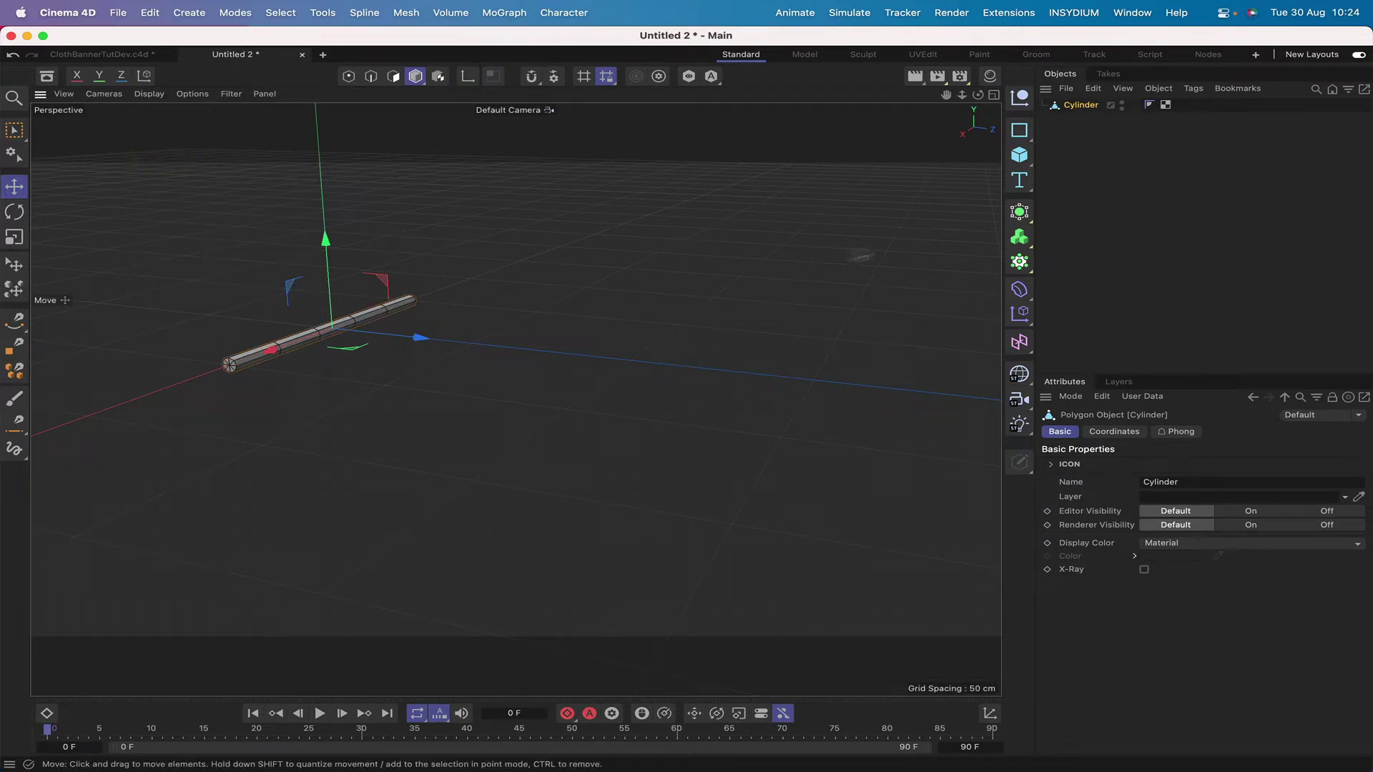
click(1021, 213)
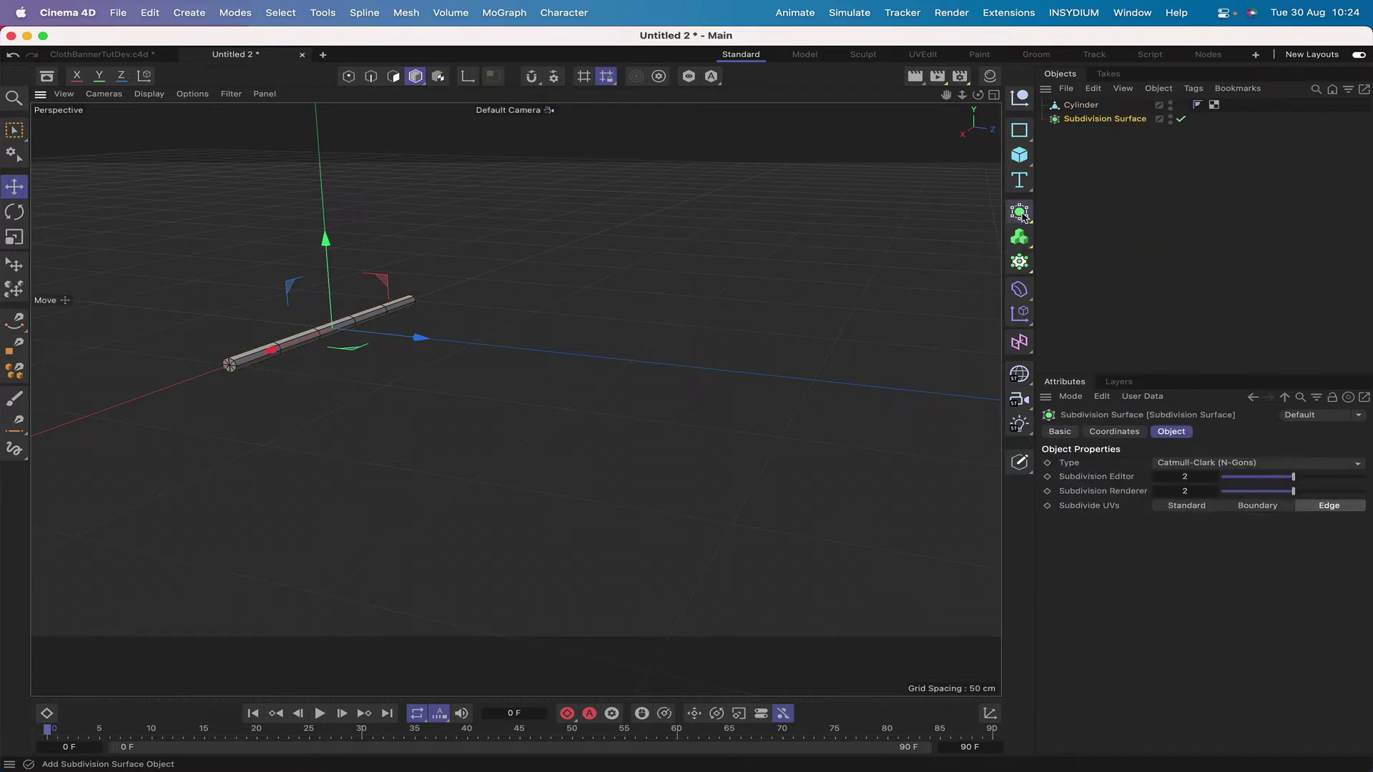
drag(1107, 112, 1094, 113)
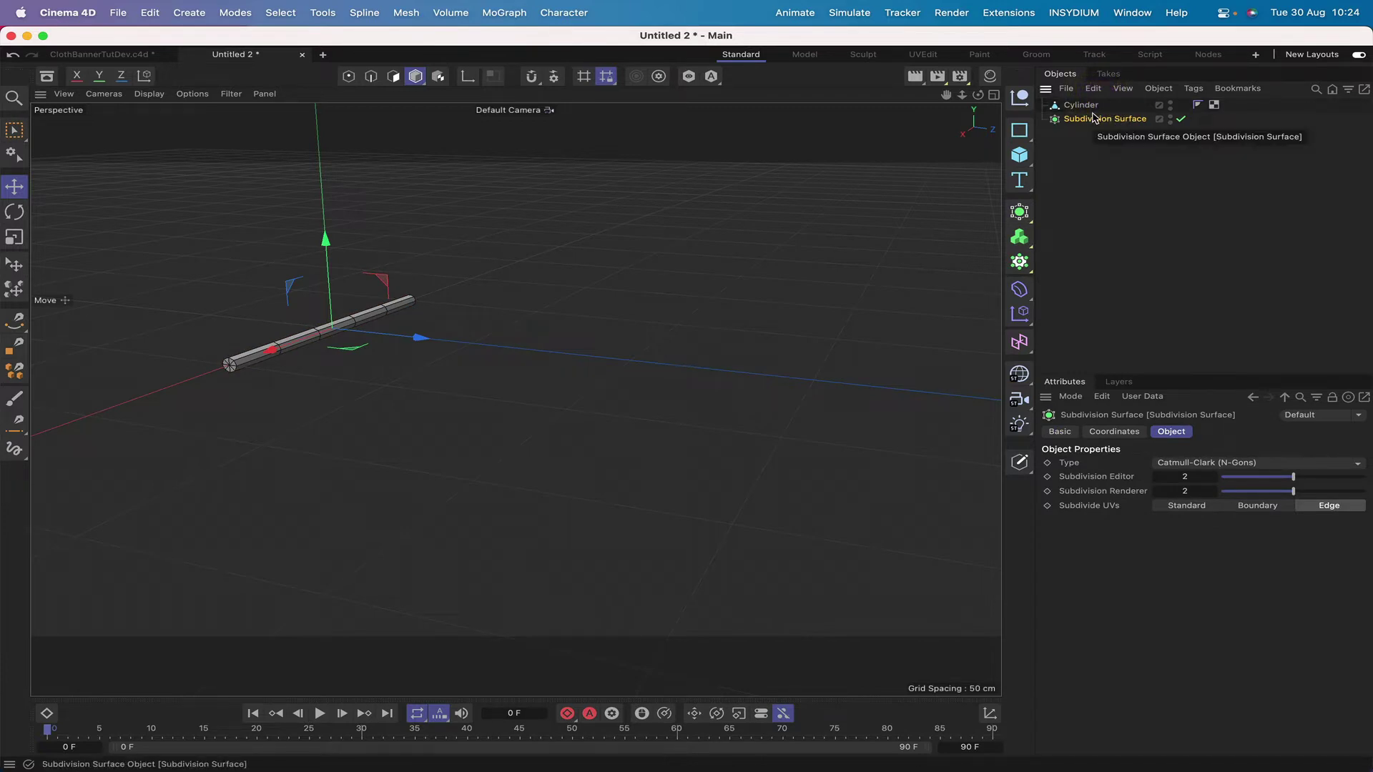
key(BackSpace)
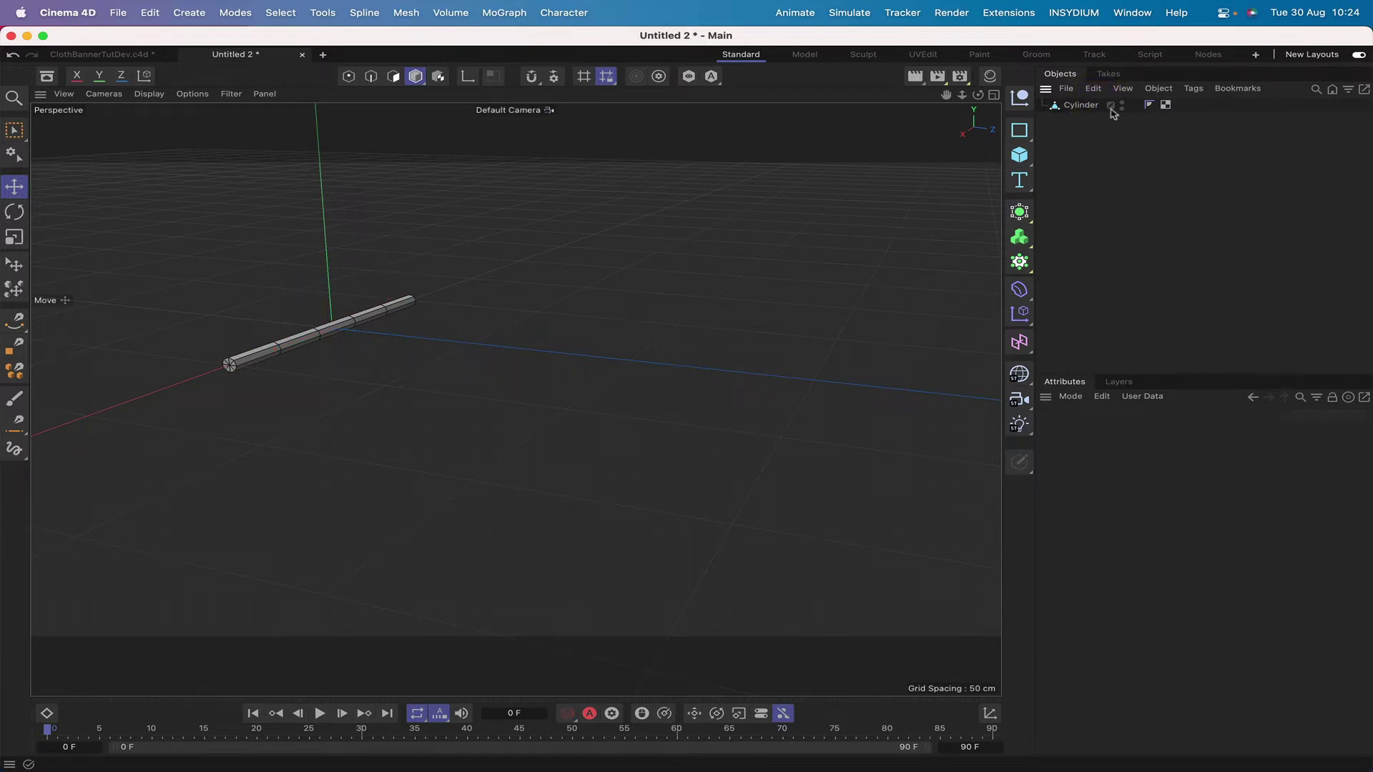
- Add a Subdivision Surface as the parent of the cylinder
click(1111, 109)
alt+click(1019, 212)
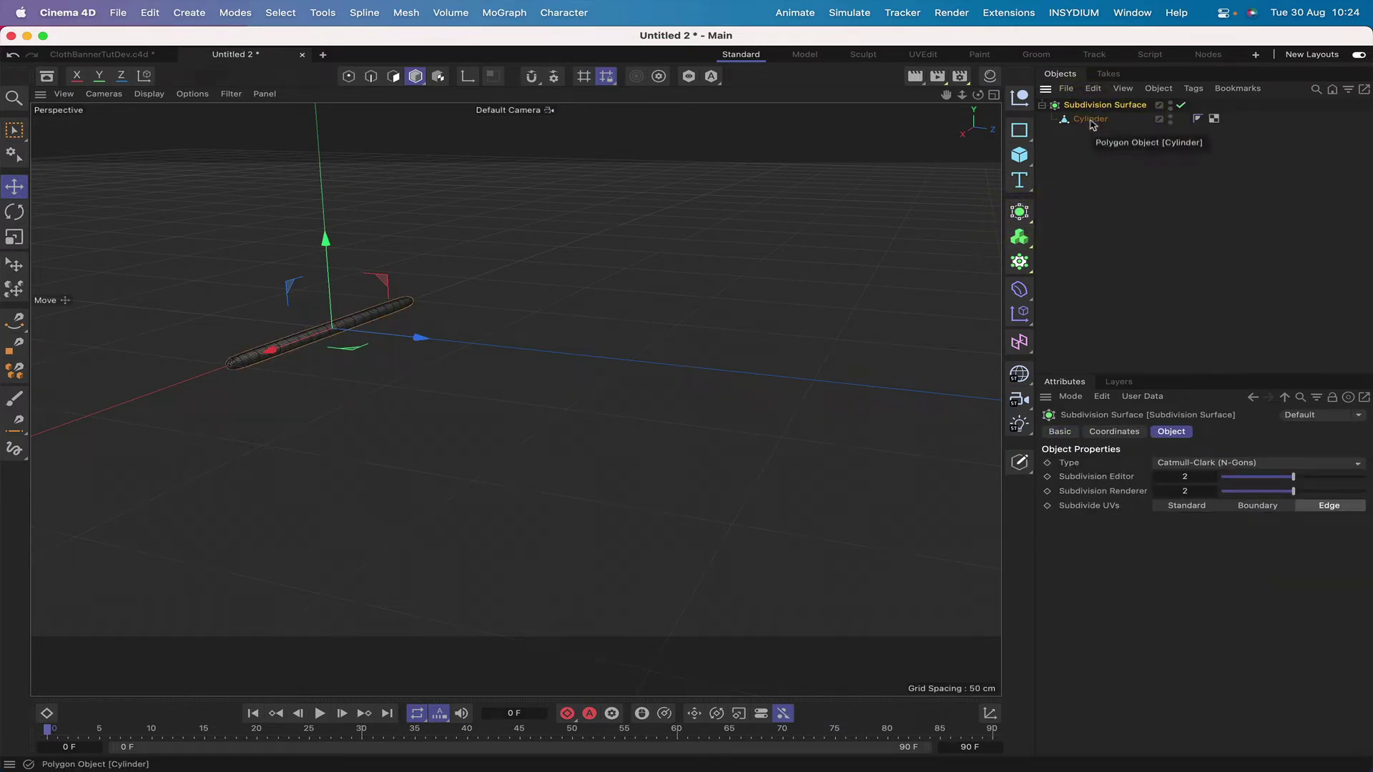
- Show the cylinder's real cage edges in edge mode by turning off Isoline Editing
click(1090, 119)
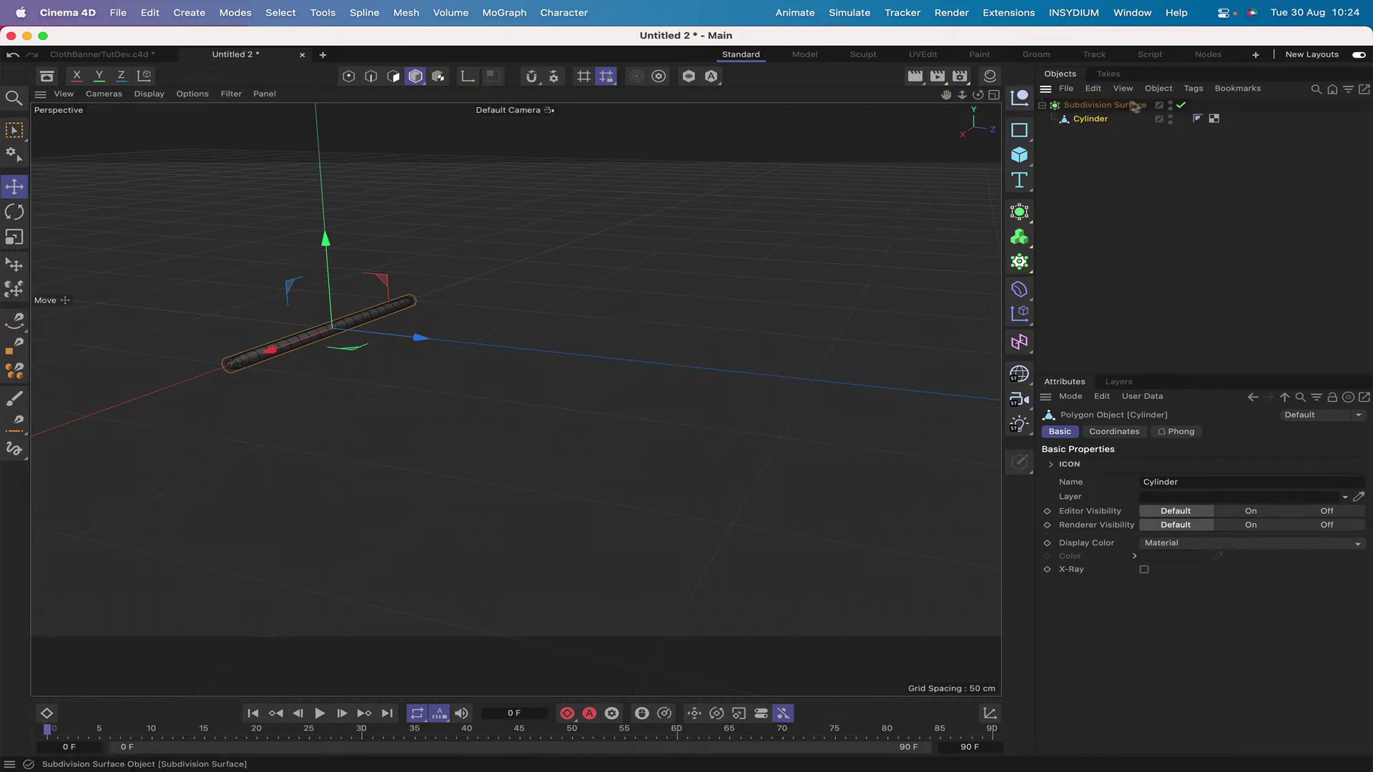
click(371, 77)
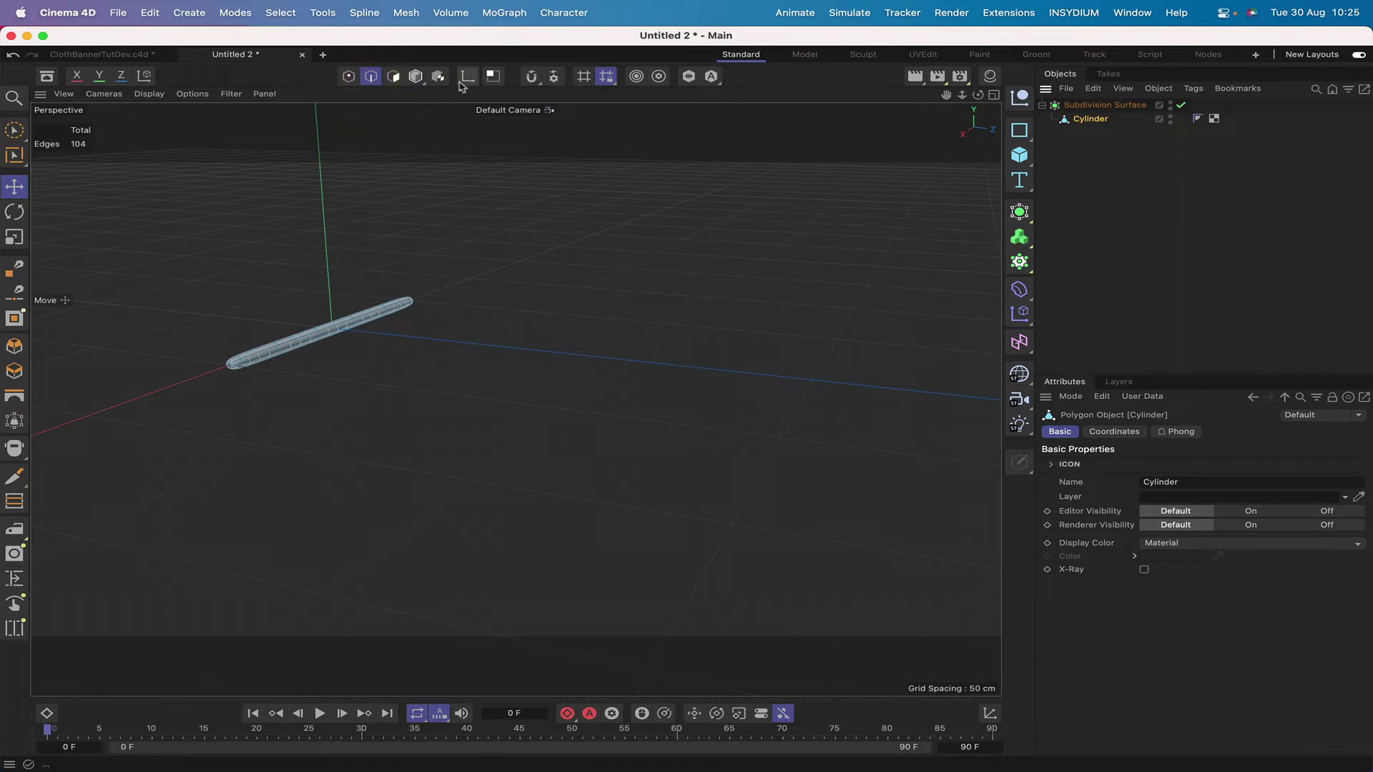
click(192, 94)
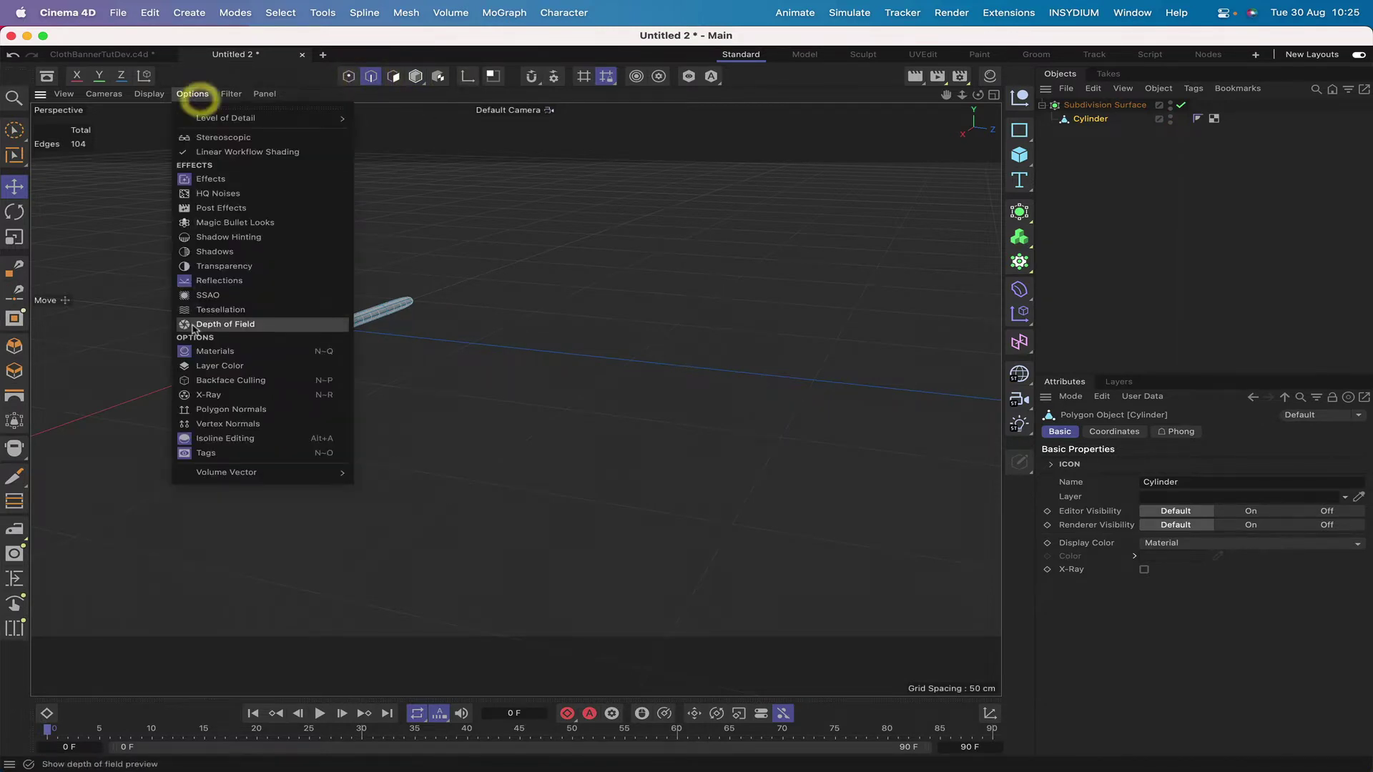
click(196, 436)
drag(946, 95, 685, 398)
drag(946, 96, 686, 399)
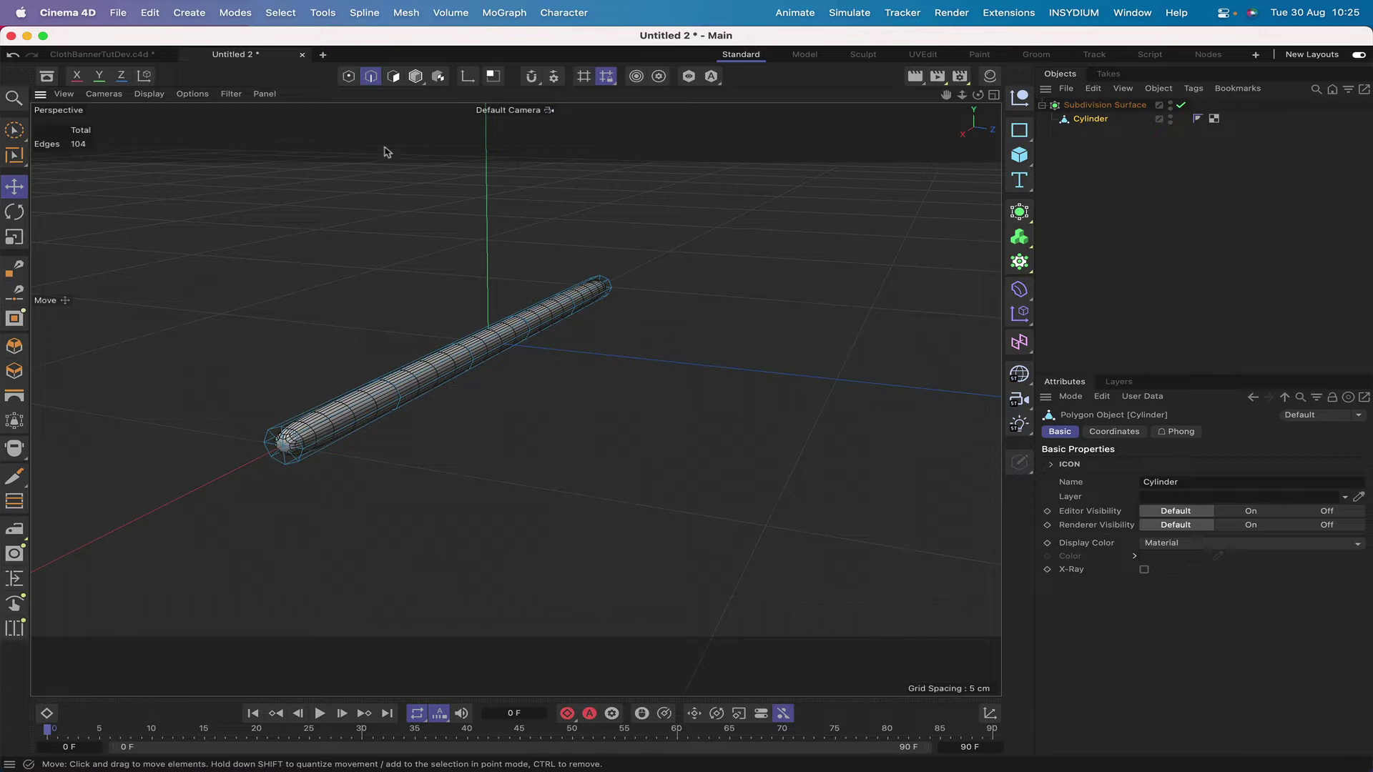
- Loop-select the cap polygons at both ends of the cylinder and extrude them with a 5 cm offset
click(393, 76)
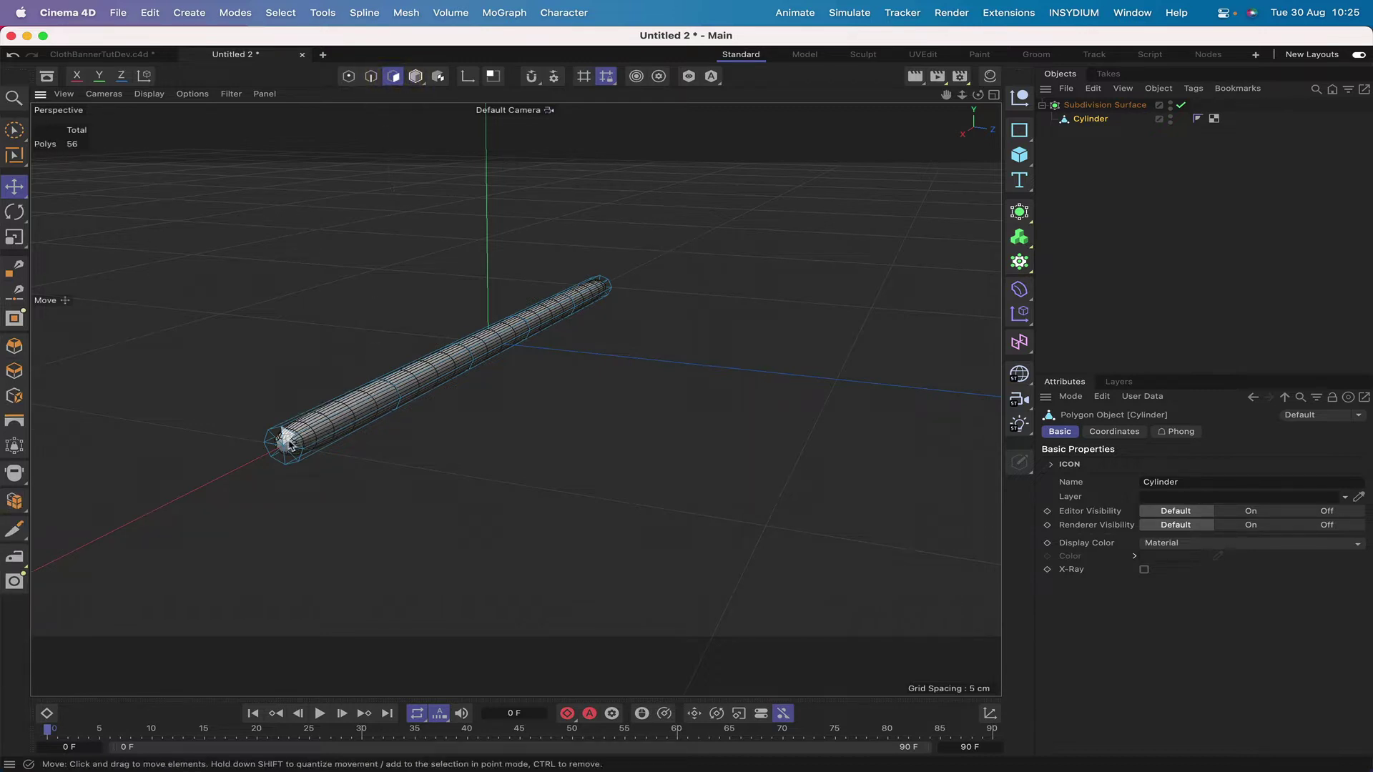
key(l)
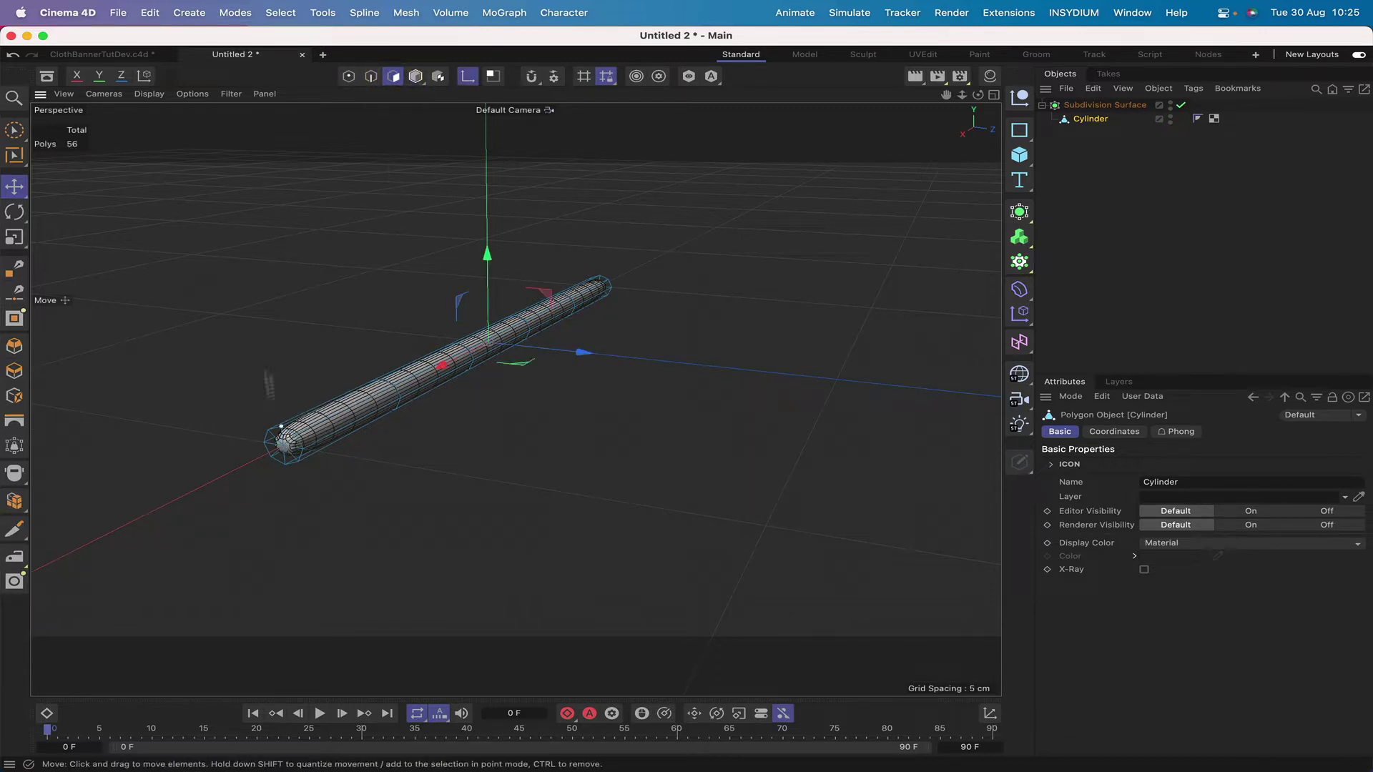
key(u)
key(l)
click(285, 445)
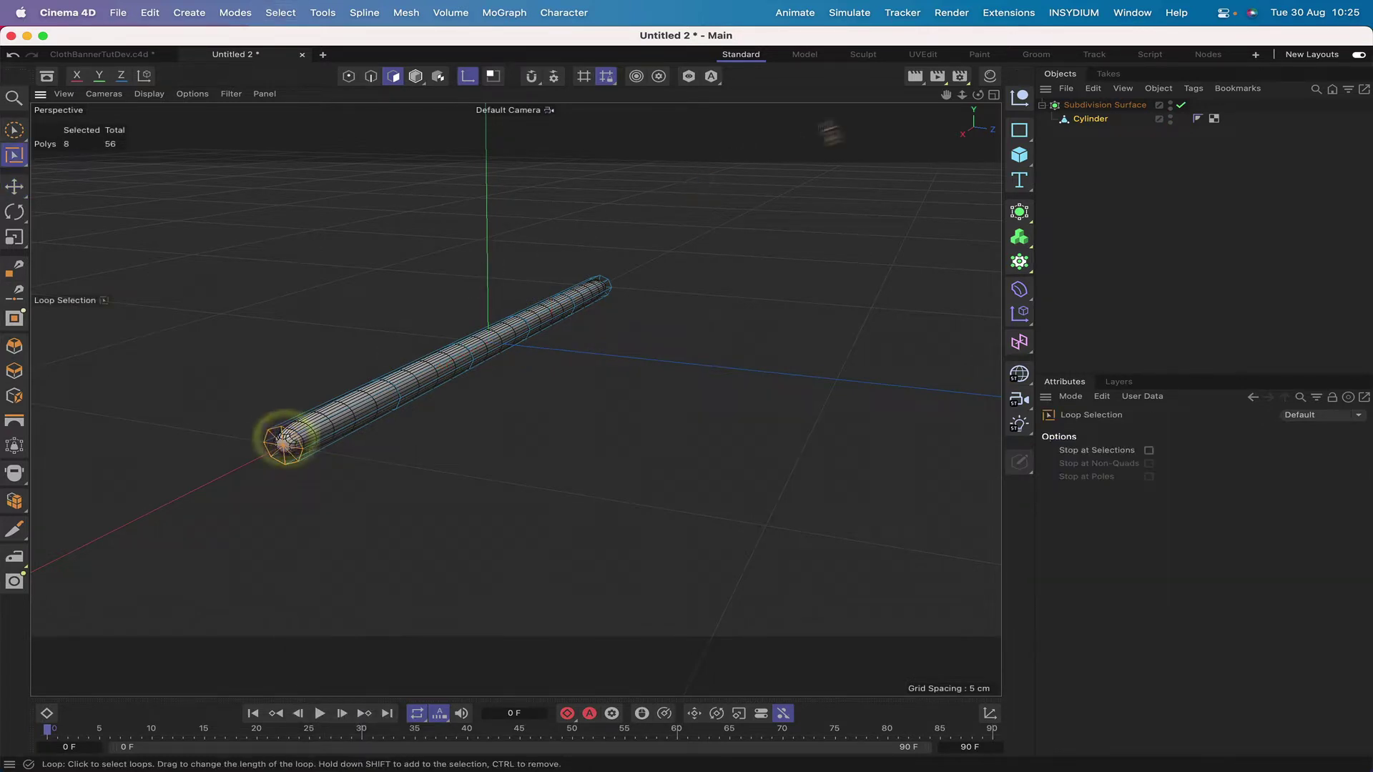
drag(978, 95, 948, 97)
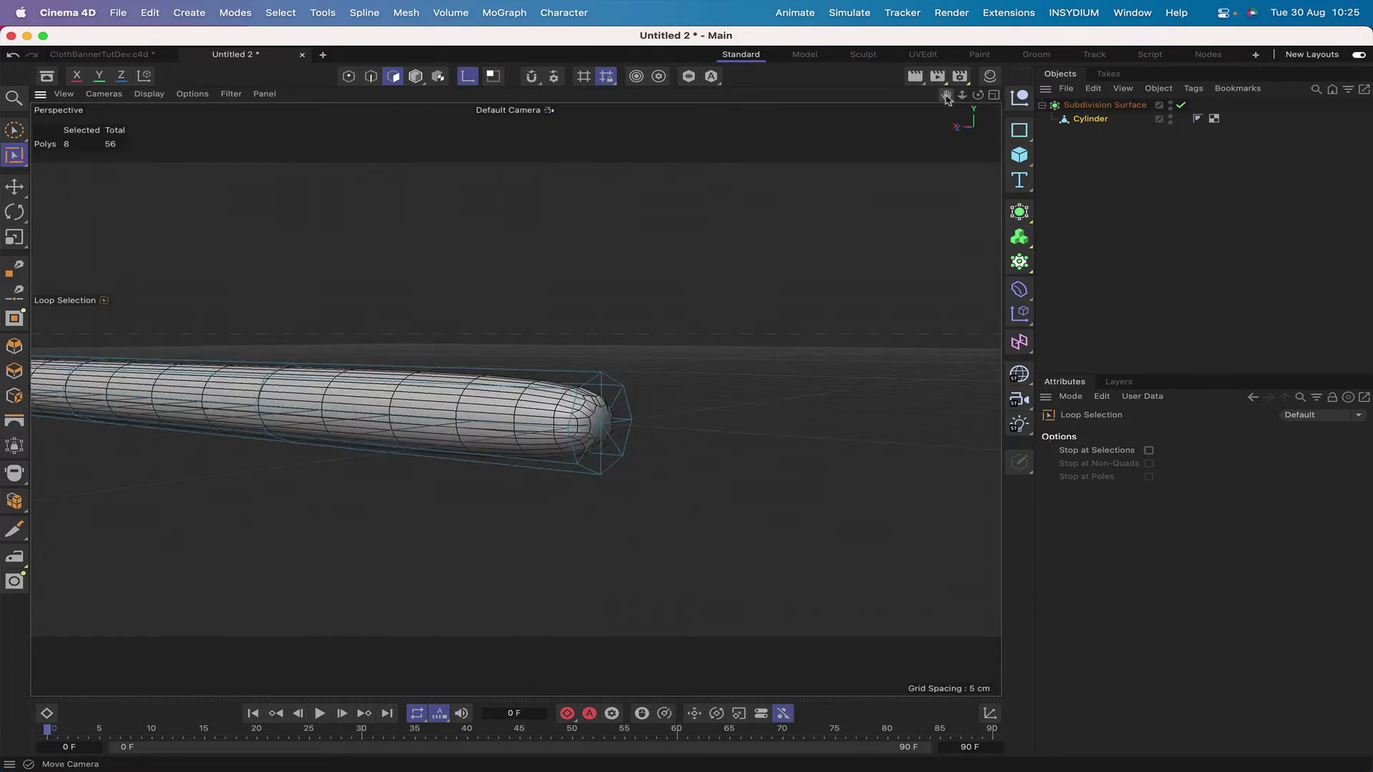
shift+click(614, 424)
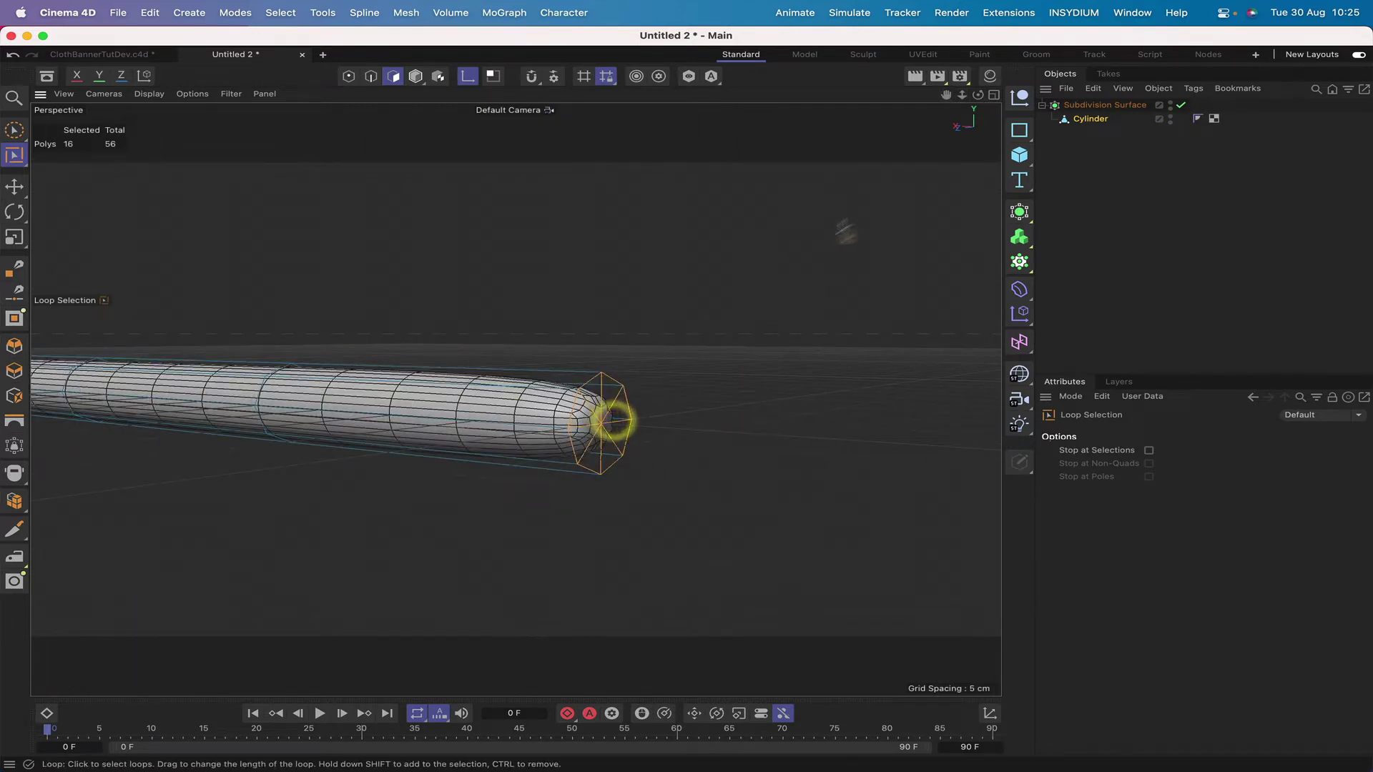
key(d)
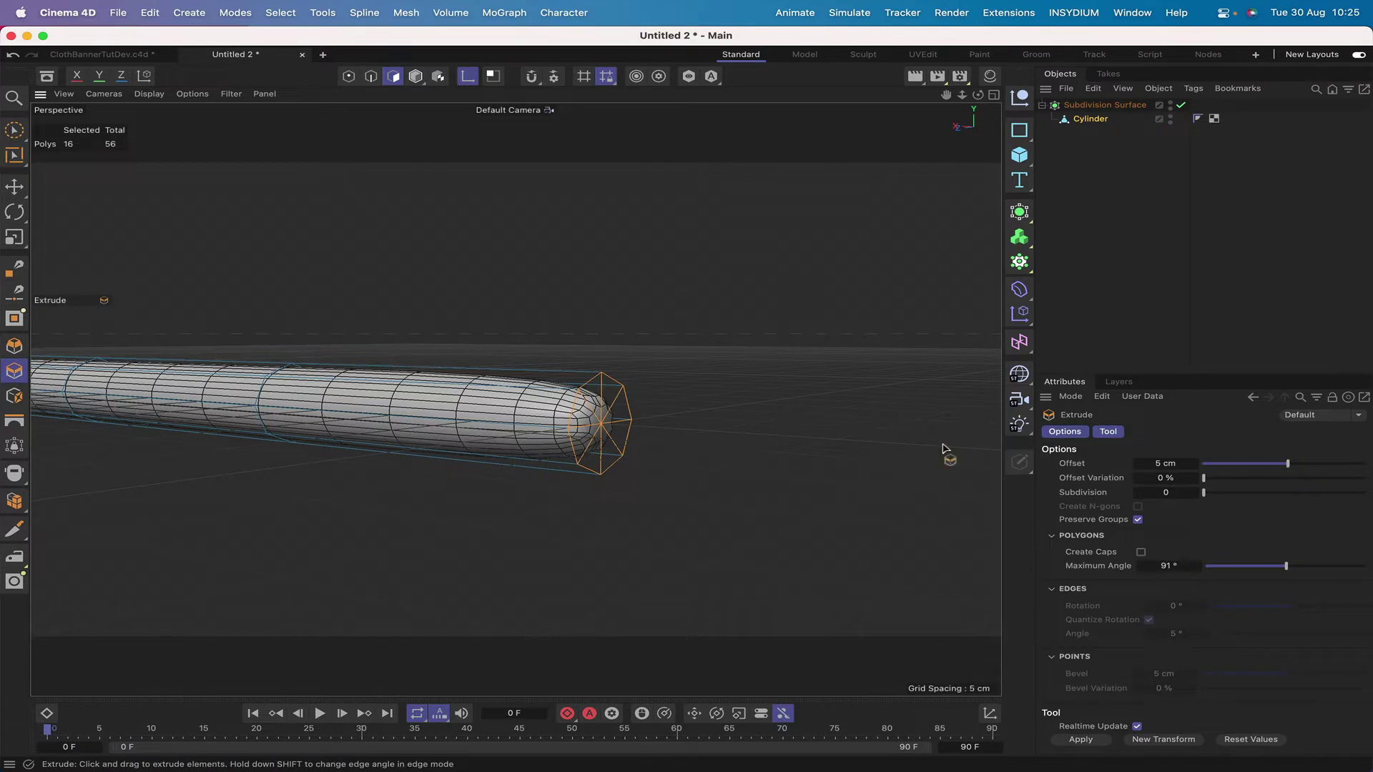
click(1080, 740)
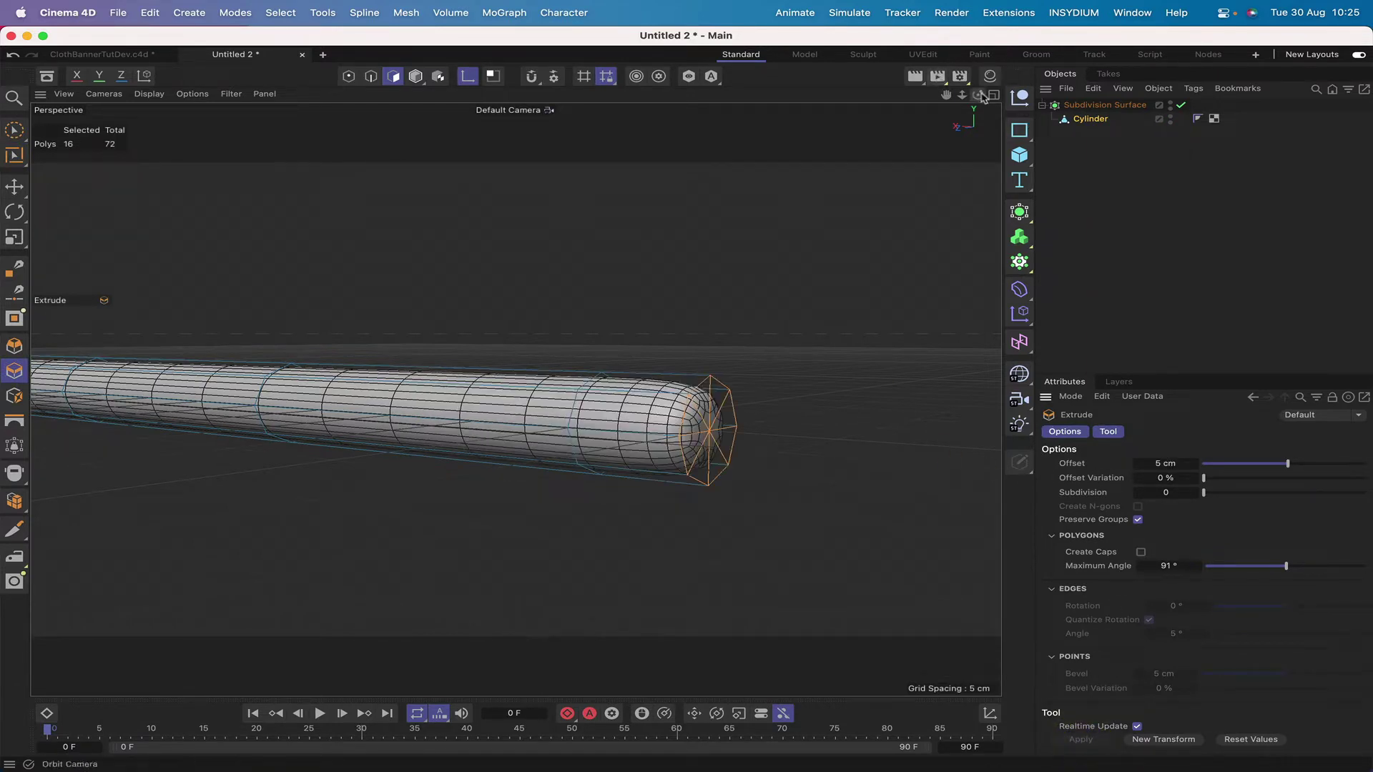
- Loop-select the outer edge rings at both ends of the cylinder and weight them so the subdivided ends become sharp
drag(951, 102, 946, 95)
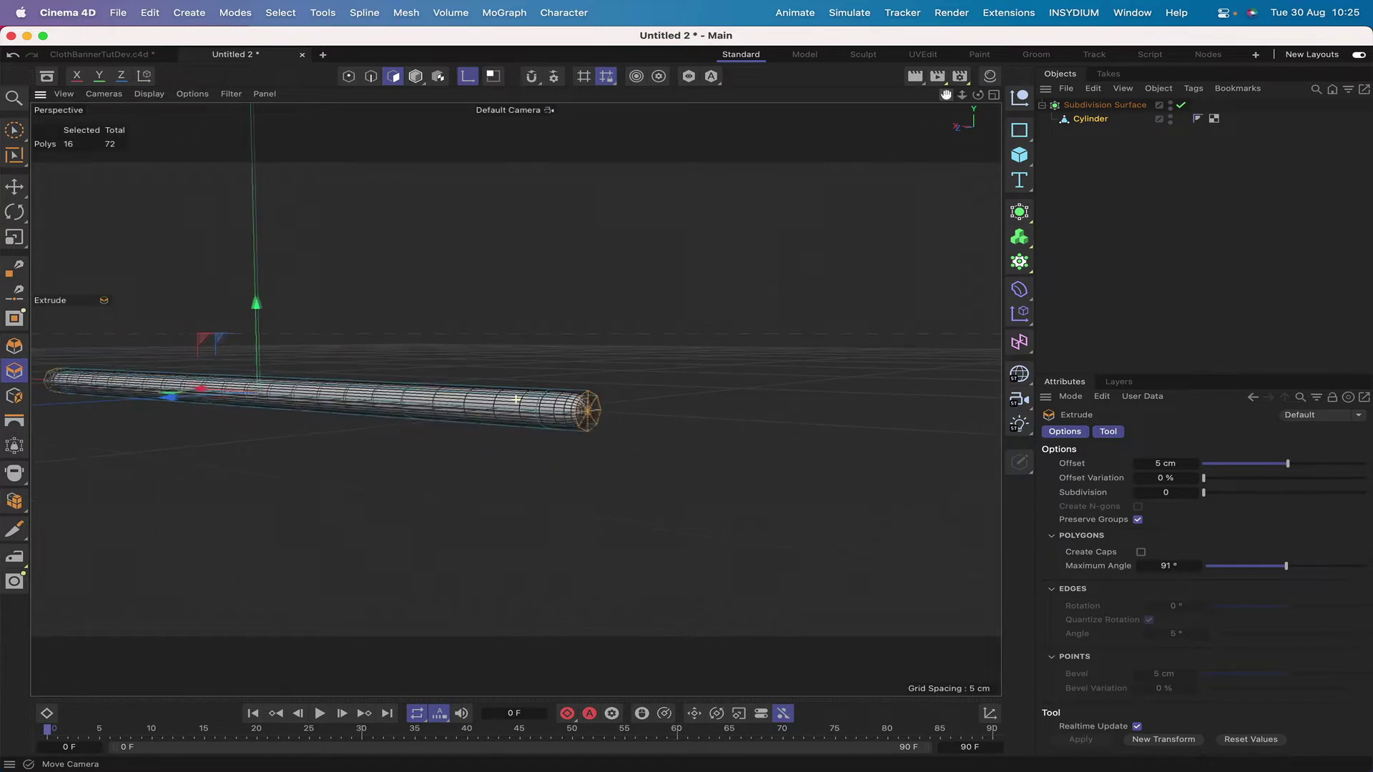
drag(515, 399, 683, 411)
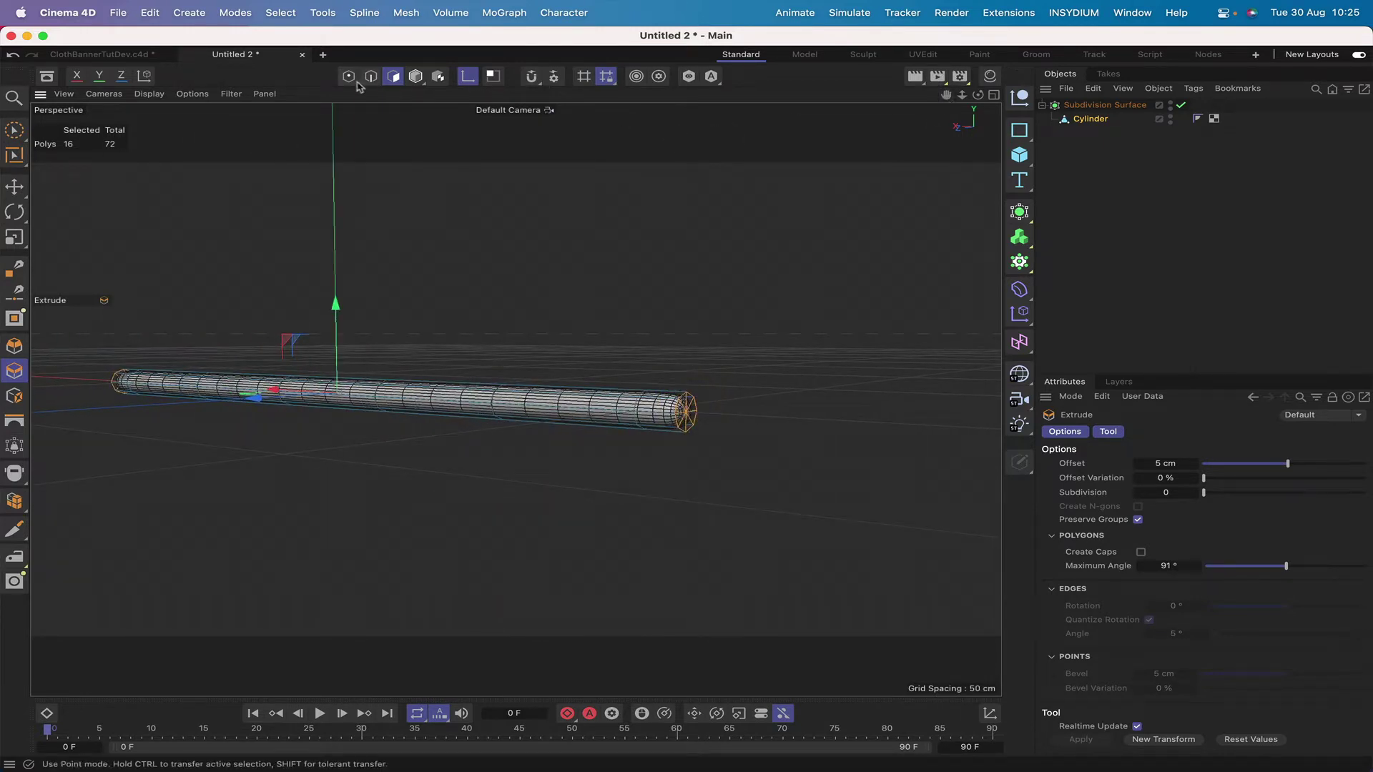
click(369, 79)
key(u)
key(l)
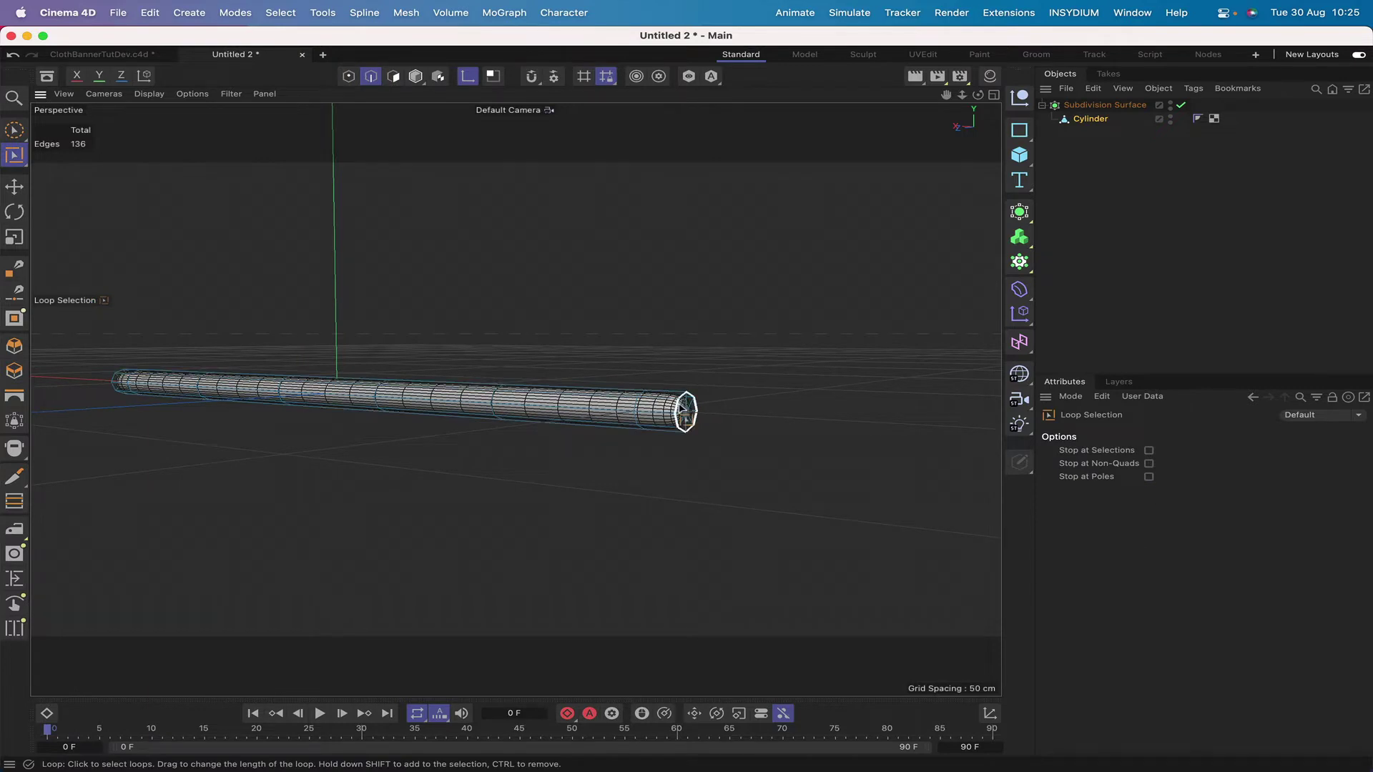
click(685, 413)
alt+drag(685, 413, 722, 397)
drag(947, 102, 527, 450)
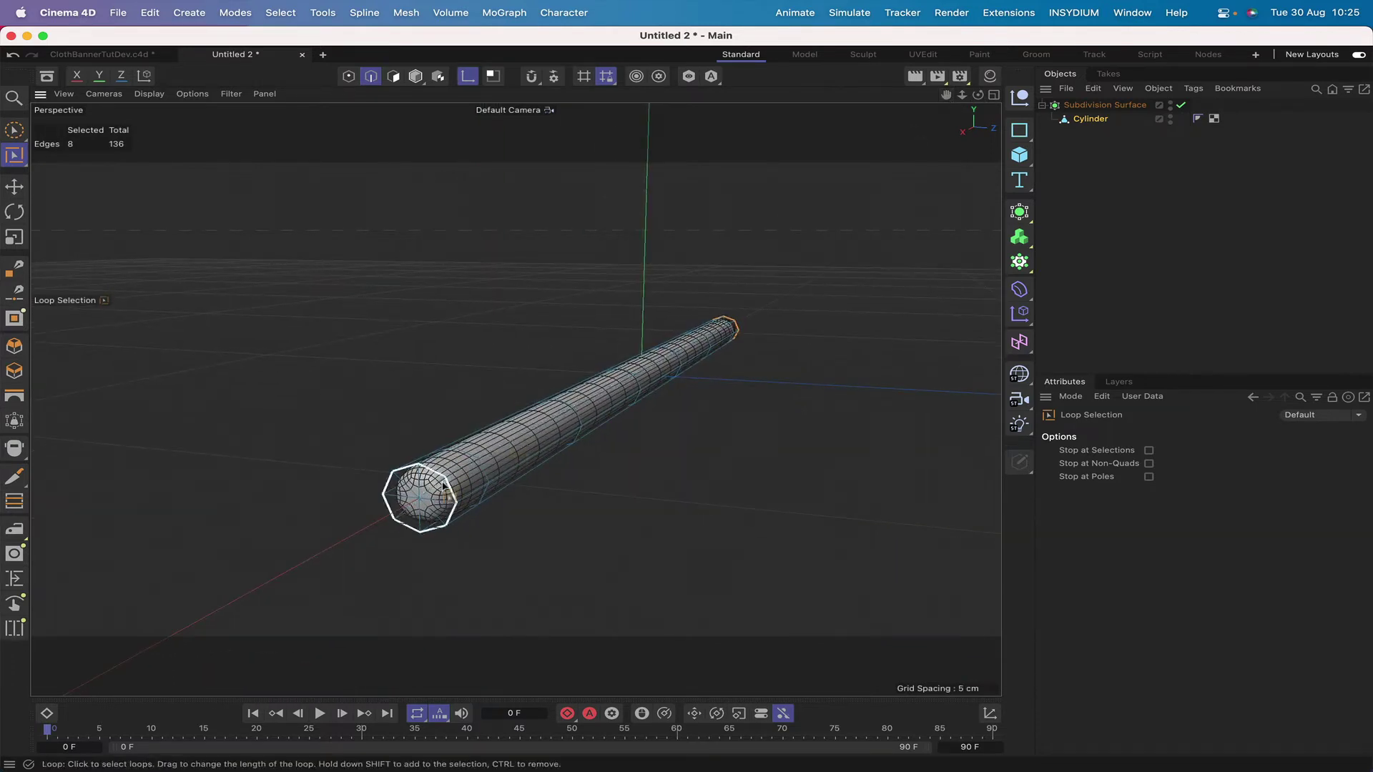
shift+click(444, 487)
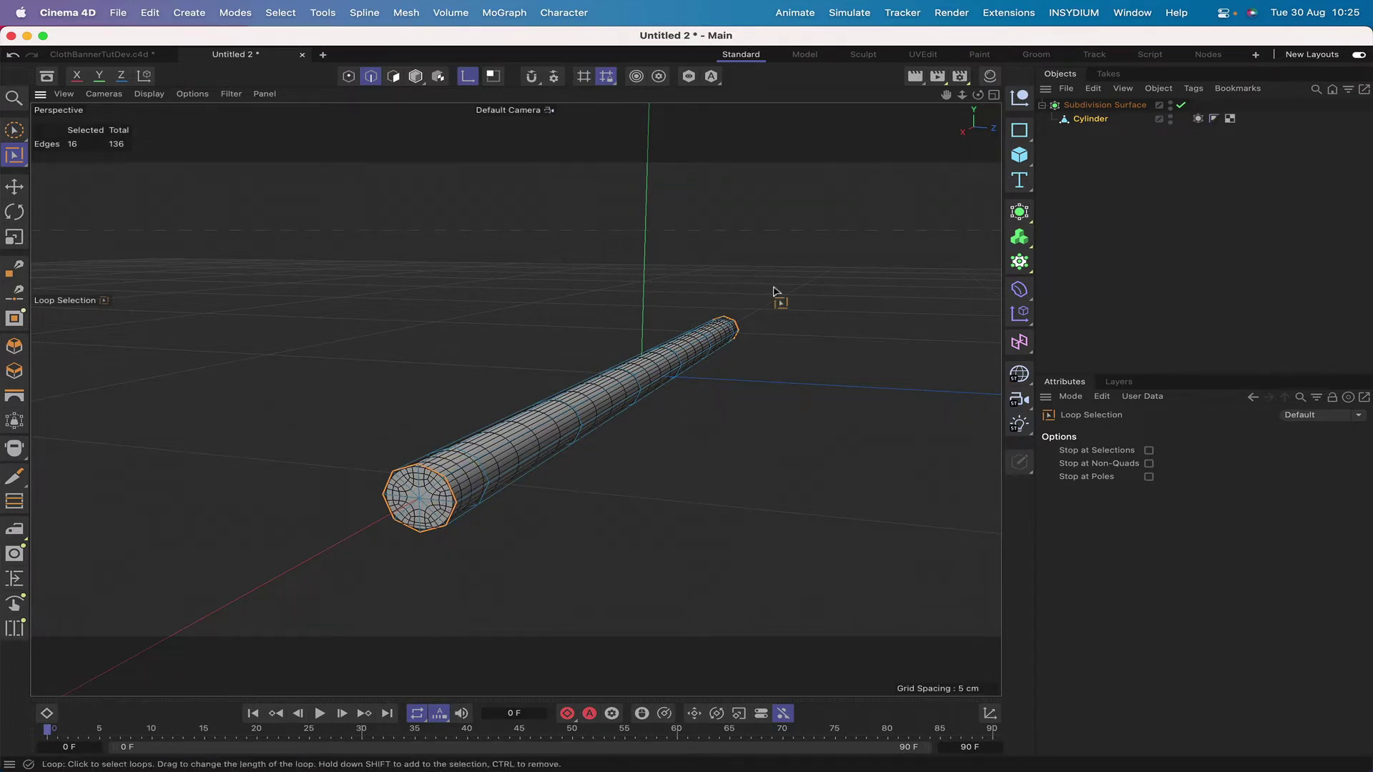
- Set up the Duplicate tool on the Subdivision Surface object with 5 copies in Linear mode
drag(977, 95, 941, 102)
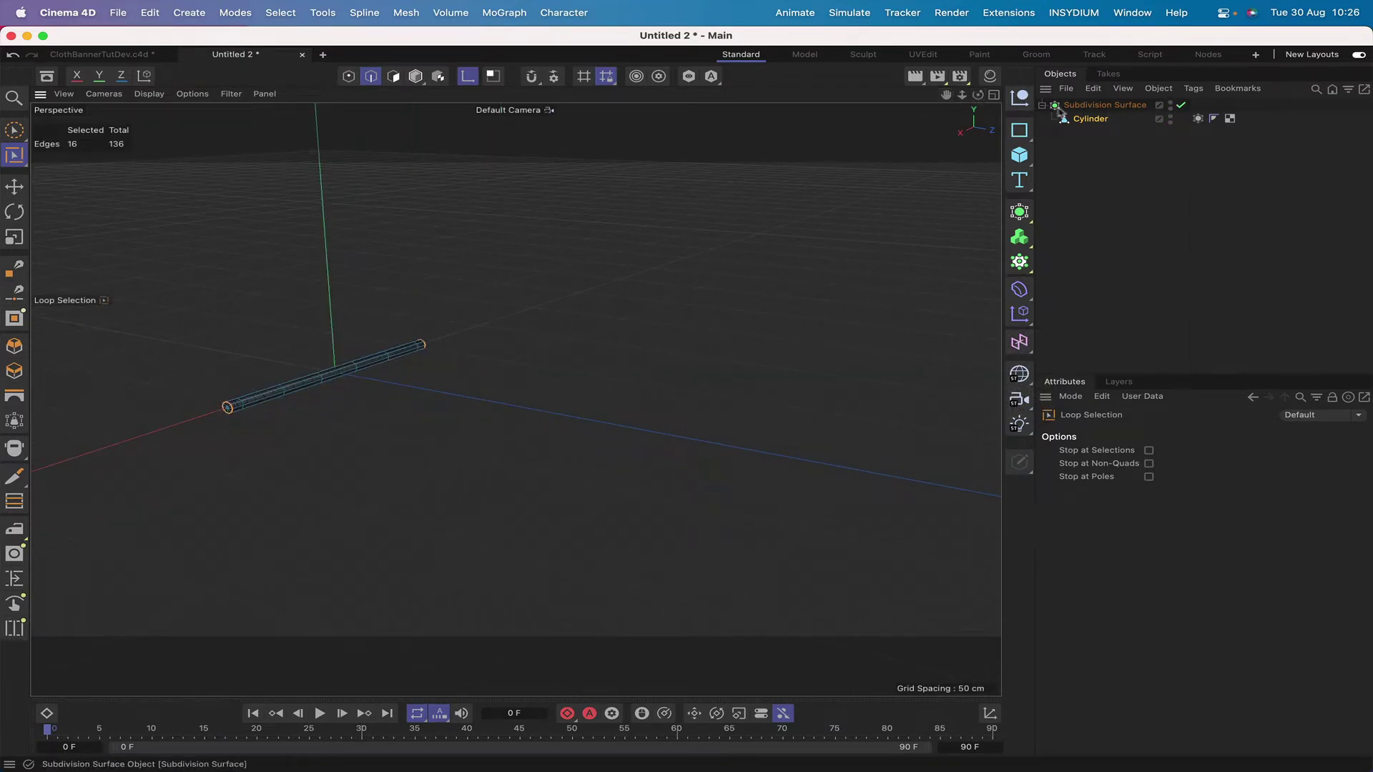
click(1042, 105)
click(1101, 105)
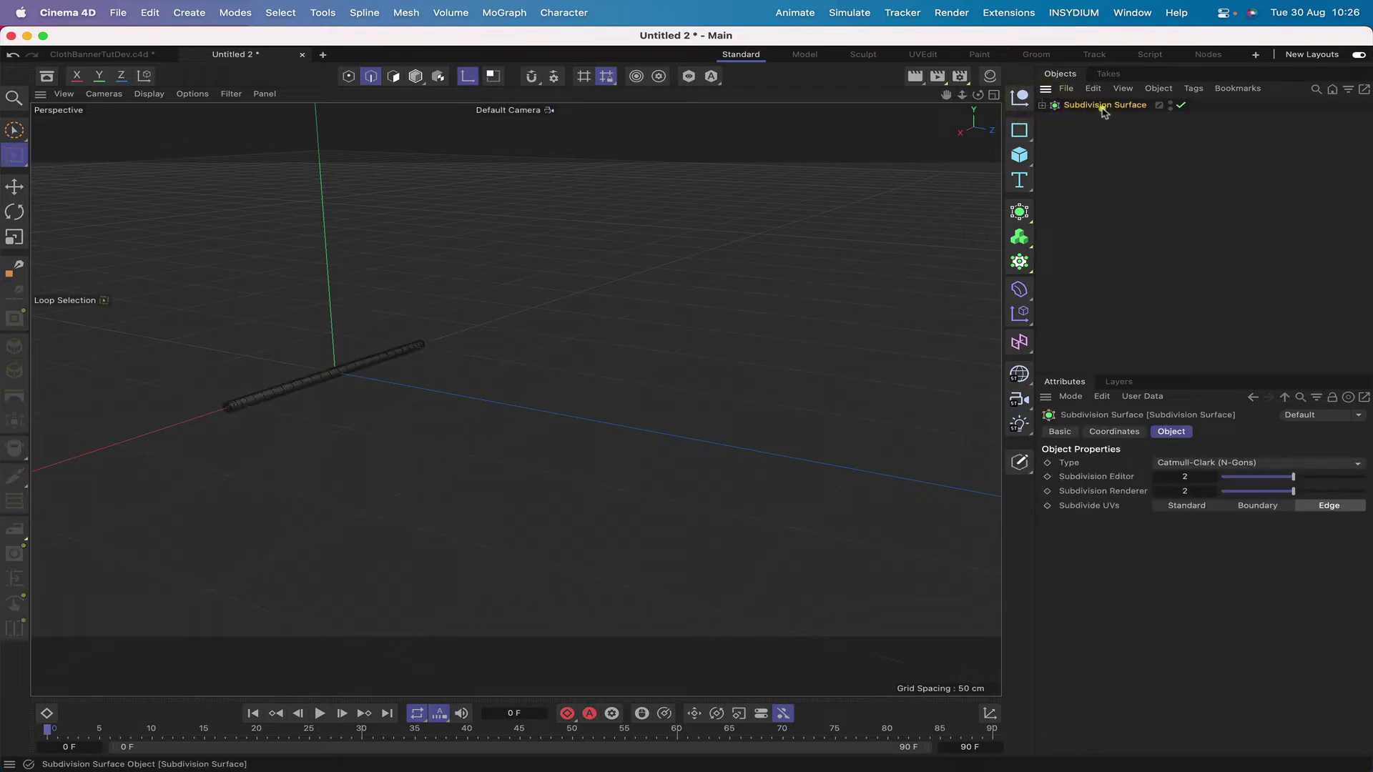
click(322, 12)
click(377, 338)
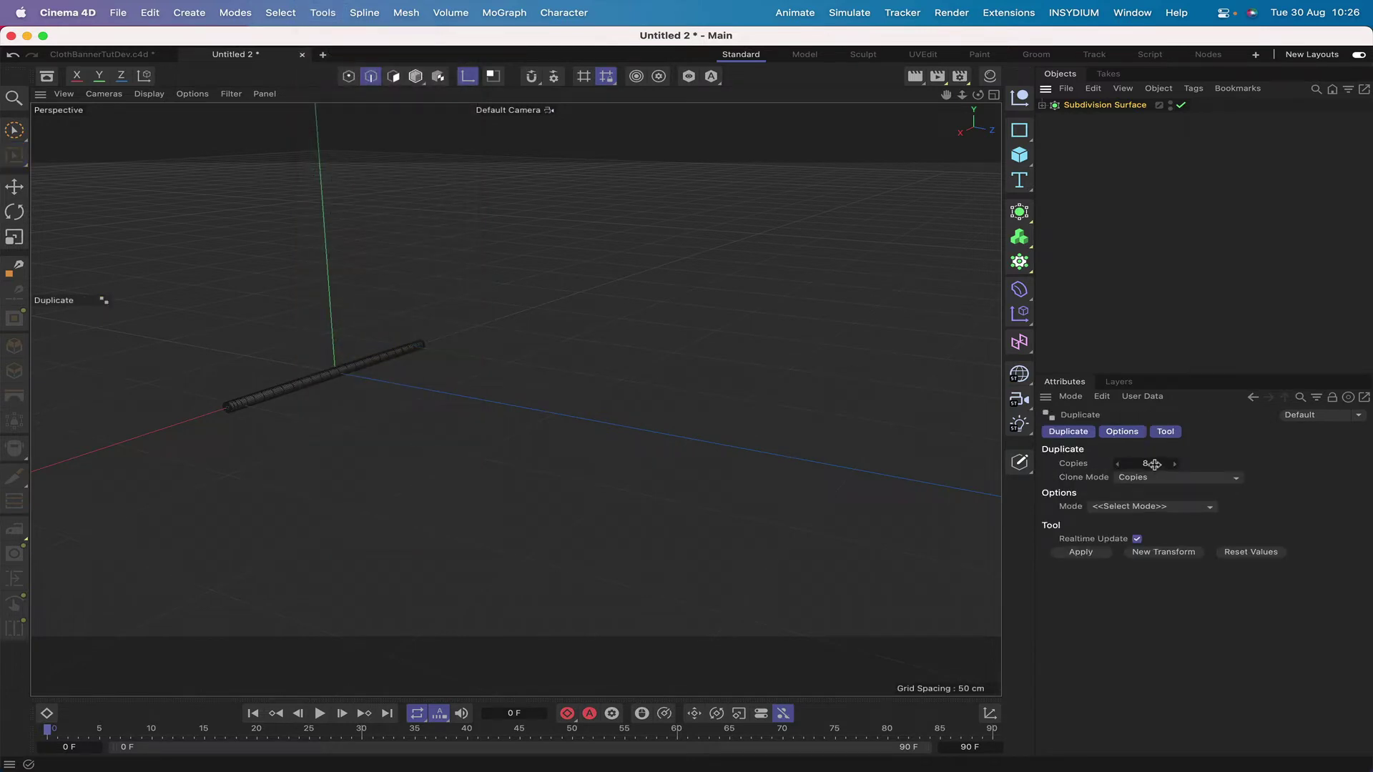
click(1151, 463)
text(5)
click(1194, 508)
click(1178, 538)
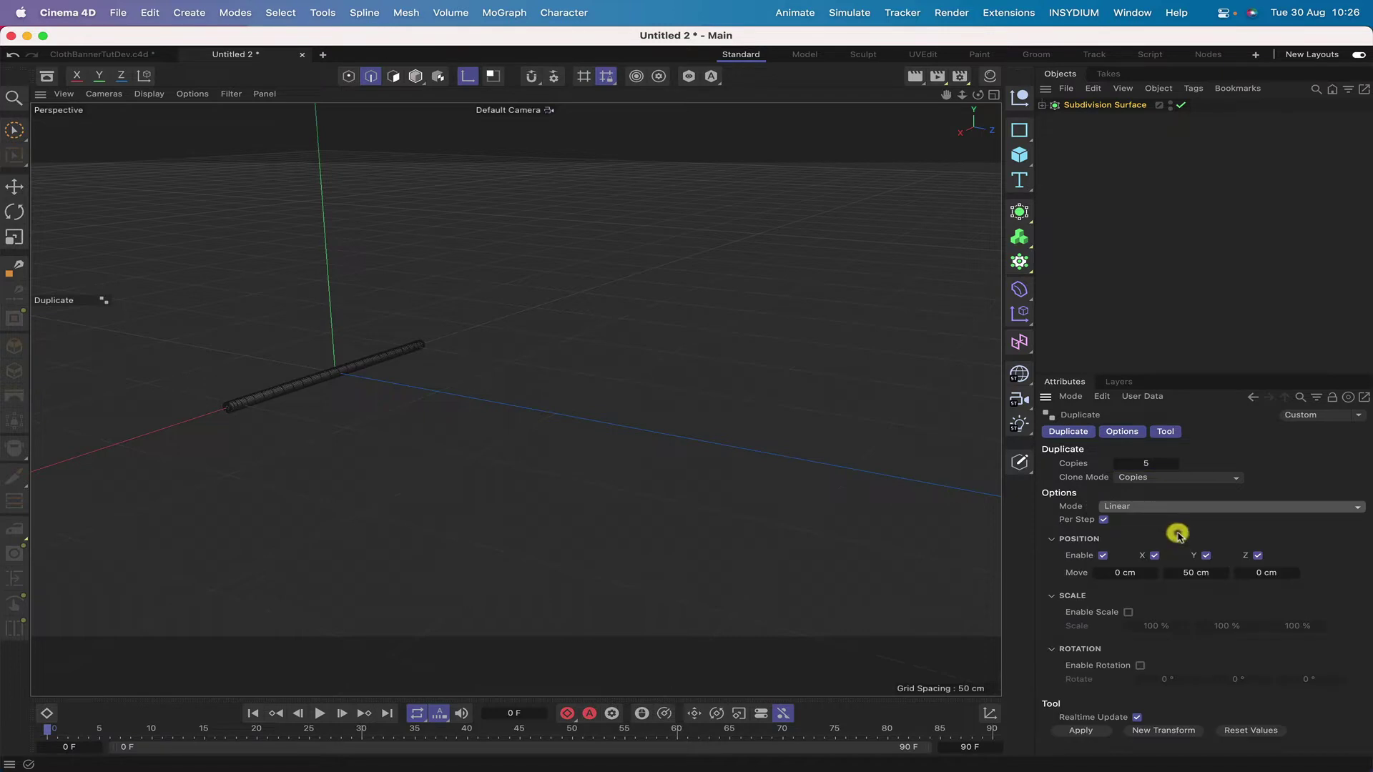
- Set the per-step move to 0 cm in Y and 40 cm in Z, and apply the duplication
click(1195, 573)
text(0)
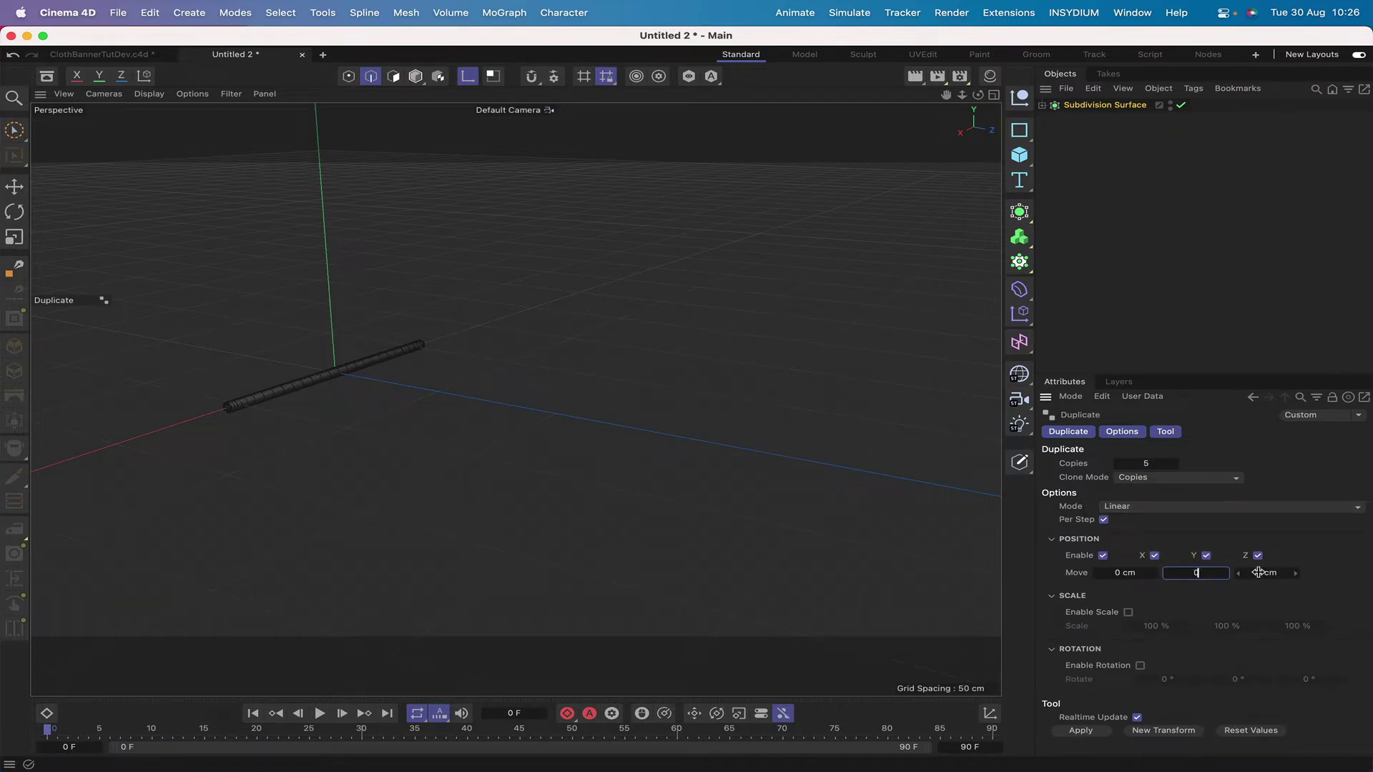
click(1265, 573)
click(1094, 731)
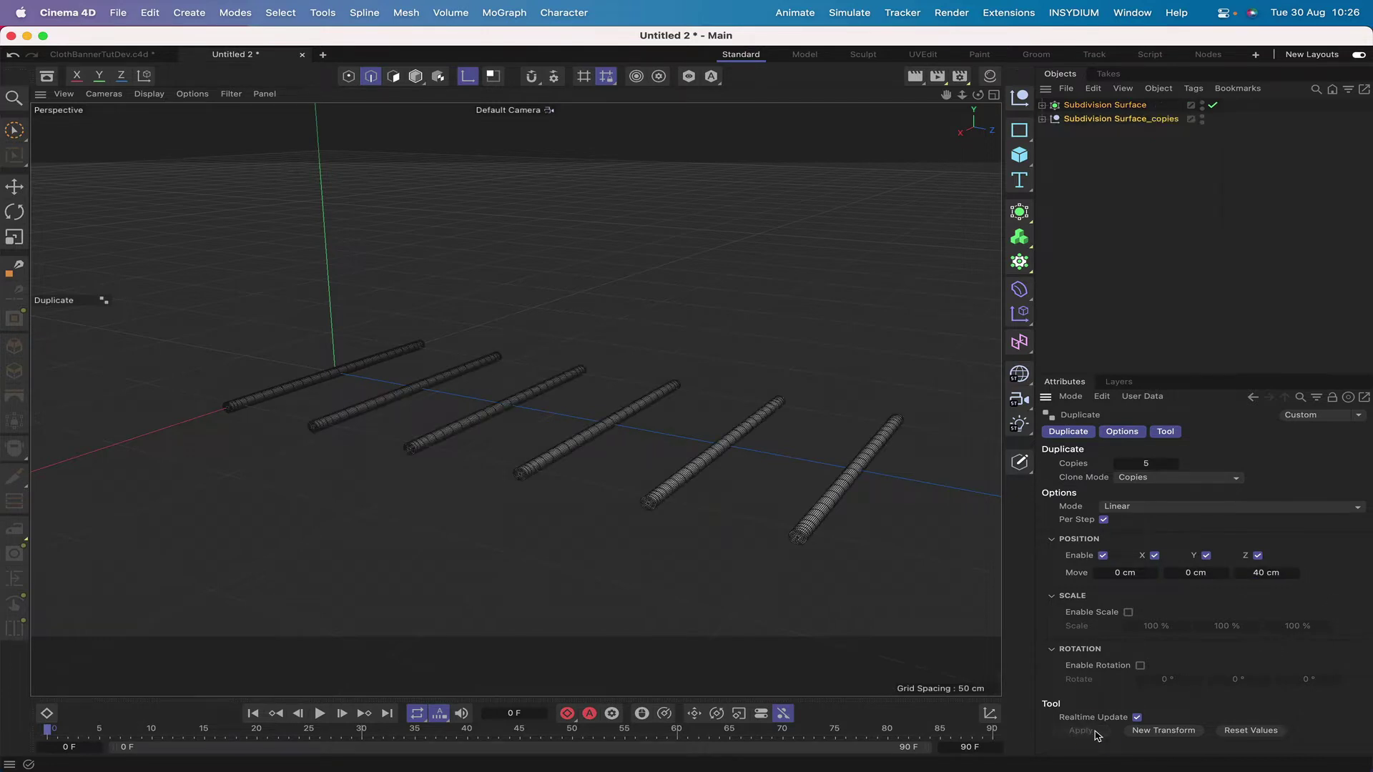
- Move the original Subdivision Surface into the null holding the copies, above them, and rename the null Bars
drag(946, 96, 873, 82)
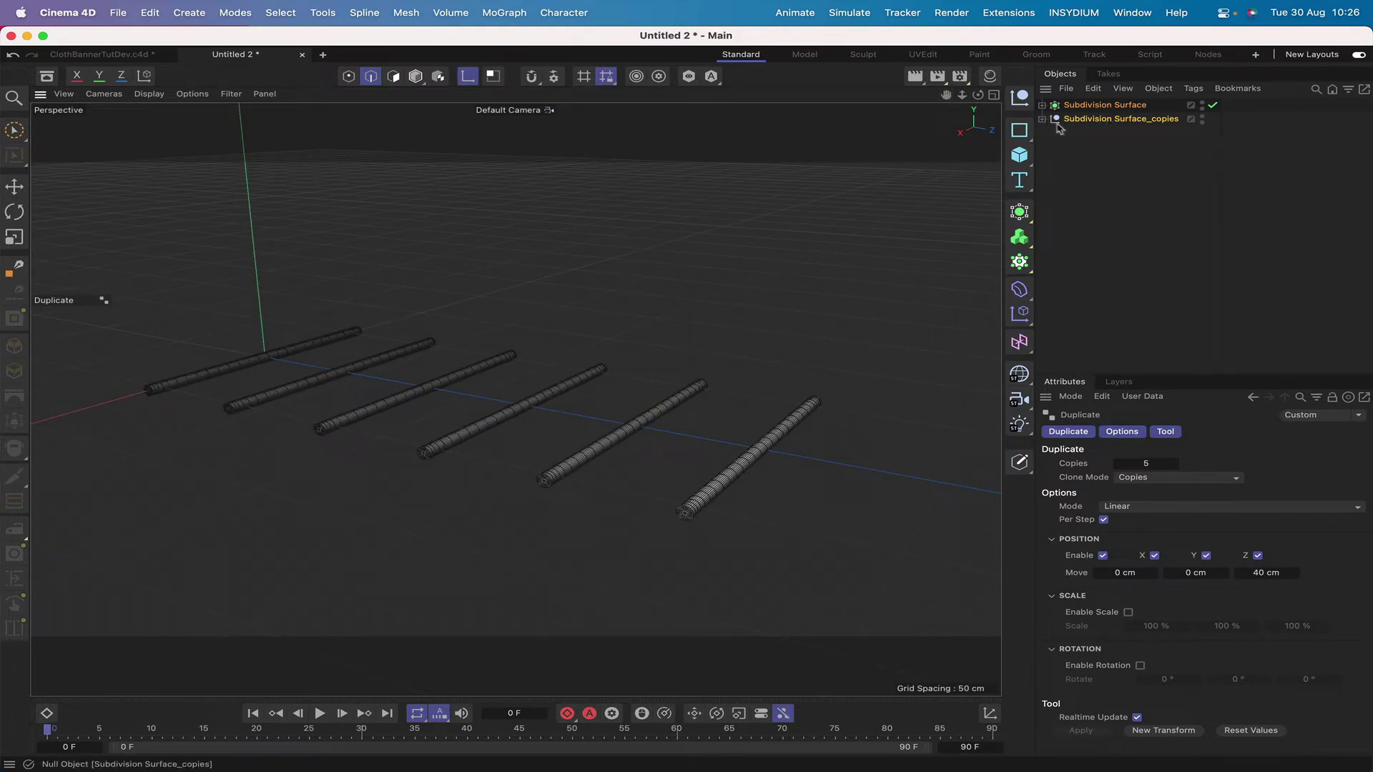
click(1041, 120)
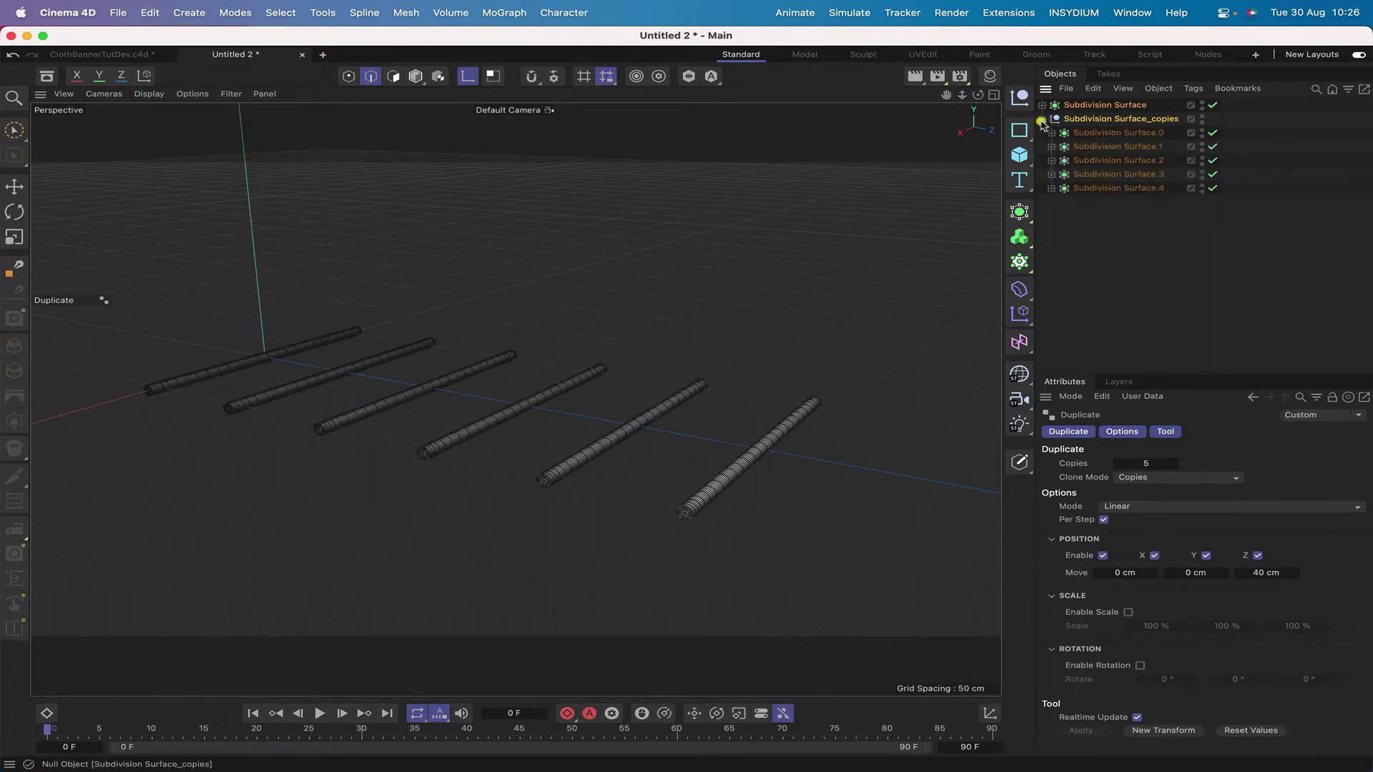
drag(1117, 107, 1129, 128)
double_click(1119, 105)
text(Bars)
key(Return)
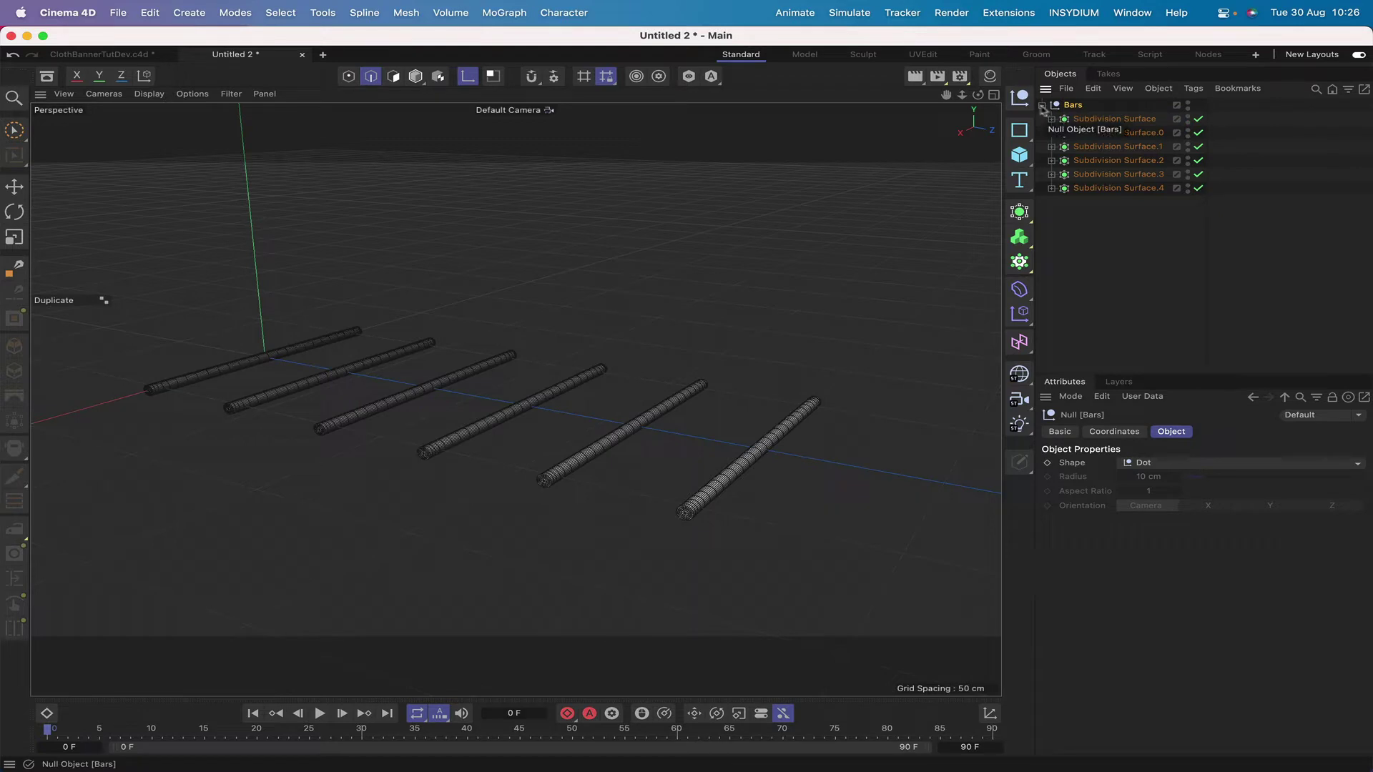
- Switch the viewport's wire display to Isoparms so the bars show simplified lines
drag(687, 405, 756, 128)
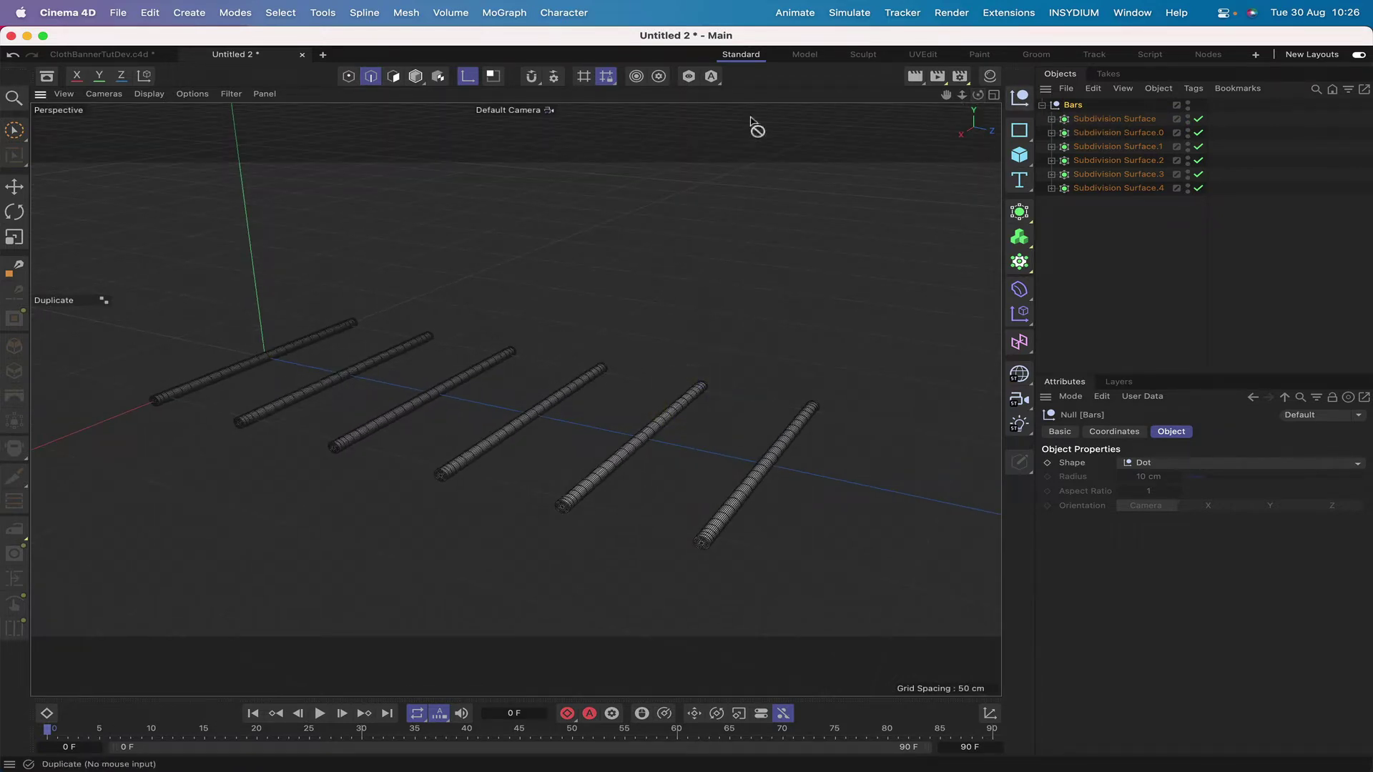
click(149, 94)
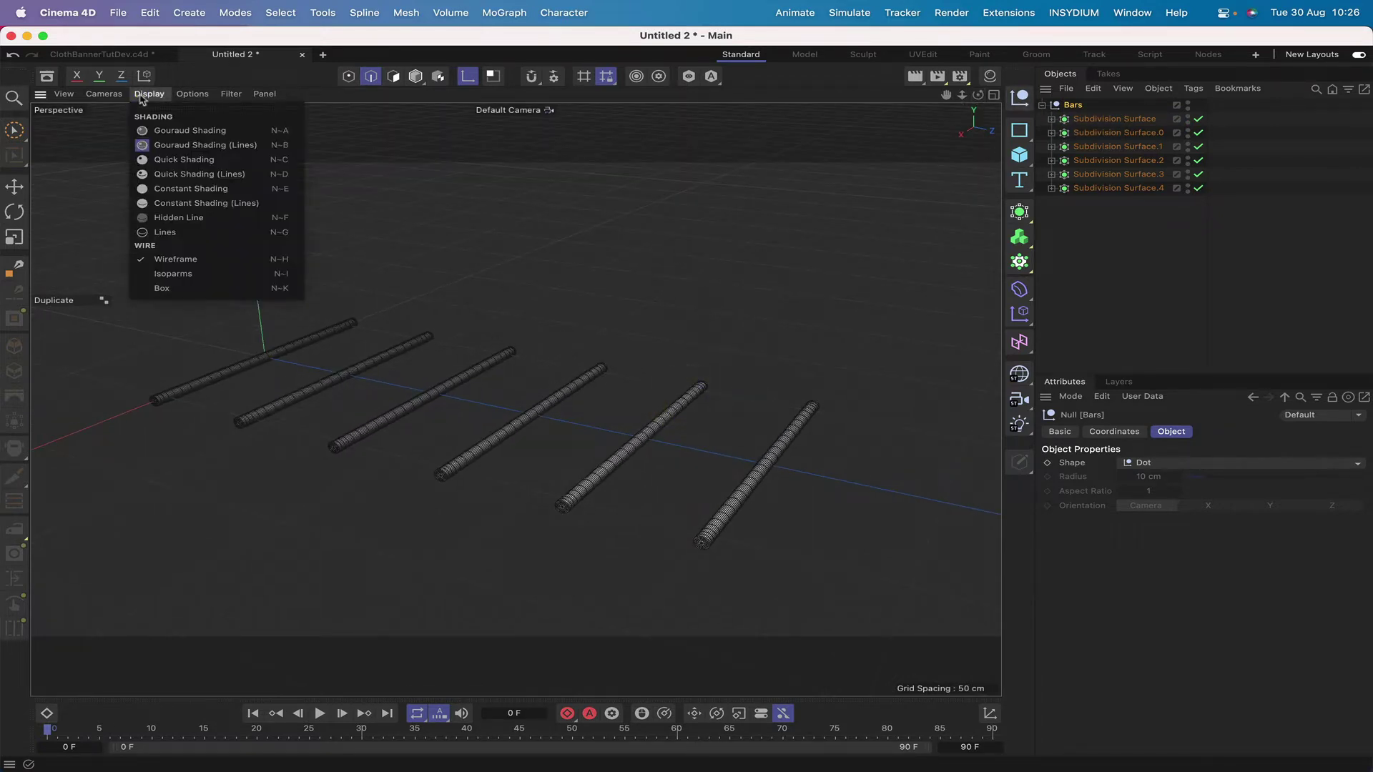
click(165, 271)
drag(946, 95, 522, 397)
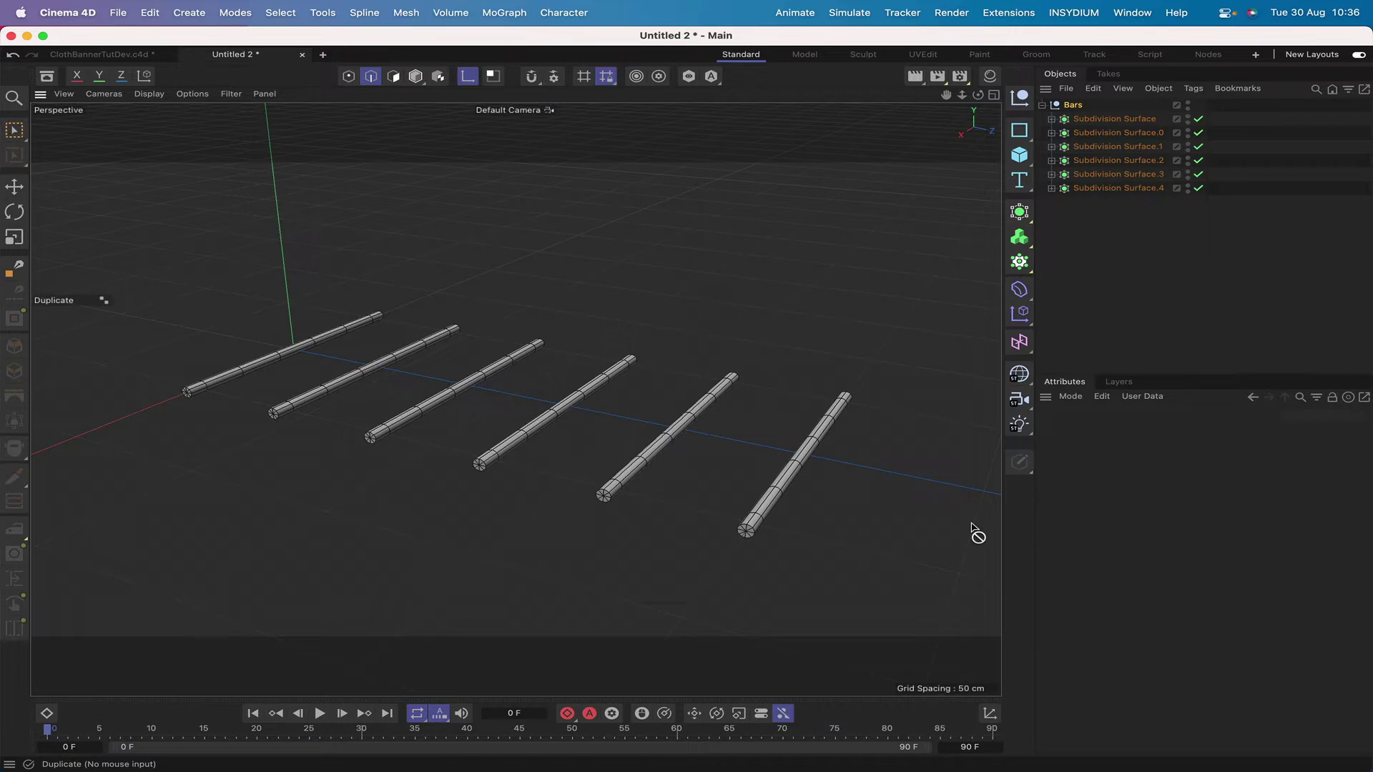
- Add a null object and name it Controller
click(1020, 98)
double_click(1076, 106)
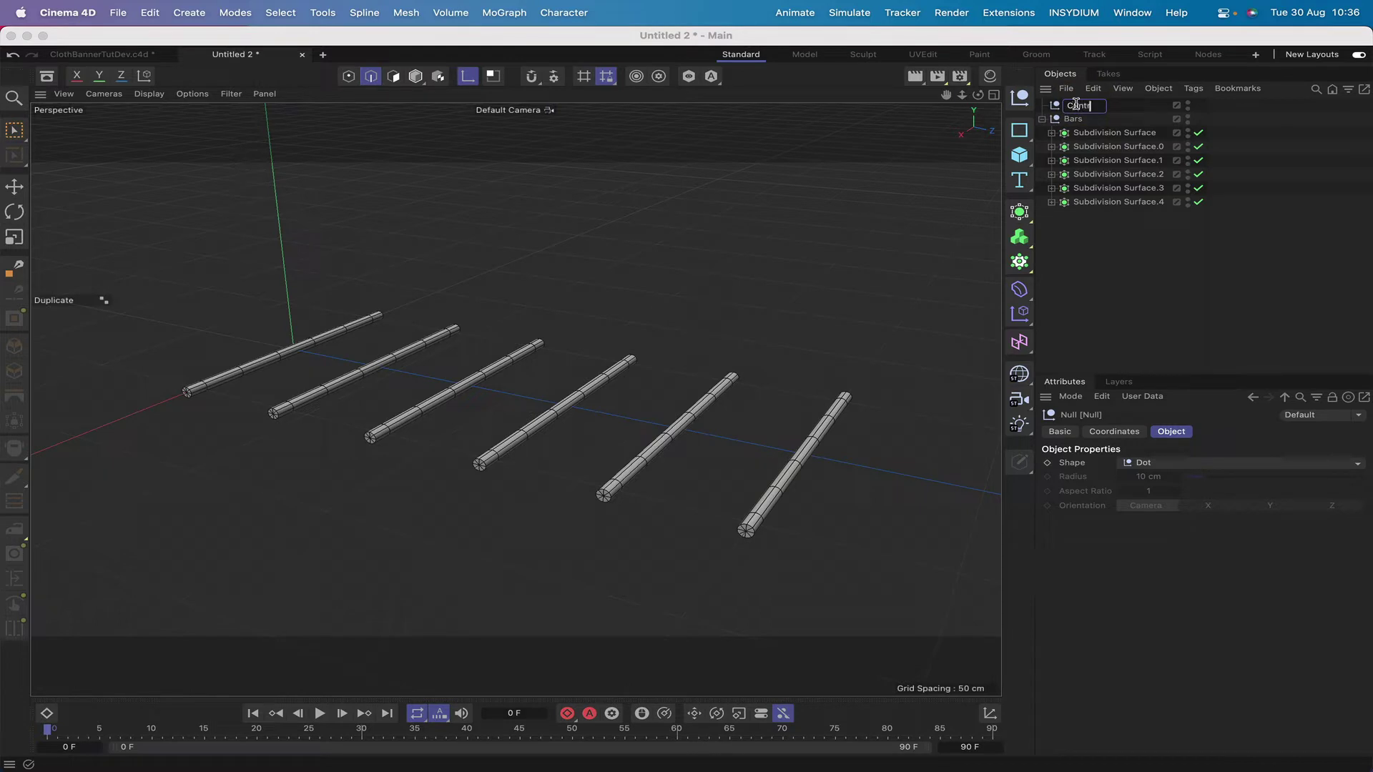
text(Controller)
key(Return)
- Add a user data entry named Open/Close to the Controller null
click(1141, 396)
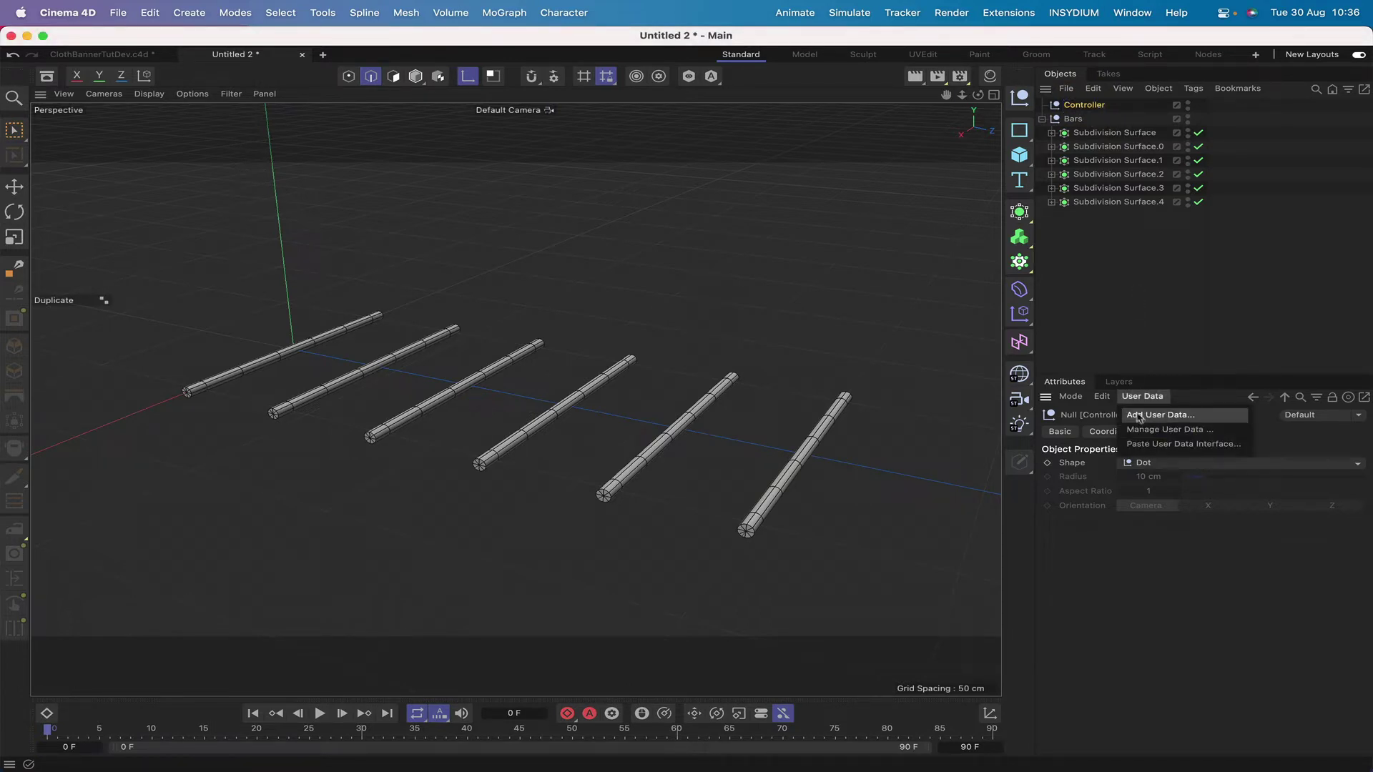
click(1159, 415)
drag(970, 159, 766, 88)
click(621, 136)
drag(628, 139, 561, 136)
text(Close)
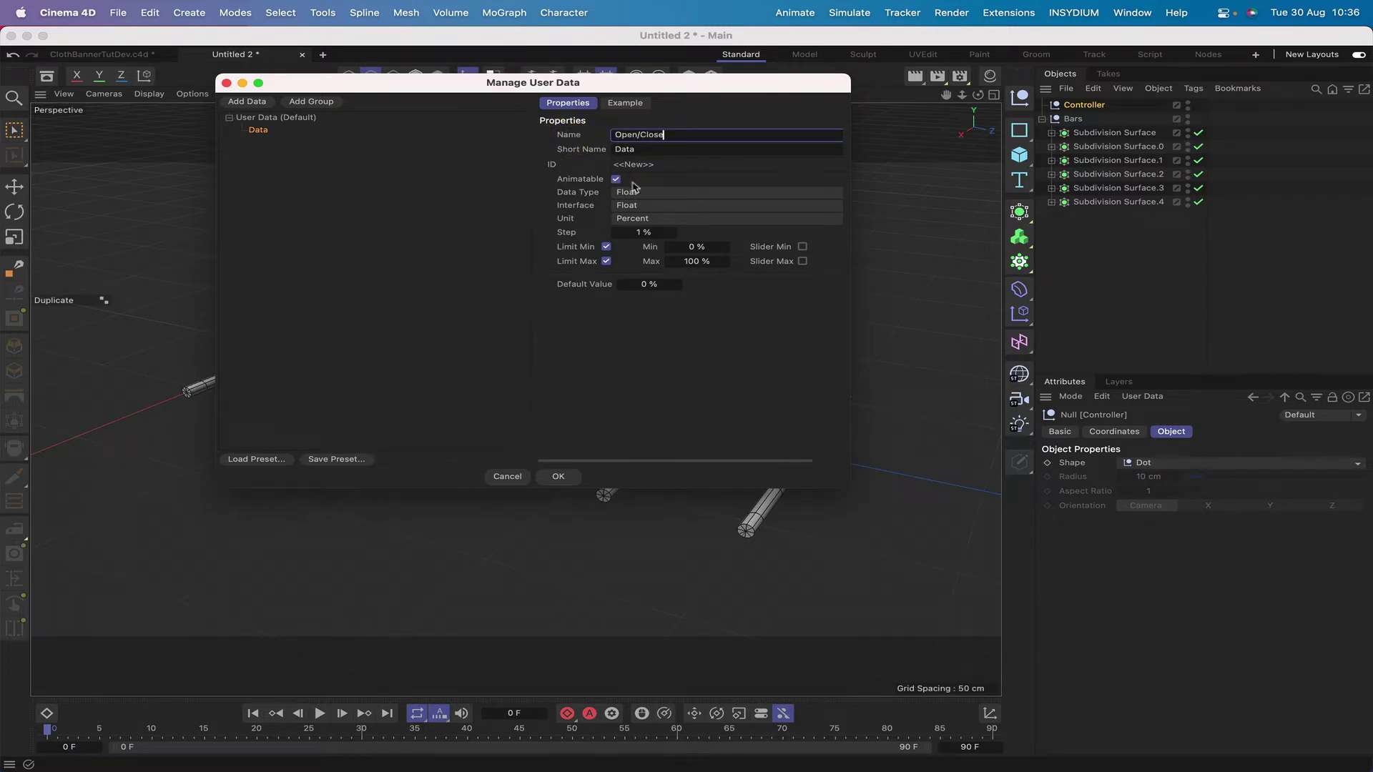
- Give the Open/Close user data a Float Slider interface, Real units and a step of 0.01
click(633, 208)
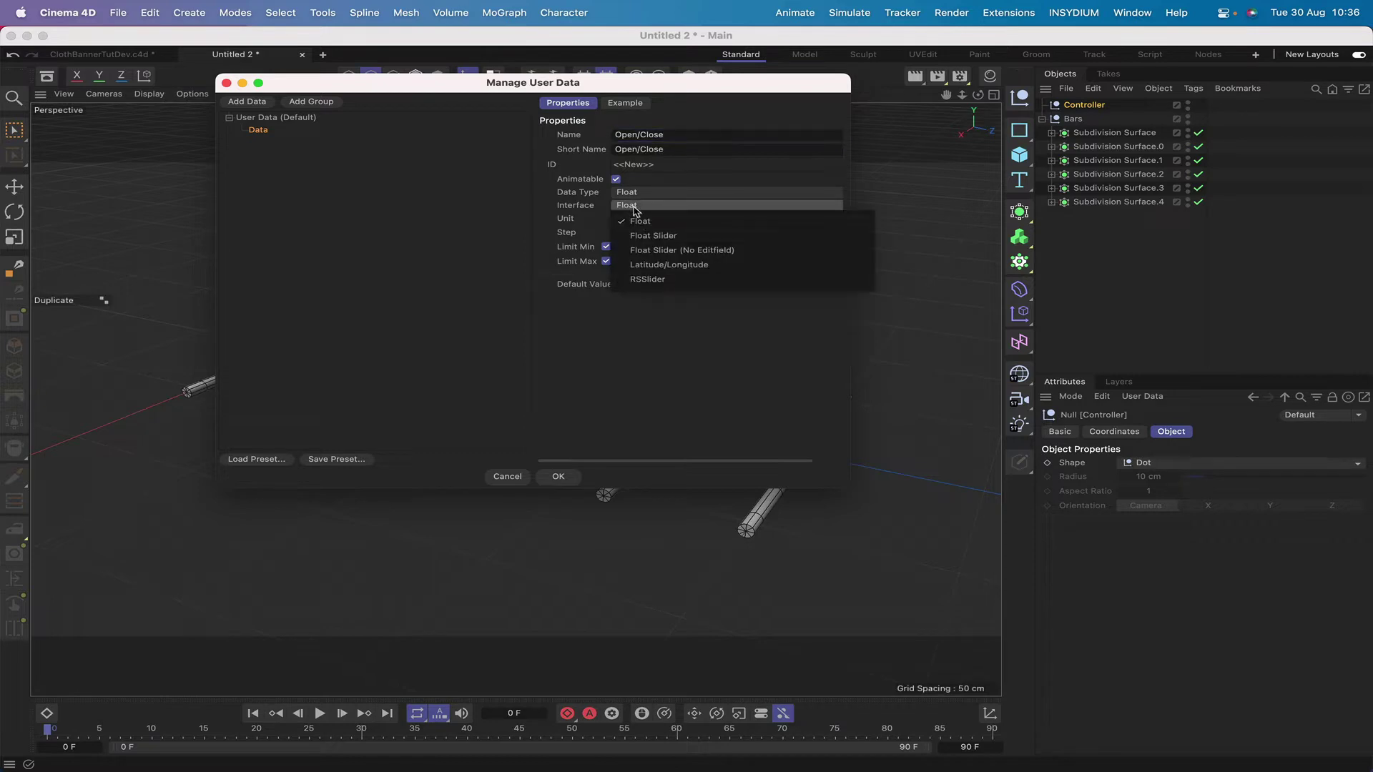
click(648, 233)
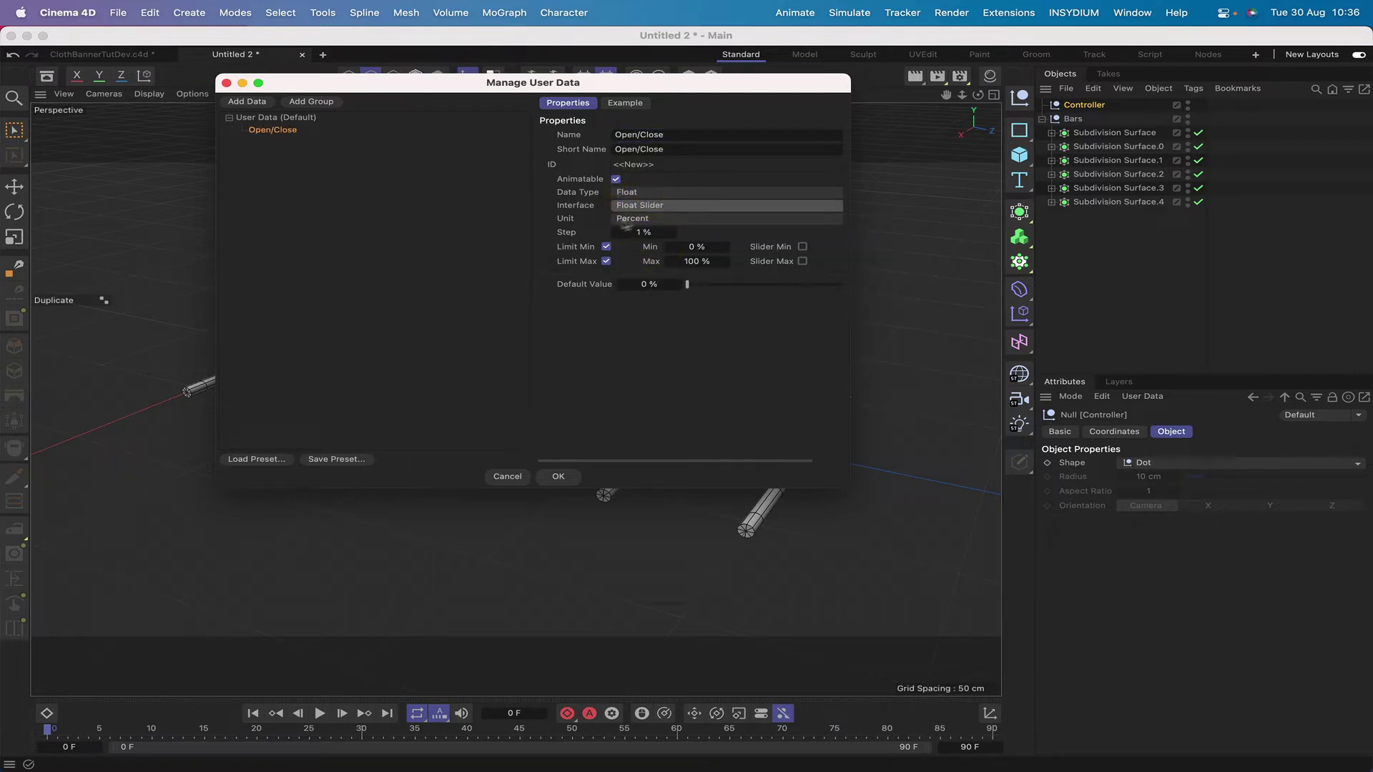
click(652, 224)
click(643, 238)
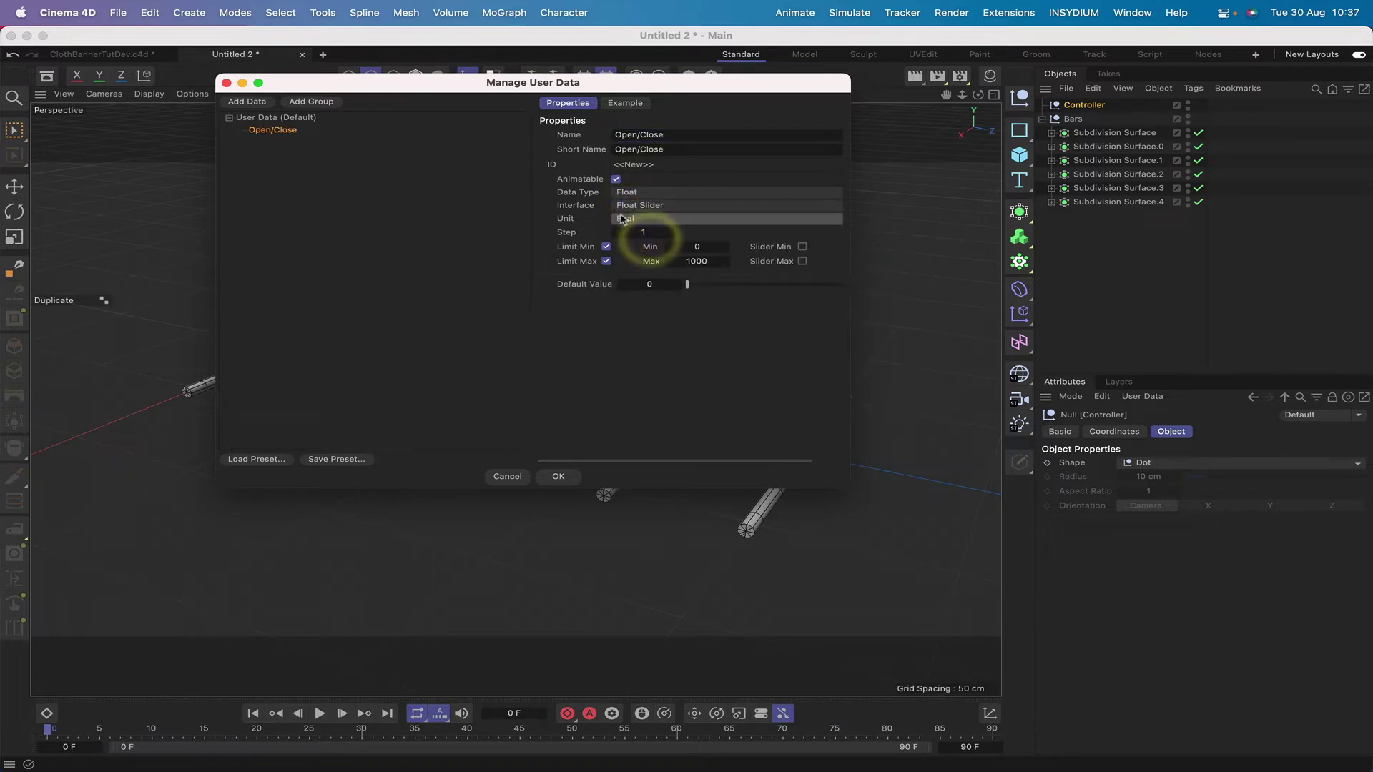
click(642, 233)
text(0)
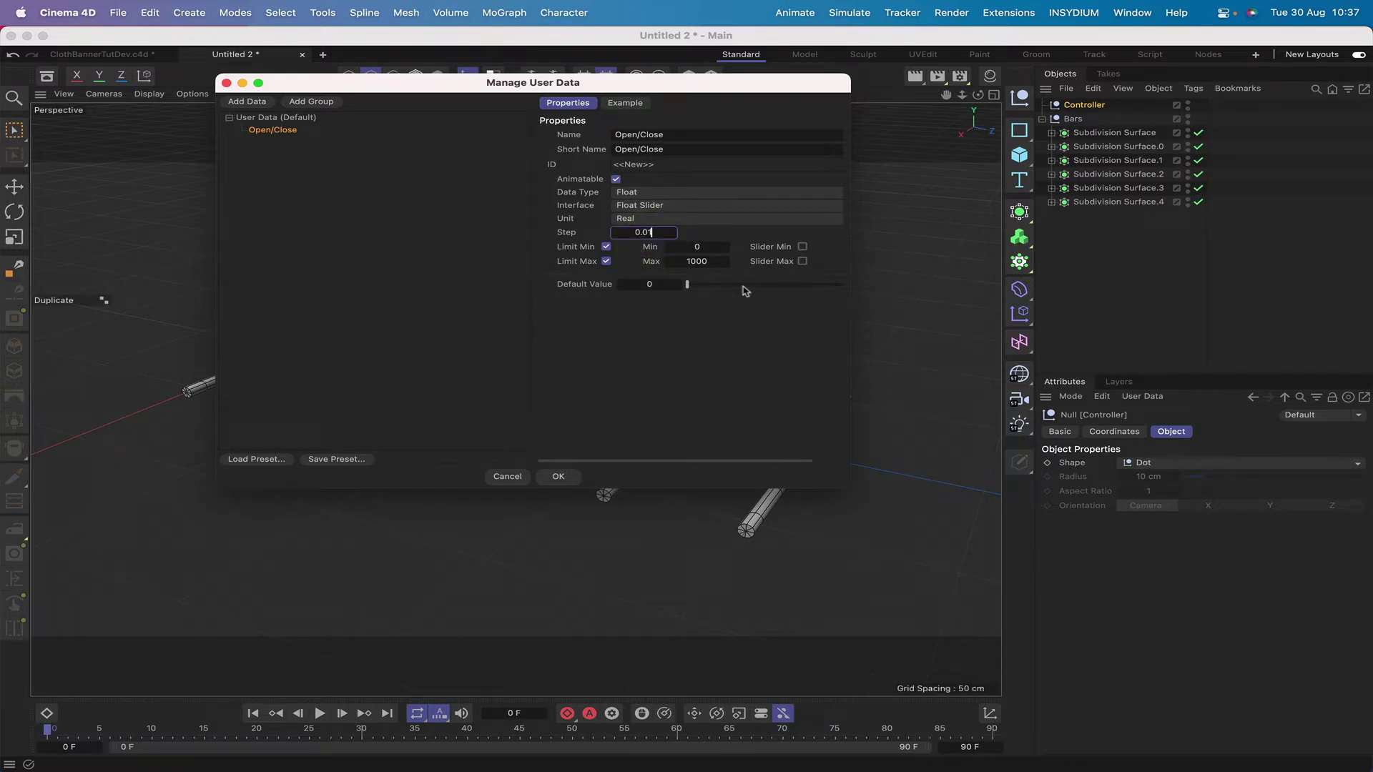
- Limit the Open/Close user data to a minimum of 50 and a maximum of 200
click(698, 248)
text(50)
click(692, 262)
text(2)
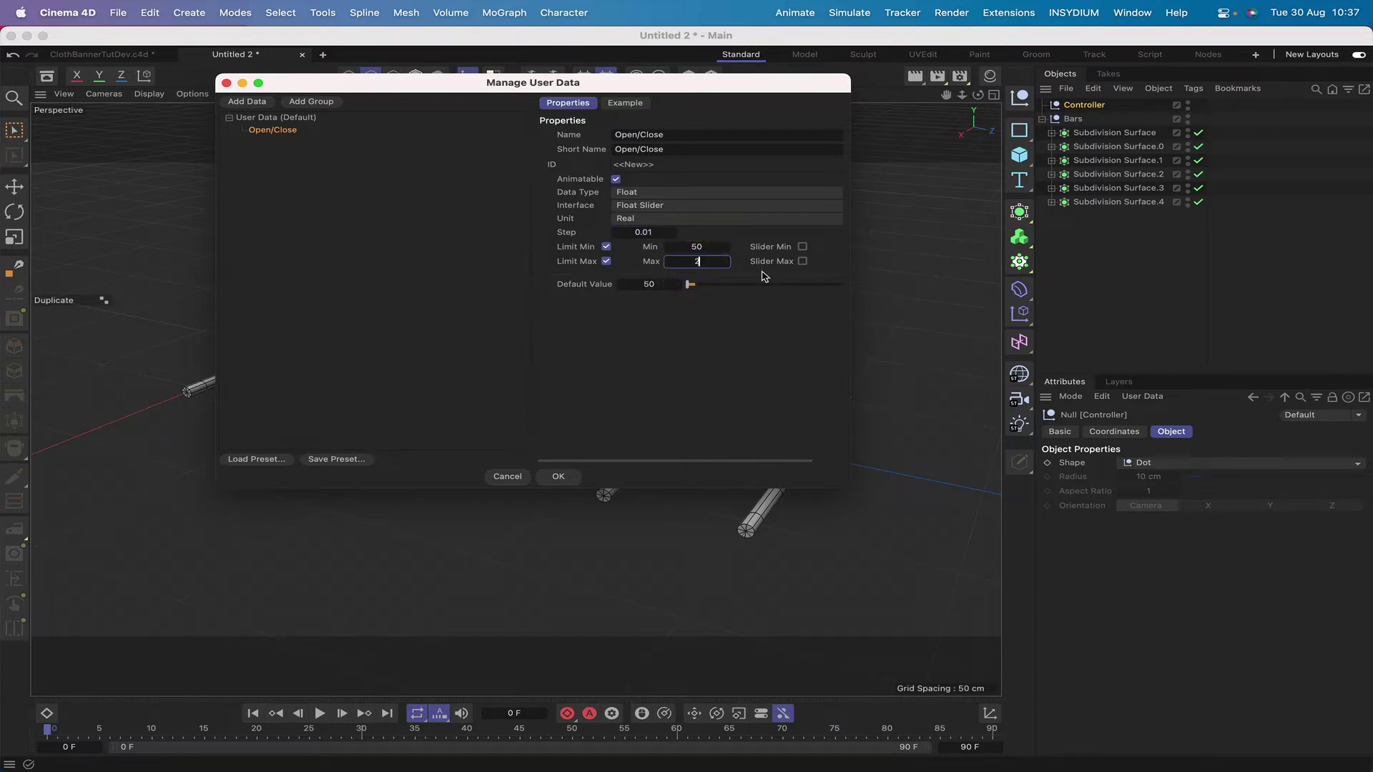
- Enable the slider minimum and maximum for Open/Close, and apply the user data with its group named Controls
click(802, 246)
click(801, 261)
mouse_move(701, 461)
mouse_down()
mouse_move(771, 462)
mouse_move(678, 461)
mouse_up()
click(648, 285)
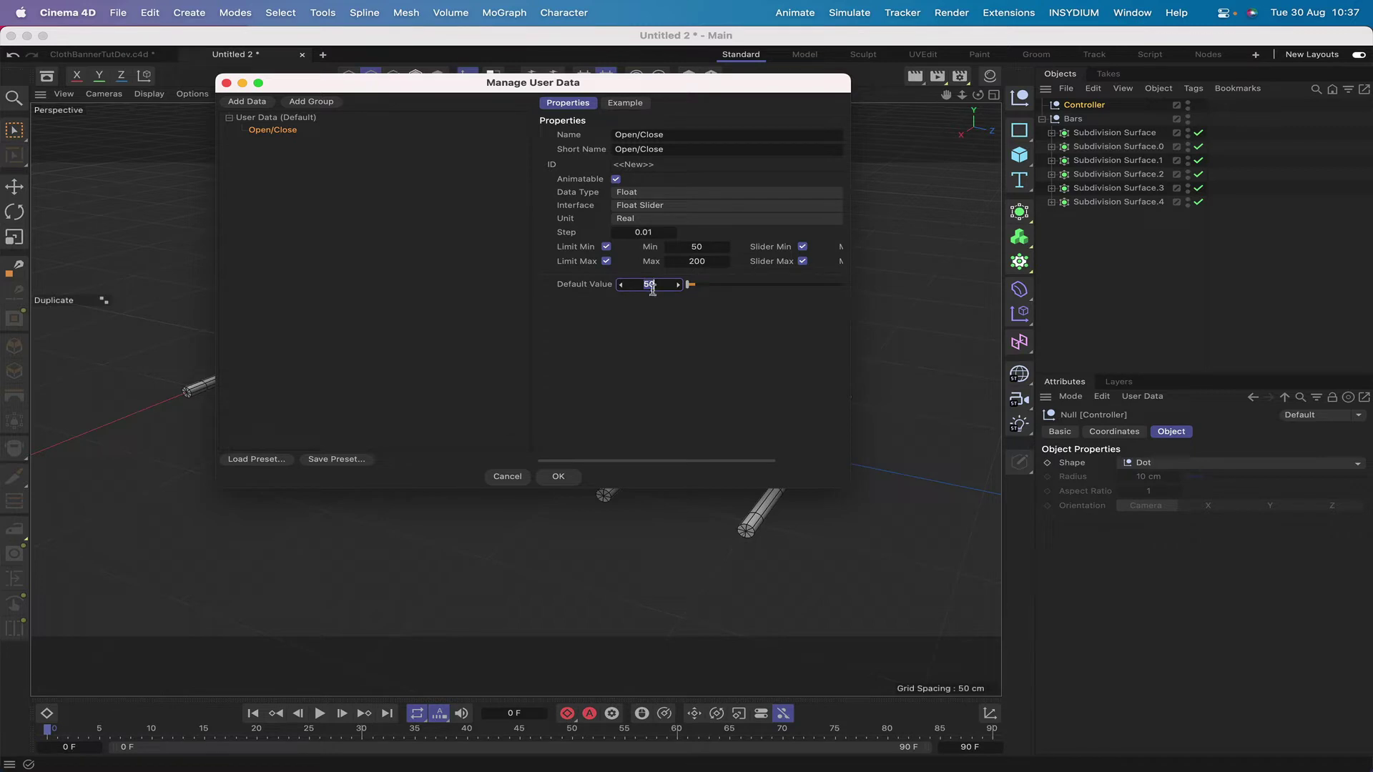
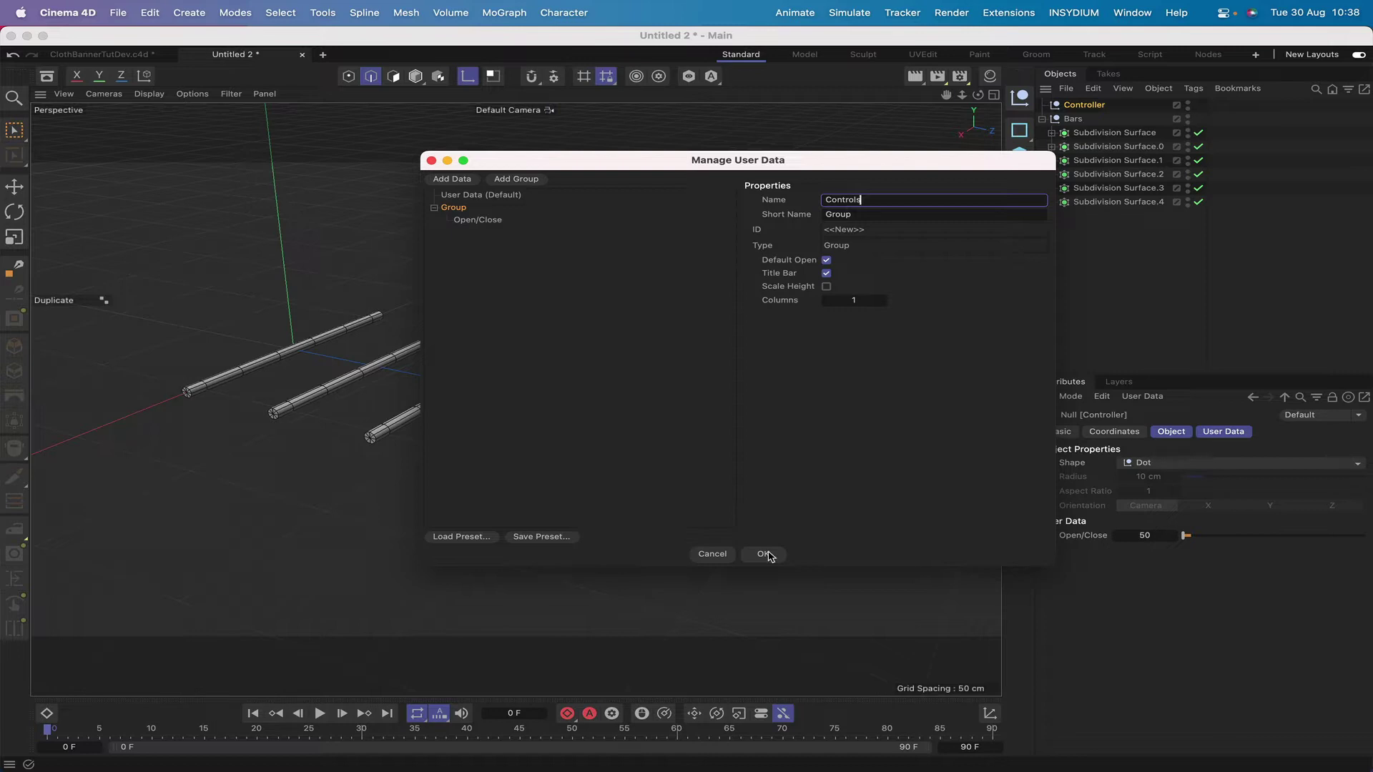
click(767, 555)
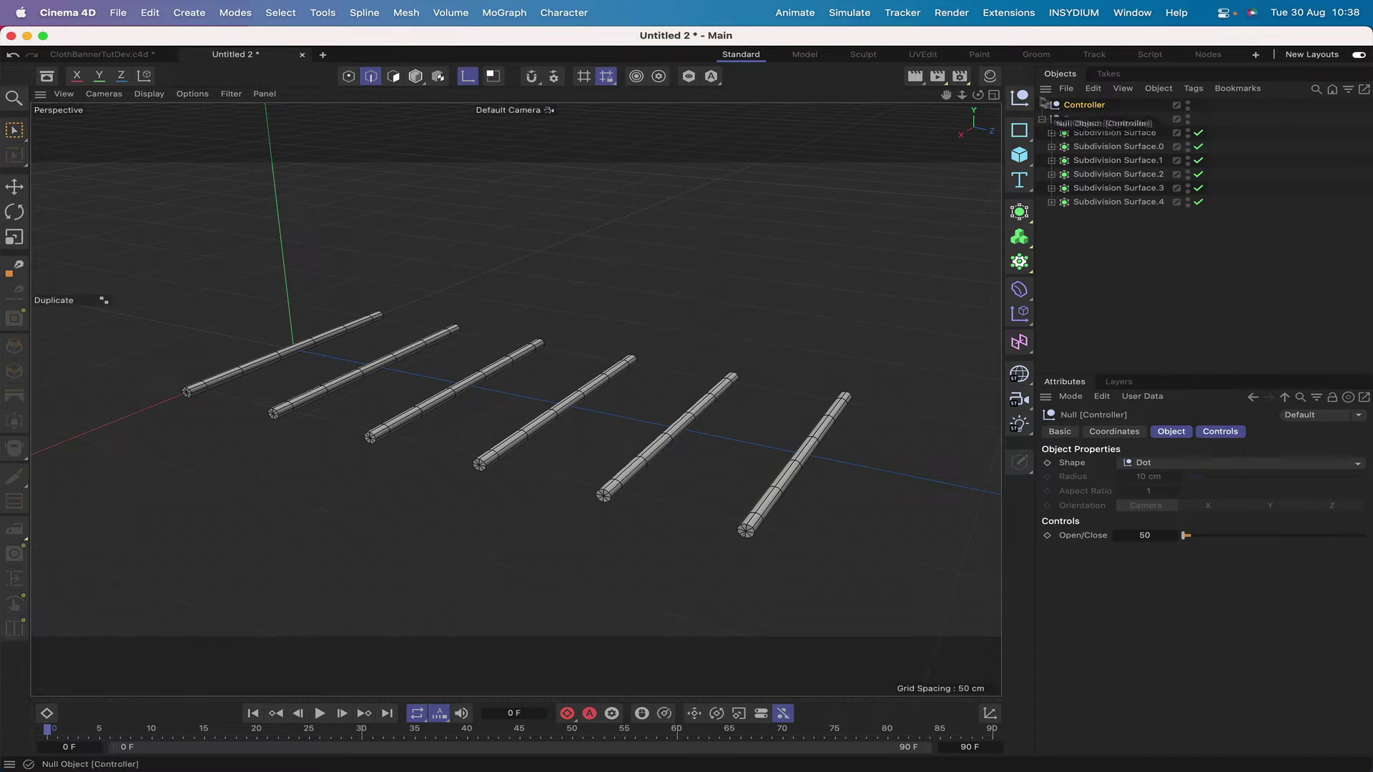
- Add another null object and name it Xpresso
click(1021, 100)
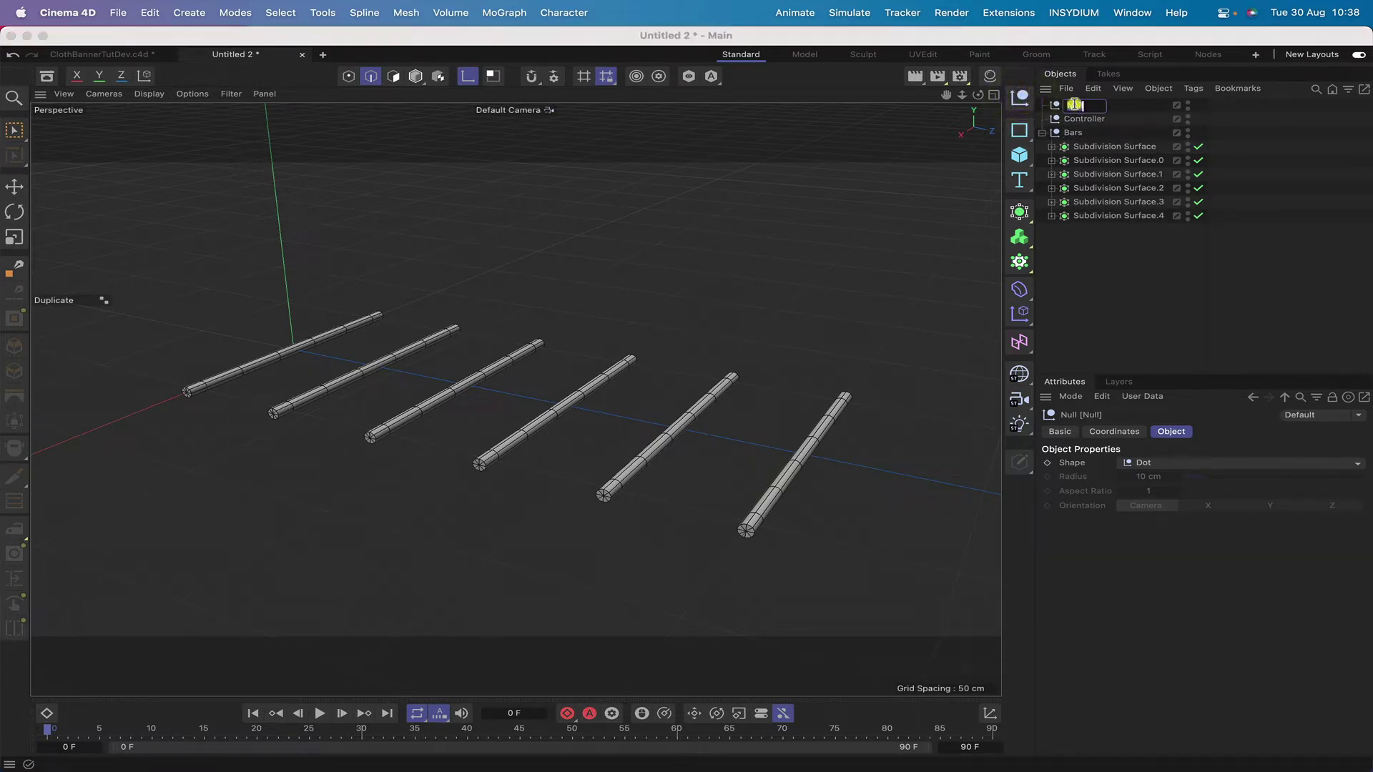
double_click(1074, 105)
key(Return)
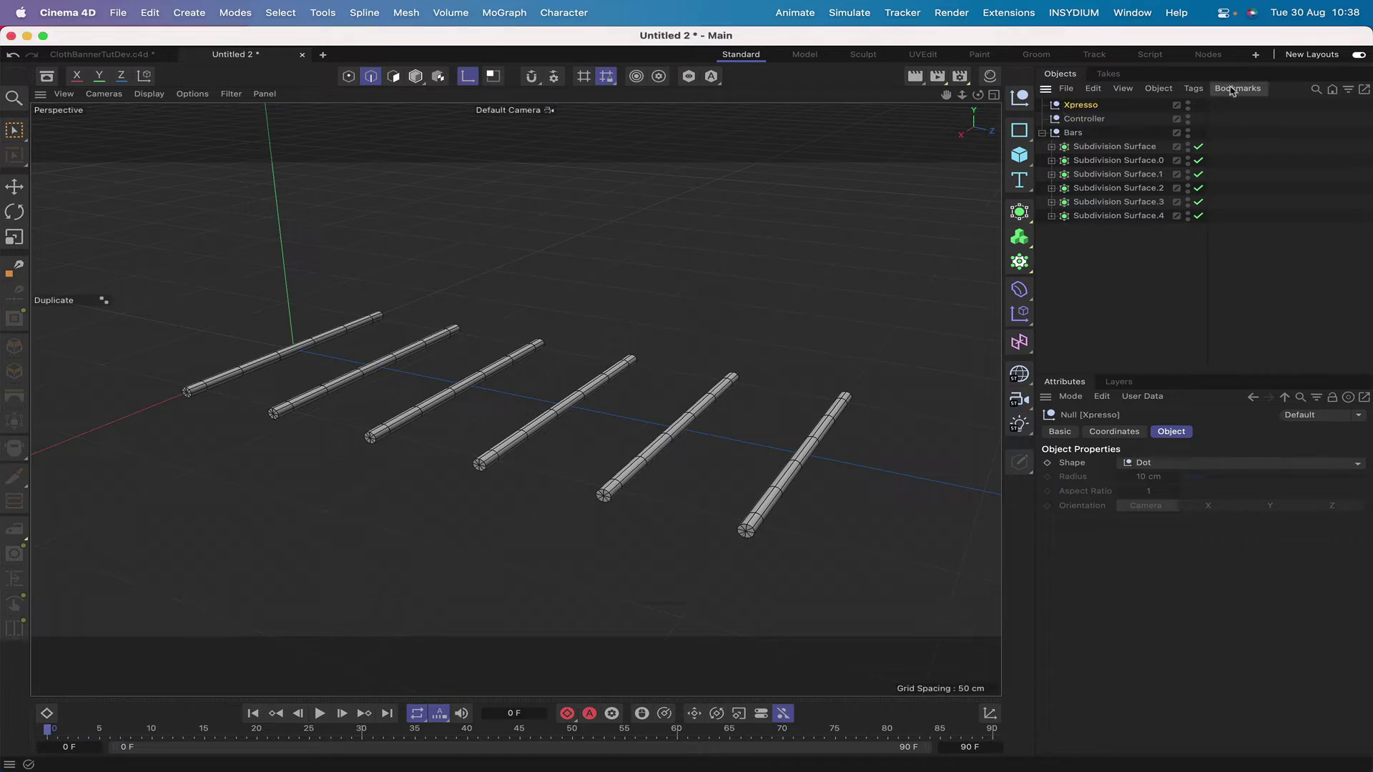
- Add an XPresso tag to the Xpresso null and move its editor window clear of the object list
click(1192, 88)
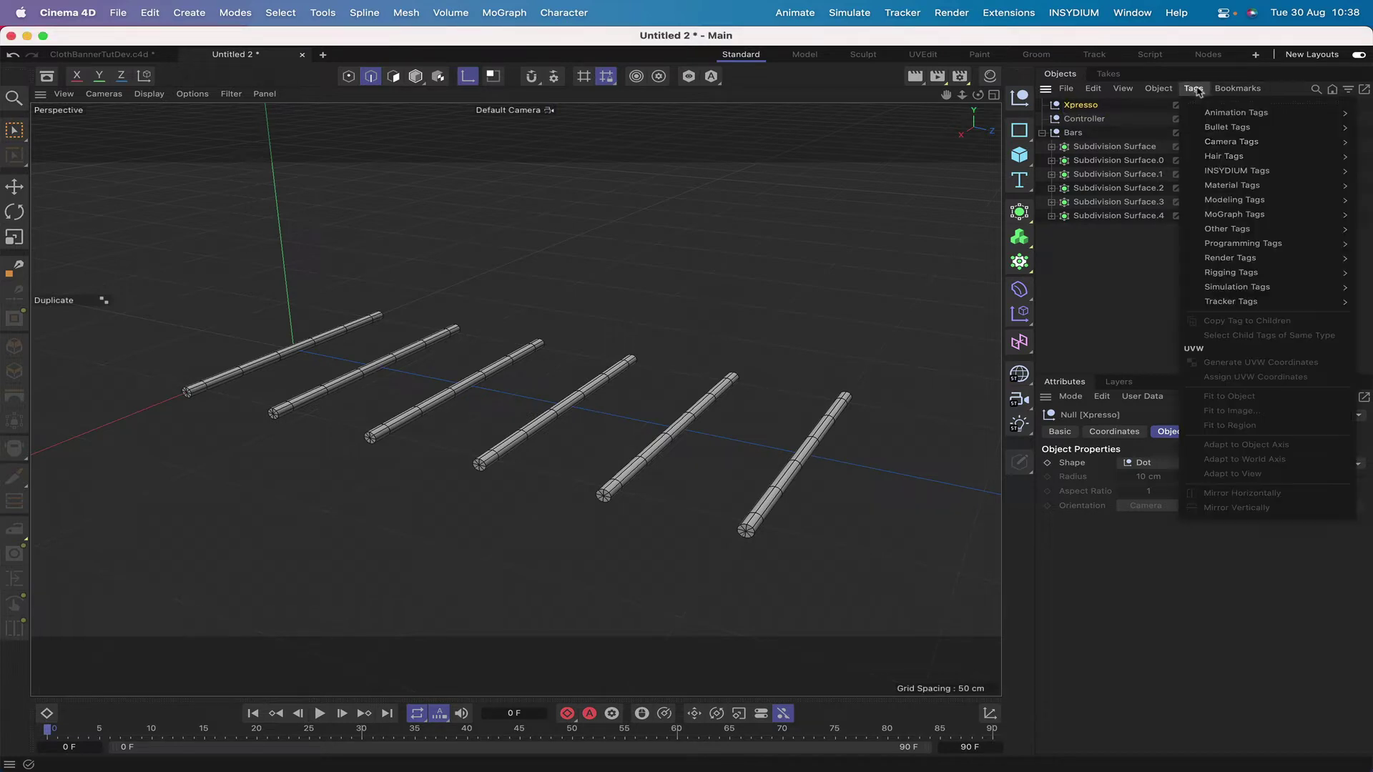
mouse_move(1187, 245)
click(1148, 286)
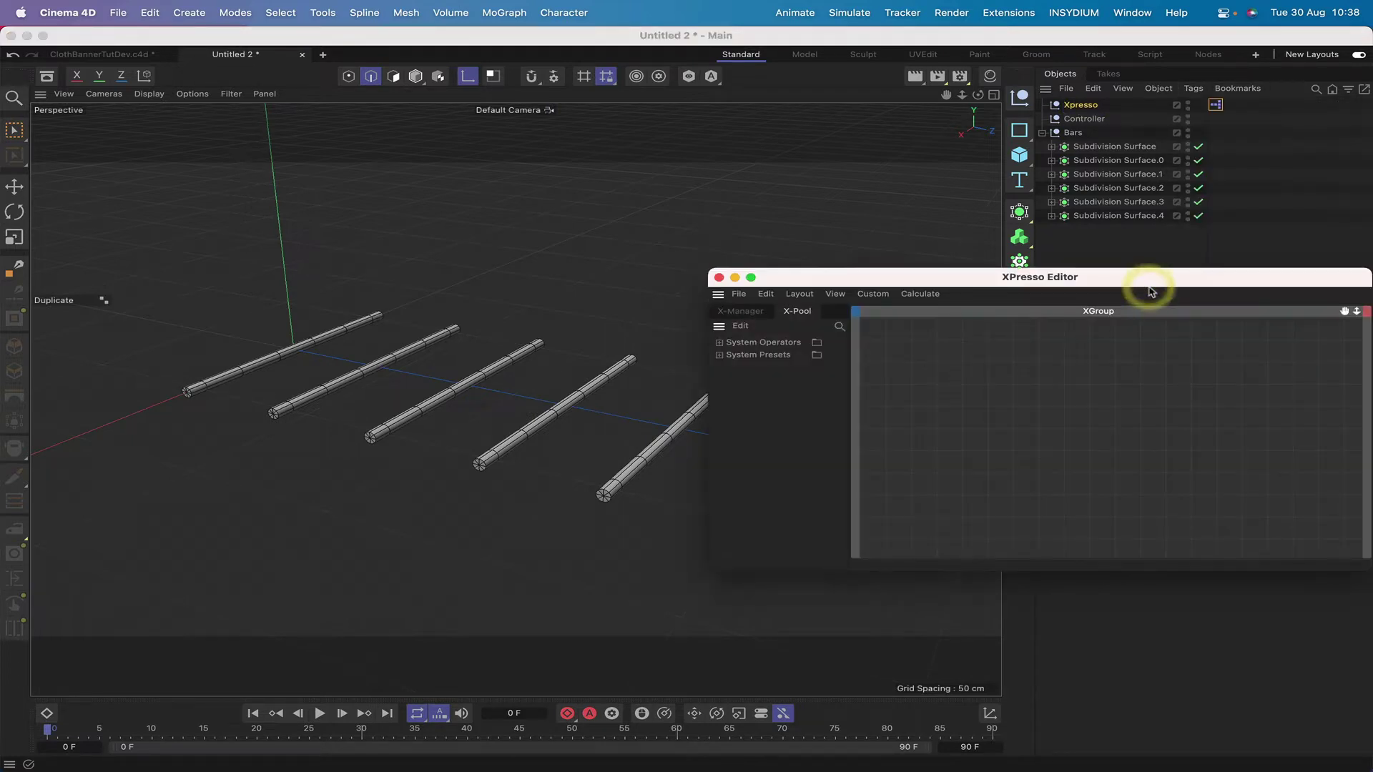
drag(1148, 291, 565, 138)
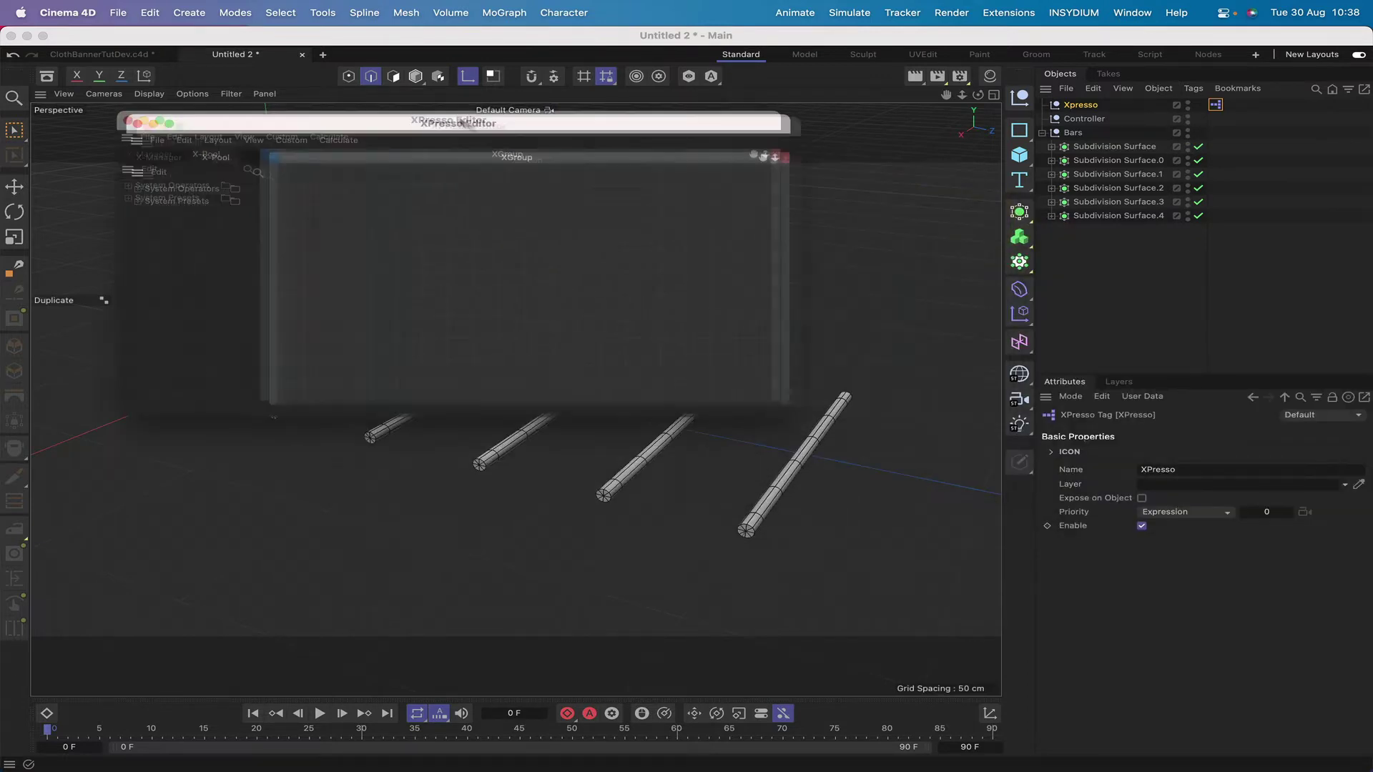
drag(465, 123, 458, 115)
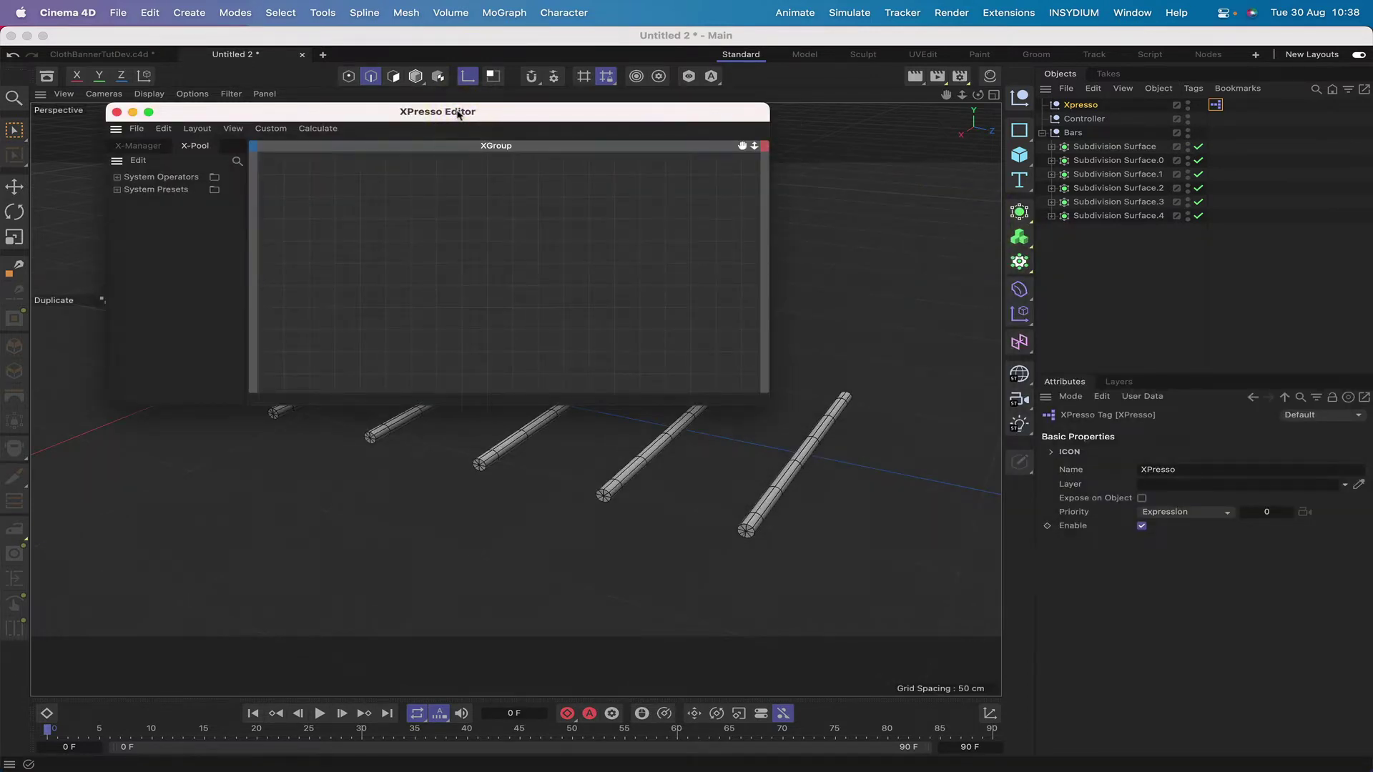
- Reverse the order of the bars inside the Bars null, from Subdivision Surface.4 down to the original Subdivision Surface
click(1116, 215)
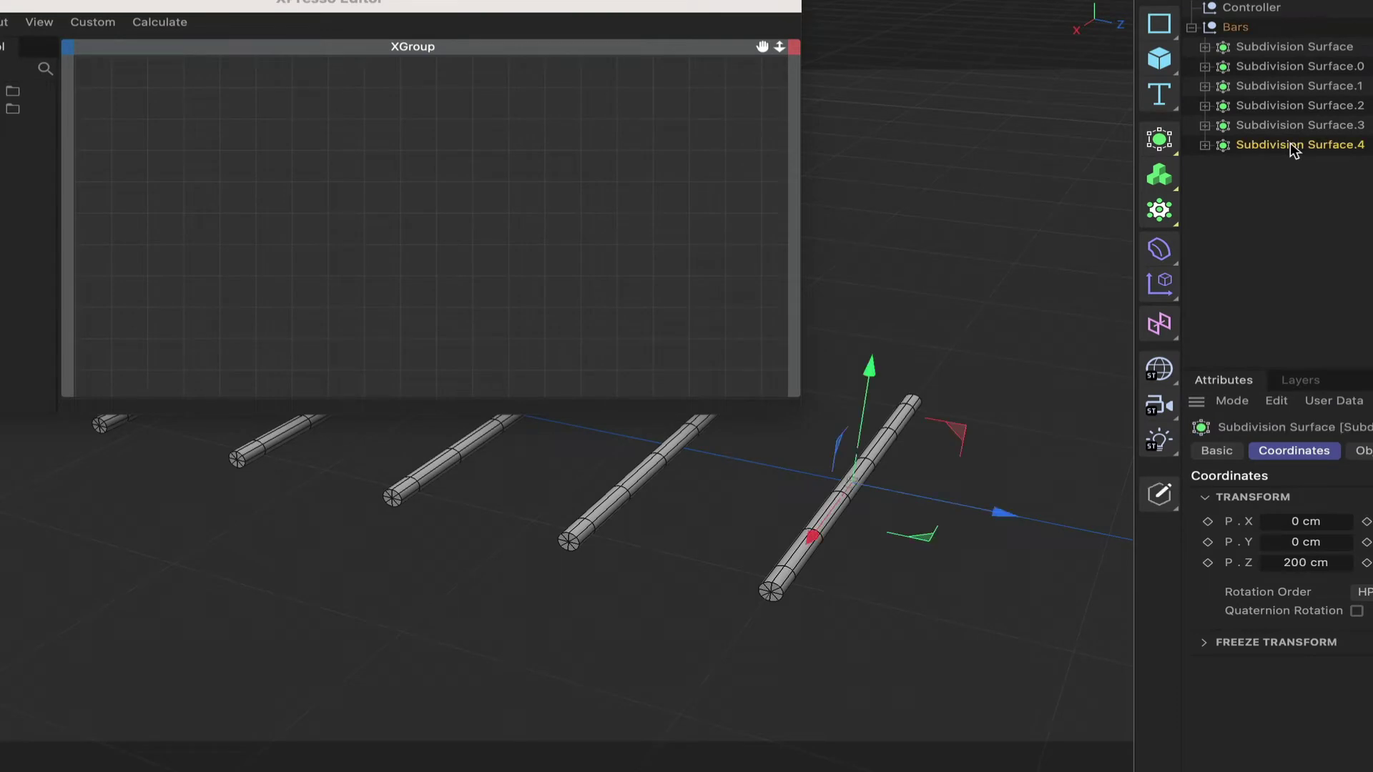
click(1290, 143)
drag(1302, 144, 1279, 37)
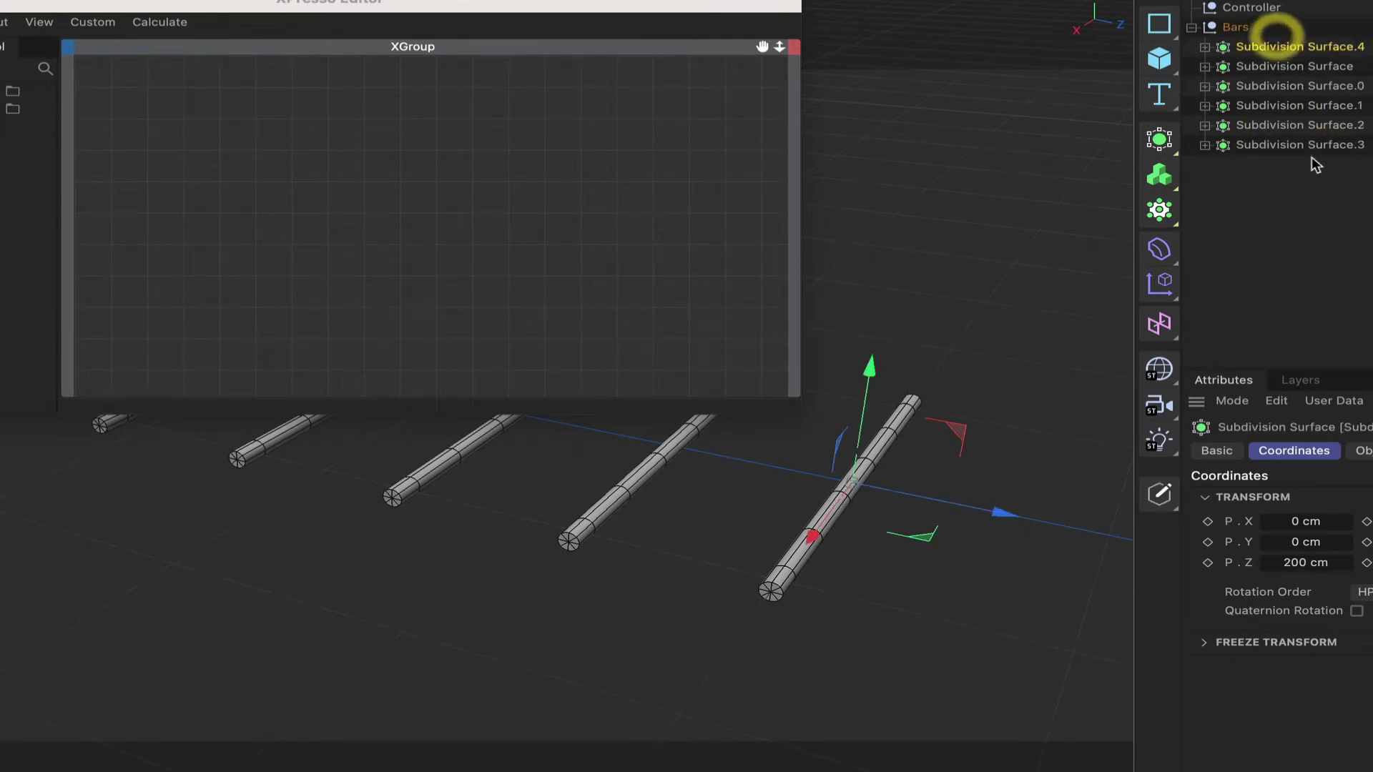
drag(1315, 146, 1315, 51)
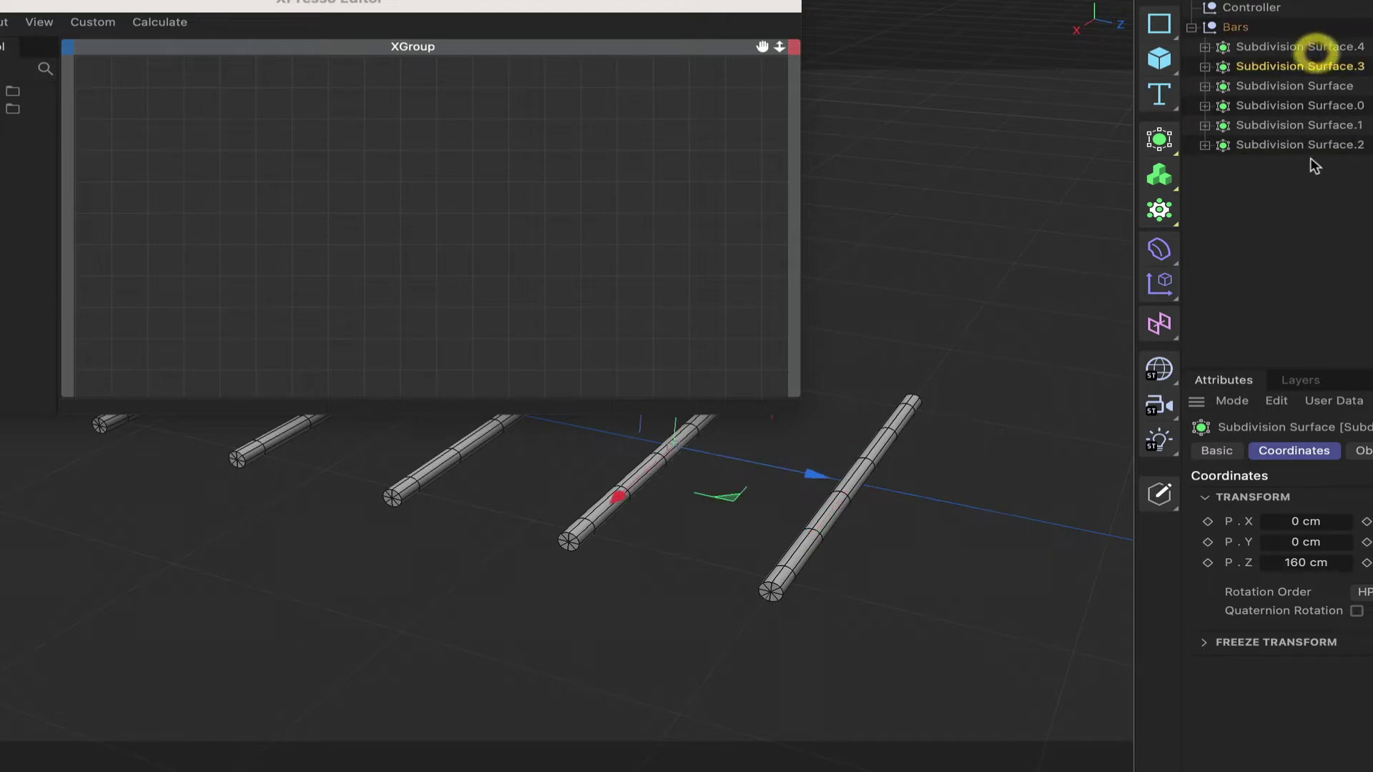
drag(1310, 147, 1315, 117)
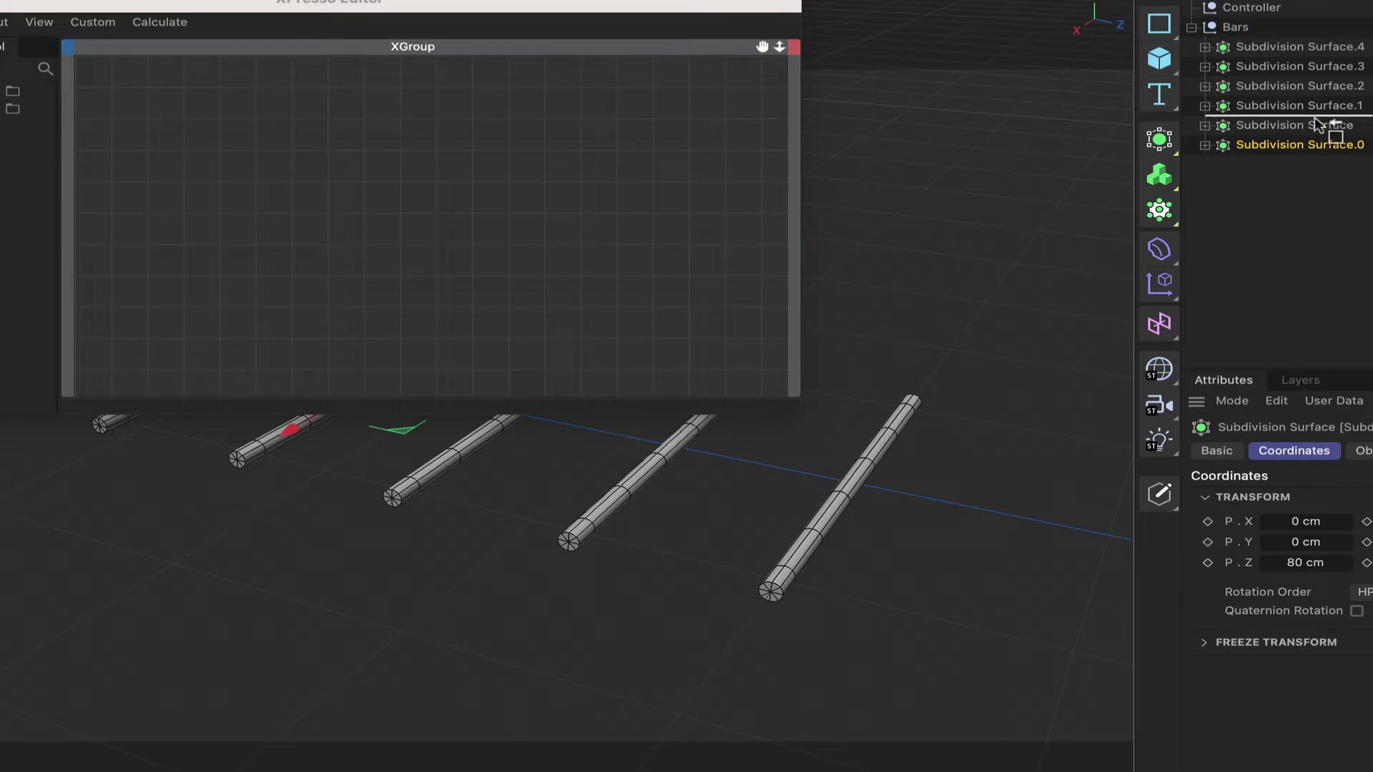
- Rename the first two bars in the Bars null to Subdivision Surface and Subdivision Surface.0
click(1321, 46)
double_click(1348, 47)
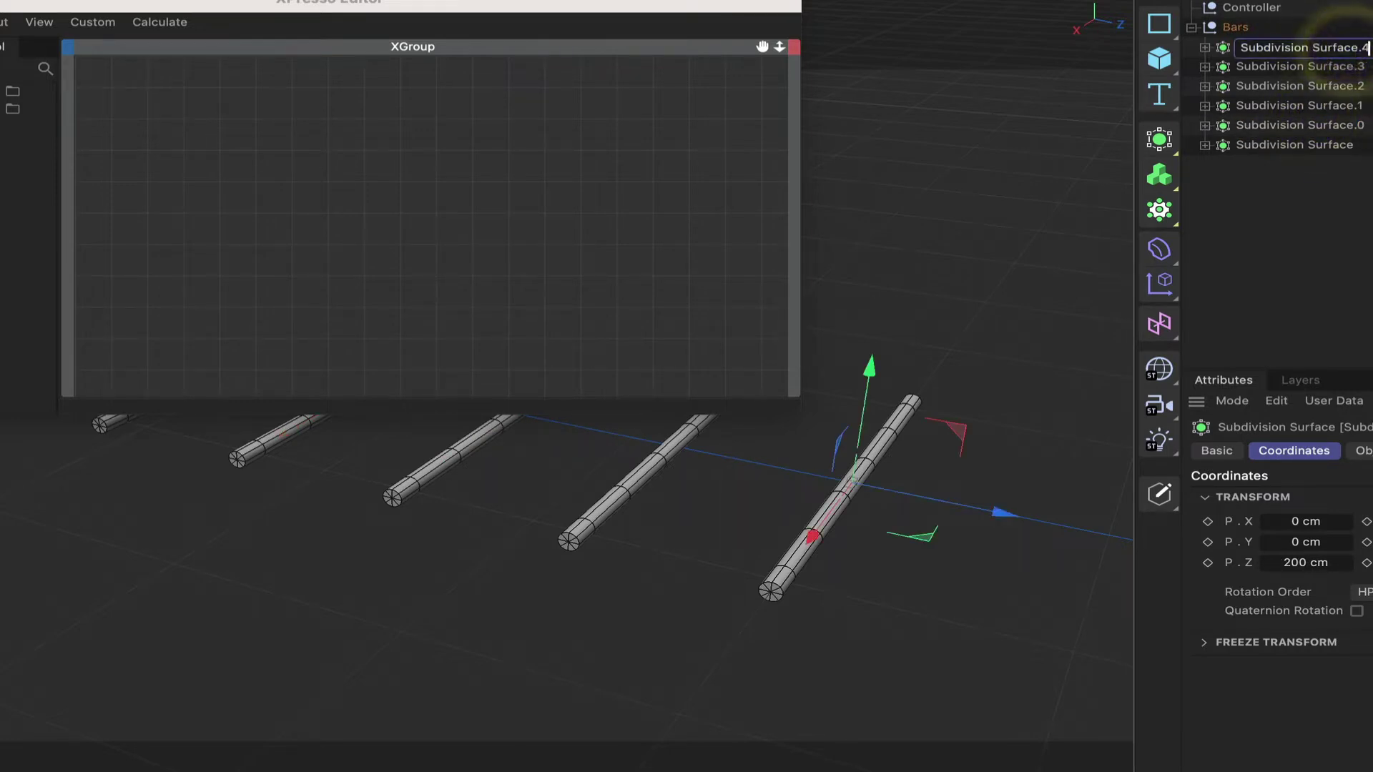
key(BackSpace)
key(BackSpace)
key(Return)
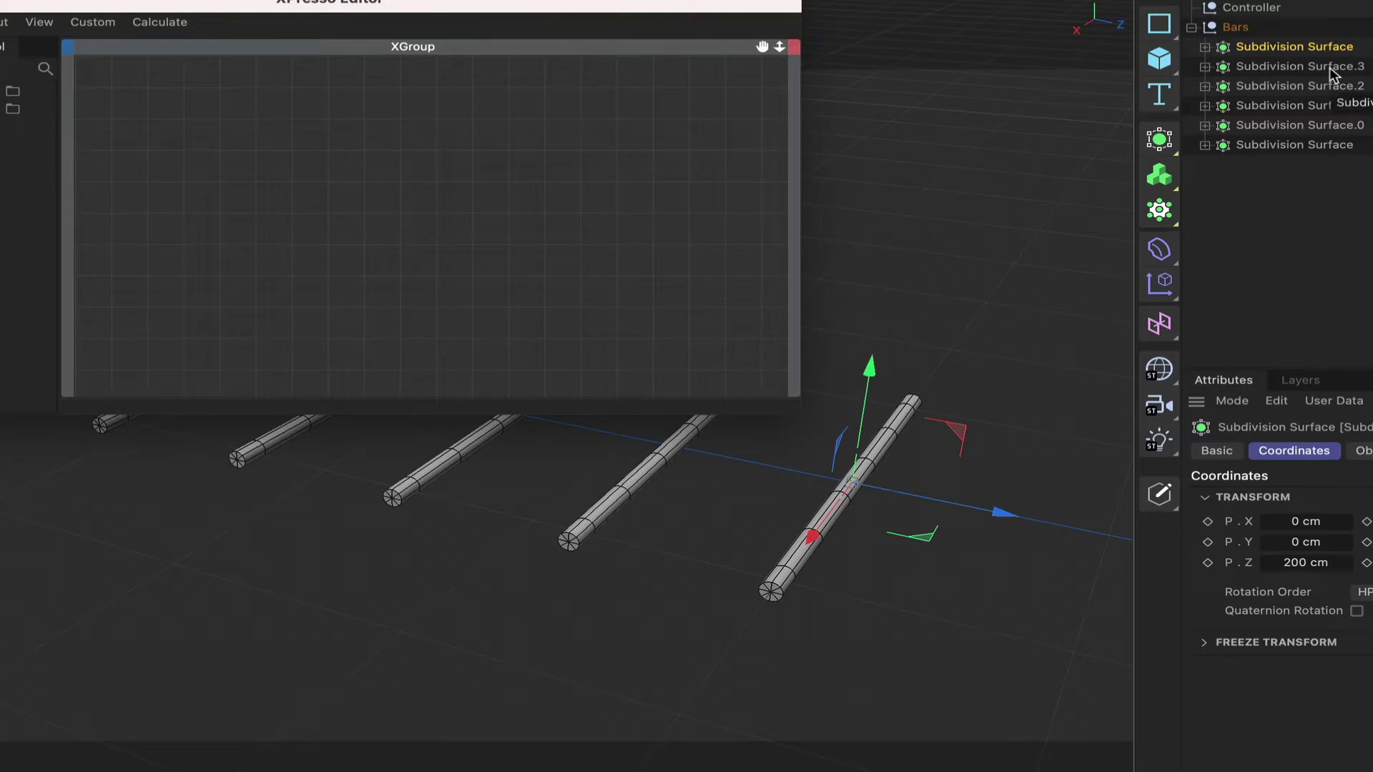
click(1330, 67)
double_click(1330, 67)
key(BackSpace)
key(BackSpace)
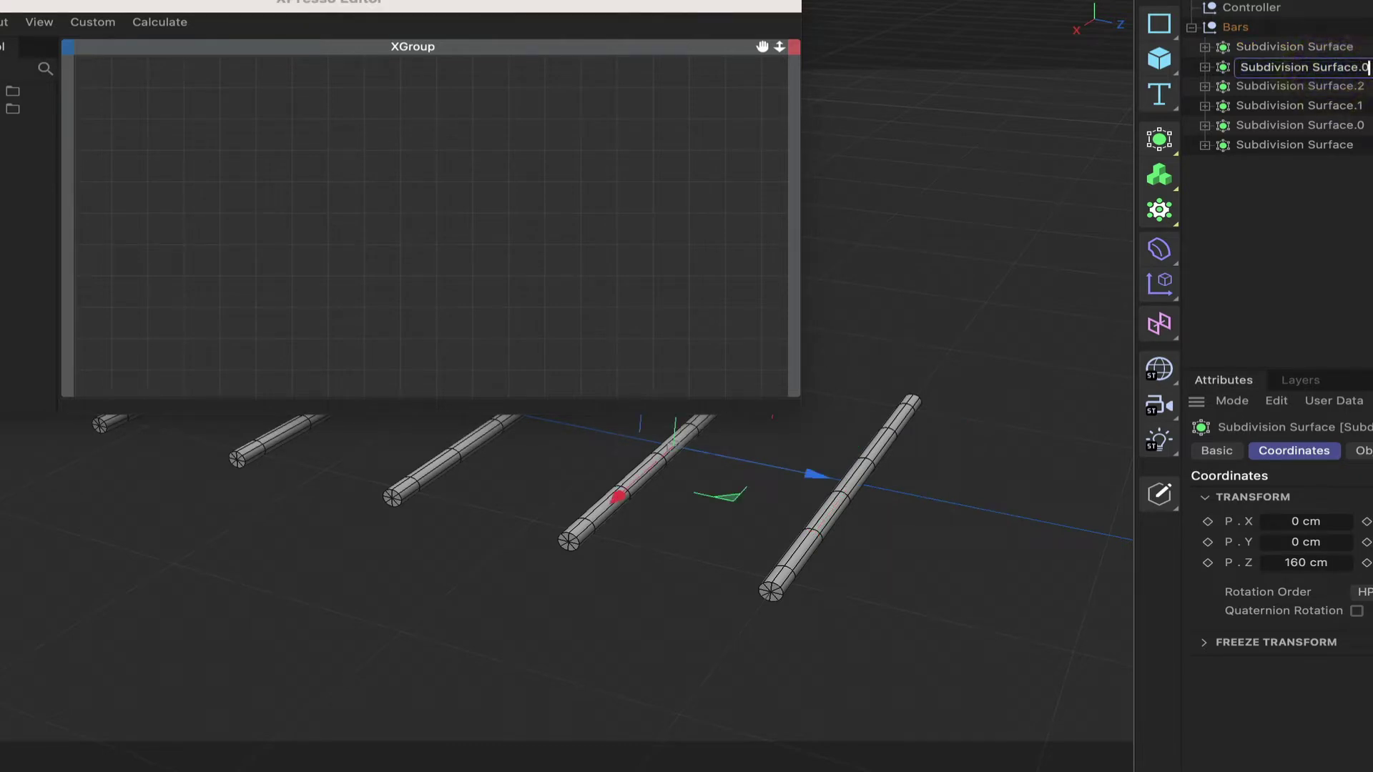
key(Return)
- Rename the remaining four bars in order as Subdivision Surface.1, .2, .3 and .4
double_click(1329, 87)
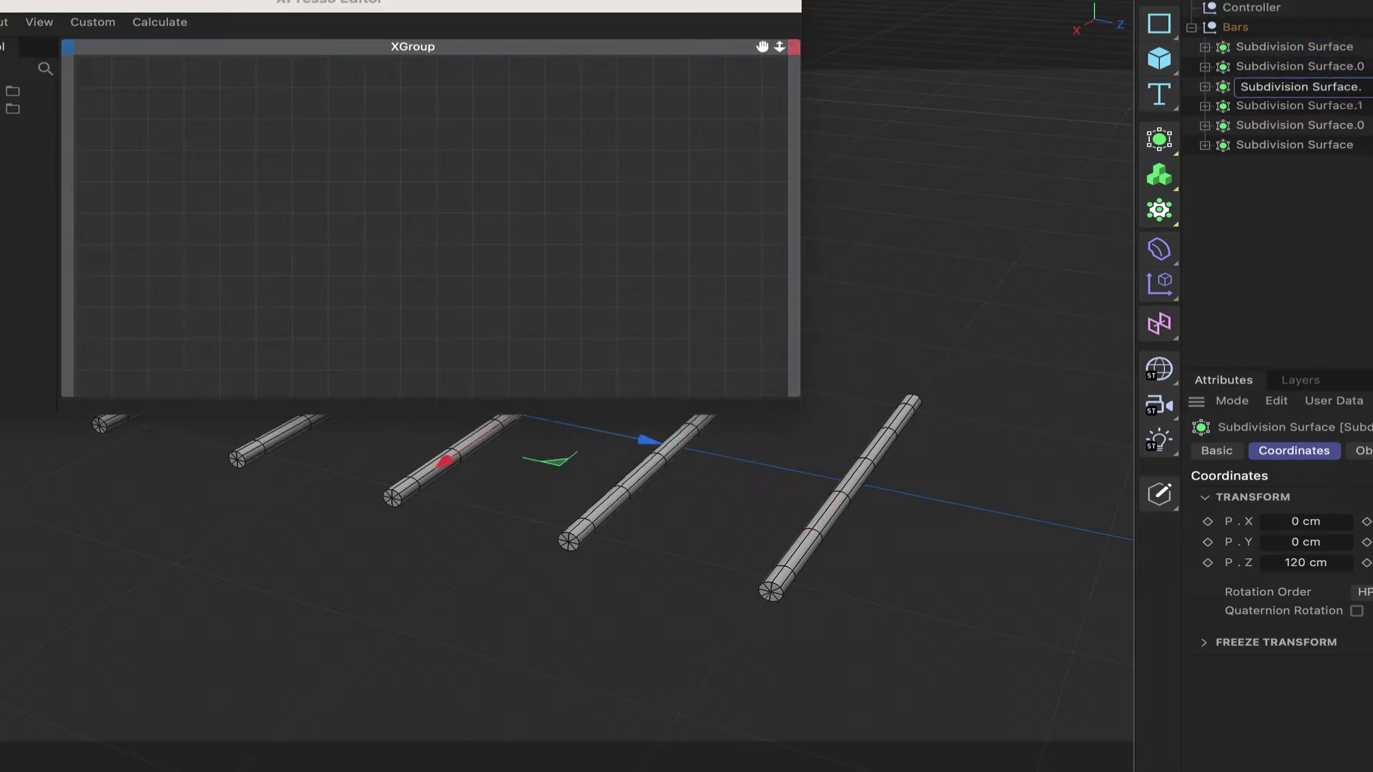
text(.1)
key(Return)
double_click(1329, 106)
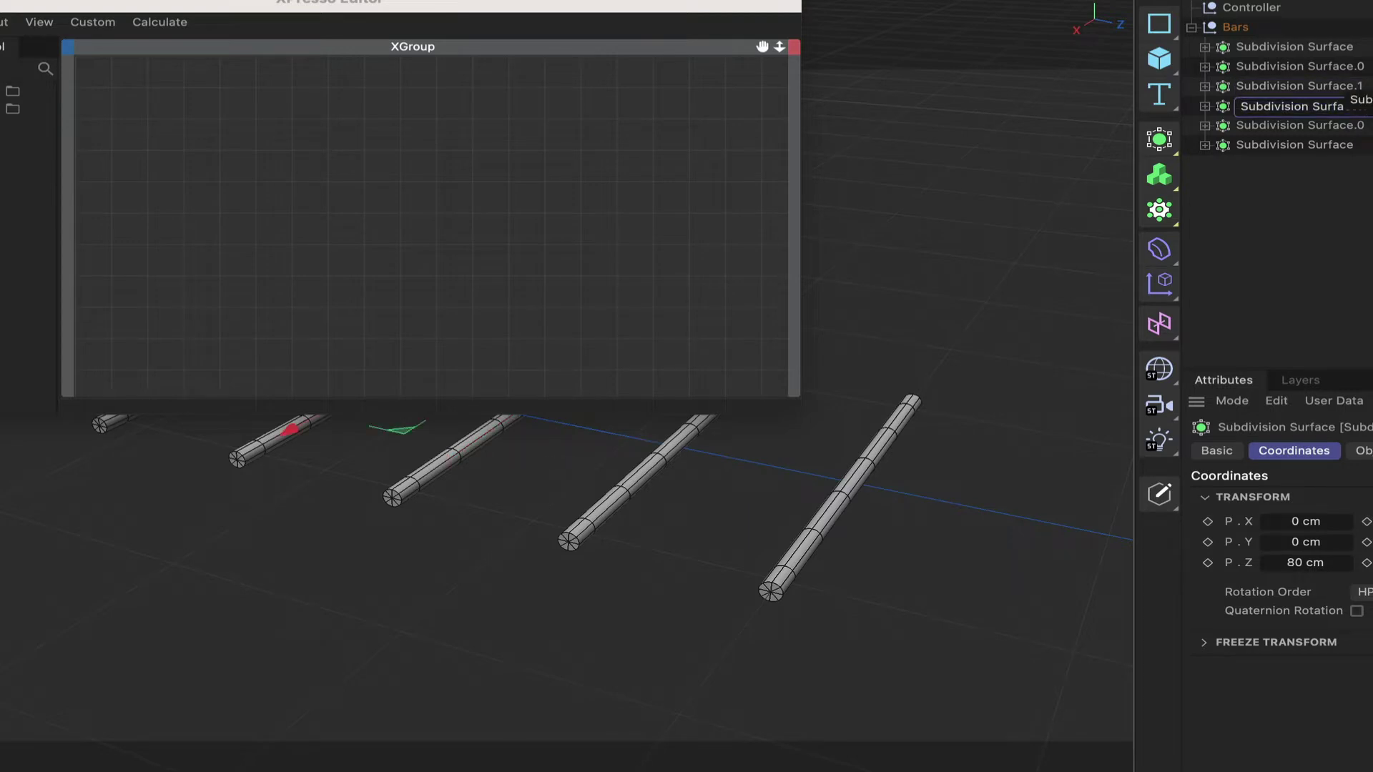
key(Return)
double_click(1329, 125)
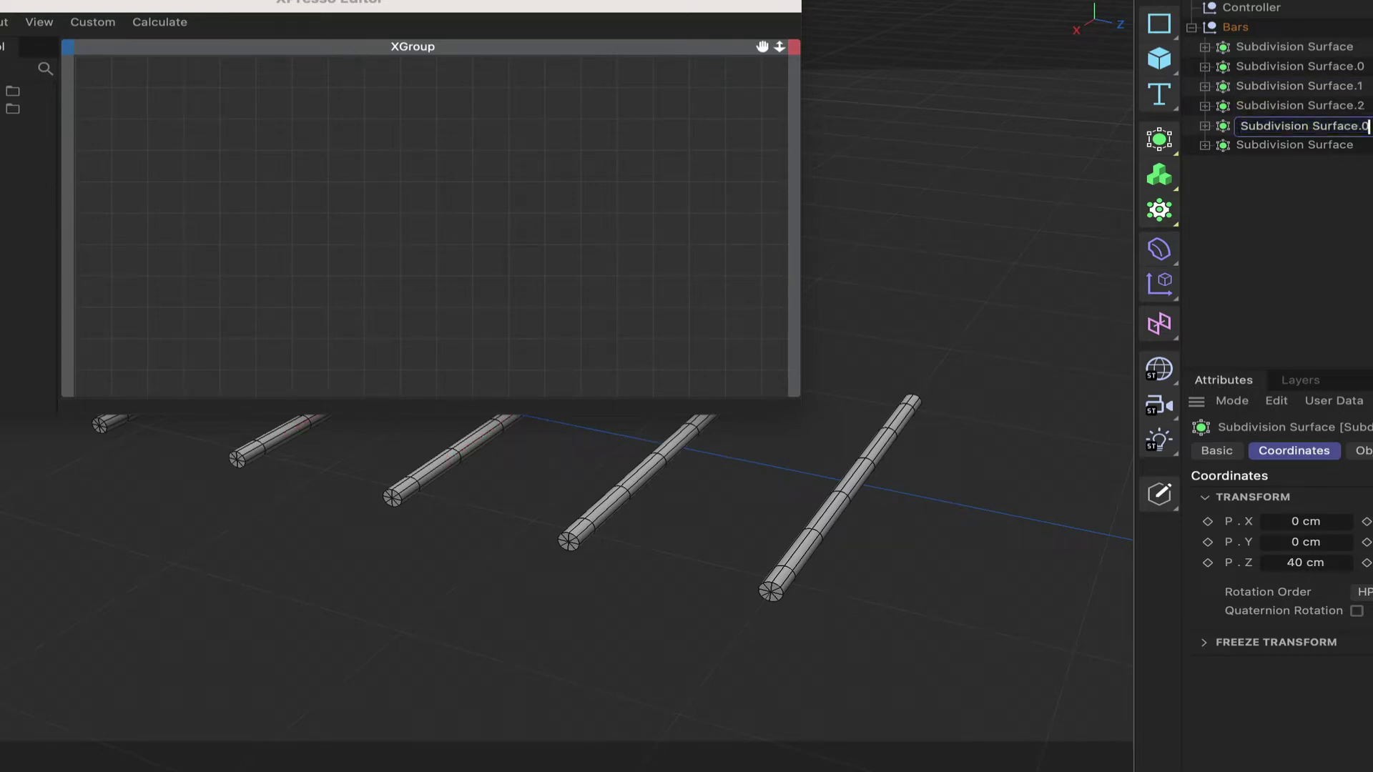
key(Return)
double_click(1329, 145)
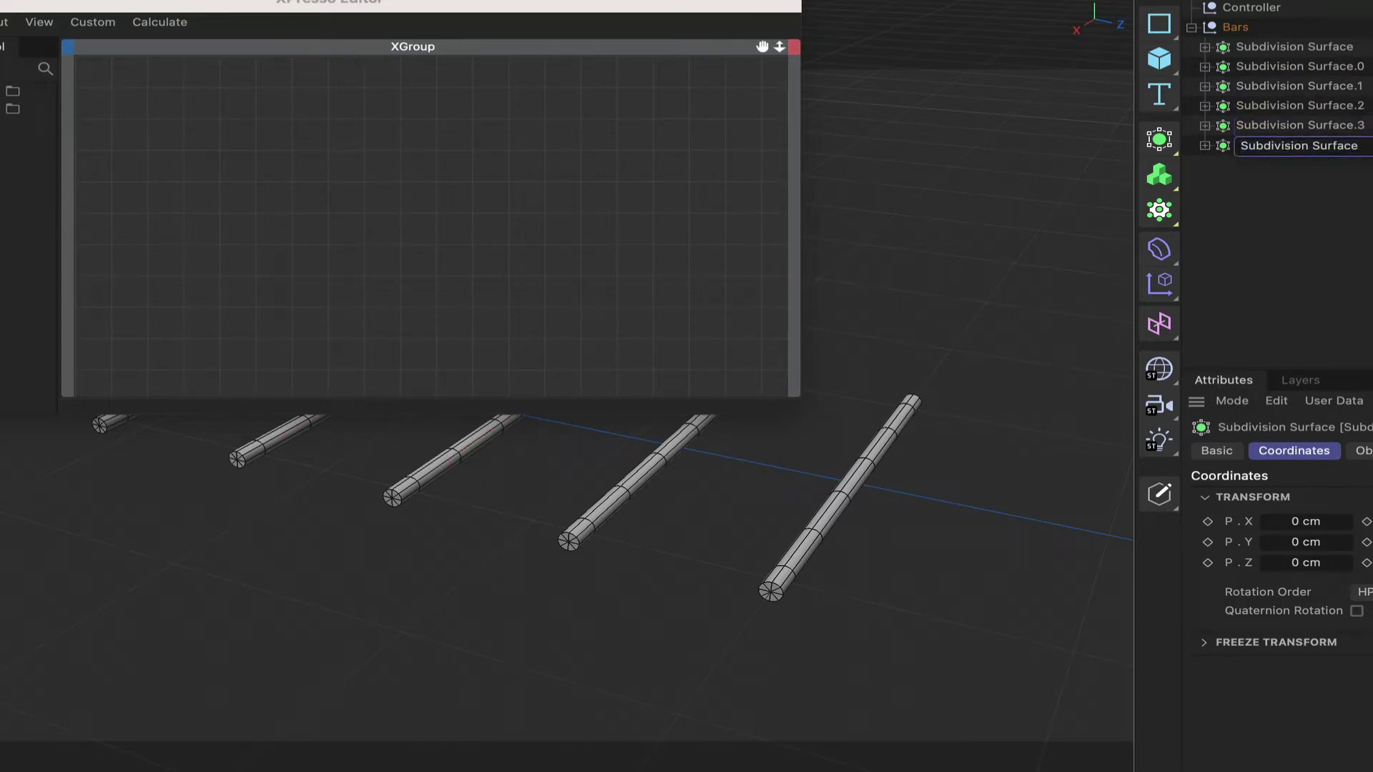
key(Return)
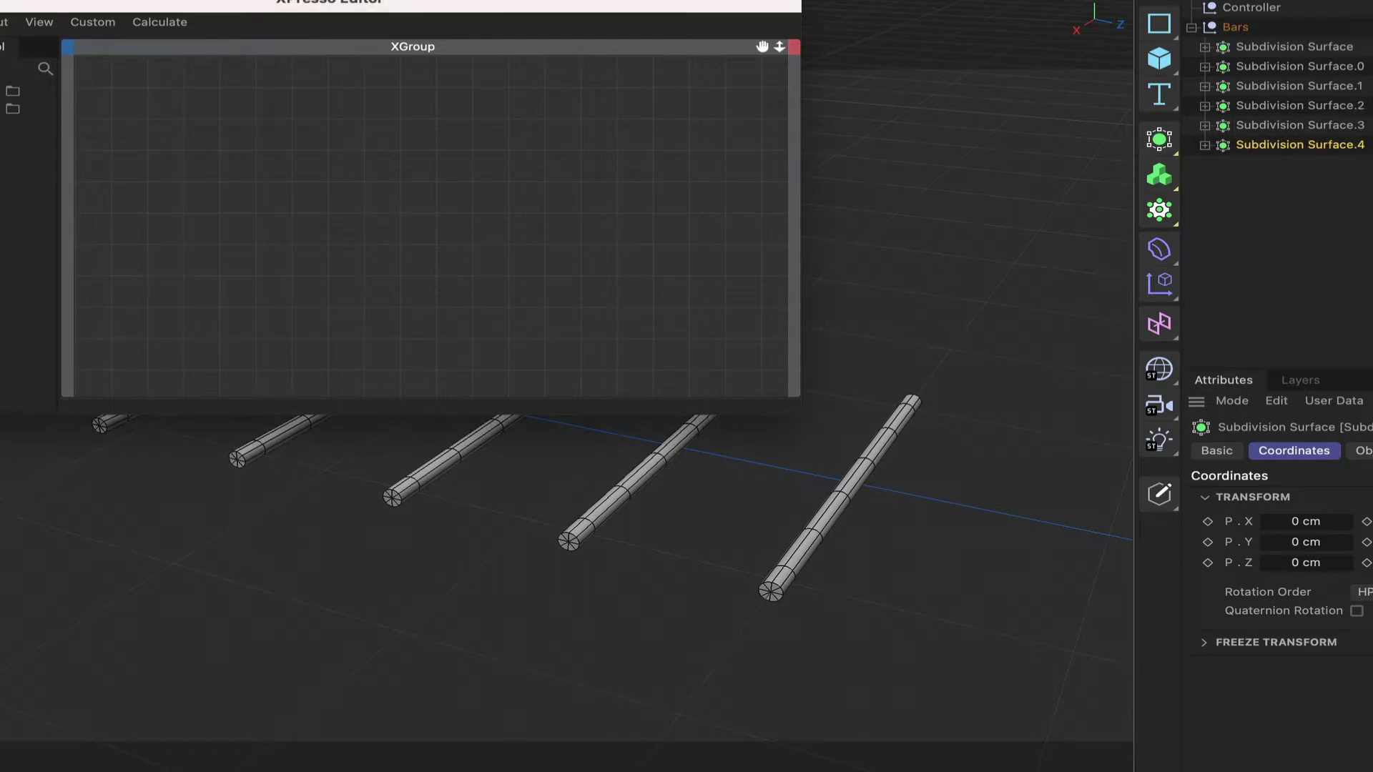
- Add the Controller null to the XPresso graph as a node with an Open/Close output port
click(1314, 198)
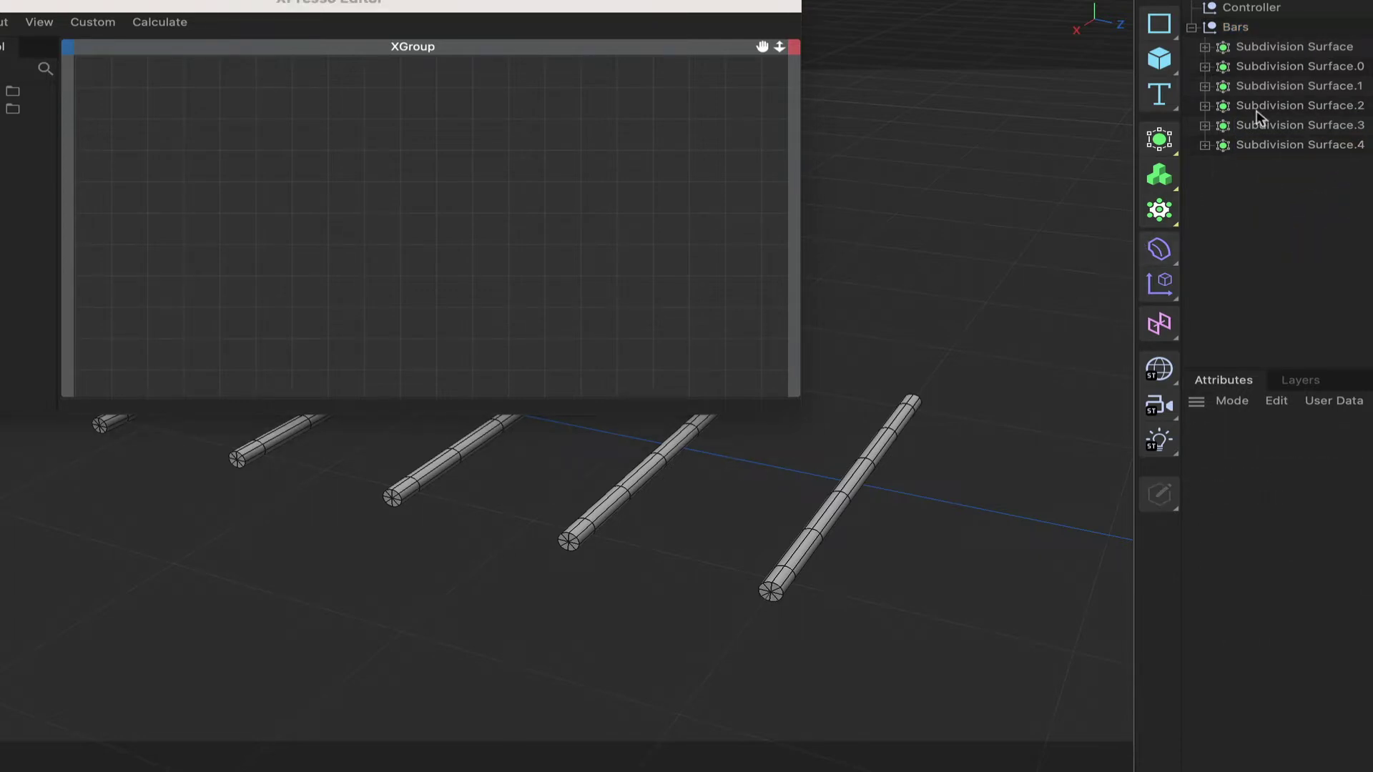
click(1282, 49)
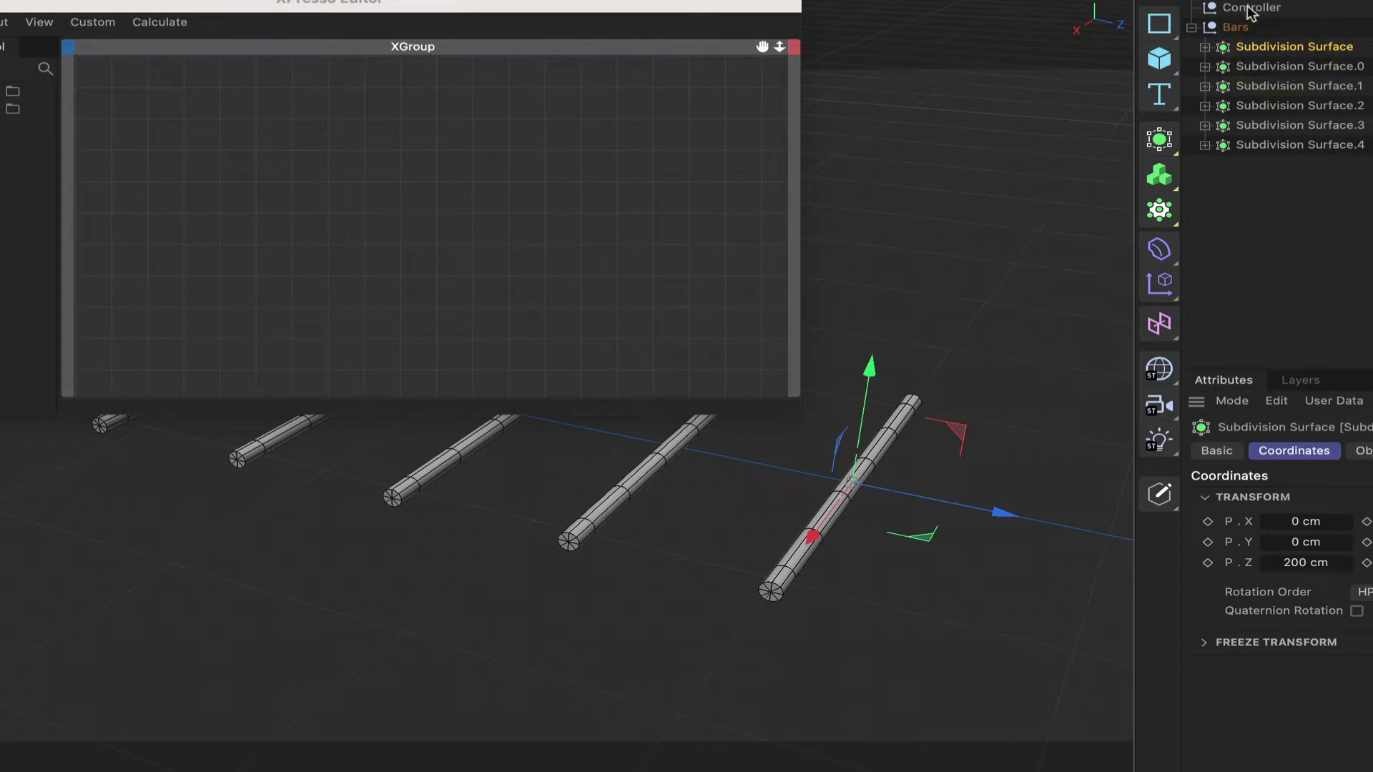
drag(1250, 10, 158, 133)
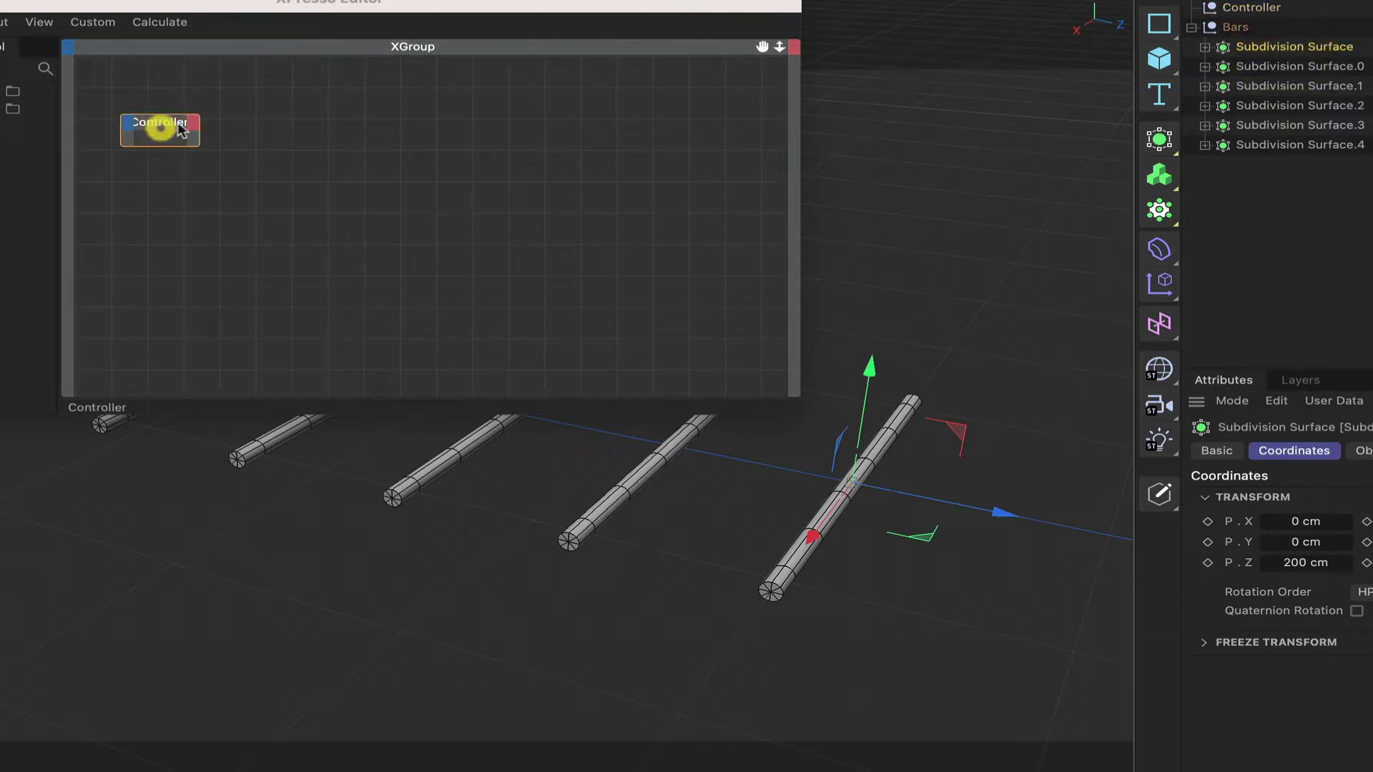
click(196, 125)
mouse_move(221, 189)
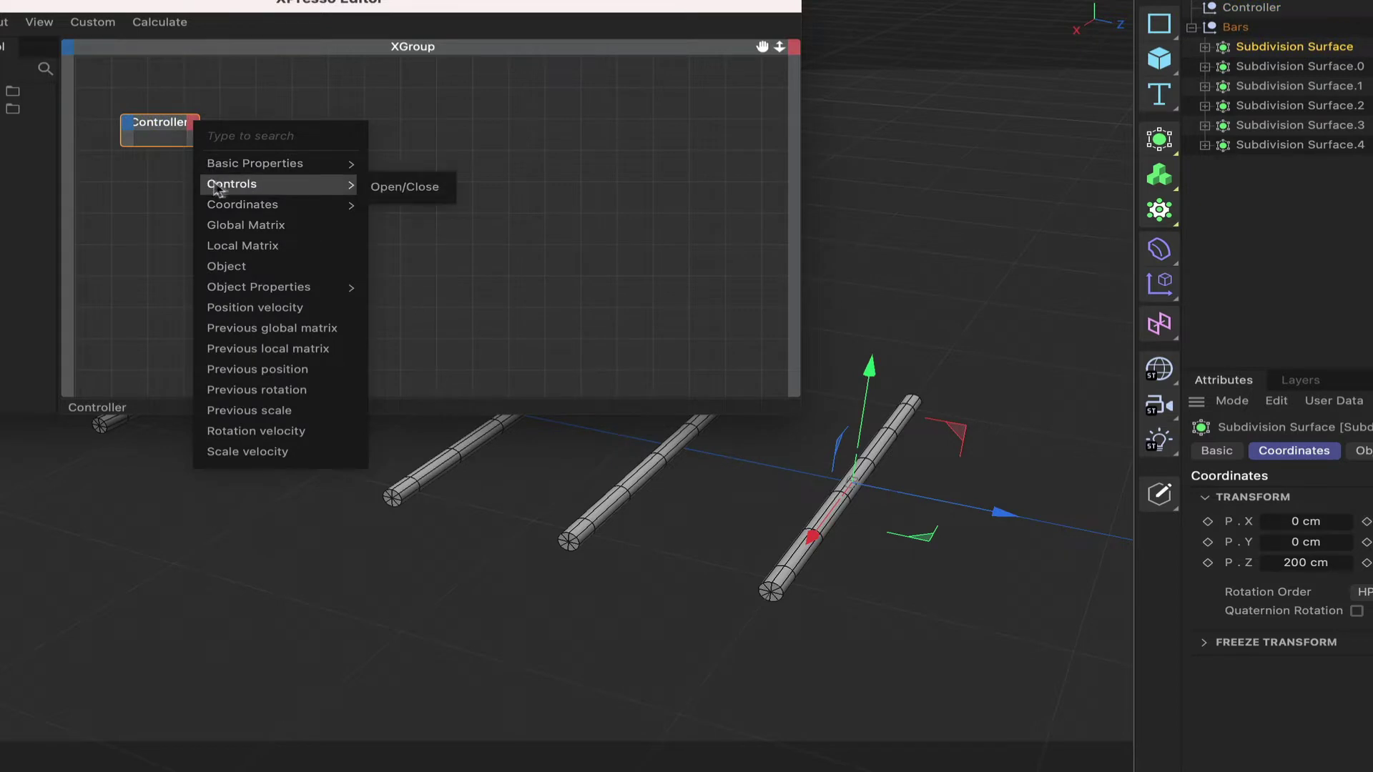
click(419, 189)
click(168, 119)
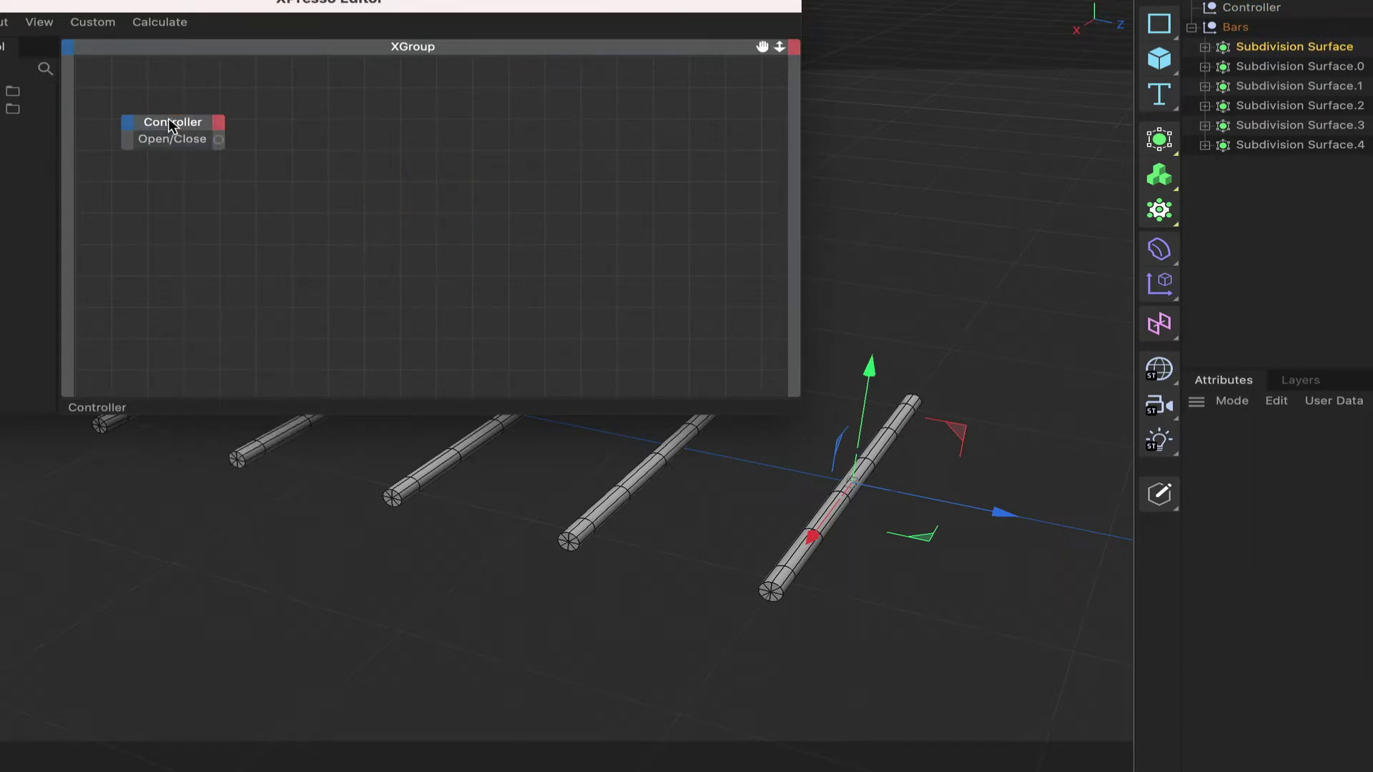
- Add the first Subdivision Surface as a node with a Position . Z input and connect the Controller's Open/Close output to it
drag(1310, 46, 458, 136)
click(423, 132)
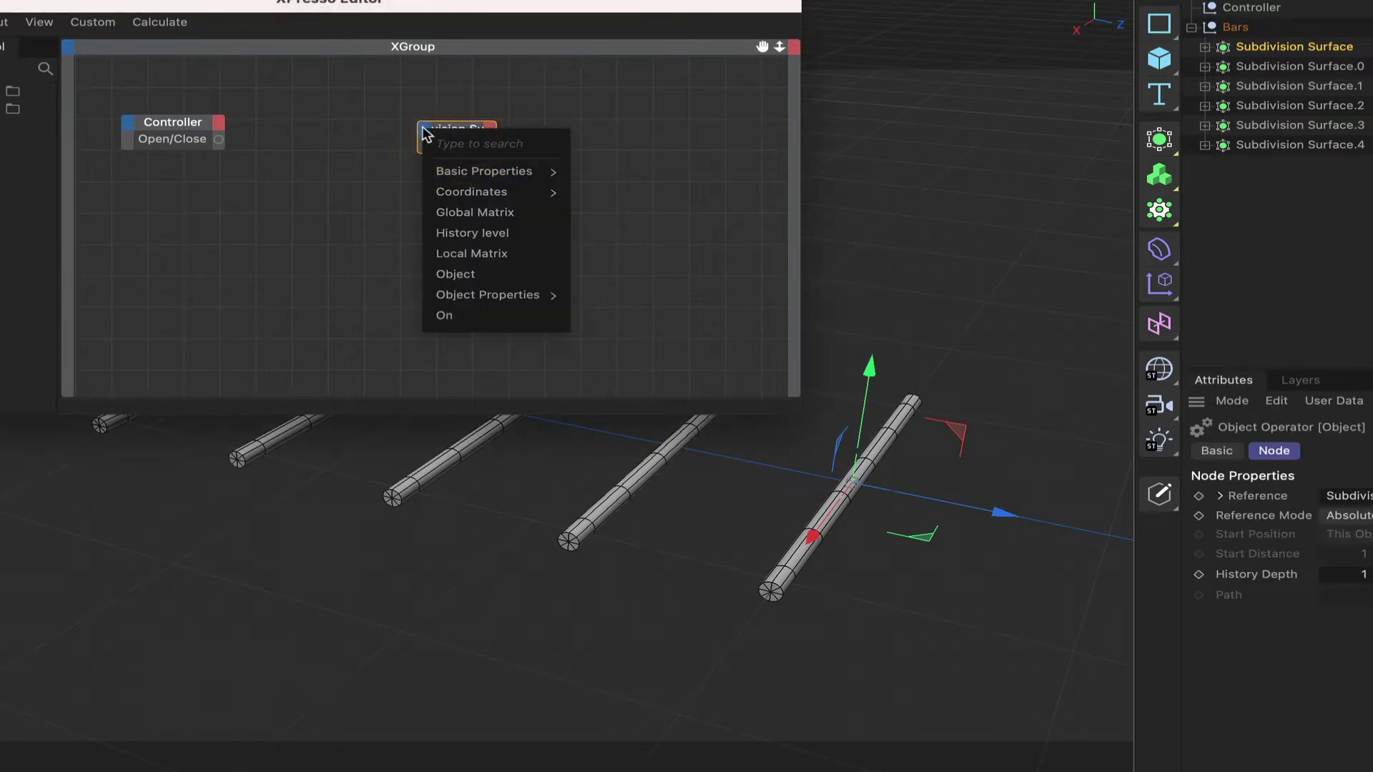
mouse_move(468, 192)
mouse_move(629, 257)
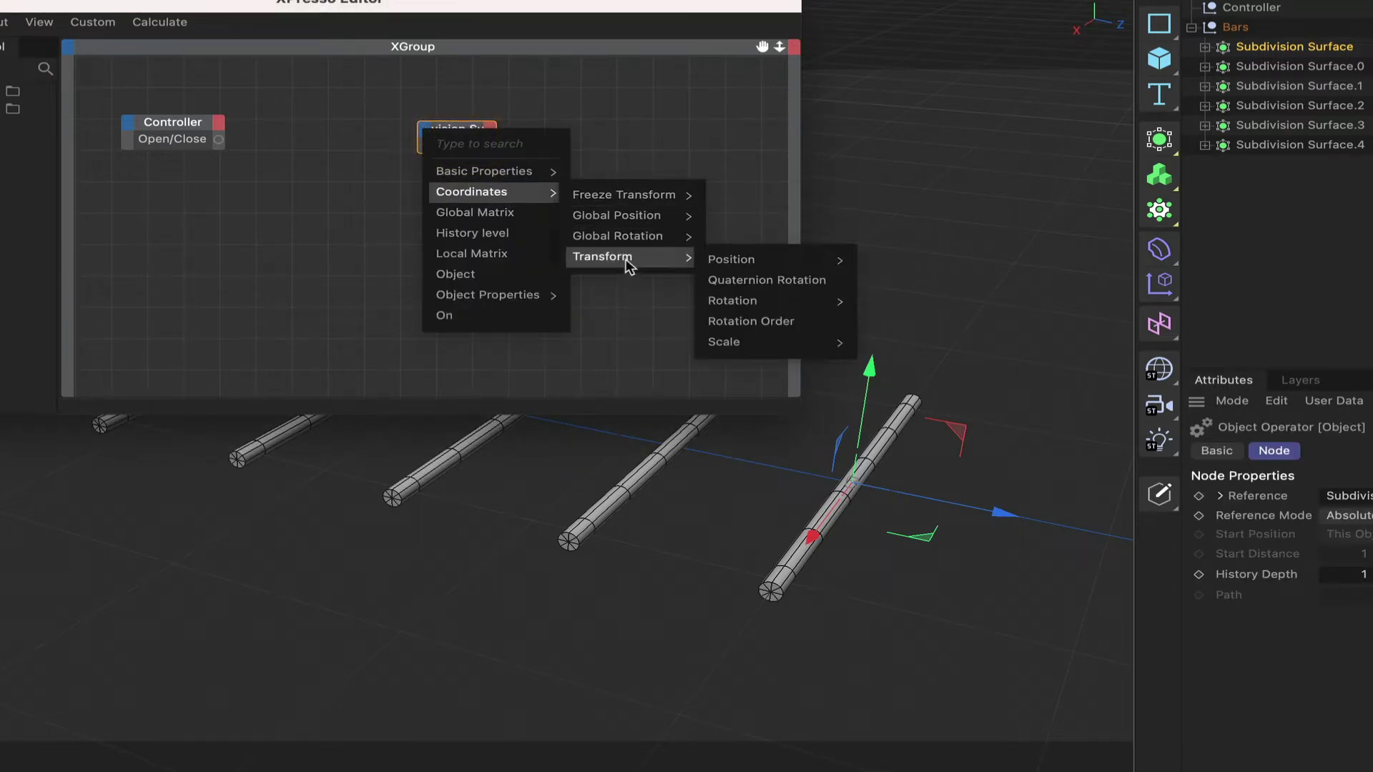
mouse_move(758, 261)
click(894, 312)
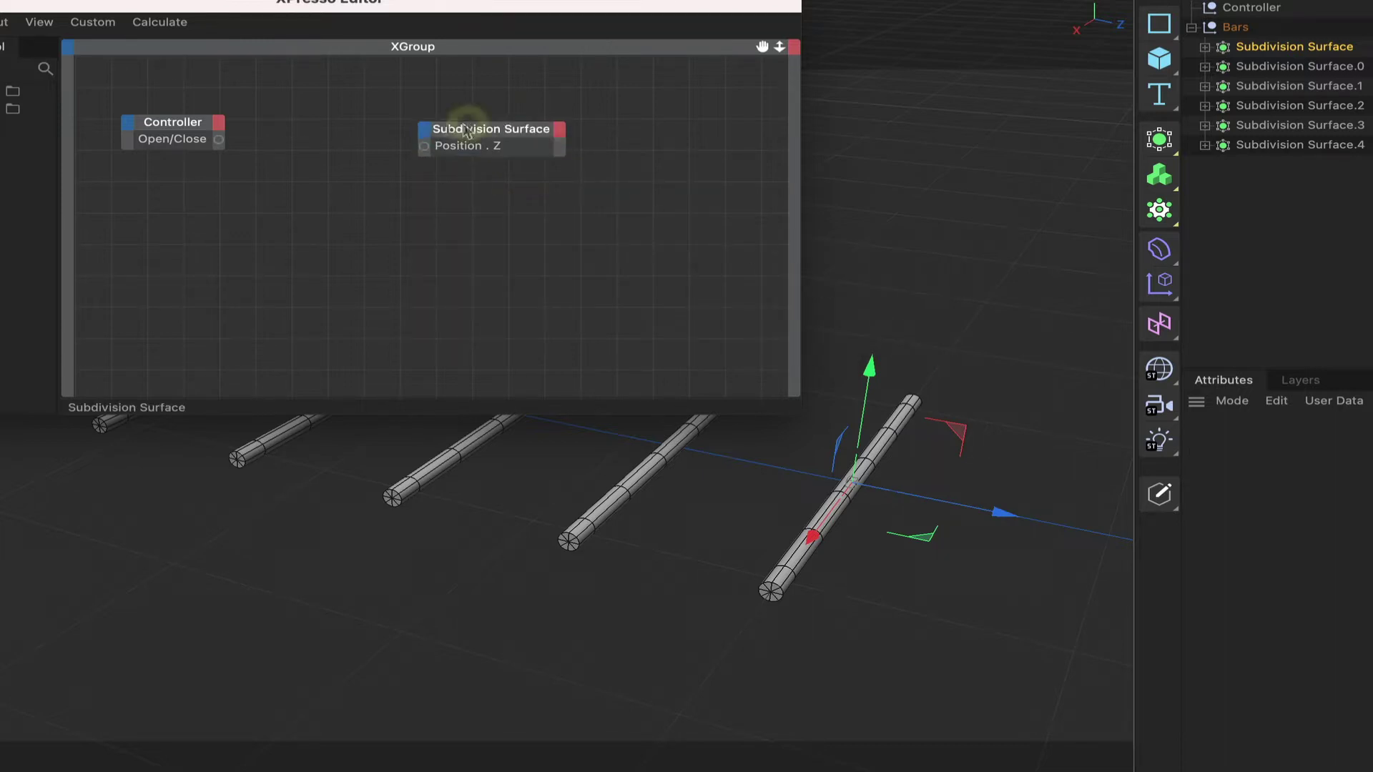
drag(217, 138, 413, 147)
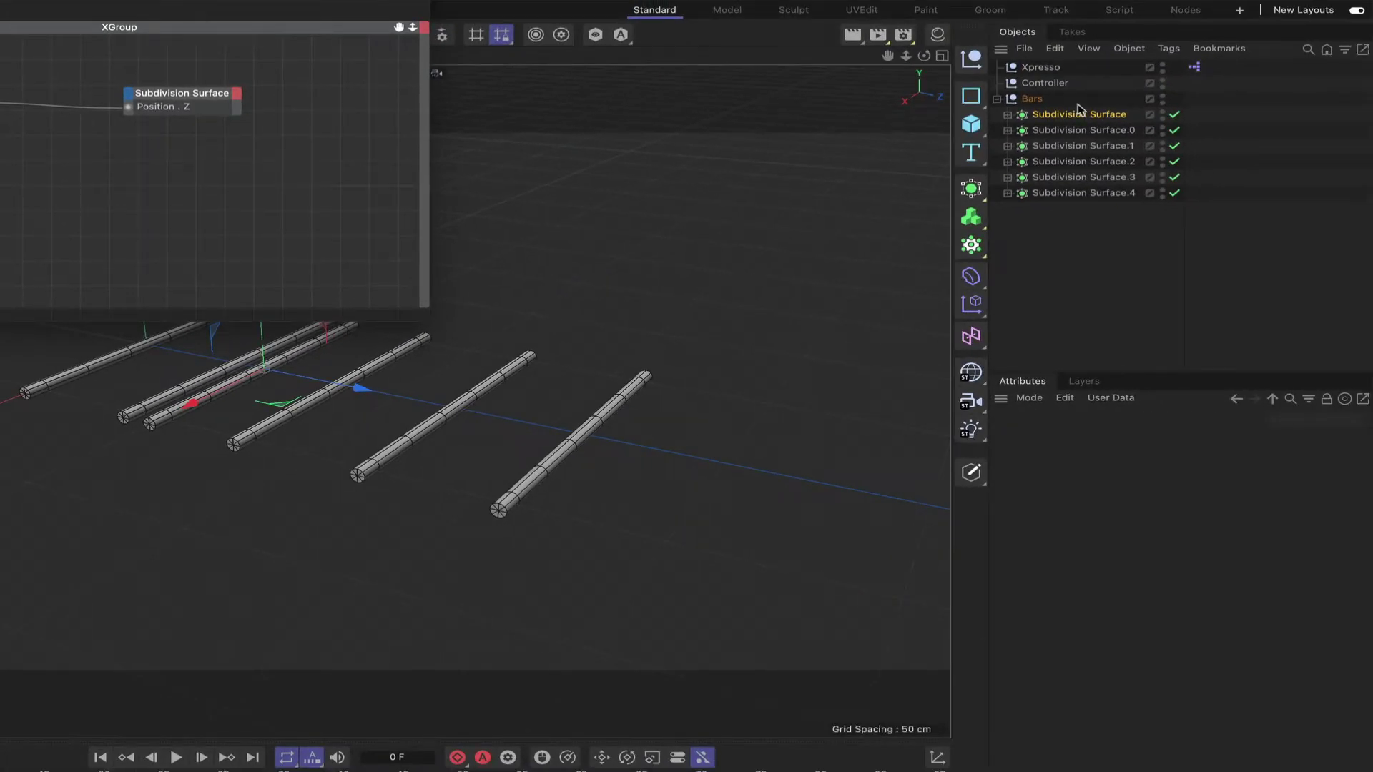
- Set the Controller's Open/Close slider to 200
click(1037, 99)
click(1044, 83)
click(1199, 437)
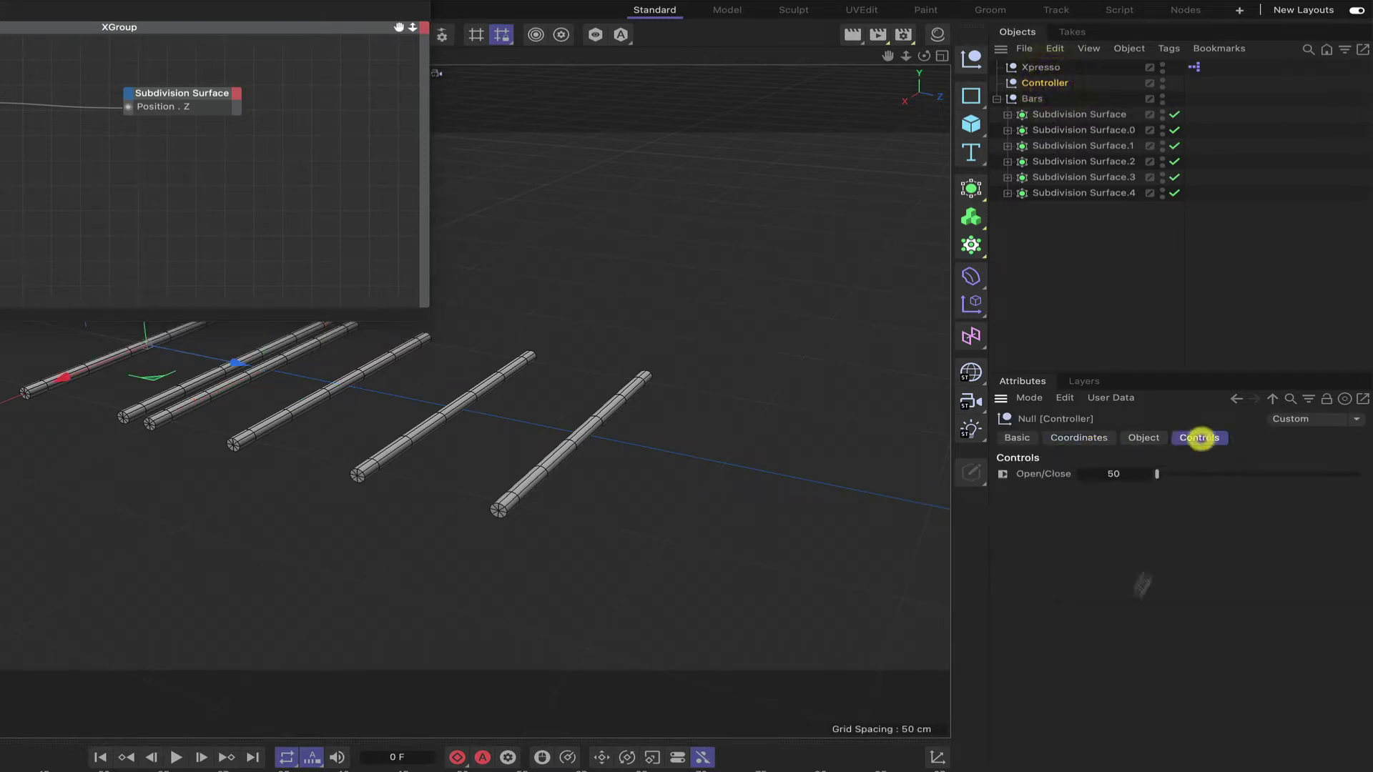
drag(1157, 474, 1370, 475)
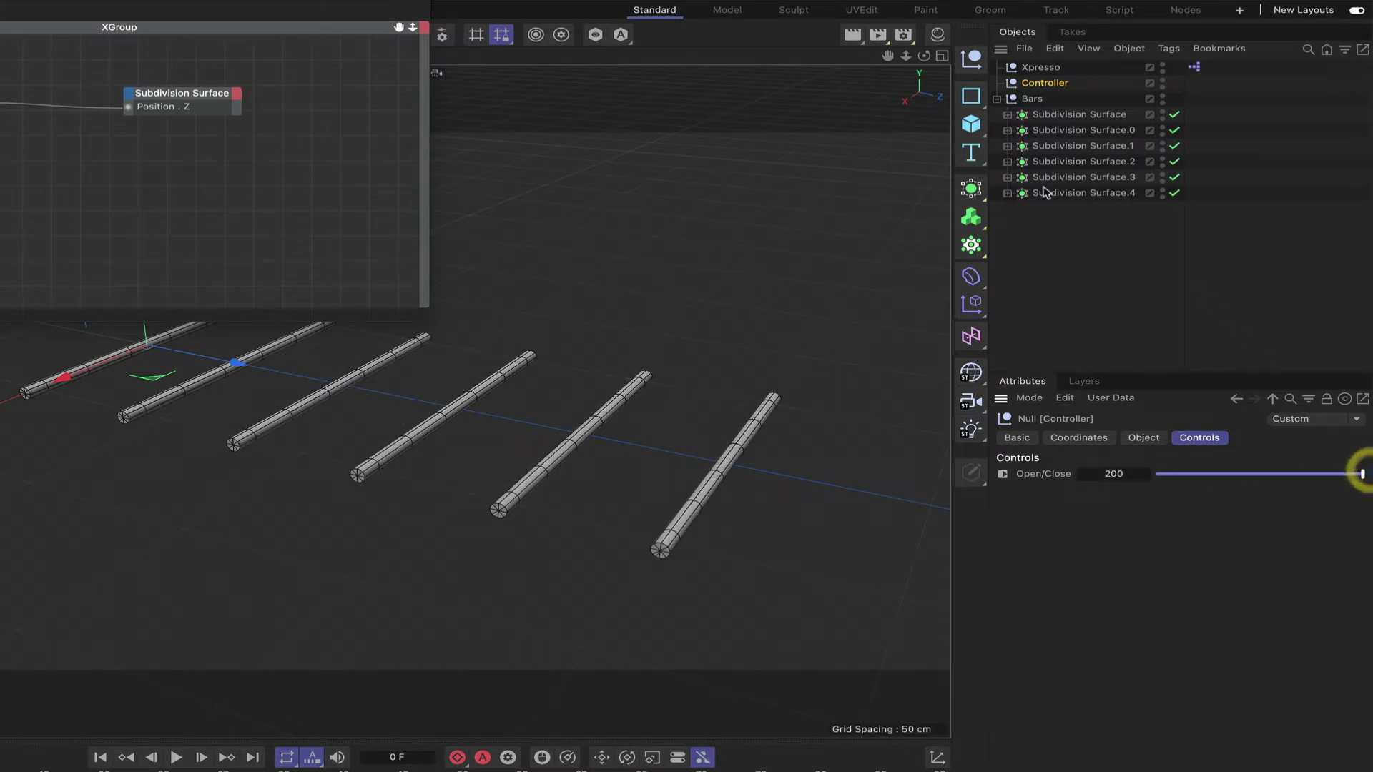
- Add a Position . Z output port to the Subdivision Surface node and line the node up with the Controller node
drag(251, 27, 458, 26)
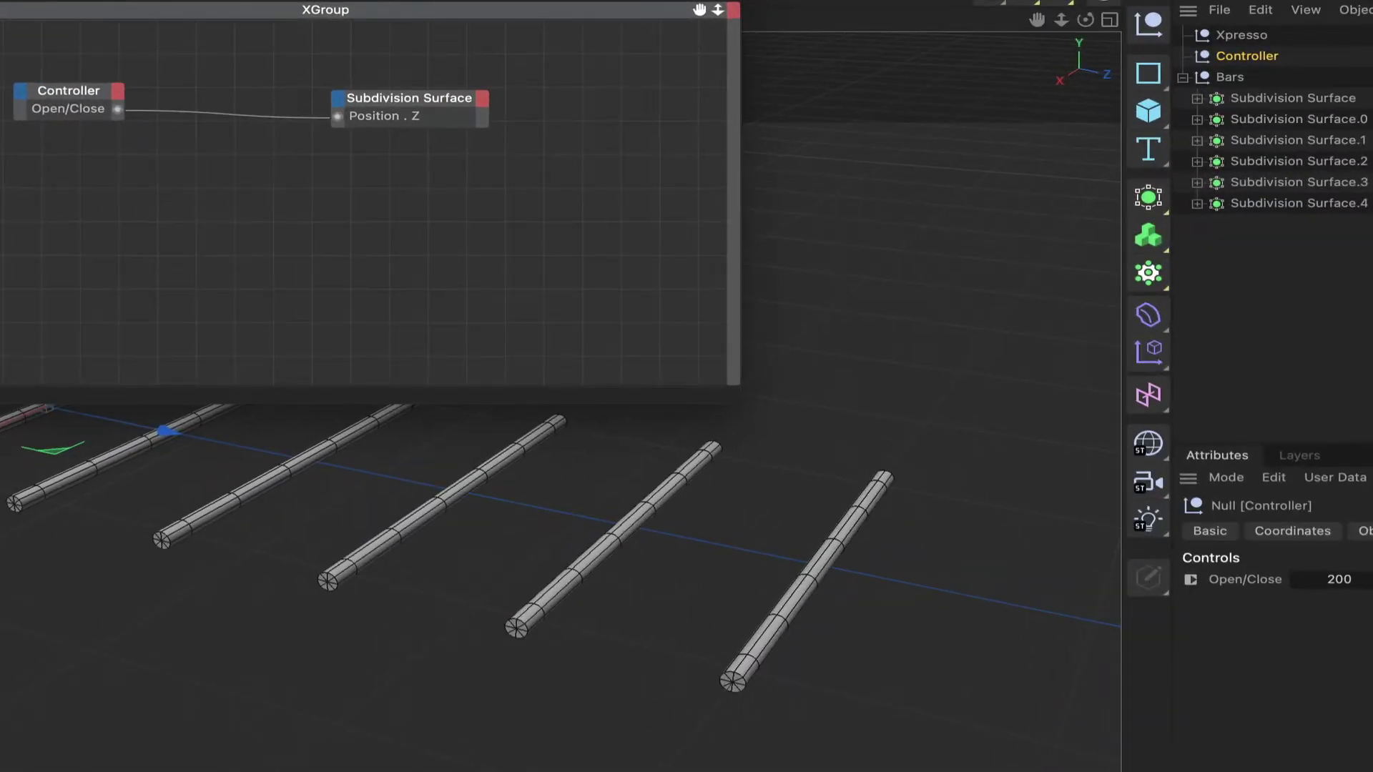
click(458, 105)
click(483, 98)
mouse_move(565, 170)
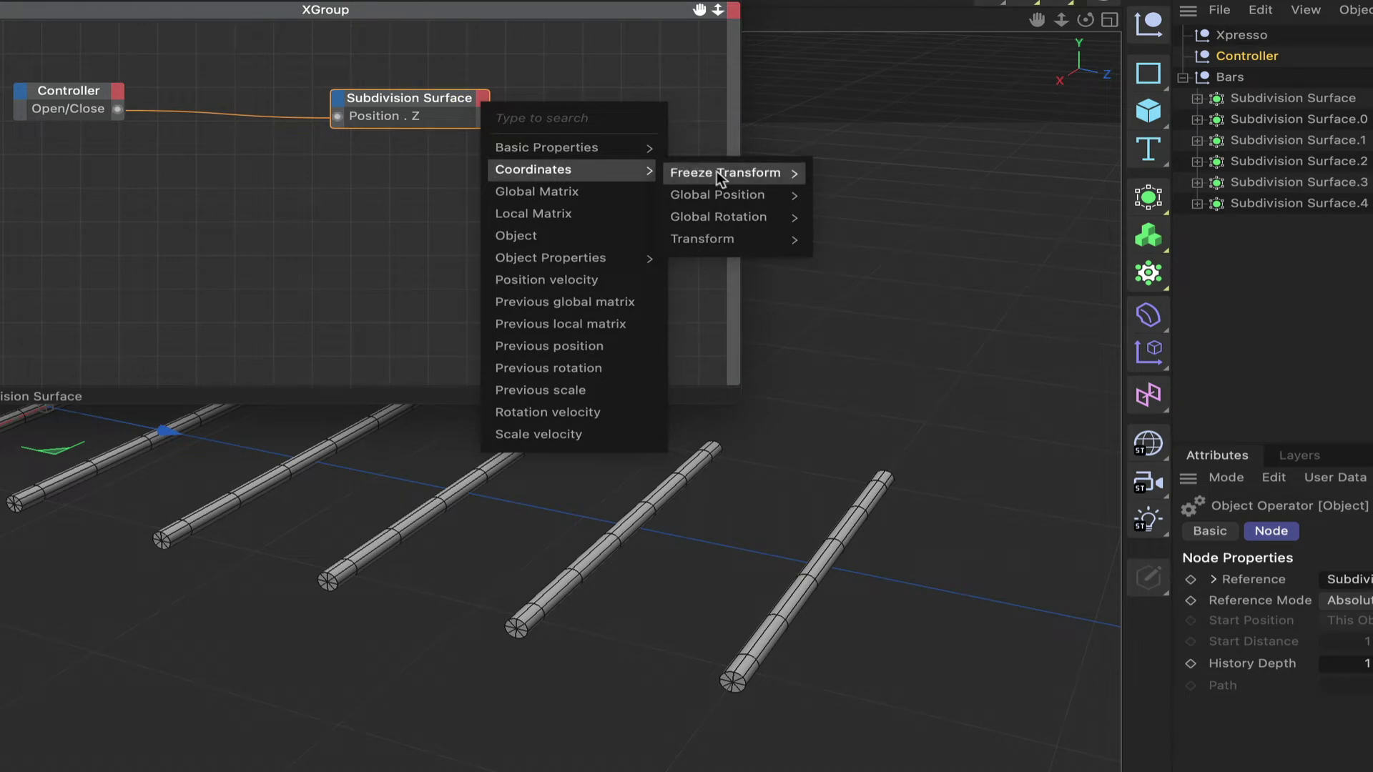
mouse_move(722, 238)
mouse_move(858, 242)
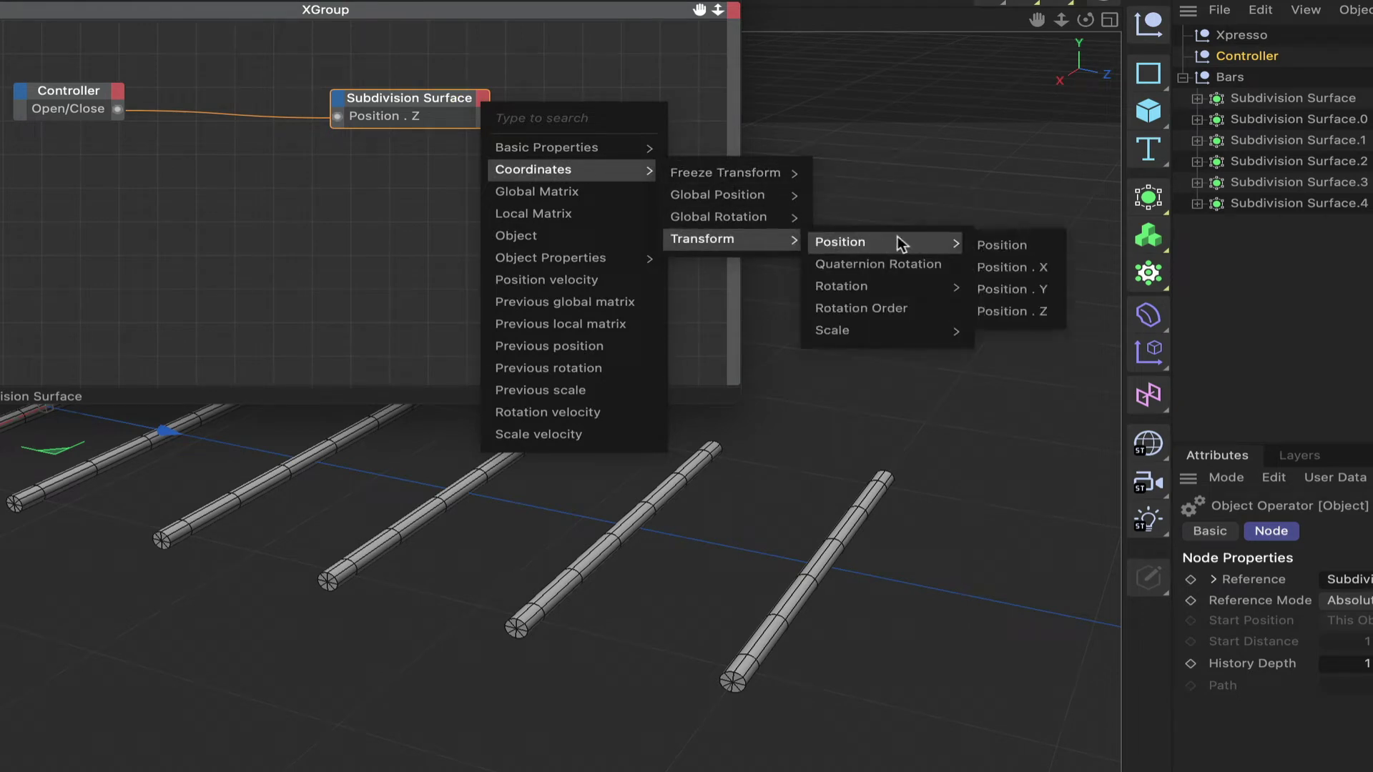
click(1033, 311)
click(441, 93)
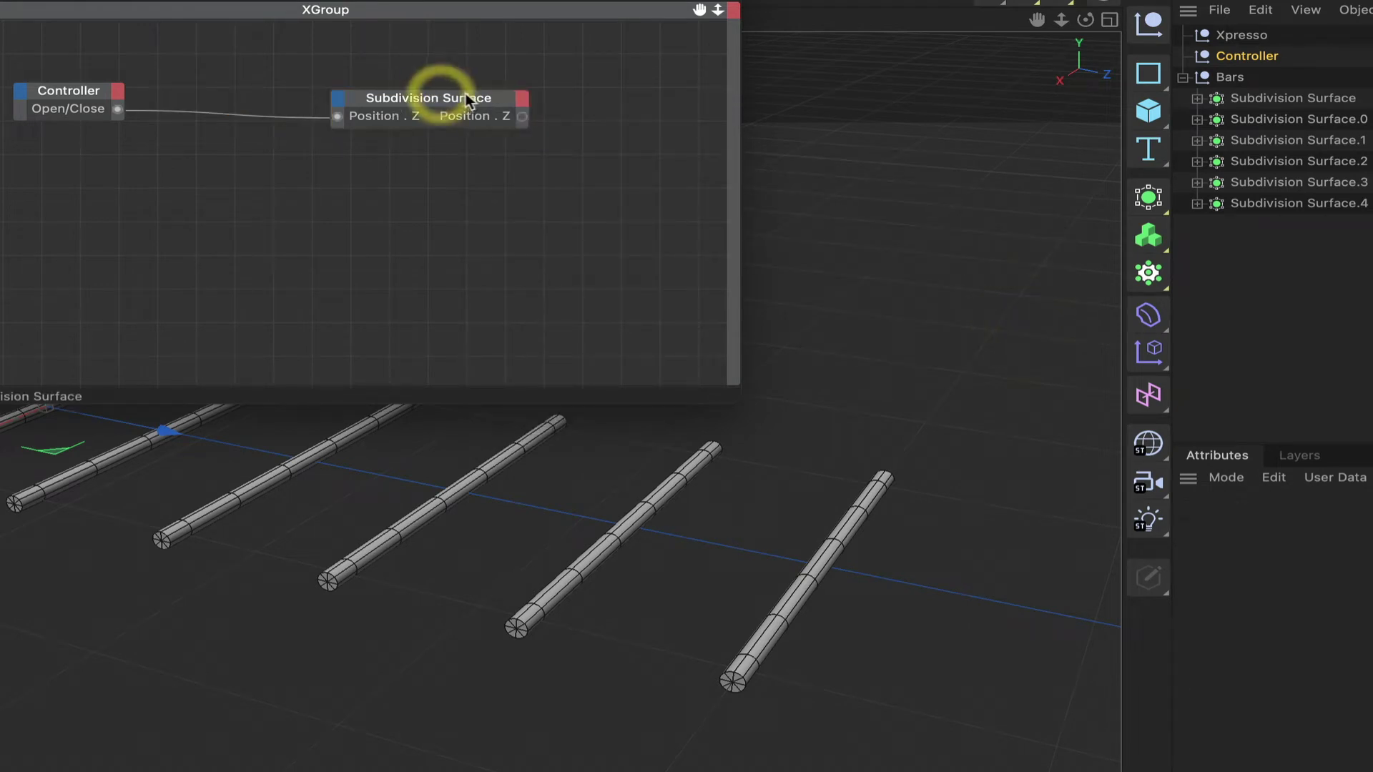
drag(465, 93, 418, 86)
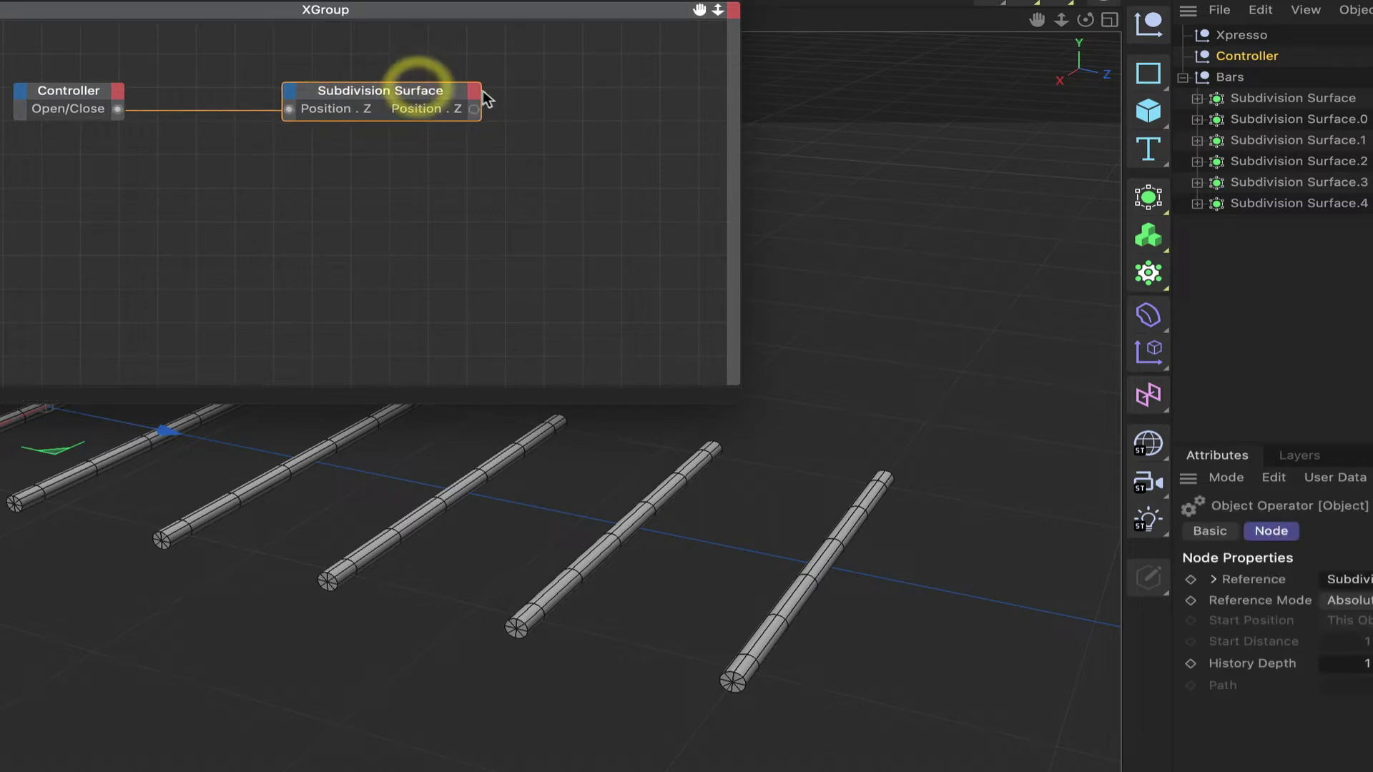
- Add a Previous position output port to the Subdivision Surface node, expand the node to fit its ports and move it closer to the Controller
click(483, 92)
mouse_move(507, 158)
mouse_move(671, 165)
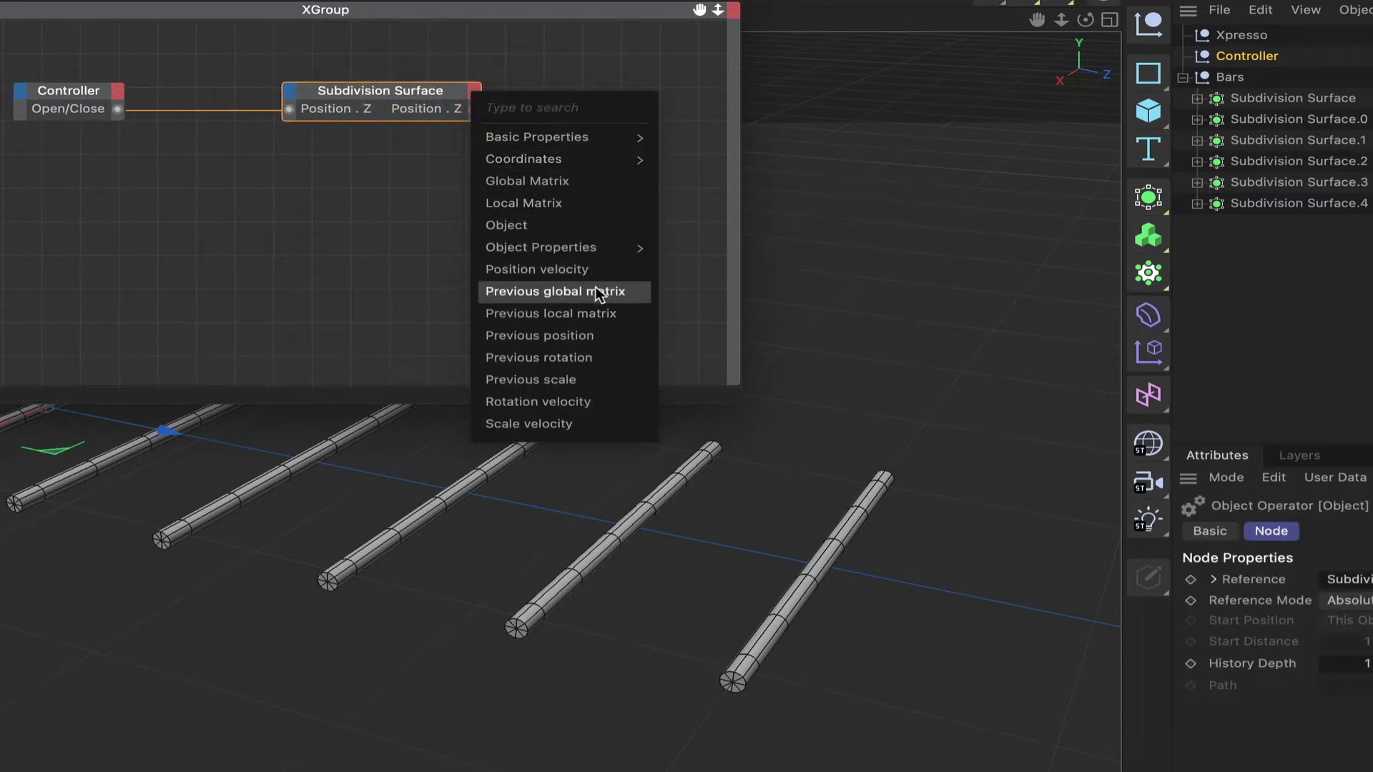
click(573, 337)
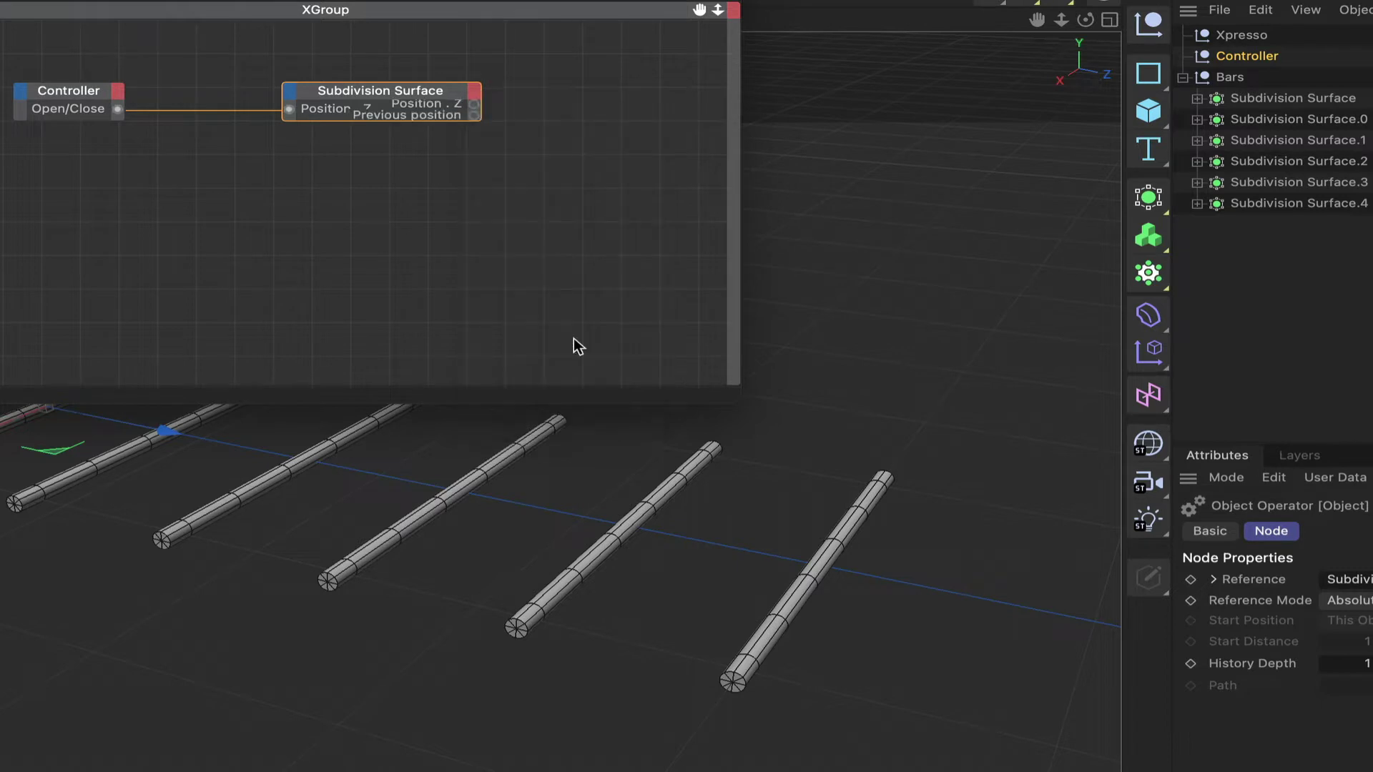
click(455, 93)
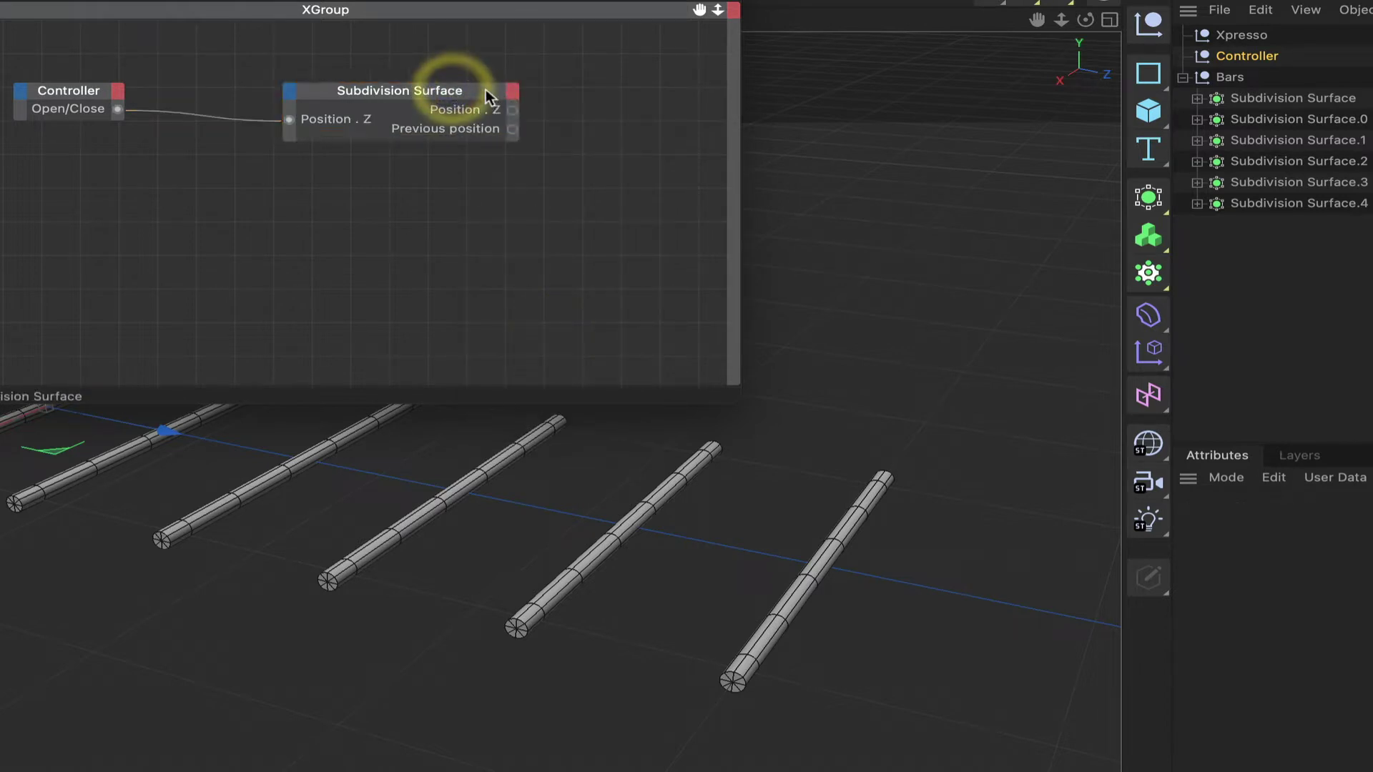
click(443, 90)
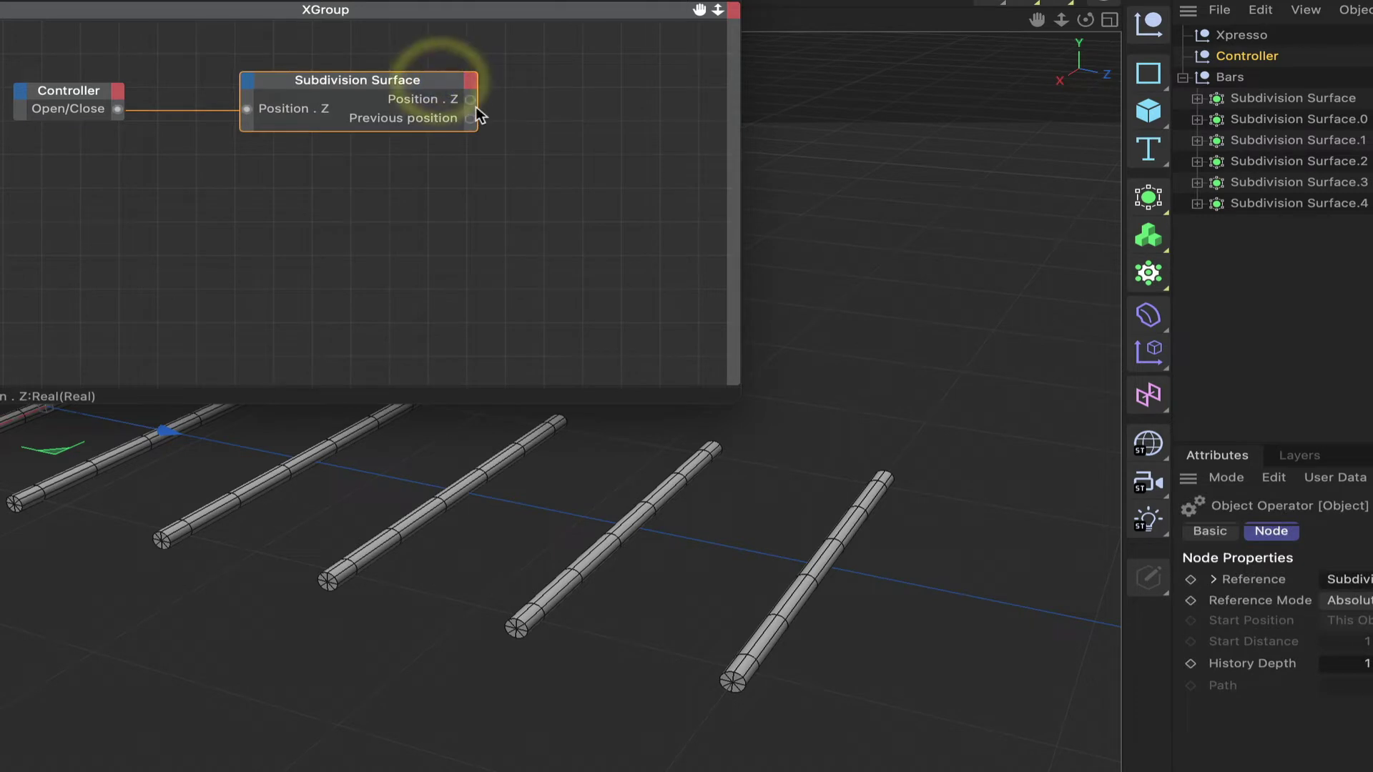
- Add a Vector2Reals adapter node beside the Subdivision Surface node and connect the Previous position output to its Input
right_click(545, 174)
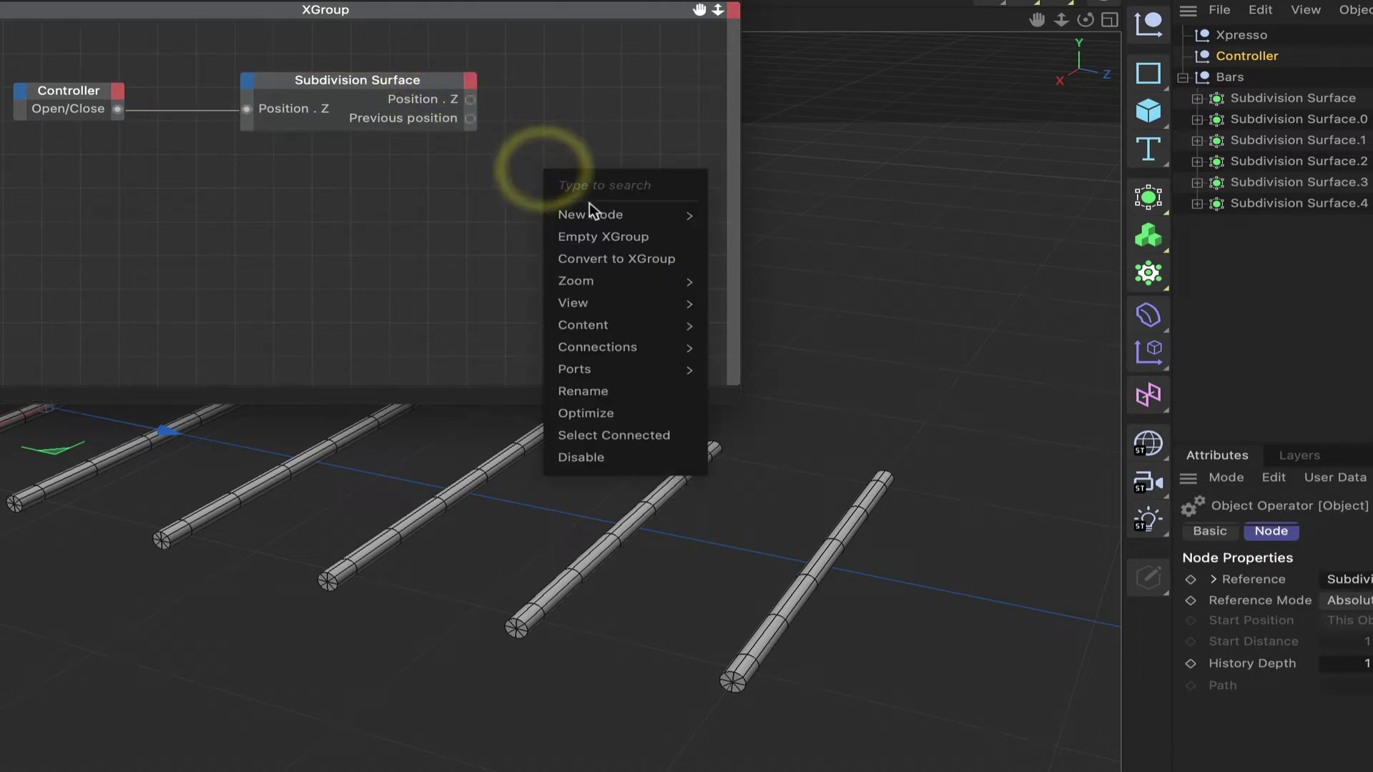
mouse_move(590, 214)
mouse_move(736, 217)
mouse_move(903, 257)
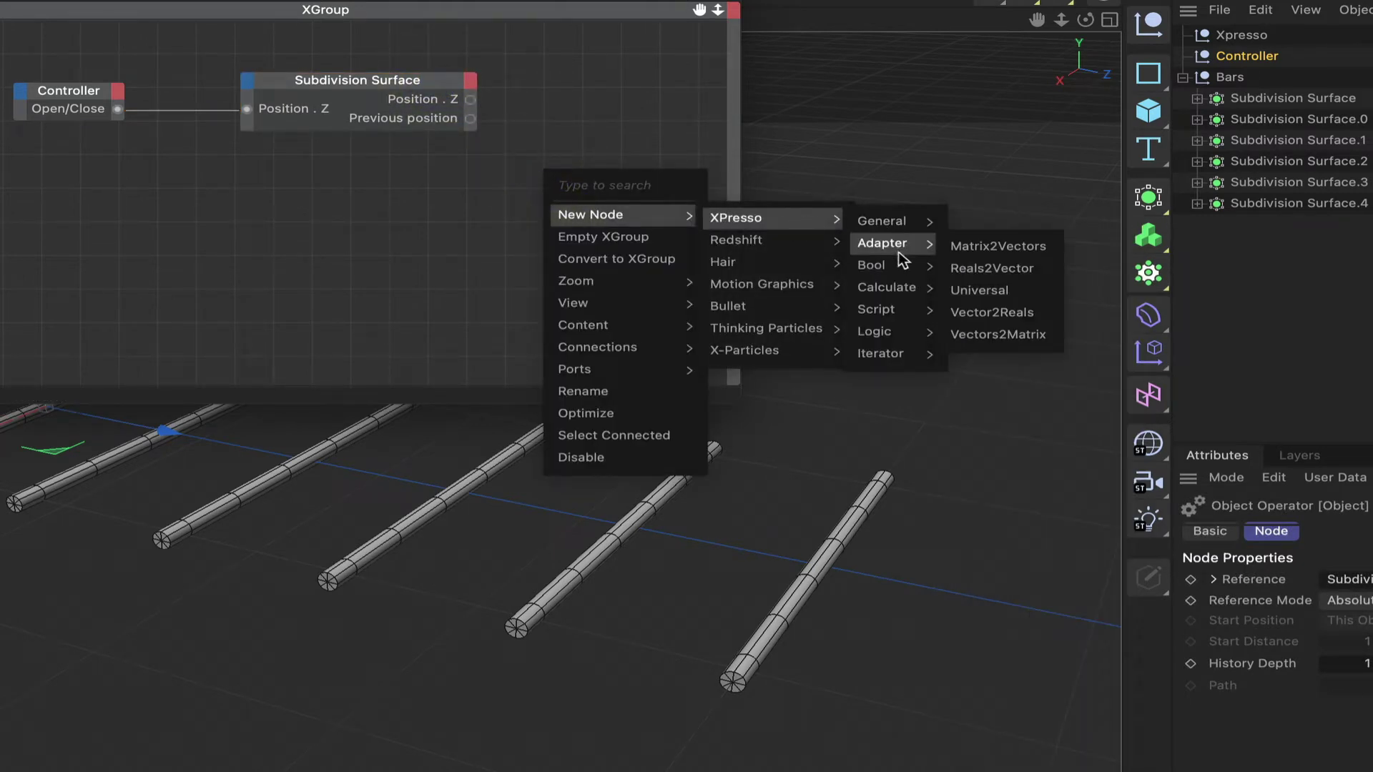
click(998, 312)
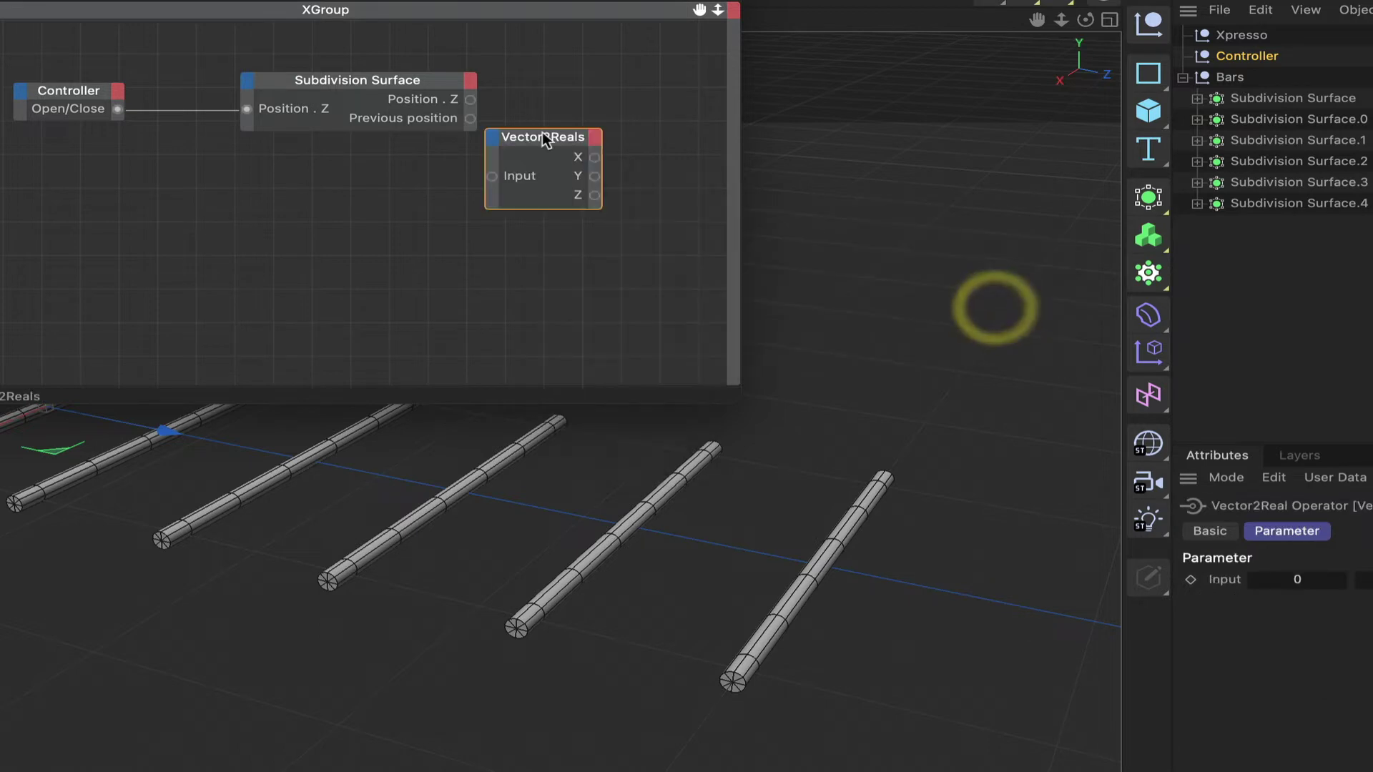
drag(545, 138, 559, 139)
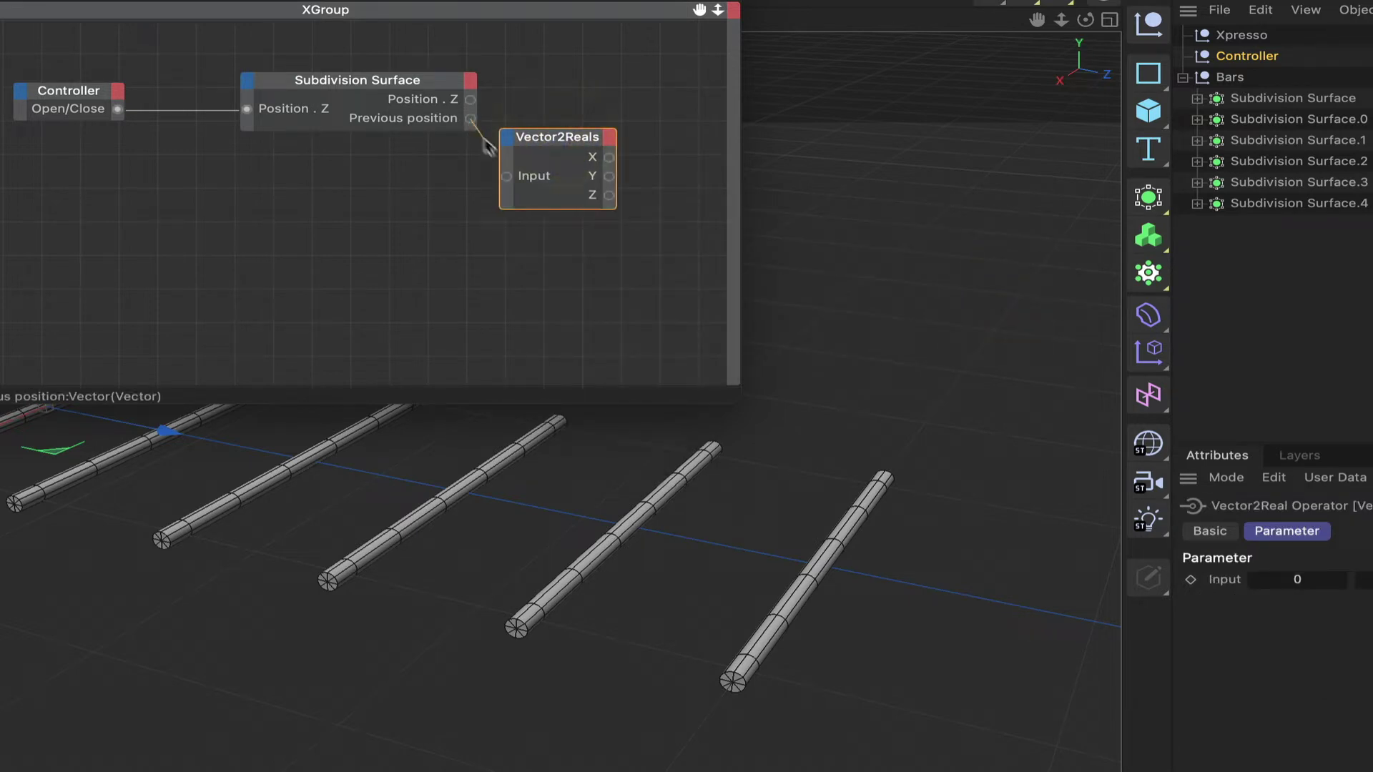
drag(508, 186, 506, 176)
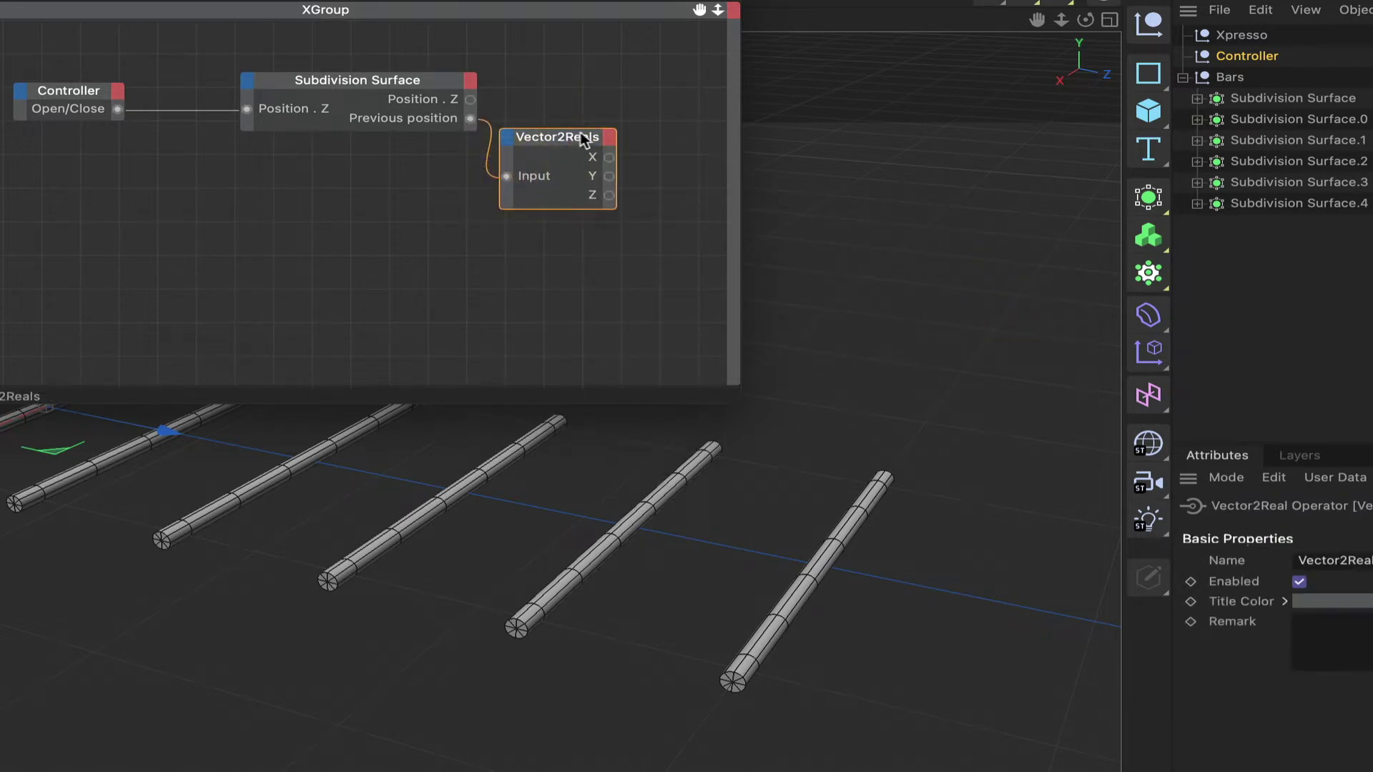
drag(575, 135, 593, 139)
- Add a Compare logic node and place it beyond the Vector2Reals node, level with the Subdivision Surface node
drag(699, 9, 668, 16)
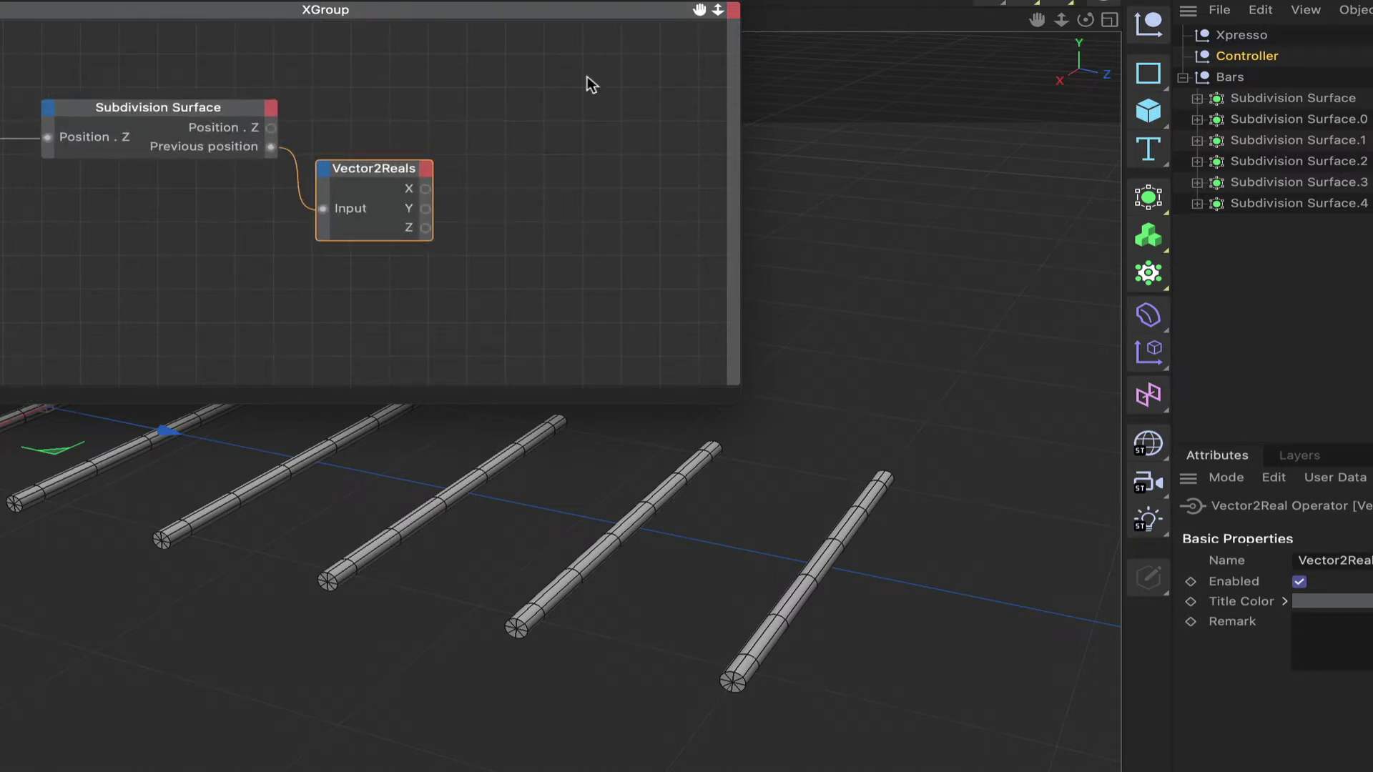
right_click(546, 95)
mouse_move(892, 143)
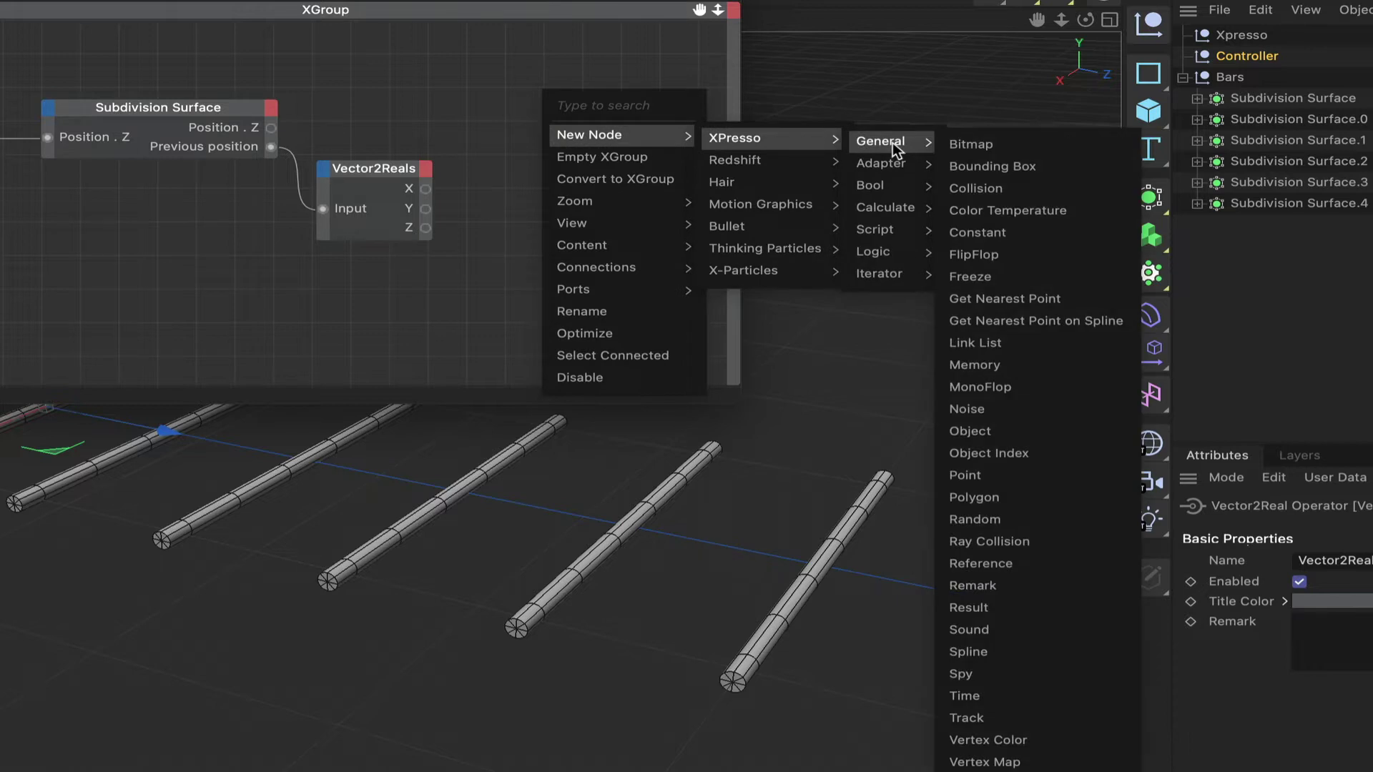
mouse_move(897, 255)
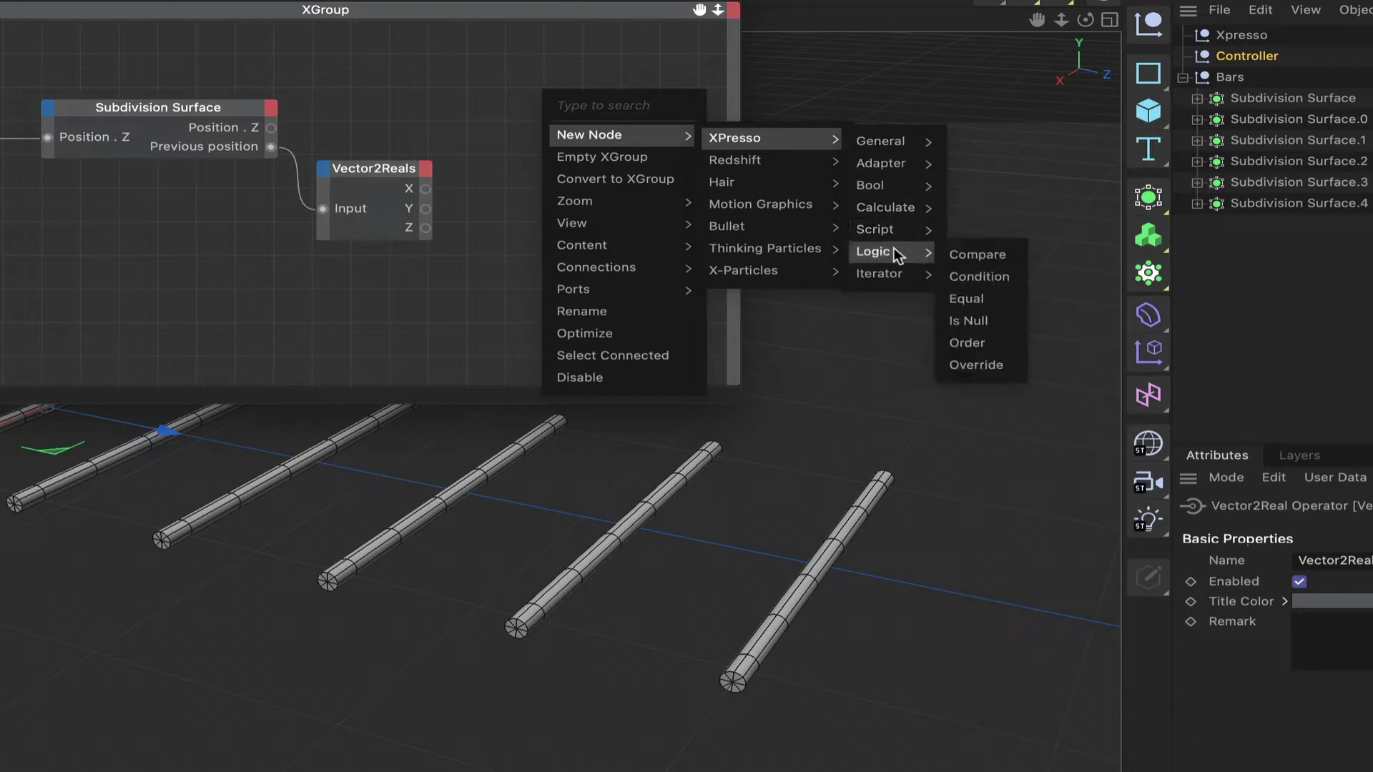
click(948, 254)
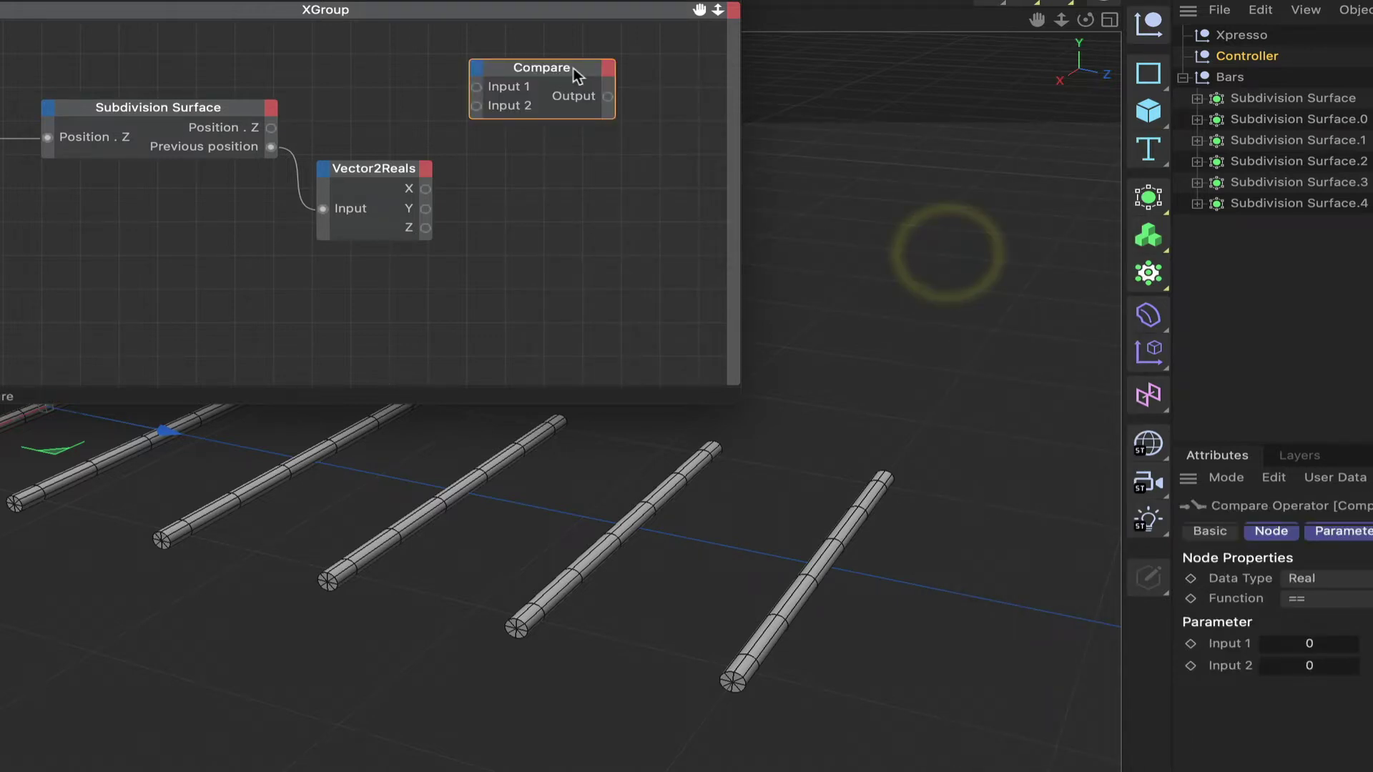
drag(573, 67, 604, 109)
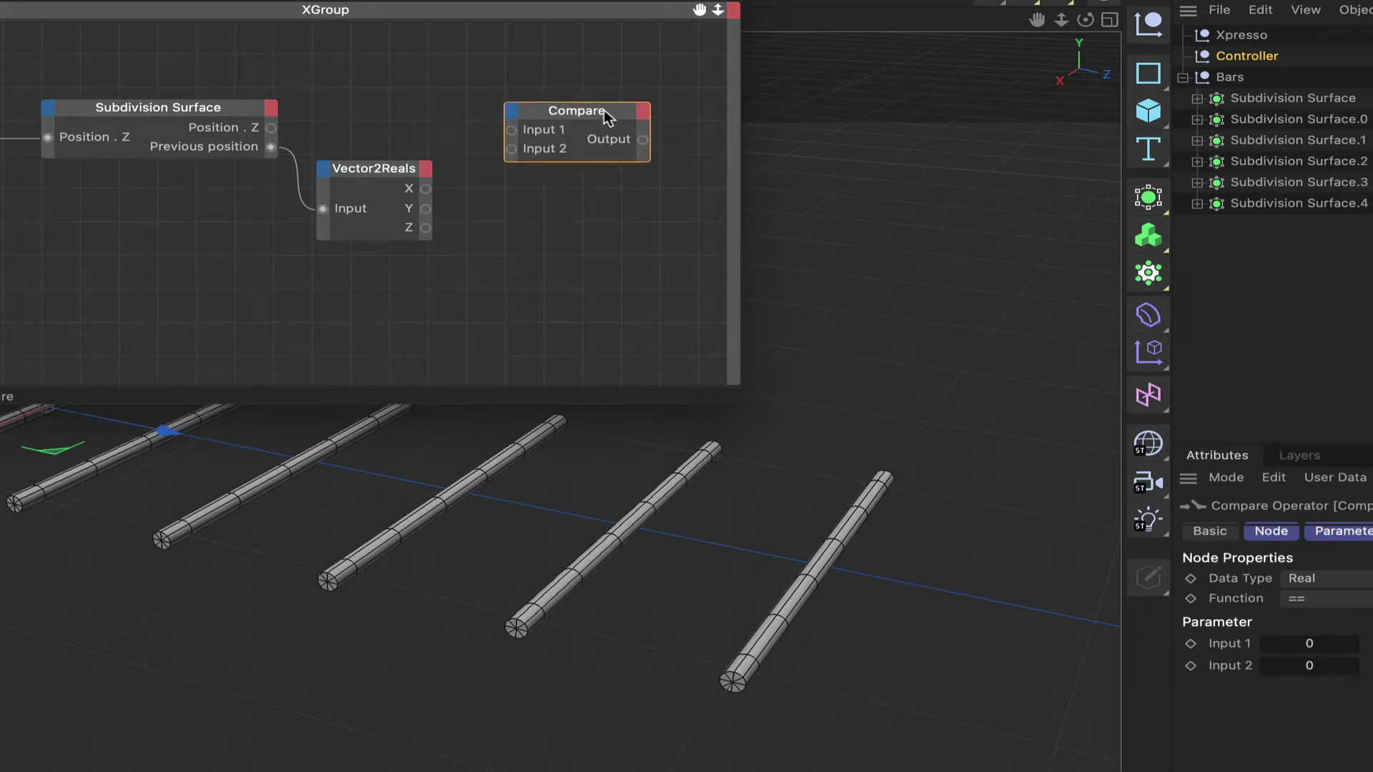
- Connect the Subdivision Surface's Position . Z to Compare's Input 1 and Vector2Reals' Z to Input 2, and align the Compare node
drag(466, 131, 512, 130)
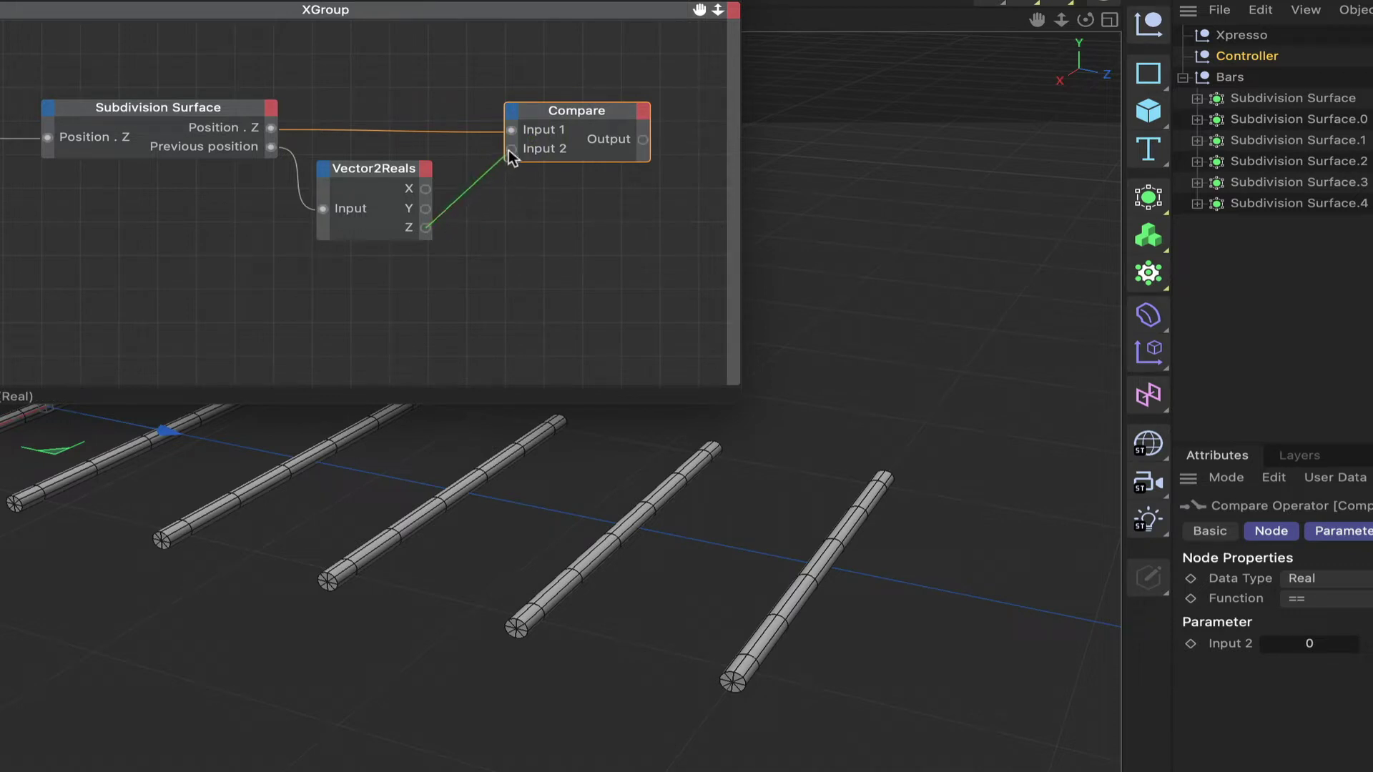
drag(512, 154, 510, 150)
drag(592, 117, 582, 114)
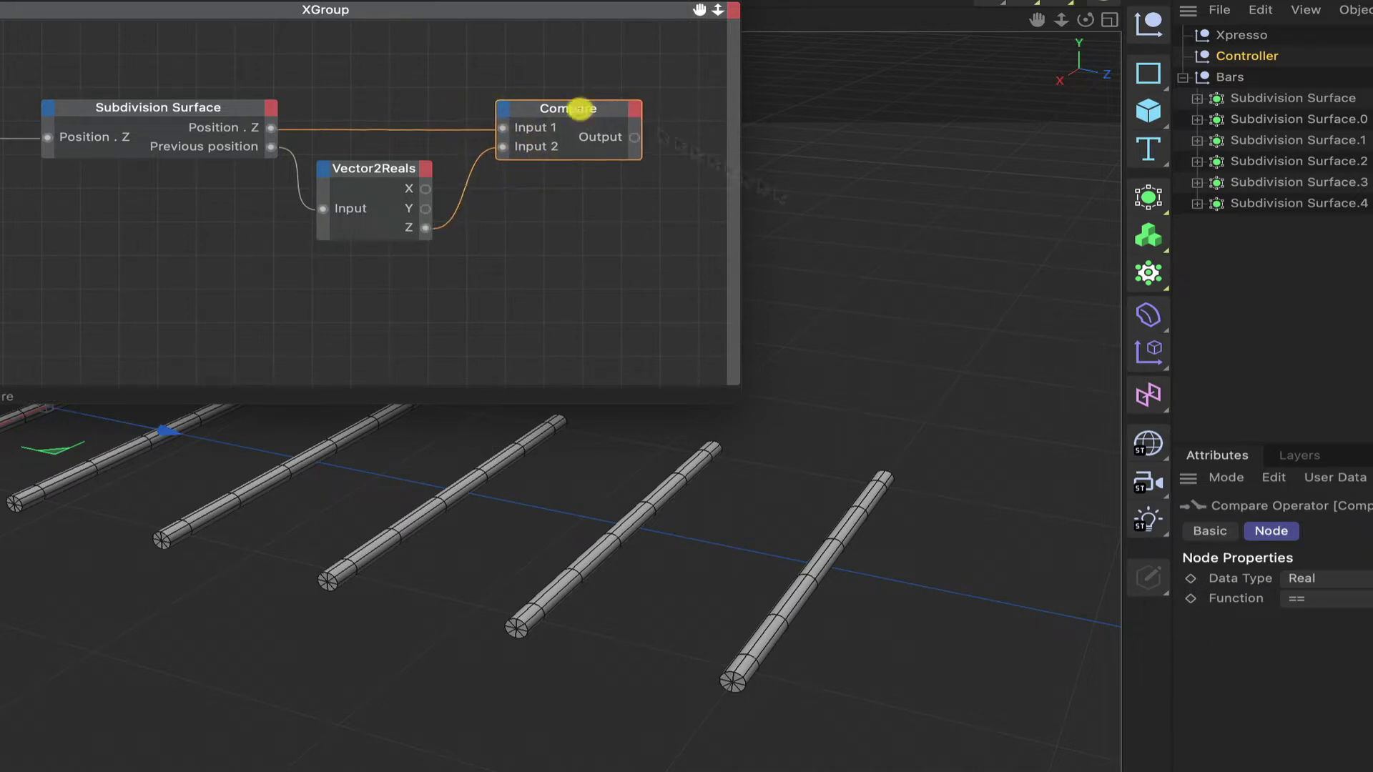
- Set the Compare node's Function to <=
click(1330, 599)
click(1350, 656)
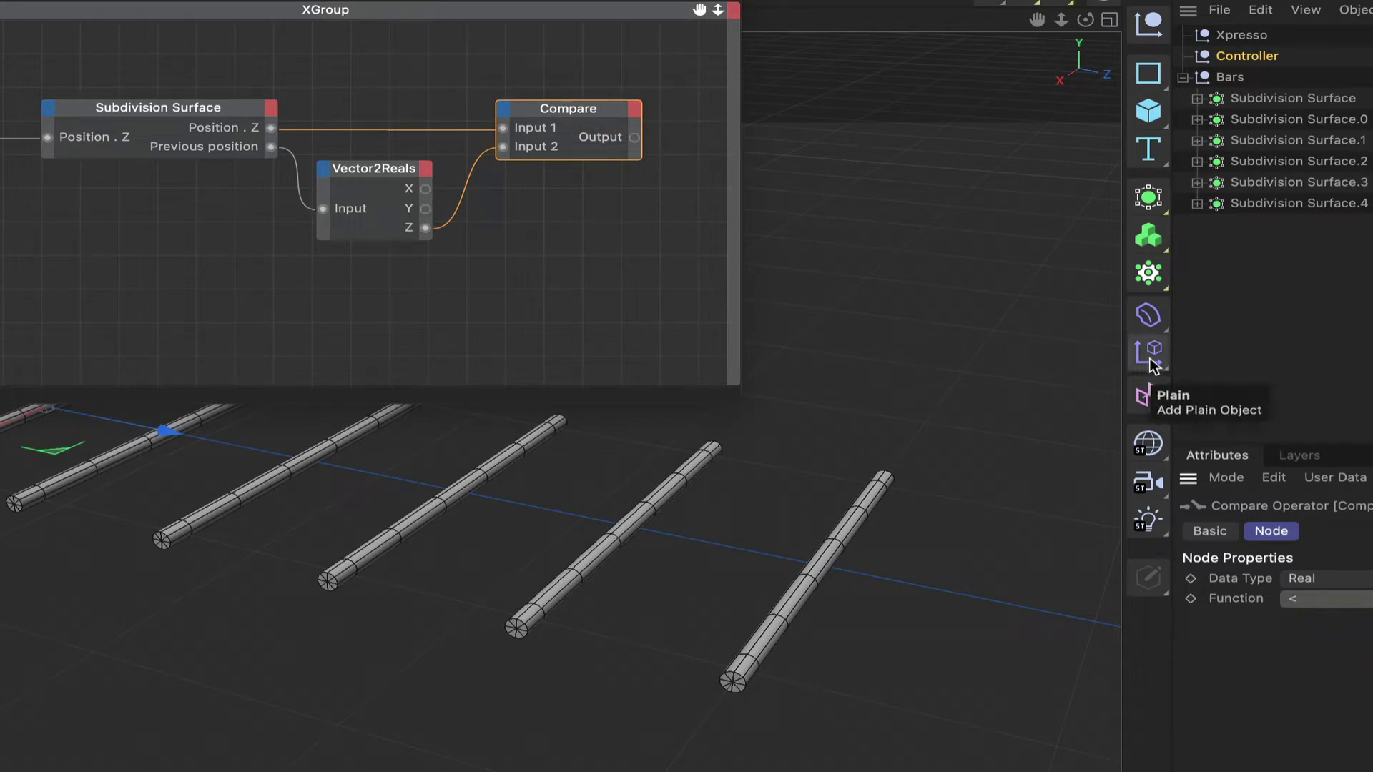
click(585, 119)
click(585, 119)
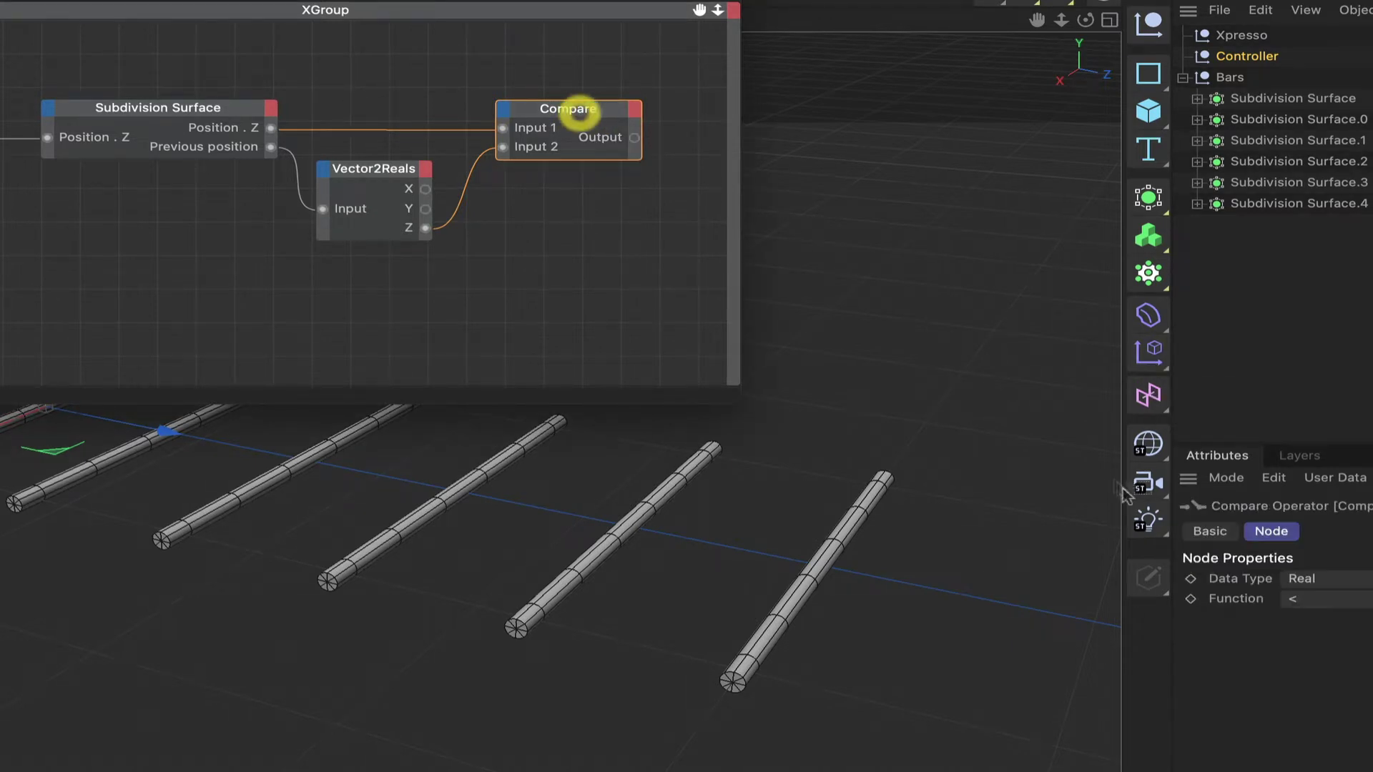
click(1336, 599)
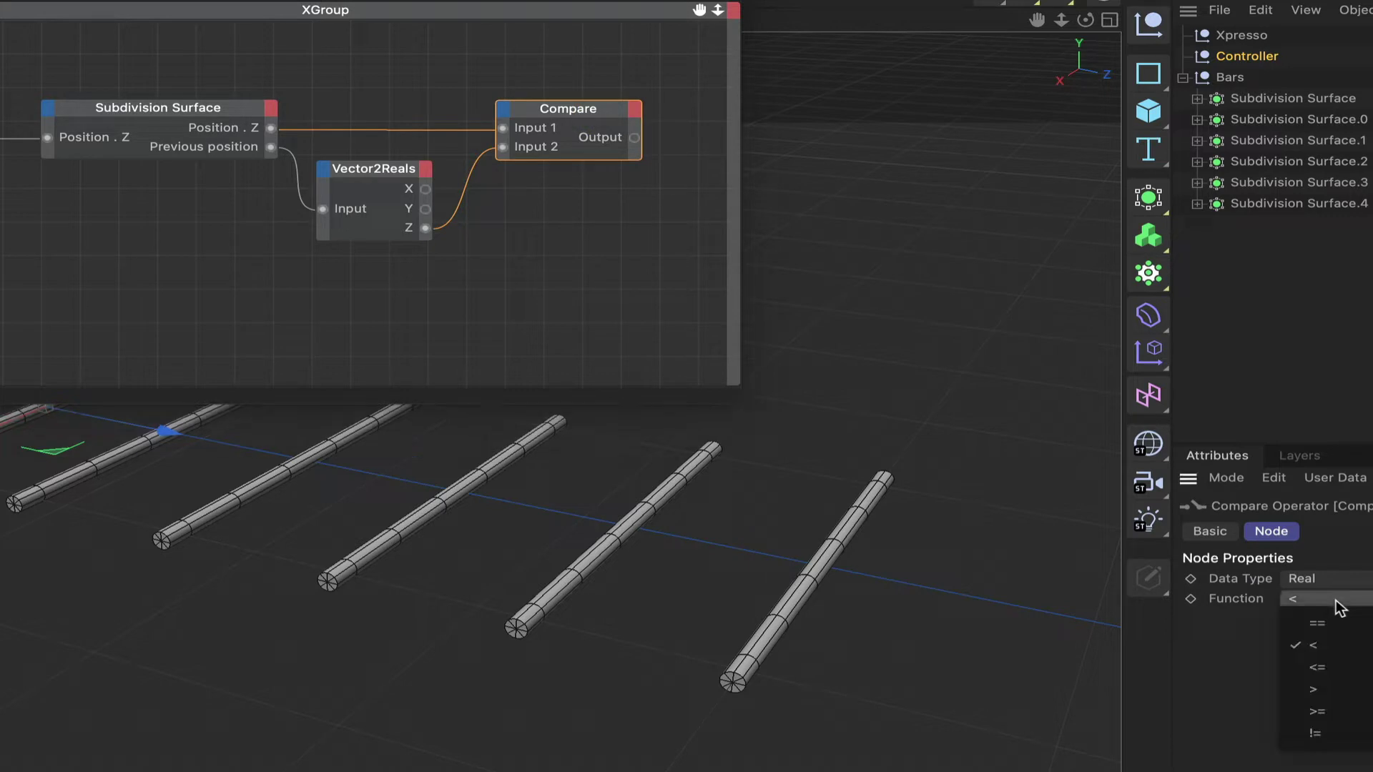
click(1338, 666)
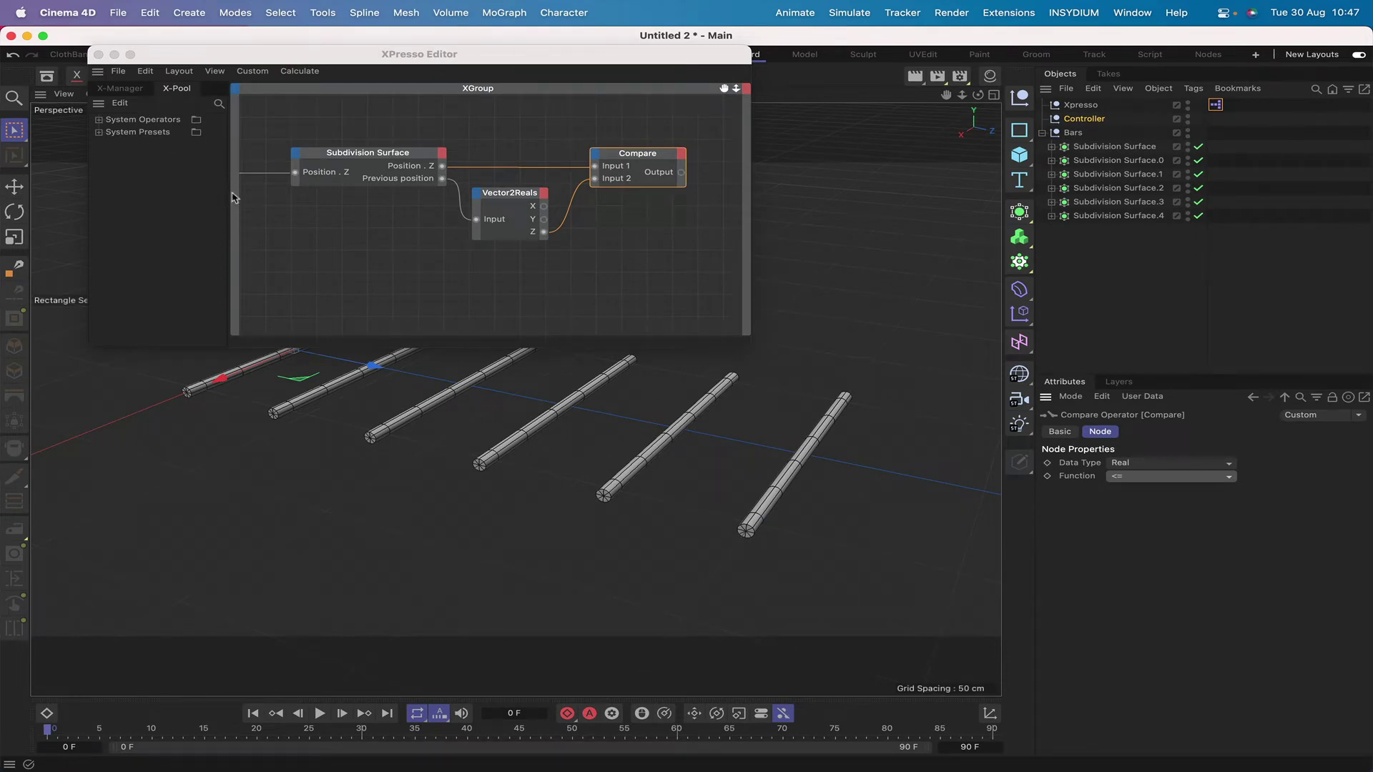
- Narrow the XPresso node library and enlarge the editor window so the whole node chain fits with free space beneath it
drag(232, 198, 136, 199)
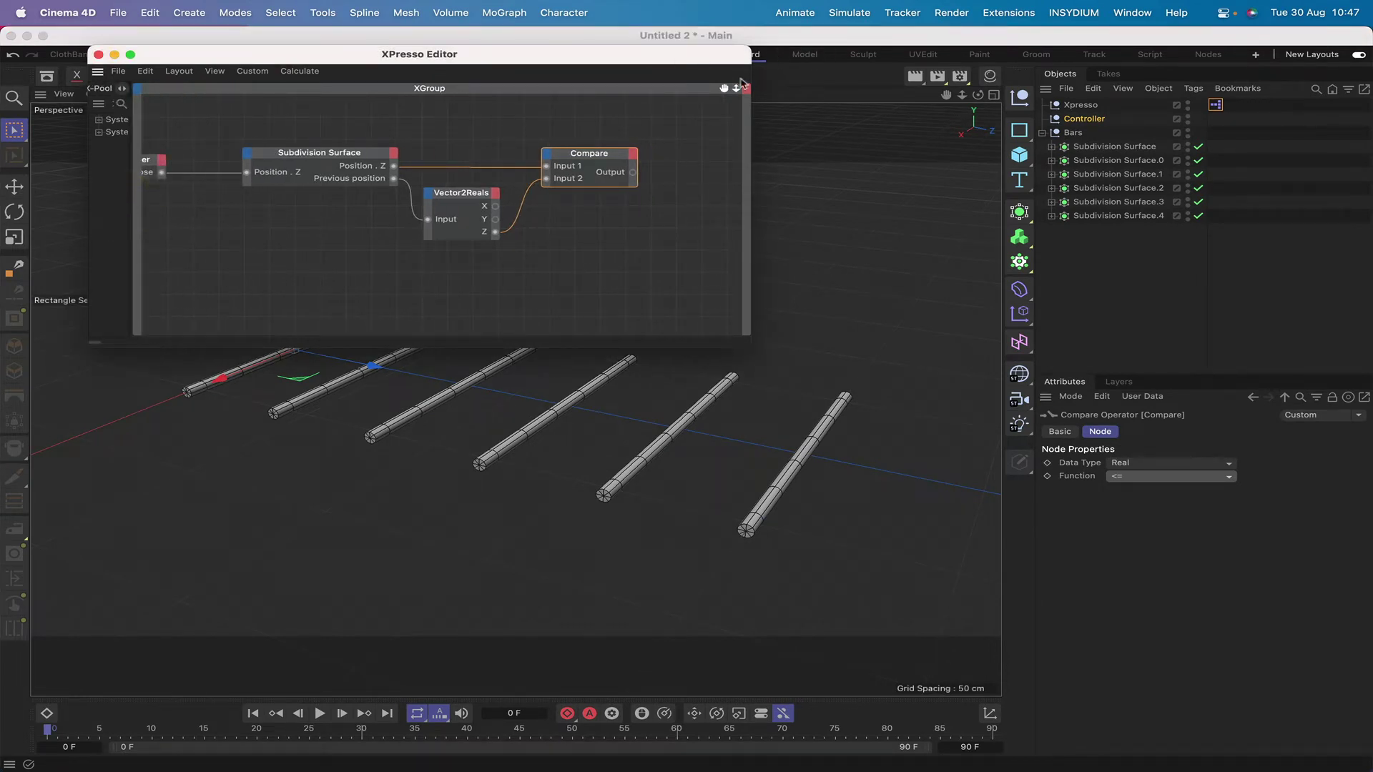
click(737, 350)
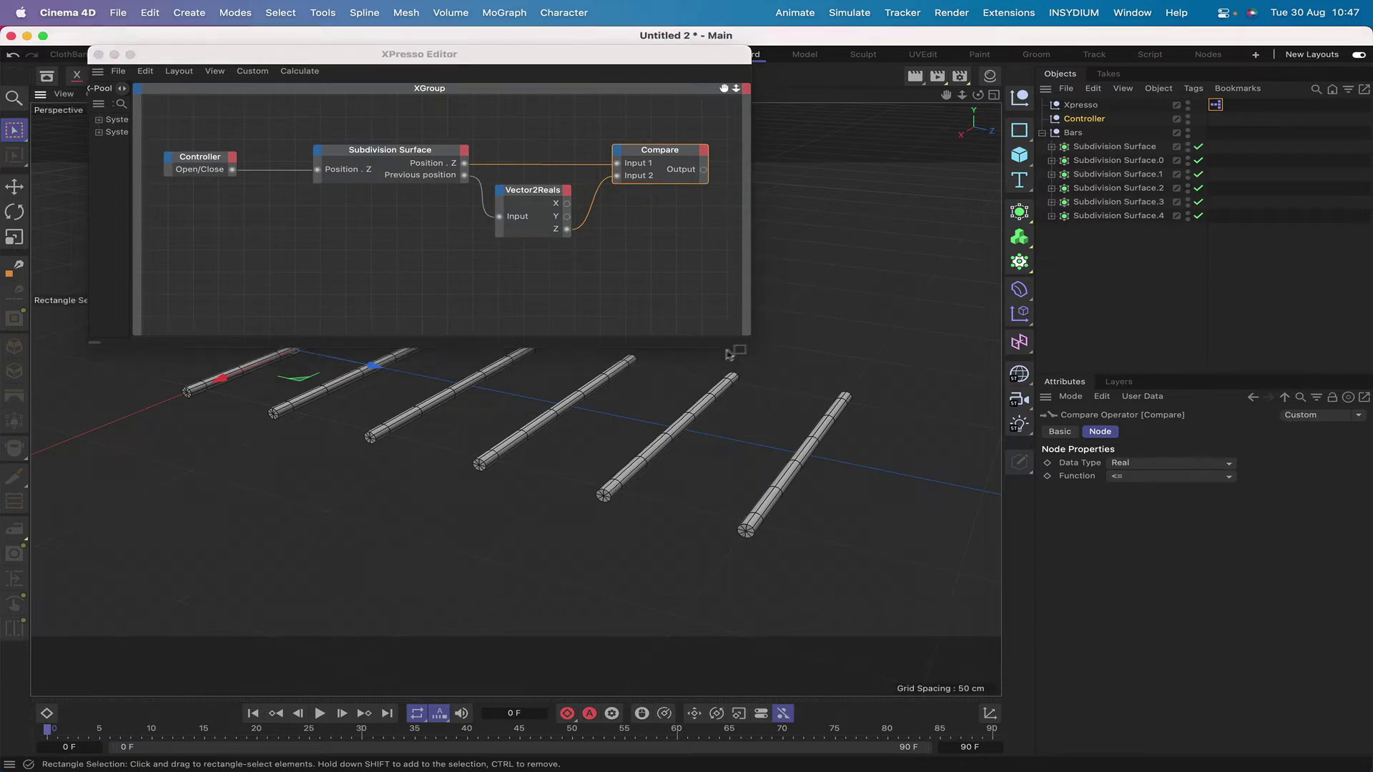
drag(748, 349, 833, 381)
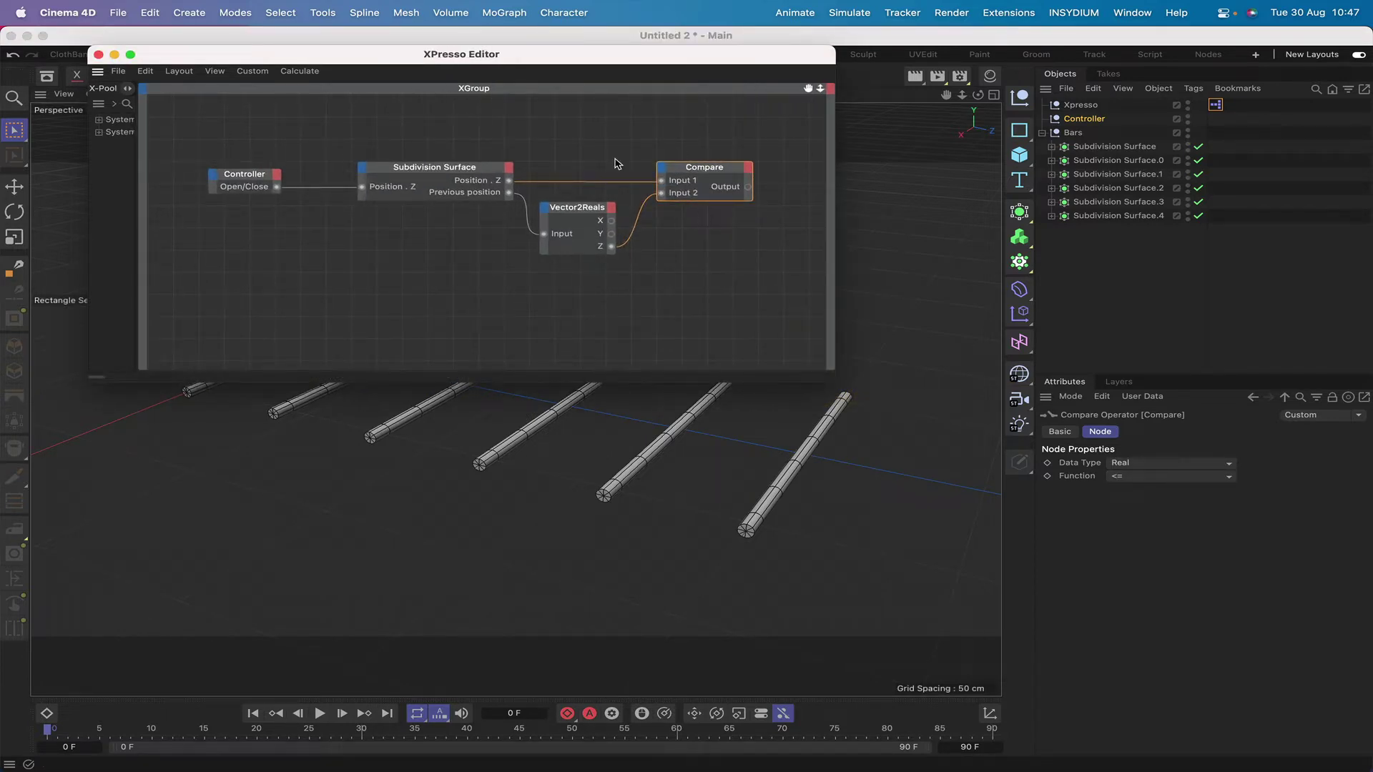
middle_drag(615, 163, 630, 130)
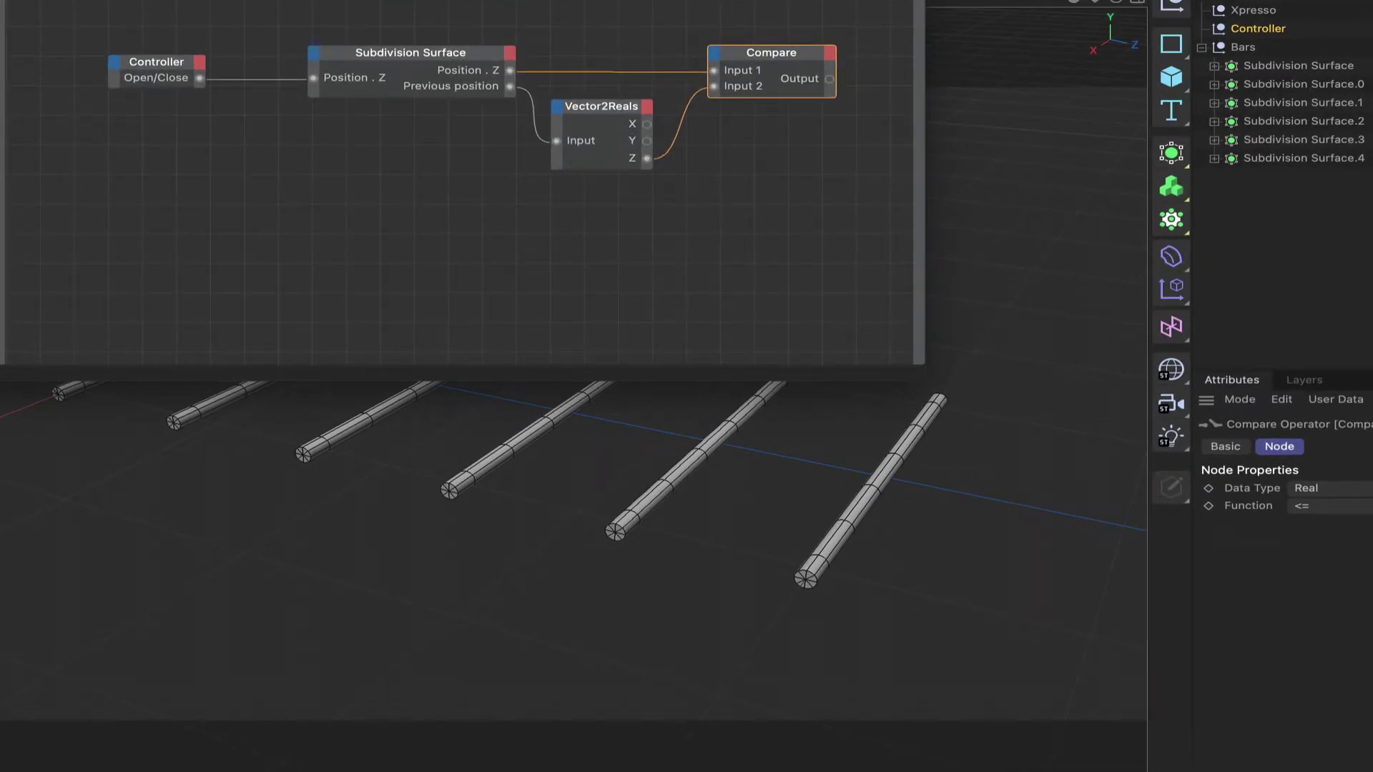
- Add an Iteration node below the Controller node and set its Iteration End to 5
right_click(114, 303)
mouse_move(202, 336)
mouse_move(282, 339)
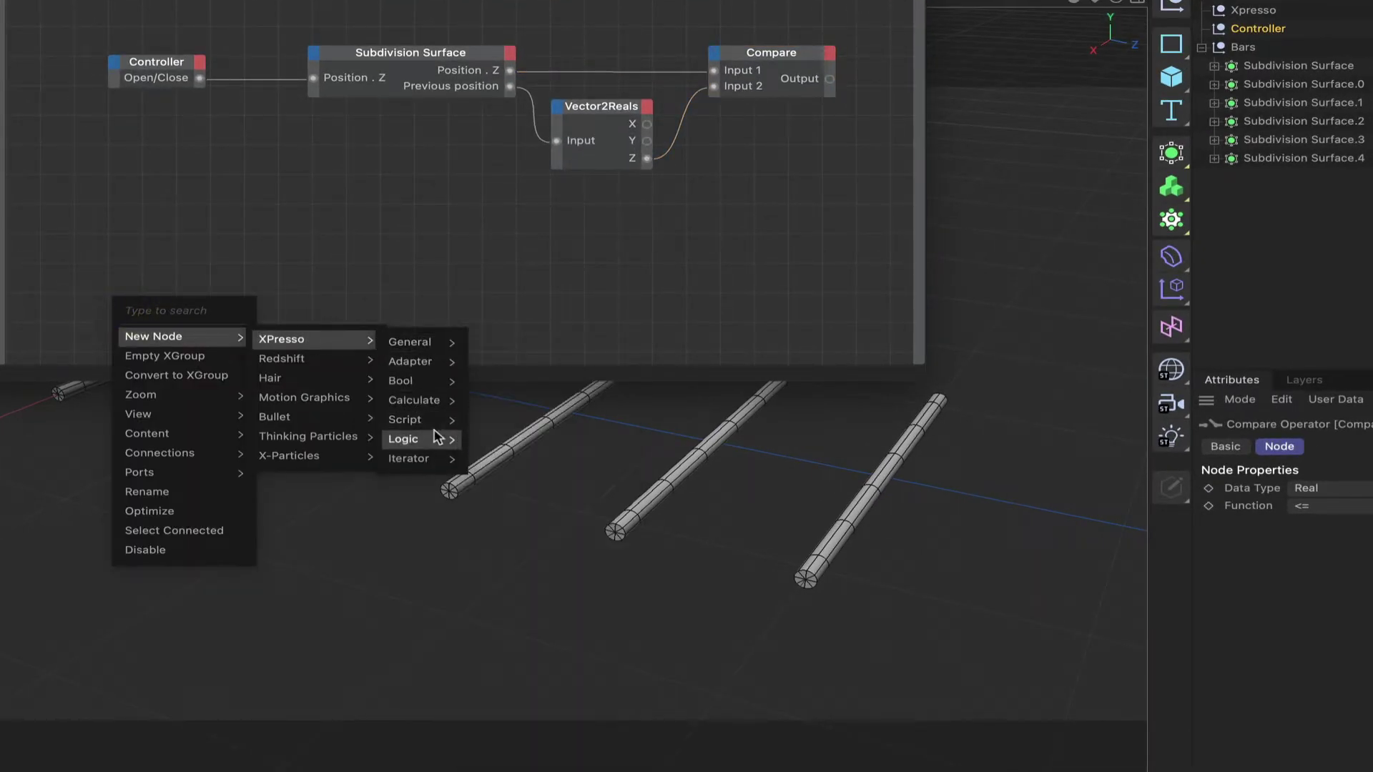
mouse_move(422, 458)
click(513, 480)
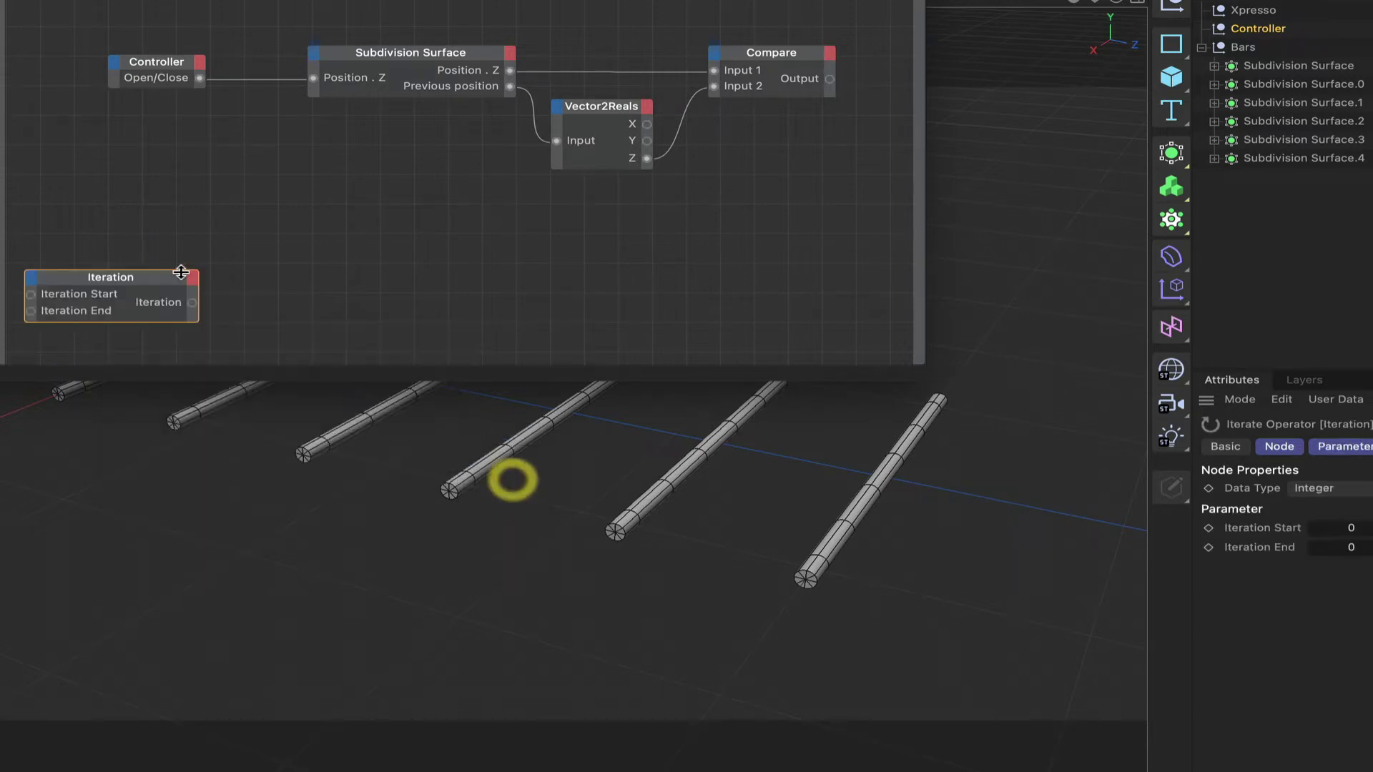
drag(155, 279, 148, 277)
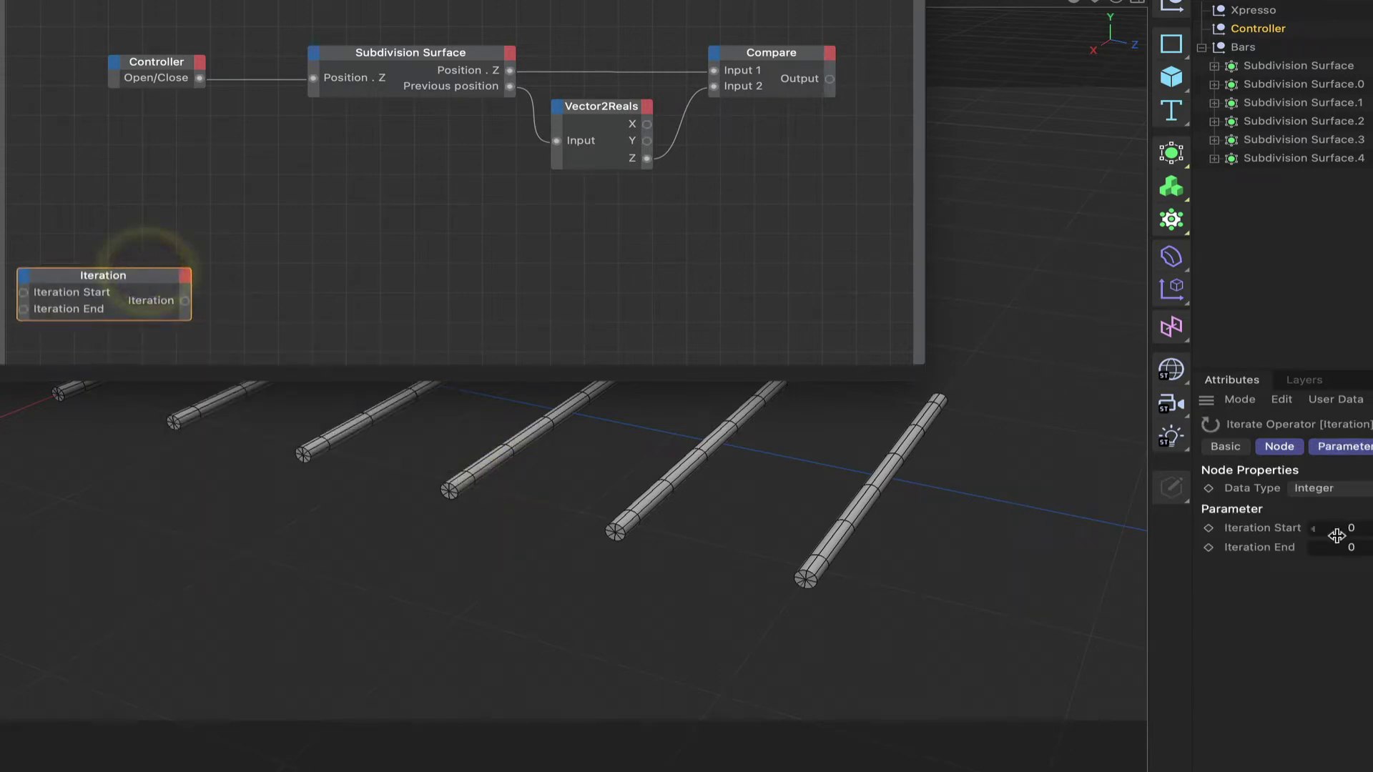
click(1357, 548)
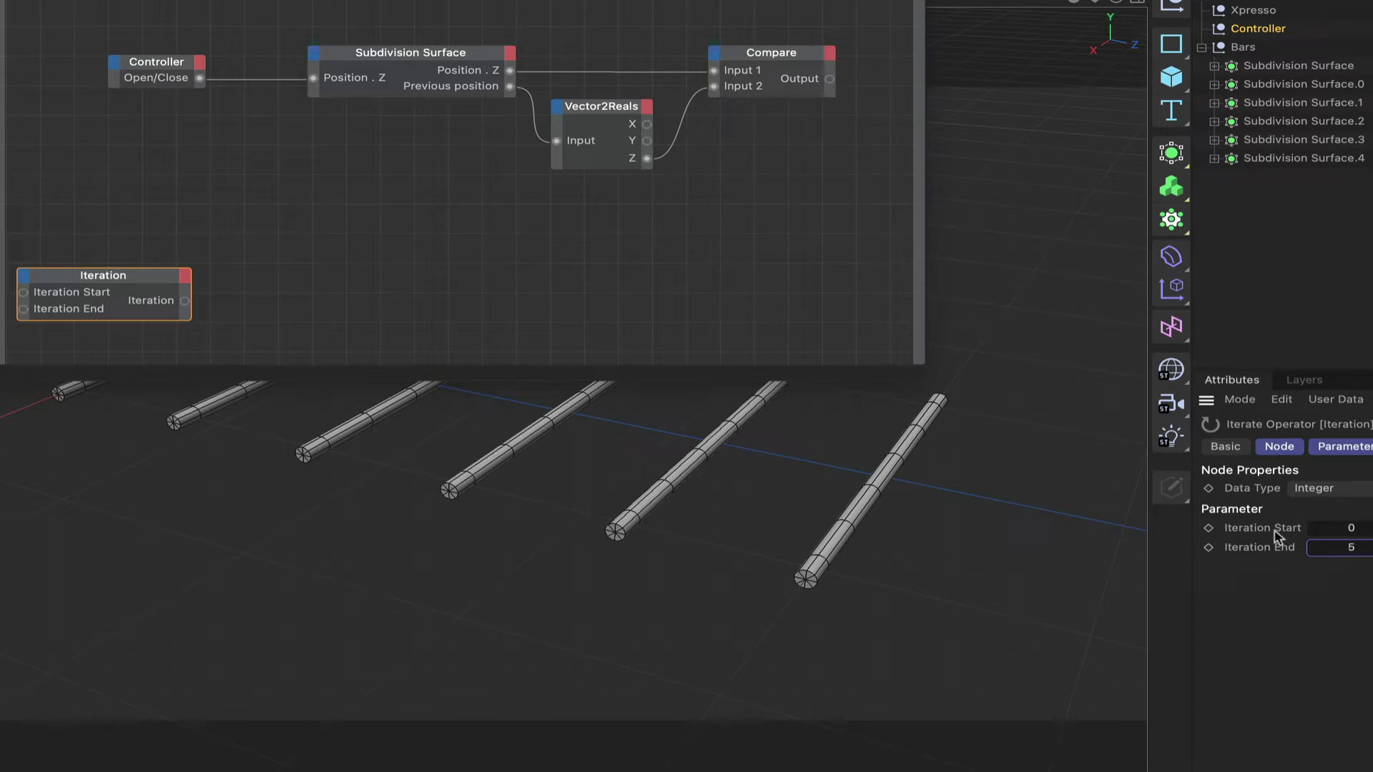
- Add a Link List node beside the Iteration node and place a duplicate of it directly below
right_click(269, 257)
mouse_move(307, 292)
mouse_move(465, 294)
mouse_move(593, 297)
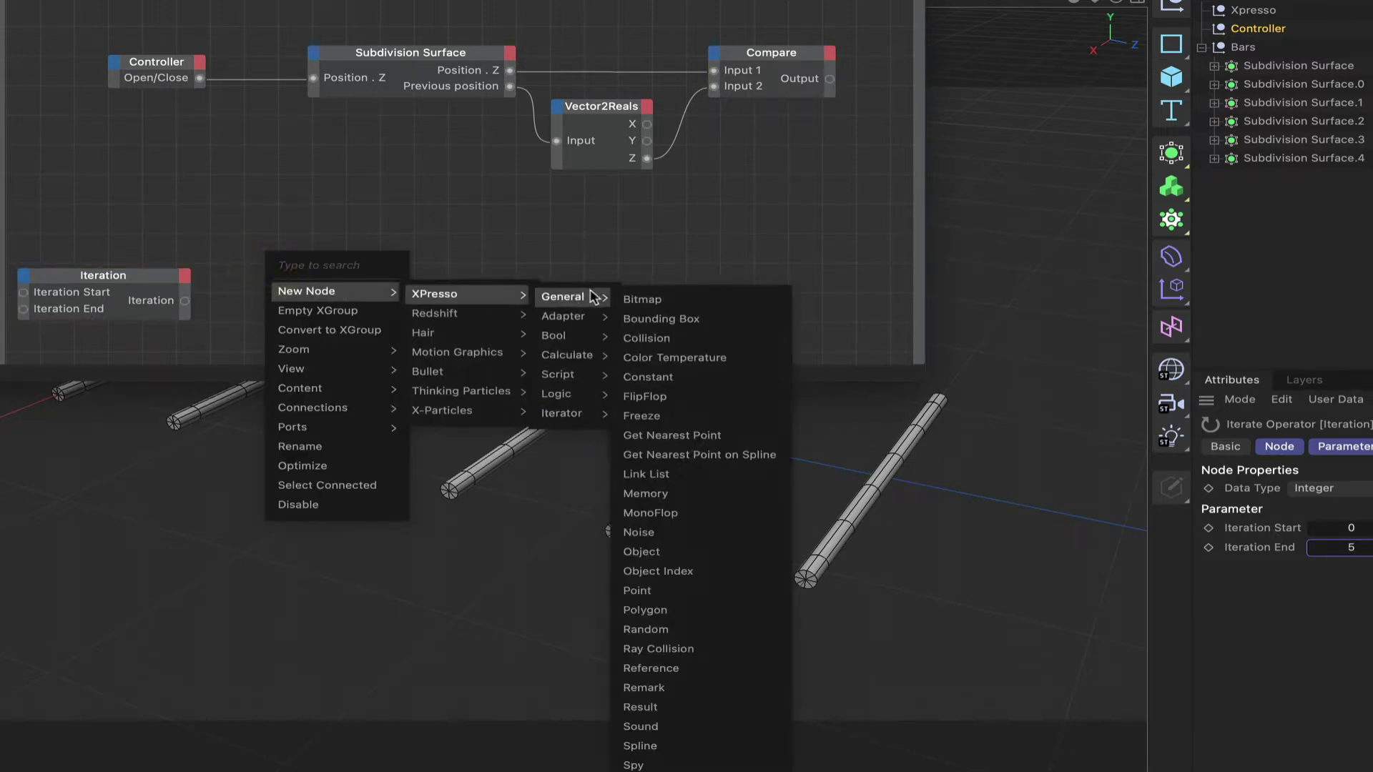
click(665, 475)
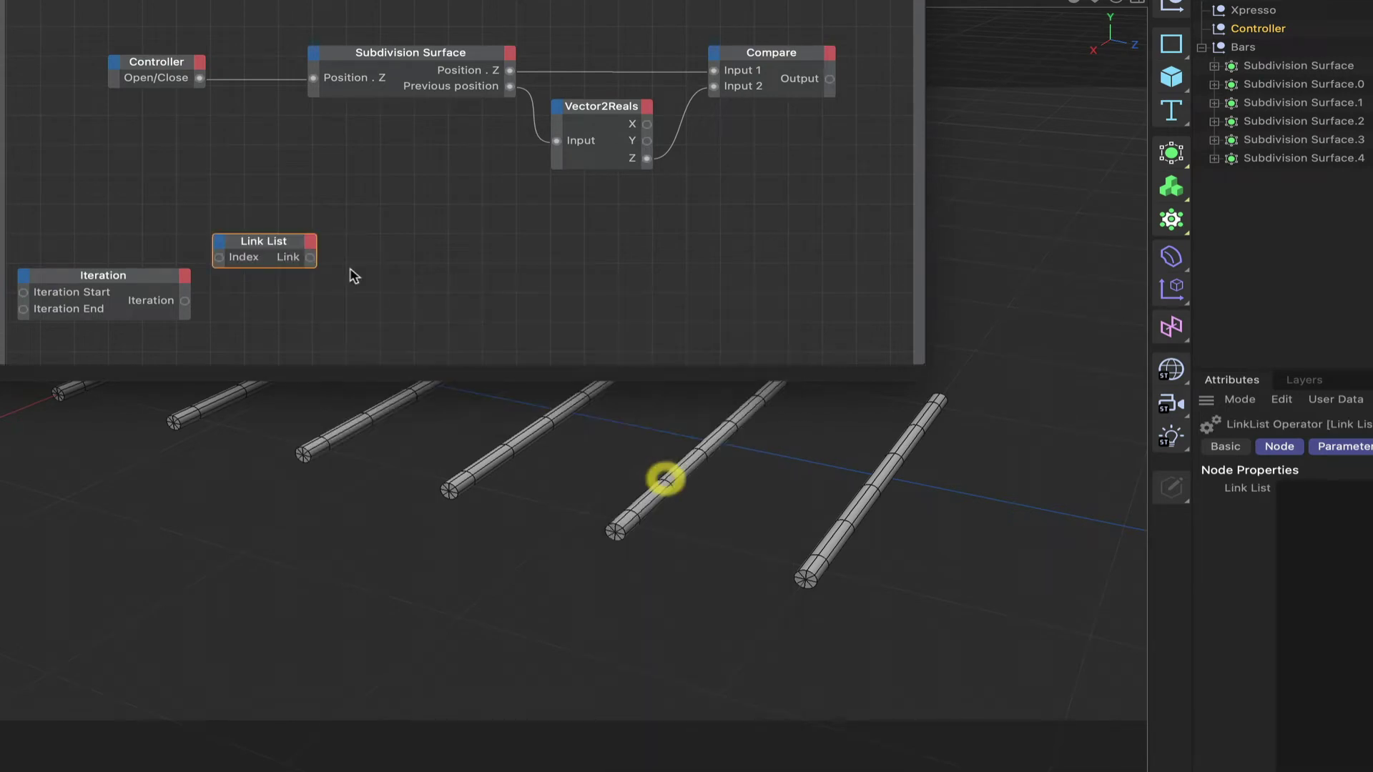
ctrl+drag(281, 245, 273, 336)
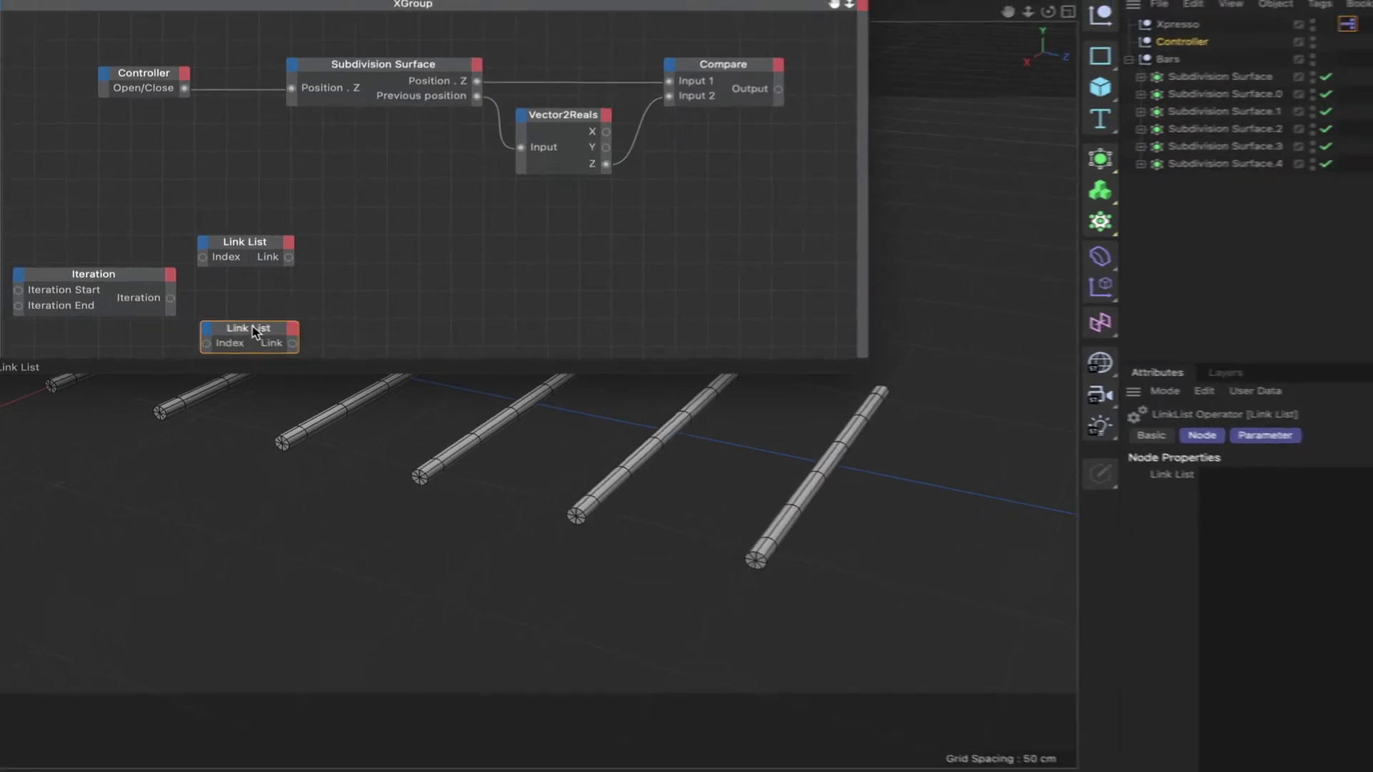
- Fill the upper Link List, in order, with Subdivision Surface and Subdivision Surface.0 through Subdivision Surface.3
click(279, 240)
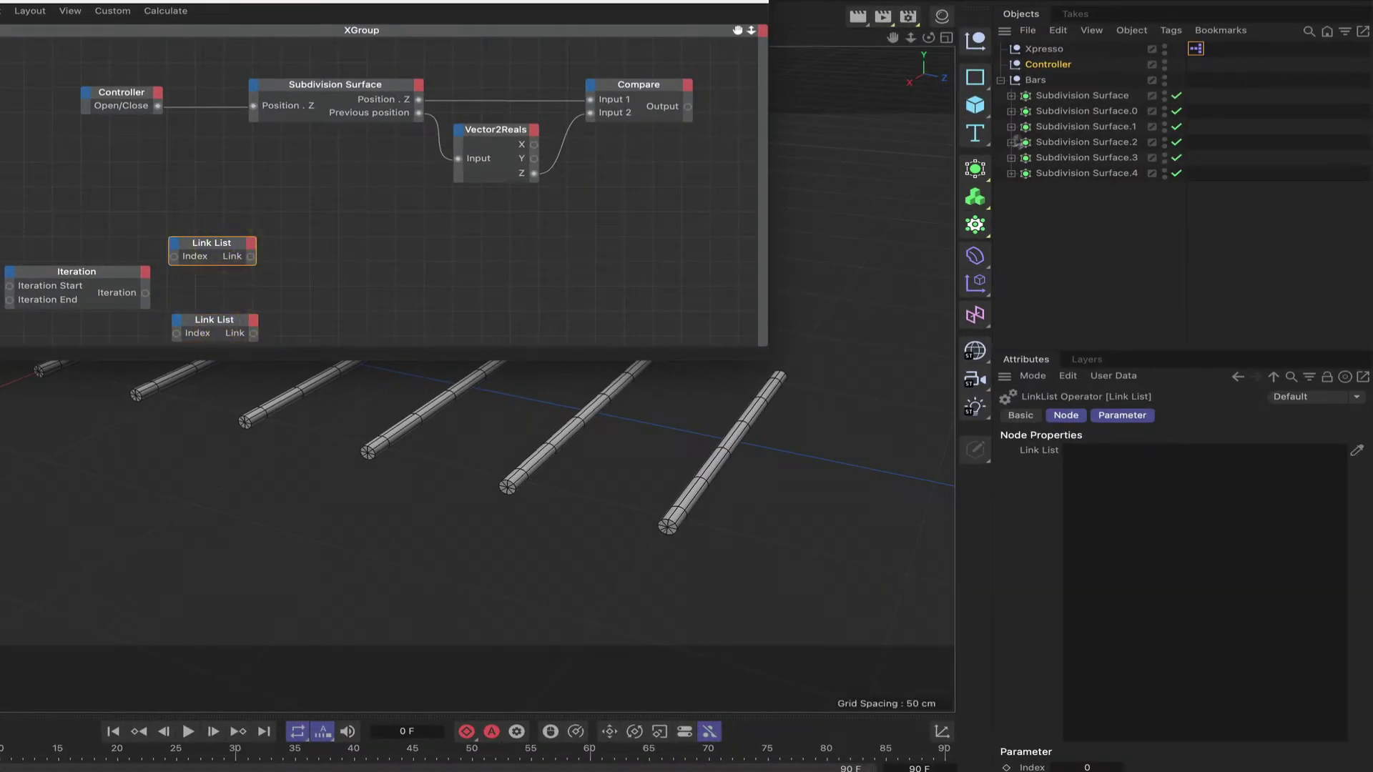
click(1357, 453)
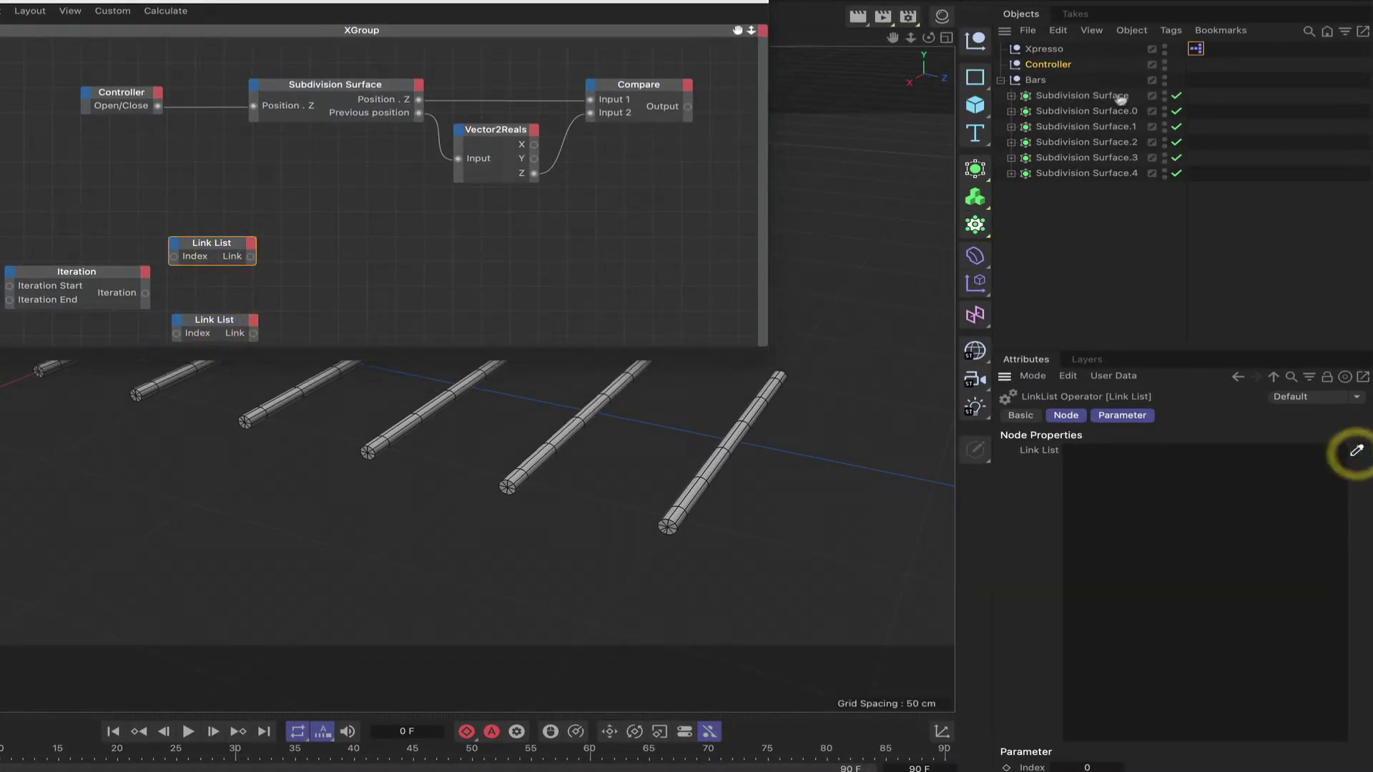
click(1111, 96)
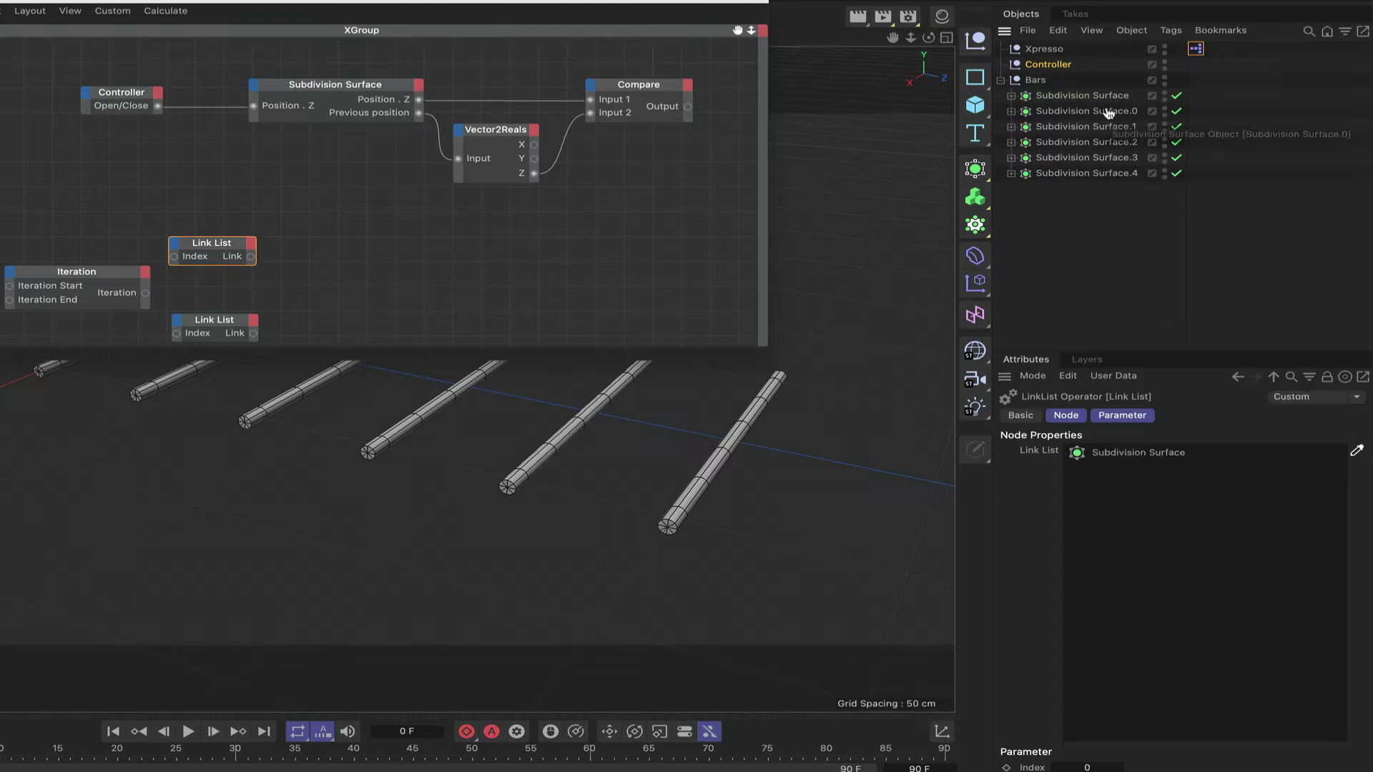
click(1108, 112)
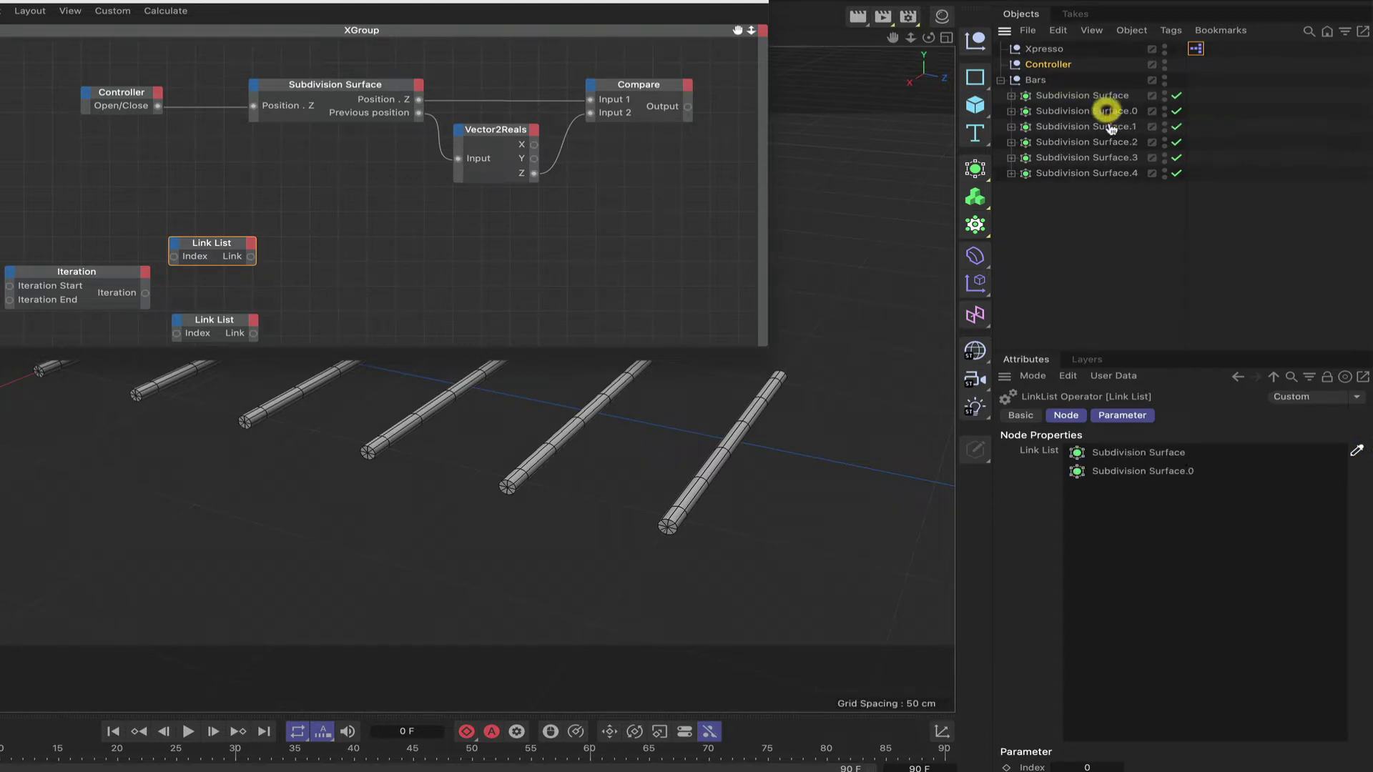
click(1110, 126)
click(1110, 142)
click(1112, 159)
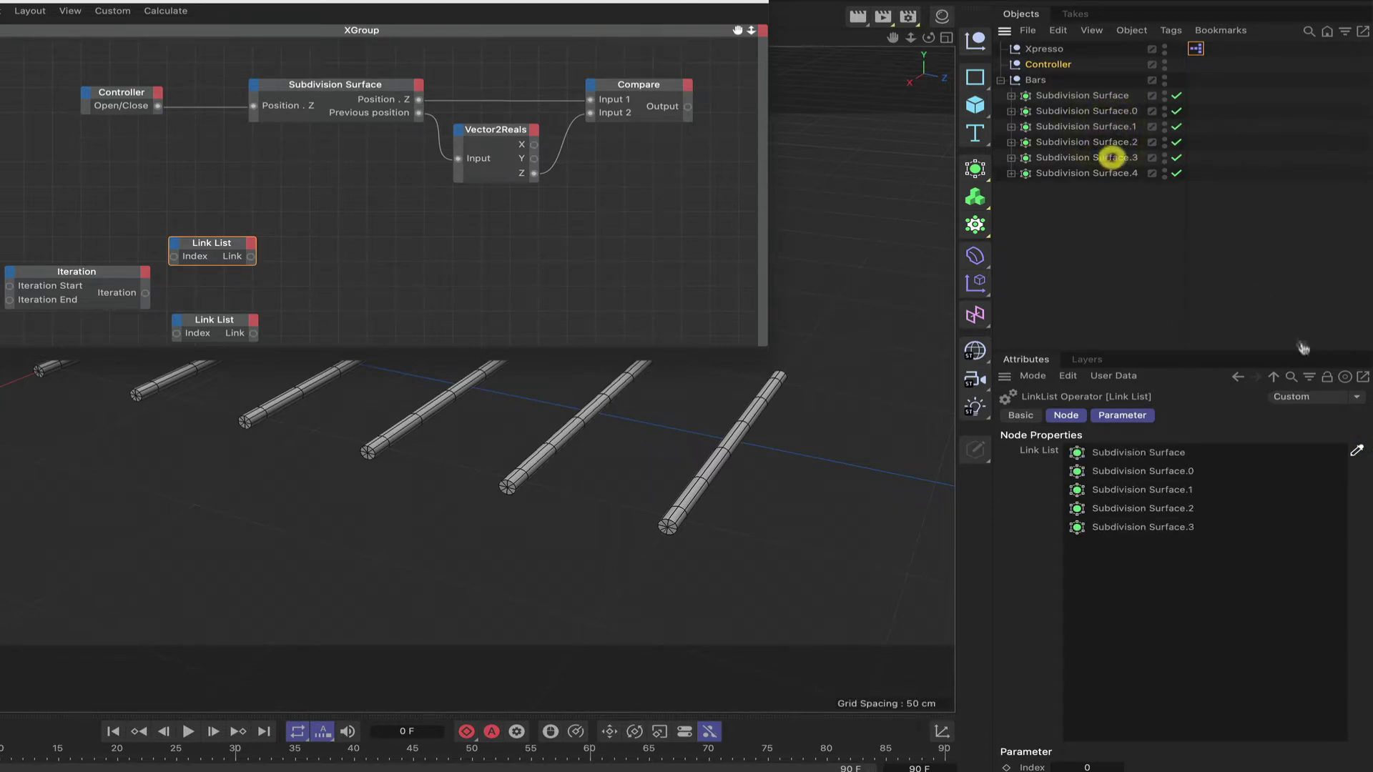
click(1357, 451)
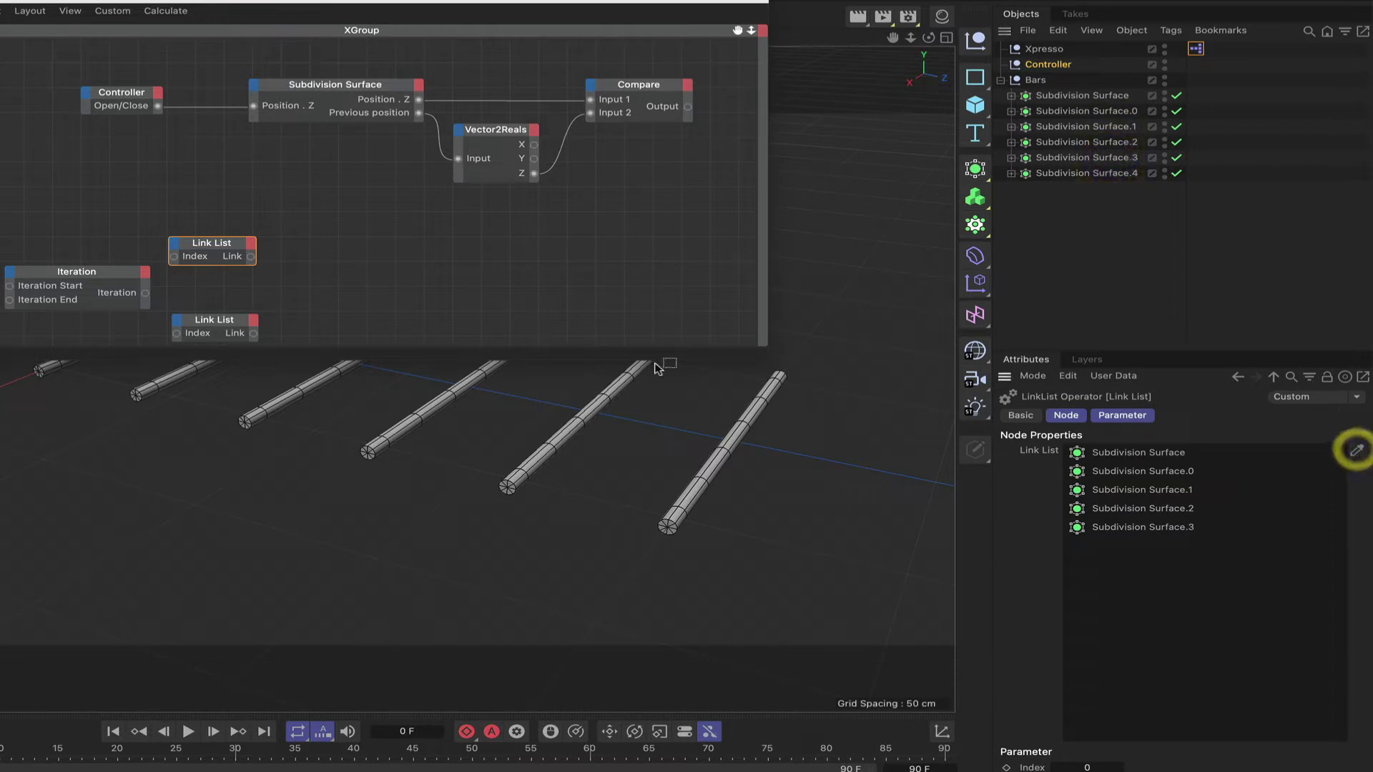
- Fill the lower Link List, in order, with Subdivision Surface.0 through Subdivision Surface.4
click(221, 320)
click(1356, 451)
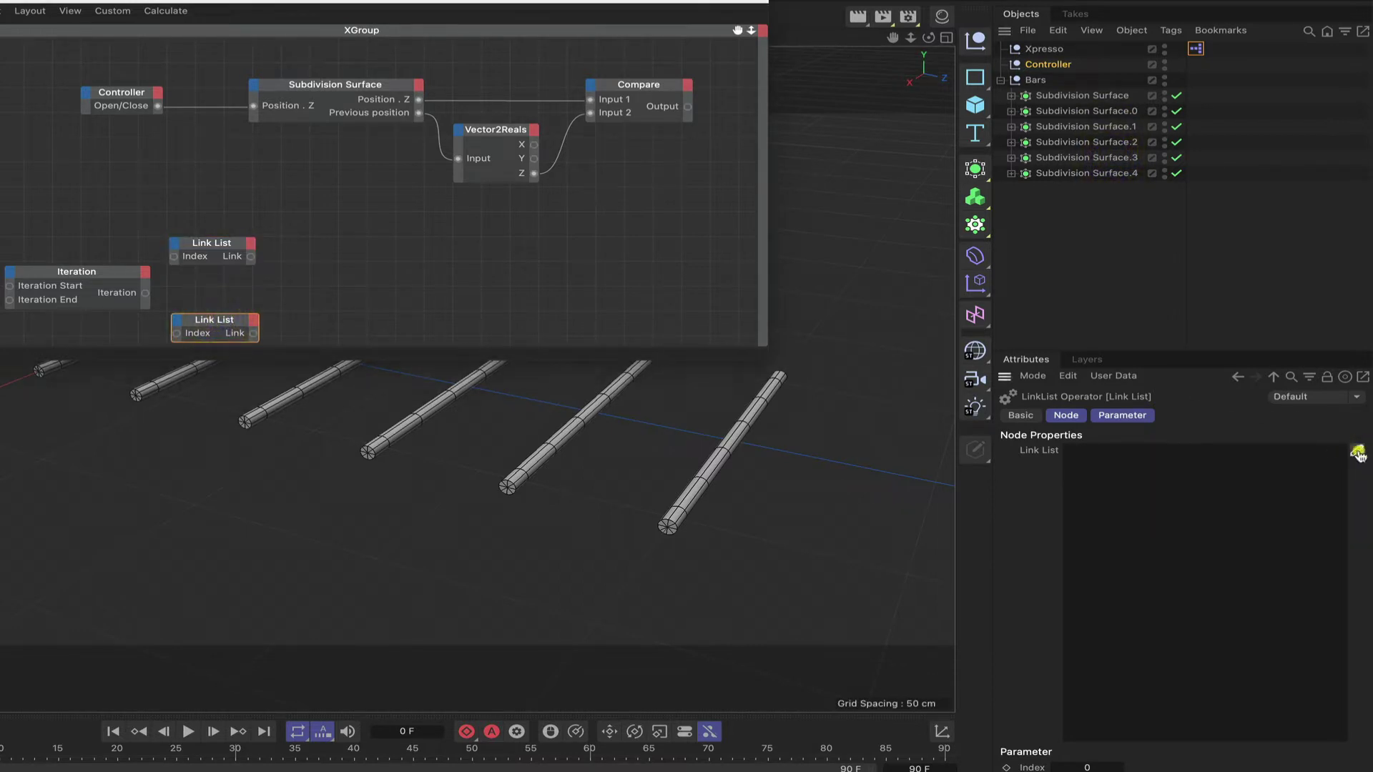
click(1122, 112)
click(1119, 126)
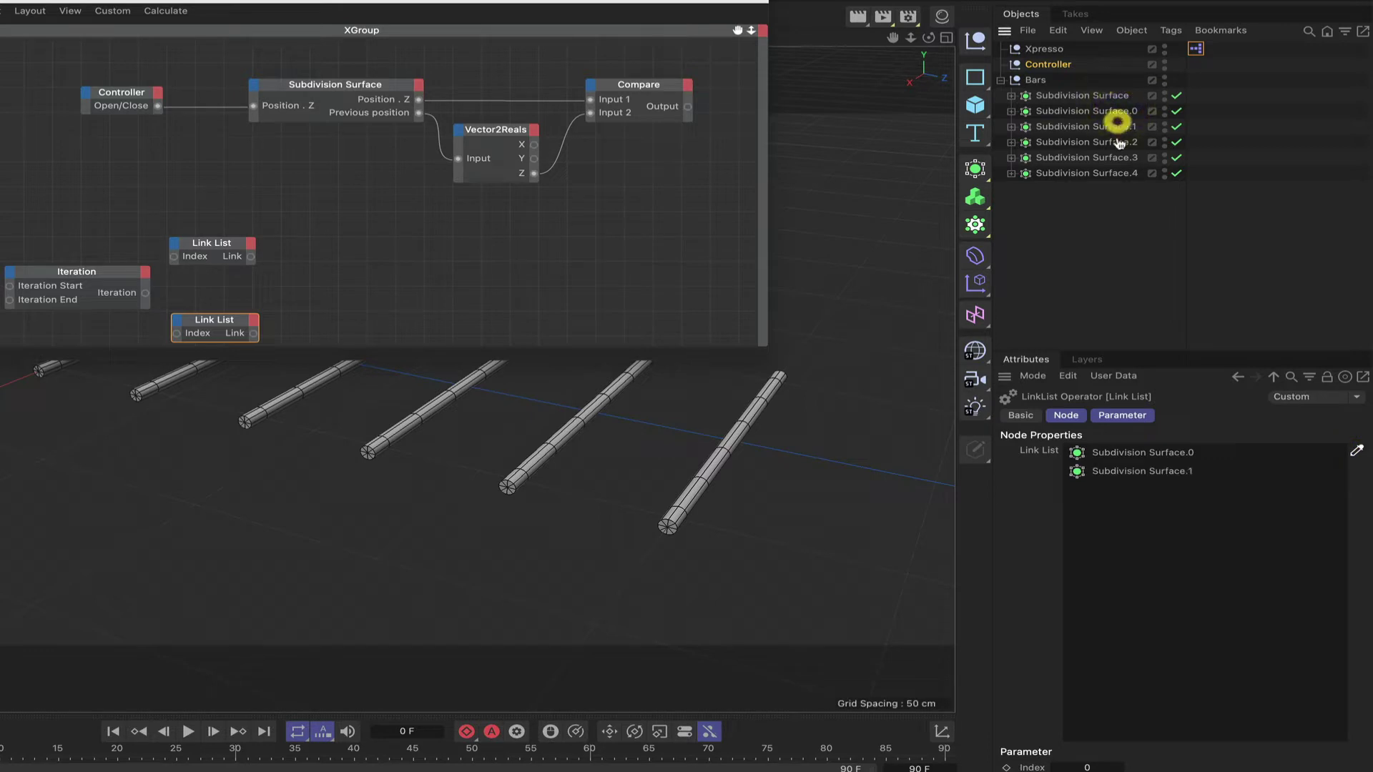
click(1120, 143)
click(1122, 158)
click(1124, 174)
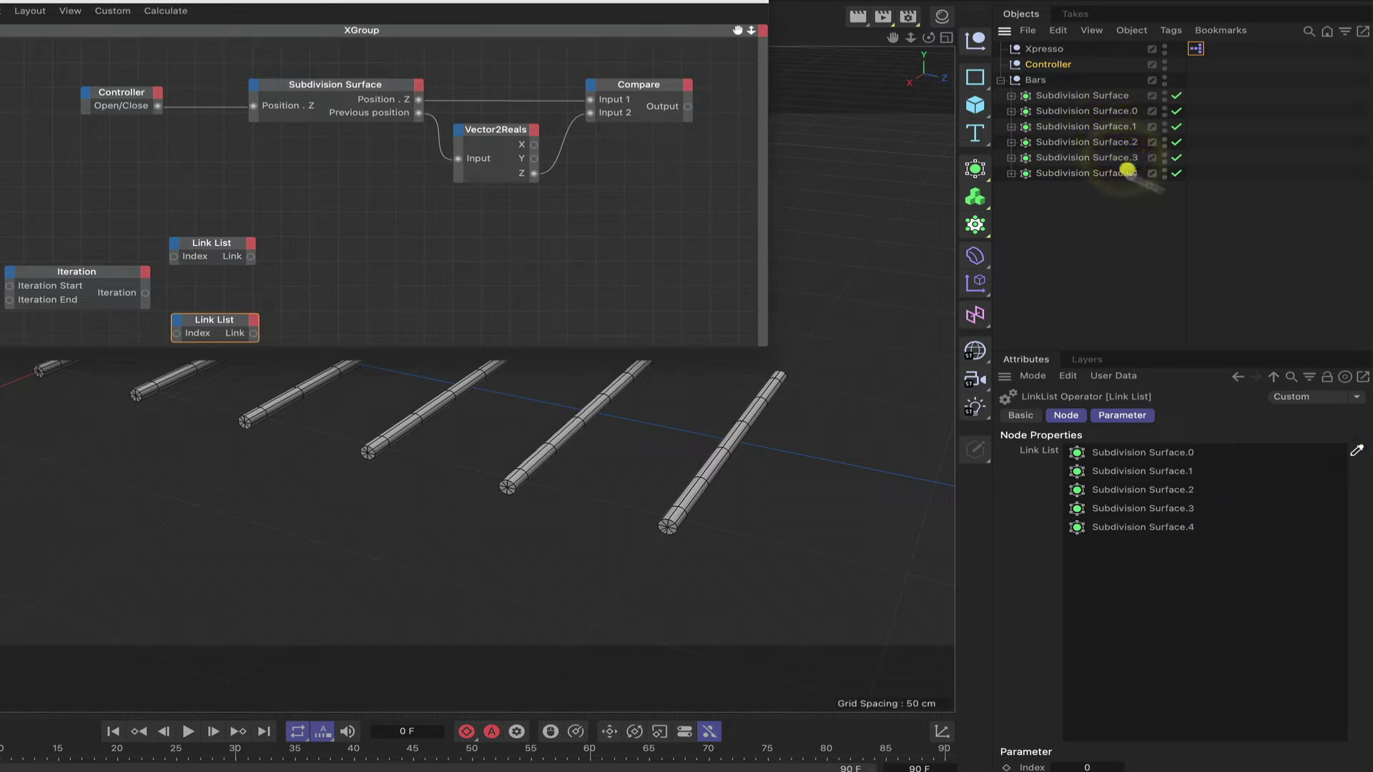
click(1356, 450)
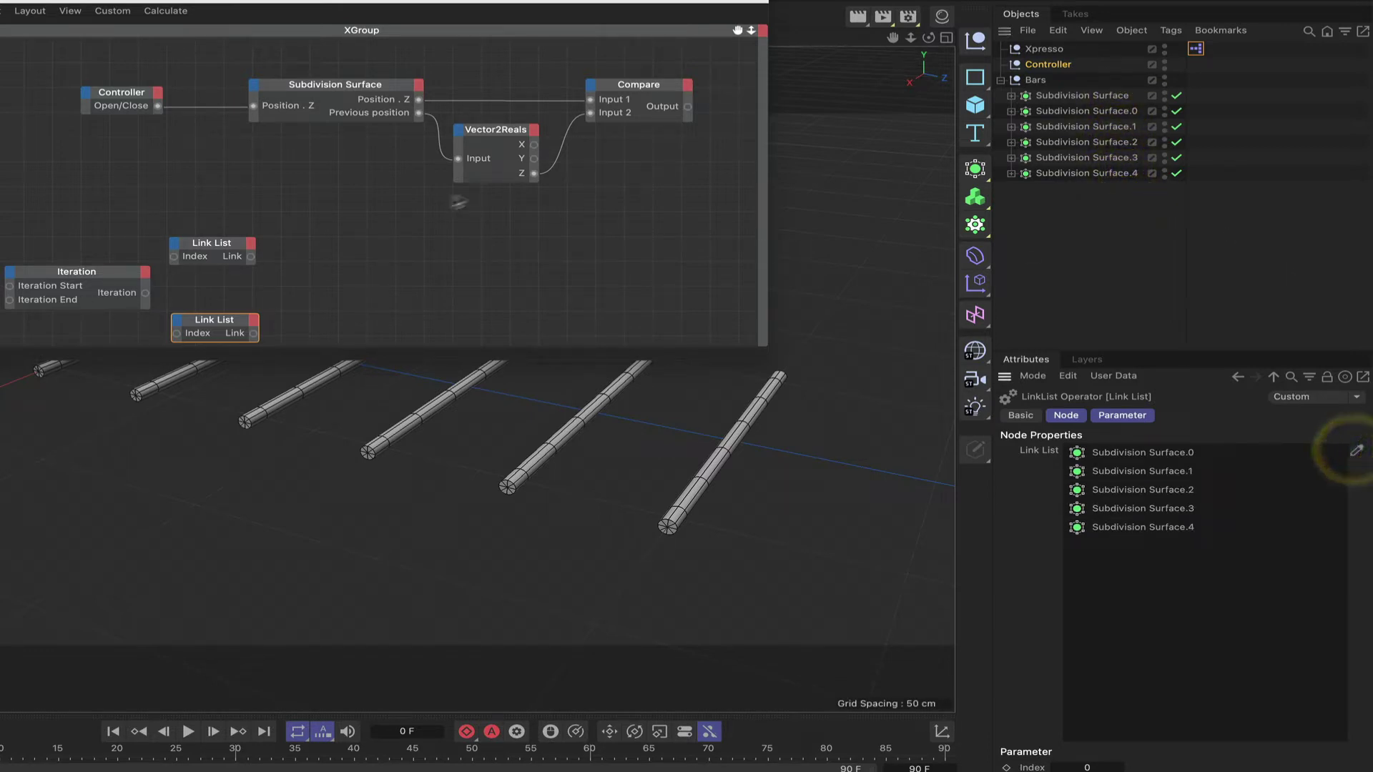
- Add another Subdivision Surface node beside the upper Link List and connect the list's Link output to its Object input
drag(1082, 98, 458, 249)
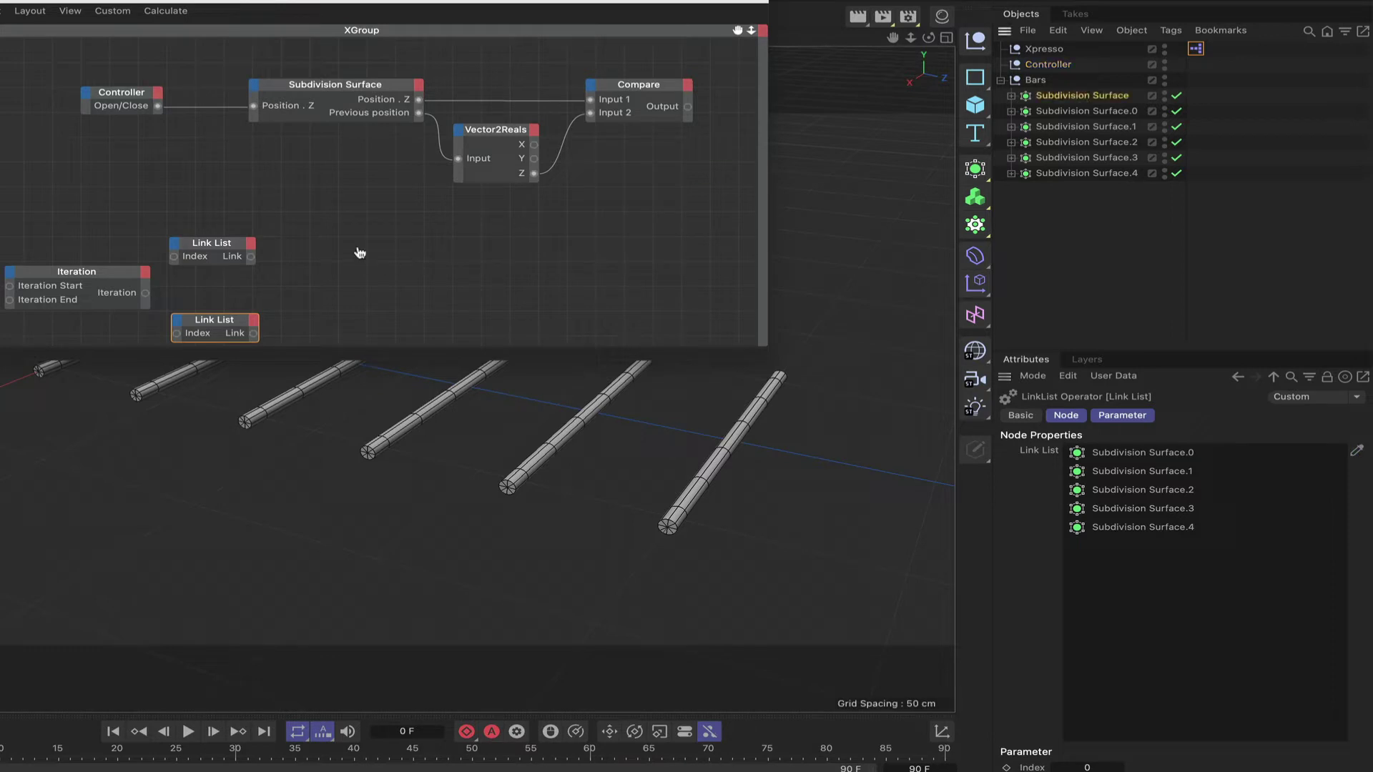
drag(360, 253, 347, 246)
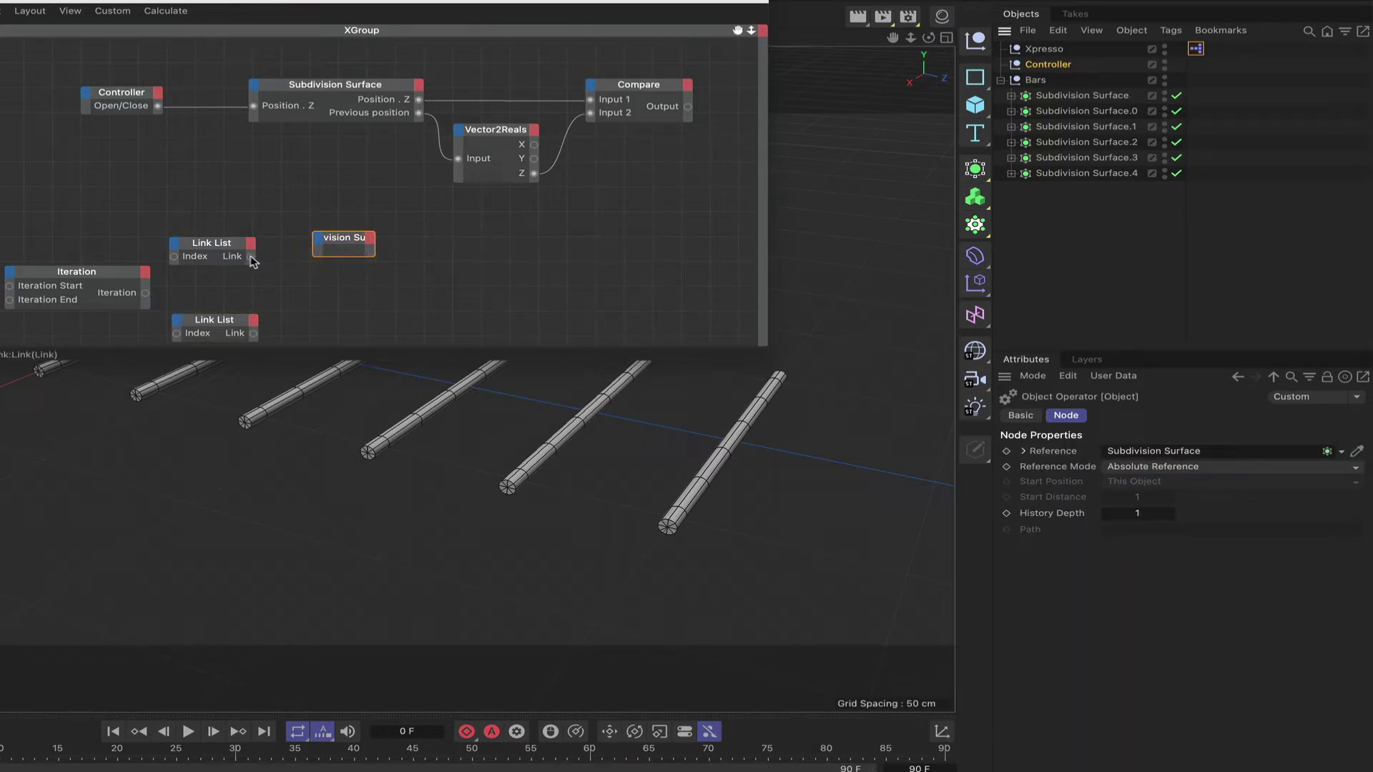
drag(252, 257, 316, 239)
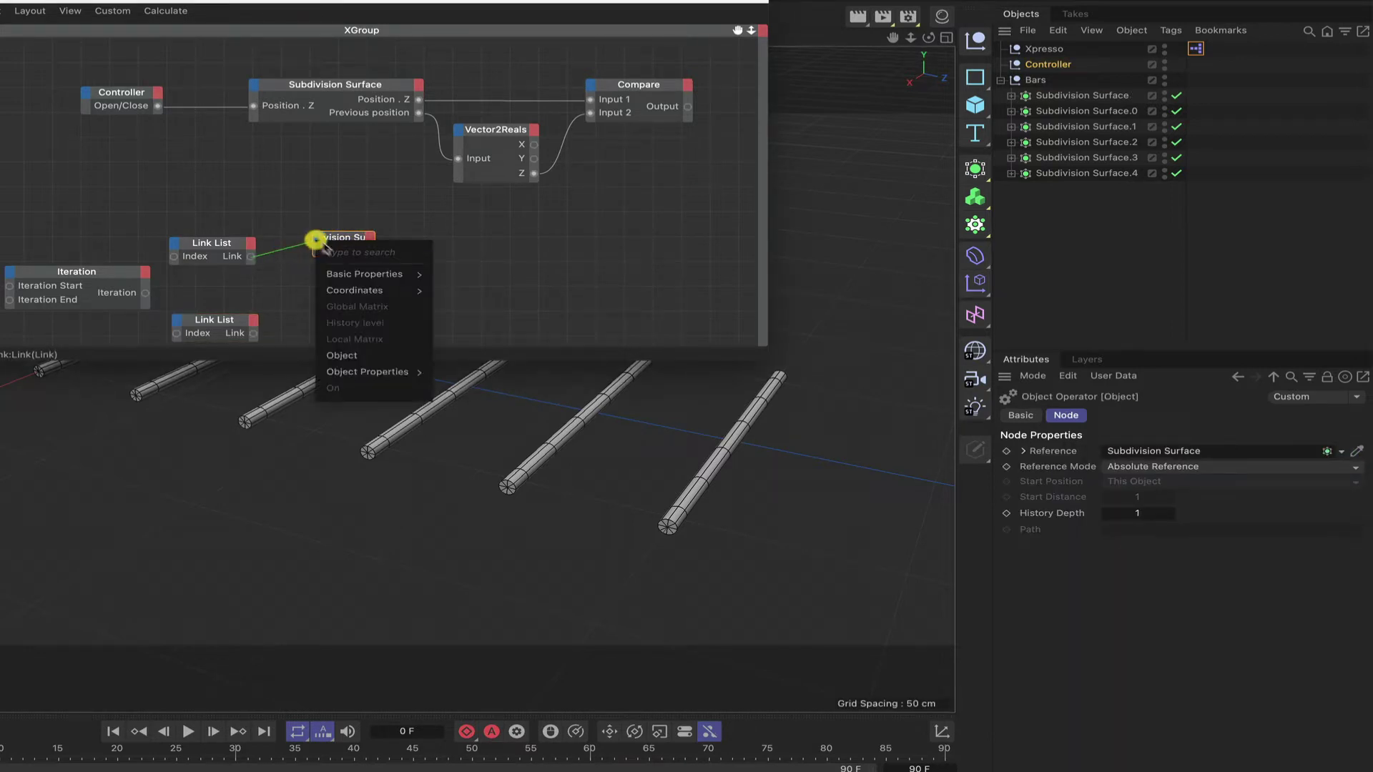
click(342, 357)
drag(360, 239, 341, 248)
click(341, 248)
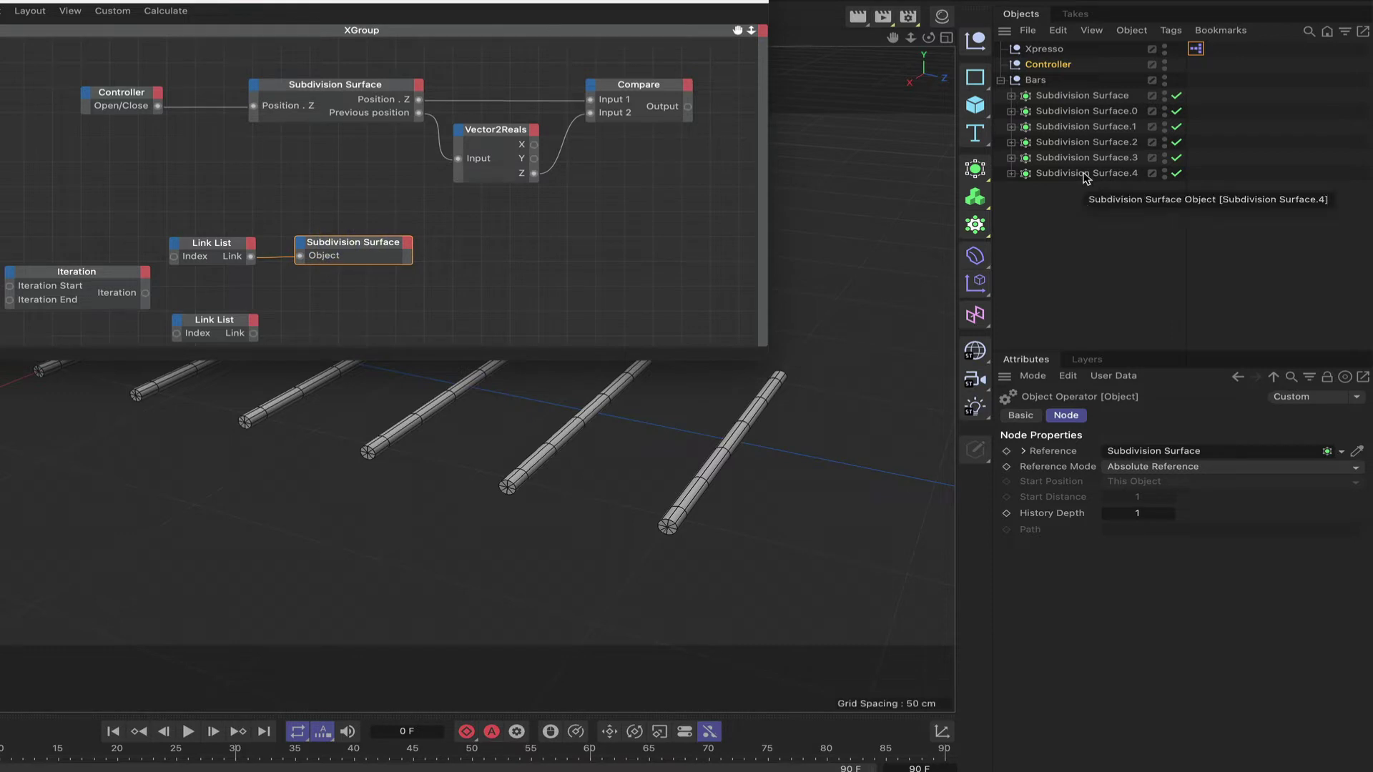
- Add a Subdivision Surface.4 node with an Object input, connect the lower Link List's Link output to it, and align the node
drag(1085, 177, 472, 306)
drag(340, 325, 329, 320)
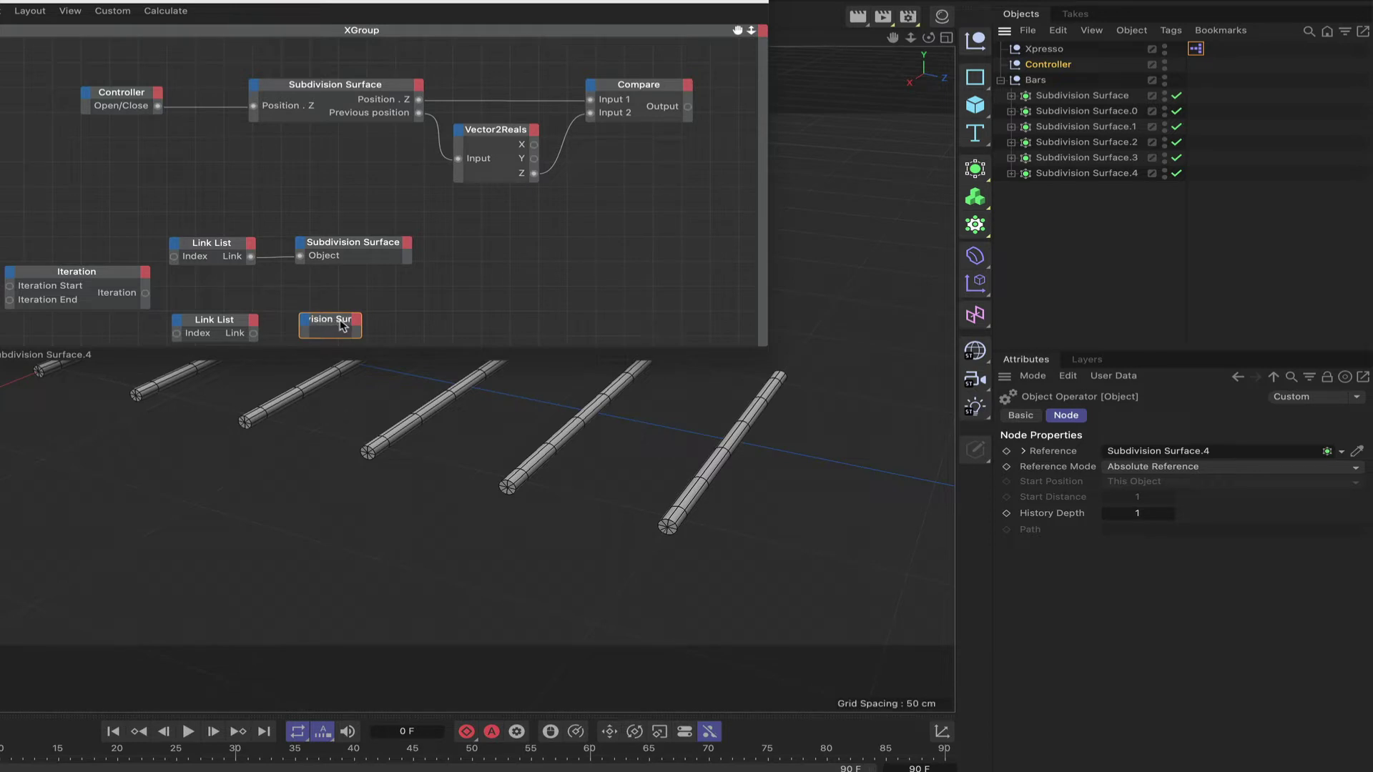
click(305, 319)
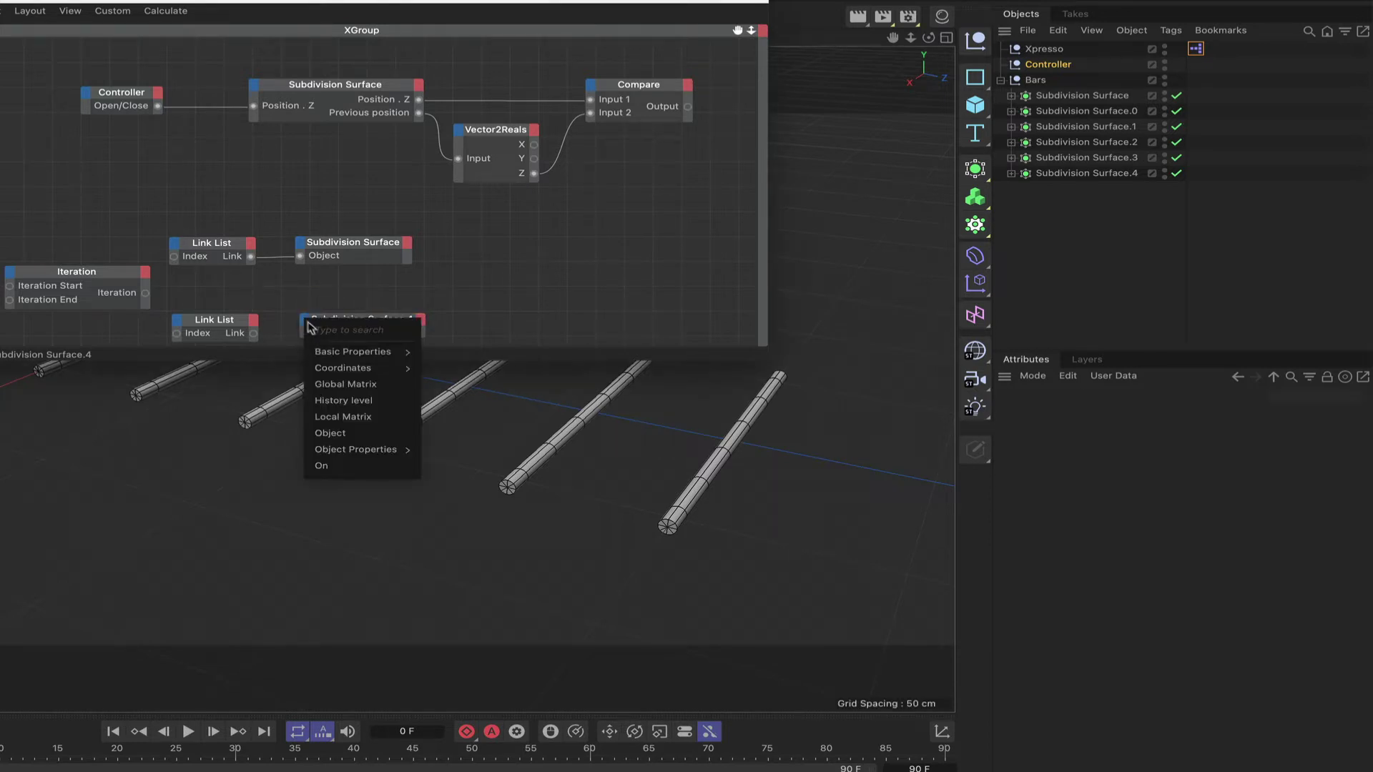
click(330, 432)
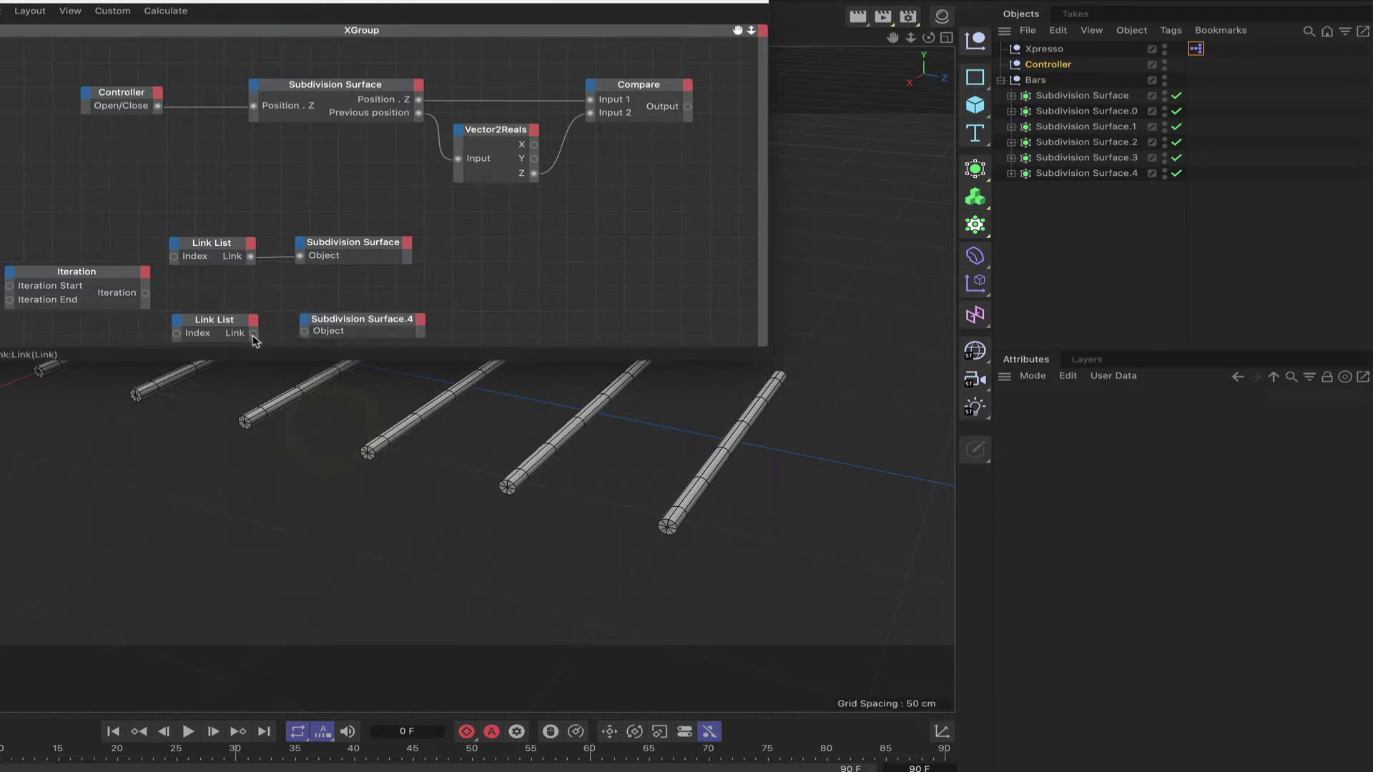
drag(307, 336, 307, 334)
click(299, 326)
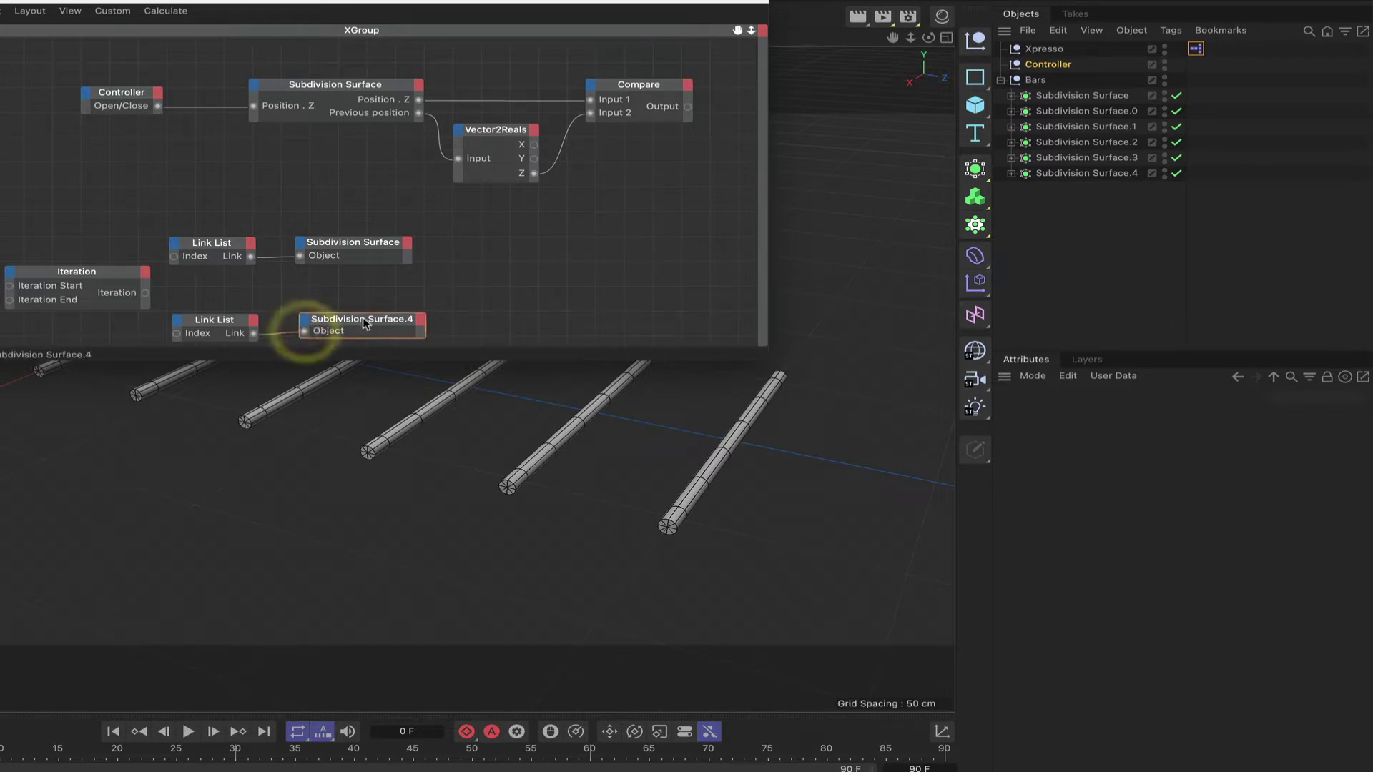
click(367, 325)
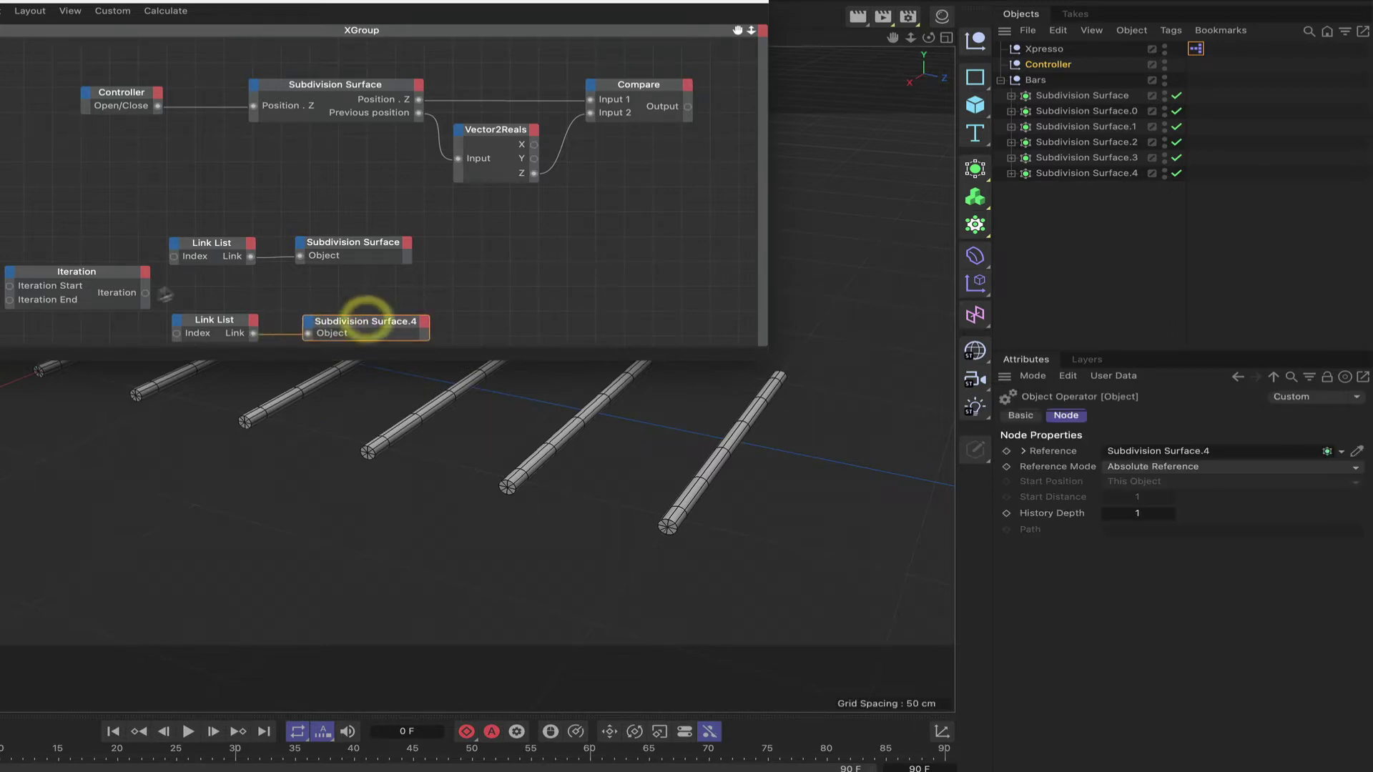
- Connect the Iteration output to both Link Lists' Index inputs and shift the lists with their Subdivision Surface nodes away from the Iteration node
drag(146, 295, 172, 334)
drag(208, 183, 350, 331)
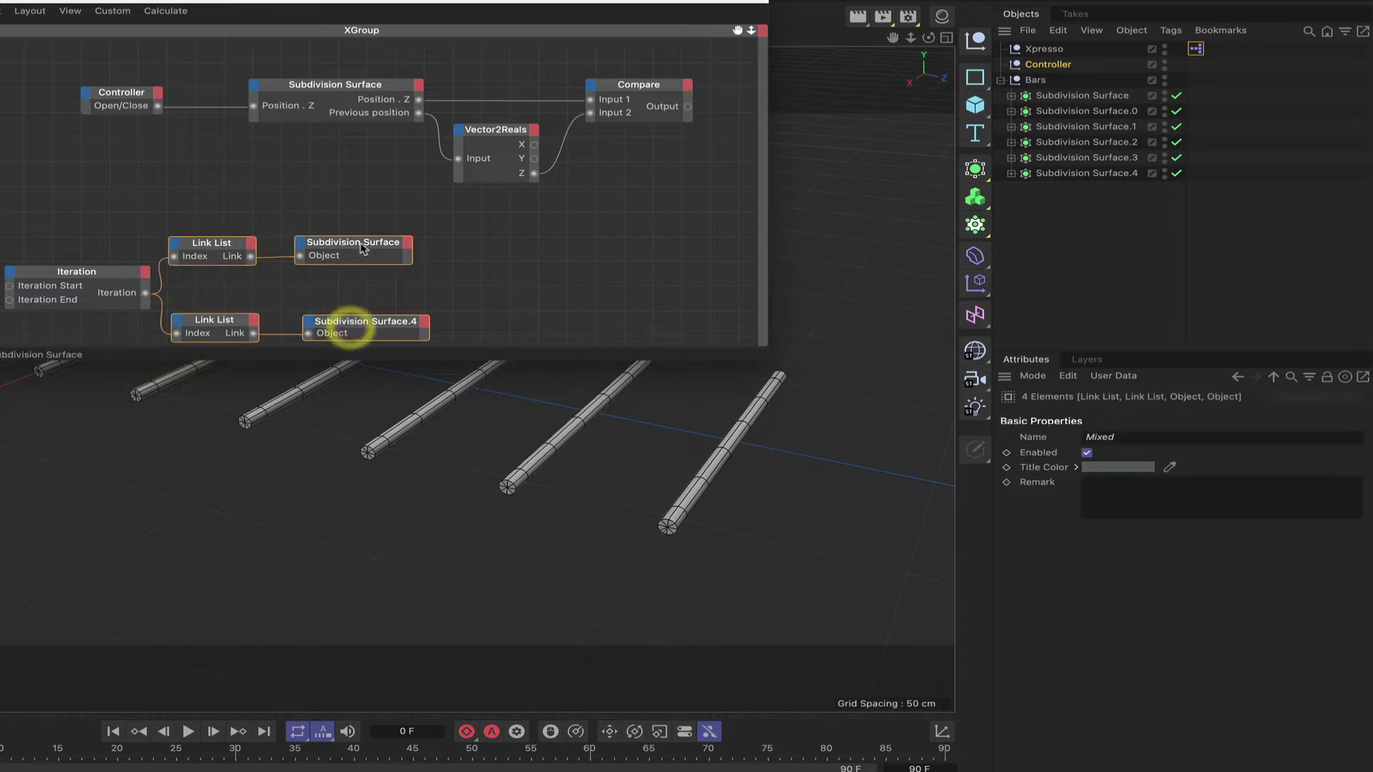
drag(362, 244, 379, 245)
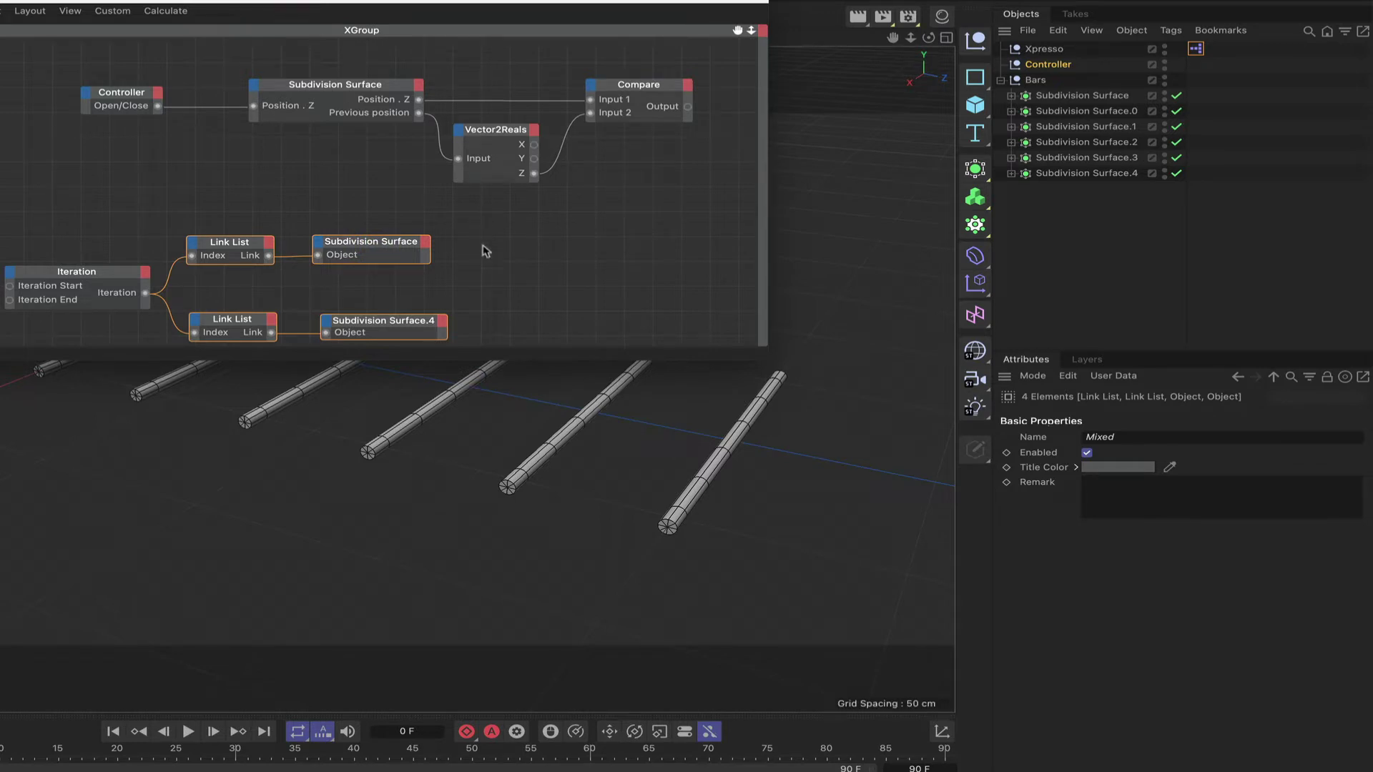
- Add a Math node beside the two lower-row Subdivision Surface nodes and set its function to Subtract
right_click(484, 253)
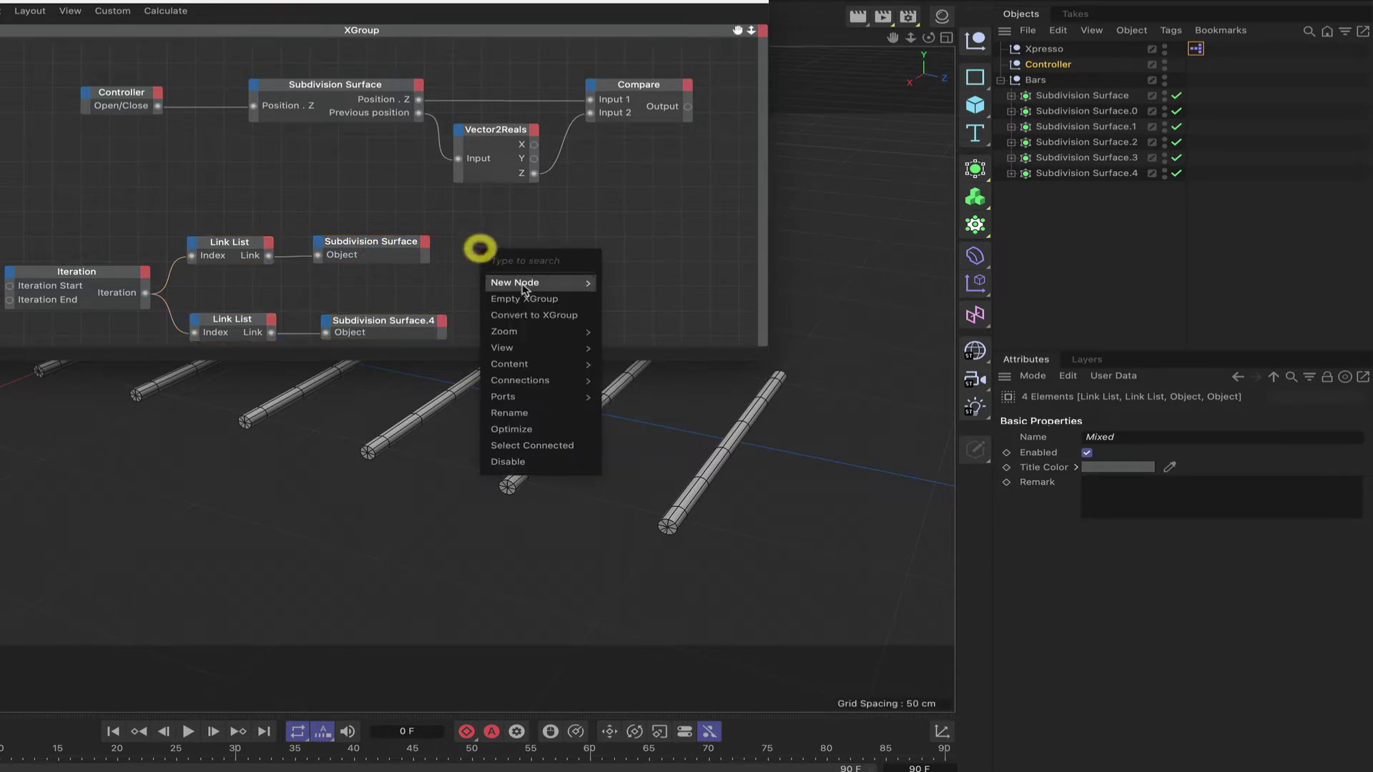
mouse_move(540, 286)
mouse_move(673, 282)
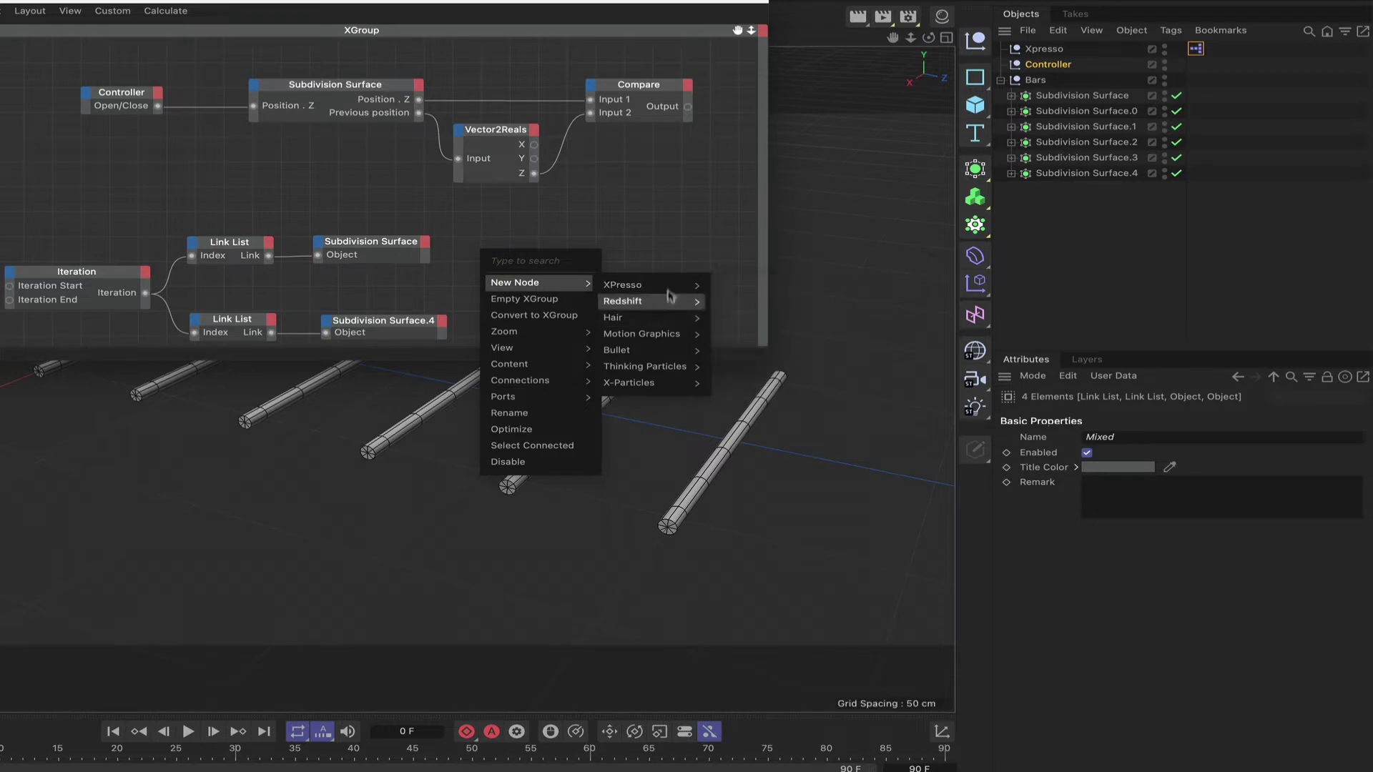
mouse_move(736, 336)
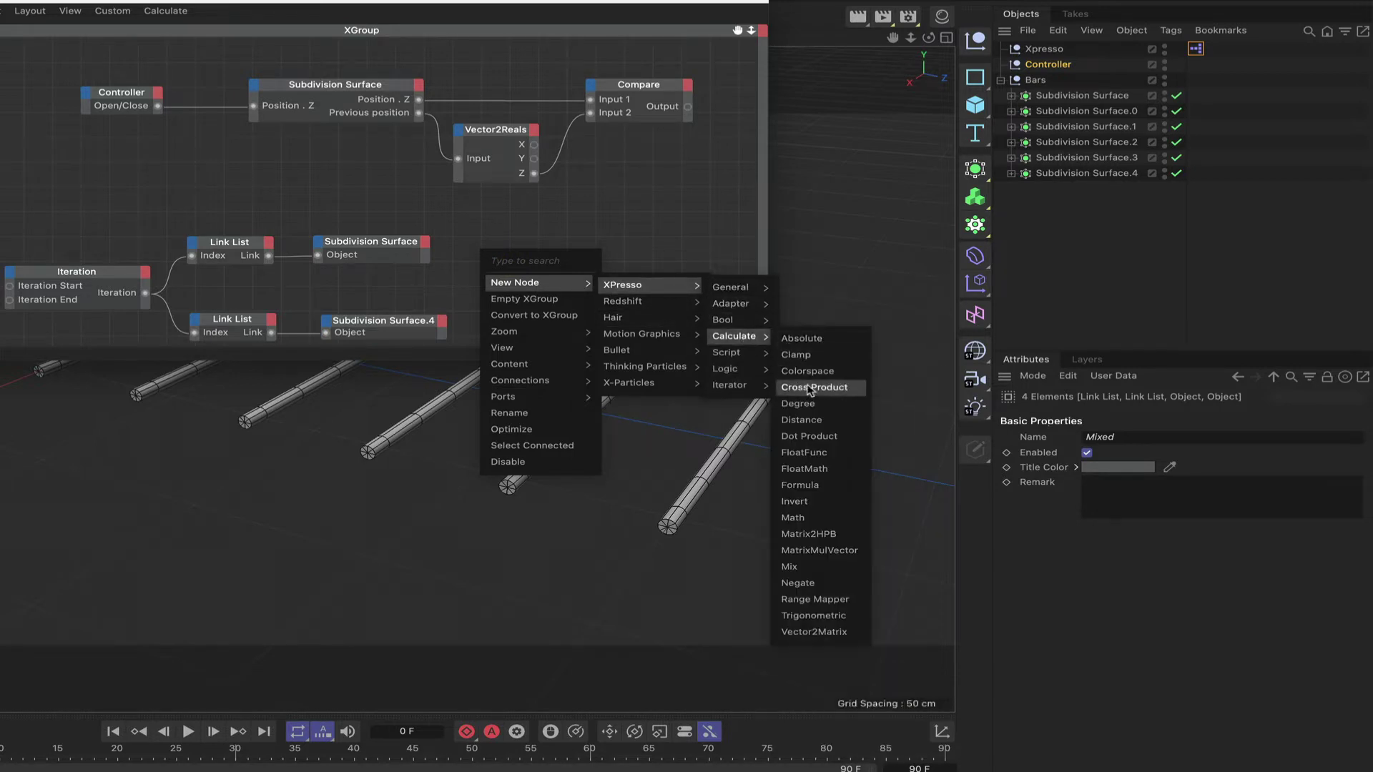
click(796, 518)
drag(493, 240, 535, 279)
click(1120, 472)
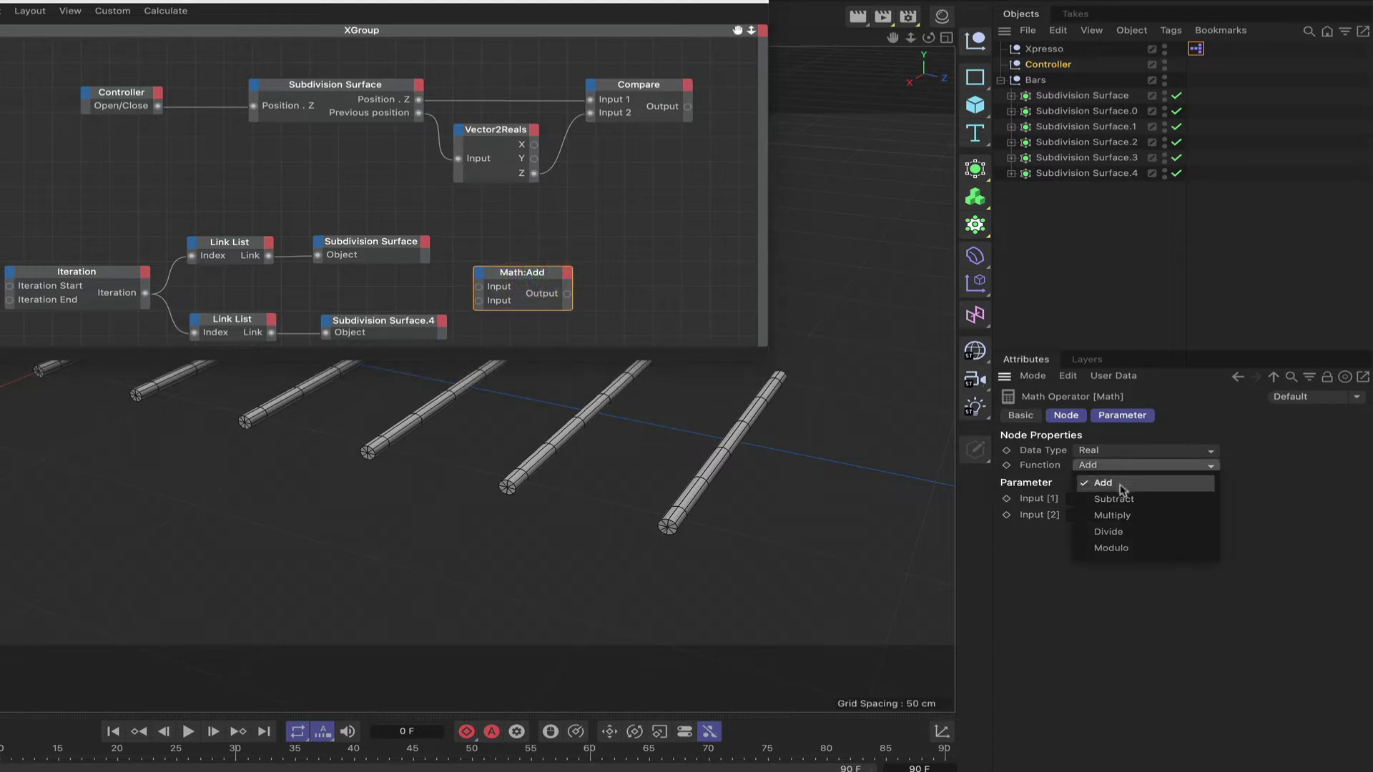
click(1120, 500)
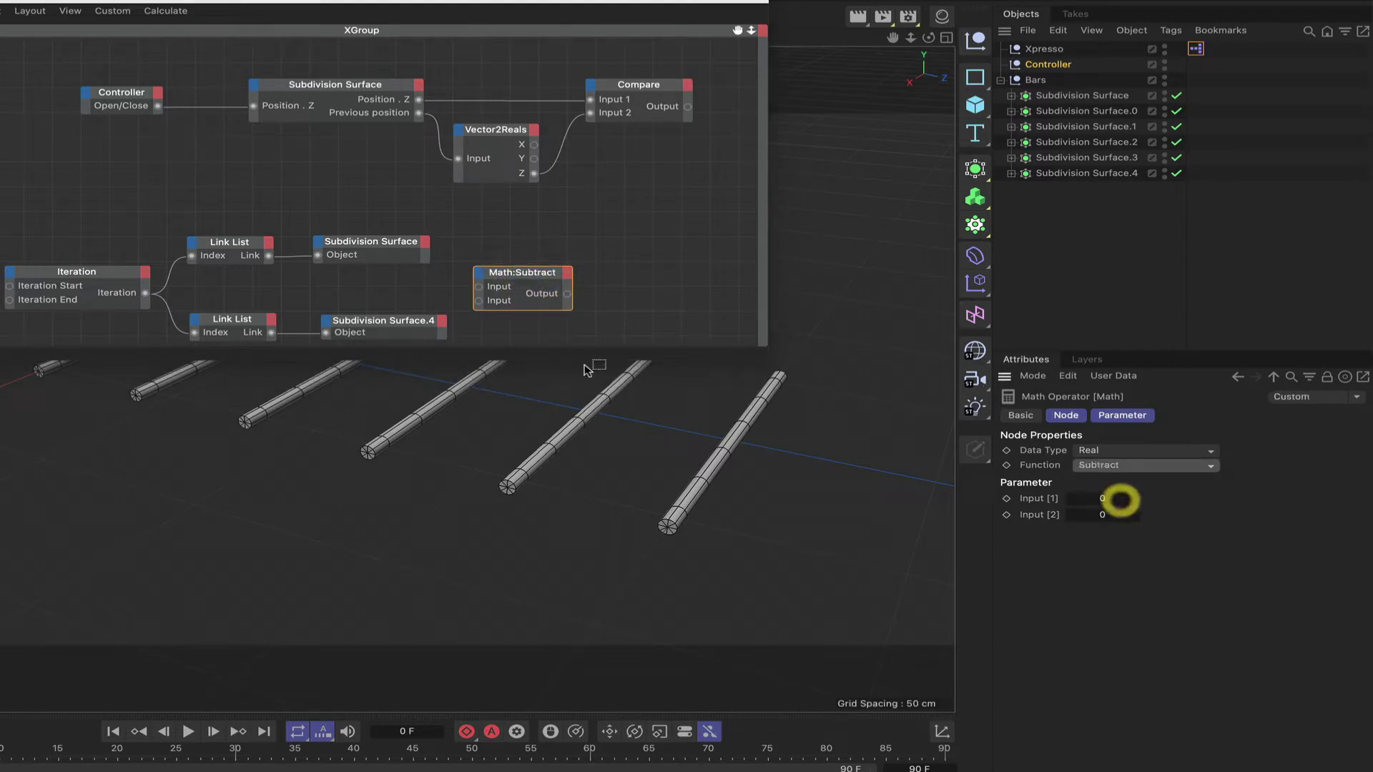
- Add a Position . Z output to the Subdivision Surface node fed by the upper Link List and connect it to the first Math:Subtract input
click(428, 262)
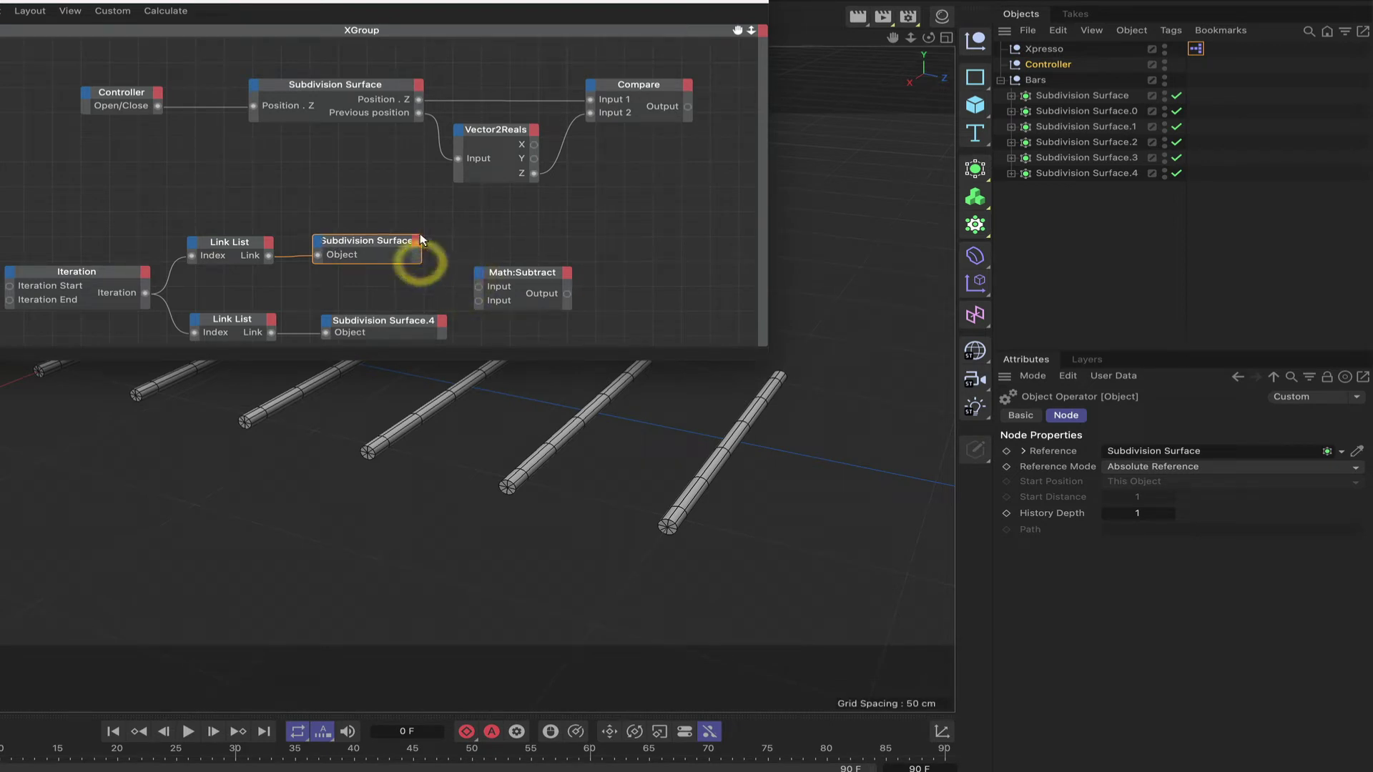
click(422, 241)
mouse_move(452, 290)
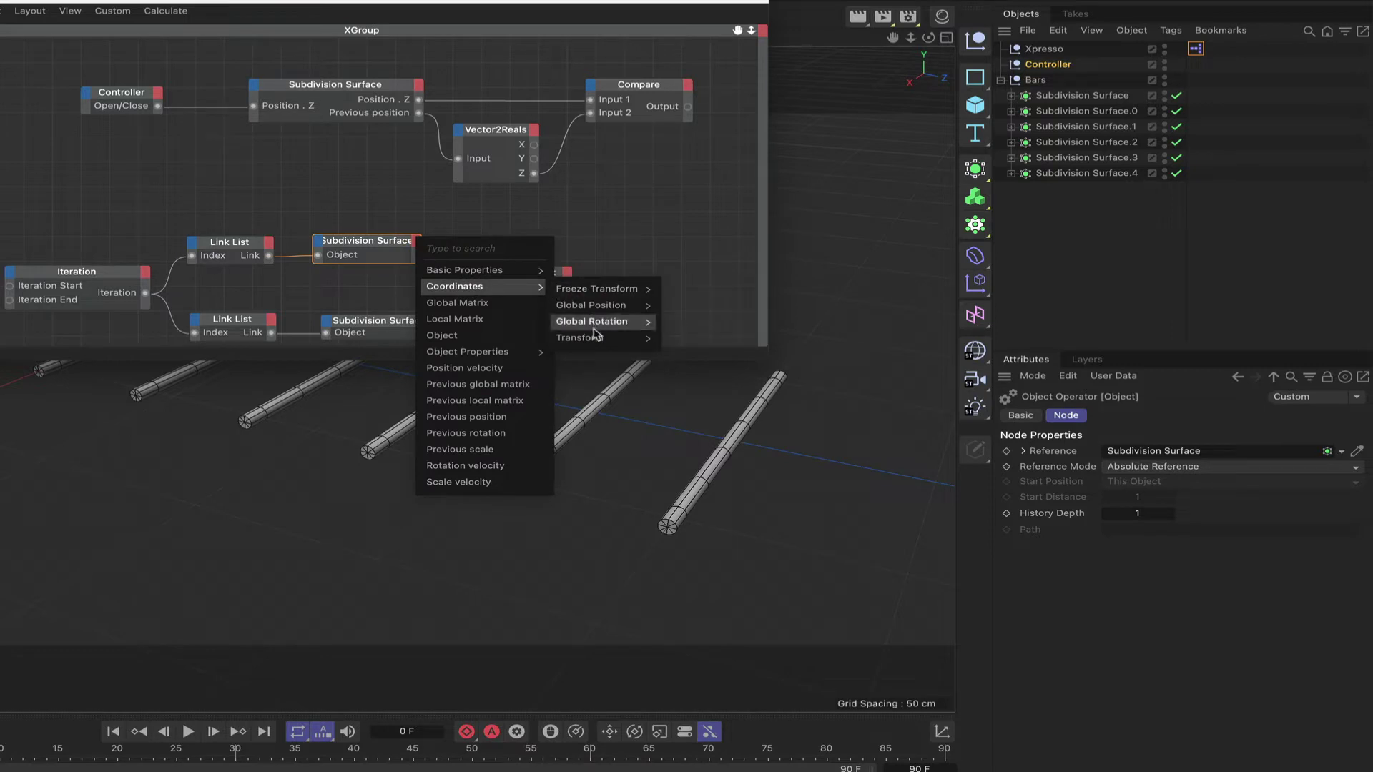
mouse_move(604, 337)
mouse_move(686, 340)
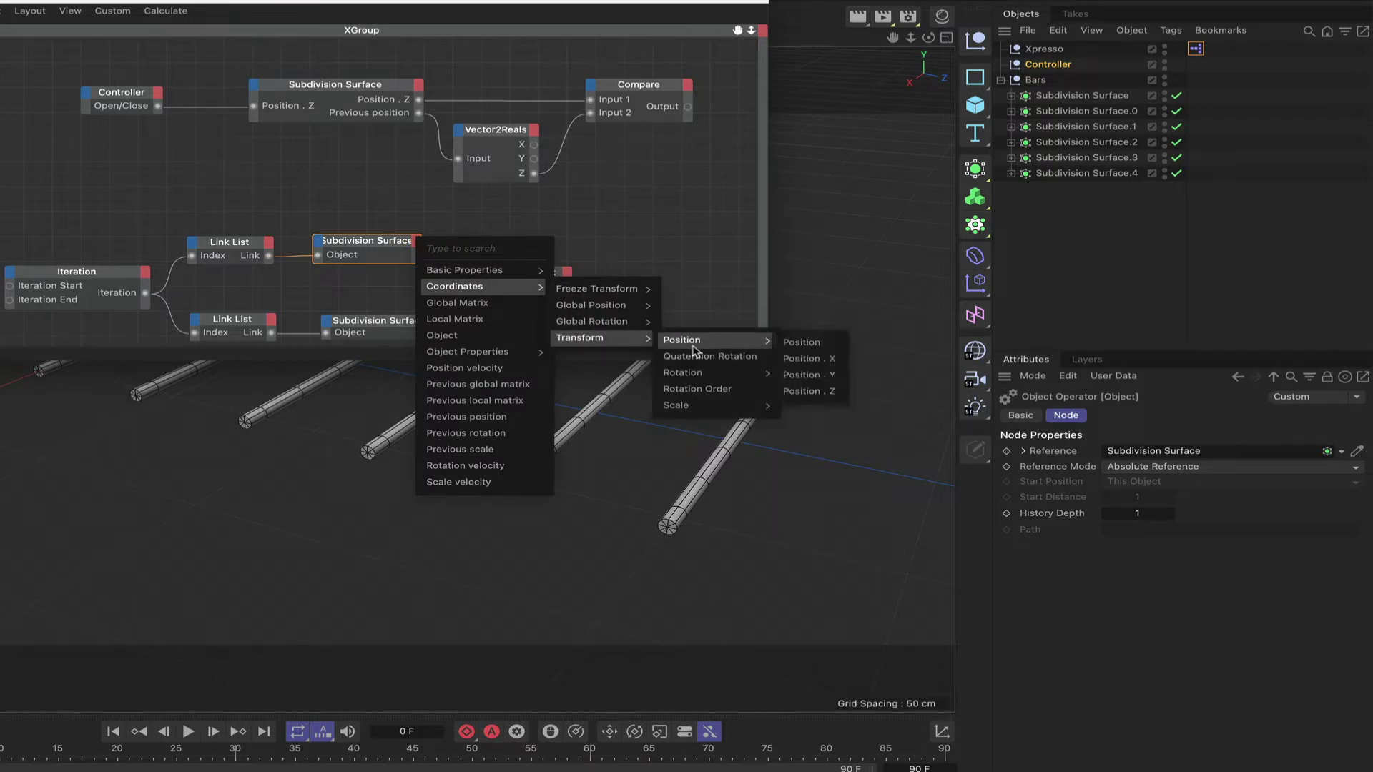
click(822, 392)
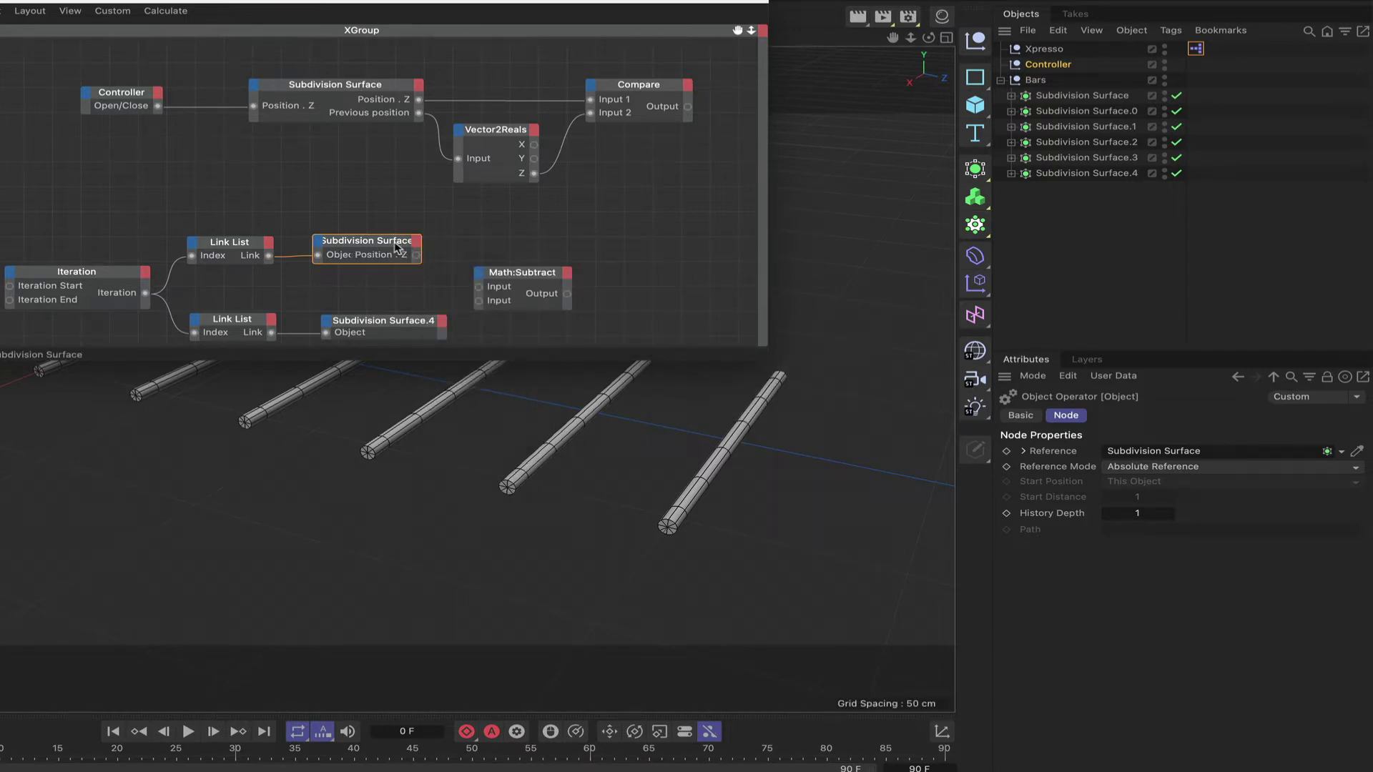
drag(433, 254, 478, 287)
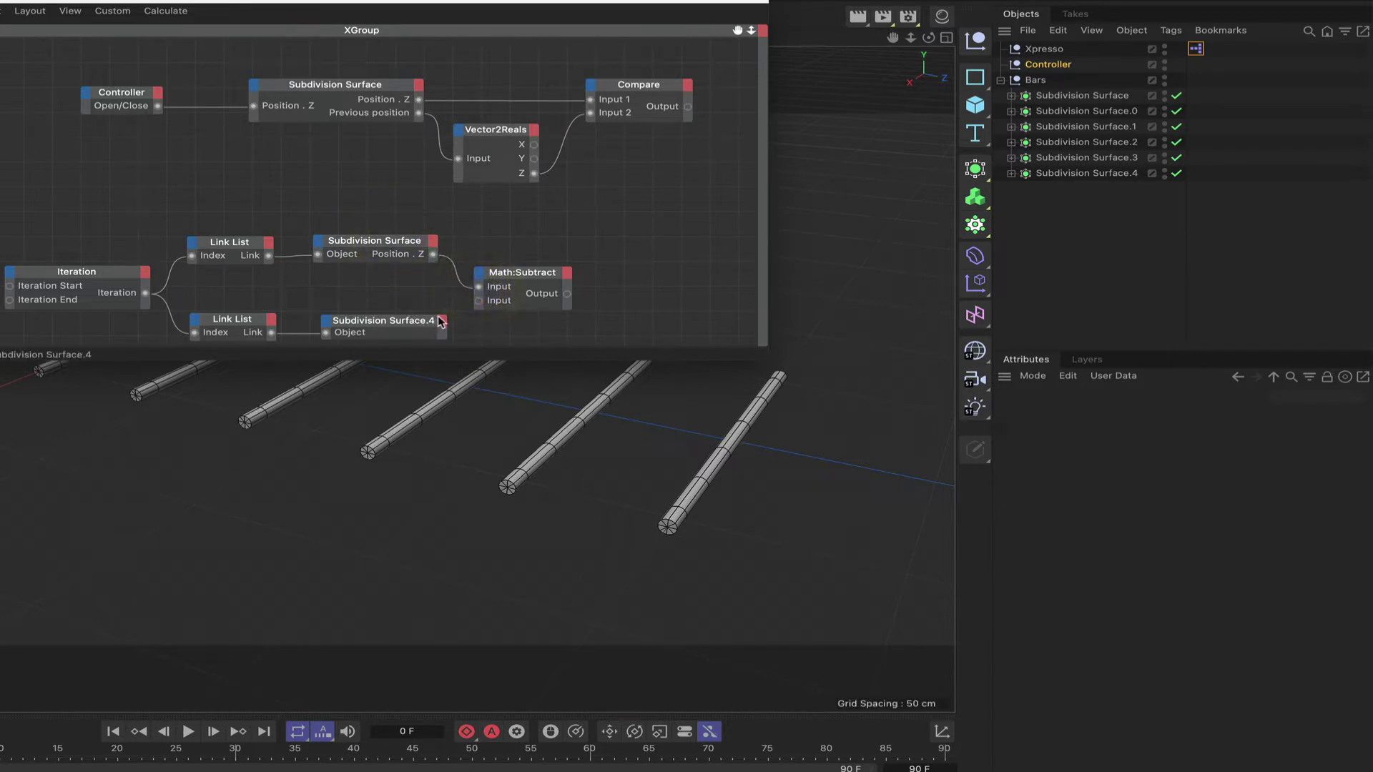
- Add a Position . Z output to the Subdivision Surface.4 node, connect it to the second Math:Subtract input, and align the Subdivision Surface node above it
click(442, 321)
mouse_move(473, 367)
mouse_move(623, 417)
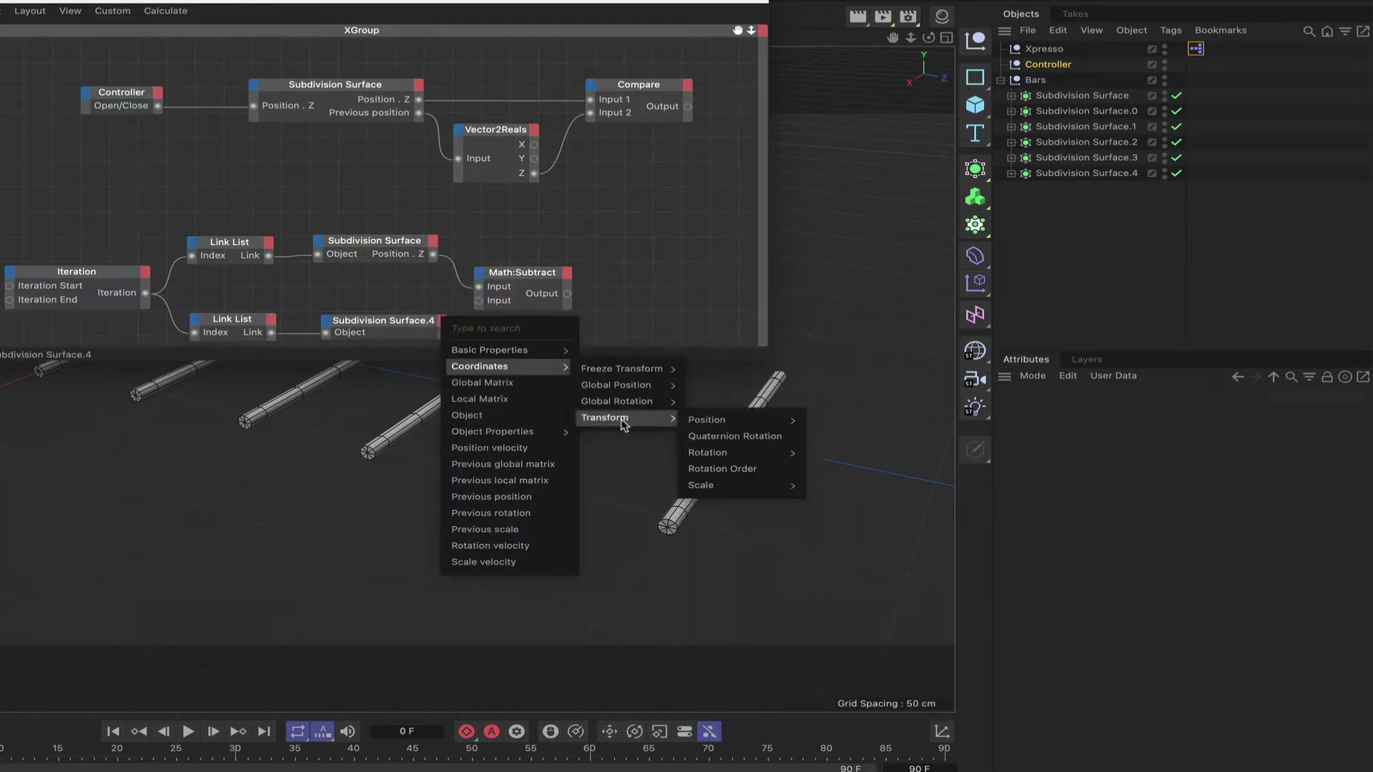
mouse_move(743, 420)
click(828, 469)
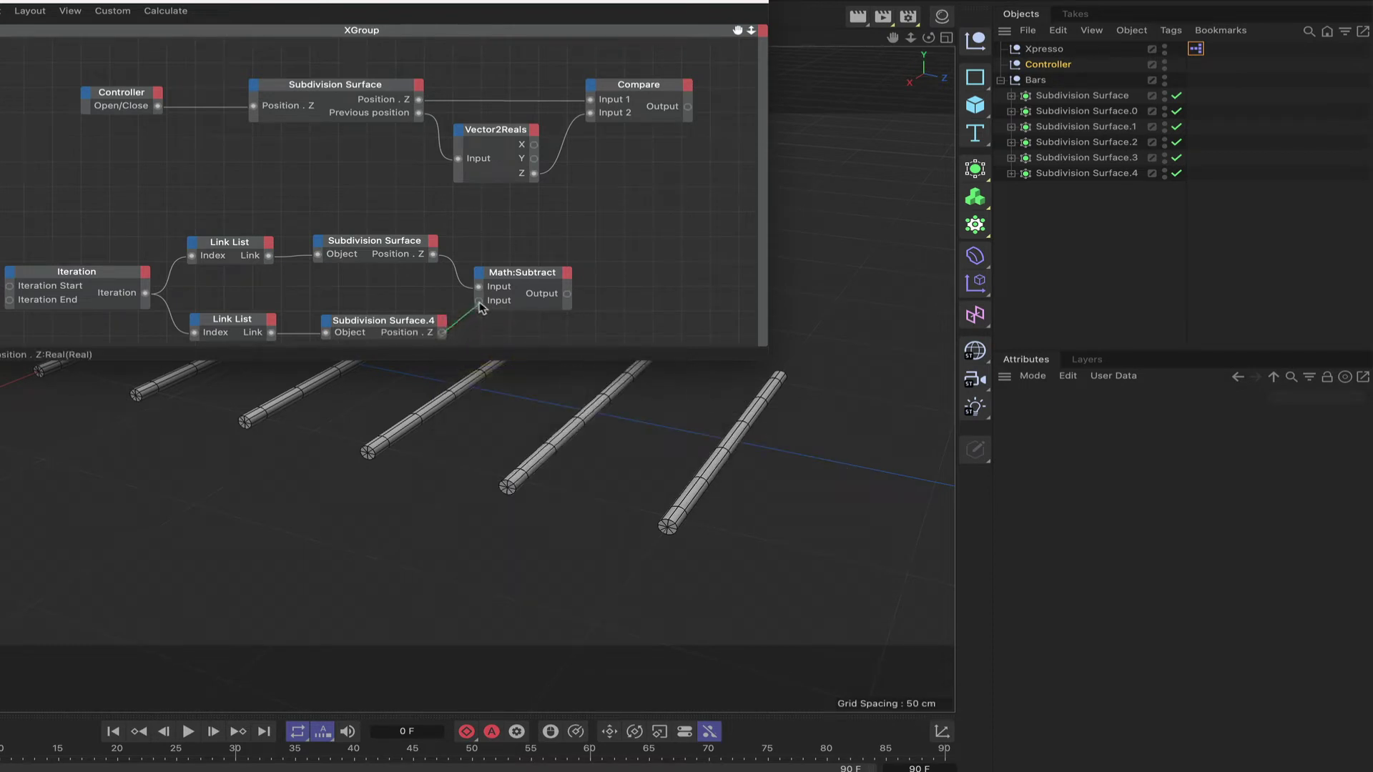
drag(479, 302, 479, 300)
drag(422, 245, 428, 244)
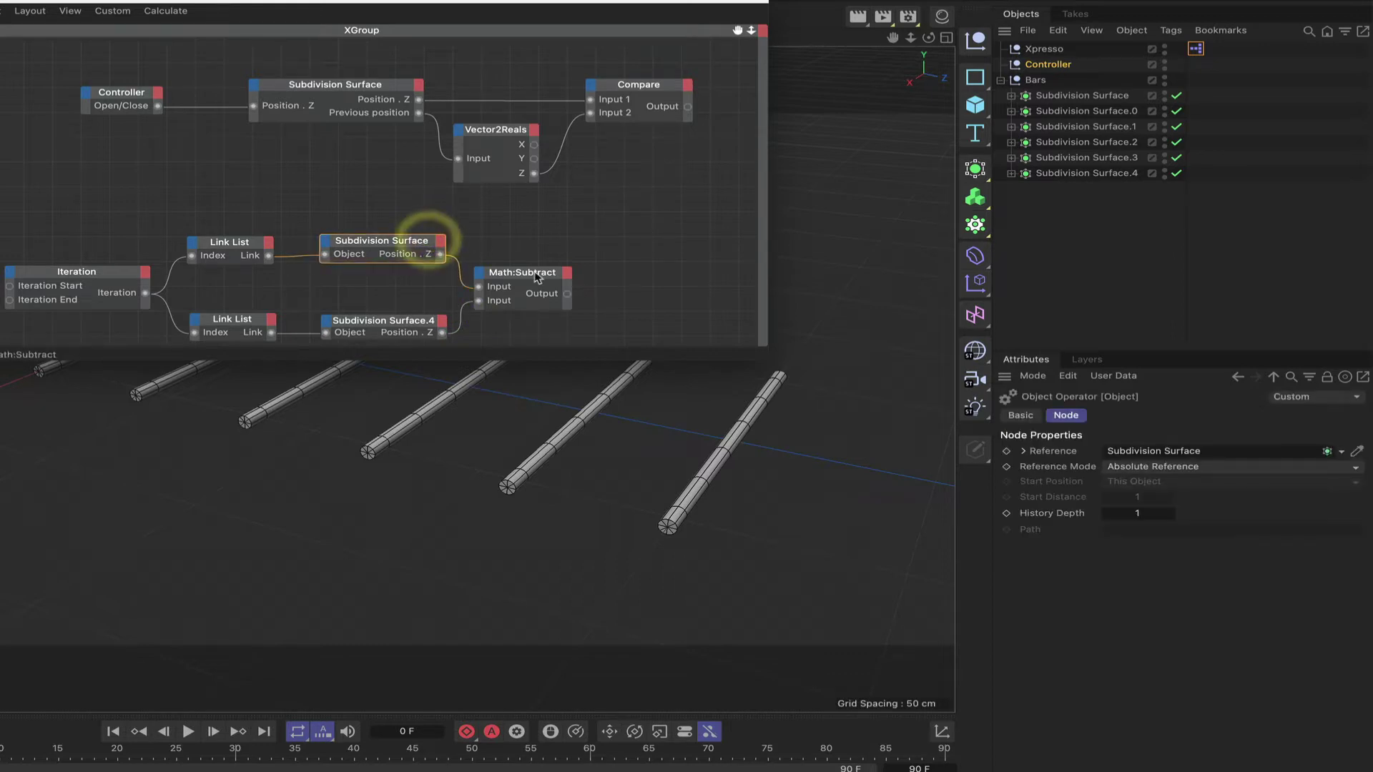
- Duplicate the Compare node twice, placing one copy above and one below the Math:Subtract node's output level
drag(738, 31, 29, 354)
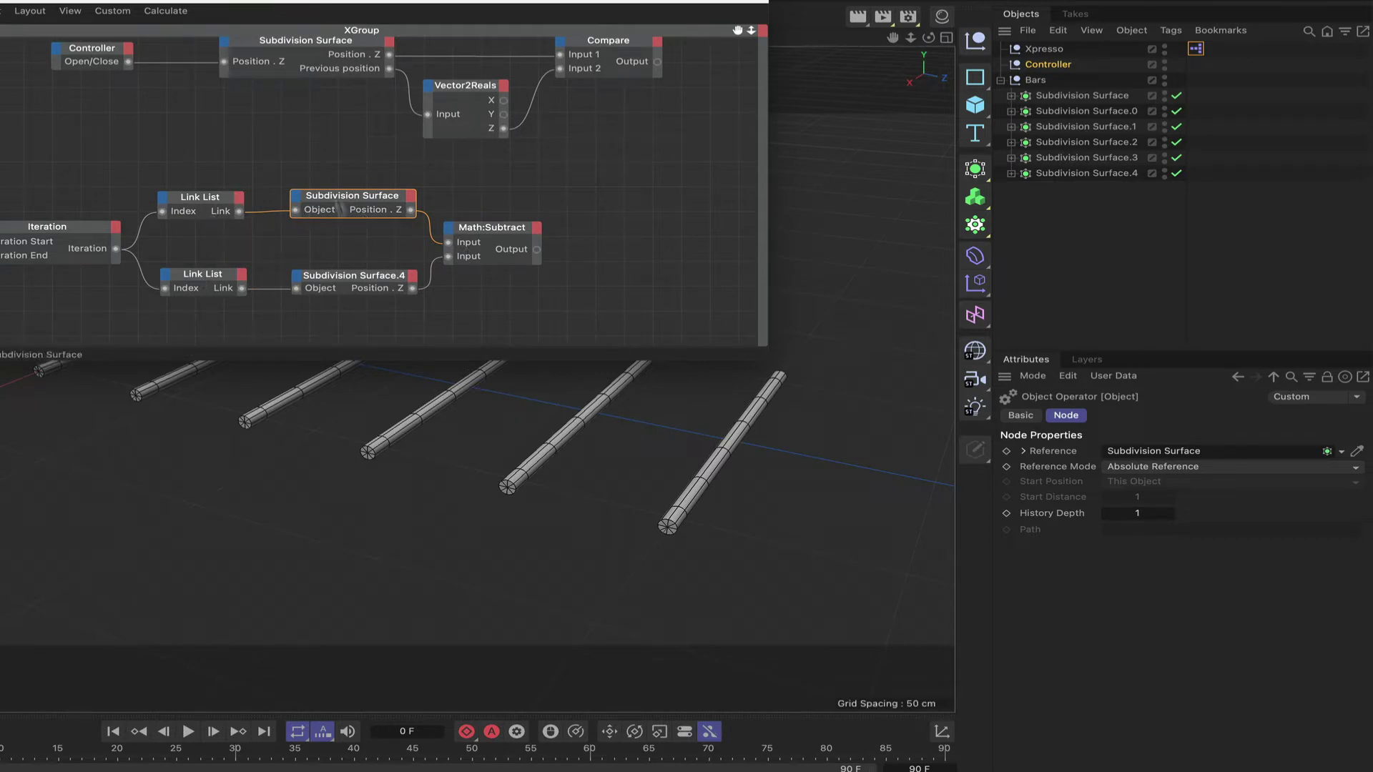
click(221, 205)
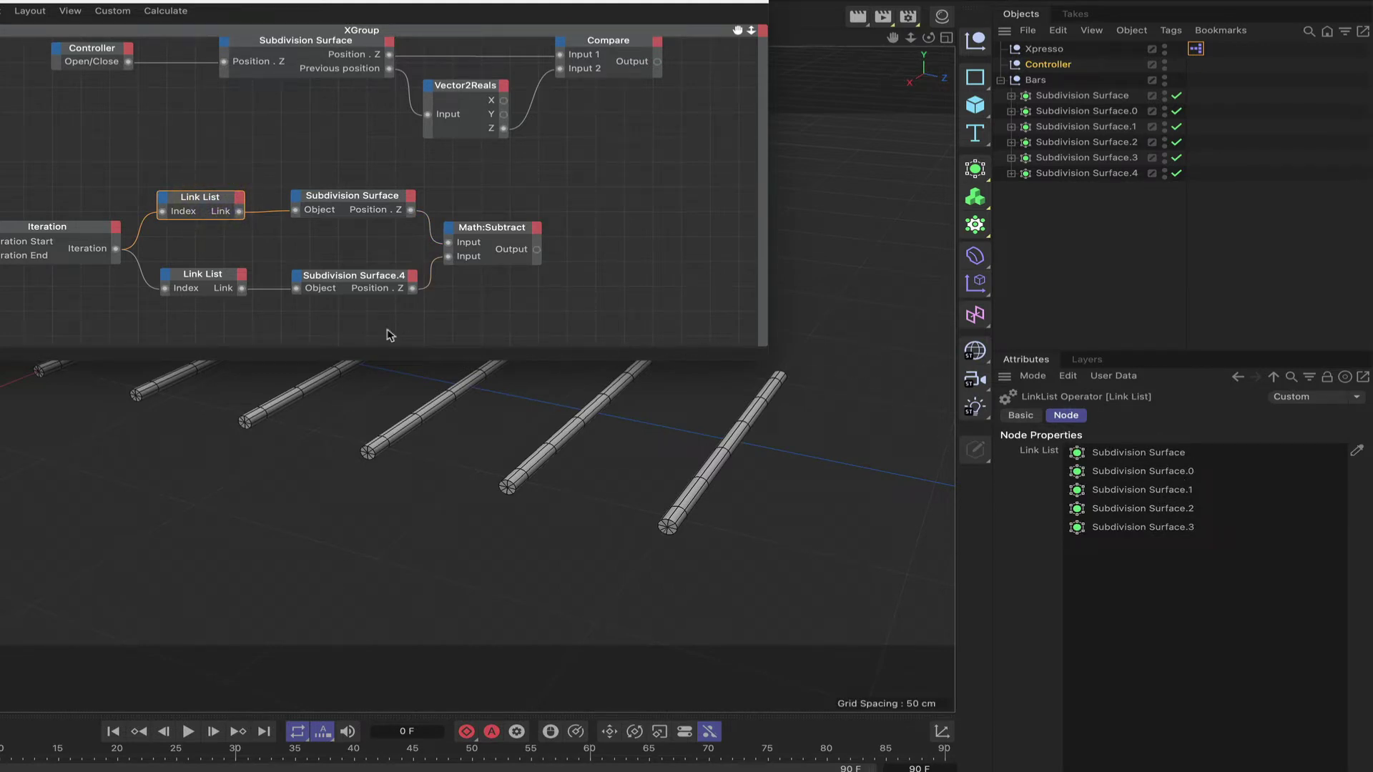
click(224, 277)
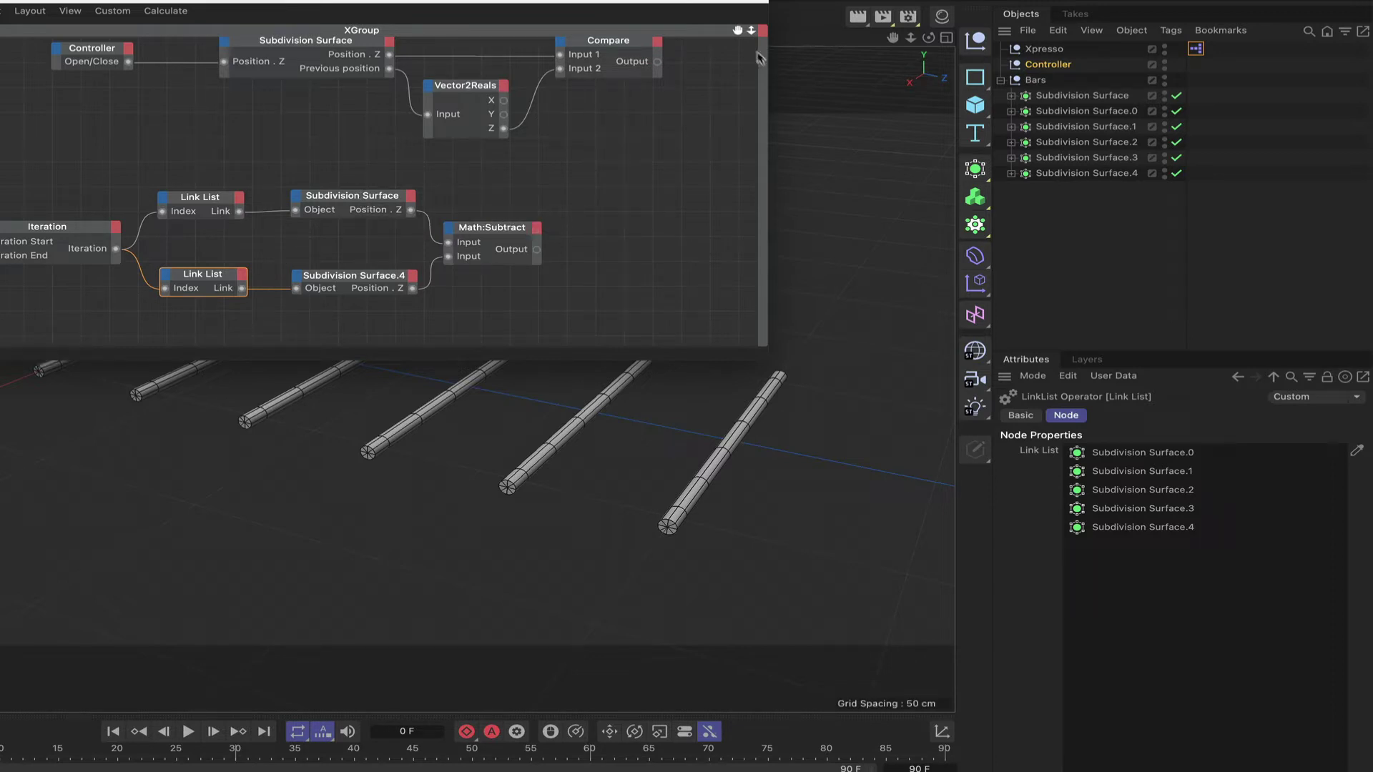
drag(741, 35, 583, 43)
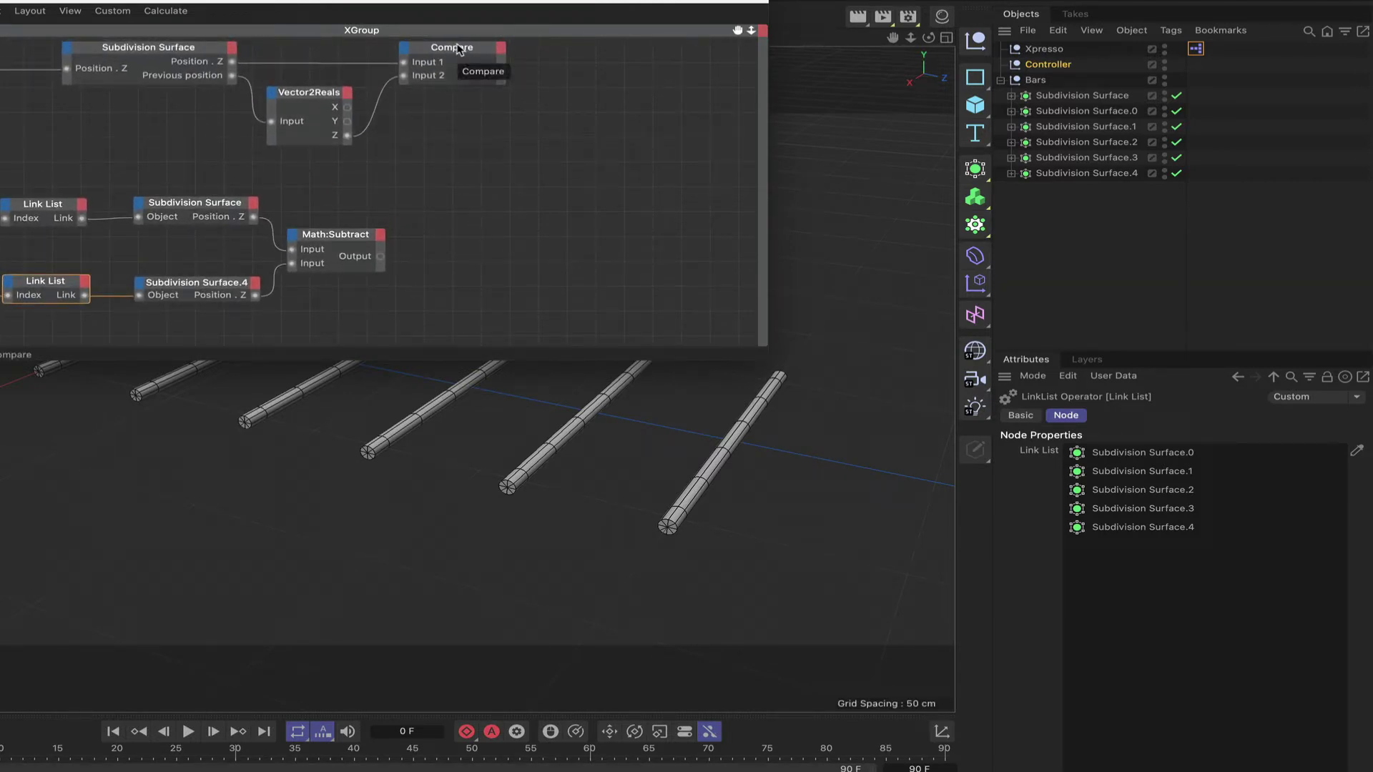
ctrl+drag(459, 49, 486, 293)
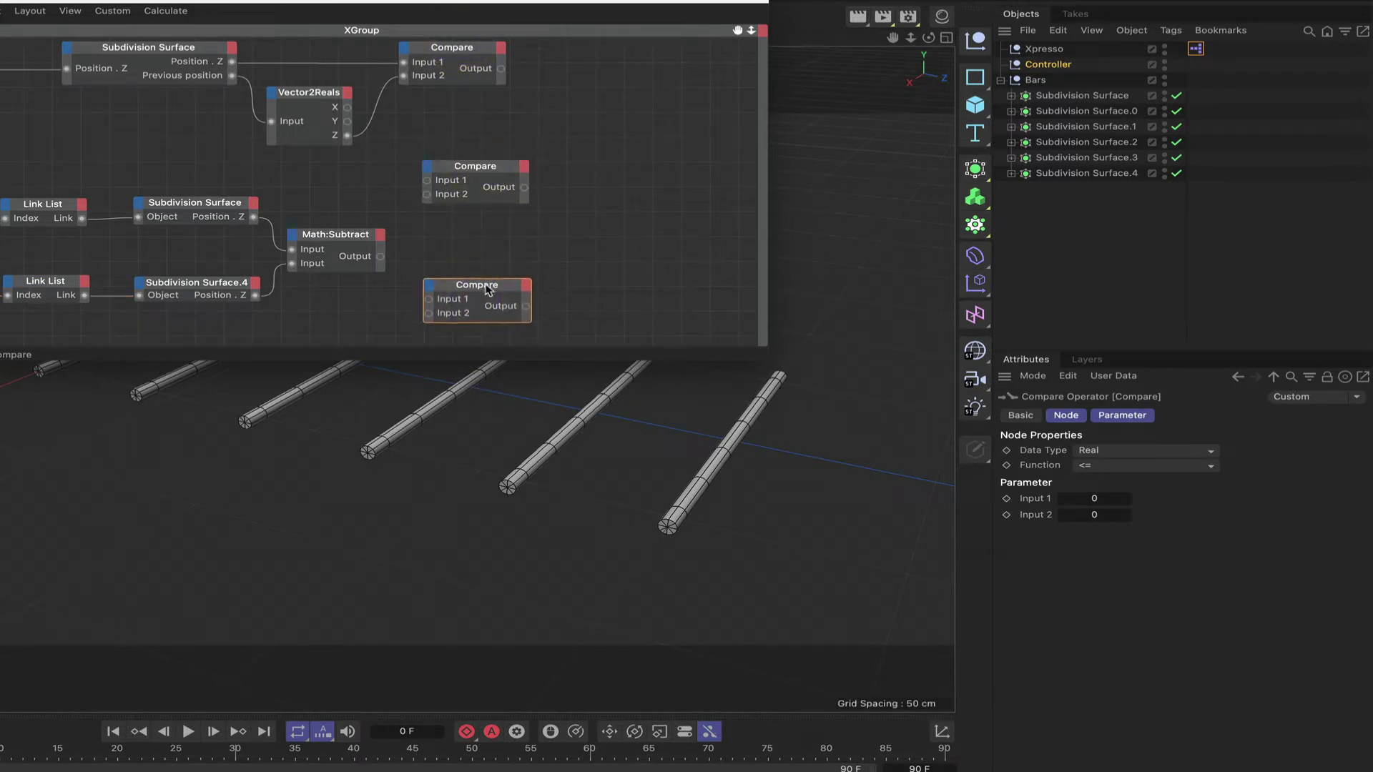
- Set the function of both copied Compare nodes to <
click(481, 161)
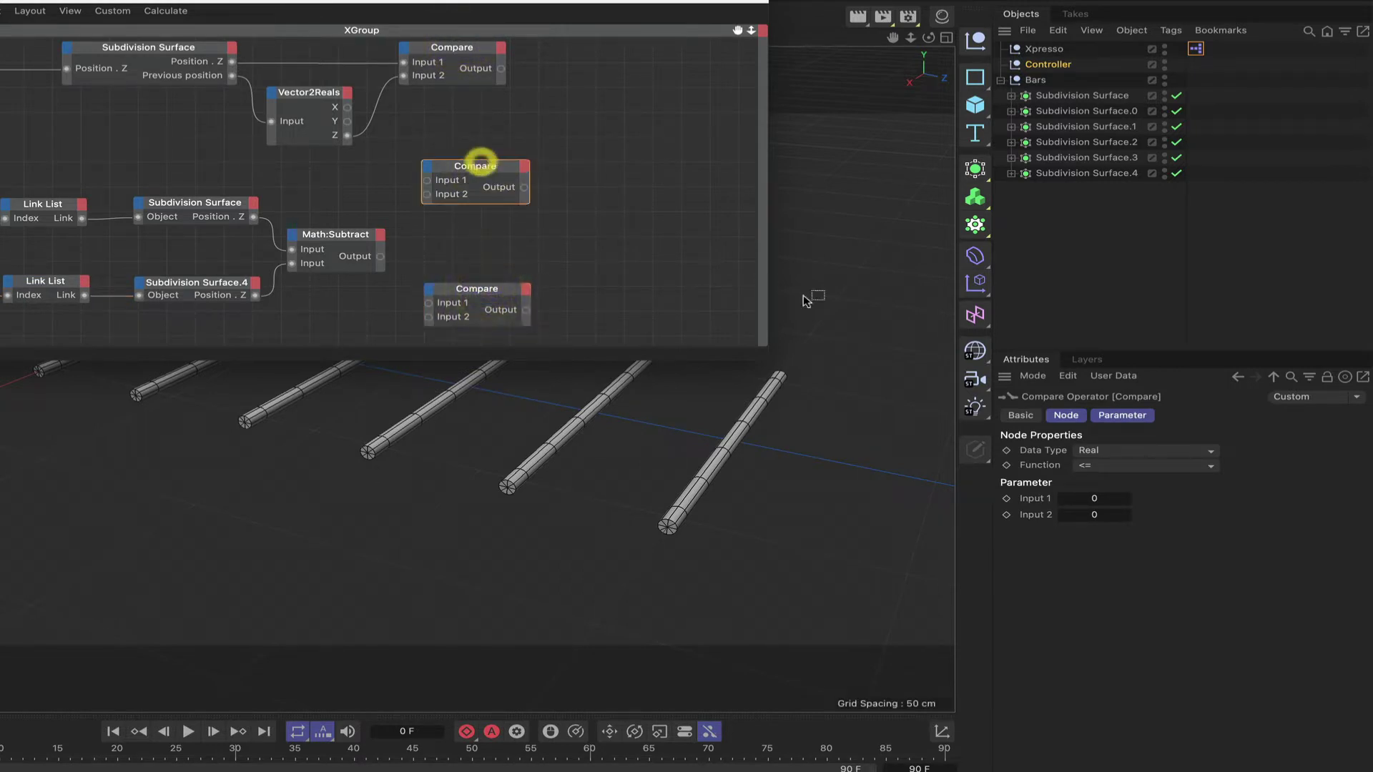
click(1115, 465)
click(1110, 502)
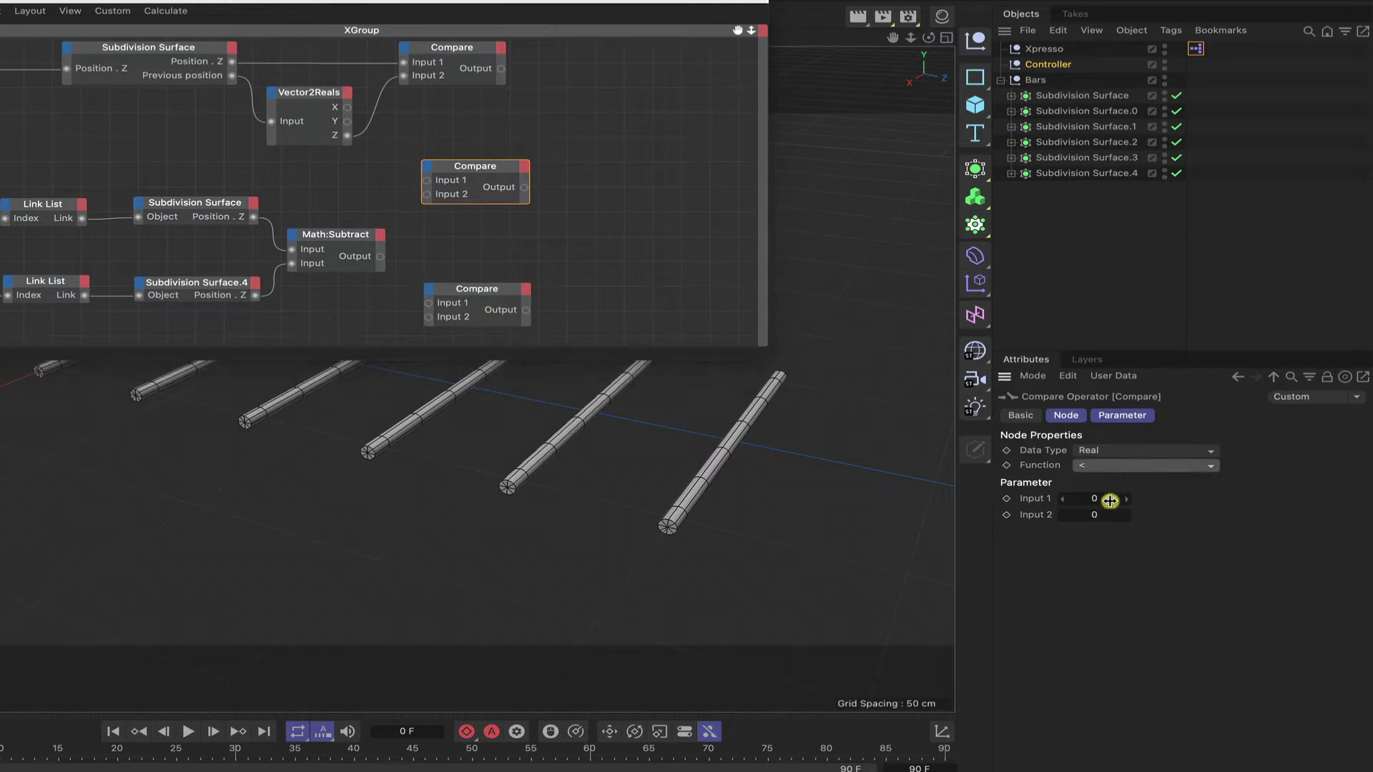
click(475, 293)
click(1111, 469)
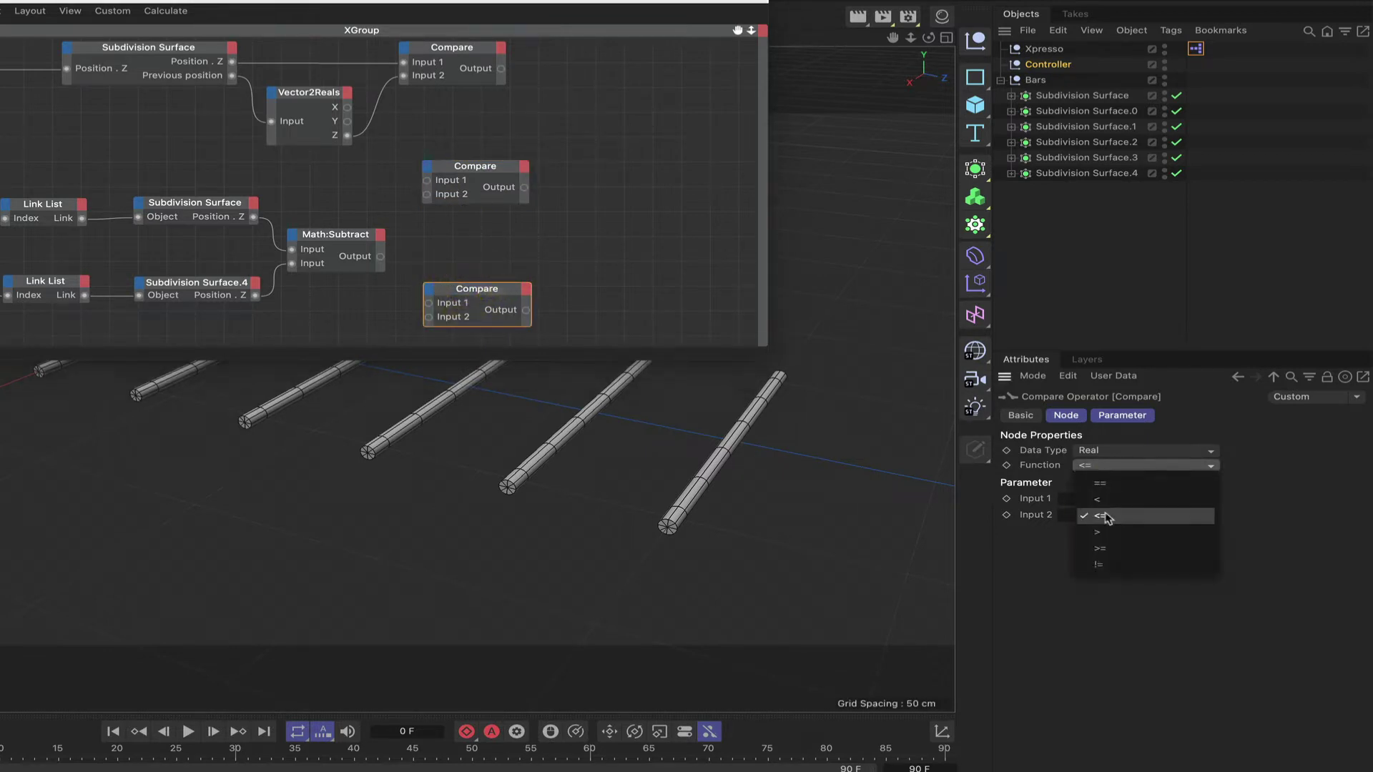
click(1111, 503)
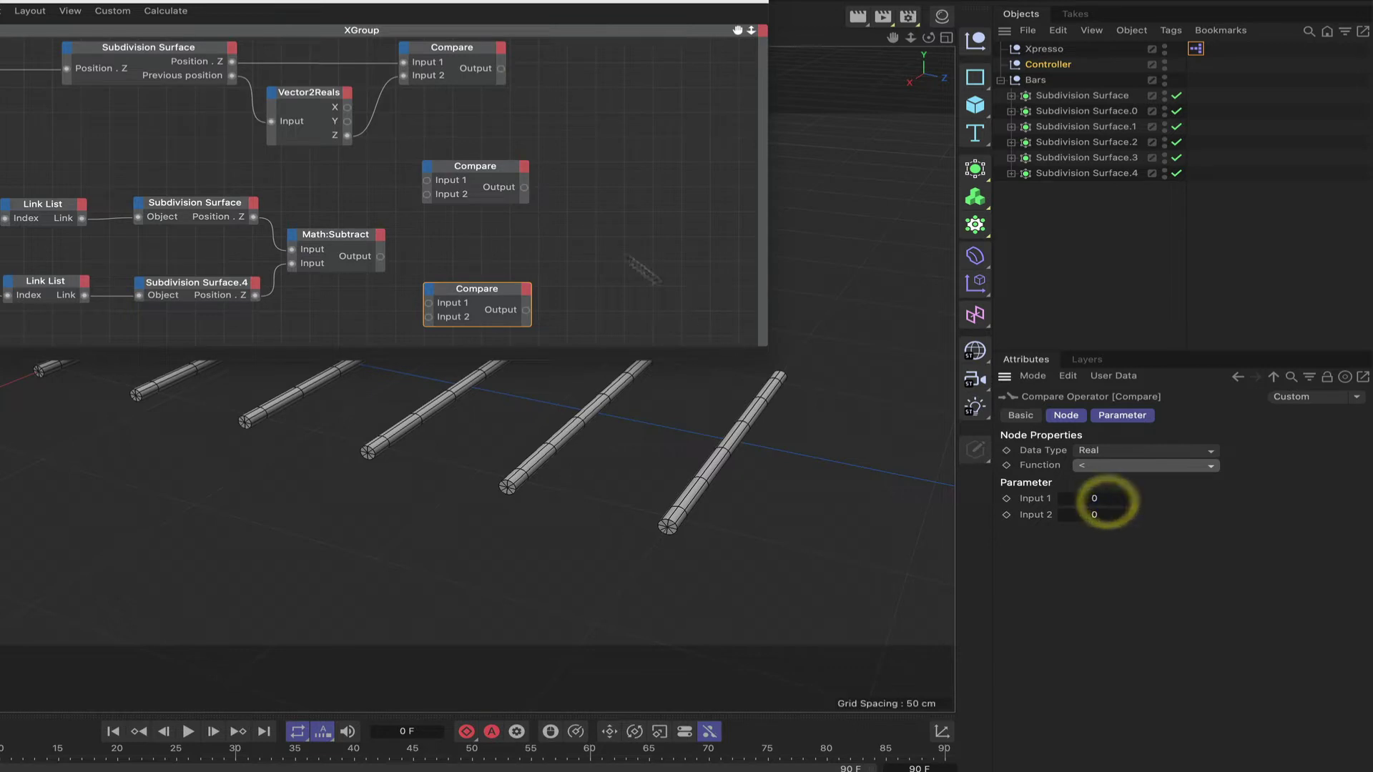
- Connect the Math:Subtract output to Input 1 of both copied Compare nodes
click(494, 167)
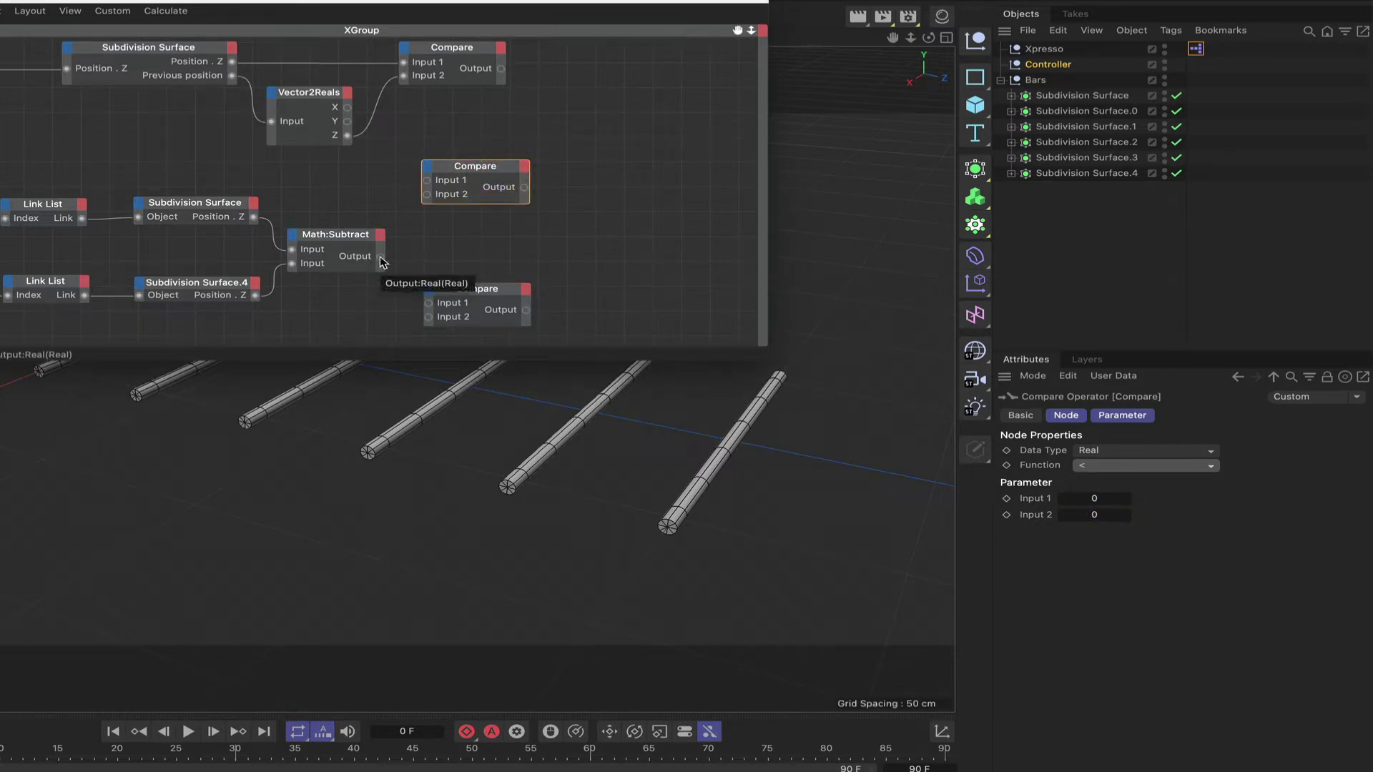
drag(381, 256, 393, 249)
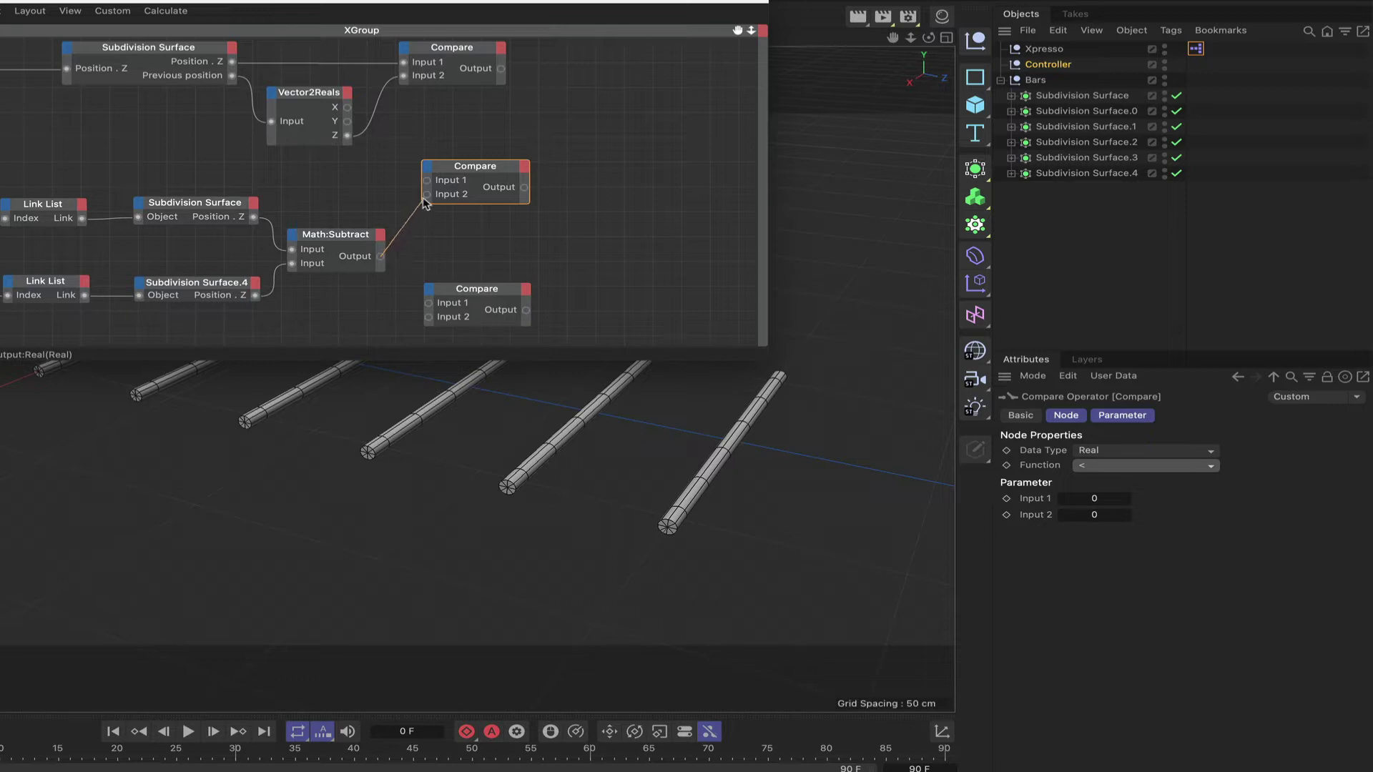
drag(423, 203, 427, 180)
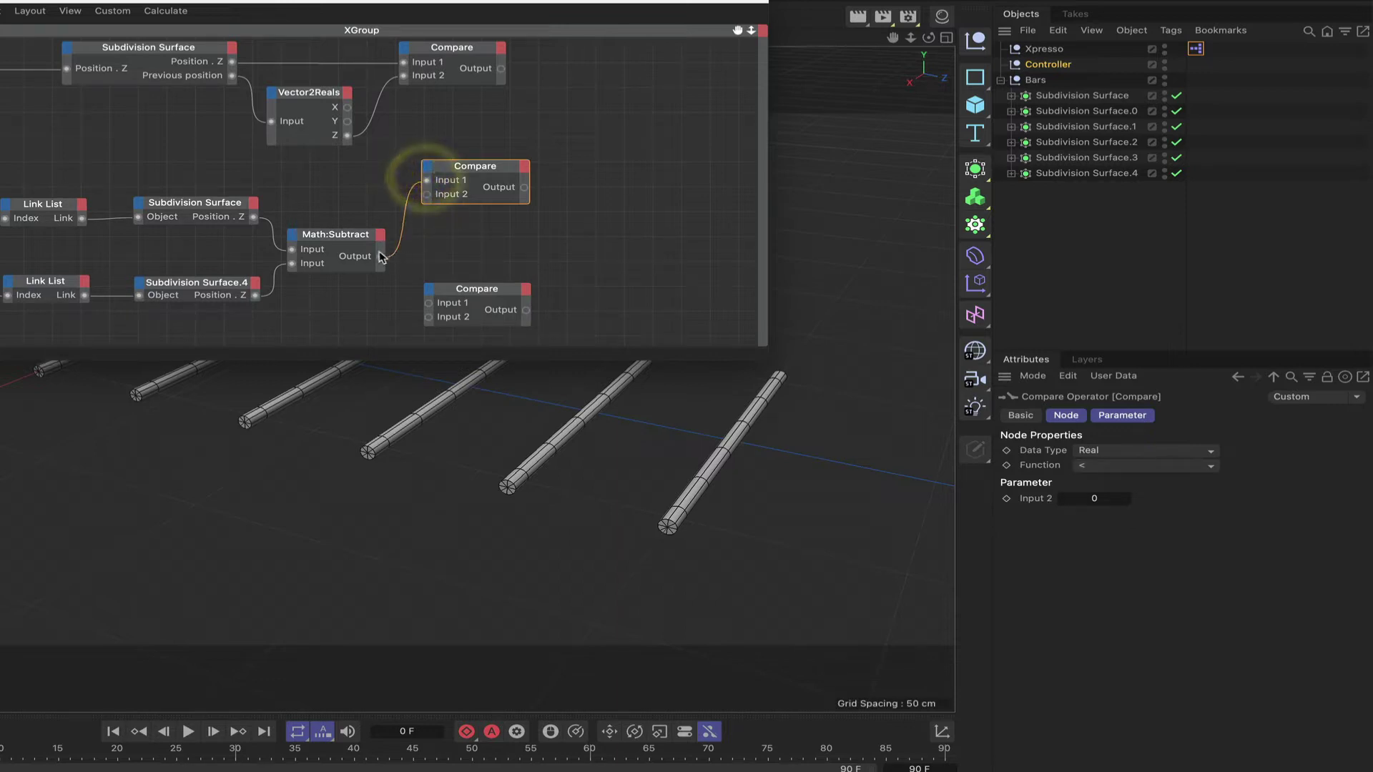
drag(430, 308, 428, 302)
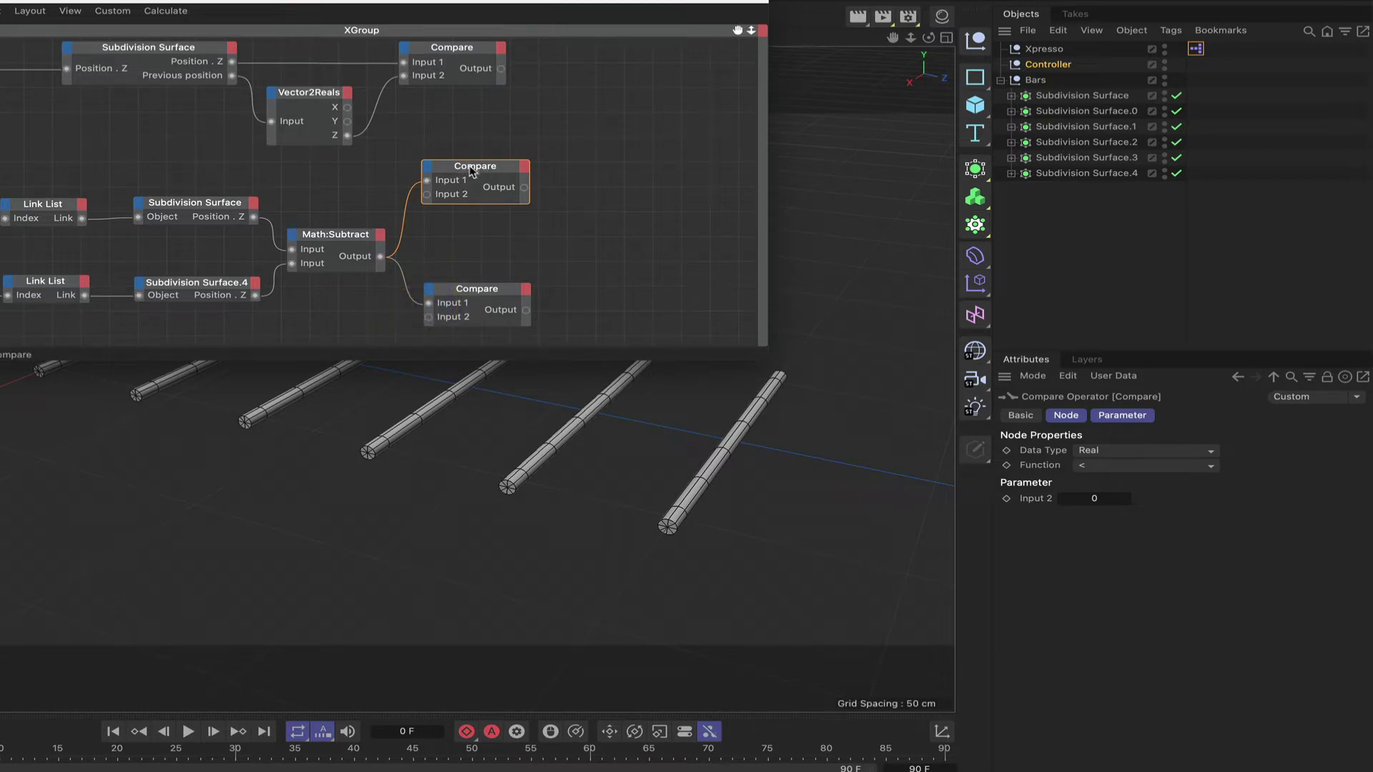
- Set Input 2 to 40 on the upper copied Compare node and to 10 on the lower one
double_click(1097, 500)
text(40)
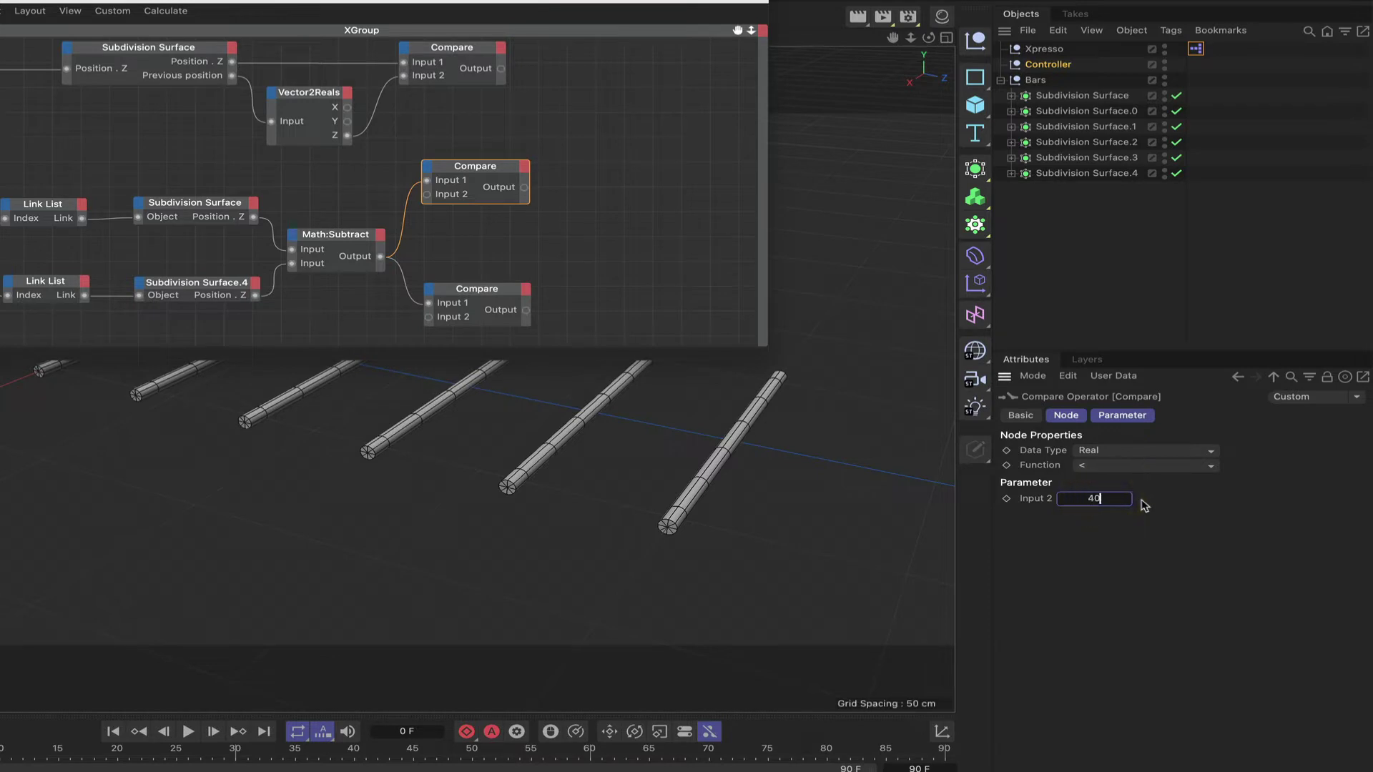
click(478, 291)
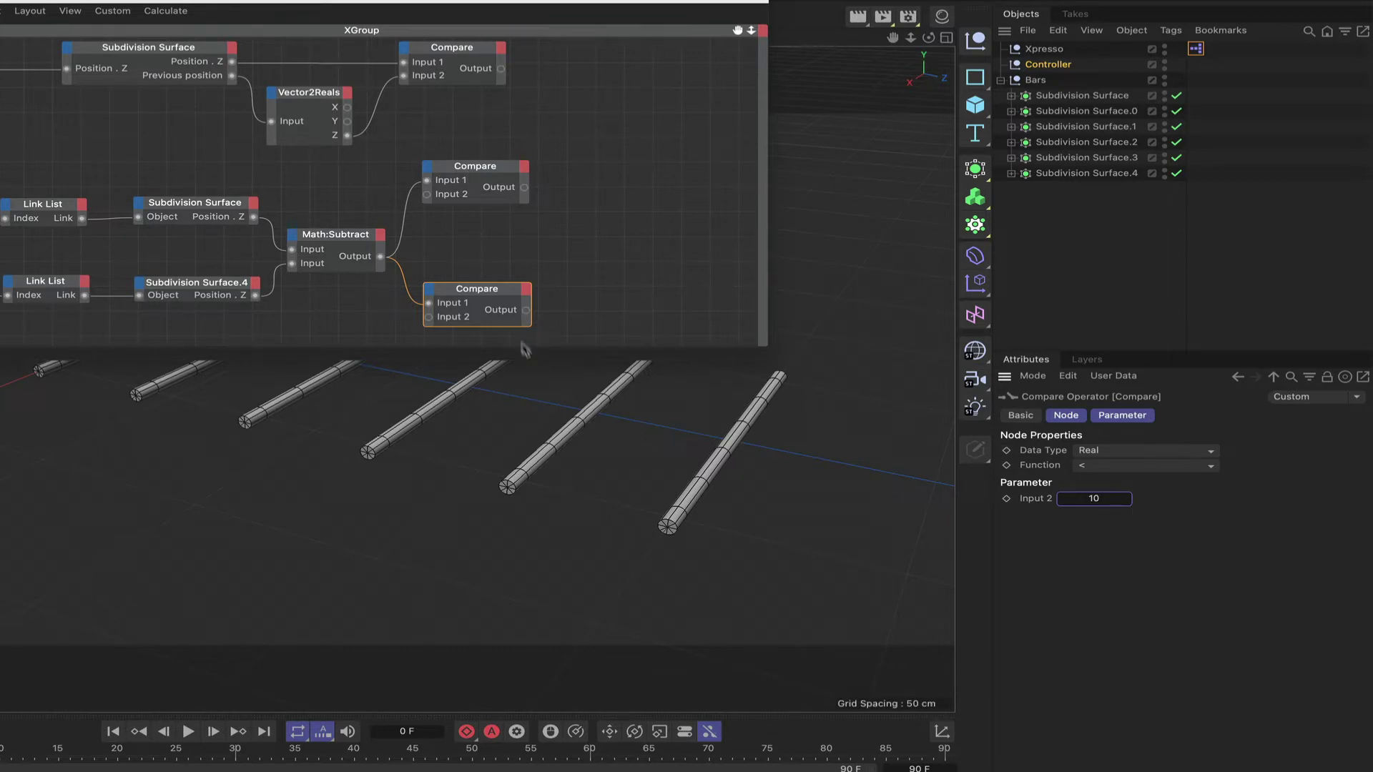
drag(486, 298, 534, 399)
drag(717, 462, 536, 495)
drag(585, 419, 492, 294)
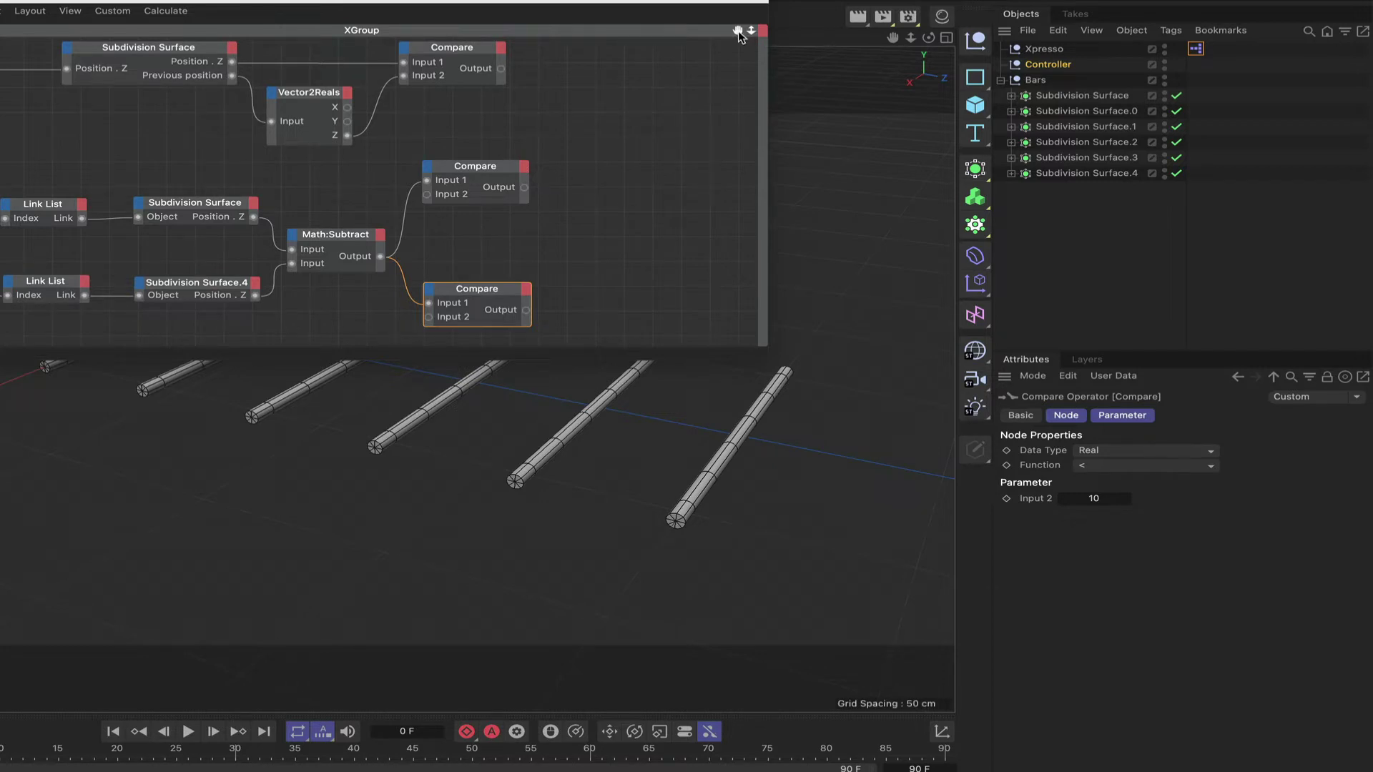
- Duplicate the Math:Subtract node twice, placing one copy beside each of the two copied Compare nodes
drag(739, 32, 682, 18)
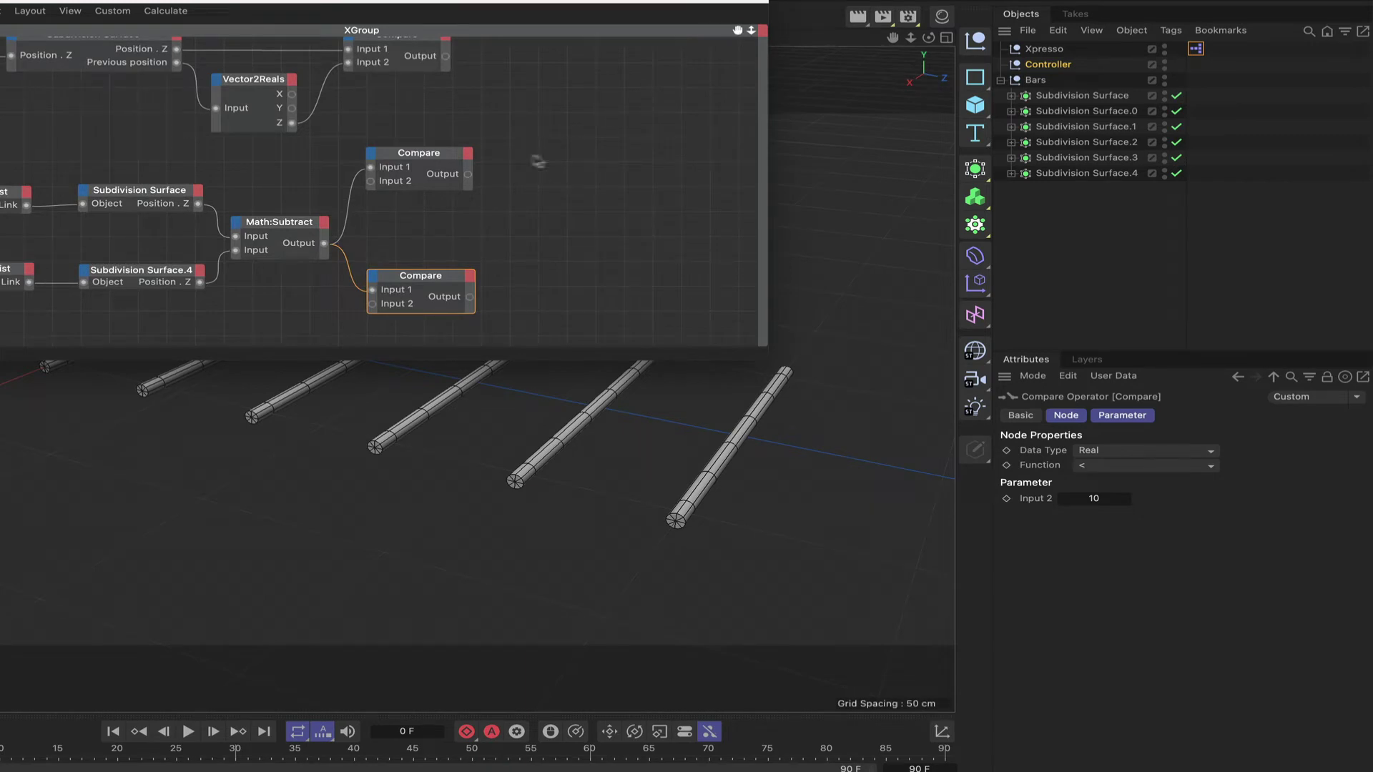
ctrl+drag(286, 227, 592, 279)
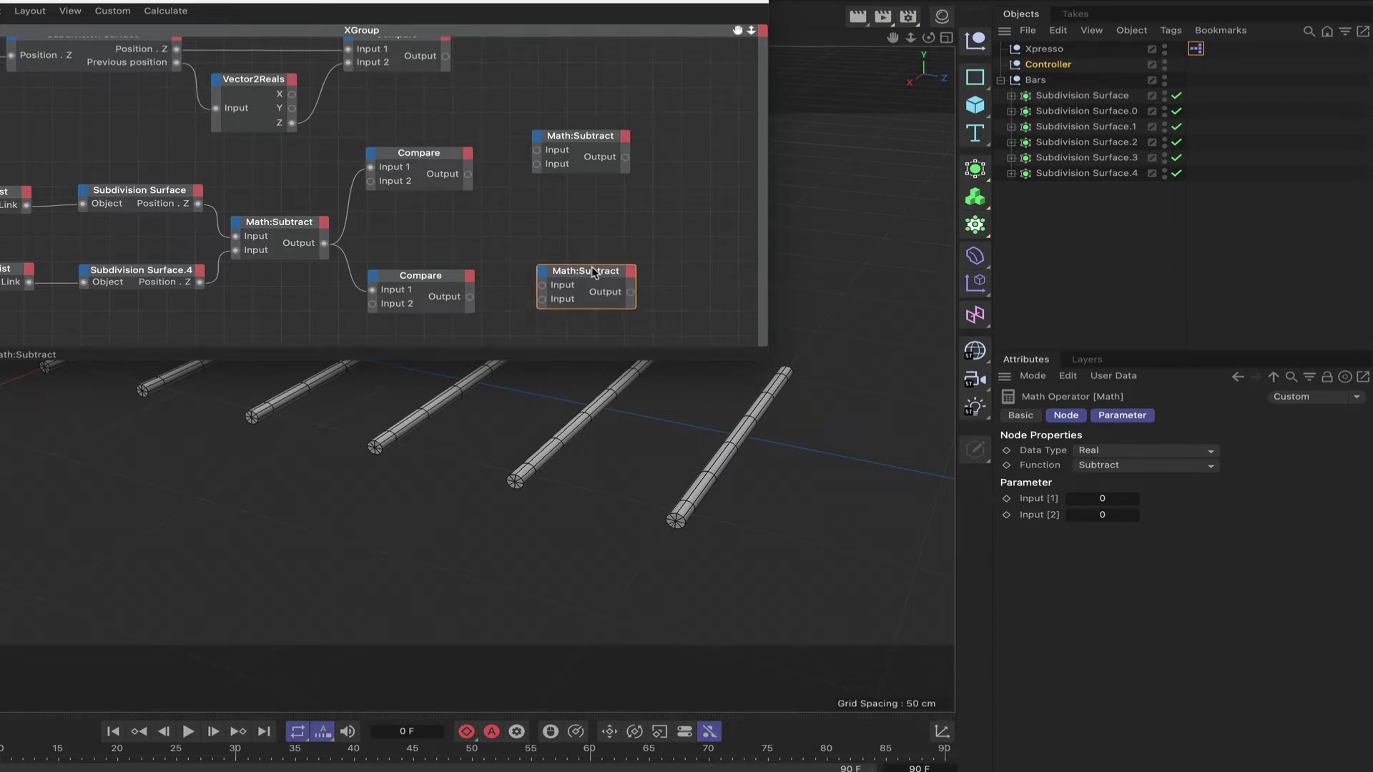
drag(593, 276, 592, 271)
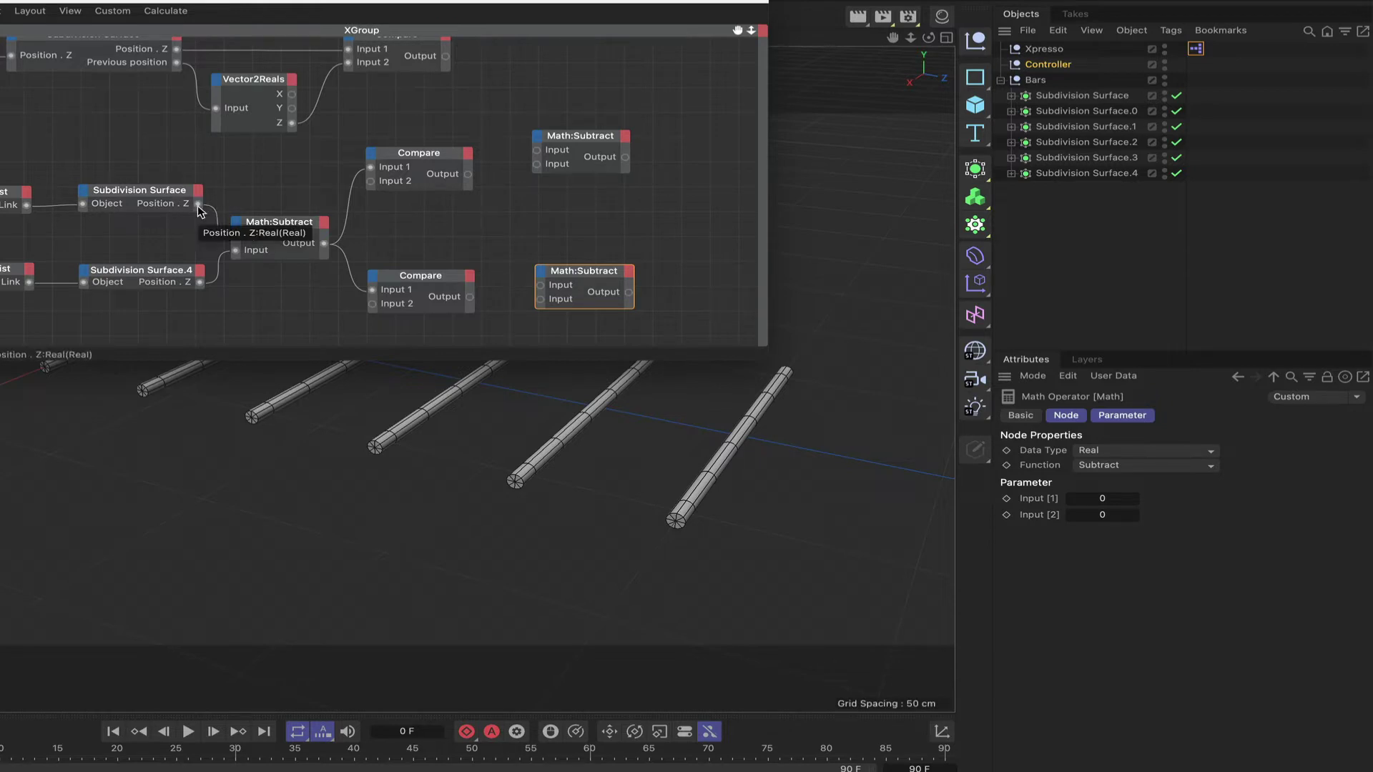
- Feed the upper Subdivision Surface's Position . Z into both copied Math:Subtract nodes and set their Input [2] to 40 (upper) and 10 (lower)
drag(198, 206, 537, 151)
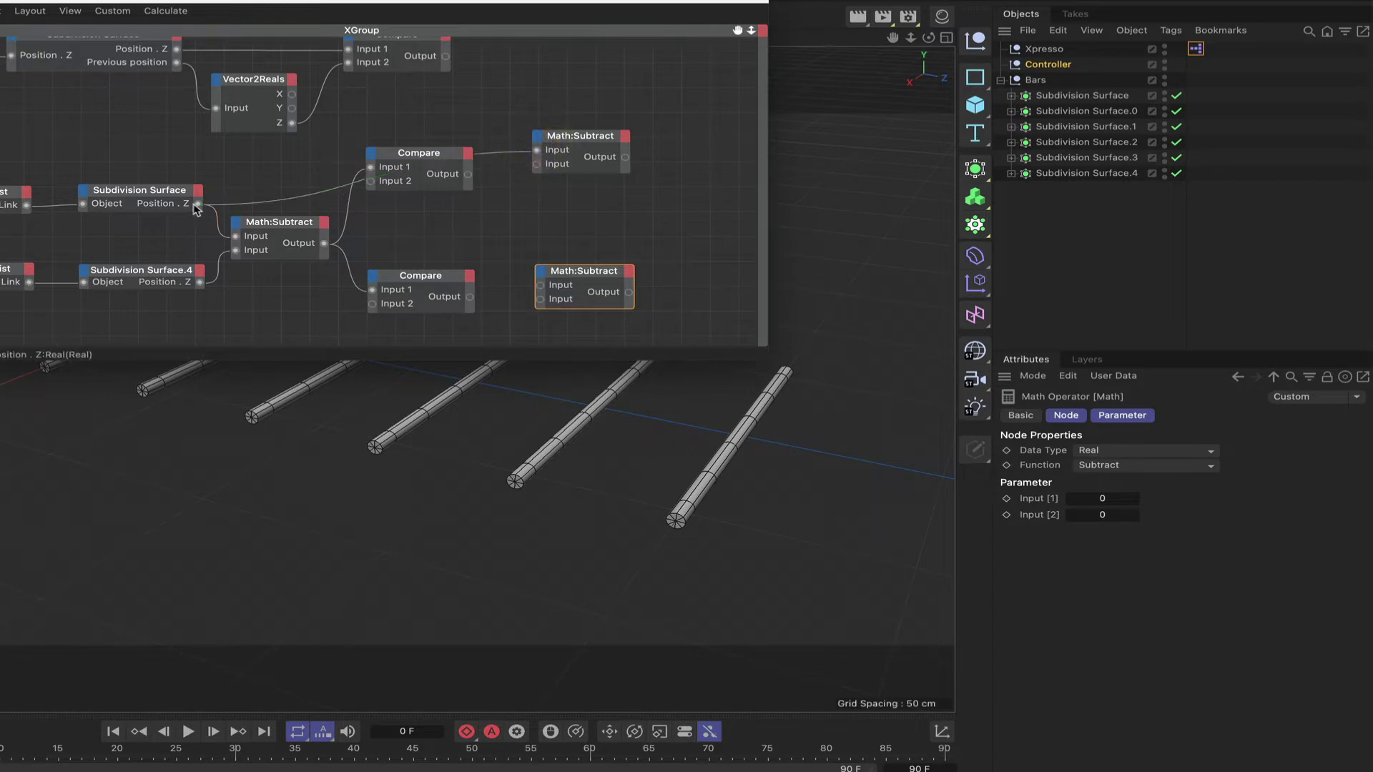
drag(198, 205, 593, 276)
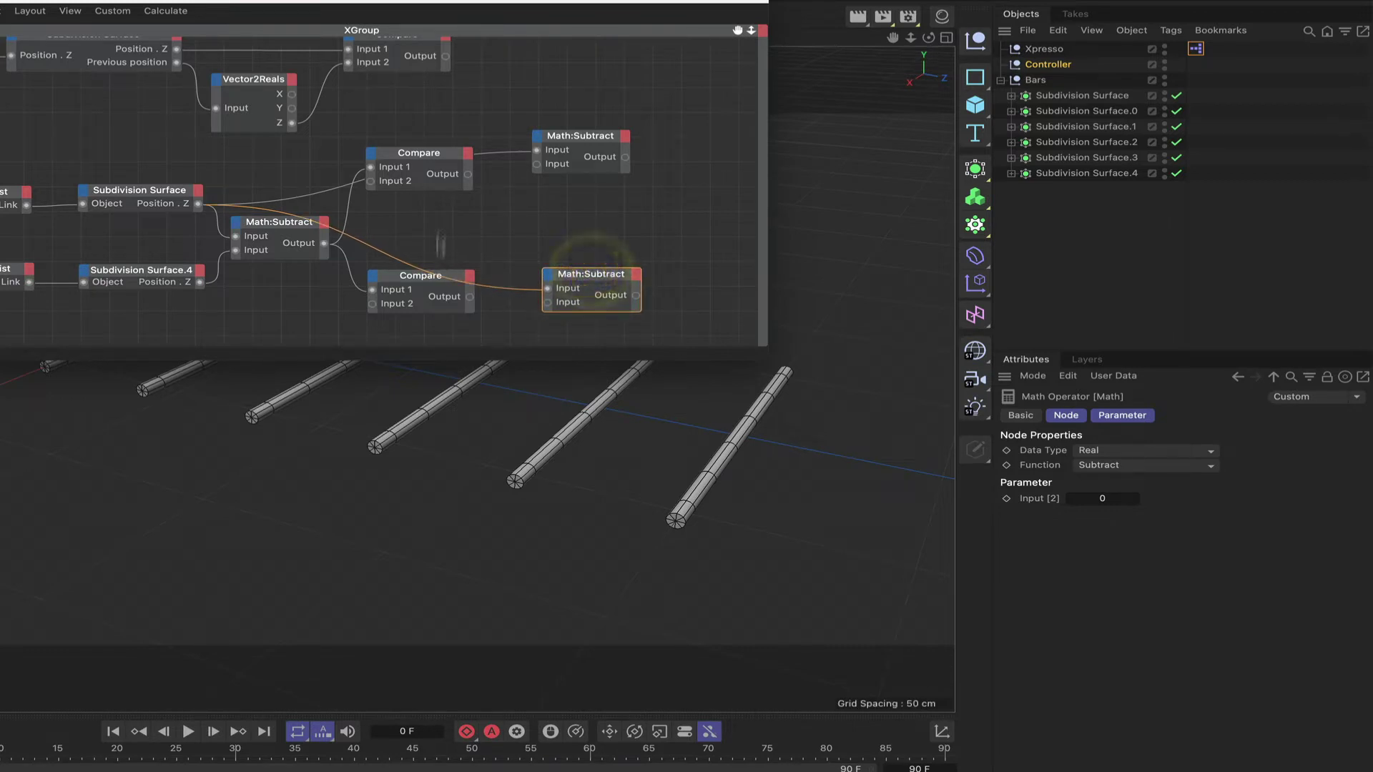
click(591, 135)
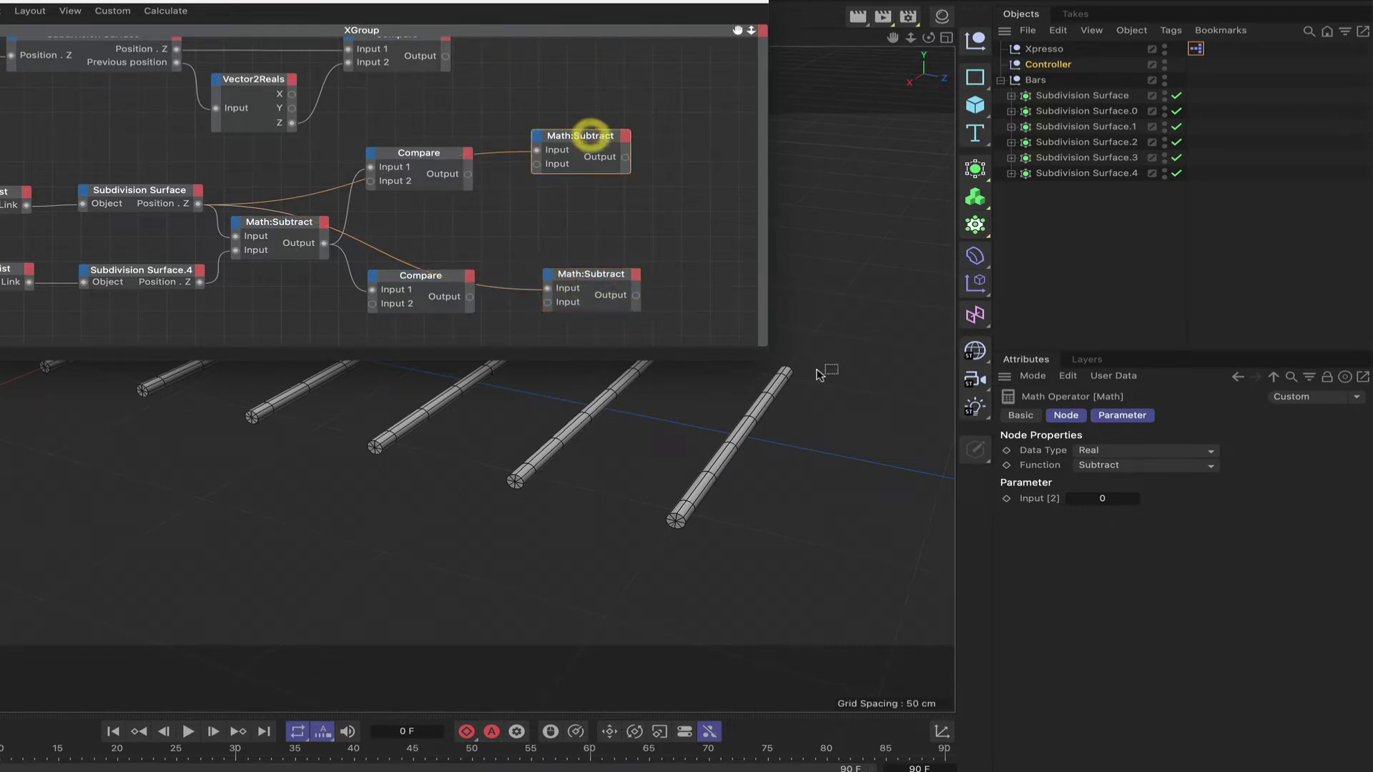
click(1102, 498)
text(40)
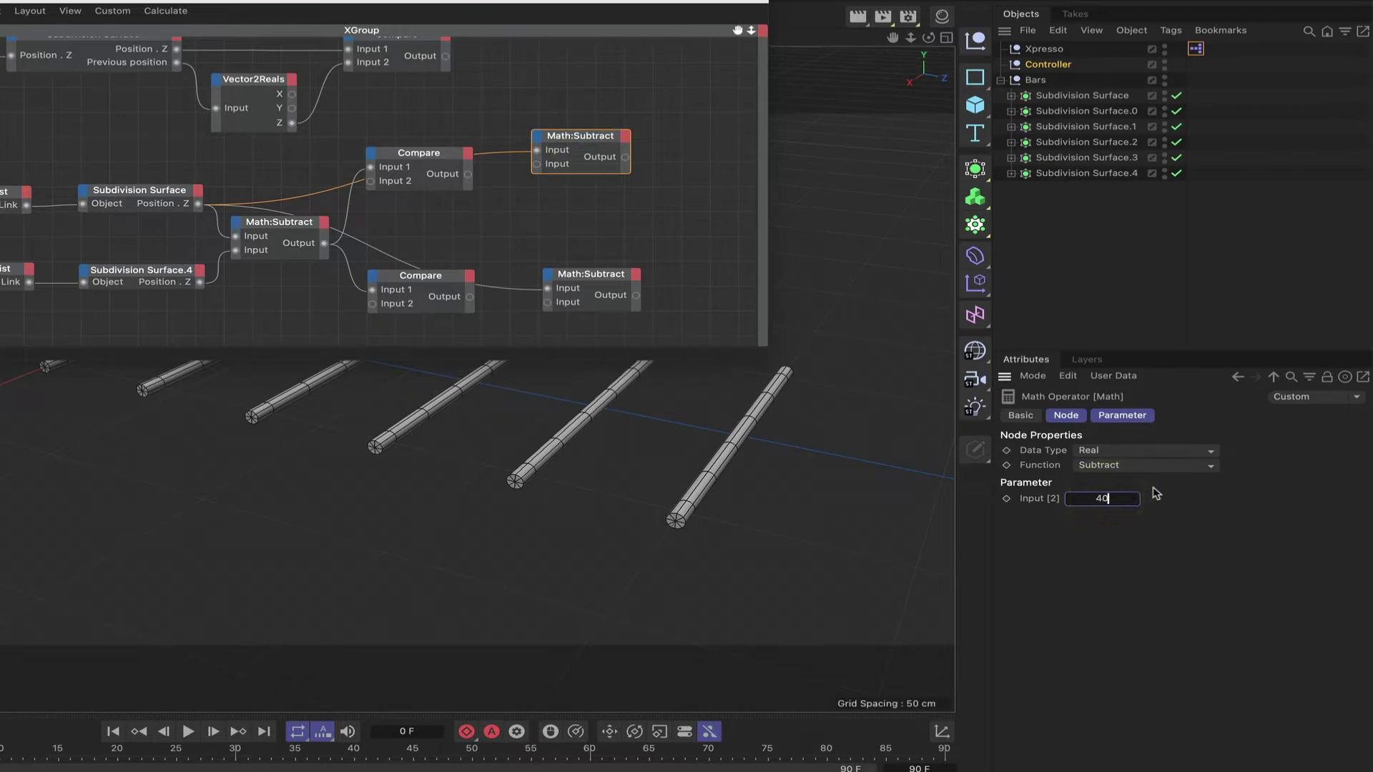
click(598, 281)
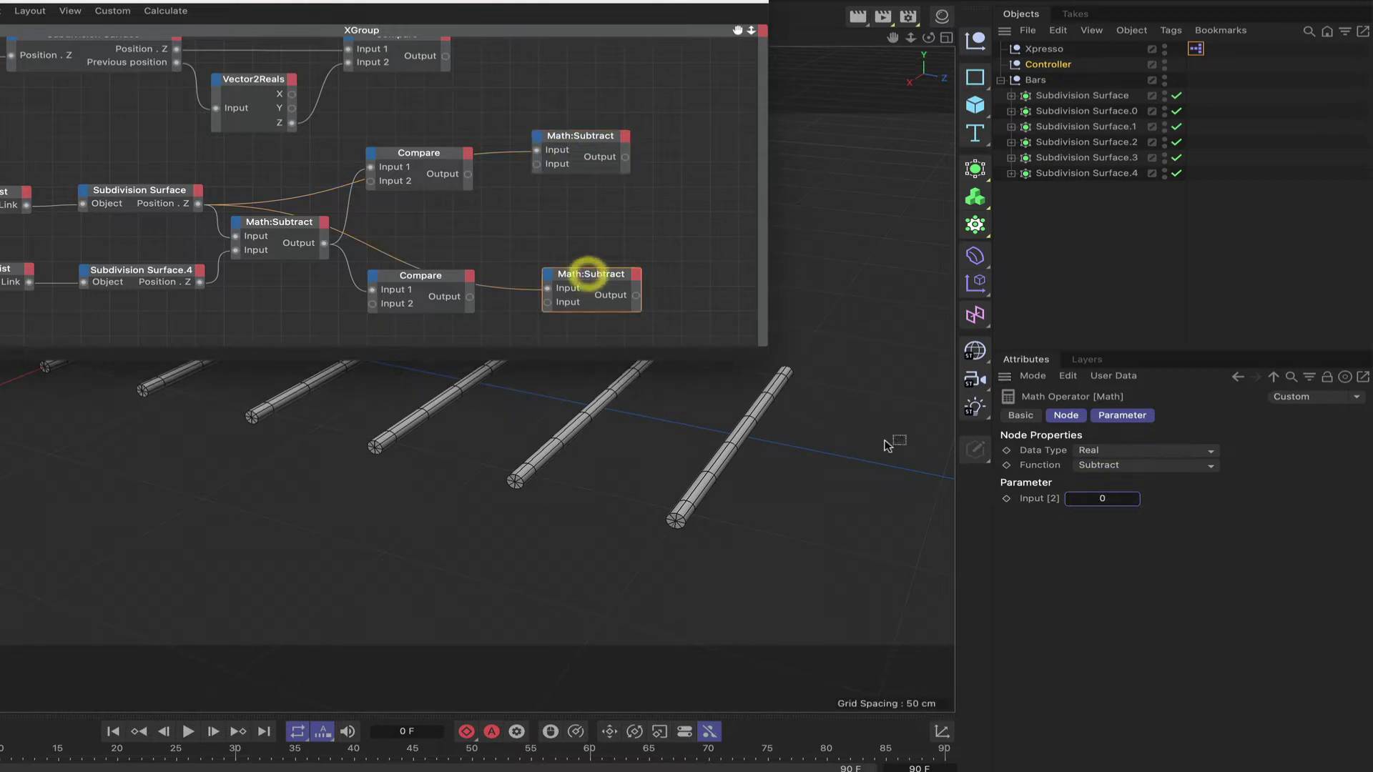
click(1108, 499)
text(10)
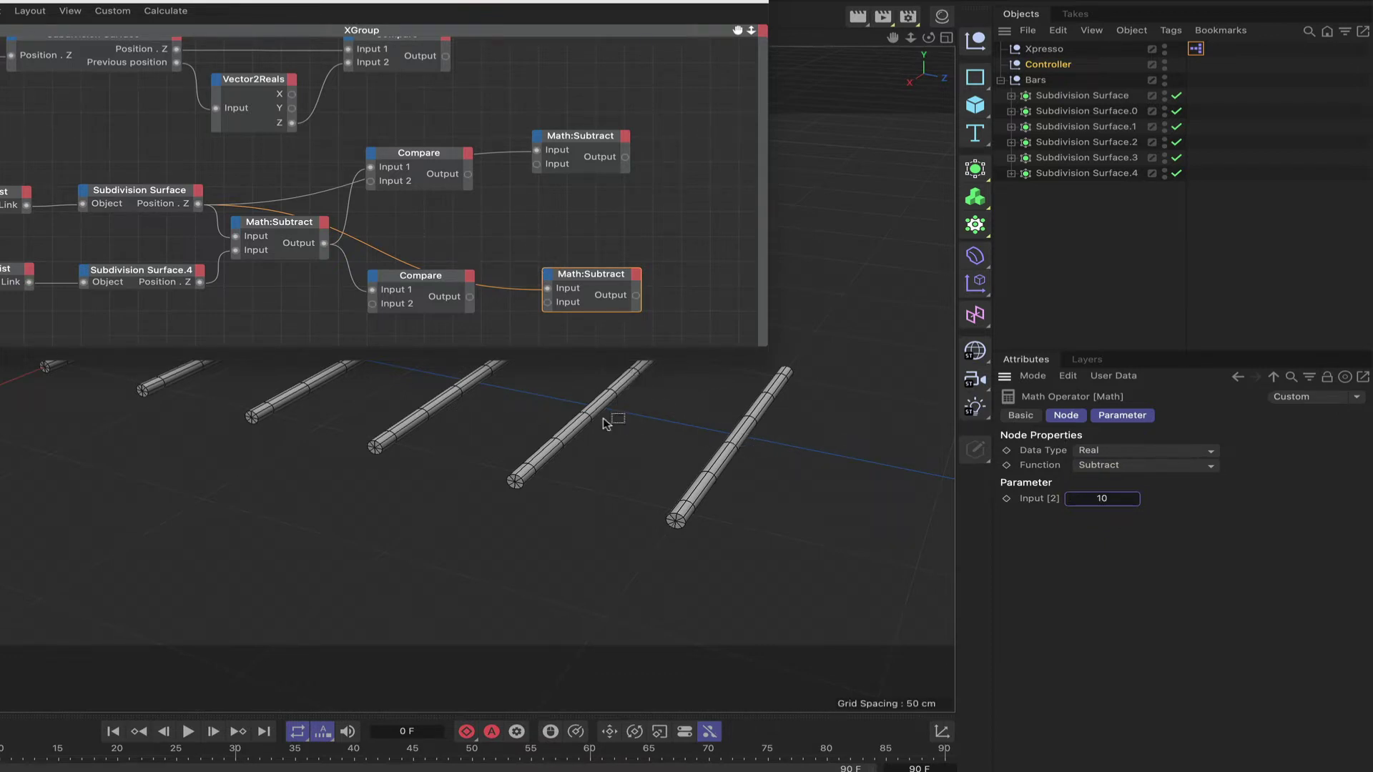
click(579, 415)
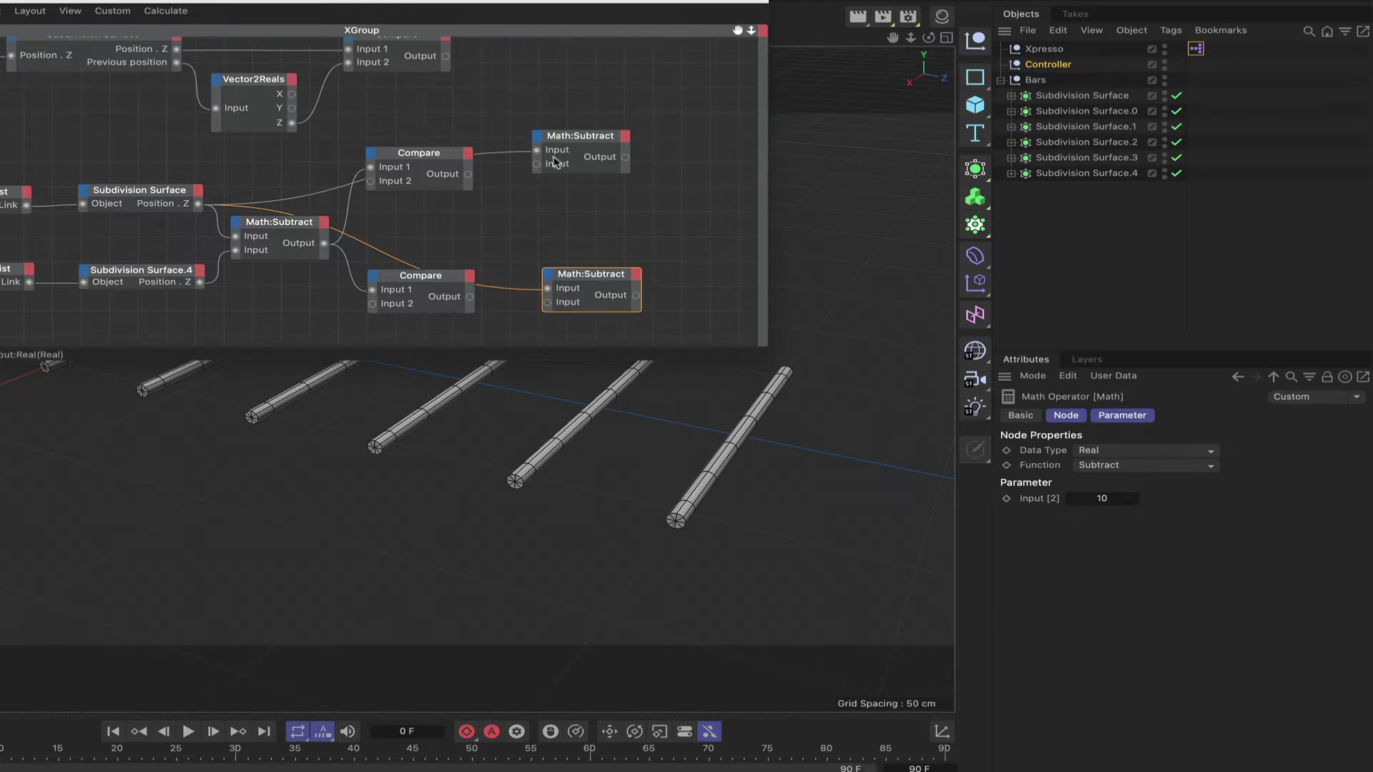
- Add a Condition node beside the upper copied Math:Subtract node and a second one beside the lower copy
drag(739, 31, 626, 8)
drag(759, 357, 1204, 521)
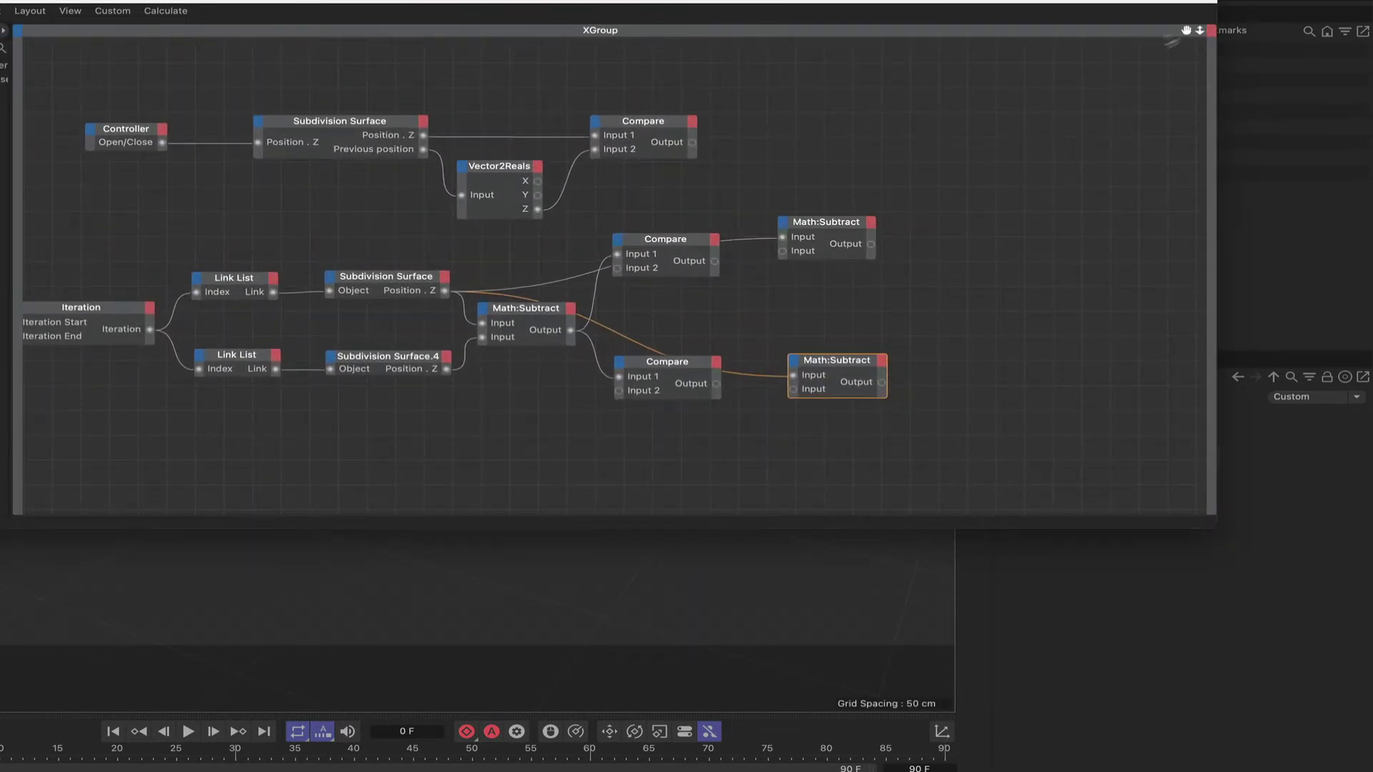
right_click(925, 241)
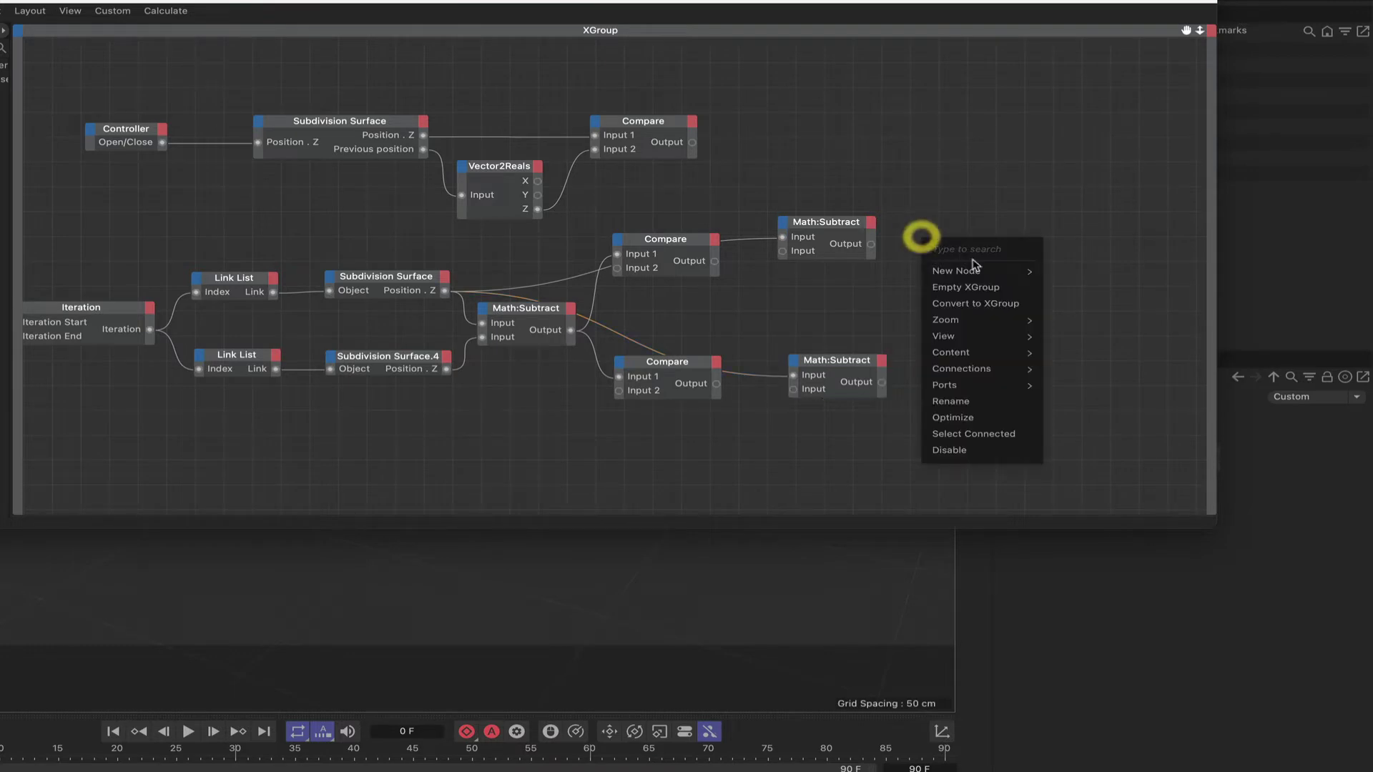
mouse_move(1030, 273)
mouse_move(1072, 272)
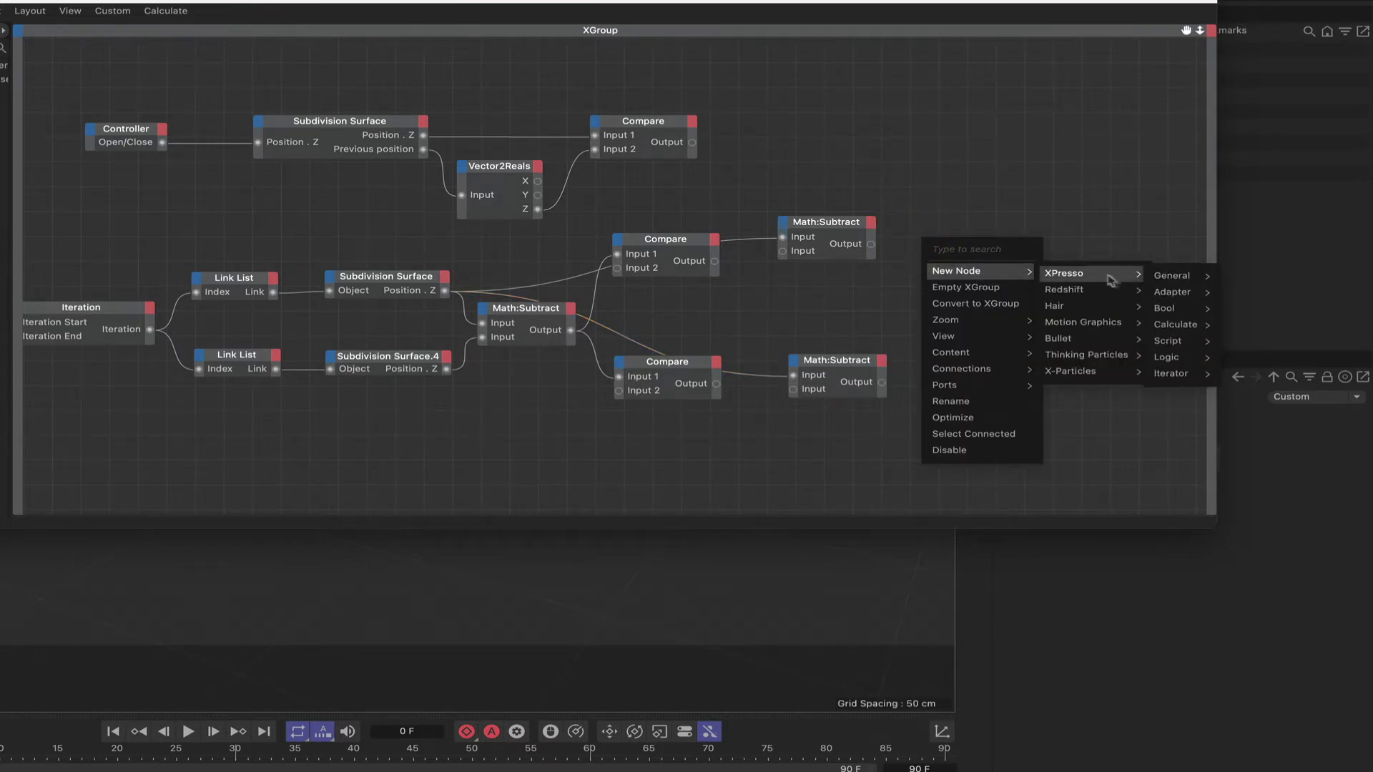
mouse_move(1172, 359)
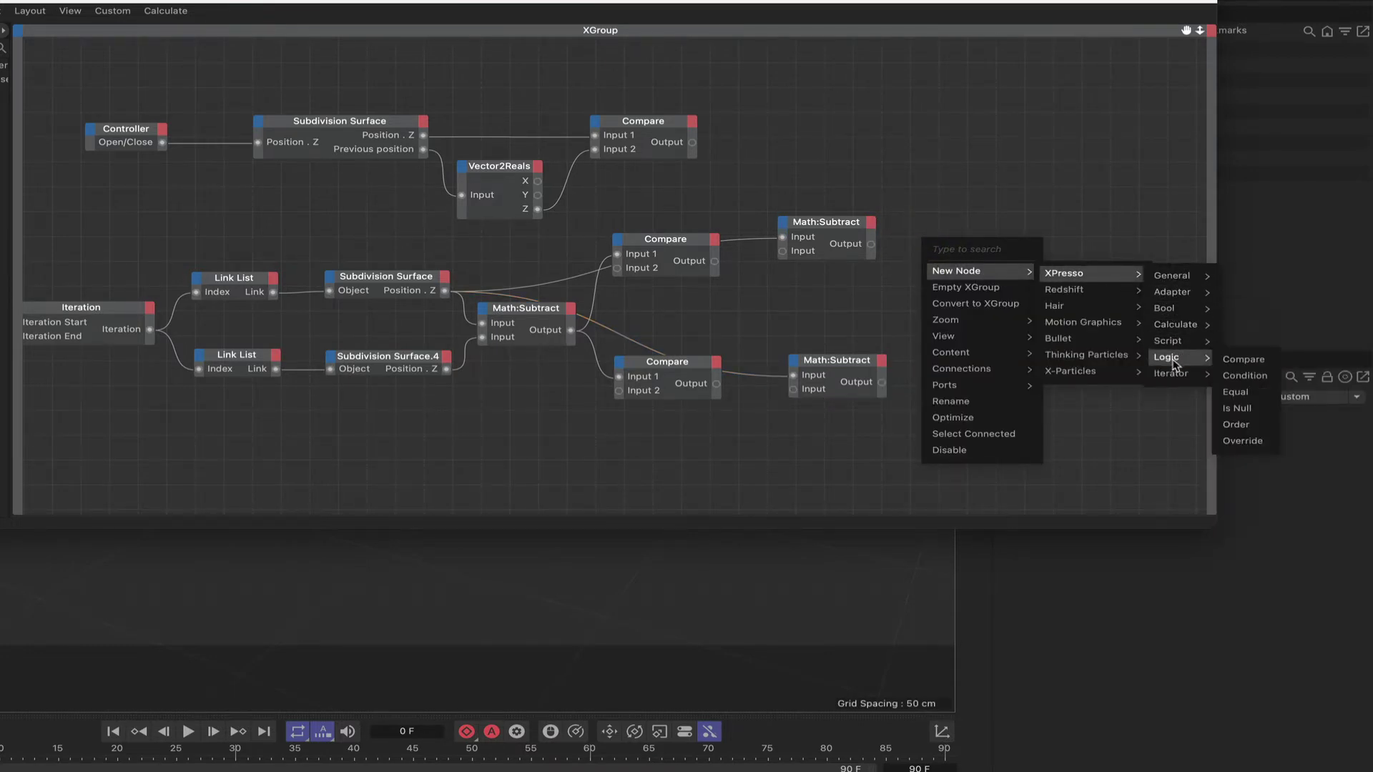
click(1244, 376)
drag(922, 220, 999, 388)
click(1003, 322)
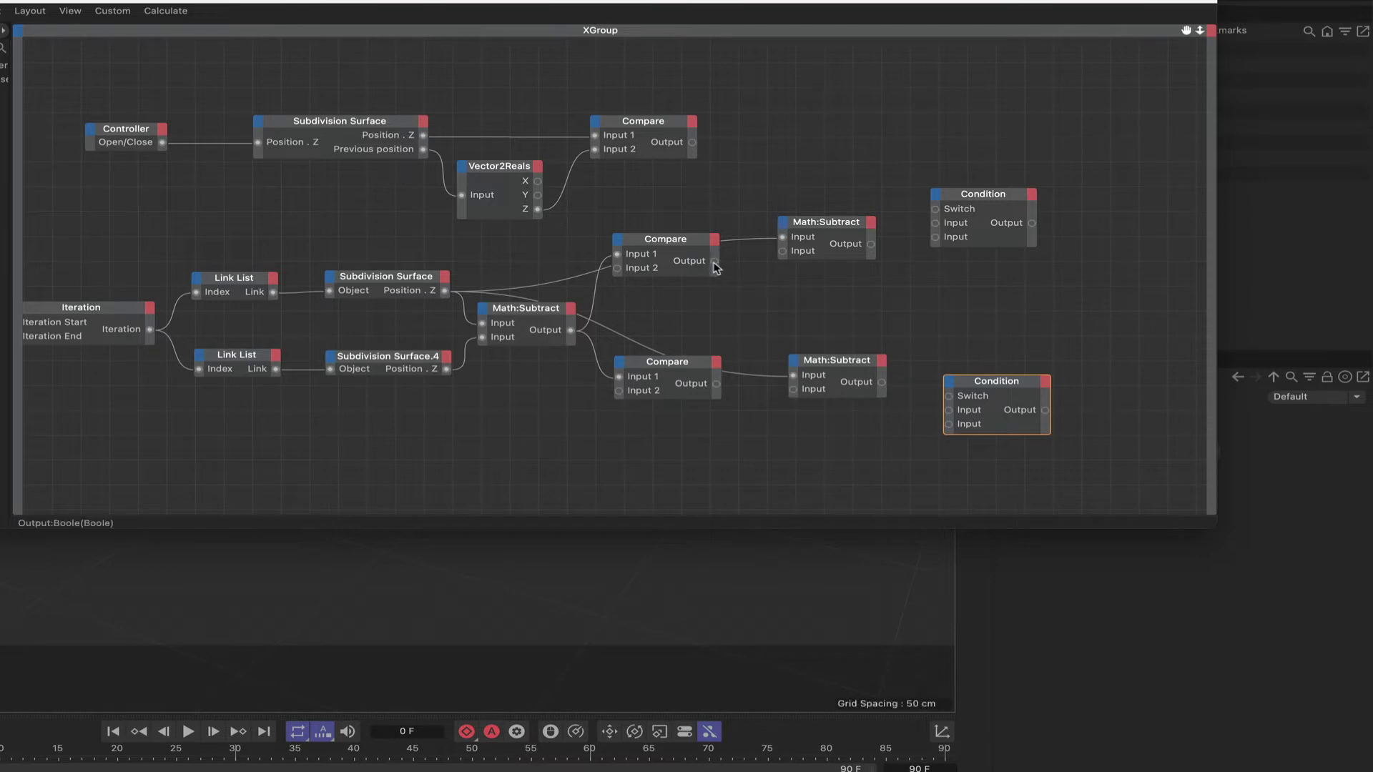
- Connect each copied Compare node's output to the Switch of its neighbouring Condition node, moving the Math:Subtract copies clear of the wires
drag(807, 247, 935, 209)
drag(716, 385, 1012, 412)
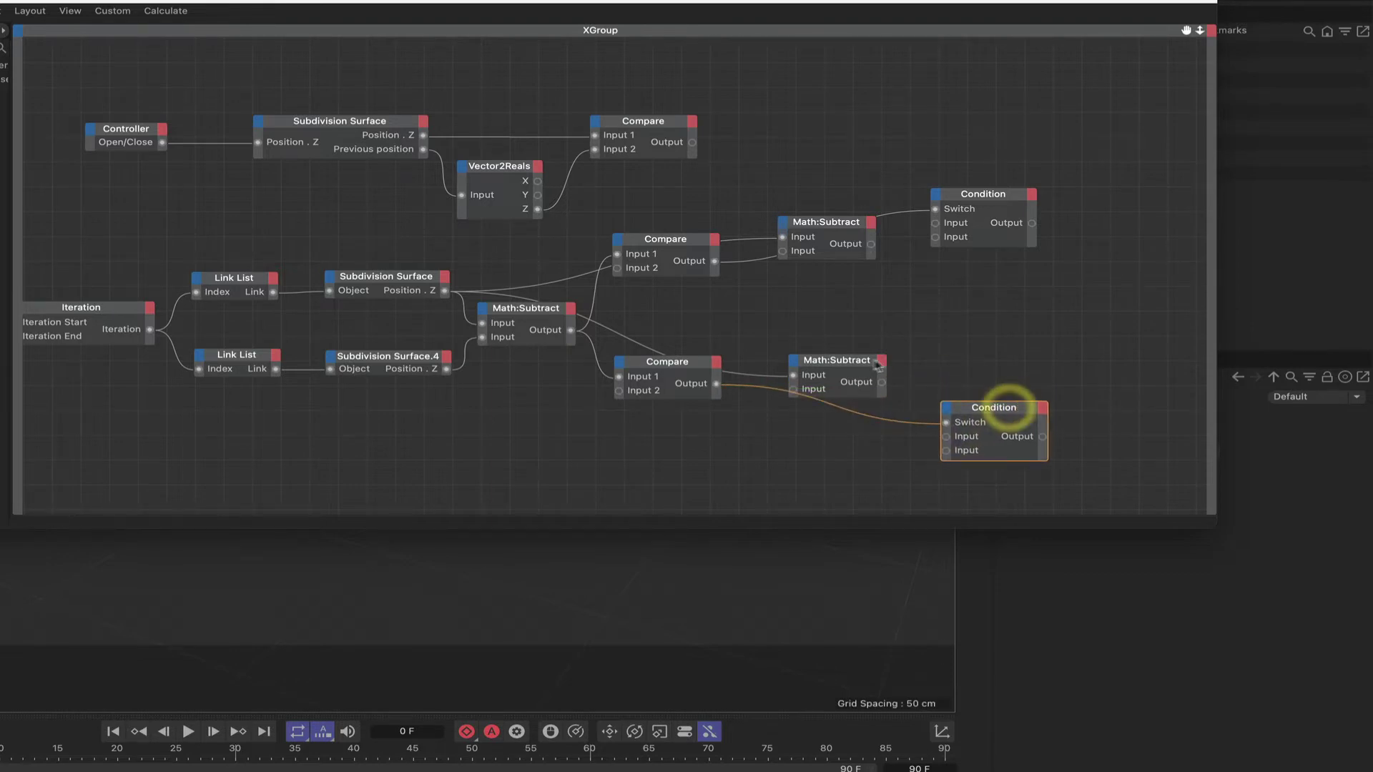
drag(851, 363, 845, 337)
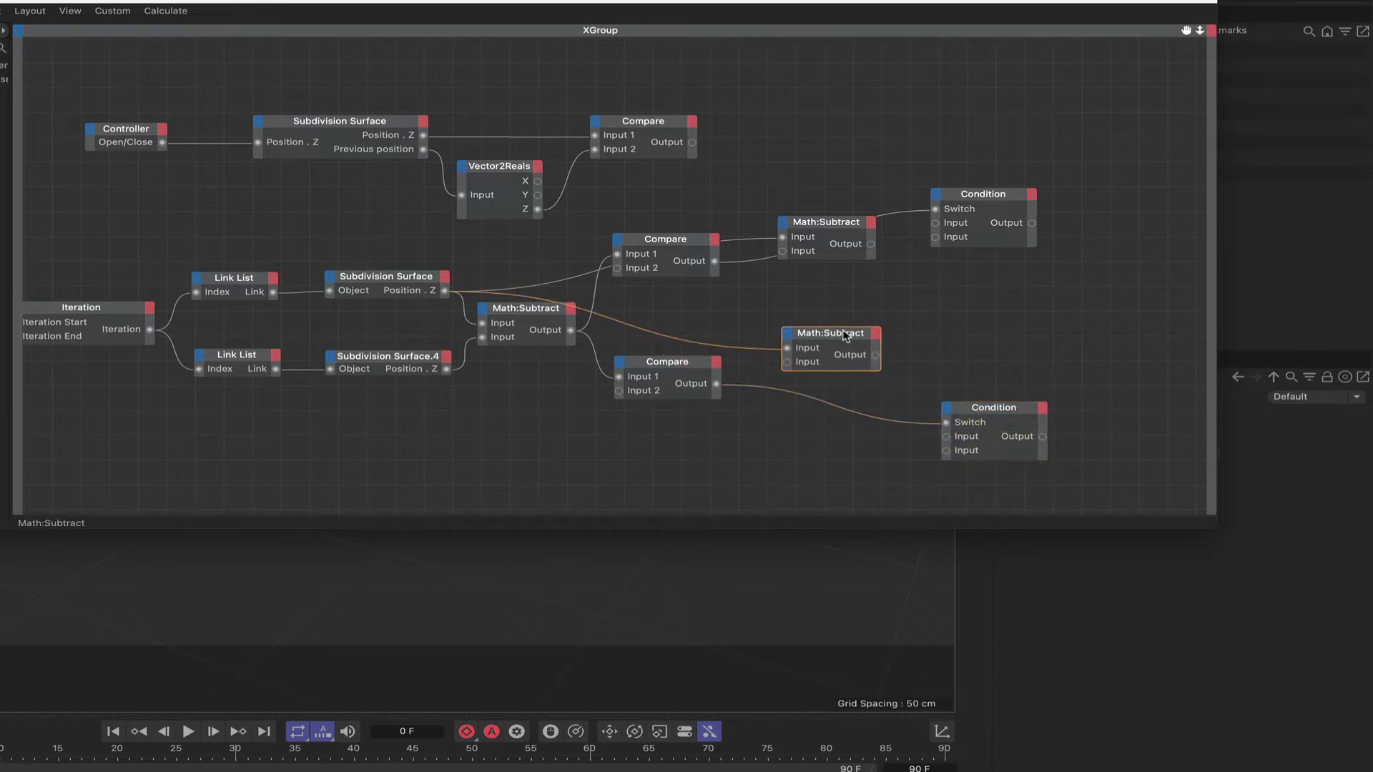
click(844, 333)
drag(1011, 413, 1002, 407)
click(983, 194)
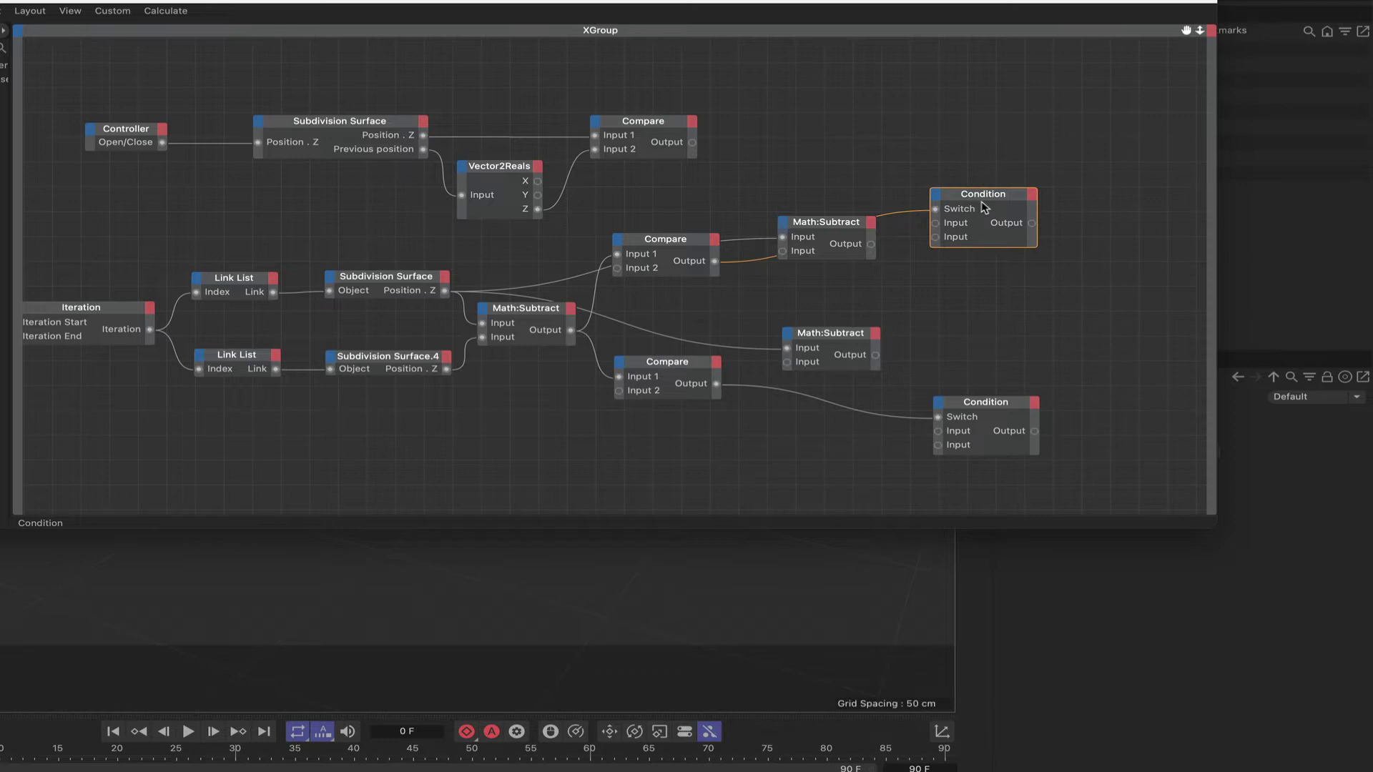
click(832, 228)
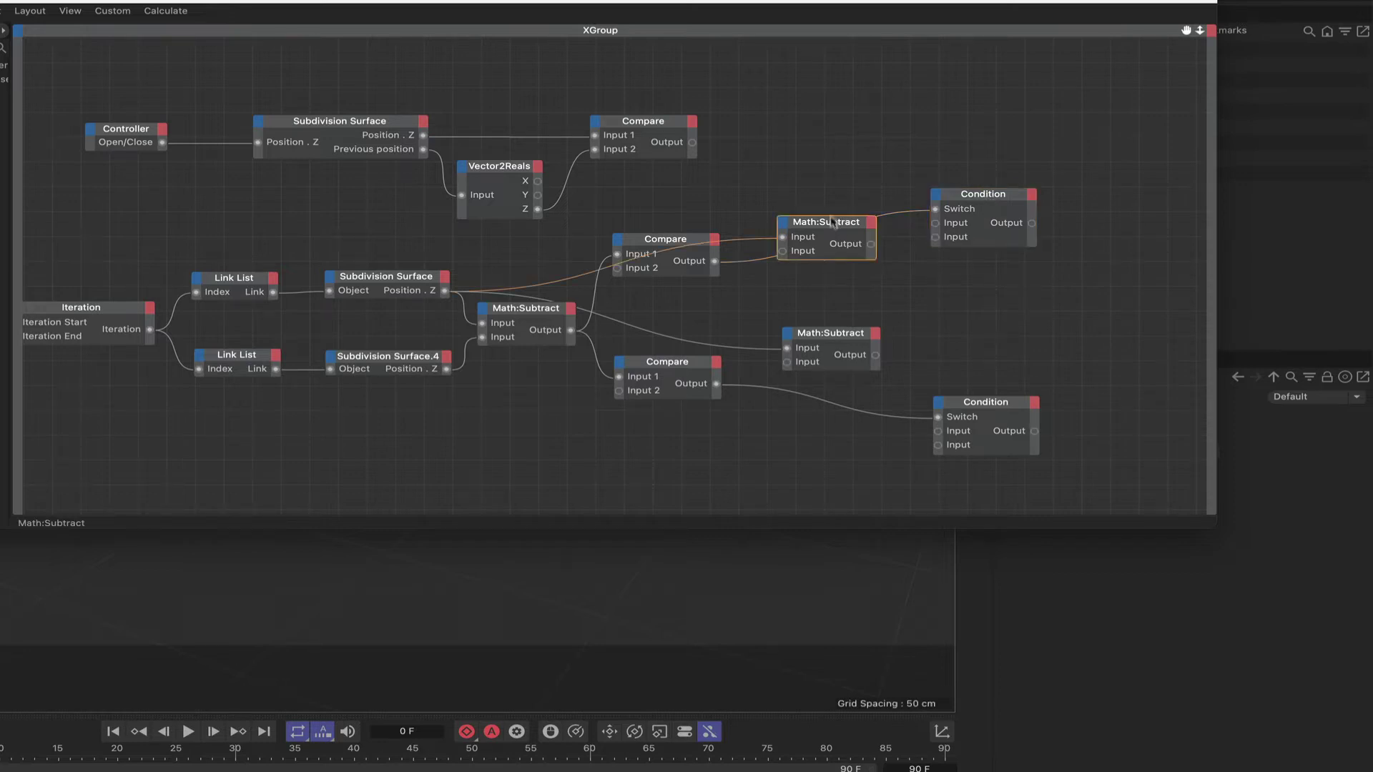
drag(831, 228, 829, 183)
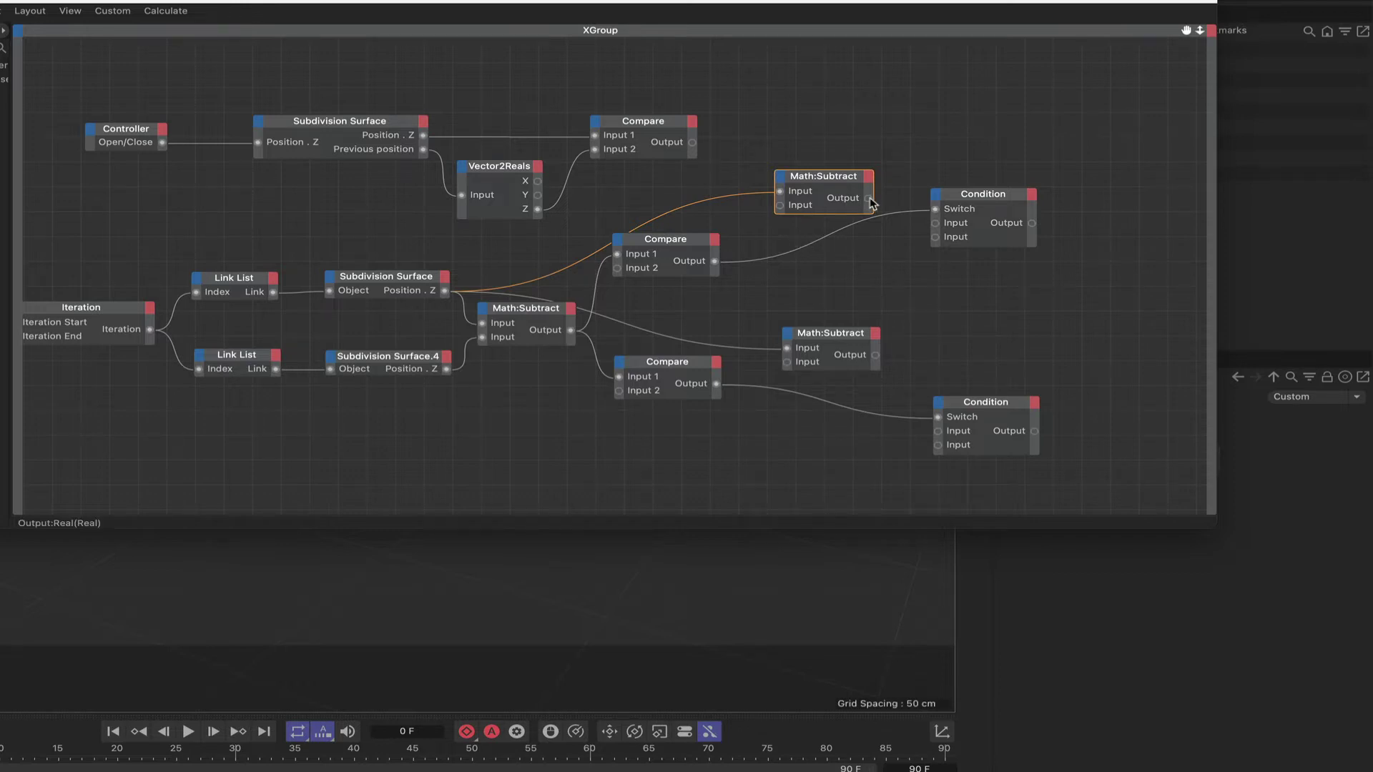
- Connect the upper Math:Subtract copy to the upper Condition's first Input and Subdivision Surface.4's Position . Z to its second Input
drag(870, 202, 936, 223)
drag(1097, 5, 900, 0)
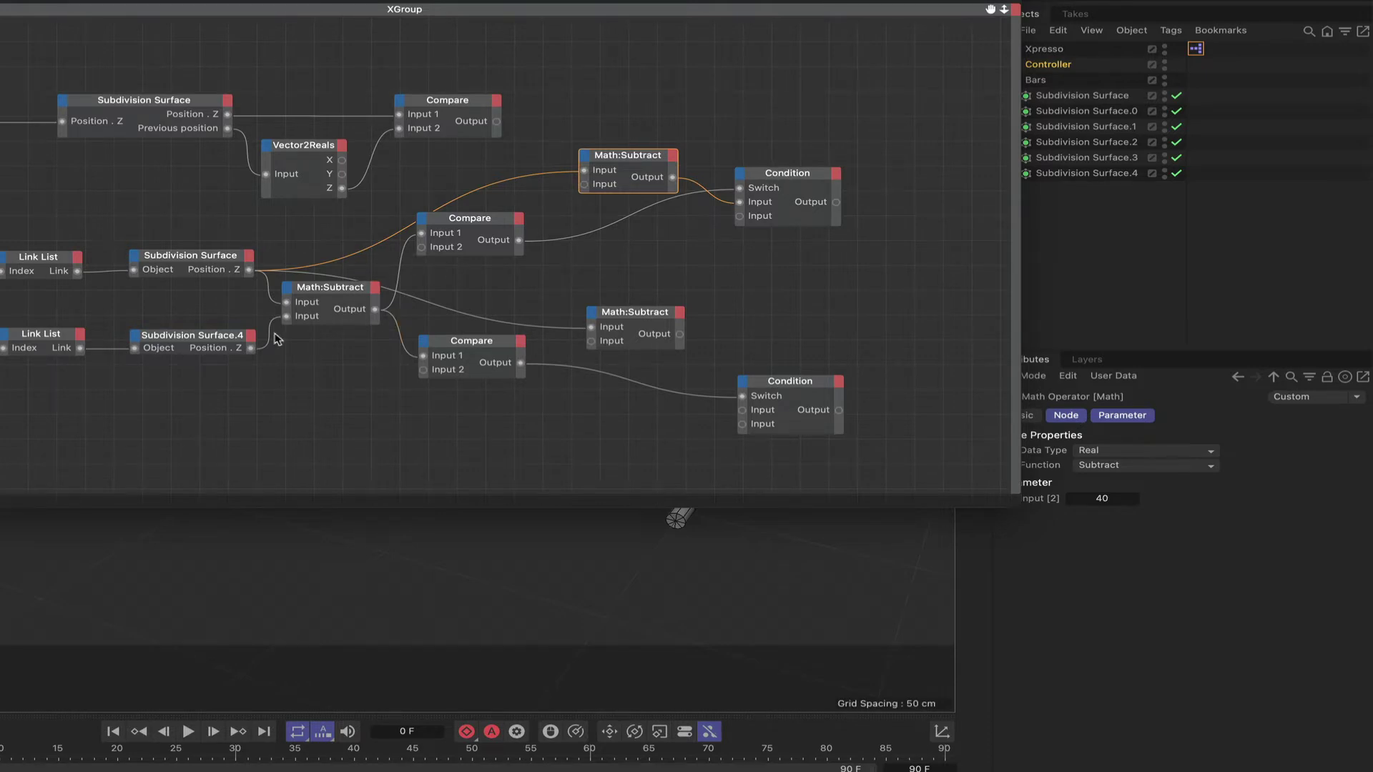
drag(251, 349, 741, 217)
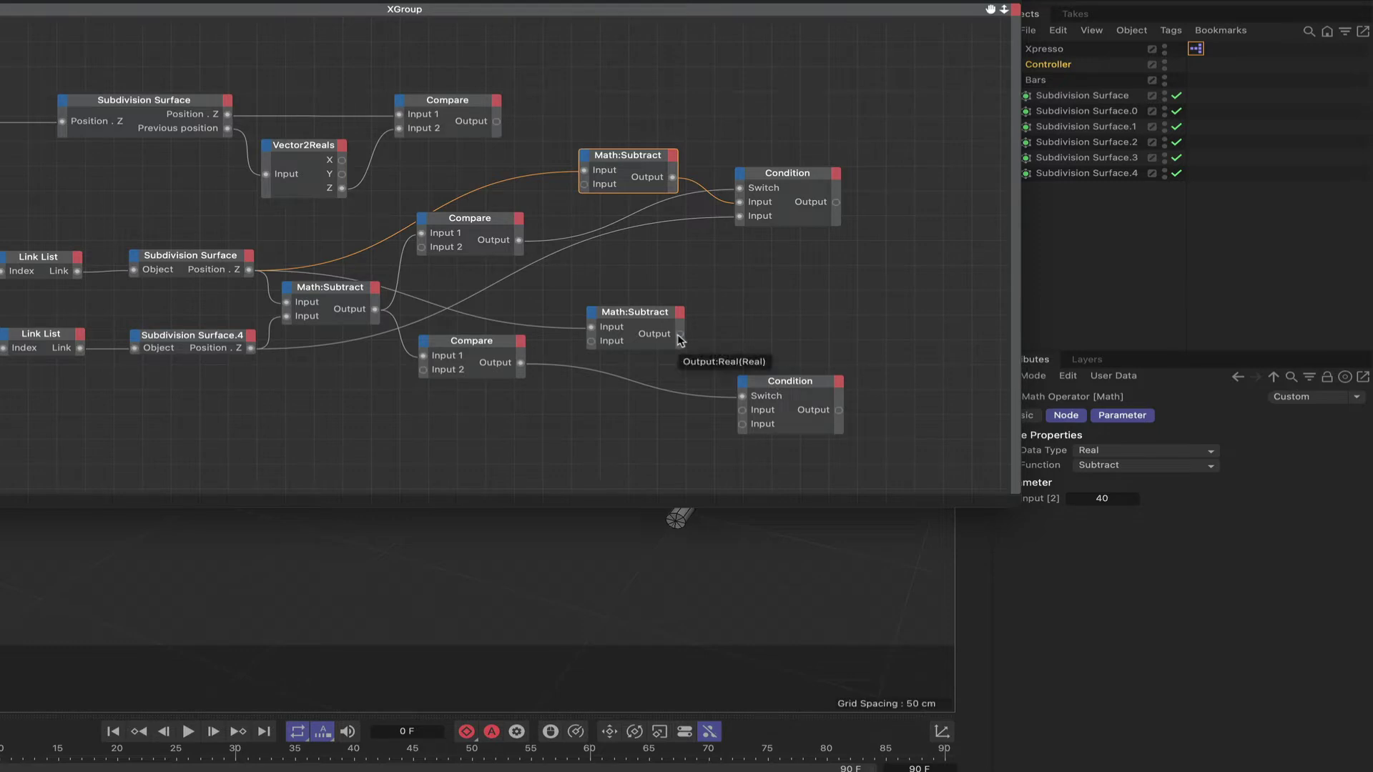
- Connect the lower Math:Subtract copy to the lower Condition's second Input and Subdivision Surface.4's Position . Z to its first, repositioning the Condition and Compare nodes
drag(680, 334, 744, 427)
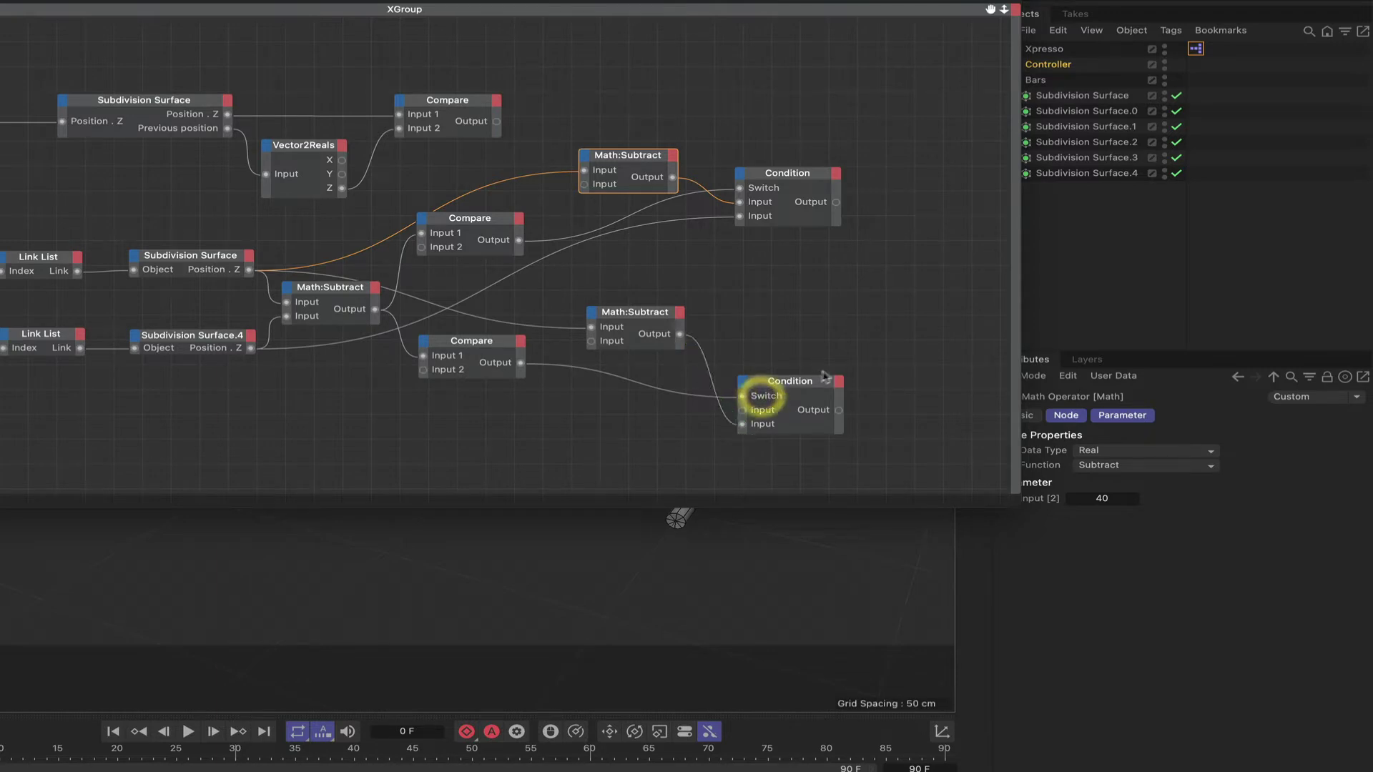
drag(802, 385, 805, 349)
drag(500, 343, 500, 401)
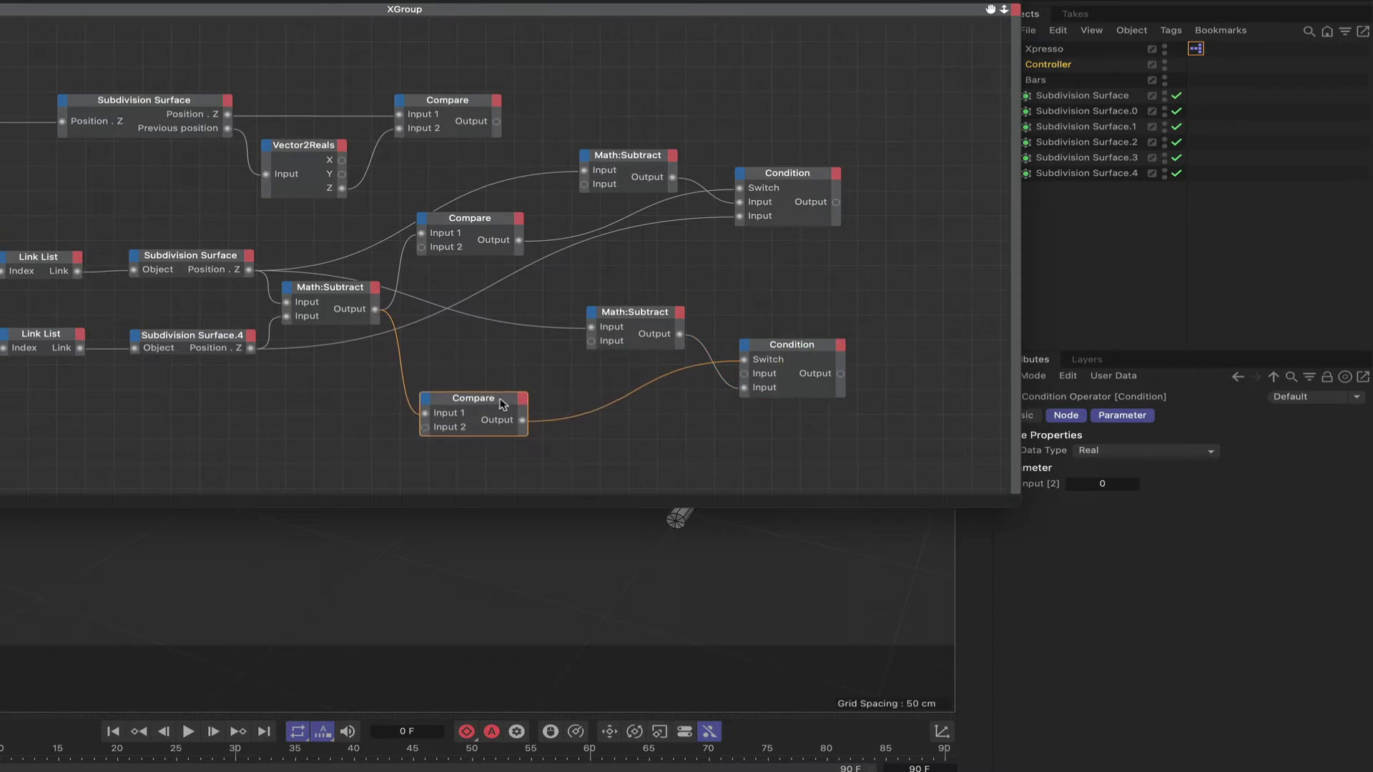
click(501, 405)
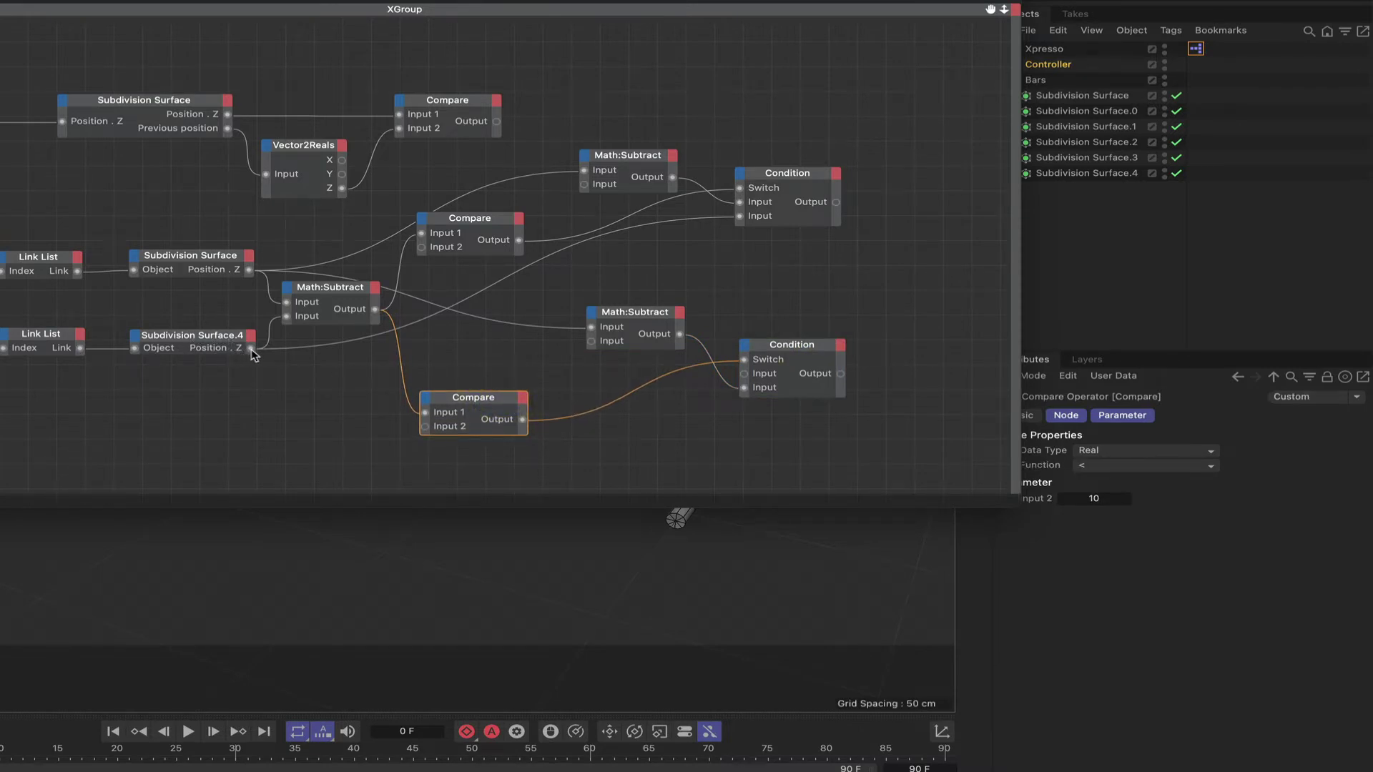
drag(251, 349, 743, 373)
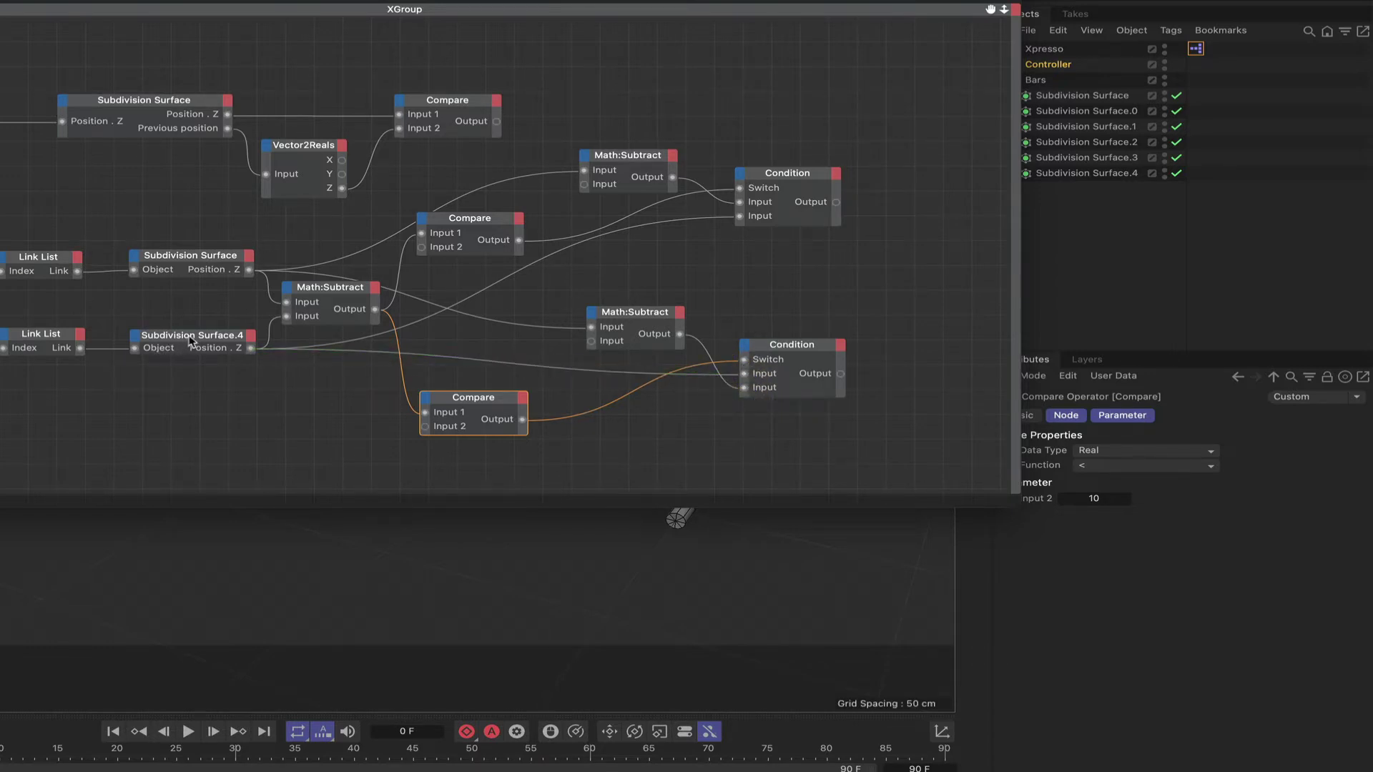
- Spread the two link-list-driven Subdivision Surface nodes further apart vertically to untangle their wires
drag(190, 342, 188, 370)
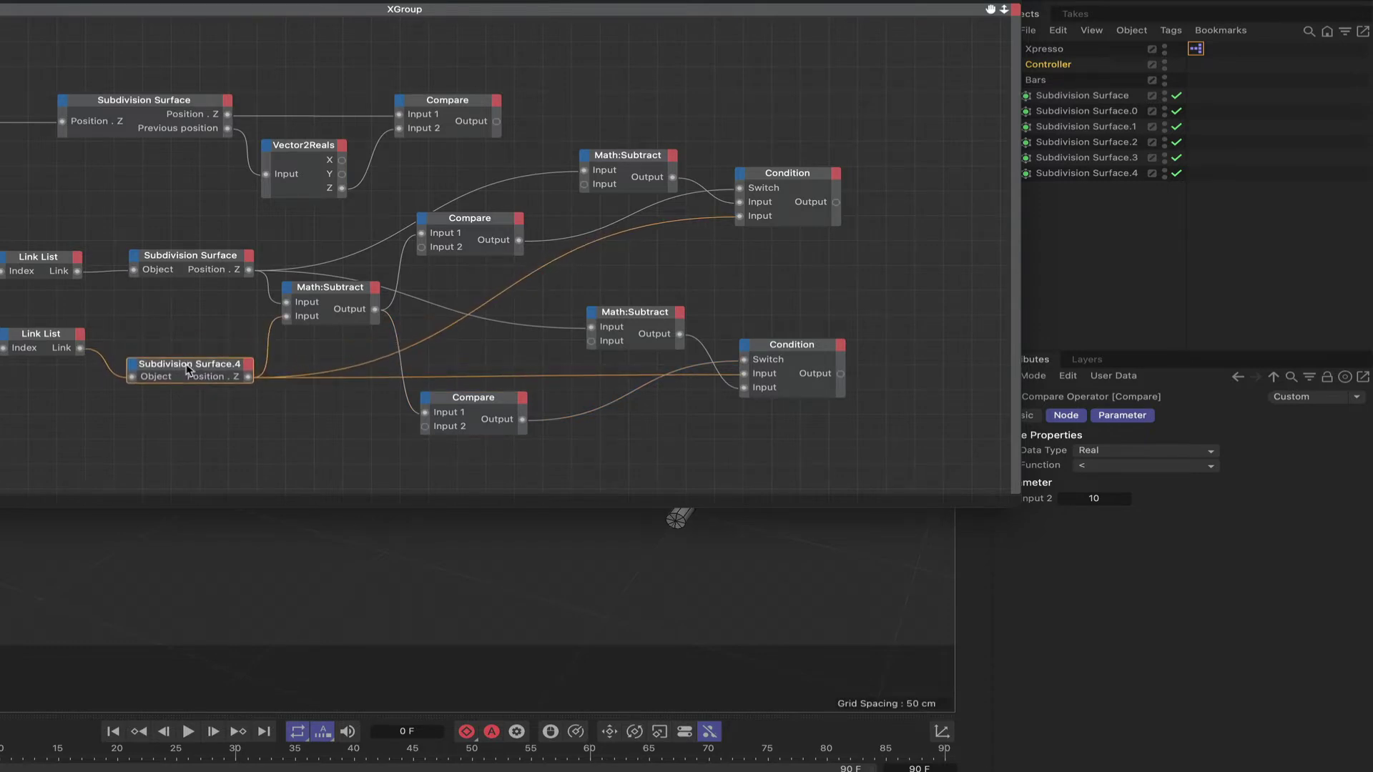
drag(191, 256, 192, 227)
click(185, 225)
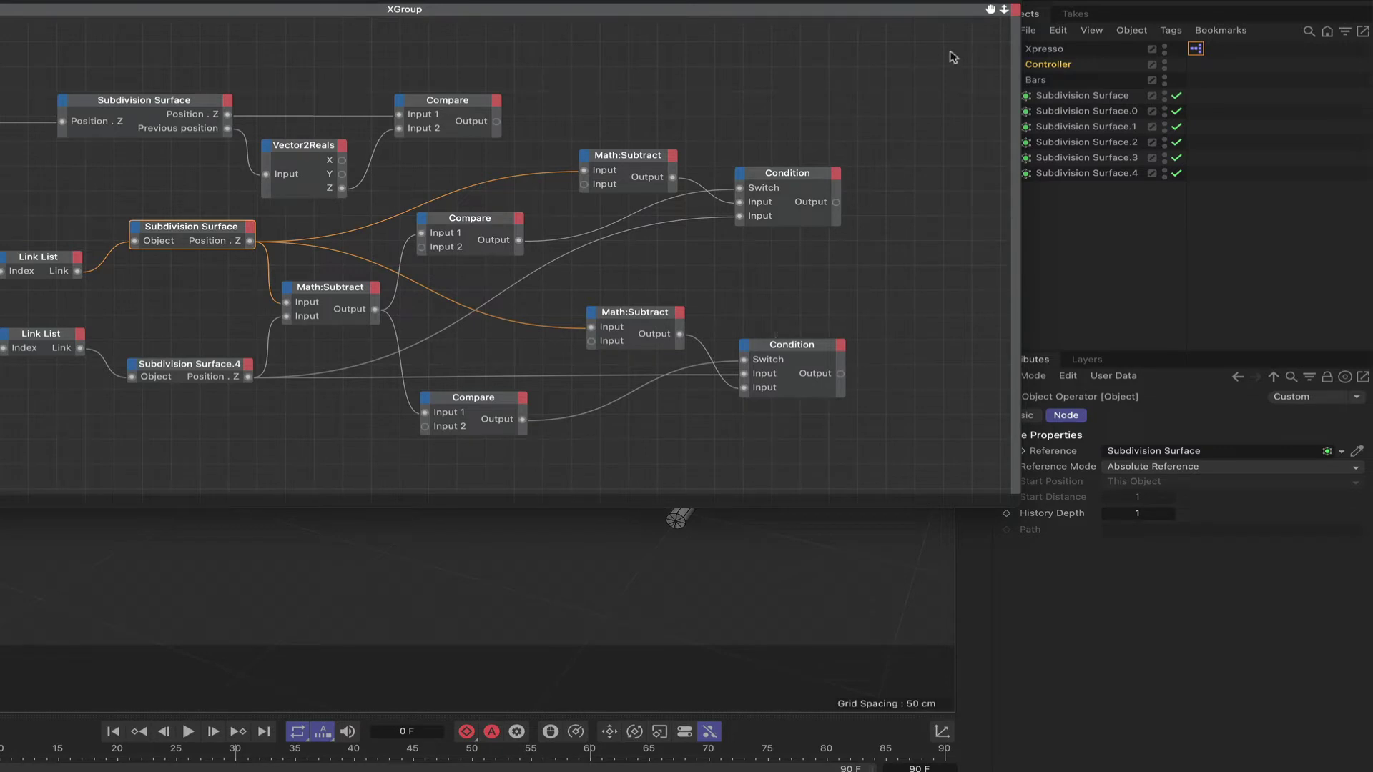
- Move the Controller, its Subdivision Surface, Vector2Reals and Compare nodes together, up and to the right, clear of the iteration nodes
drag(991, 10, 874, 62)
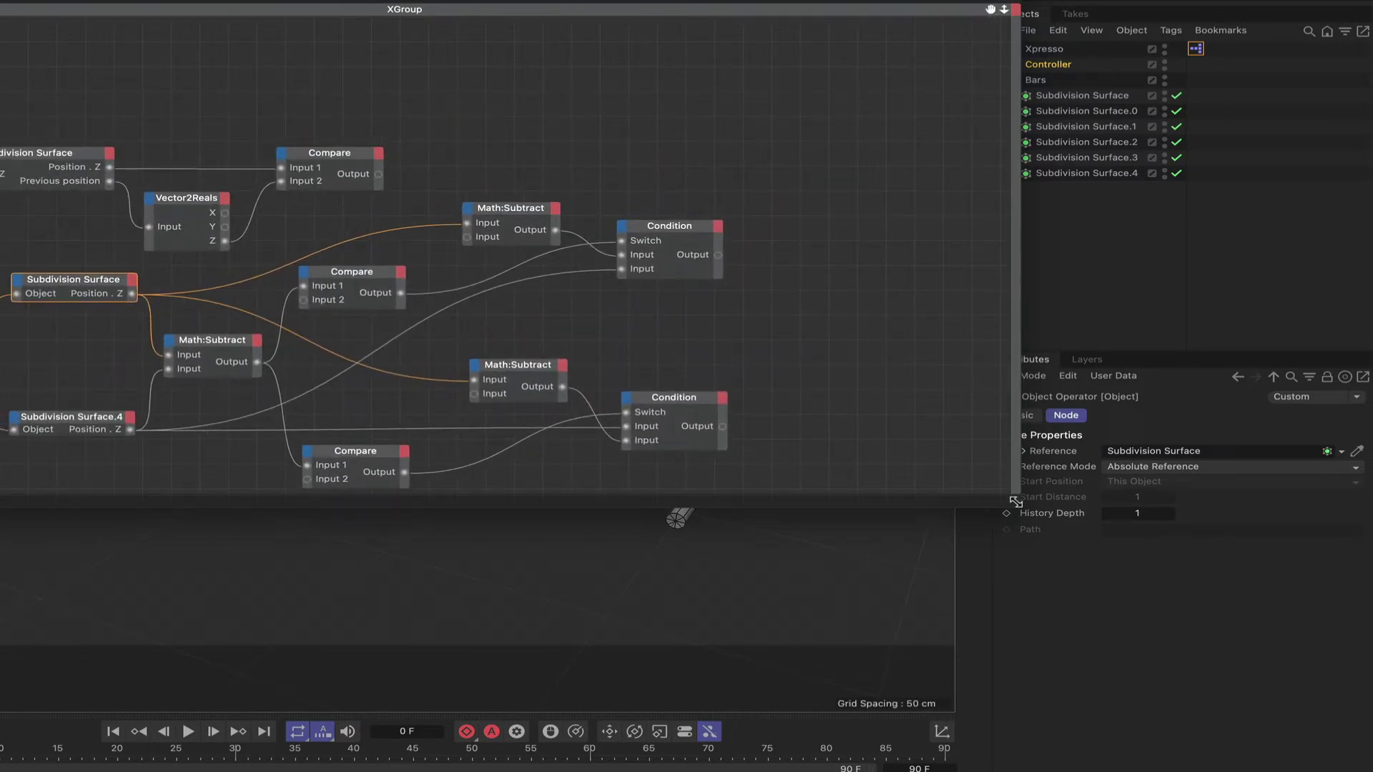
drag(1016, 502, 1095, 677)
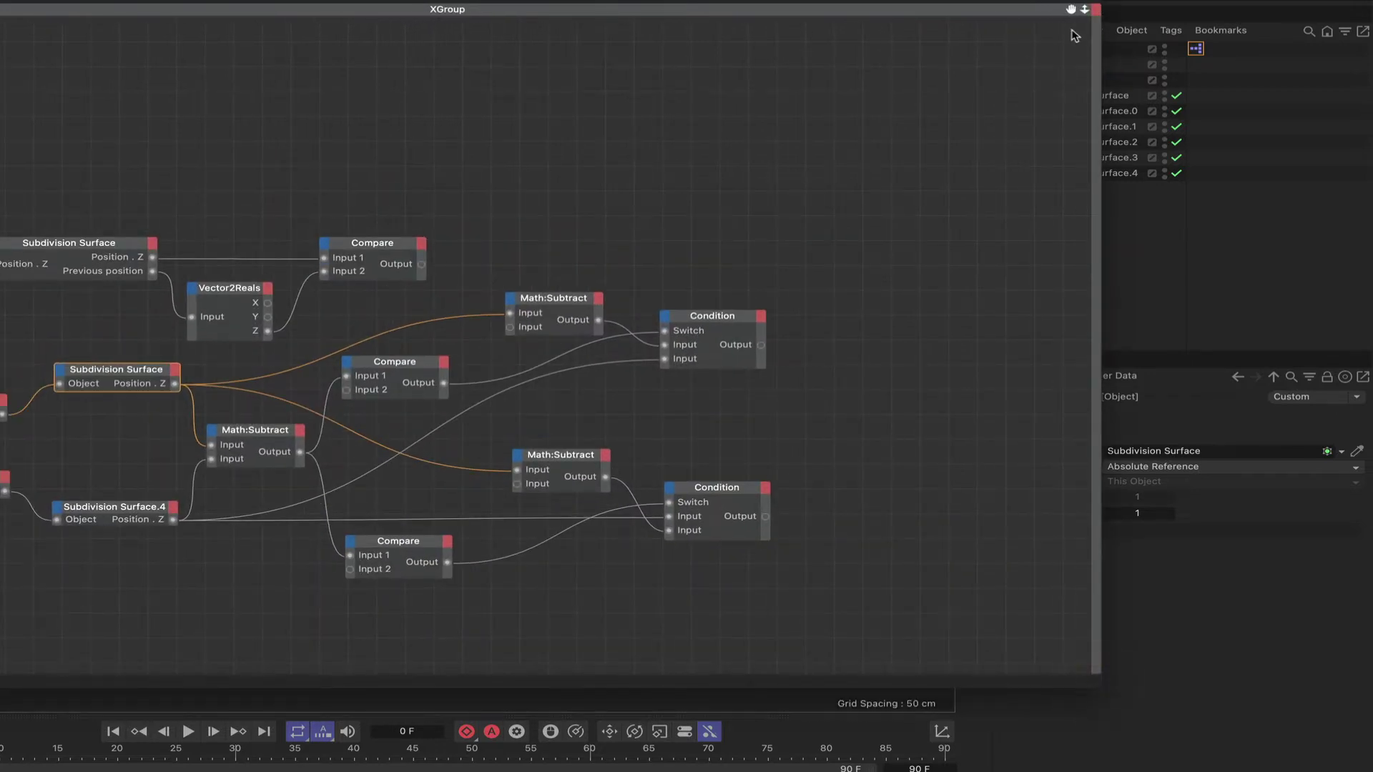
mouse_move(1071, 7)
mouse_down()
mouse_move(1131, 167)
mouse_move(1238, 22)
mouse_move(1068, 2)
mouse_up()
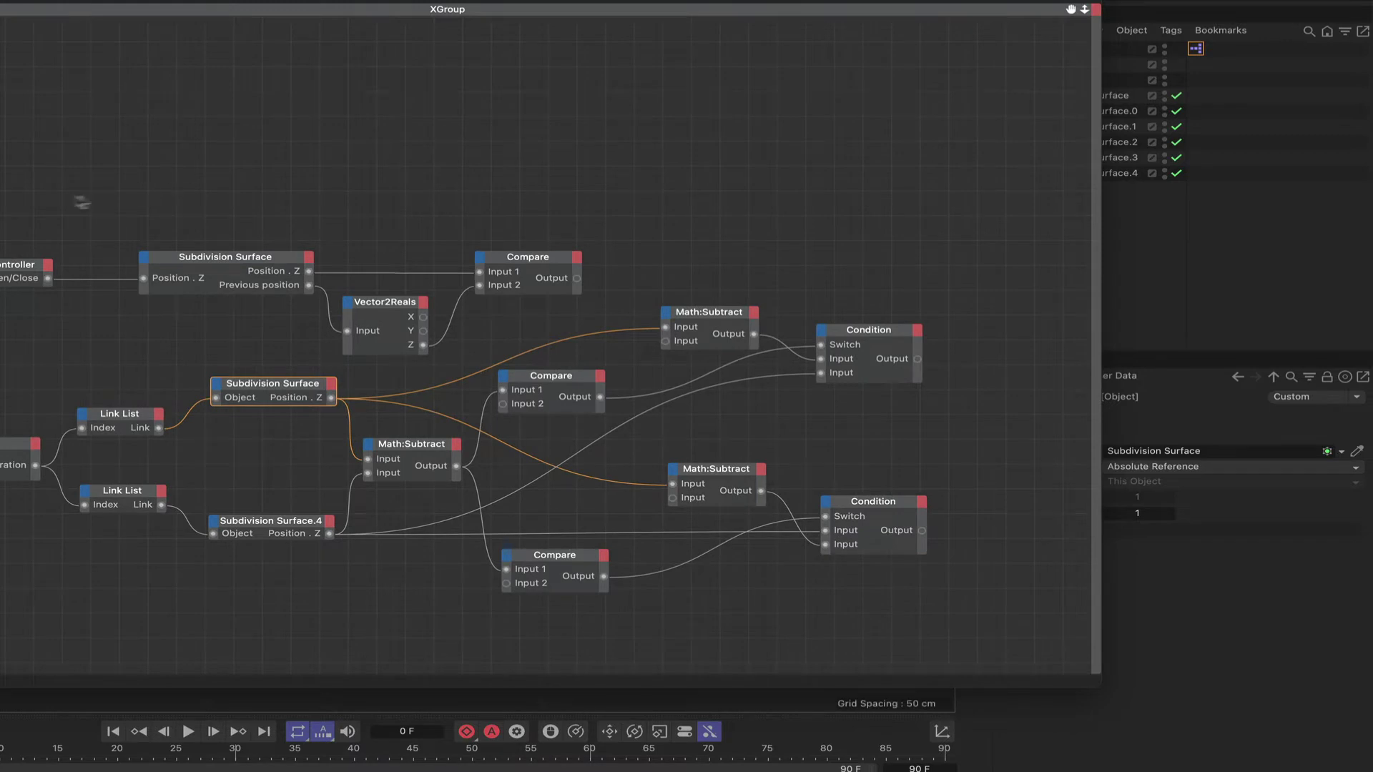
drag(33, 208, 521, 343)
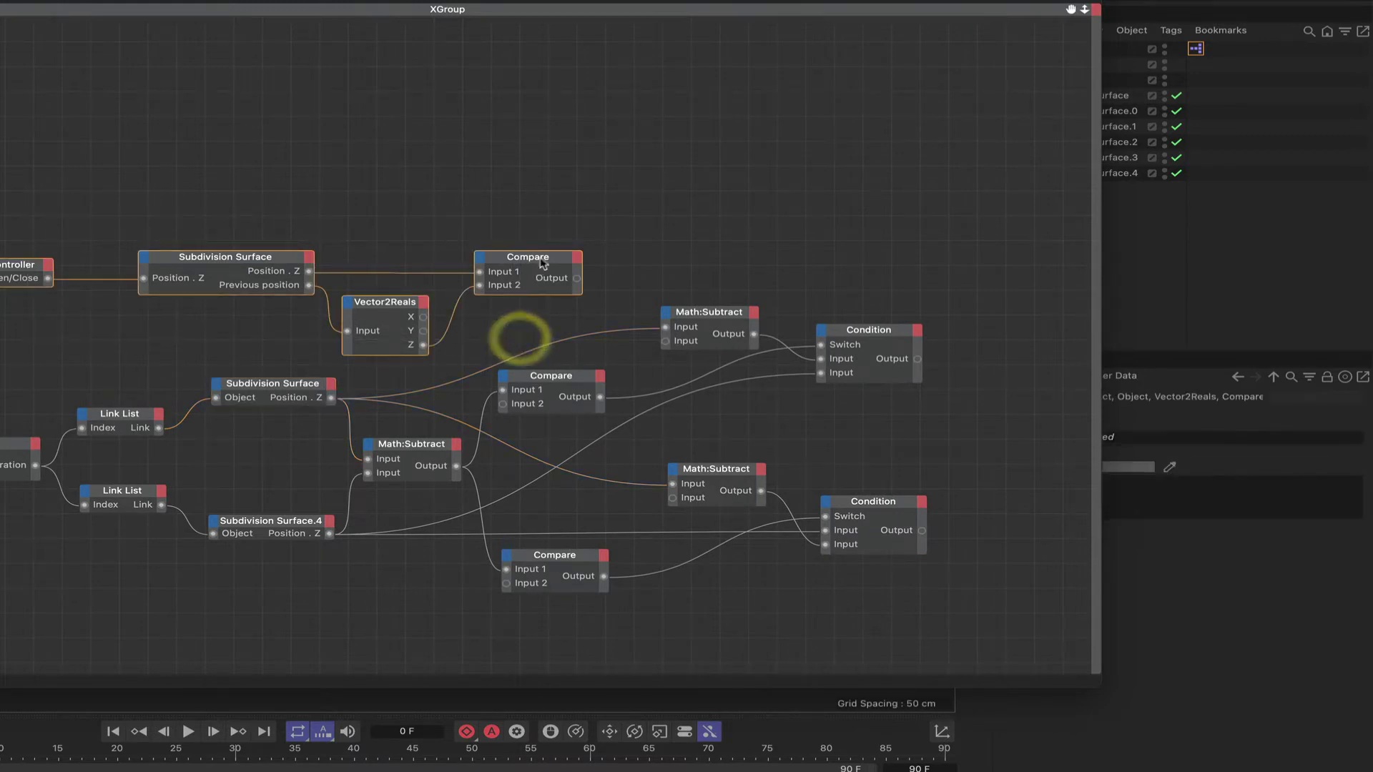
drag(542, 263, 871, 139)
- Duplicate the upper Condition node to the right of both Conditions and connect the Controller chain's Compare output to its Switch
drag(1070, 10, 846, 0)
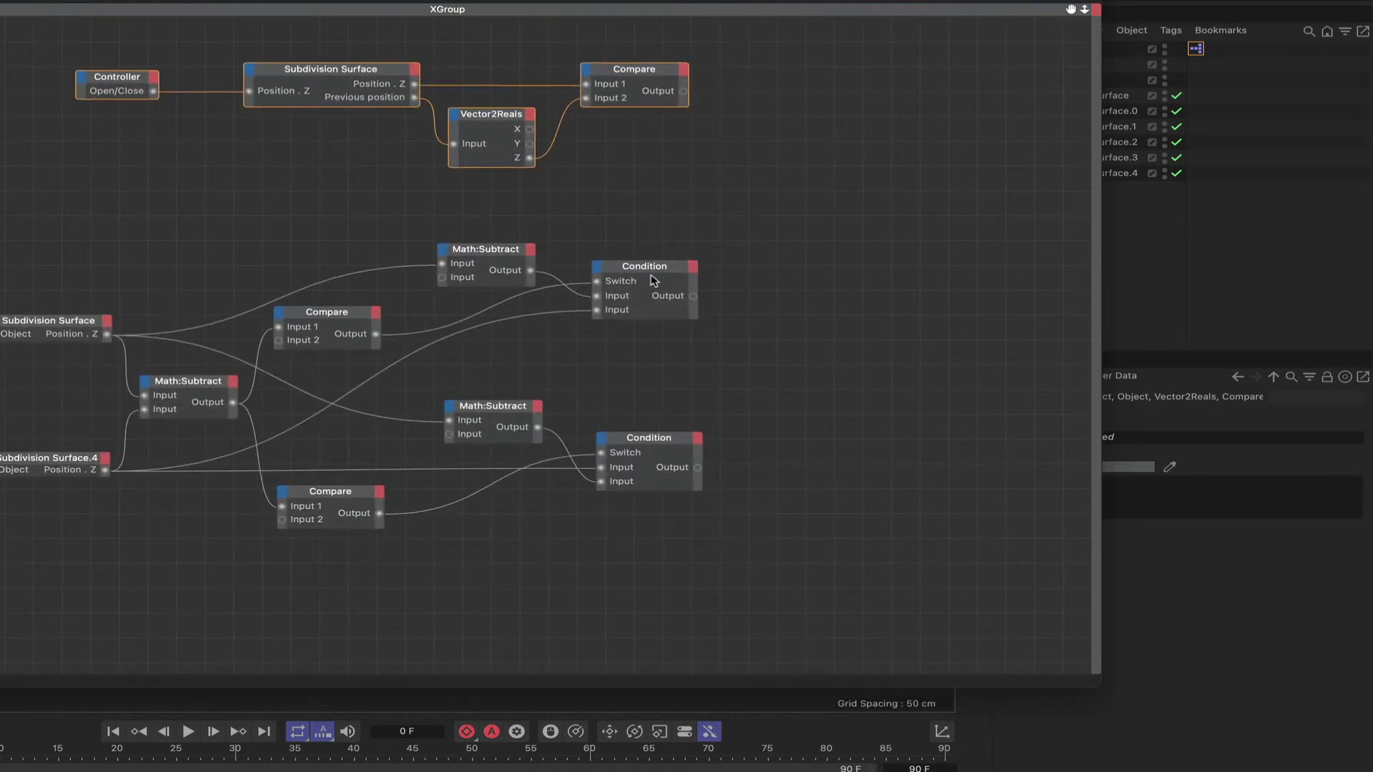
ctrl+drag(653, 270, 863, 307)
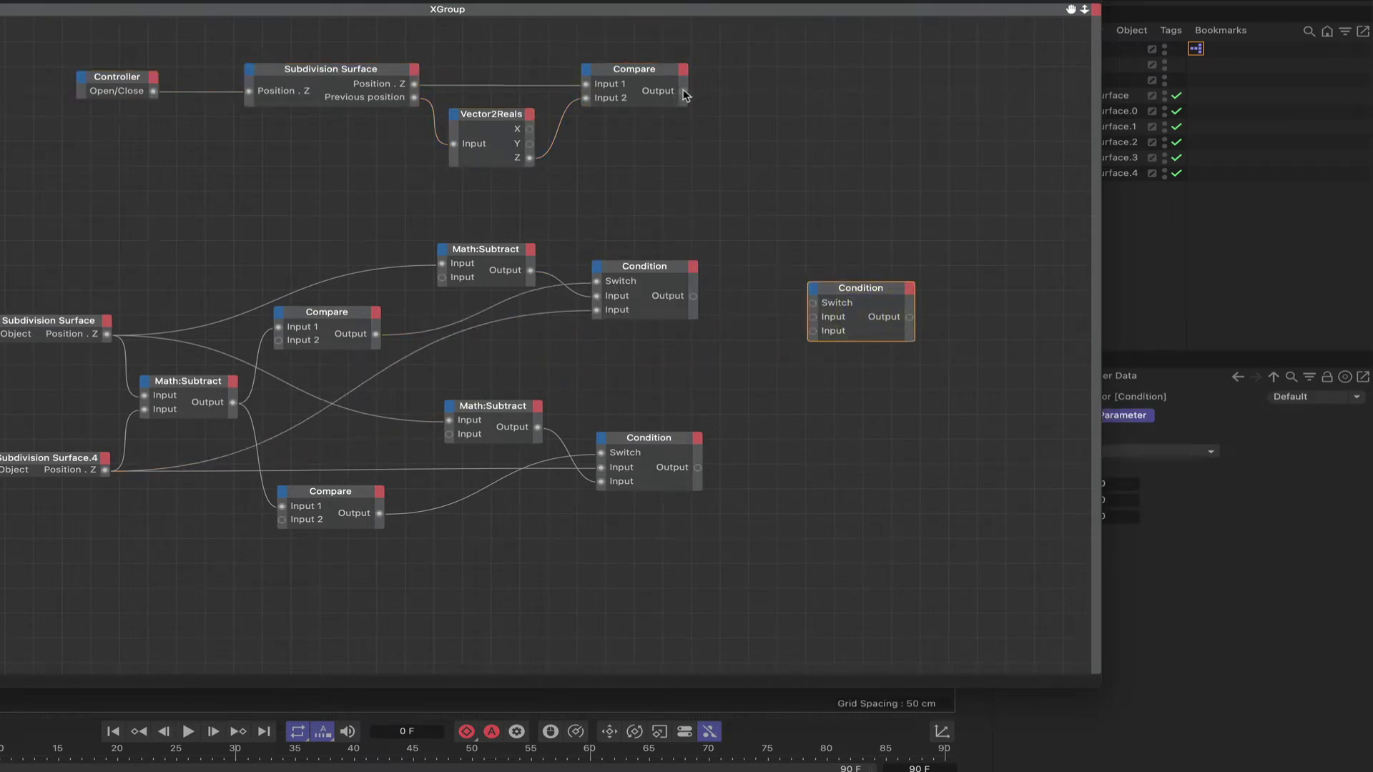
drag(684, 92, 876, 328)
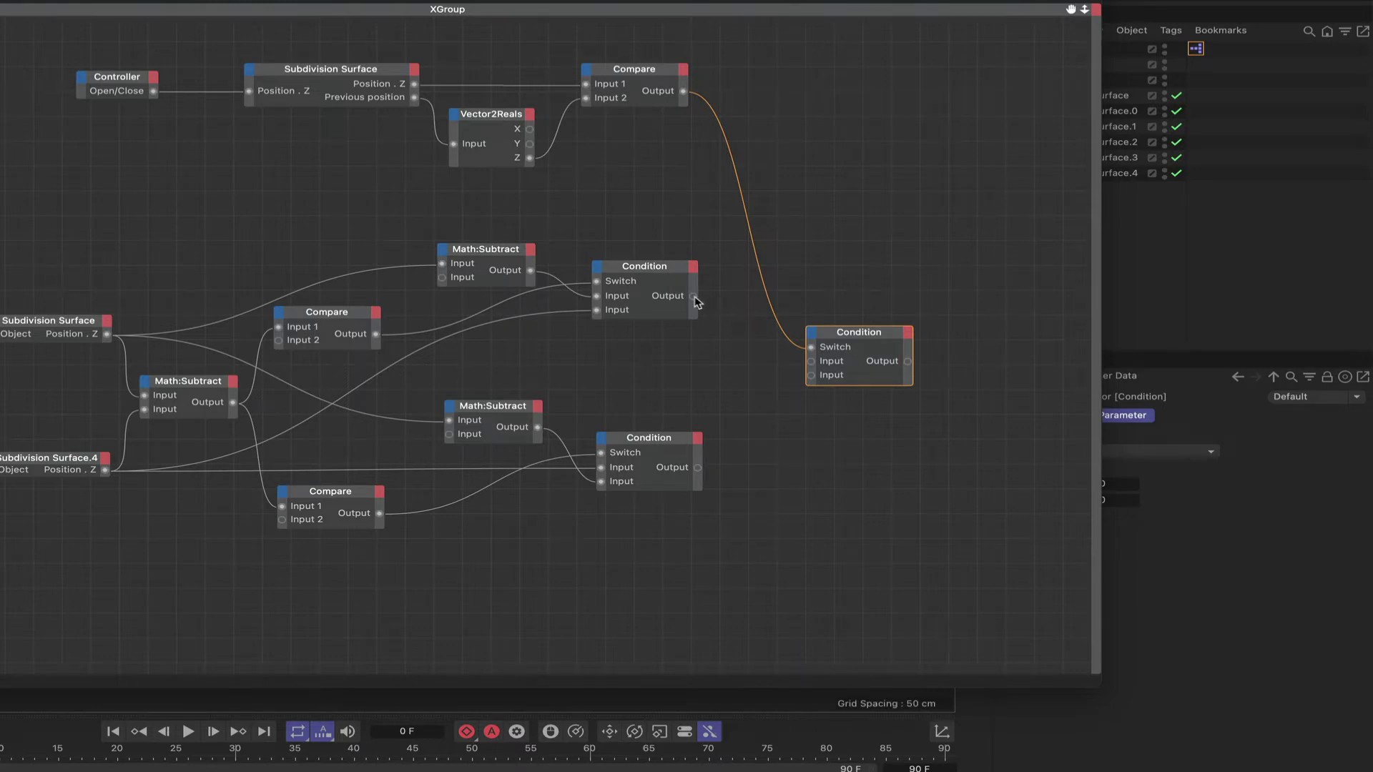
- Connect the upper Condition's output to the new Condition's first Input and the lower Condition's output to its second Input
drag(694, 296, 811, 361)
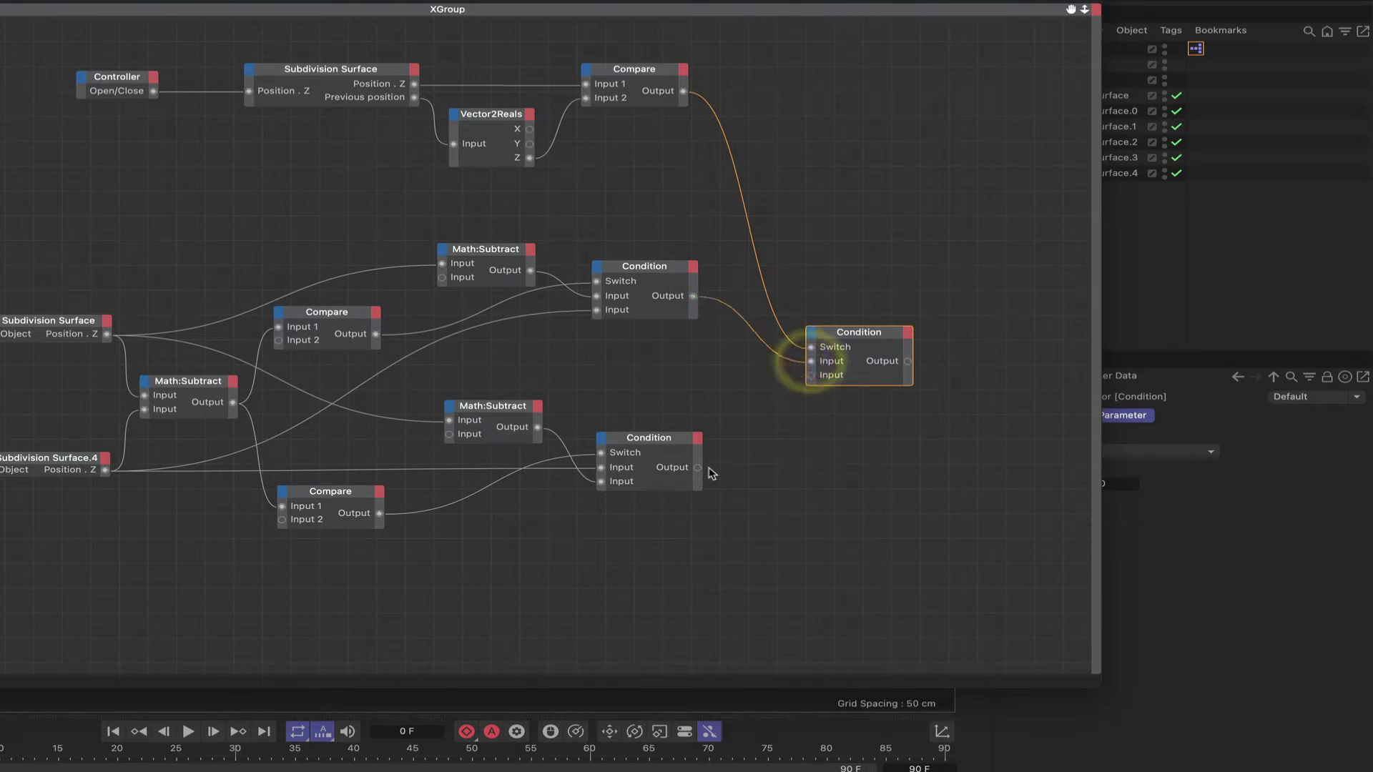
drag(697, 468, 838, 353)
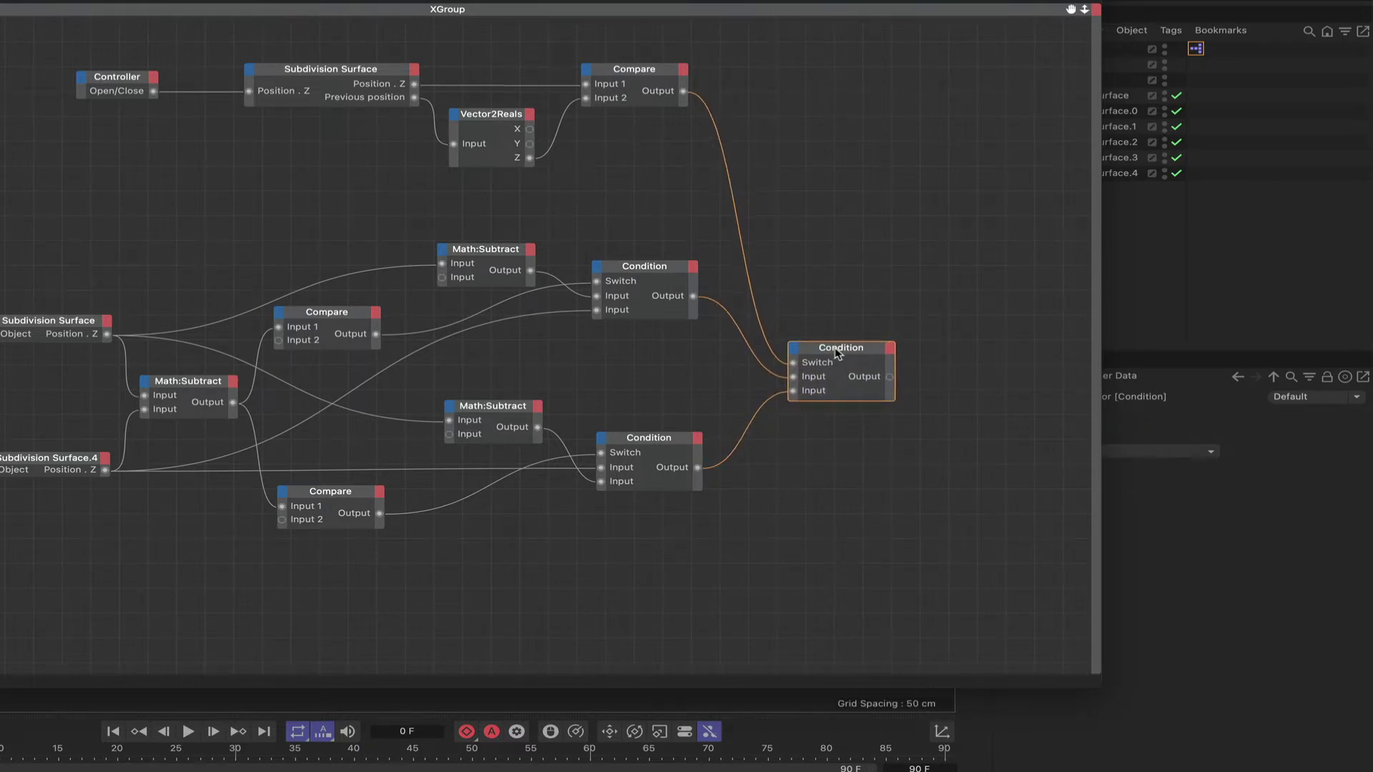
click(837, 345)
drag(1070, 9, 1071, 14)
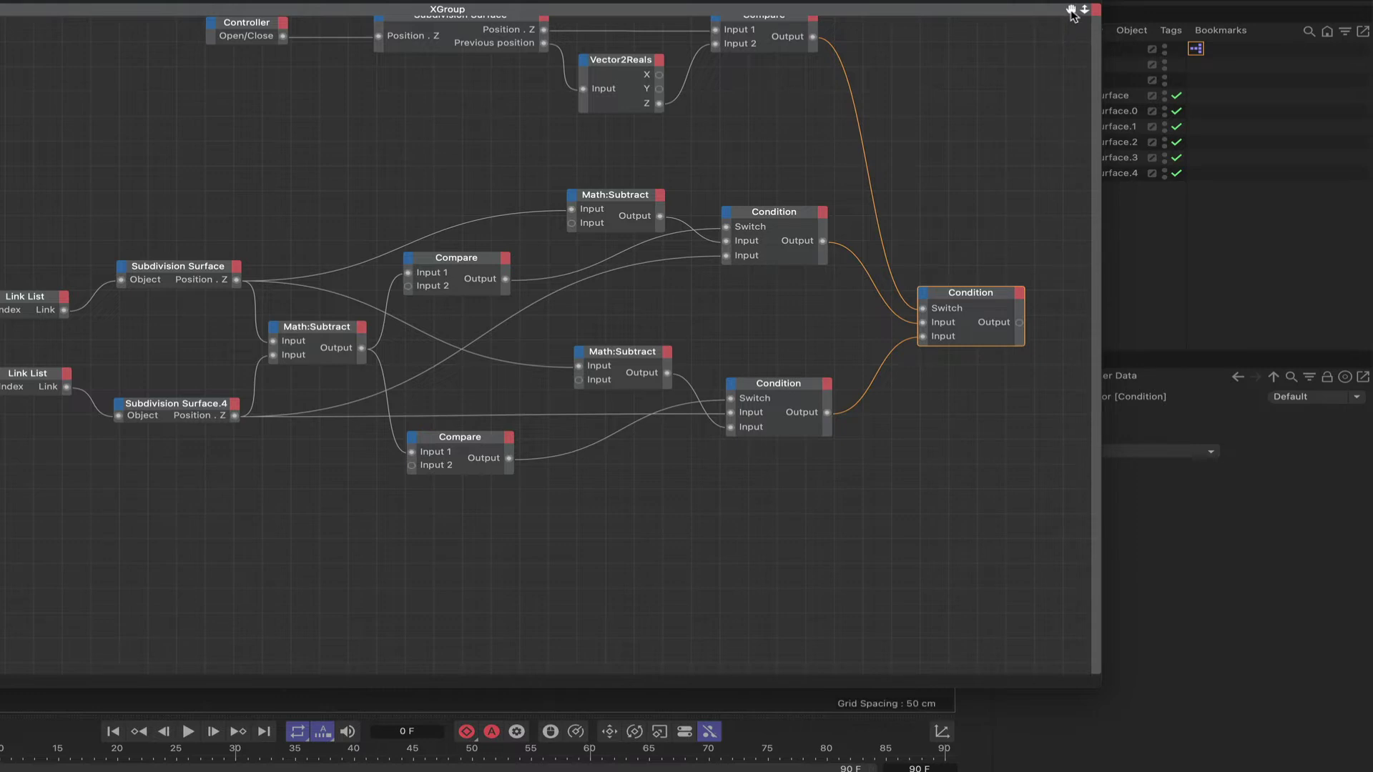
- Add the first Subdivision Surface object as a node to the right of the last Condition and give it a Position . Z input
drag(1071, 13, 882, 0)
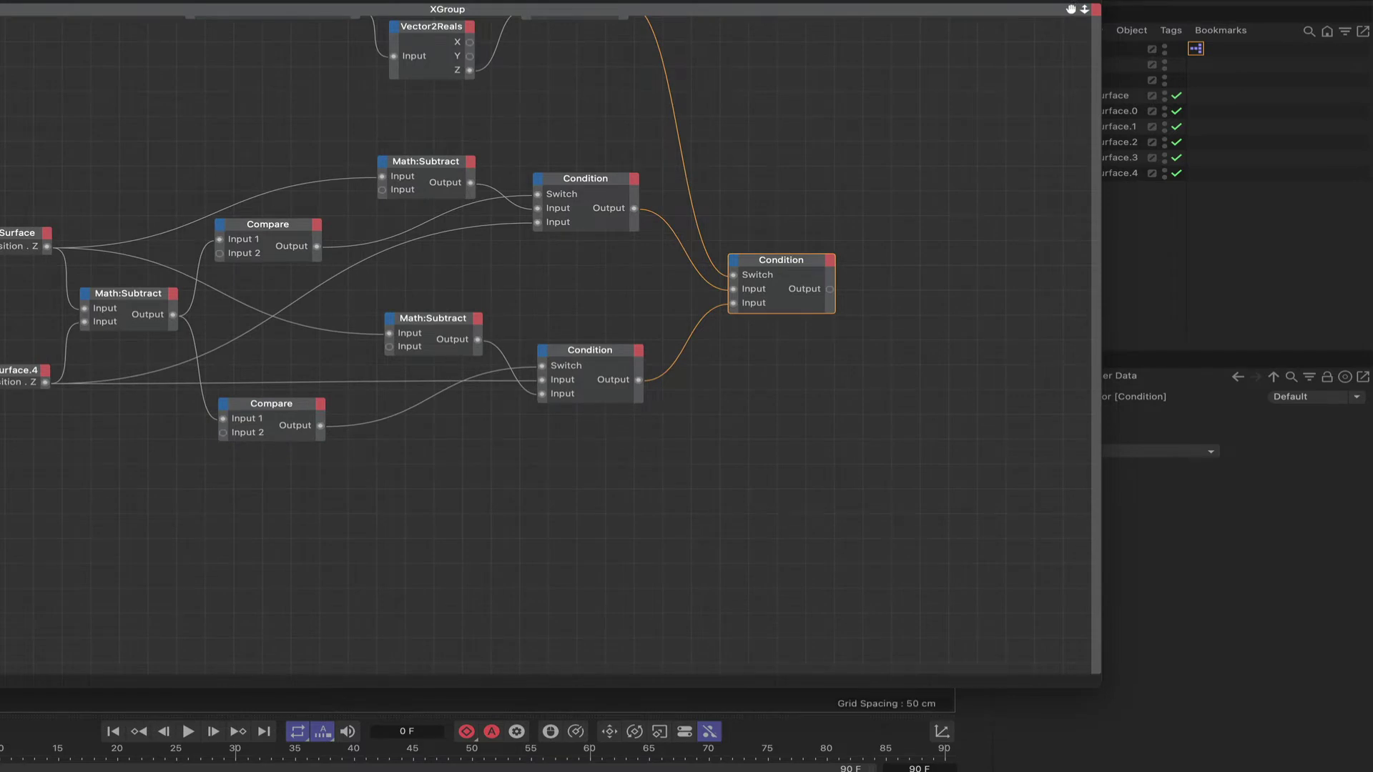
drag(787, 9, 654, 10)
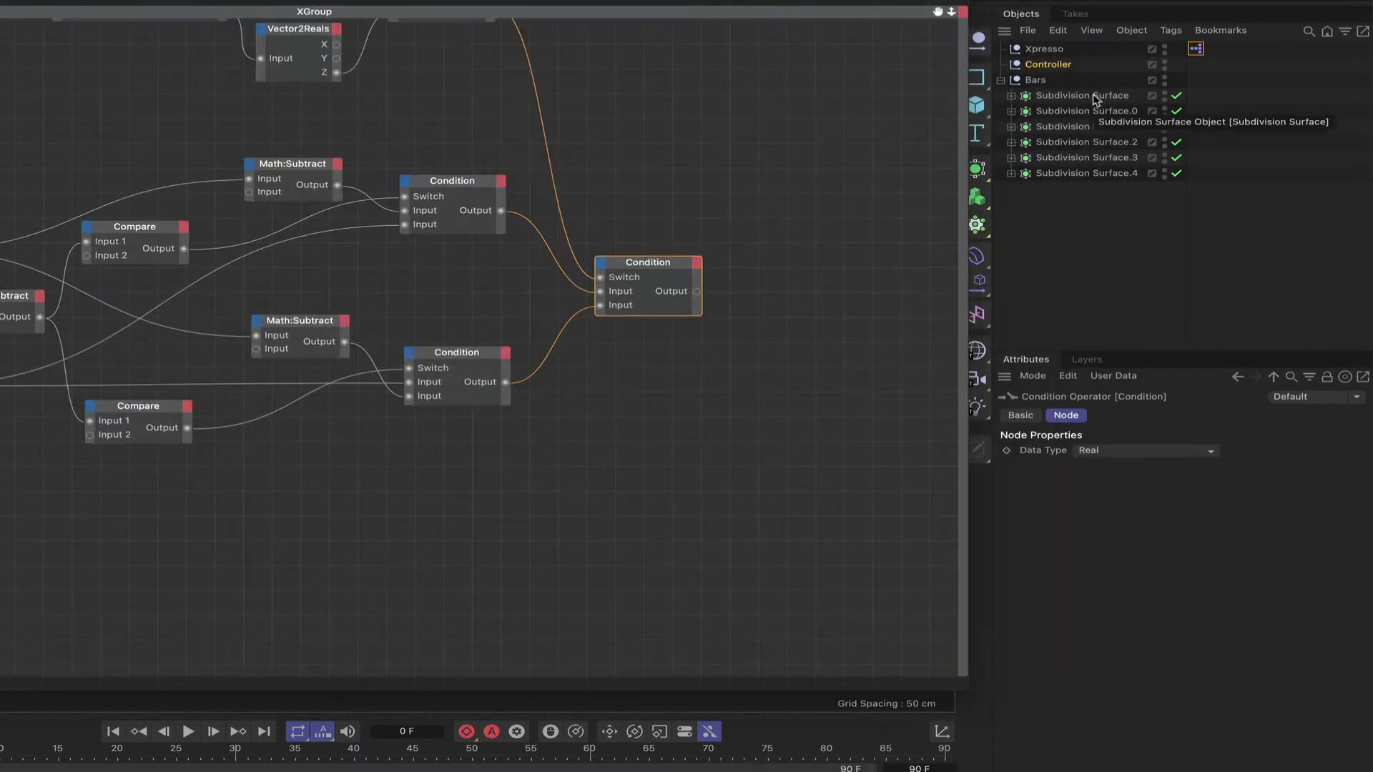
drag(1095, 98, 809, 291)
click(803, 290)
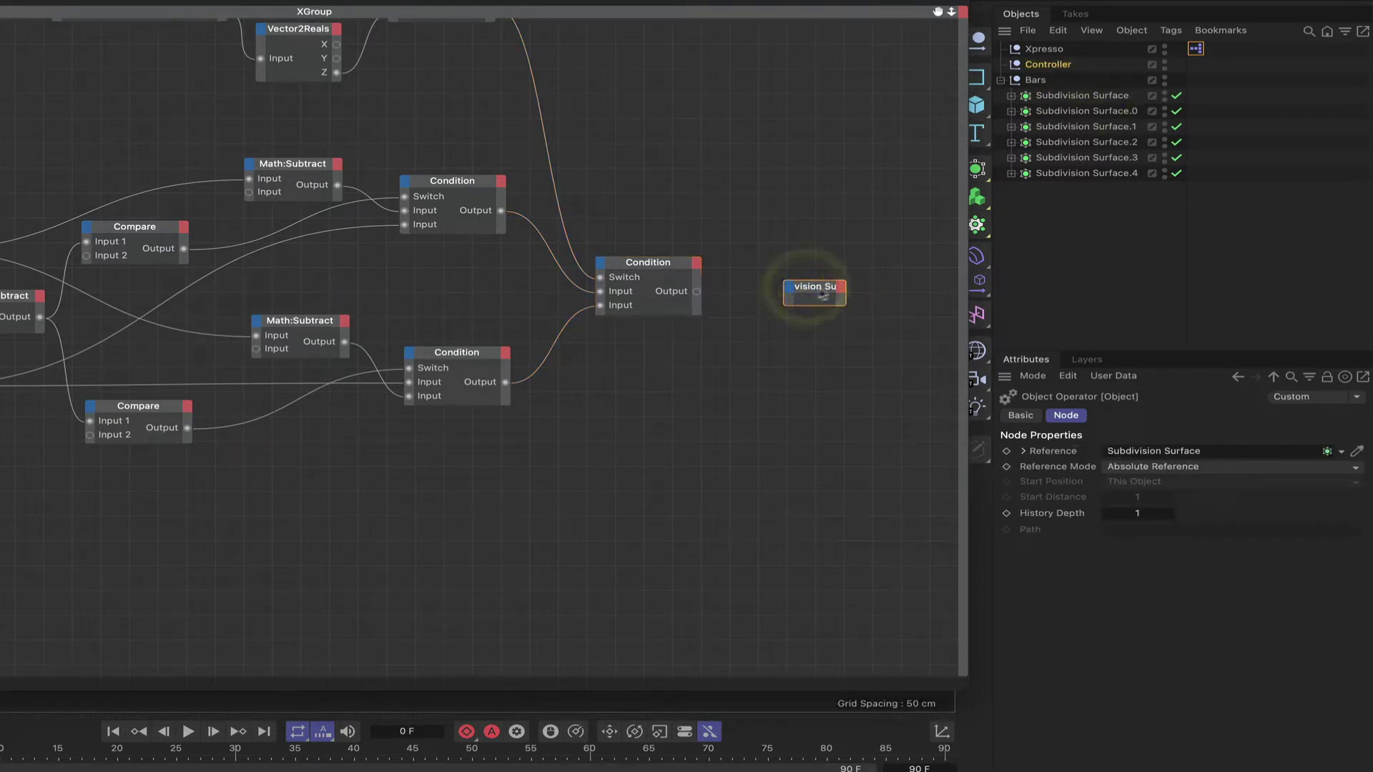
click(789, 292)
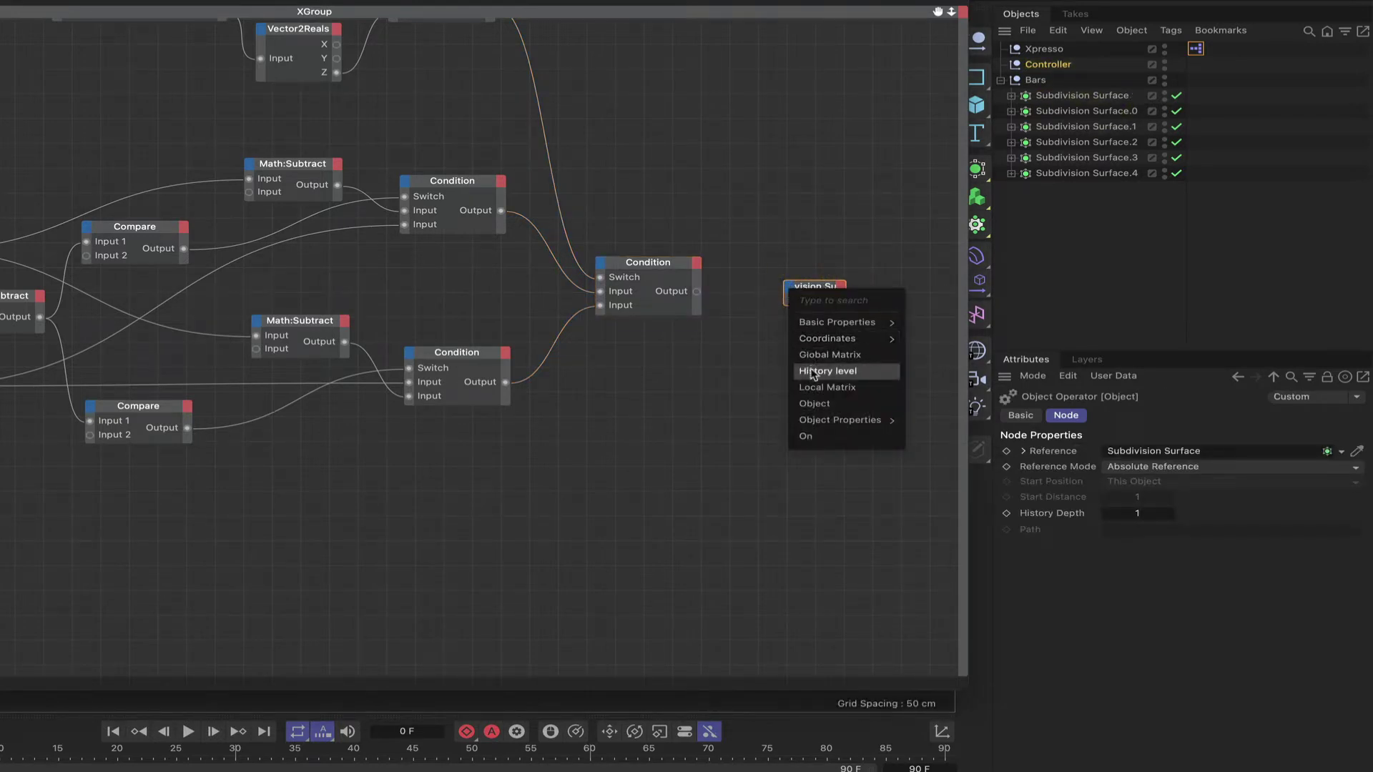
mouse_move(808, 342)
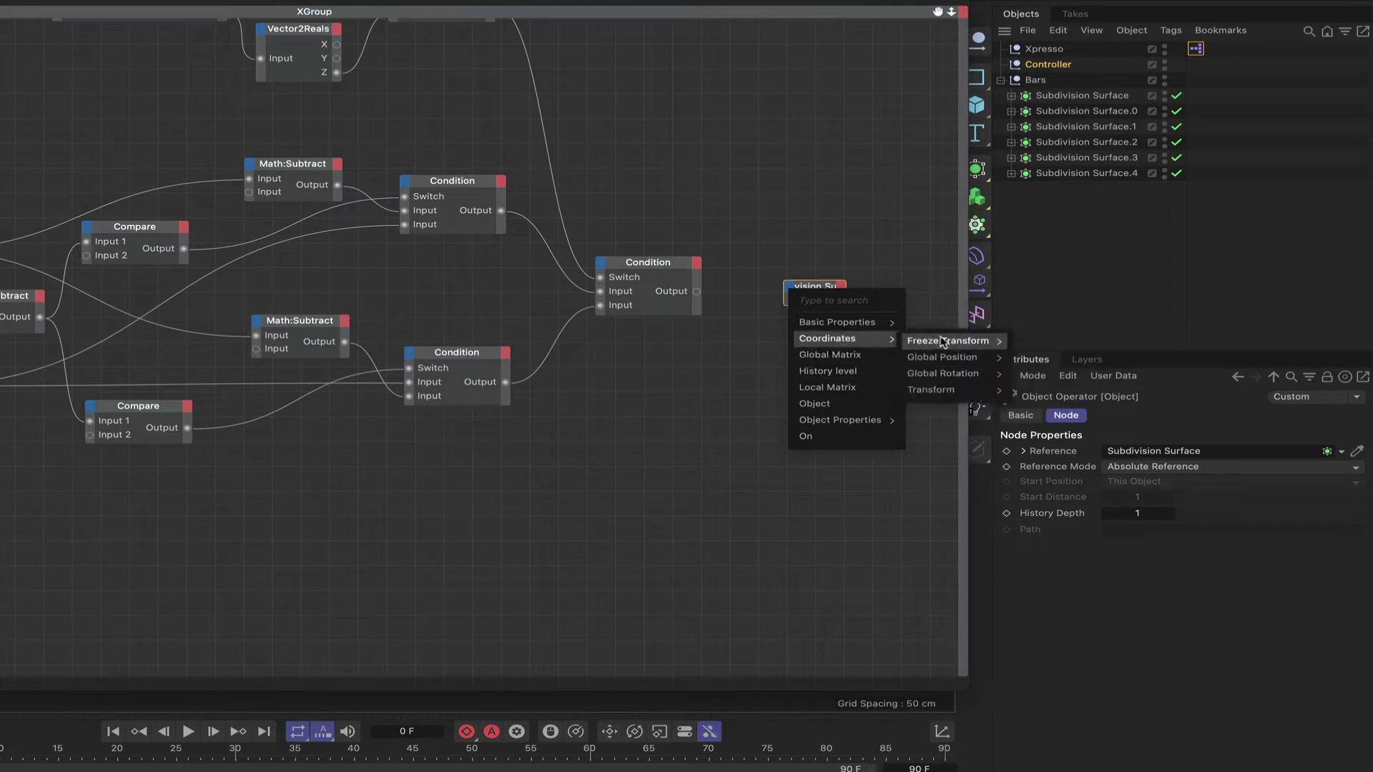
mouse_move(940, 390)
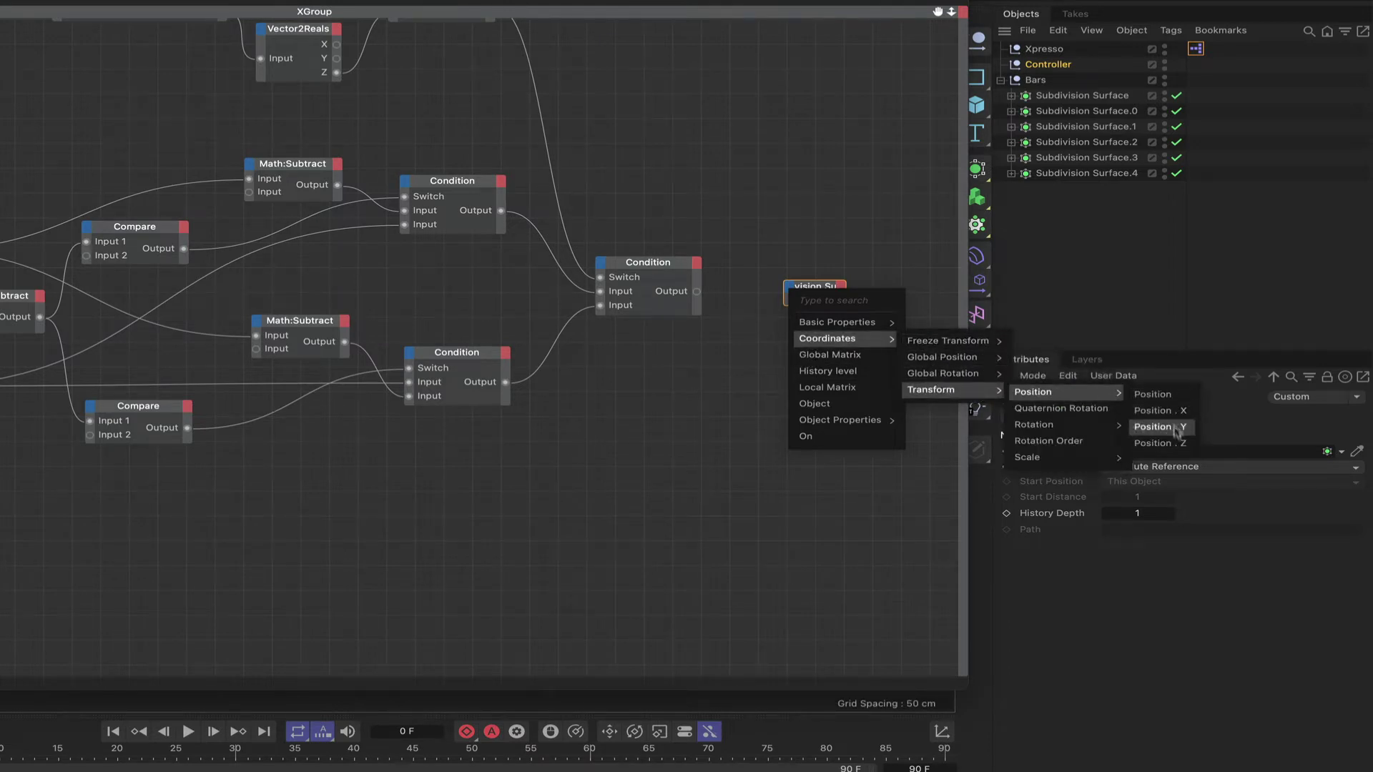
click(1041, 392)
- Add an Object input to the new Subdivision Surface node, connect the last Condition's output to its Position . Z, and place the node lower
click(791, 288)
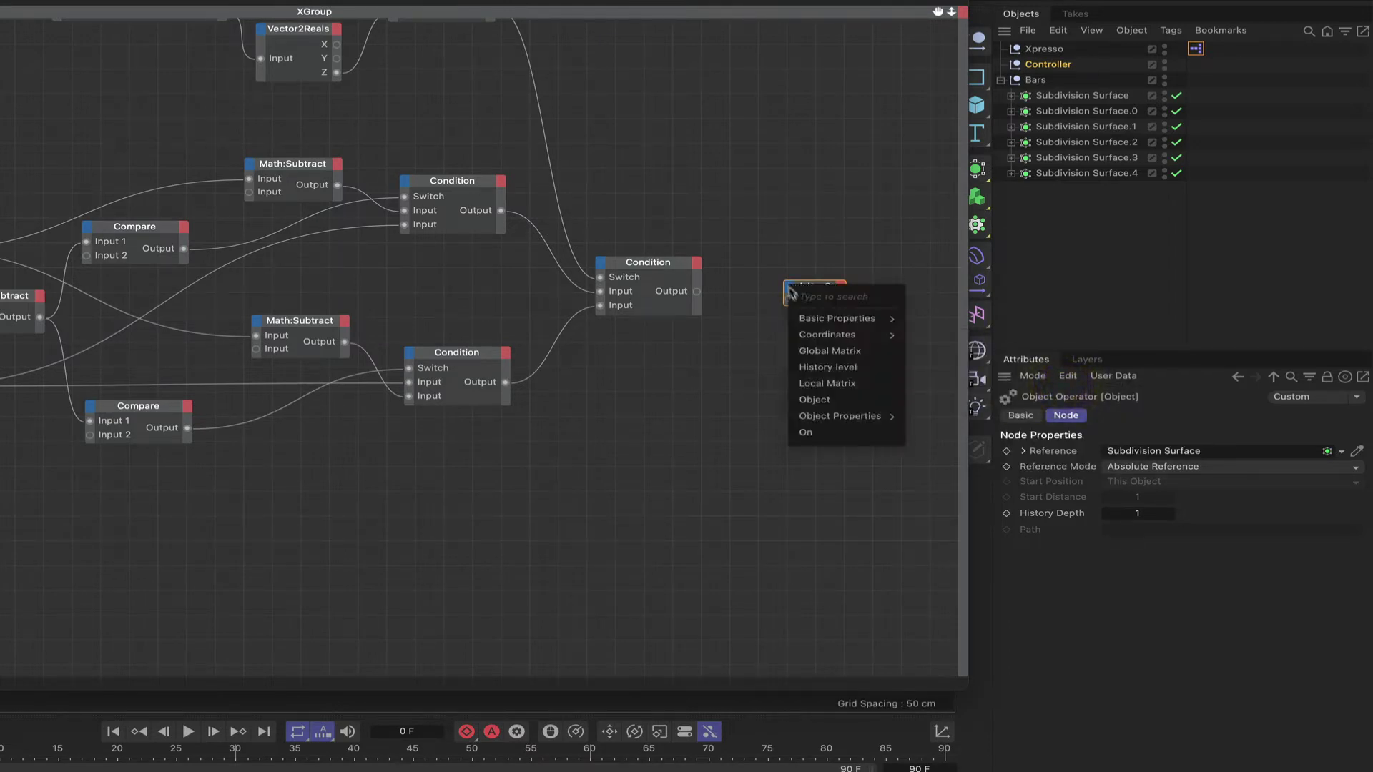
click(813, 399)
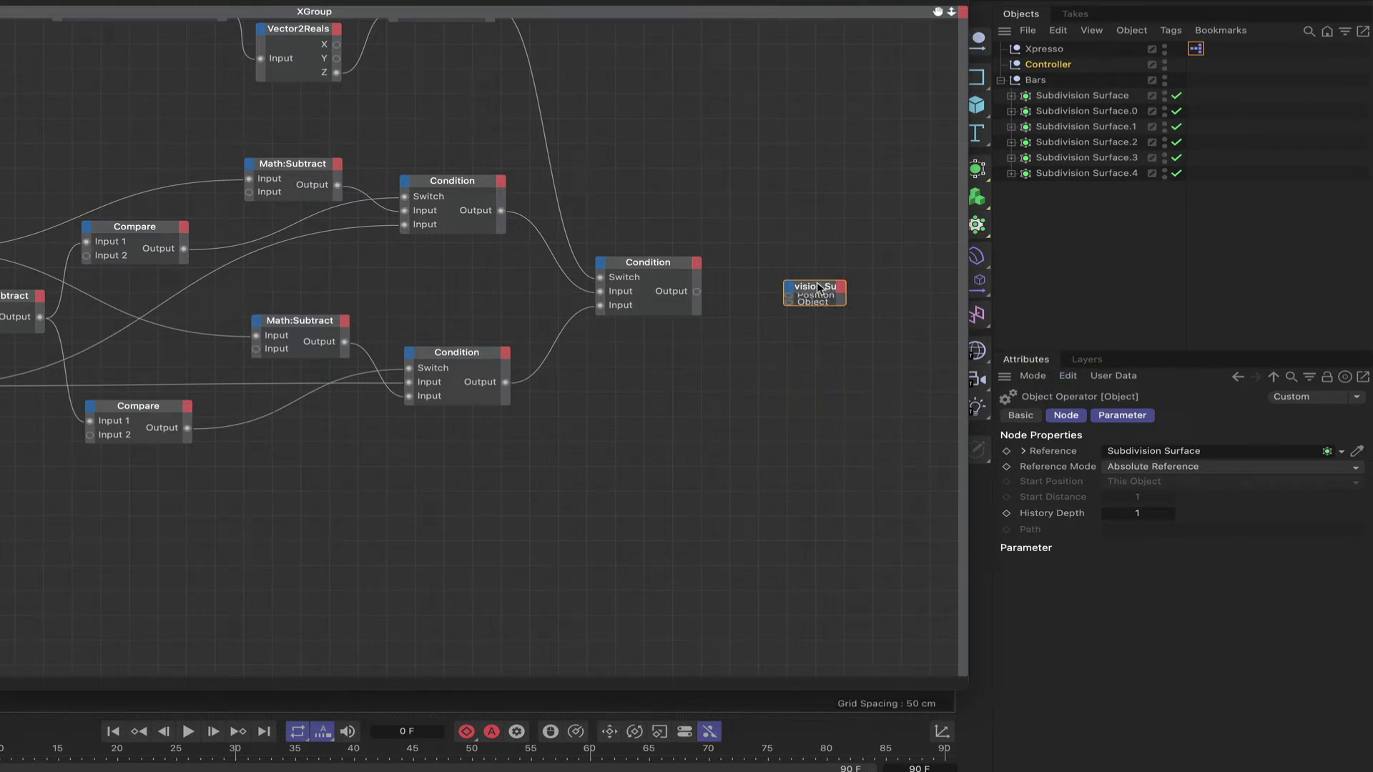
click(815, 286)
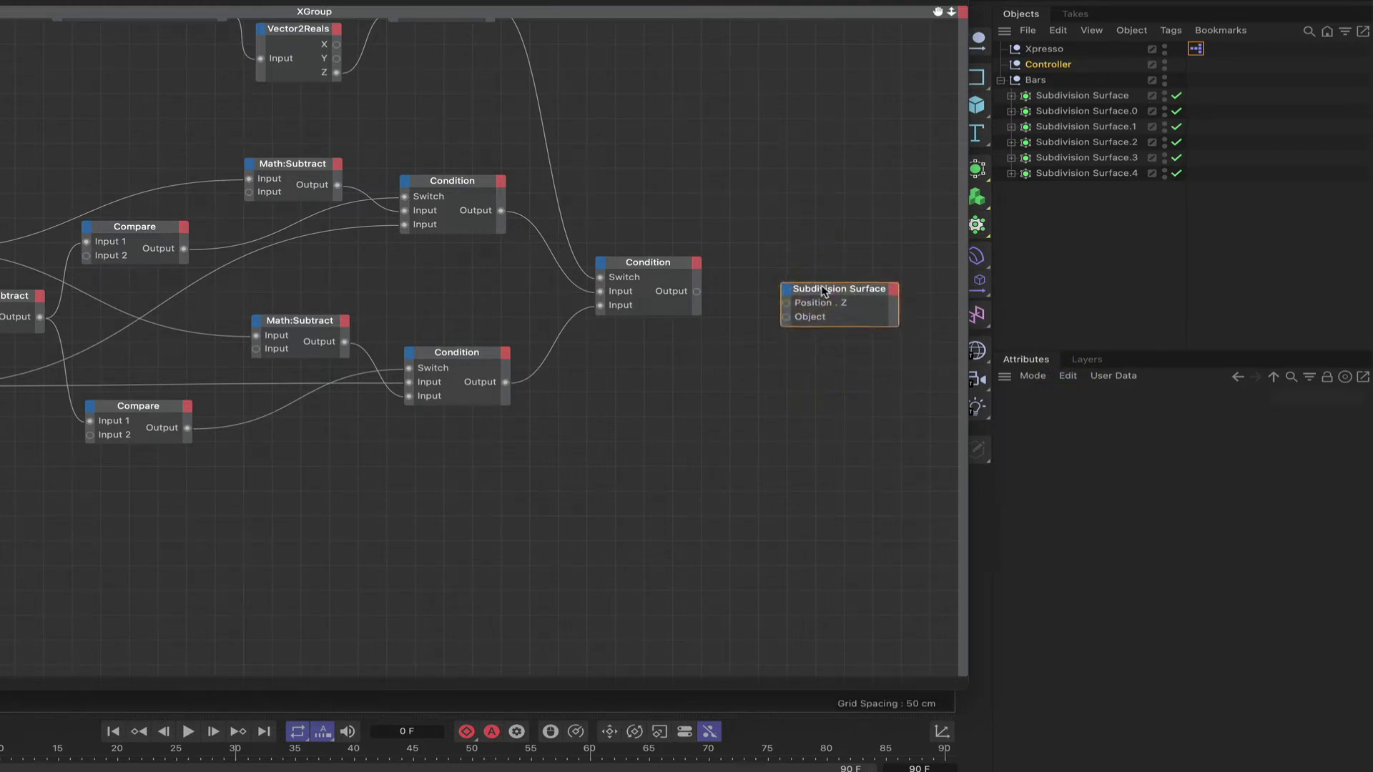
click(822, 288)
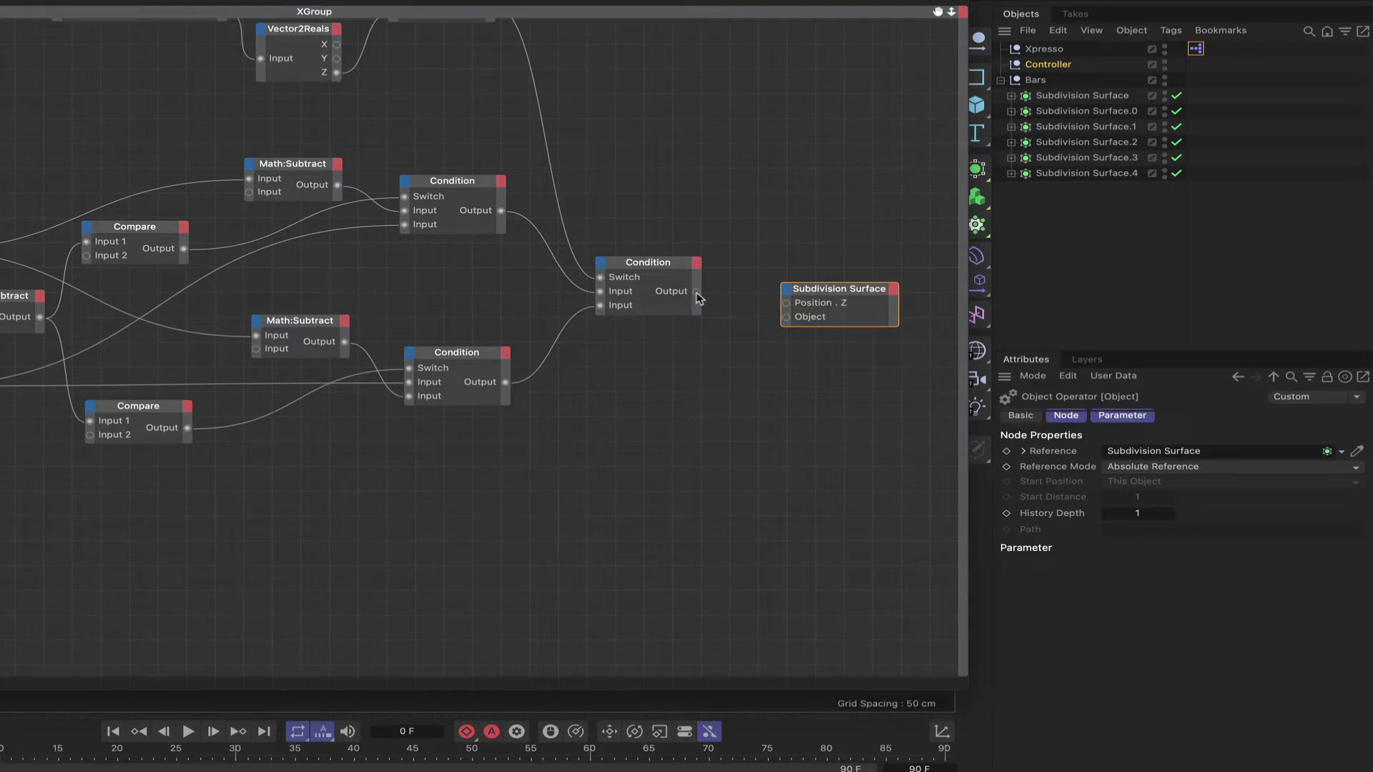
drag(789, 309, 787, 437)
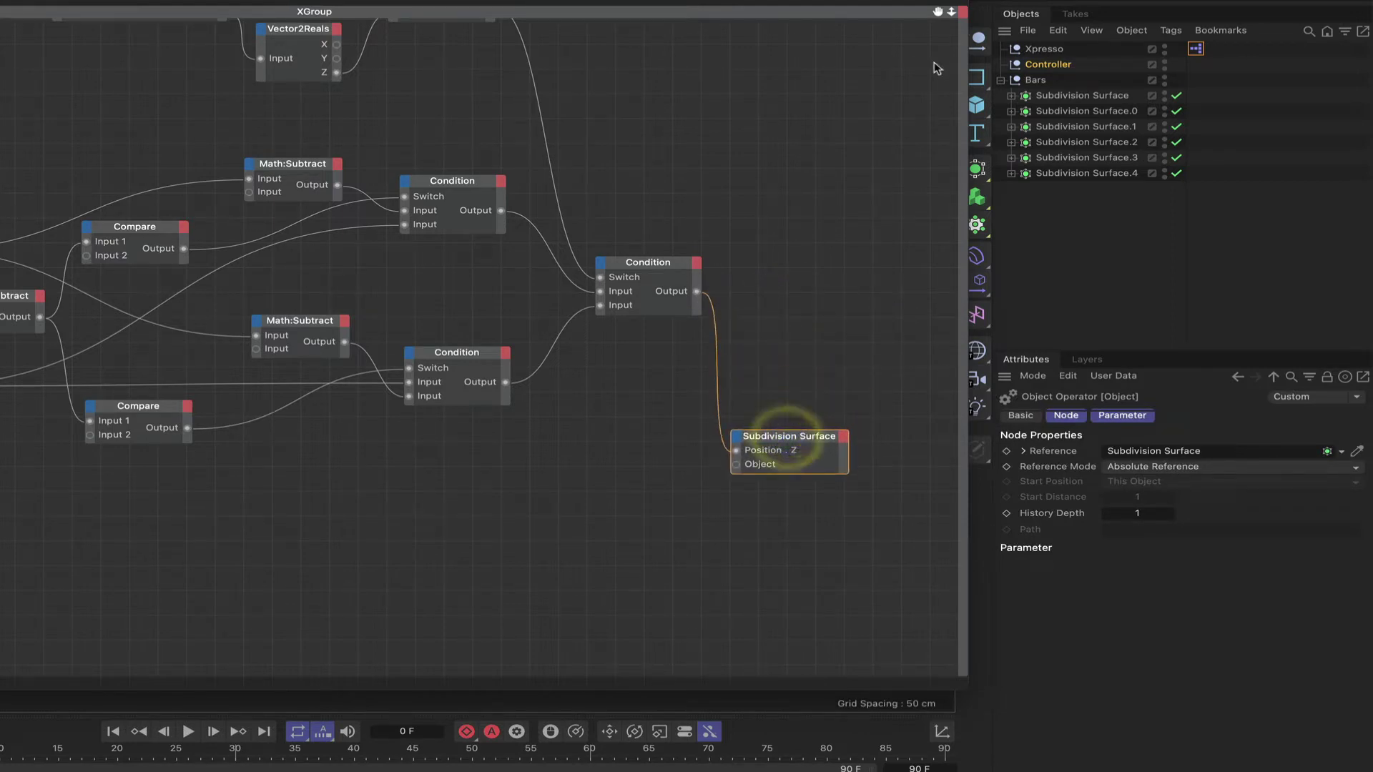
- Move the lower Link List node down and connect its Link output to the new Subdivision Surface node's Object input
drag(937, 12, 937, 16)
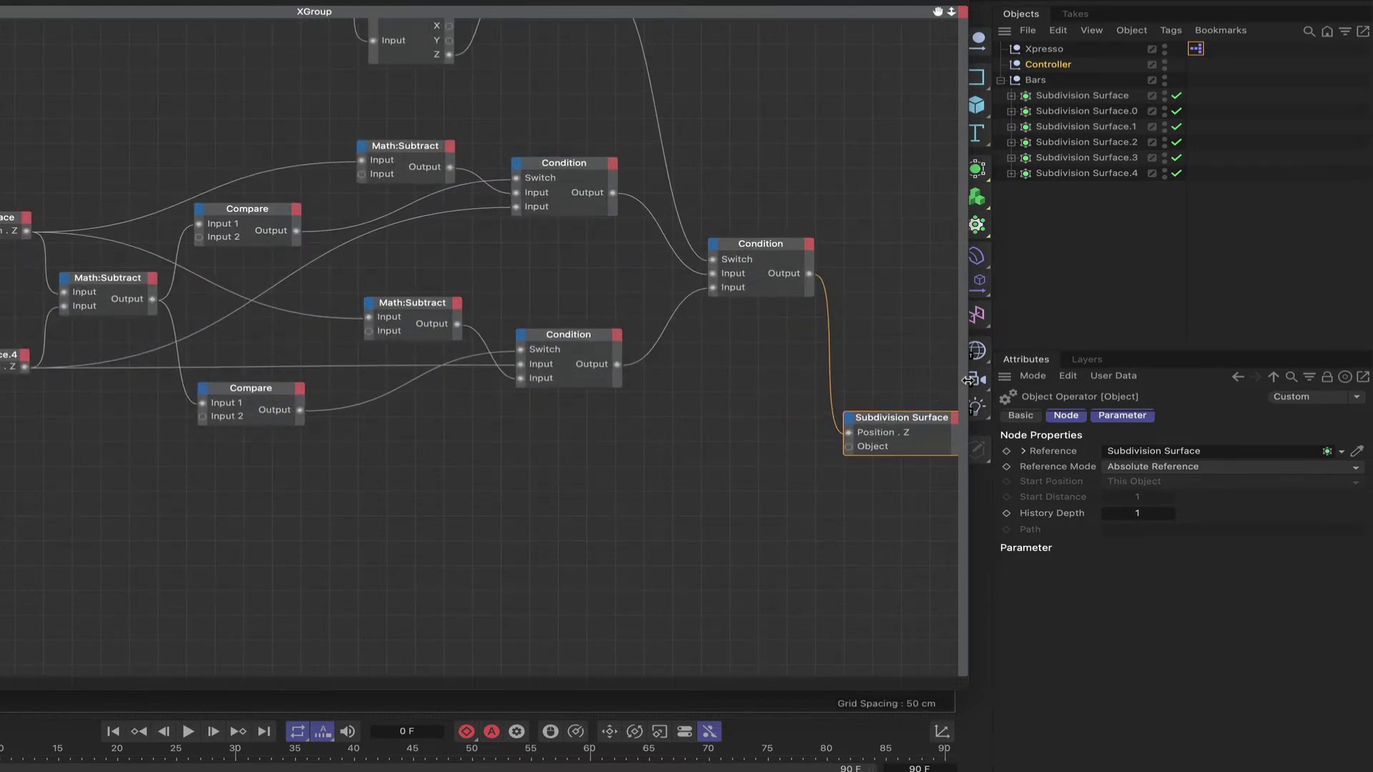
drag(967, 380, 1326, 368)
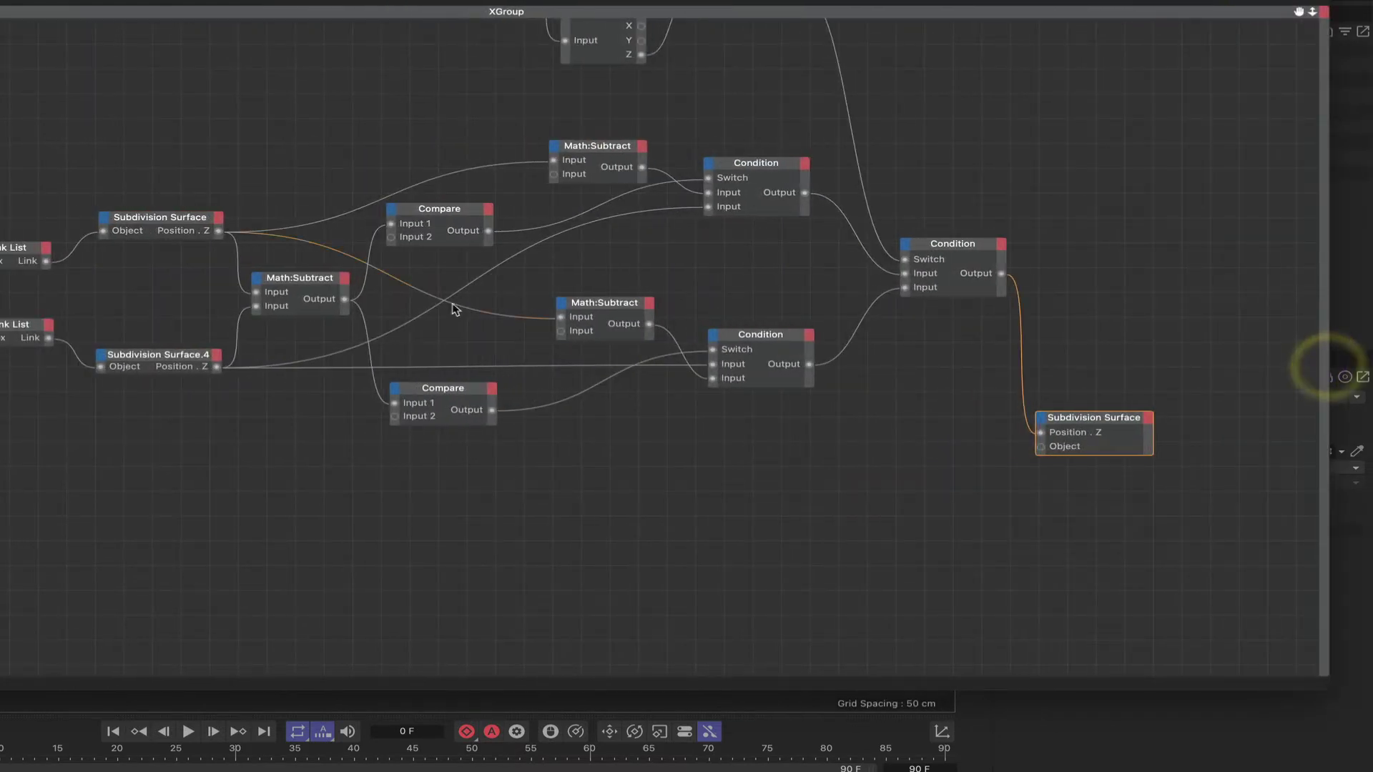
drag(198, 365, 199, 451)
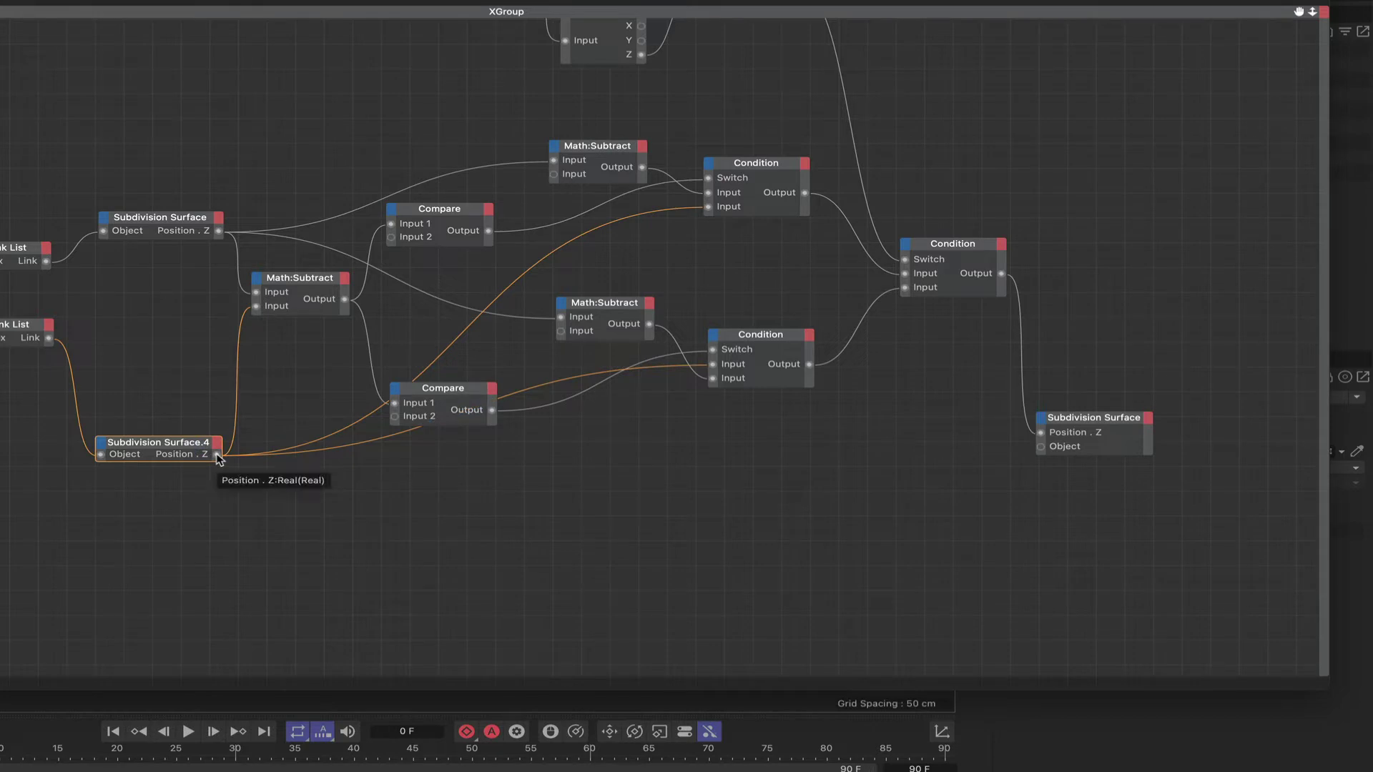
drag(183, 445, 190, 358)
drag(26, 332, 1041, 449)
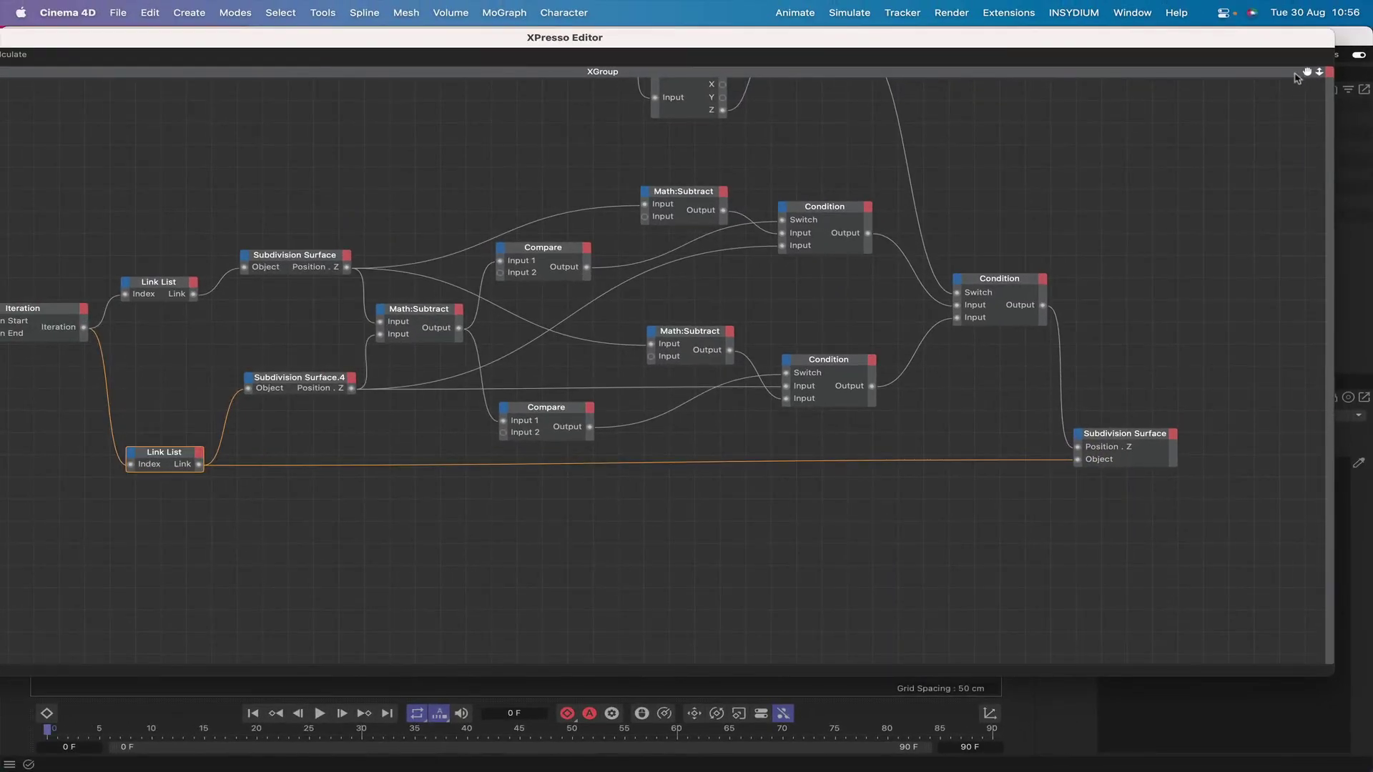
- Uncover the viewport and test the Controller's Open/Close slider, returning it to 200
drag(1307, 72, 163, 22)
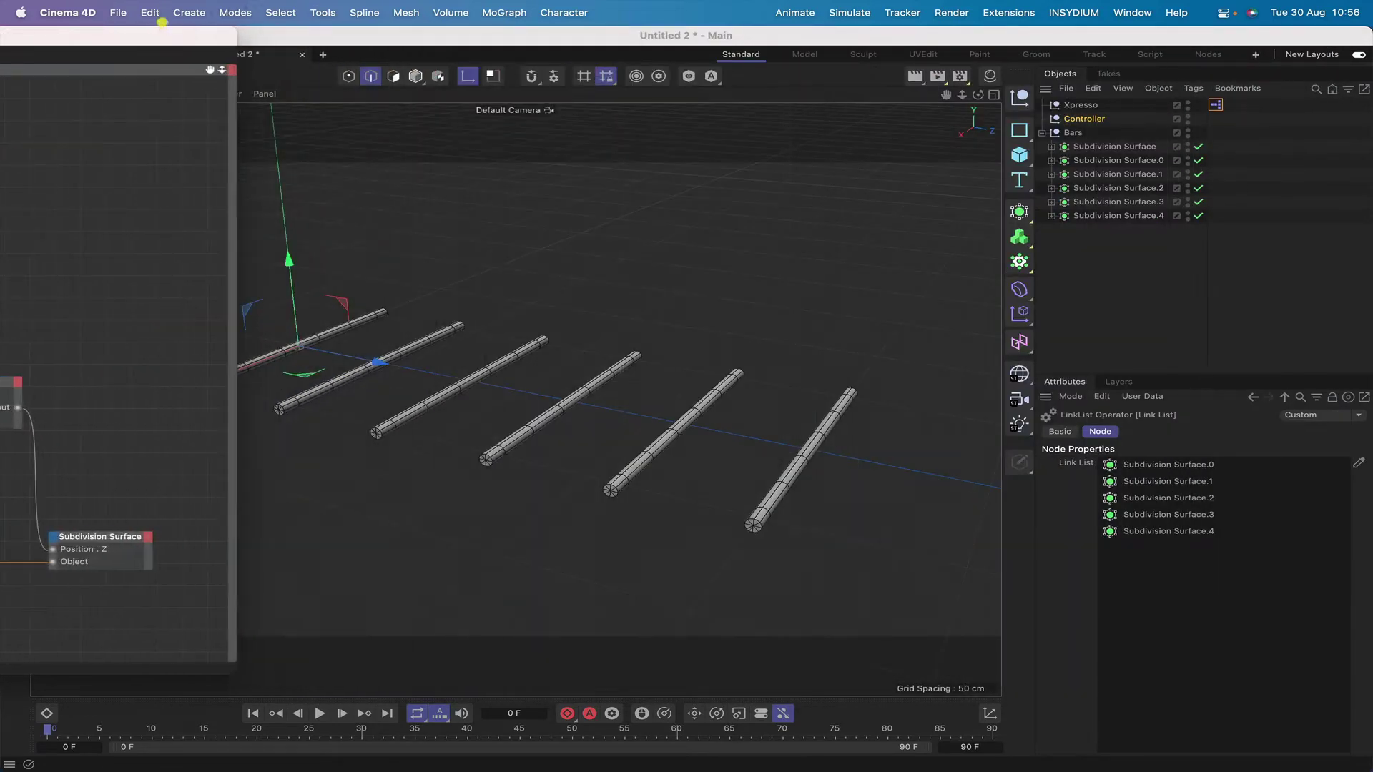
click(1084, 119)
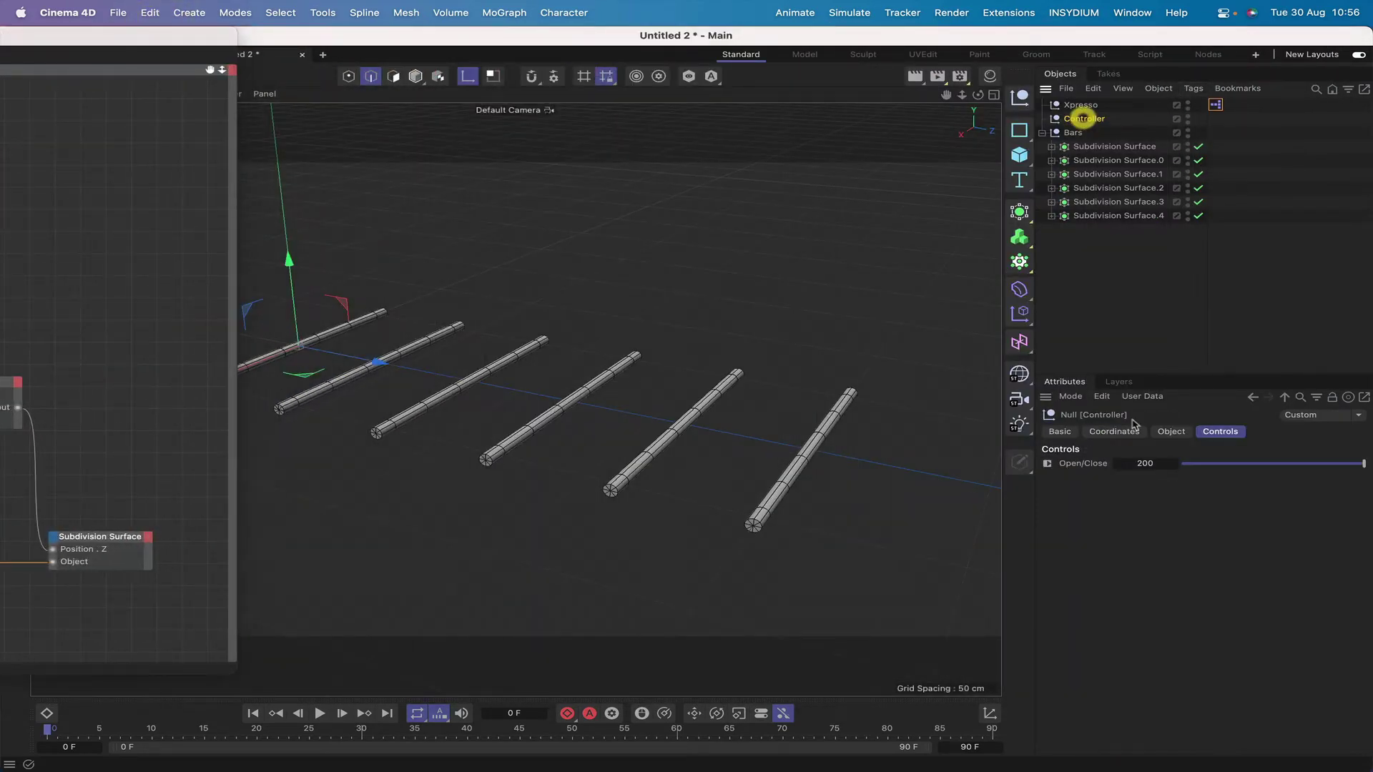
mouse_move(1363, 463)
mouse_down()
mouse_move(1198, 497)
mouse_move(1180, 498)
mouse_move(1252, 475)
mouse_move(1306, 487)
mouse_move(1362, 477)
mouse_move(1143, 481)
mouse_move(1368, 448)
mouse_up()
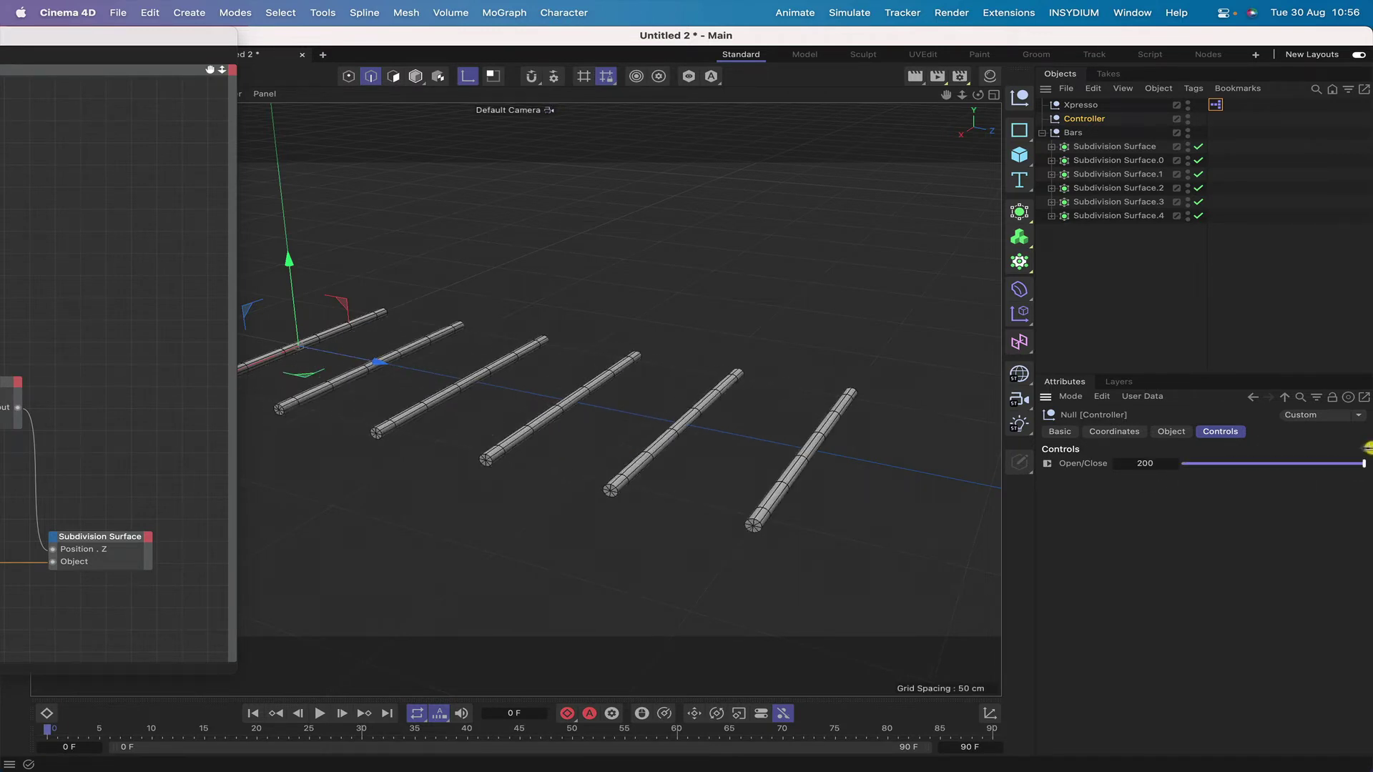
- Examine the whole node network against the bars in the viewport, including the upper Compare node's function and Input 2 settings
drag(135, 39, 1217, 3)
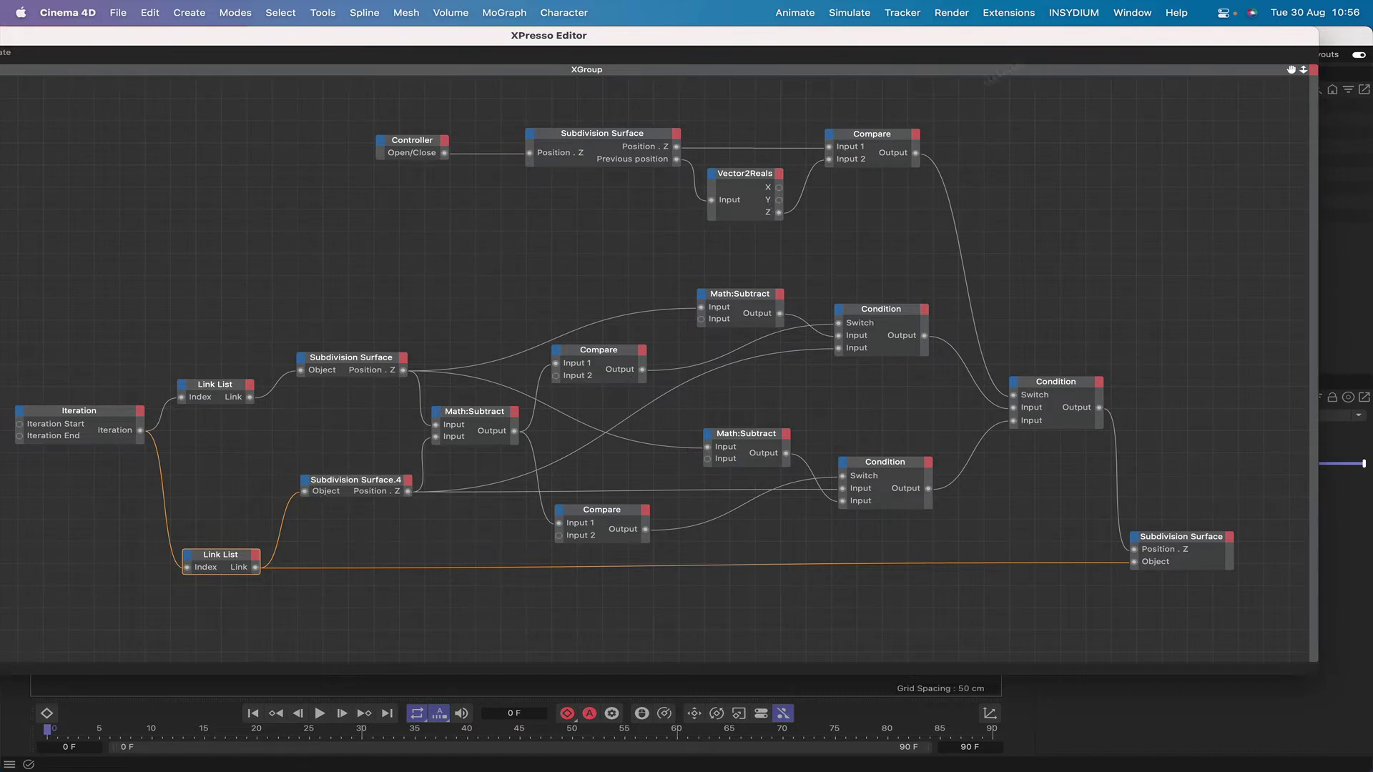
drag(1066, 36, 323, 5)
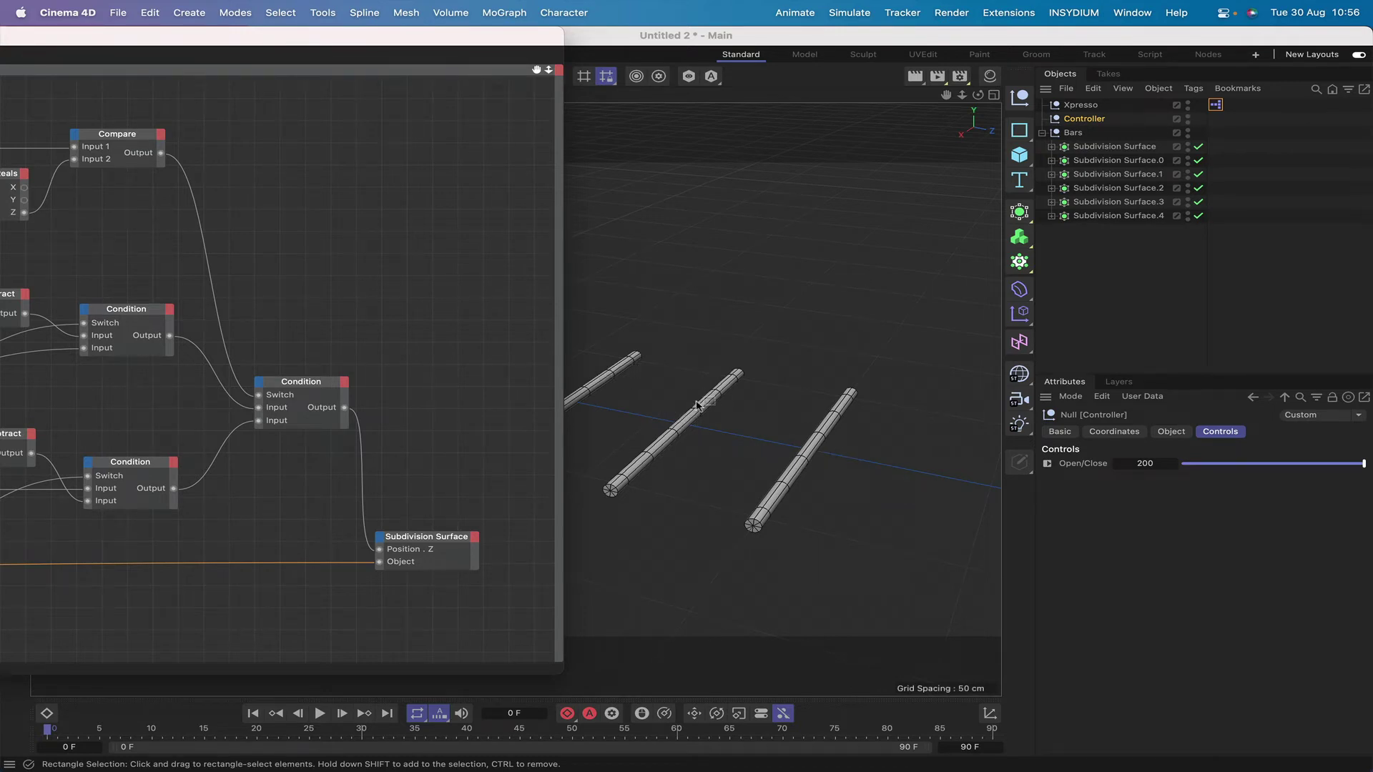
drag(412, 24, 1043, 23)
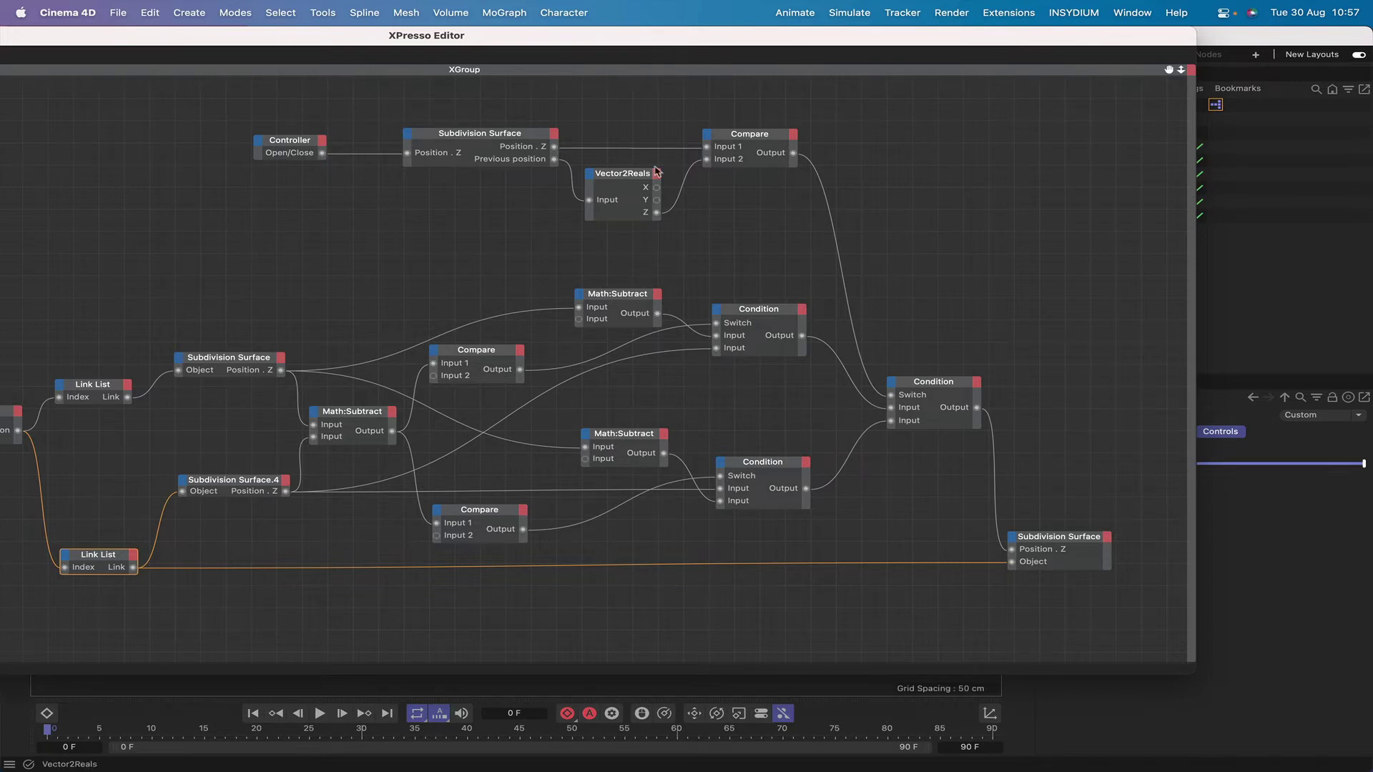
drag(1012, 39, 799, 4)
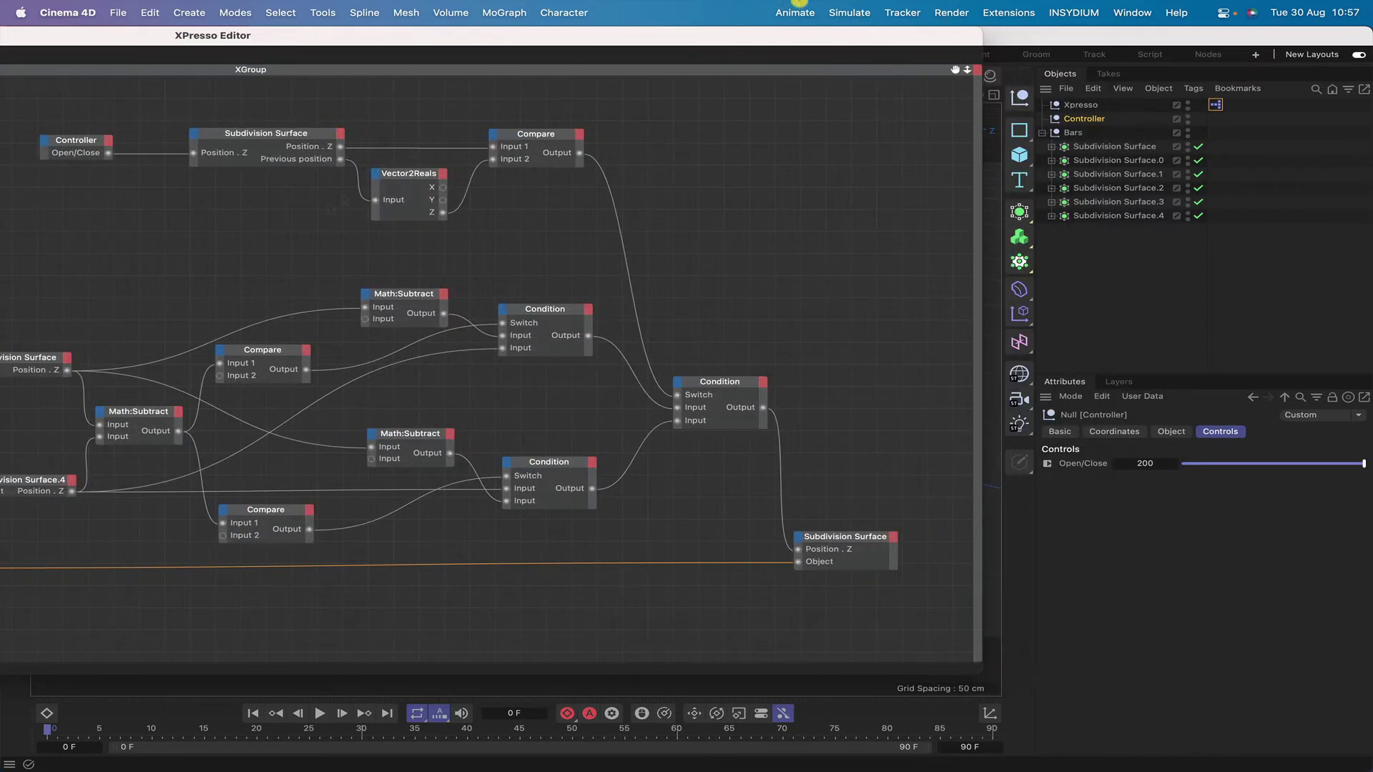
click(247, 358)
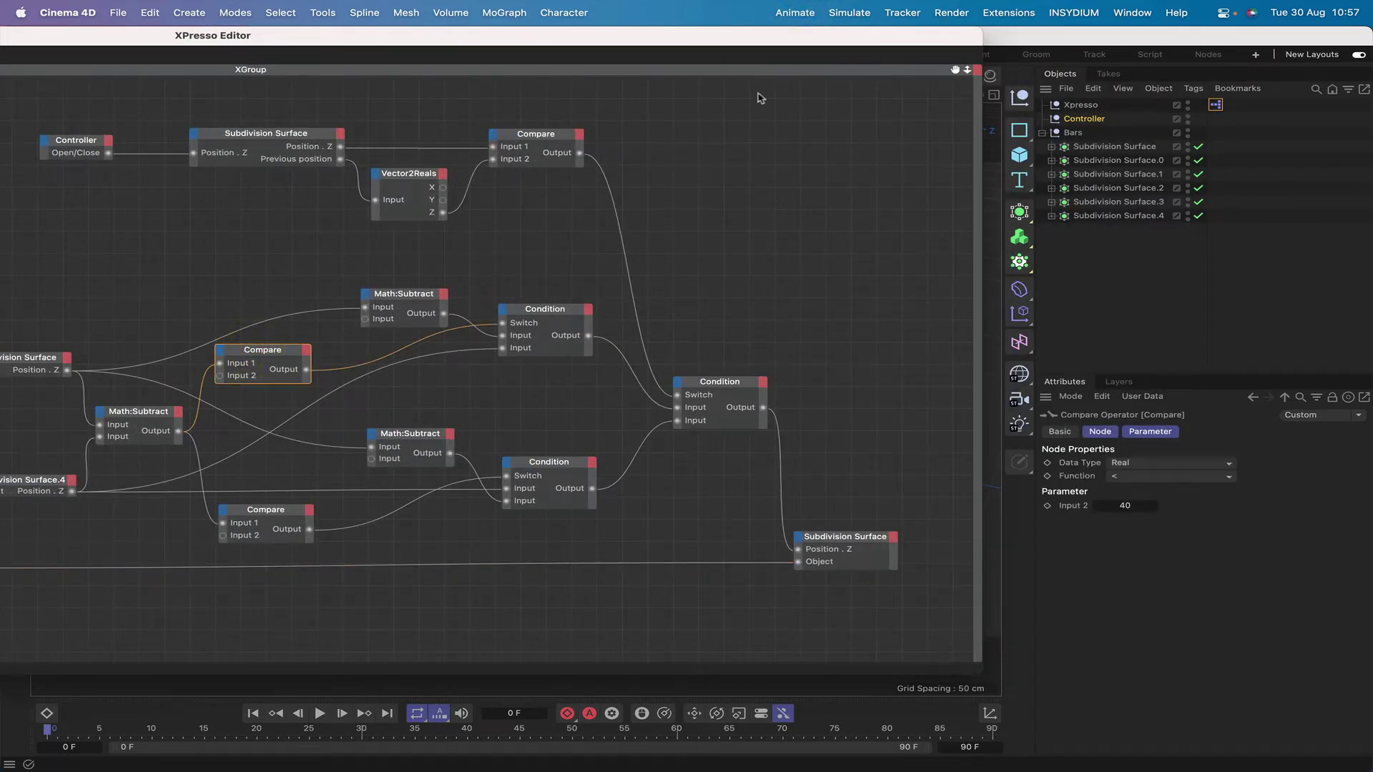
drag(867, 39, 590, 8)
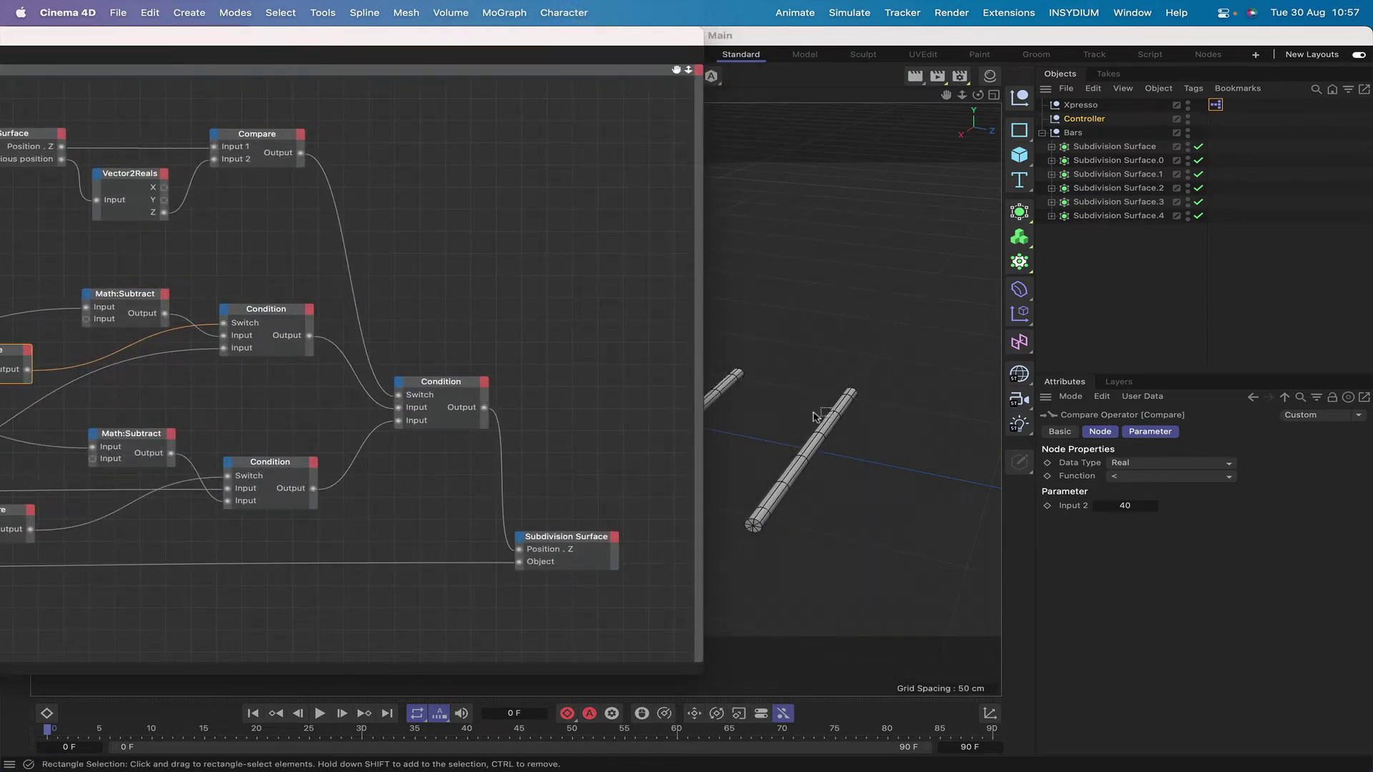
click(737, 388)
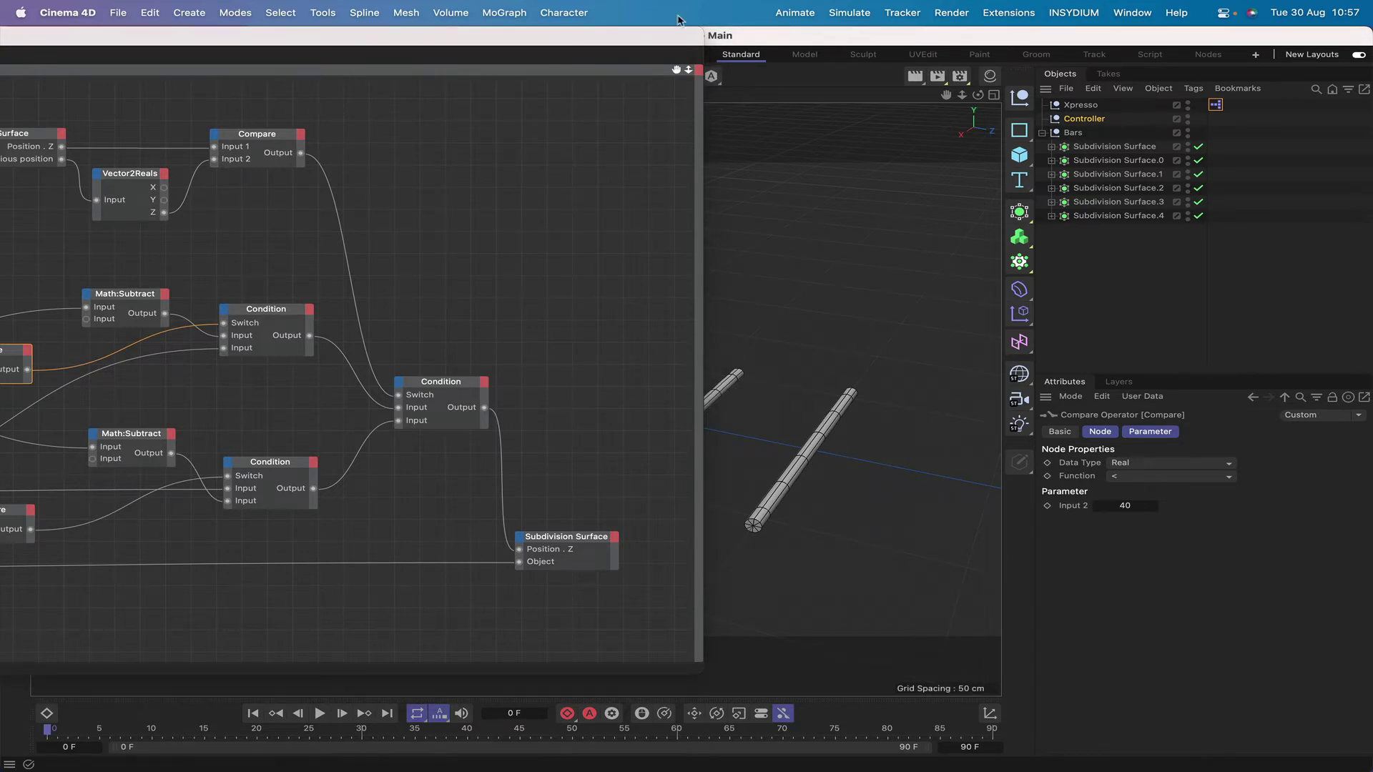
drag(679, 34, 494, 30)
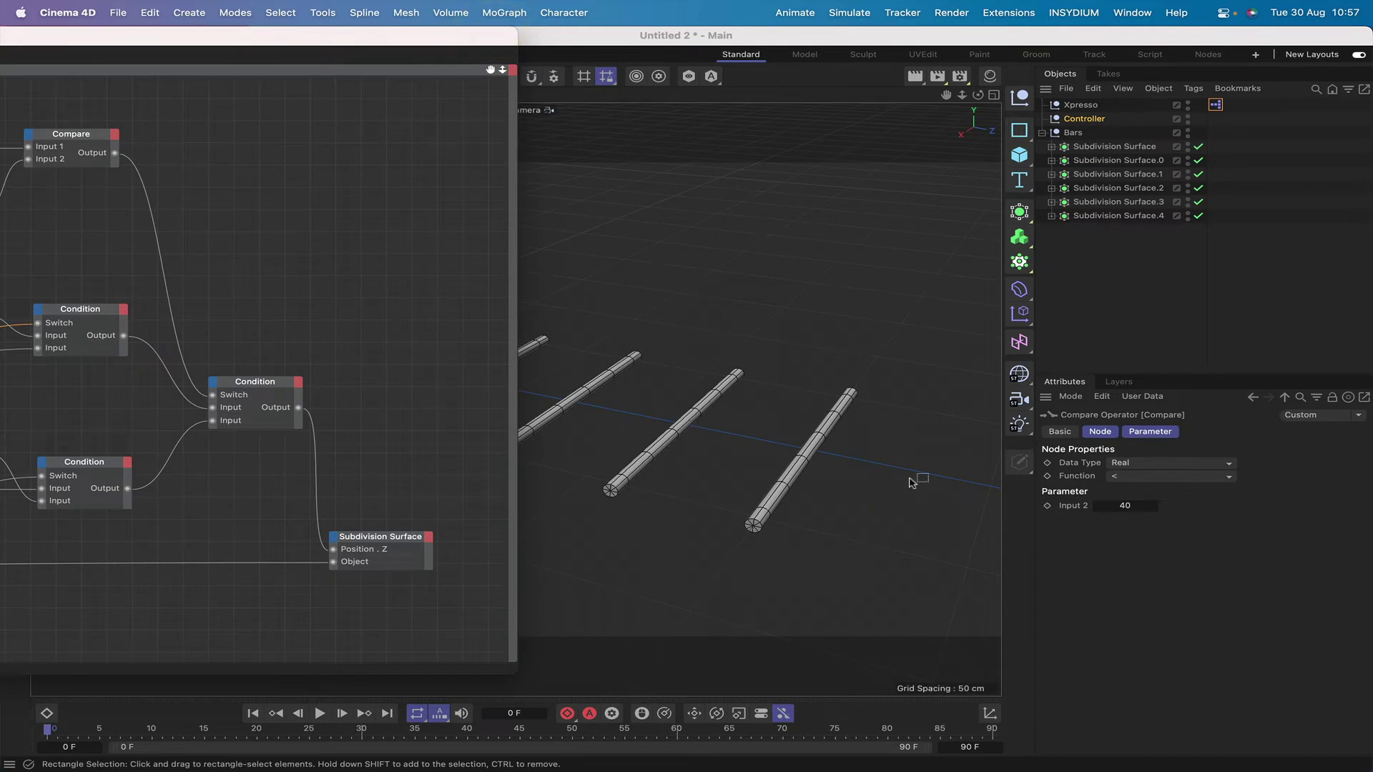
click(815, 453)
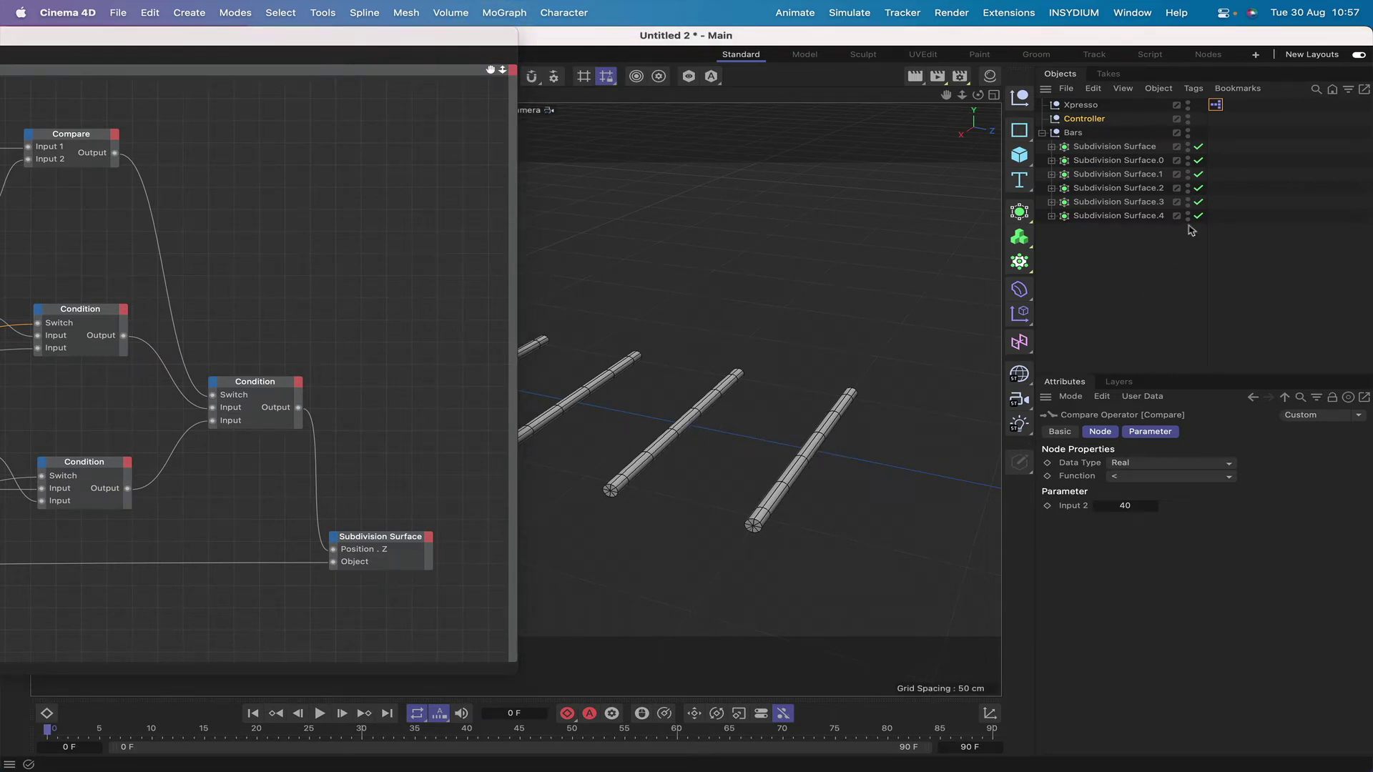
- Test the Controller's Open/Close slider again, ending at 200, and inspect the lower Compare node's parameters
click(1099, 119)
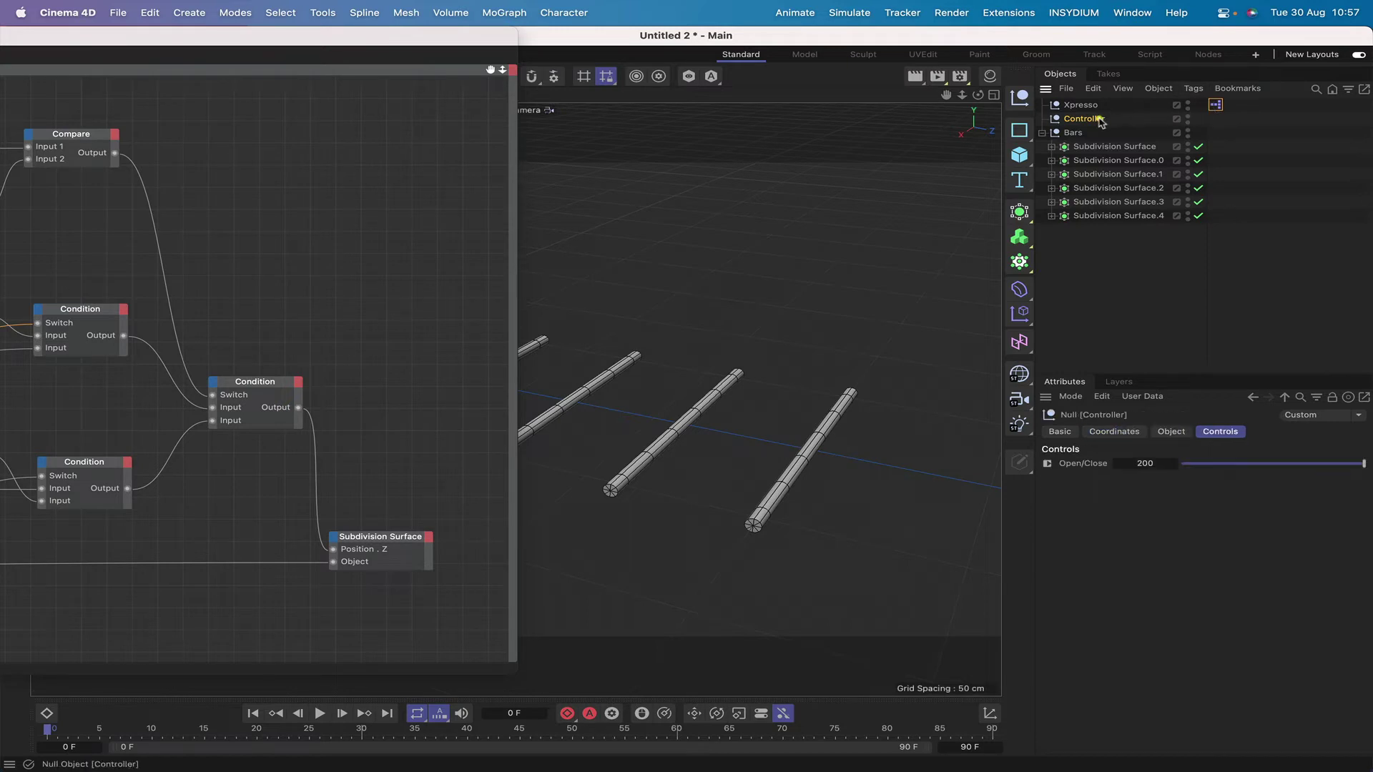
mouse_move(1364, 463)
mouse_down()
mouse_move(1310, 464)
mouse_move(1368, 465)
mouse_up()
click(1094, 310)
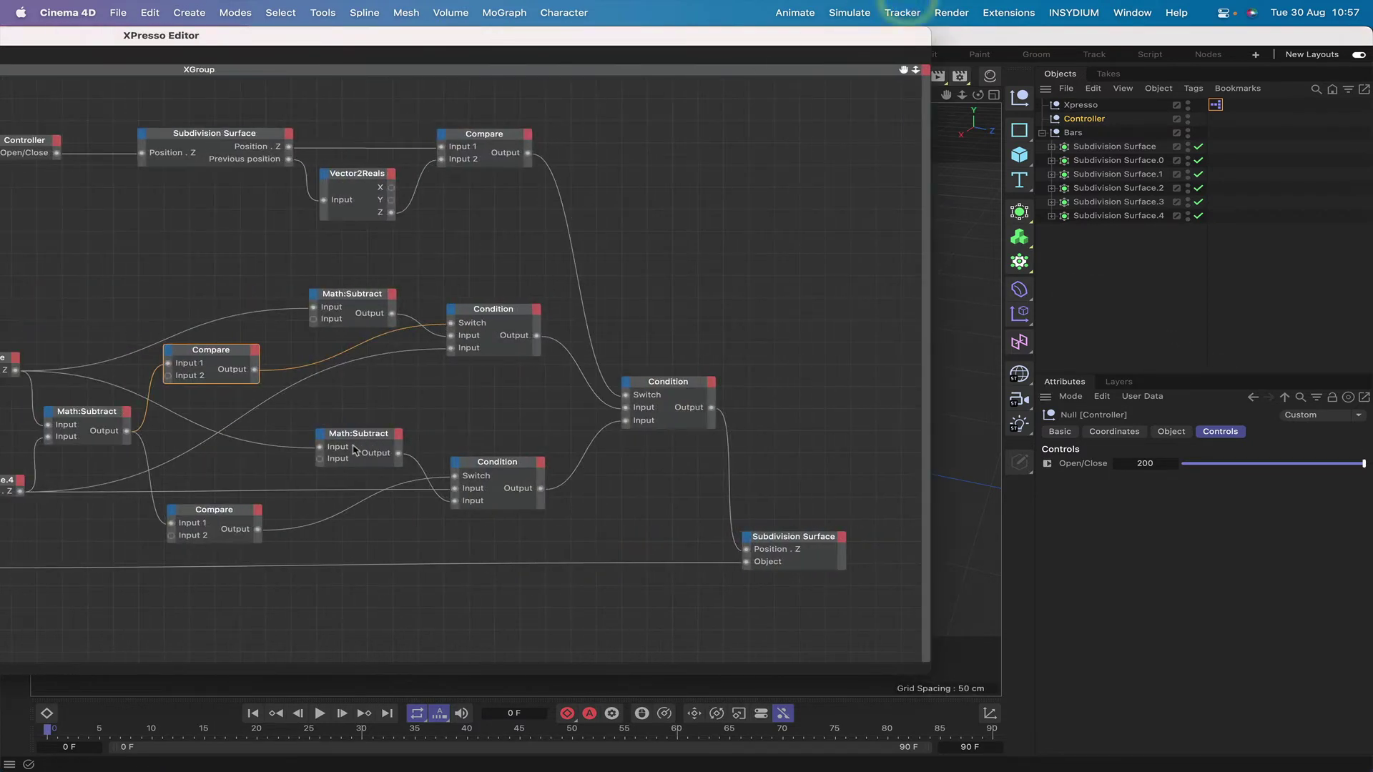
click(243, 513)
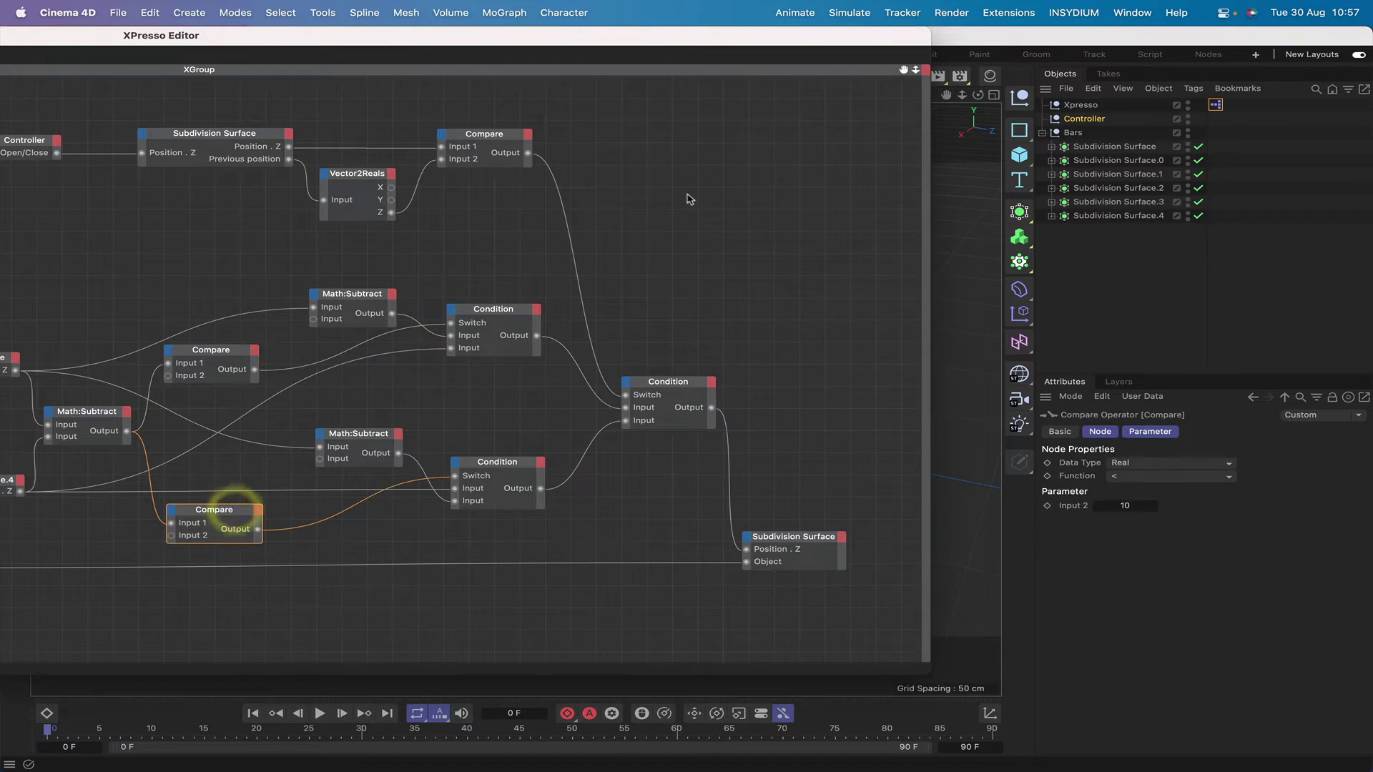
- Lower the Controller's Open/Close value to 146.43 and examine the spacing of the bars in the viewport
drag(886, 39, 461, 40)
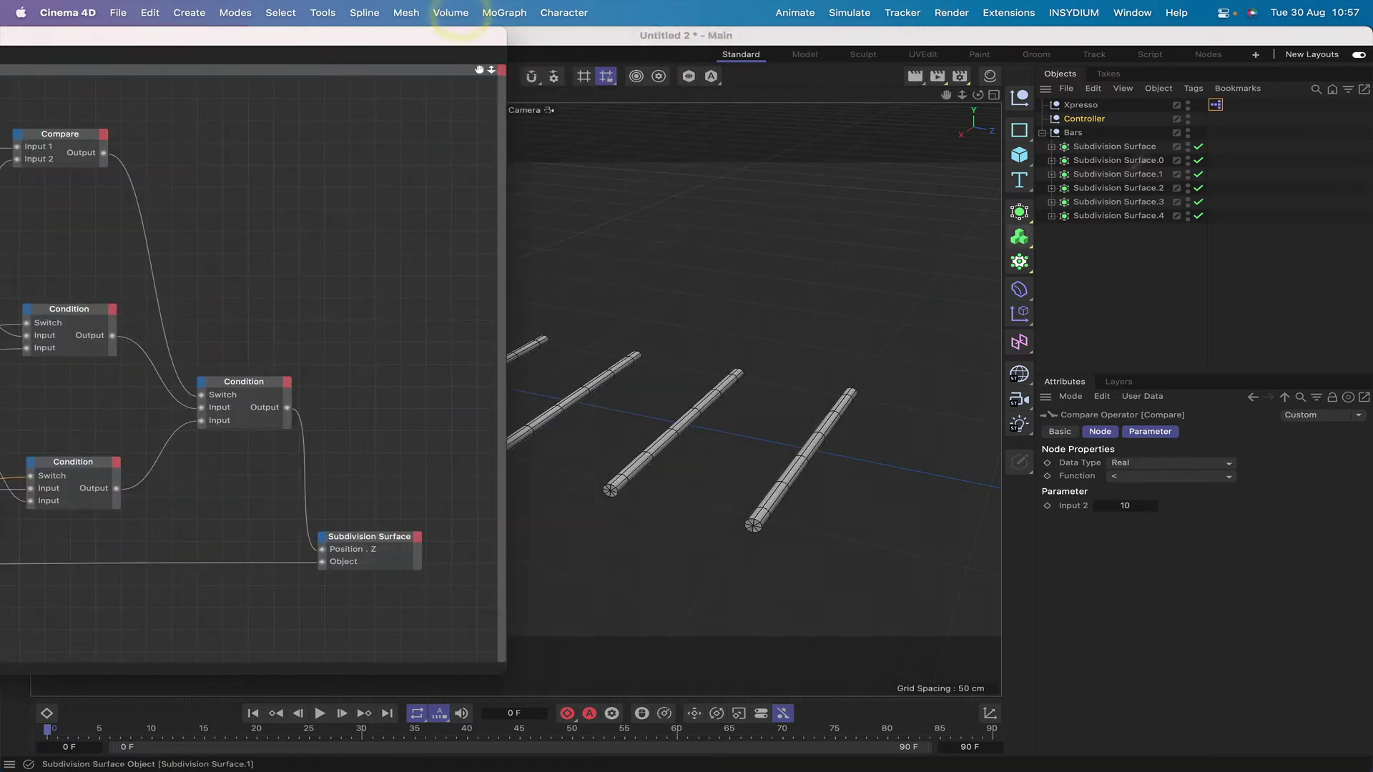
click(1101, 119)
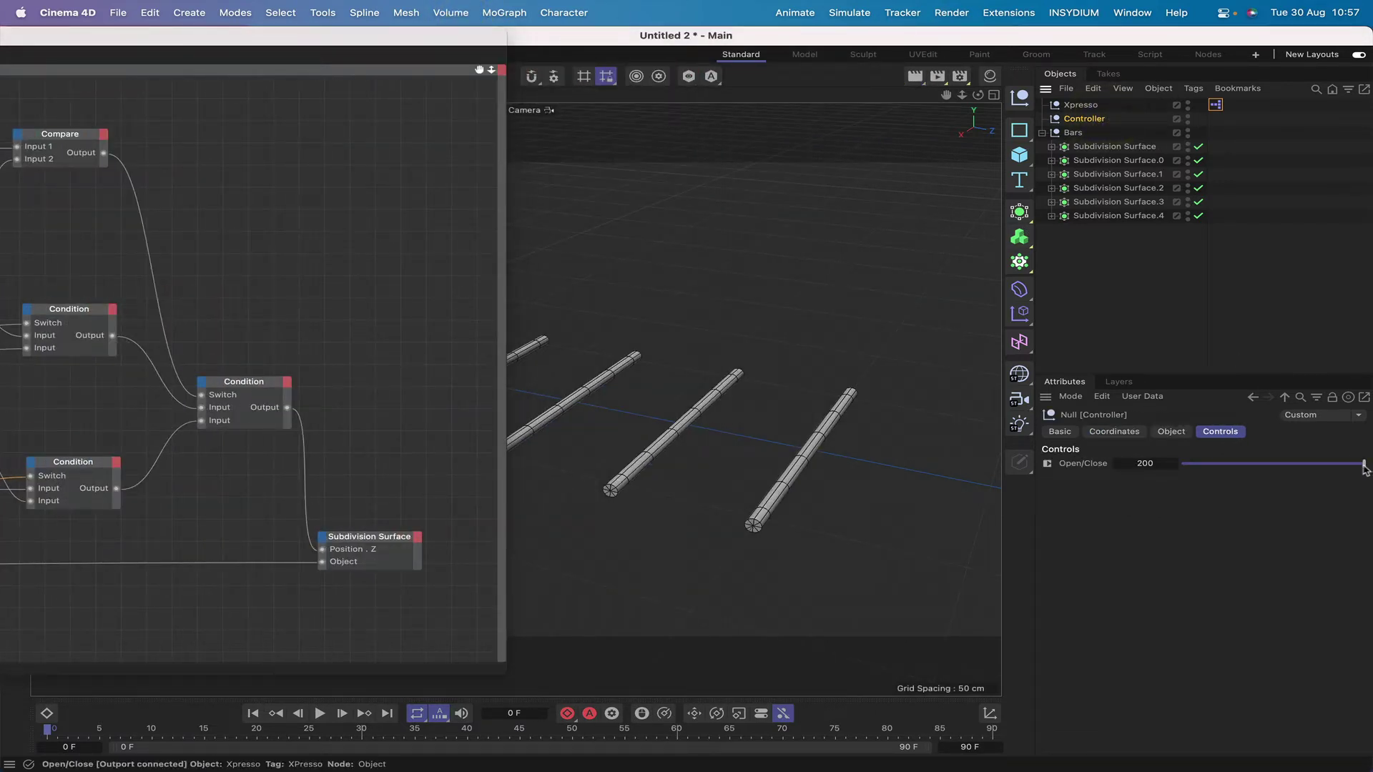
drag(1363, 463, 1299, 465)
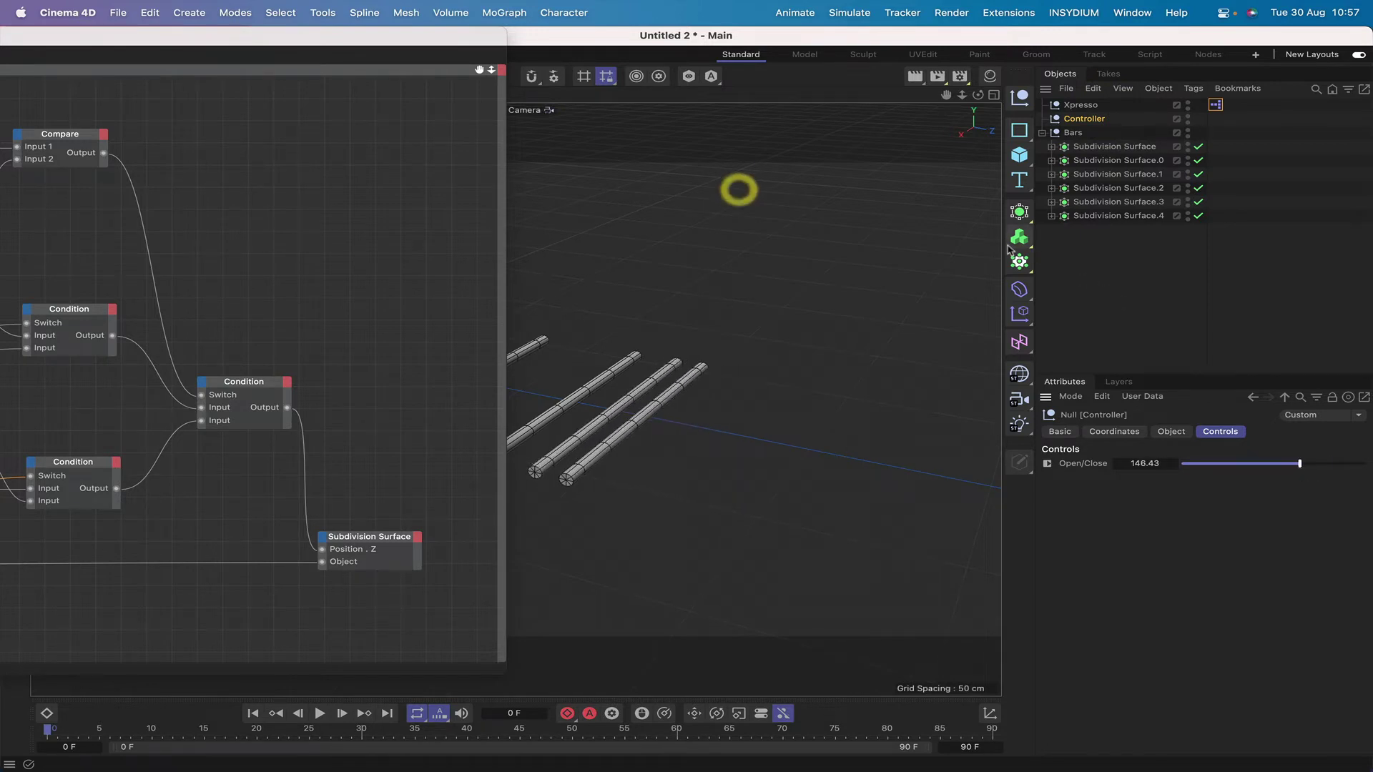
drag(412, 39, 454, 38)
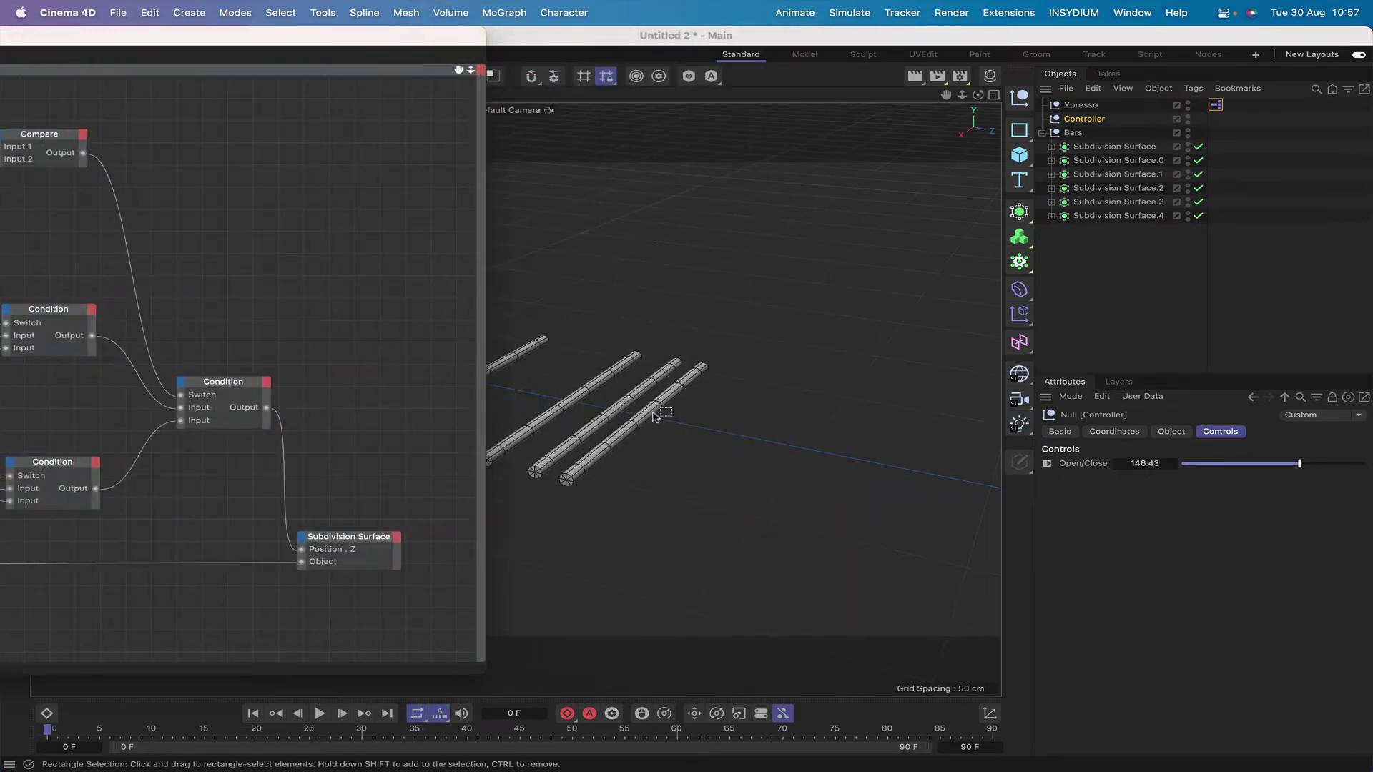
click(627, 409)
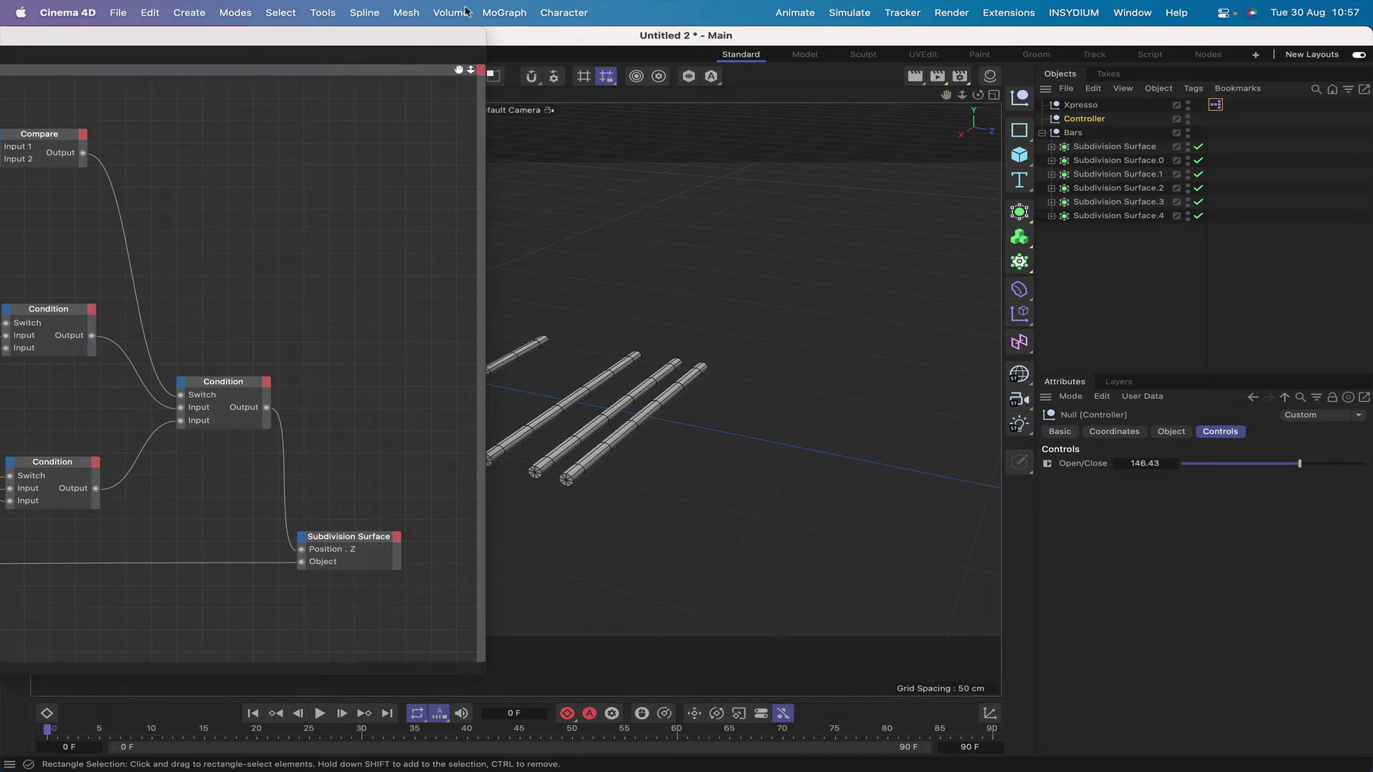
- Examine the lower Compare branch of the node network and raise the Controller's Open/Close value to 200
double_click(424, 42)
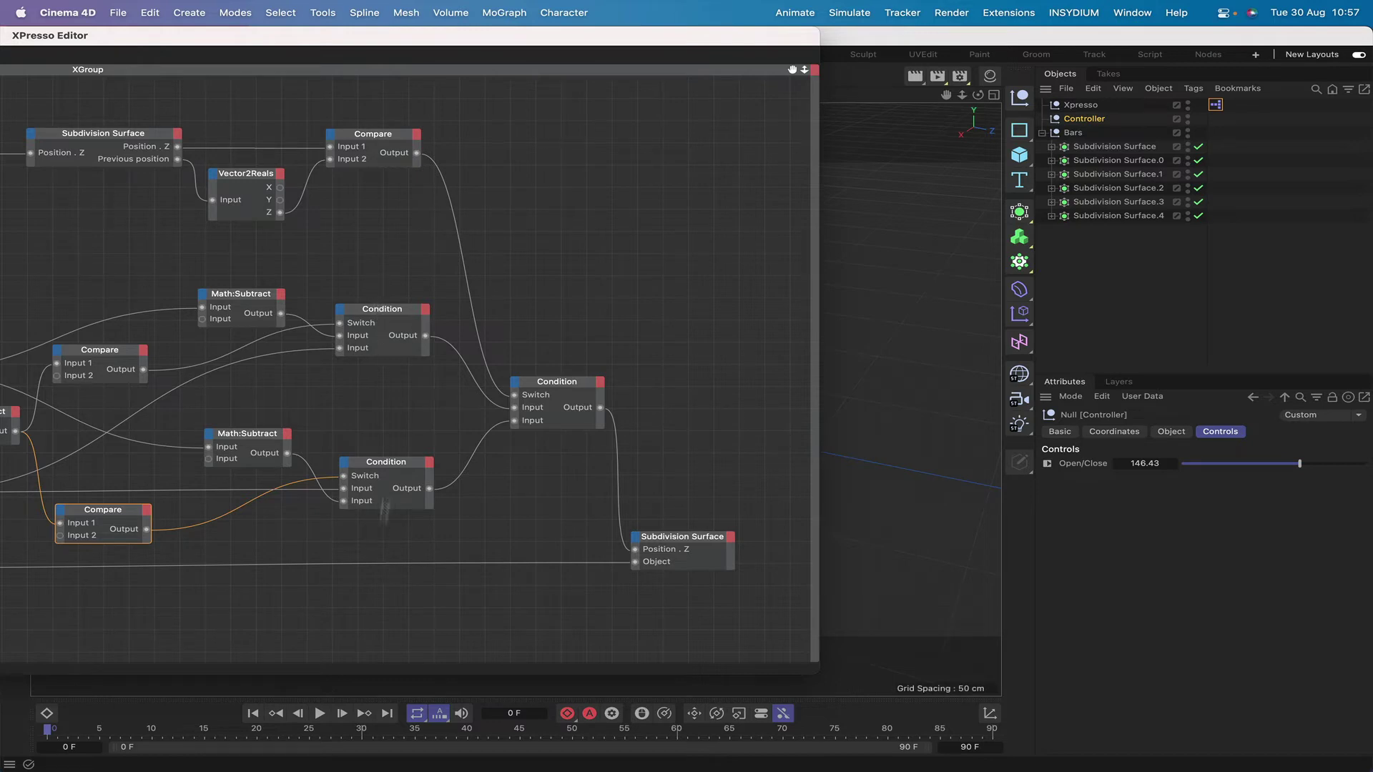
double_click(787, 44)
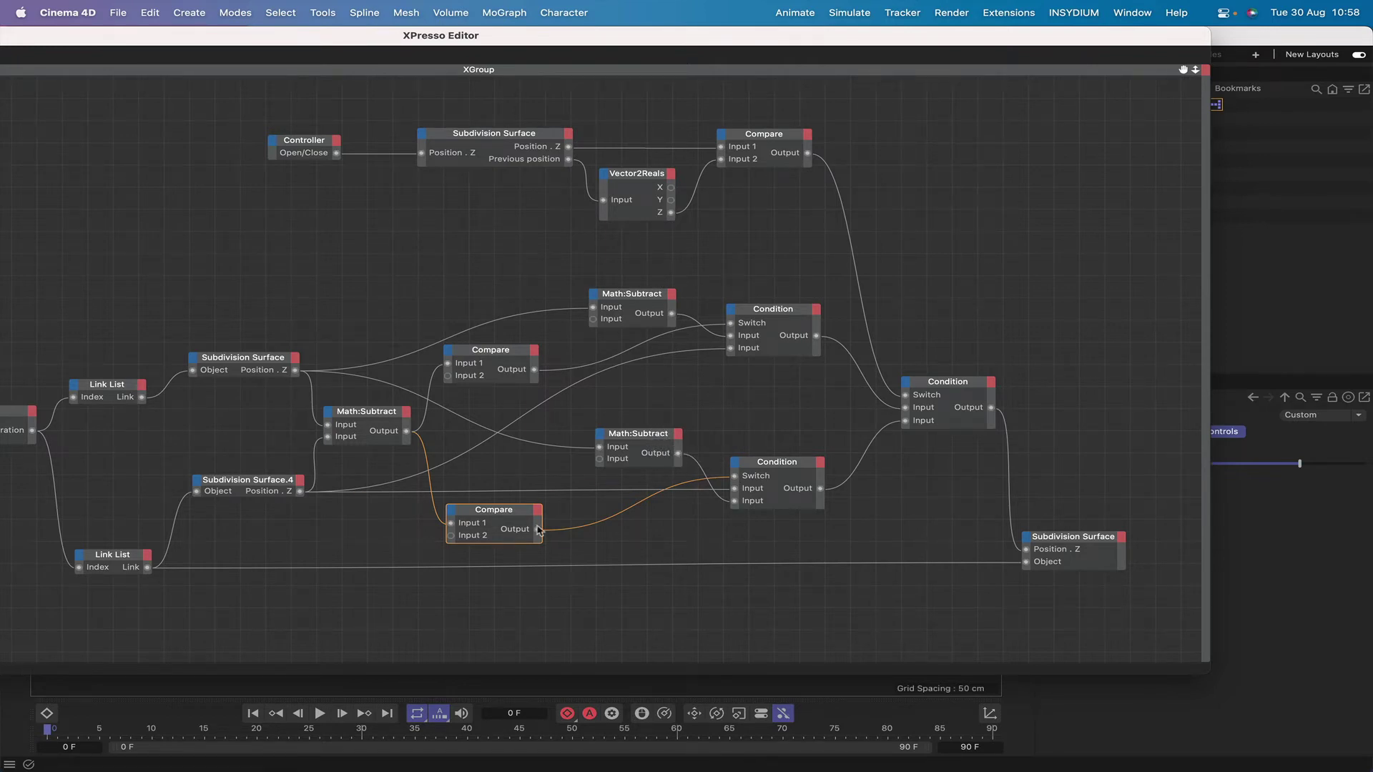
double_click(1135, 42)
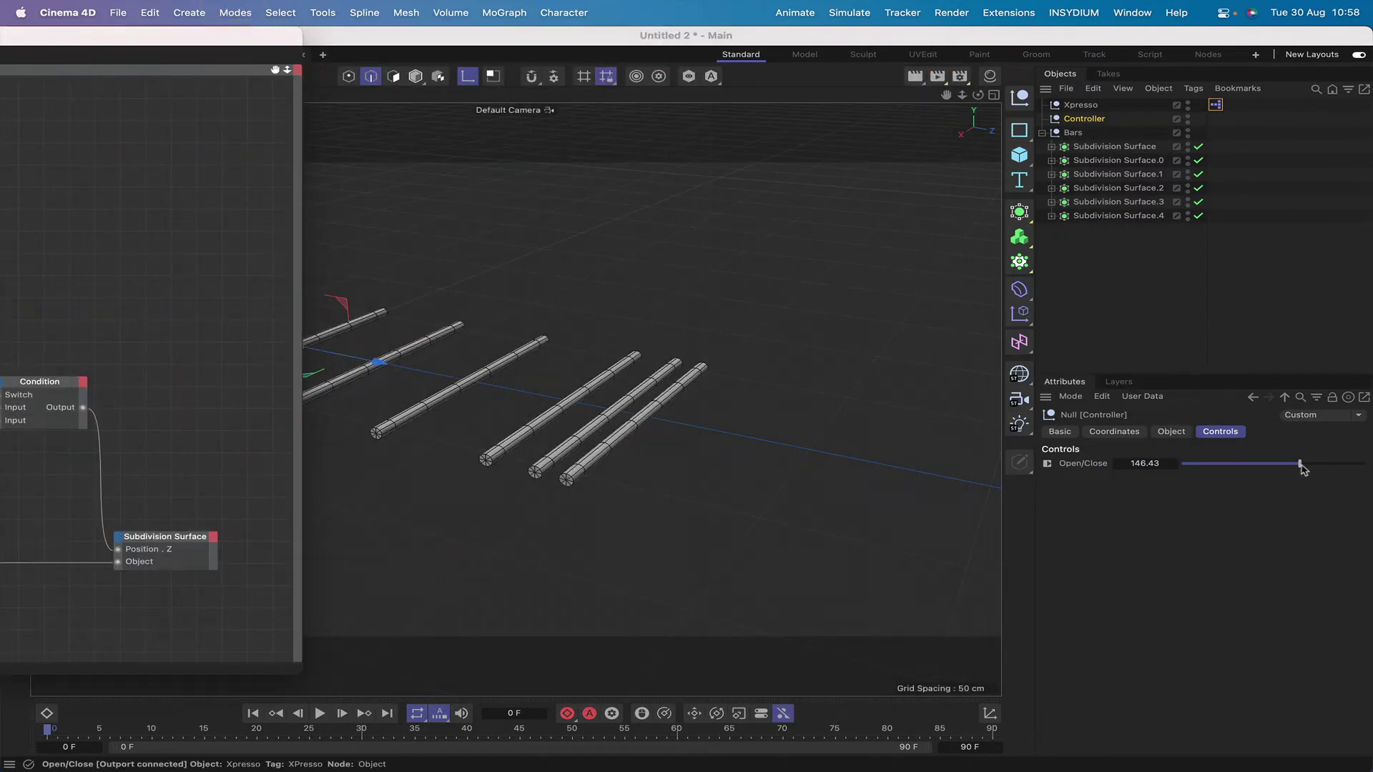
drag(1301, 464, 1364, 481)
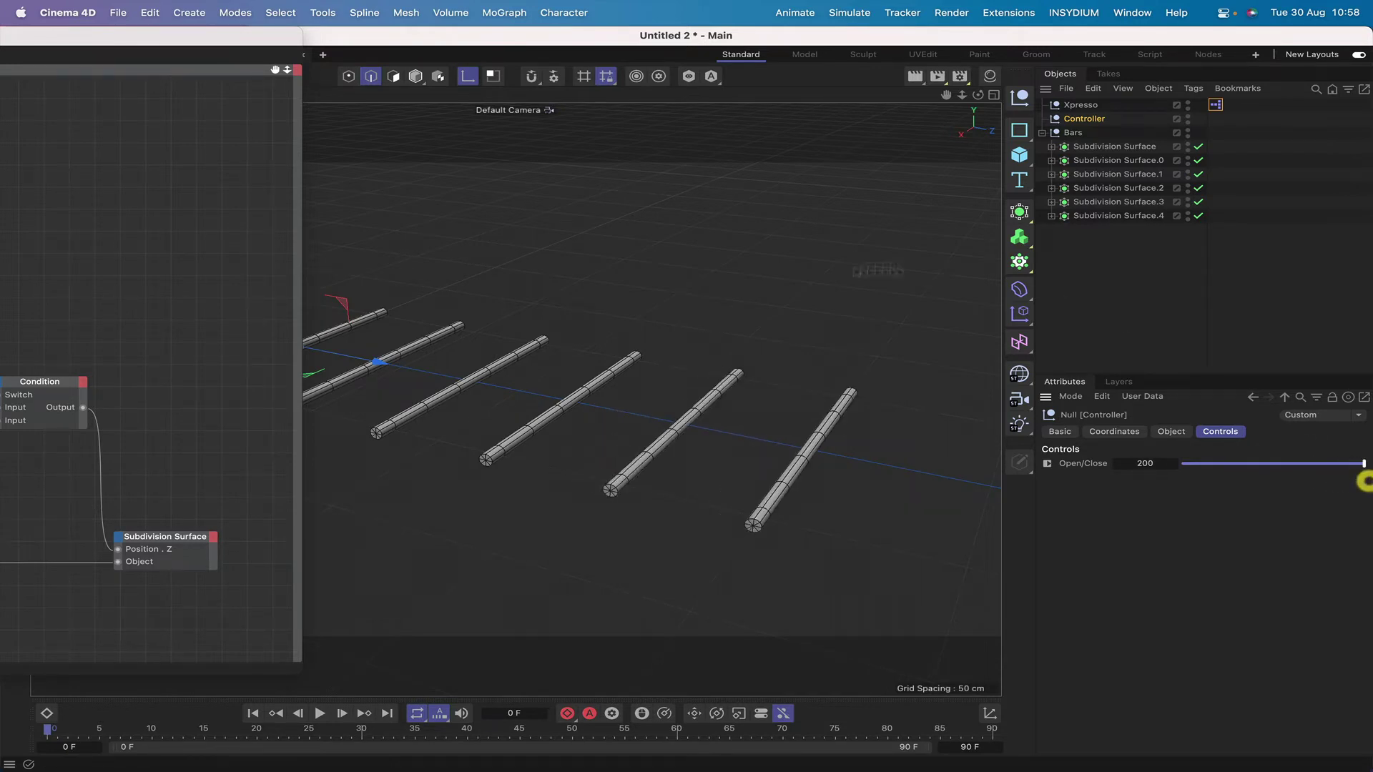
- Review the whole node network against the fully opened bars and close the XPresso Editor
drag(275, 39, 721, 4)
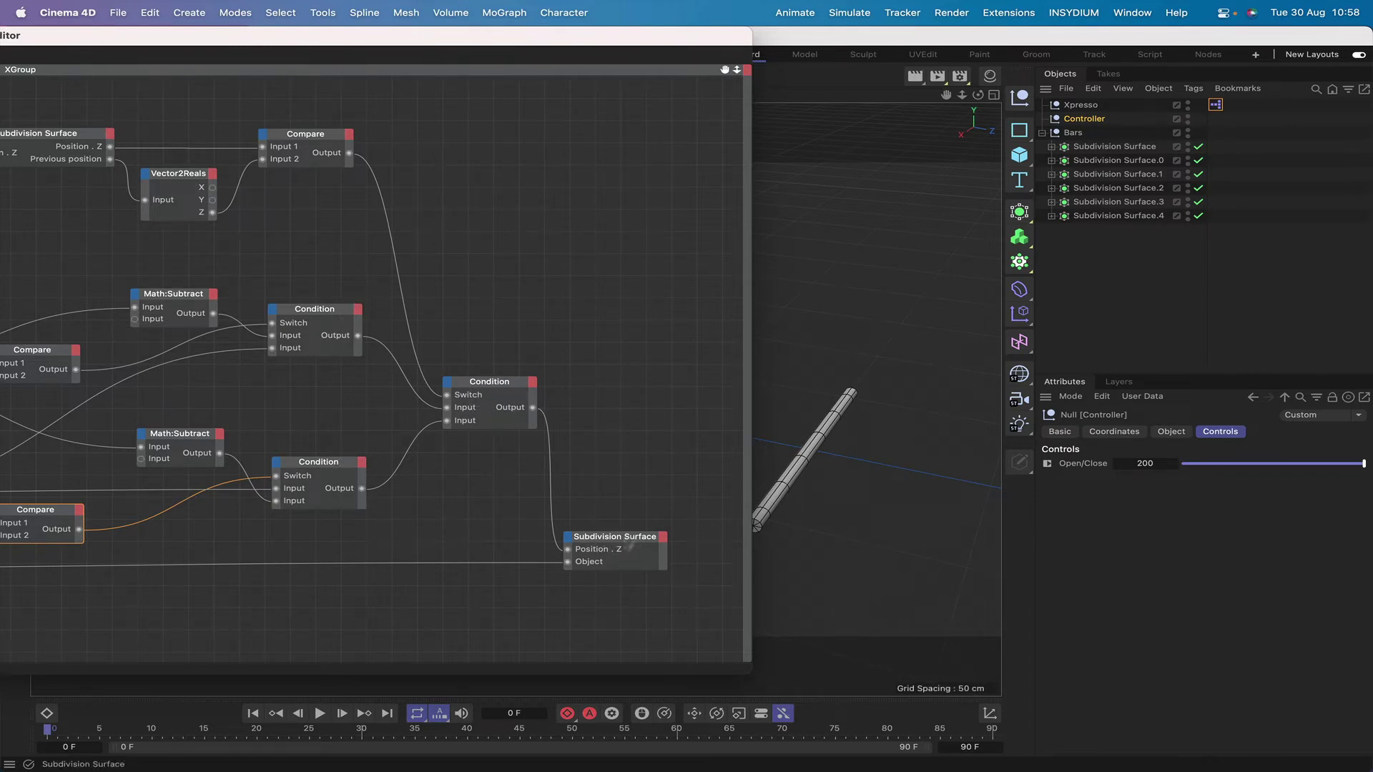
drag(733, 41, 290, 41)
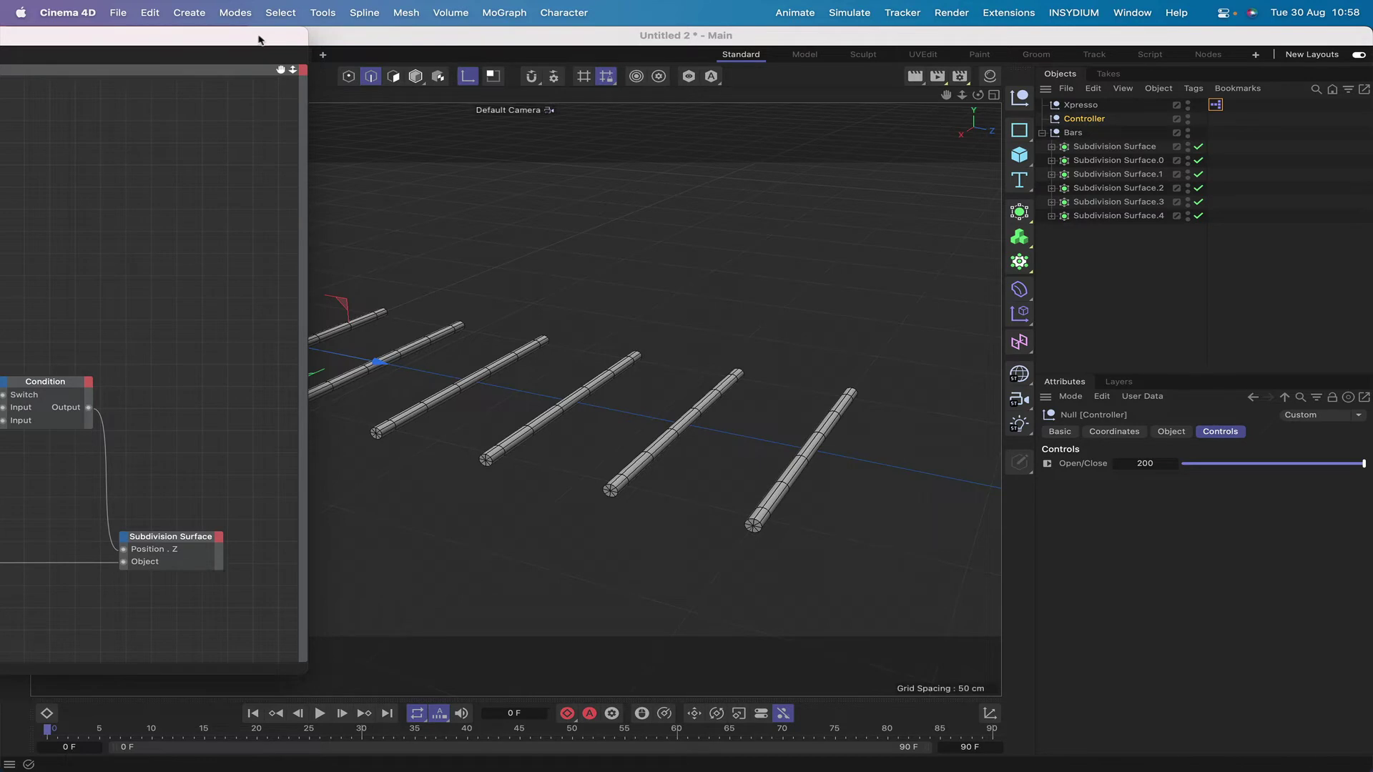
drag(259, 39, 1296, 3)
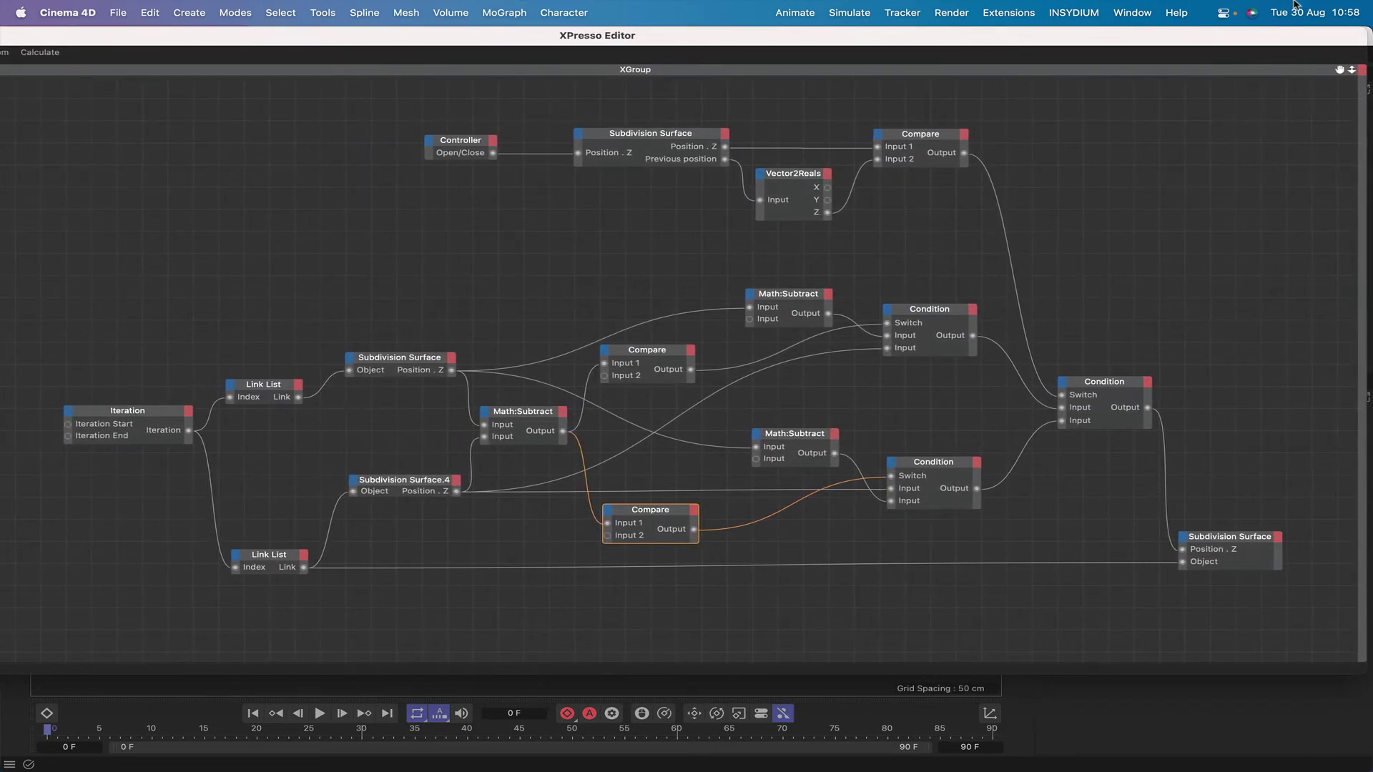
drag(1006, 37, 1122, 18)
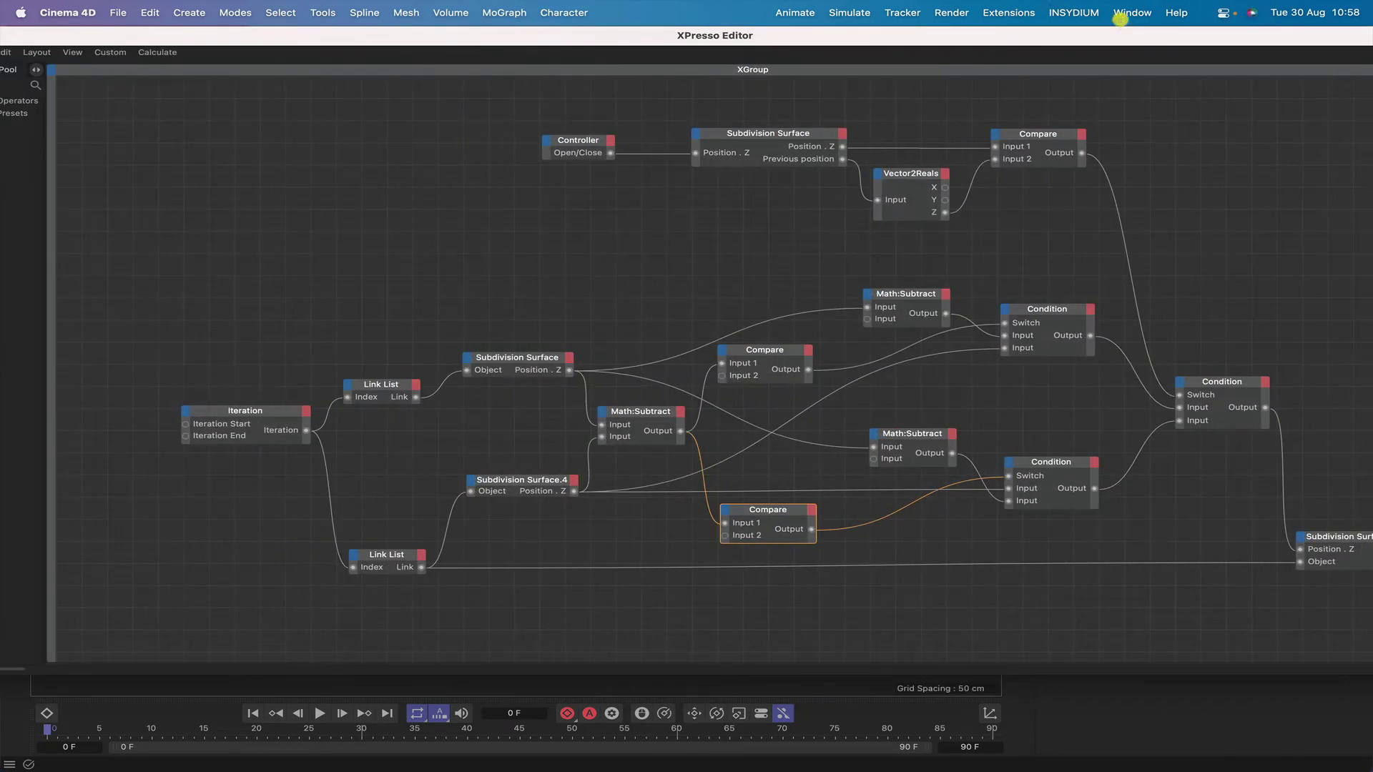
double_click(34, 38)
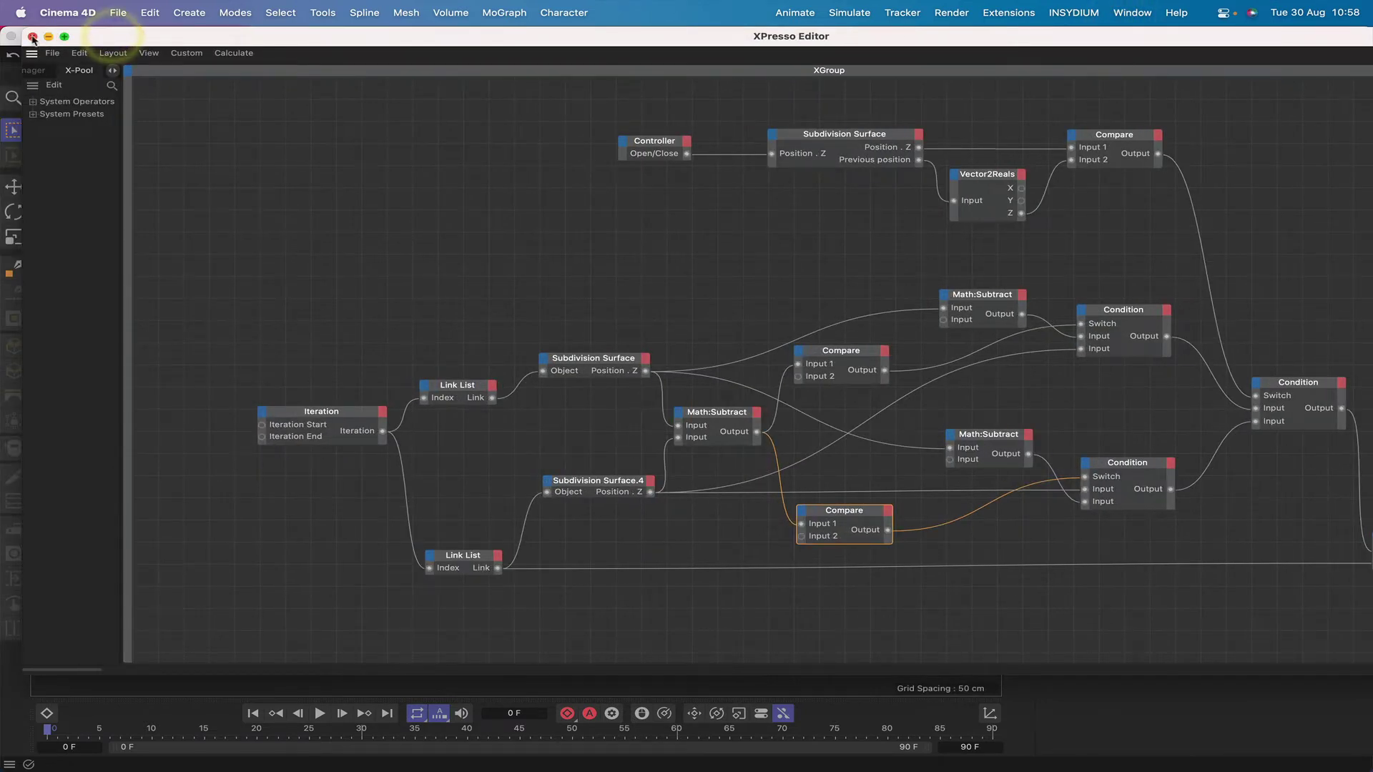
click(32, 37)
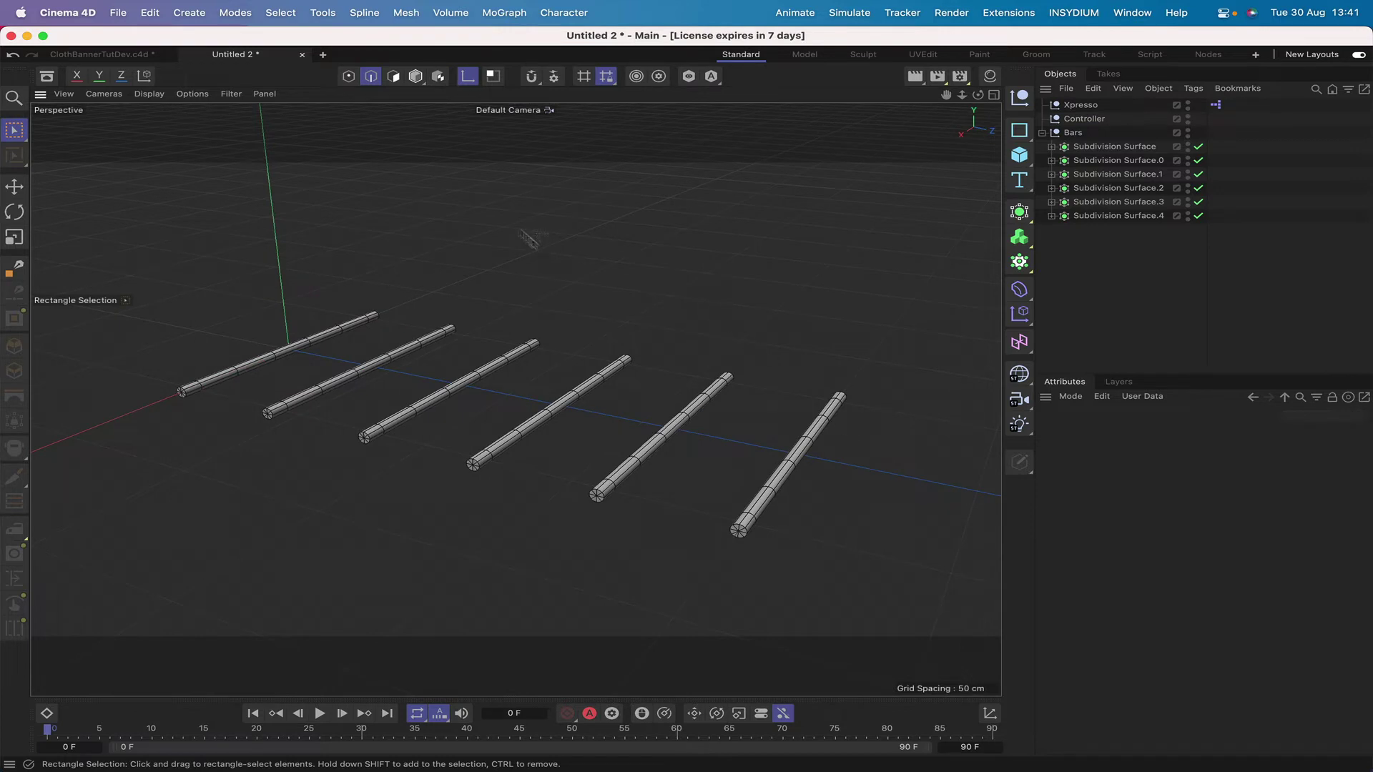
- Switch to Model mode with axis modification off, and expand all six Subdivision Surface objects to reveal their cylinders
click(416, 76)
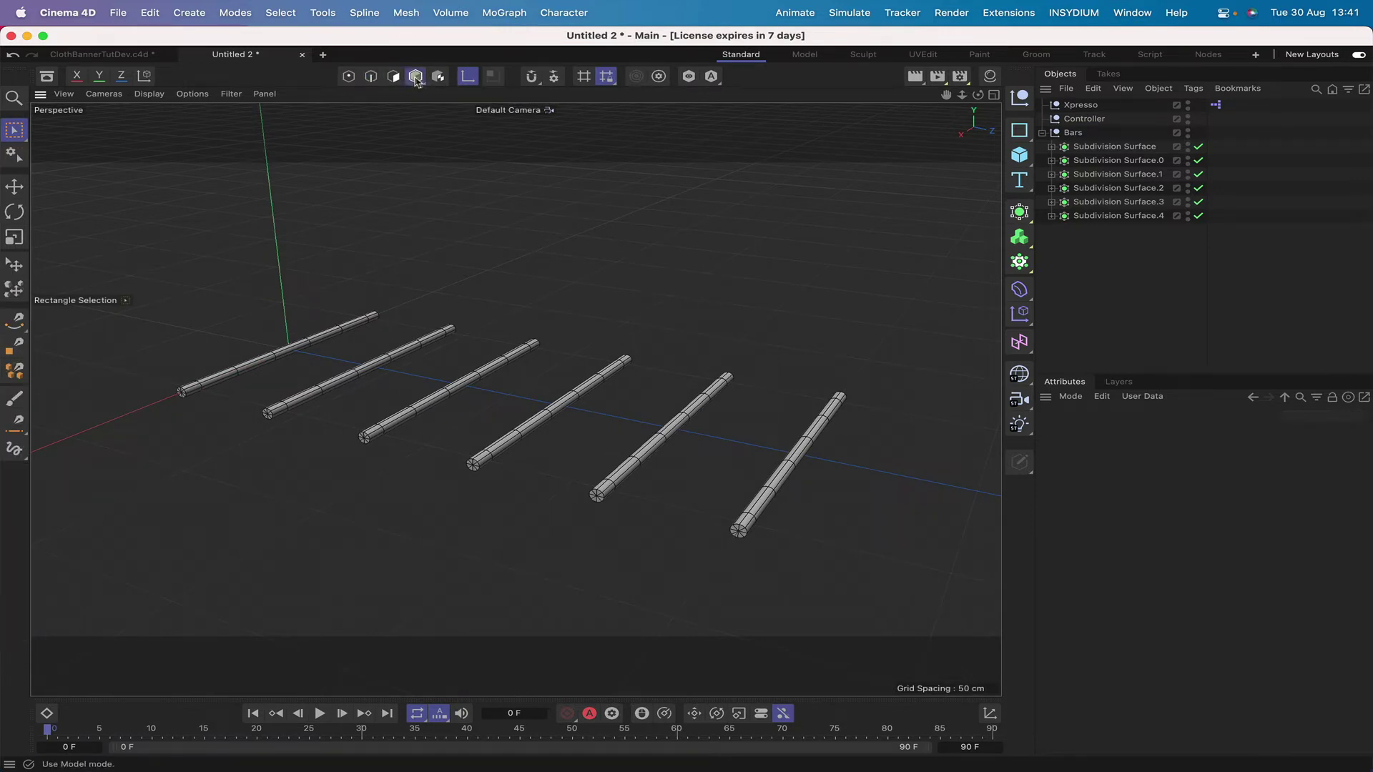
click(469, 81)
click(1051, 147)
click(1051, 174)
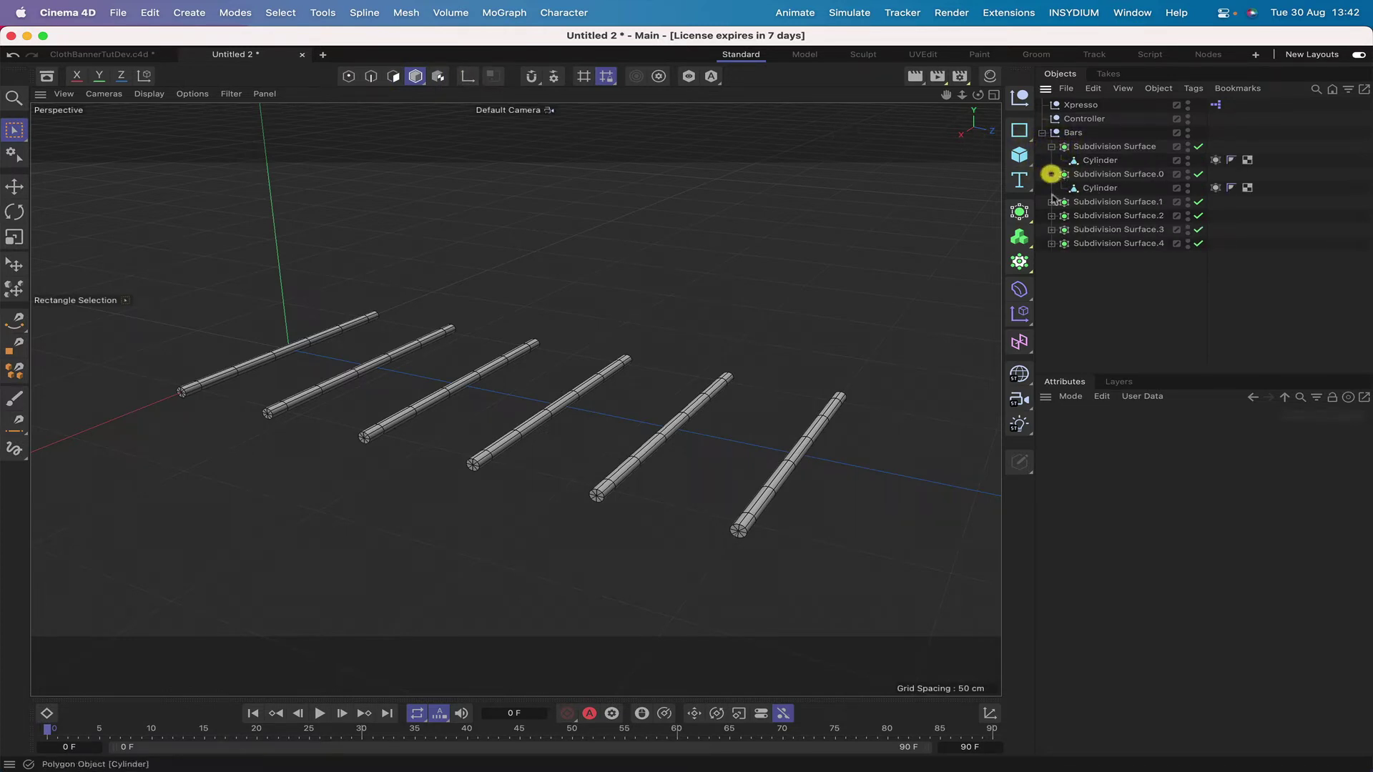
click(1051, 201)
click(1051, 229)
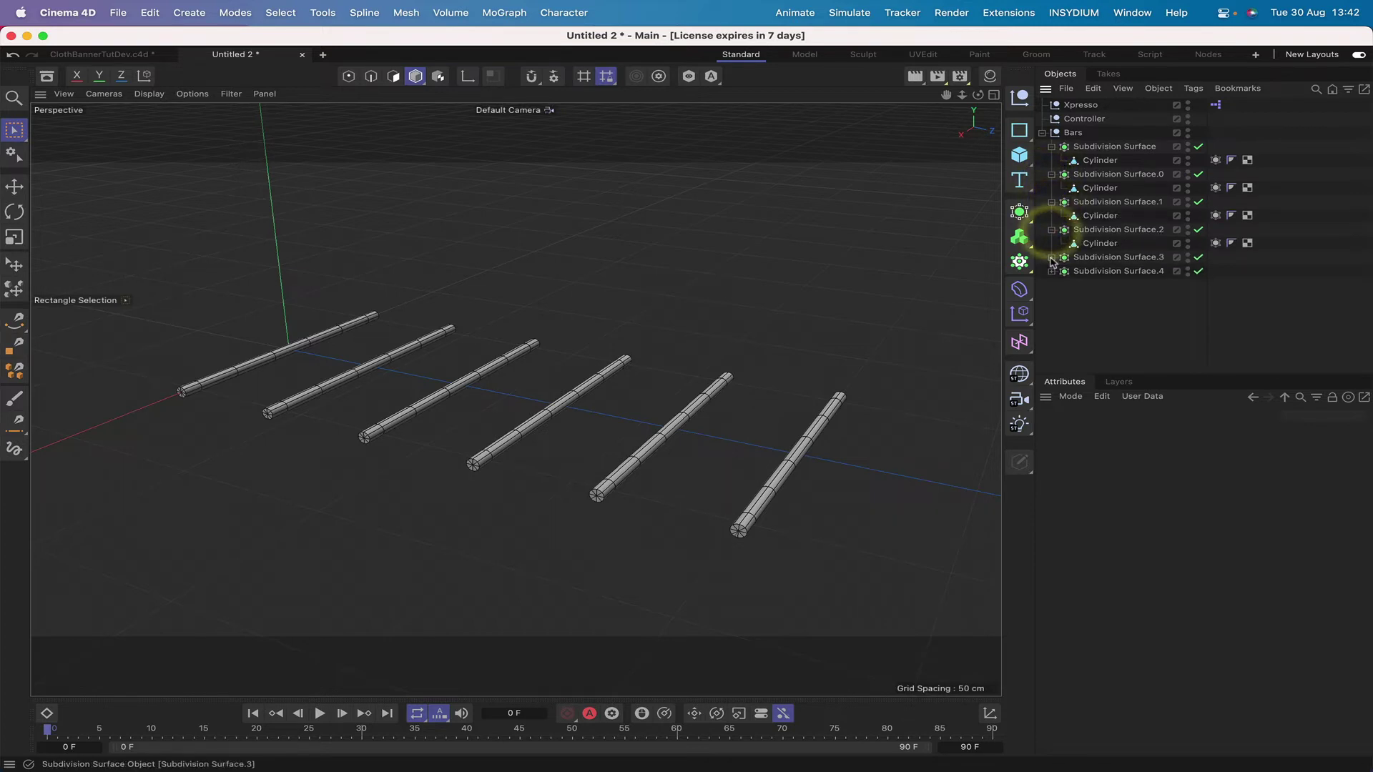
click(1051, 258)
click(1051, 285)
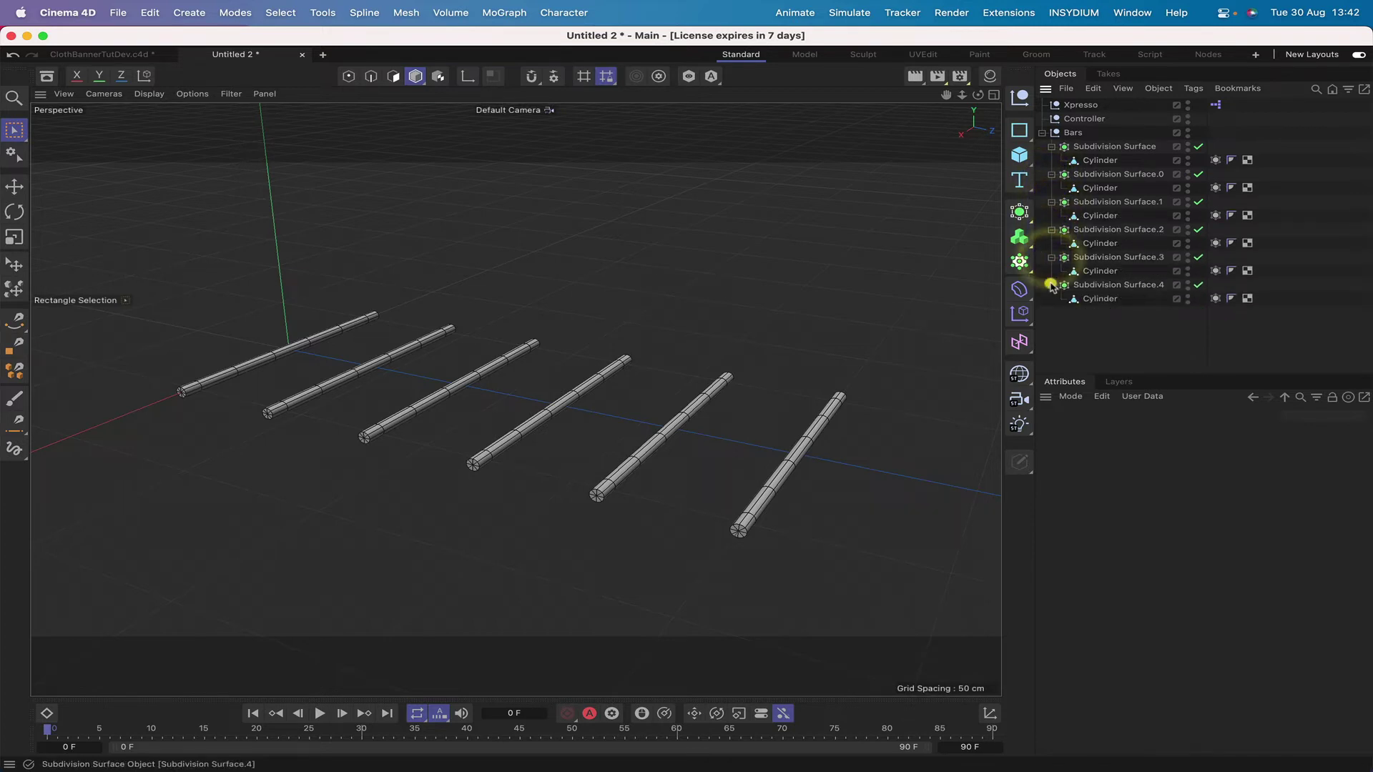
- Rename the cylinder under Subdivision Surface.0 as Cylinder.0
double_click(1110, 189)
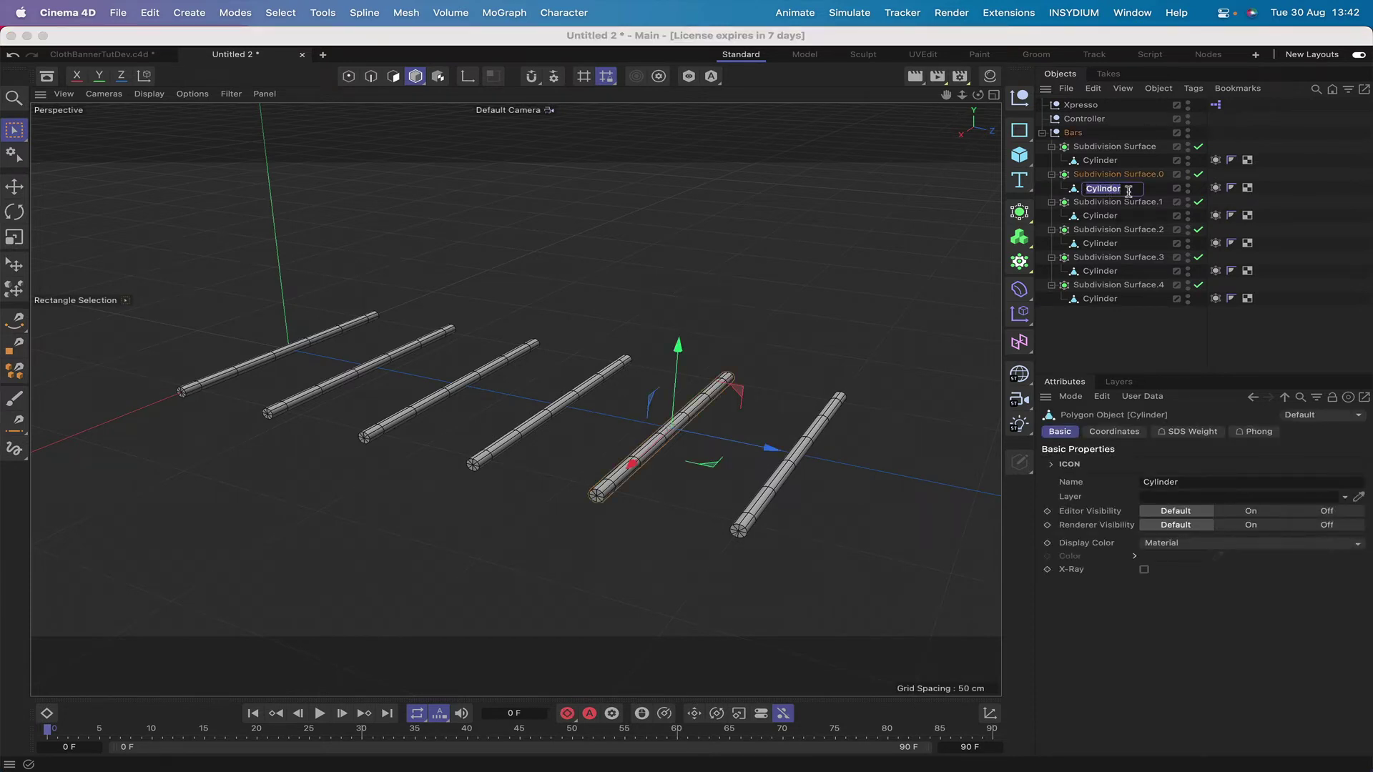
key(Tab)
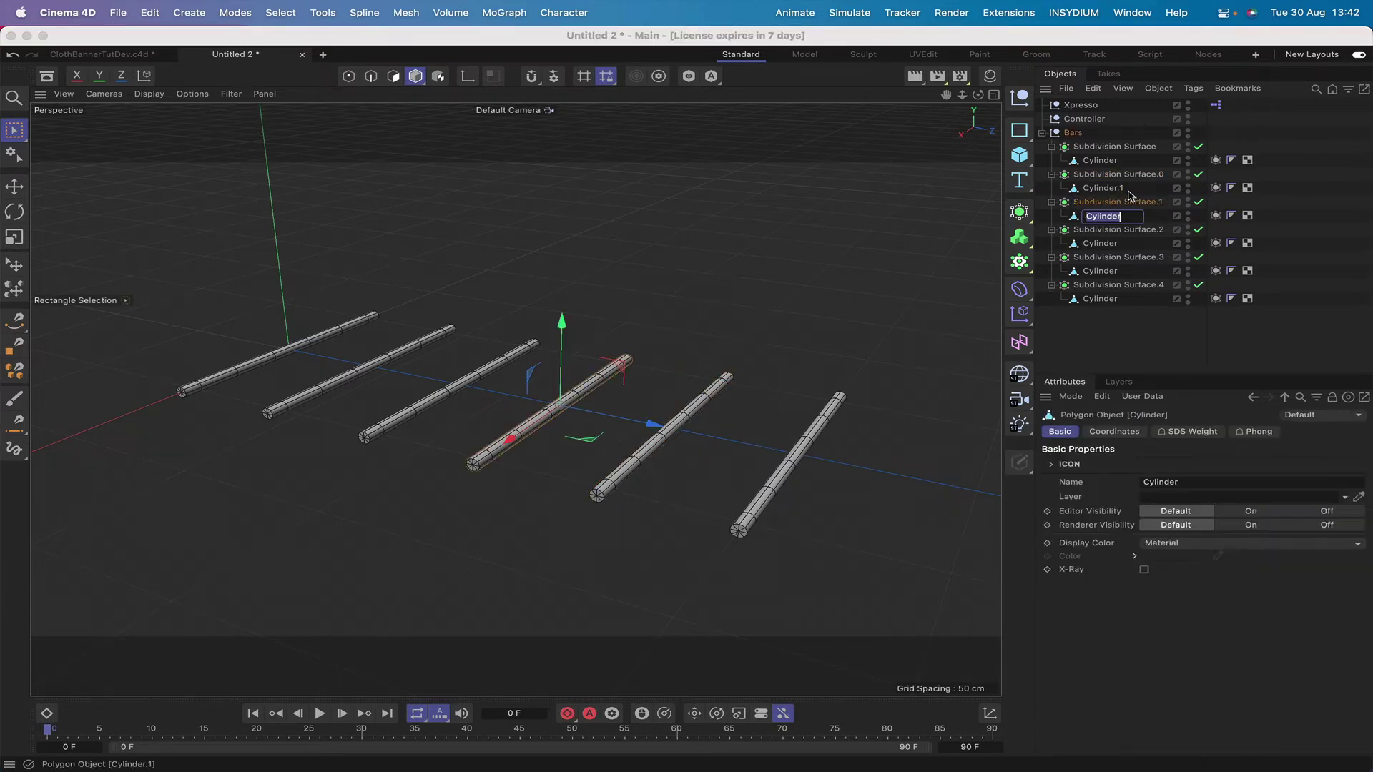
click(1123, 188)
double_click(1145, 188)
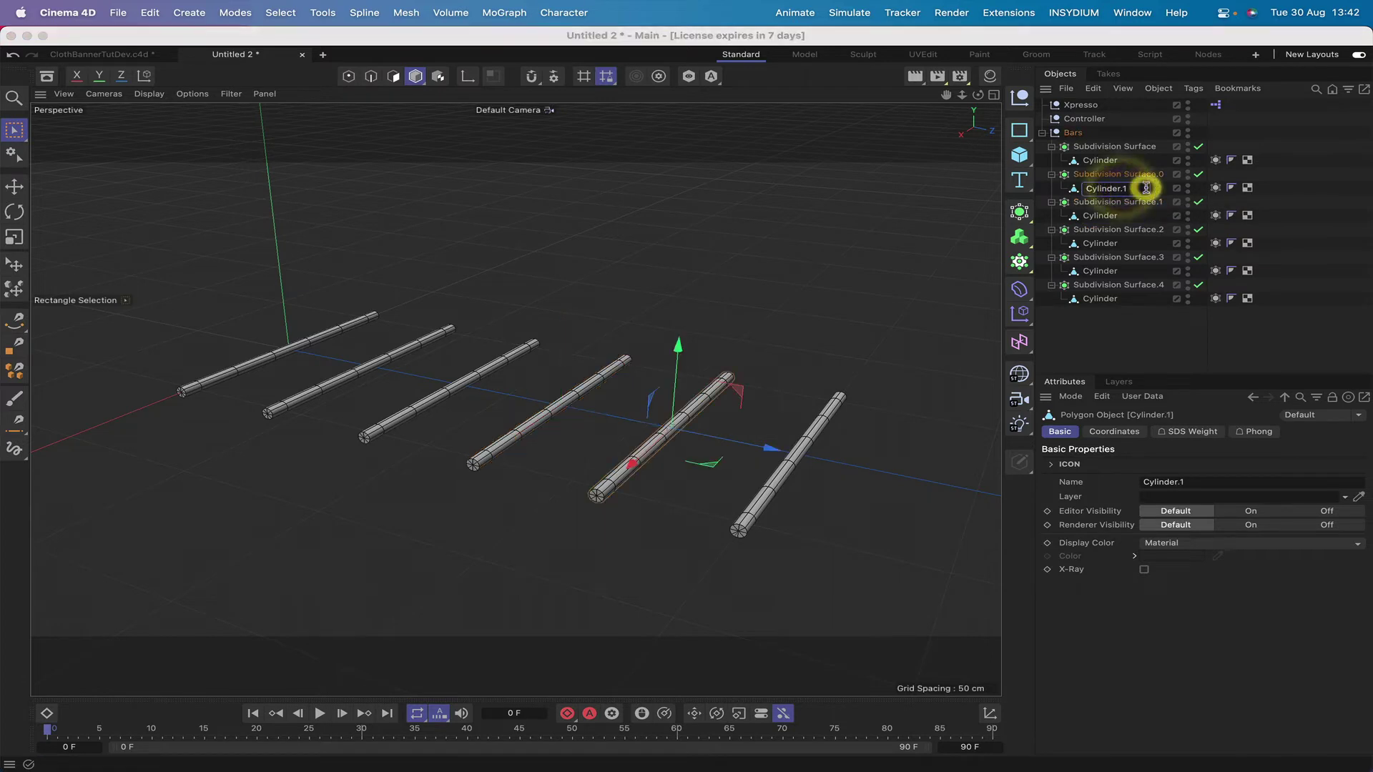
key(BackSpace)
text(0)
key(Tab)
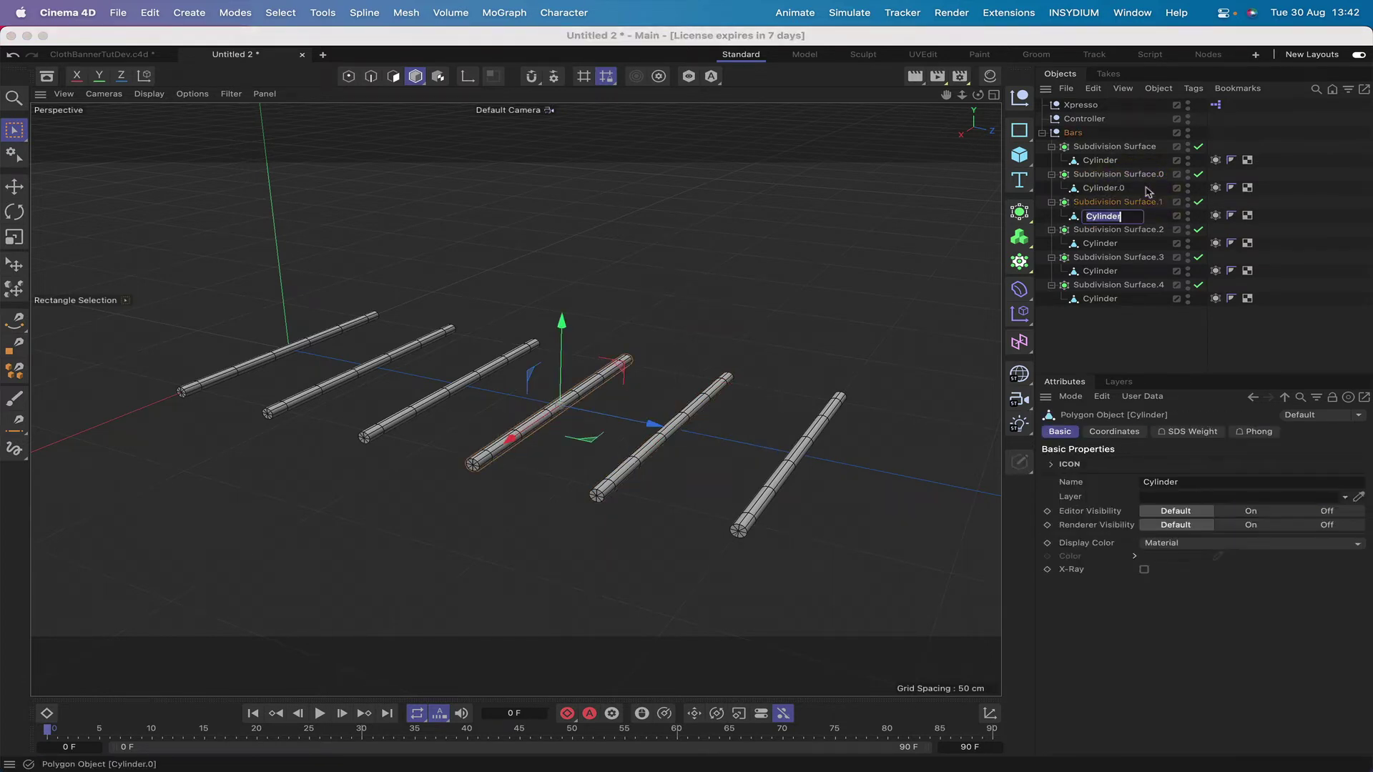
- Rename the cylinders under Subdivision Surface.1 to Subdivision Surface.4 as Cylinder.1, Cylinder.2, Cylinder.3 and Cylinder.4
text(.1)
key(Tab)
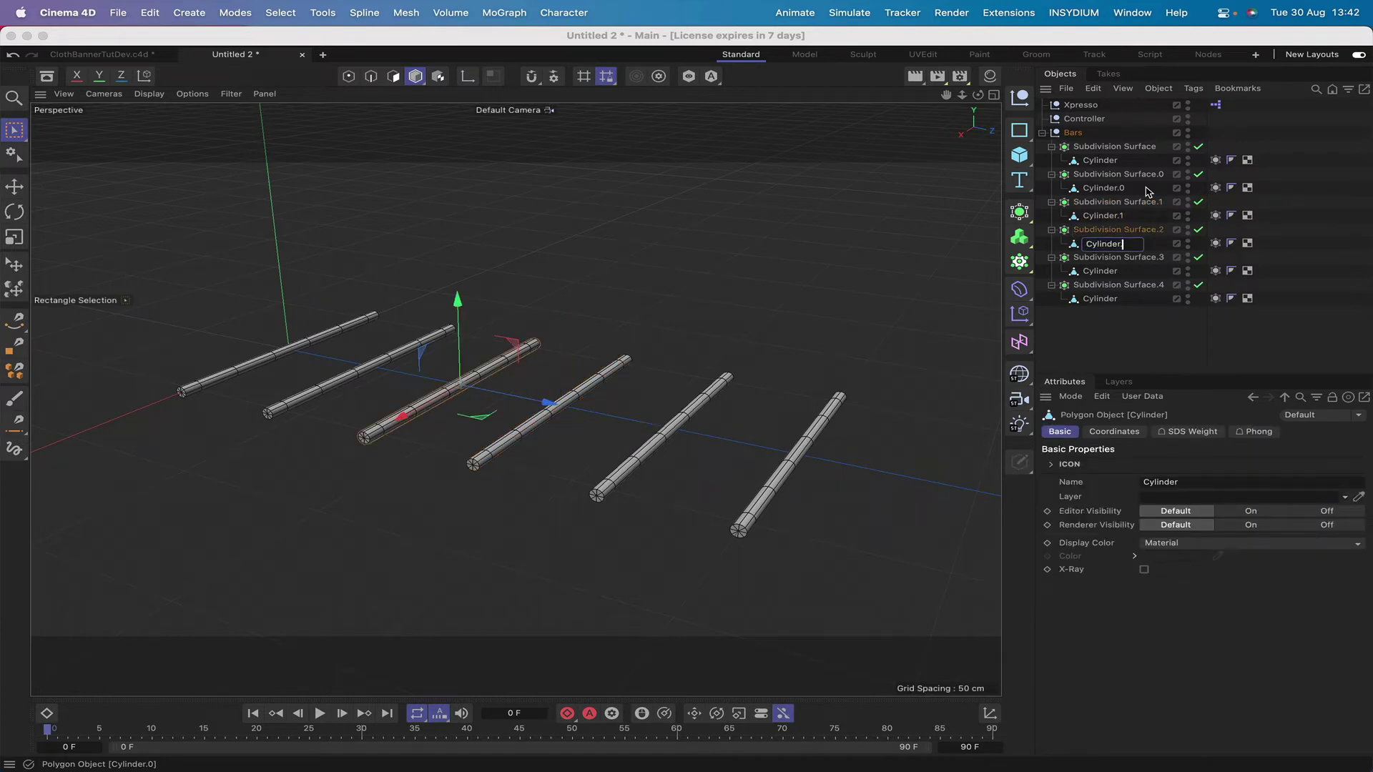
text(.2)
key(Tab)
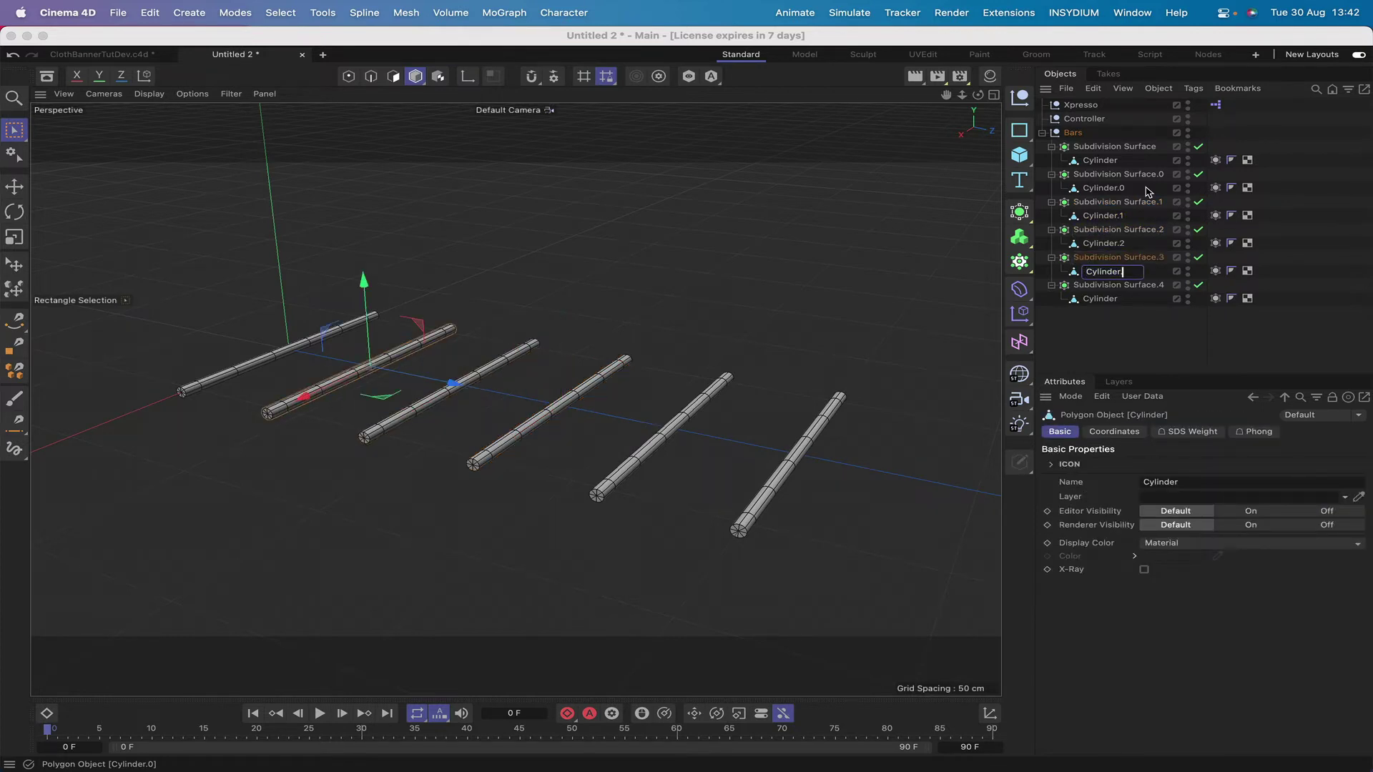
text(.3)
key(Tab)
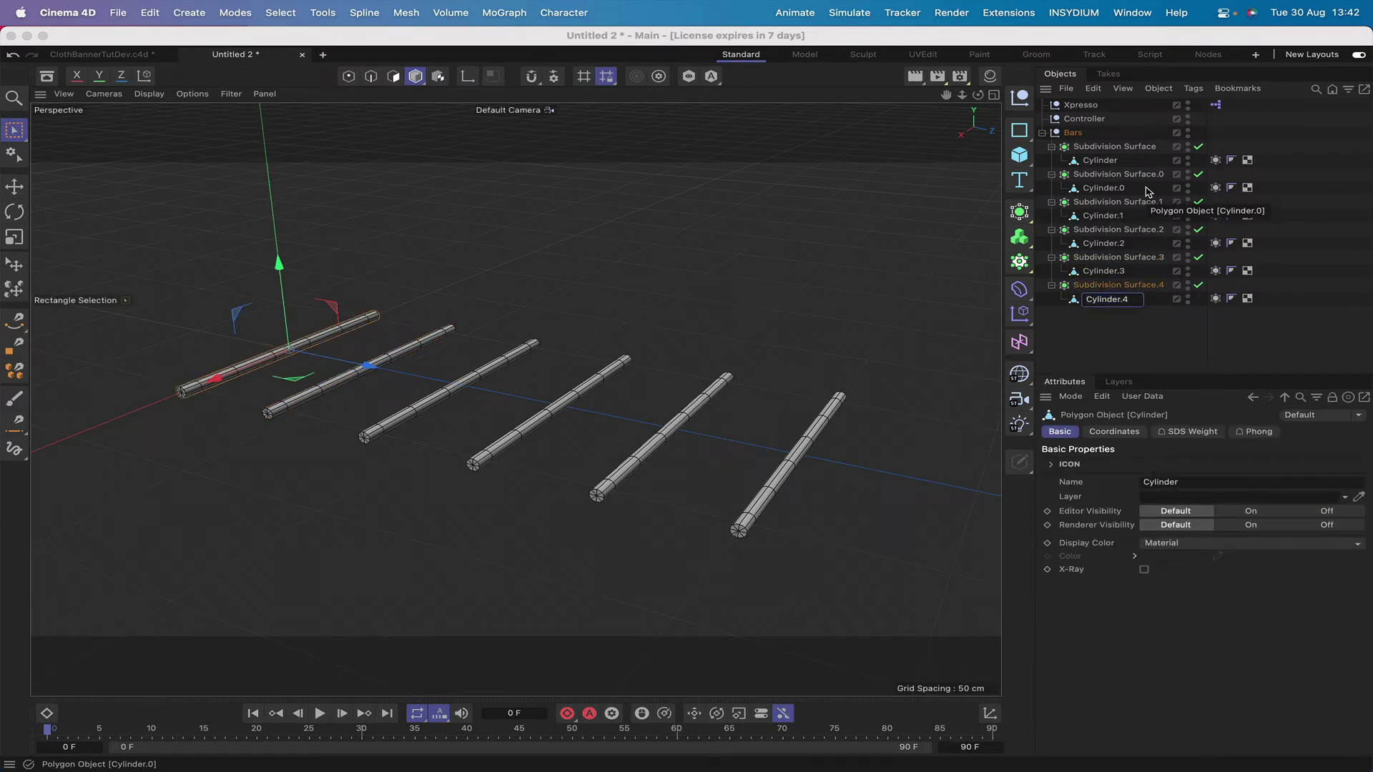
click(1102, 330)
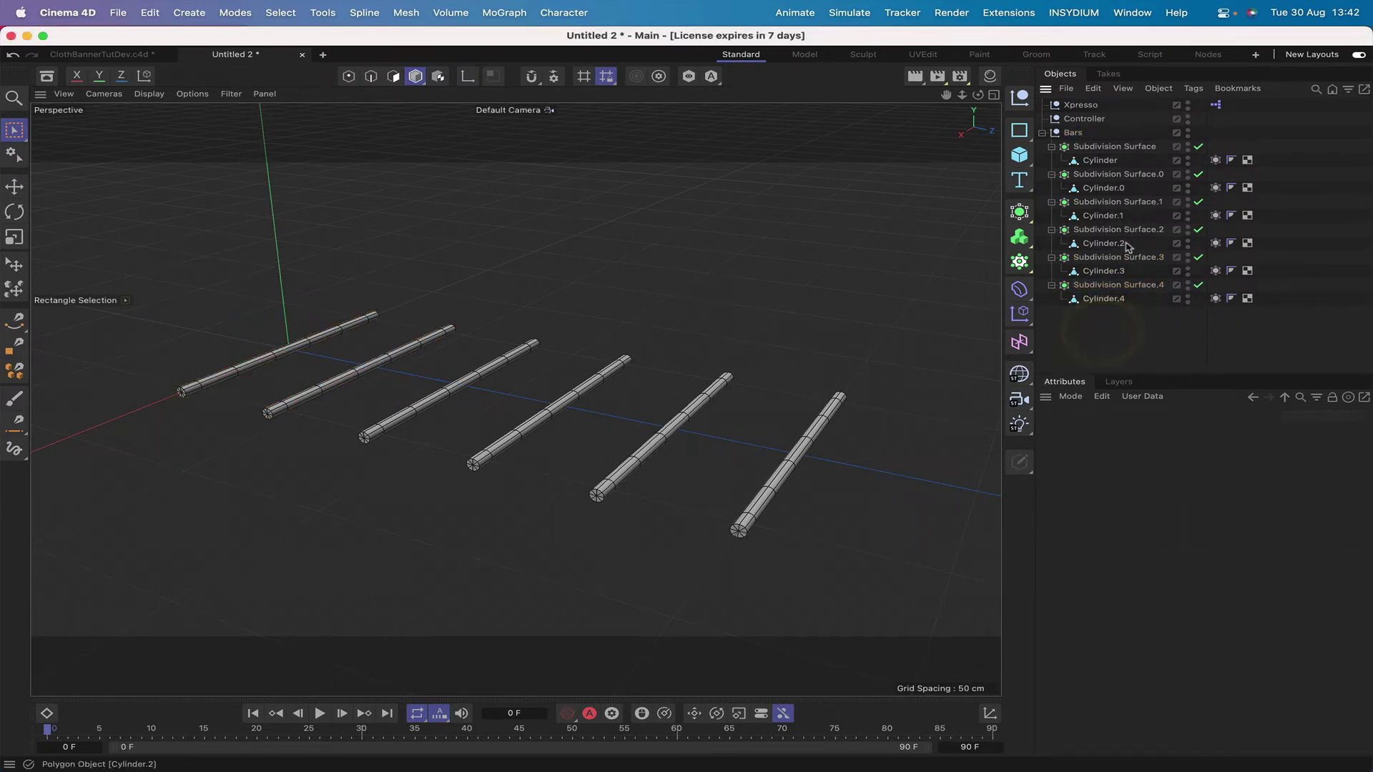
- Add a second XPresso tag to the Xpresso null and adjust the size of its empty editor window
click(1083, 107)
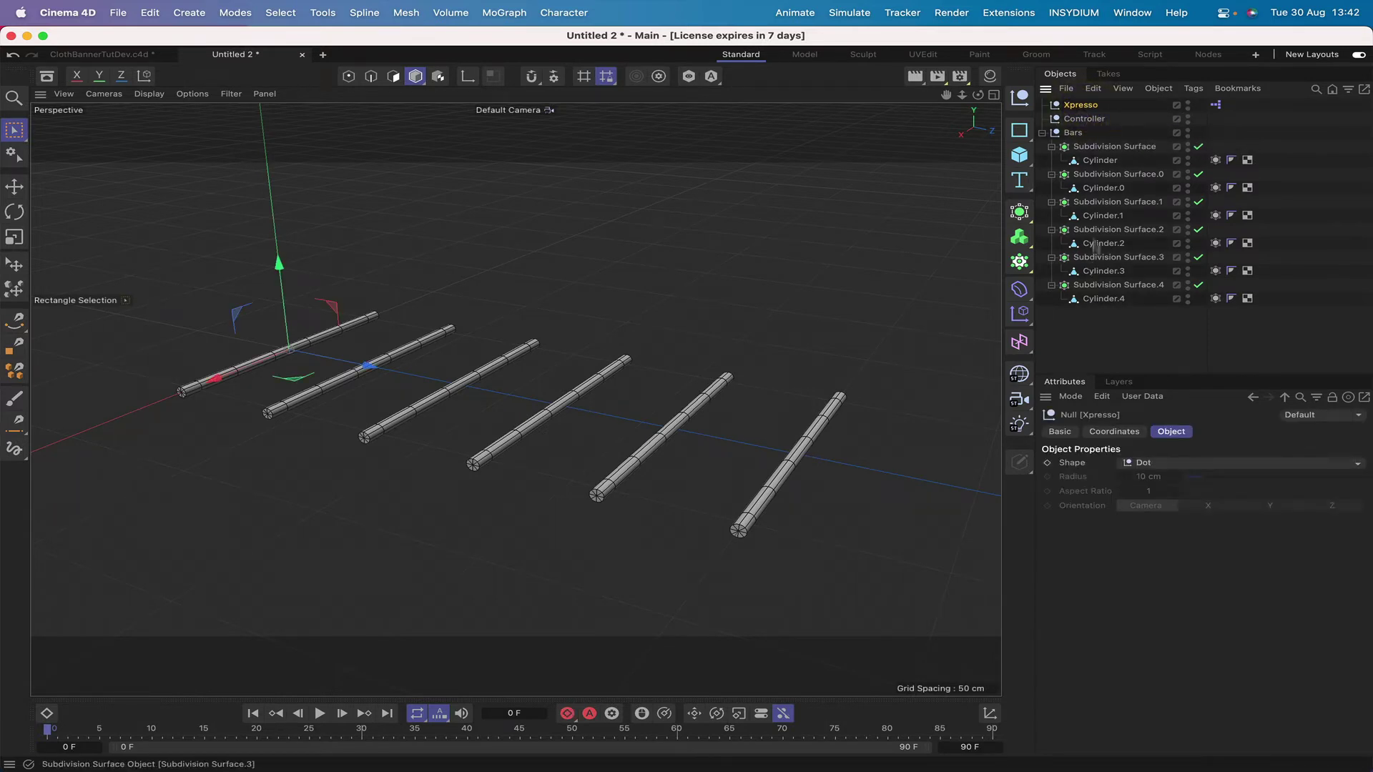
click(1216, 105)
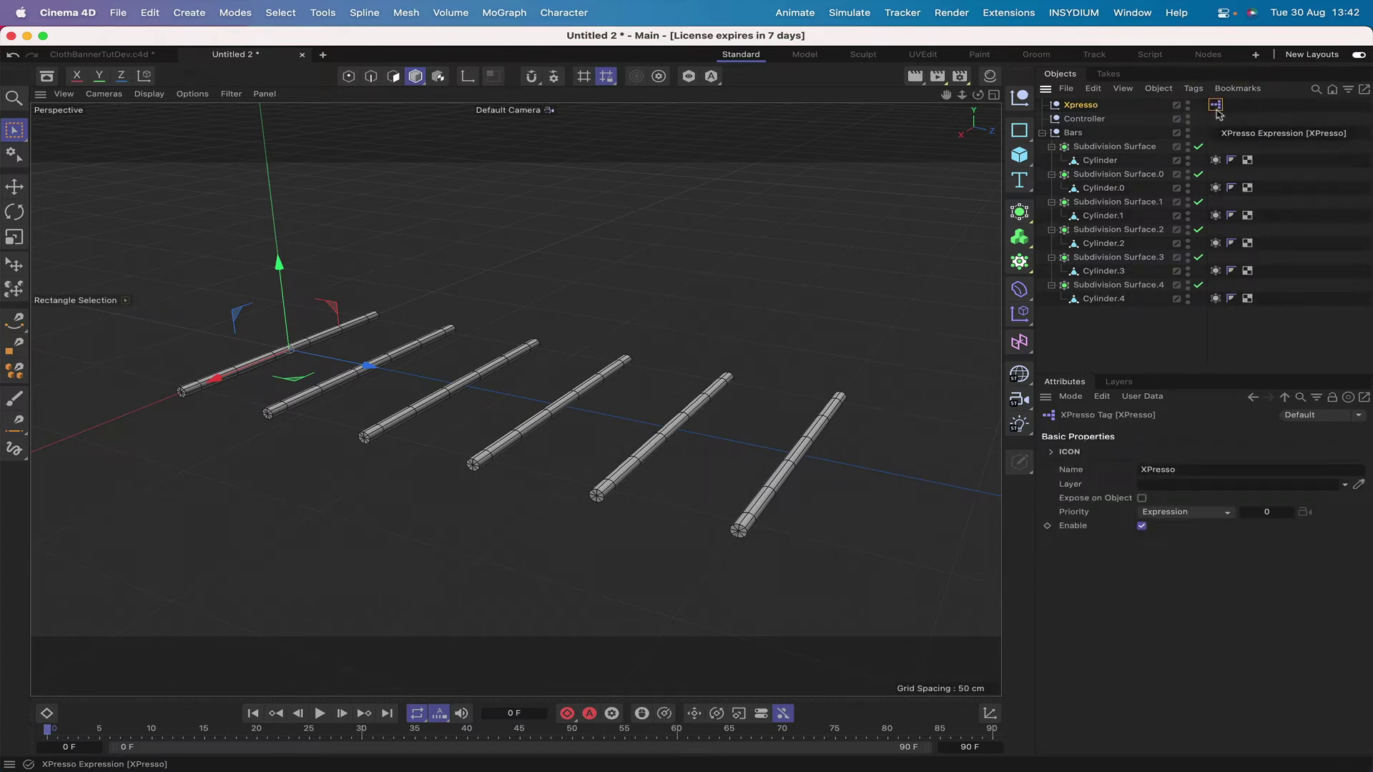
click(1081, 105)
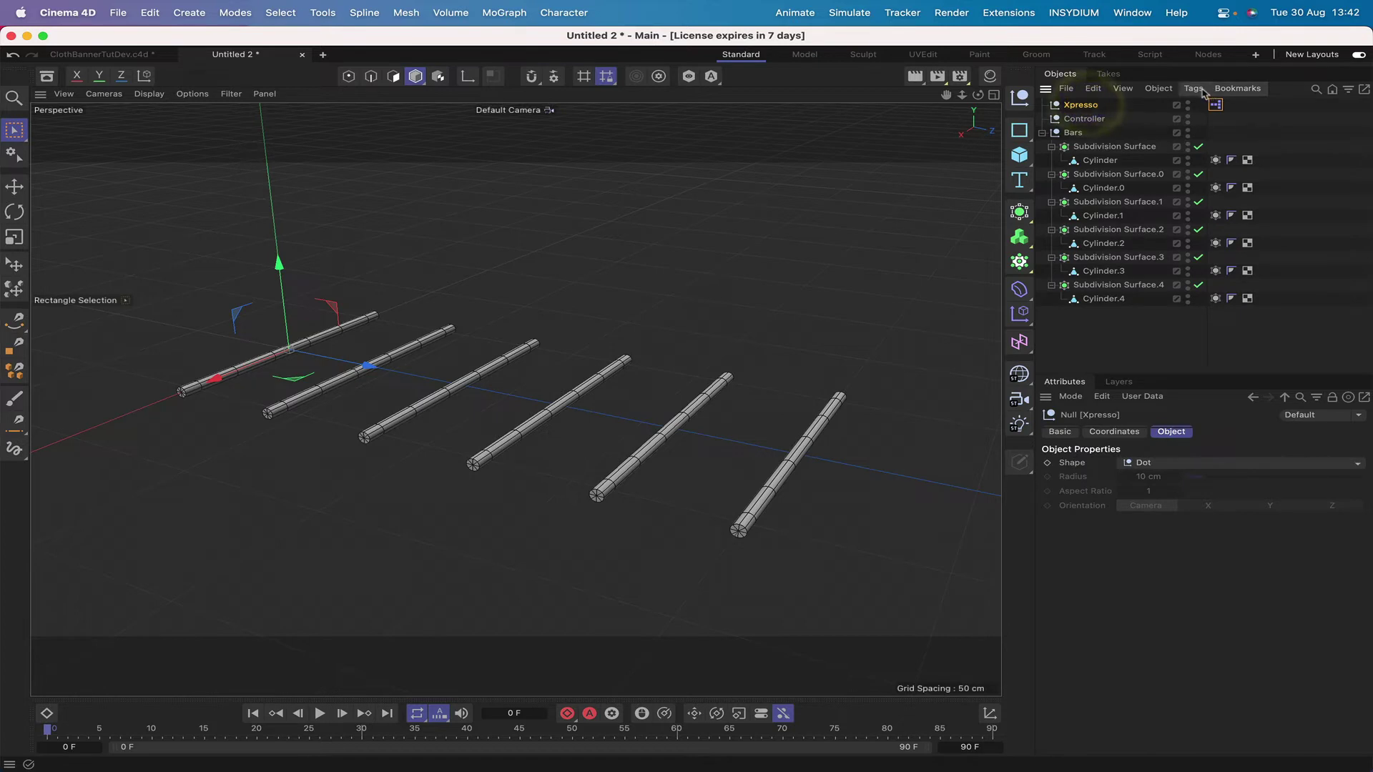
click(1193, 88)
mouse_move(1235, 250)
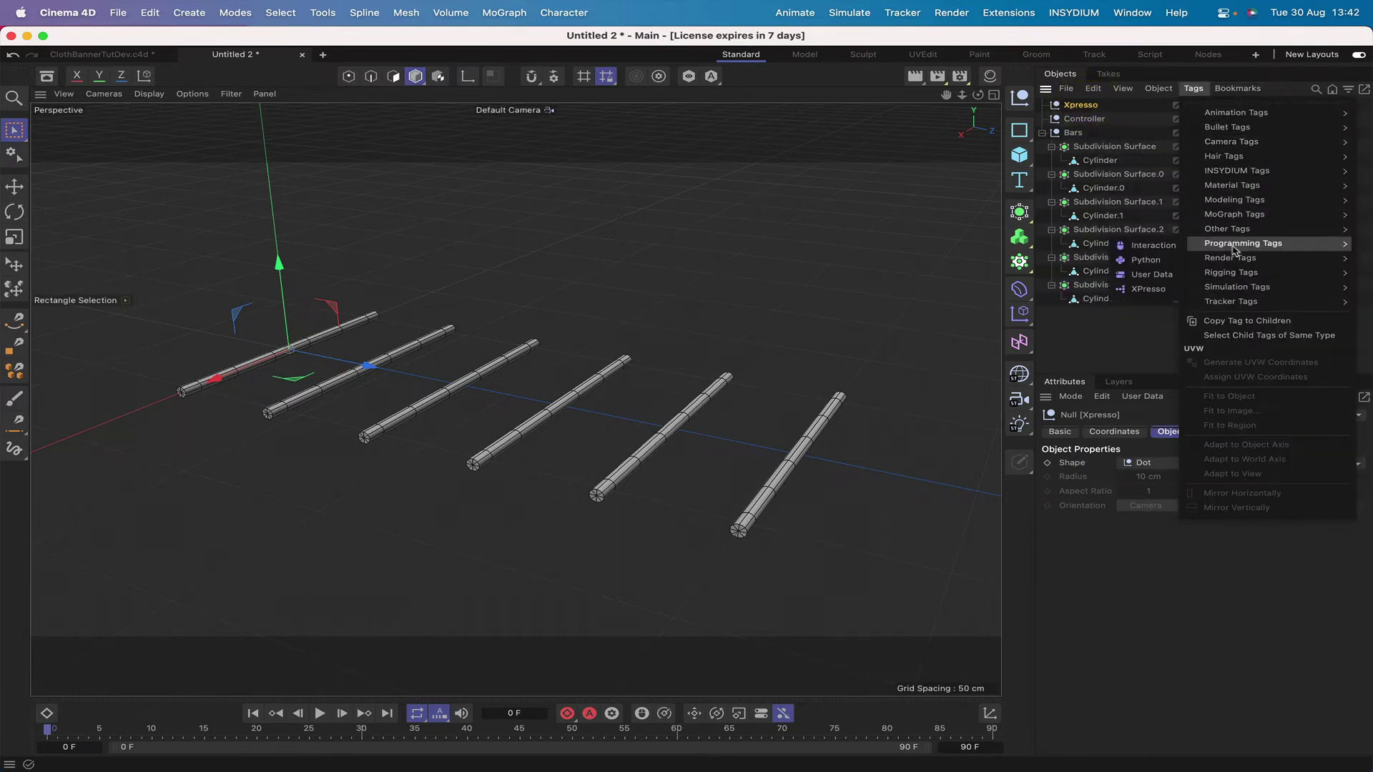
click(1145, 293)
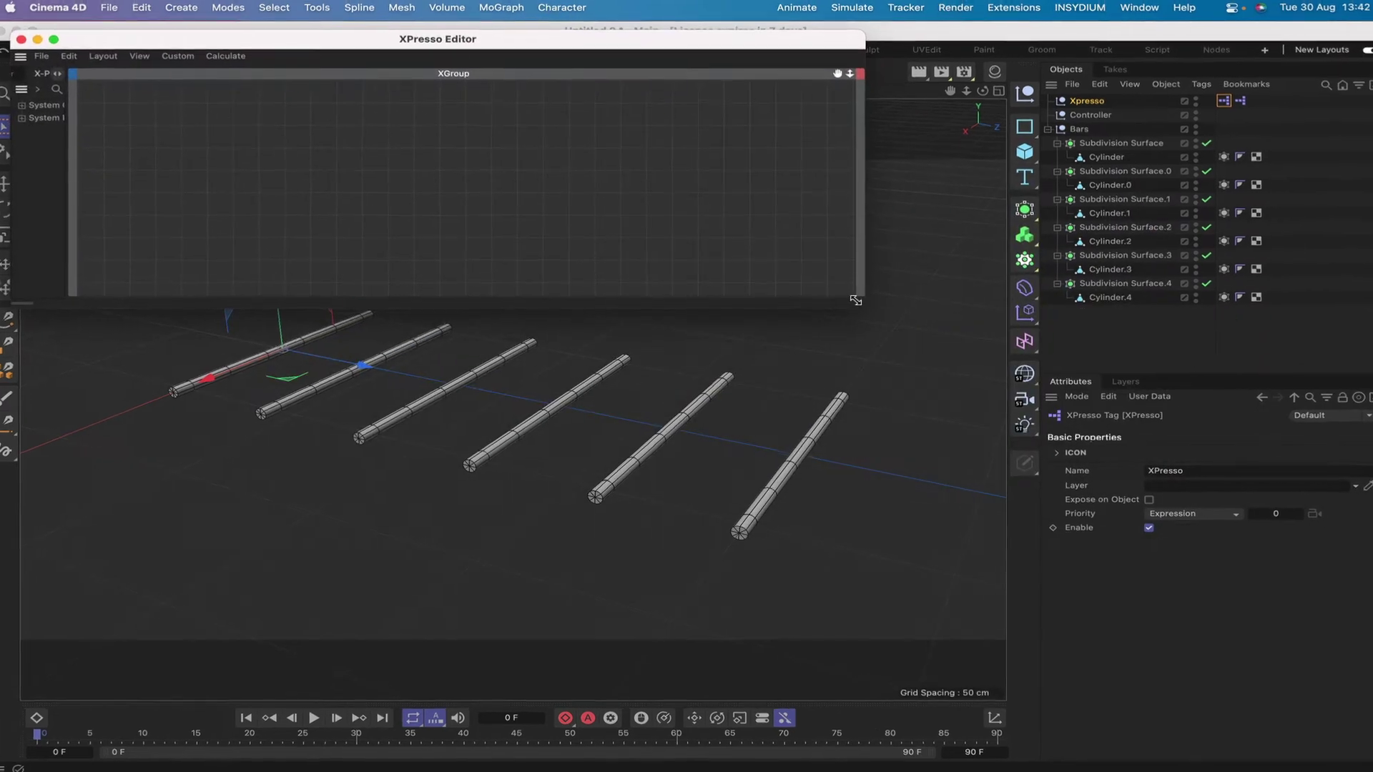
drag(856, 301, 860, 289)
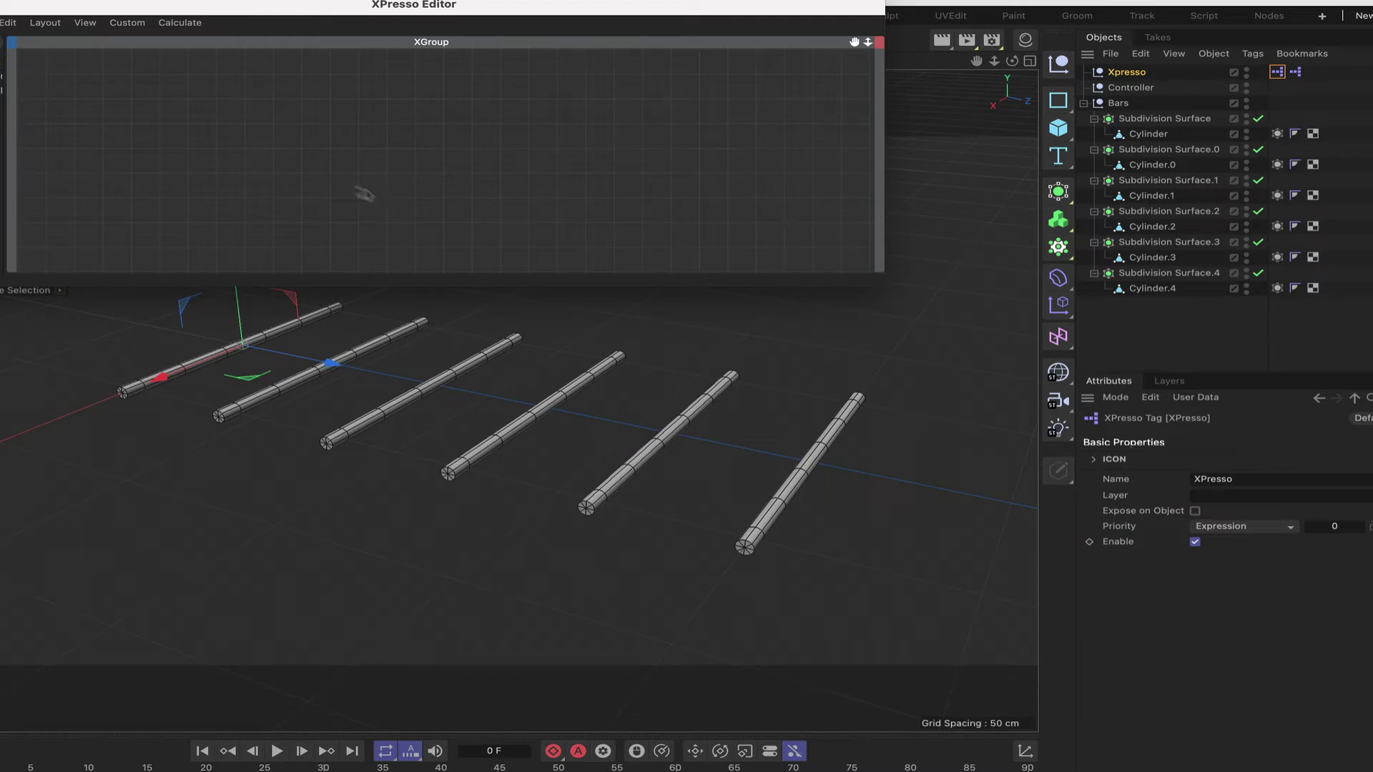
- Add a Hierarchy iterator node to the XPresso graph and set its Reference to the Bars null
right_click(297, 177)
mouse_move(347, 209)
mouse_move(429, 211)
mouse_move(568, 217)
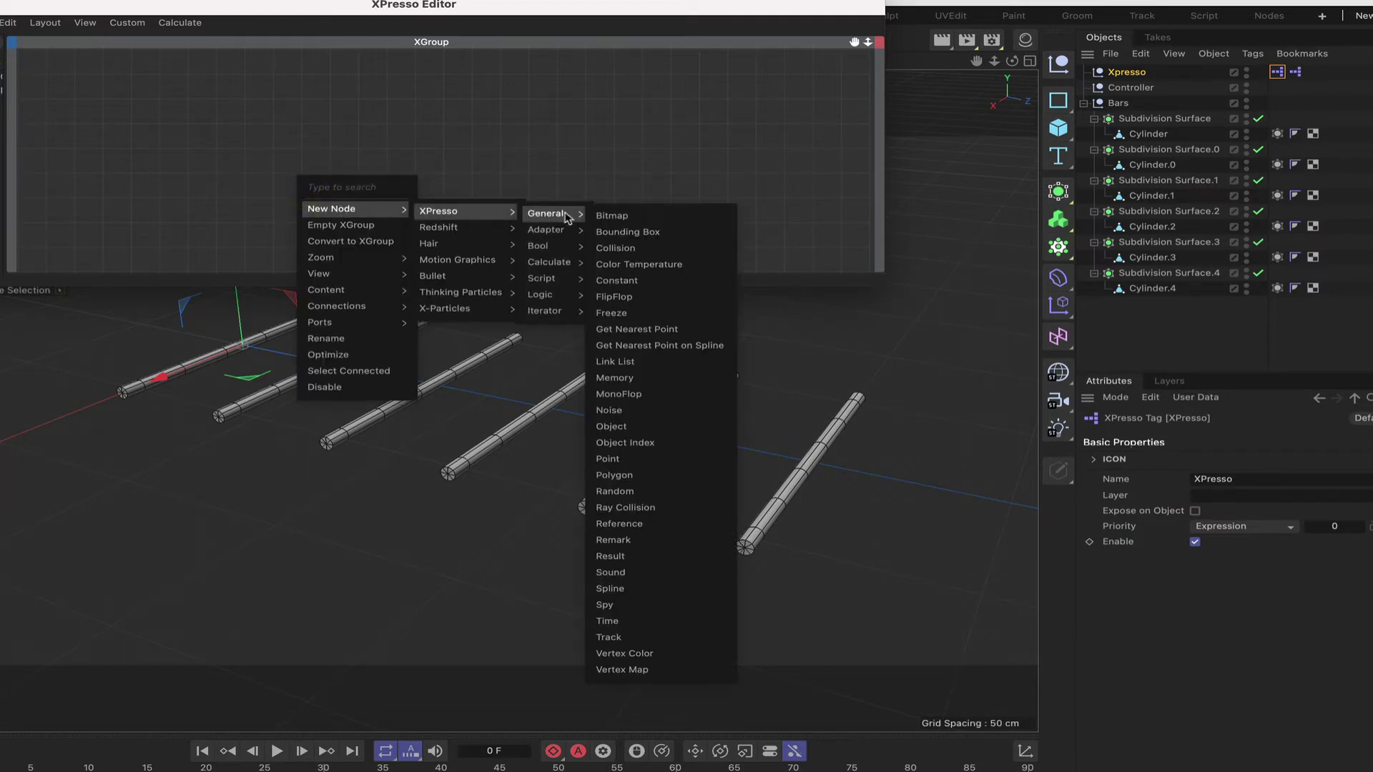
mouse_move(554, 312)
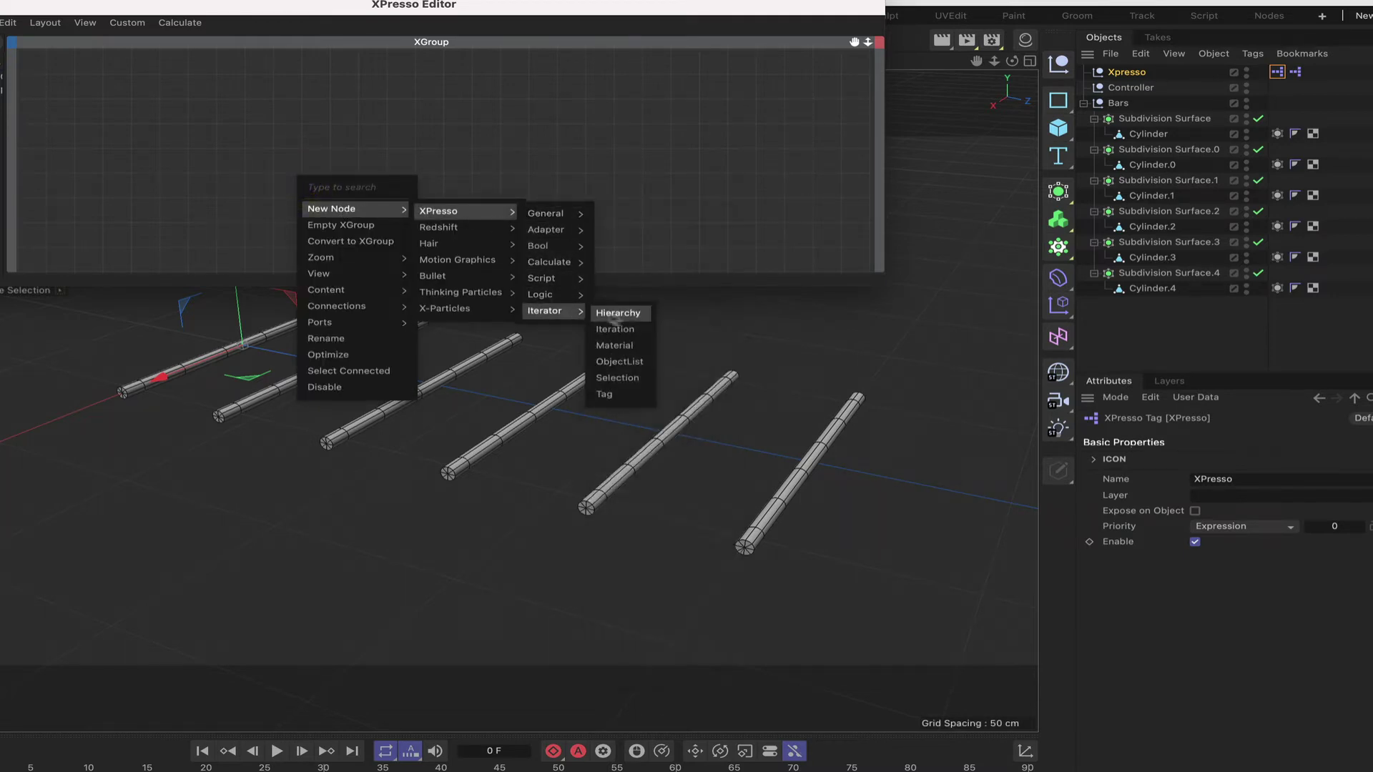
click(635, 318)
drag(291, 168, 131, 153)
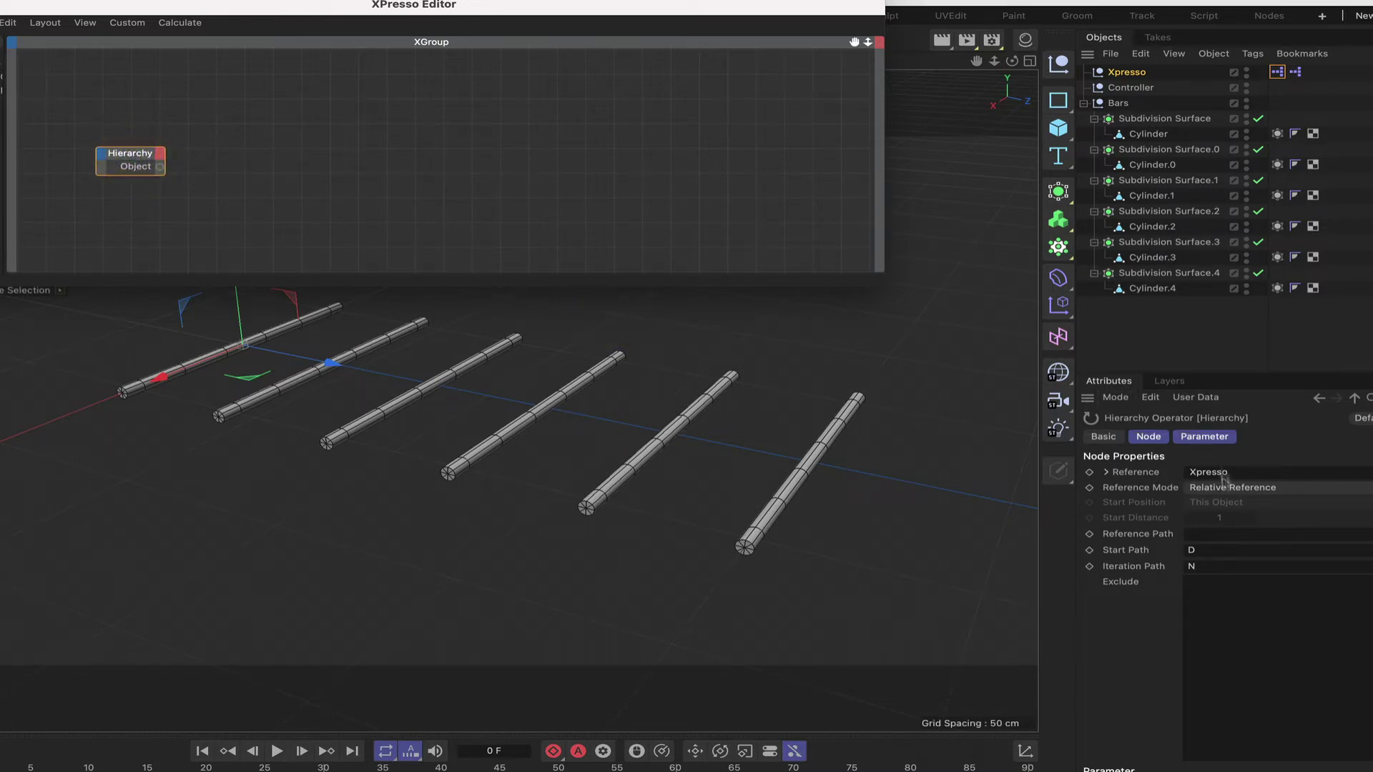
drag(1116, 105, 1208, 478)
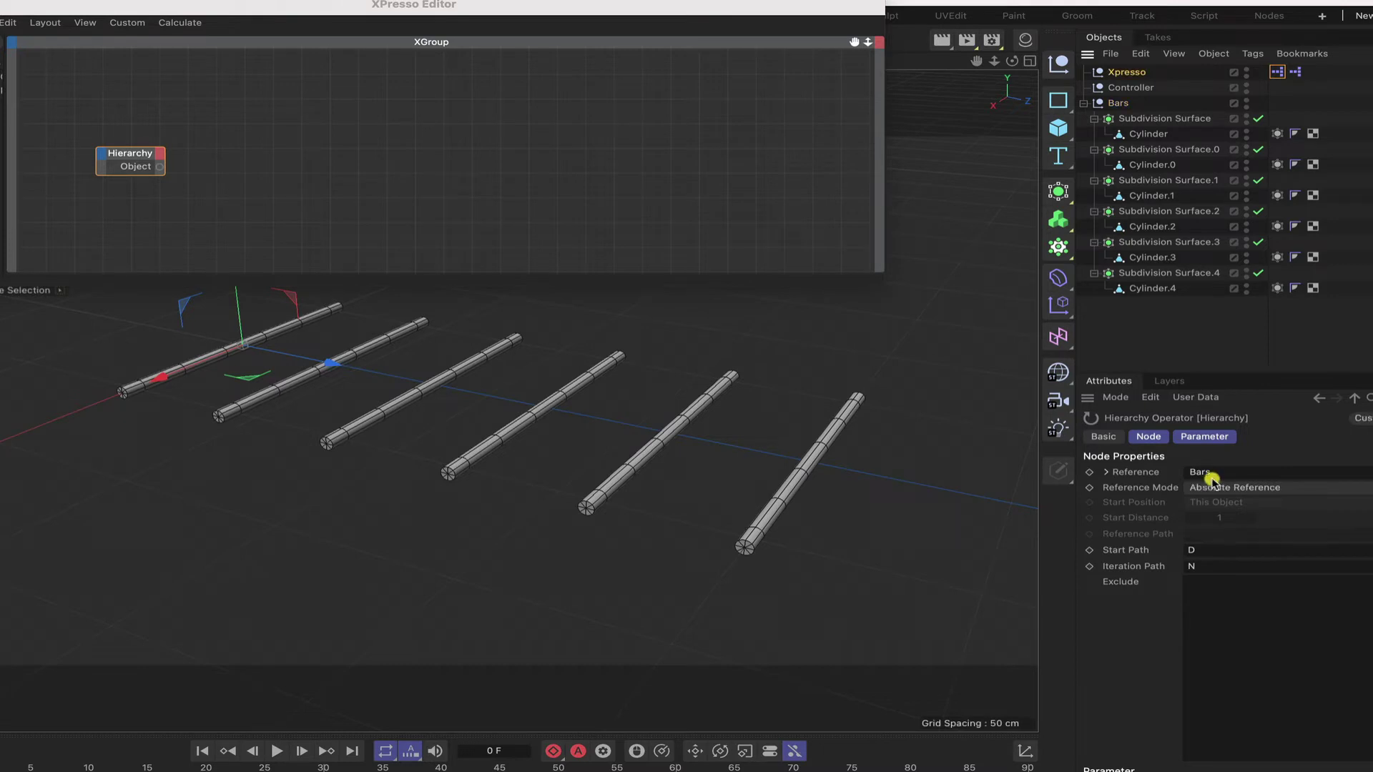
- Add an Object Index node beside the Hierarchy node and connect the Hierarchy's Object output to its Instance input
right_click(245, 171)
mouse_move(271, 200)
mouse_move(401, 204)
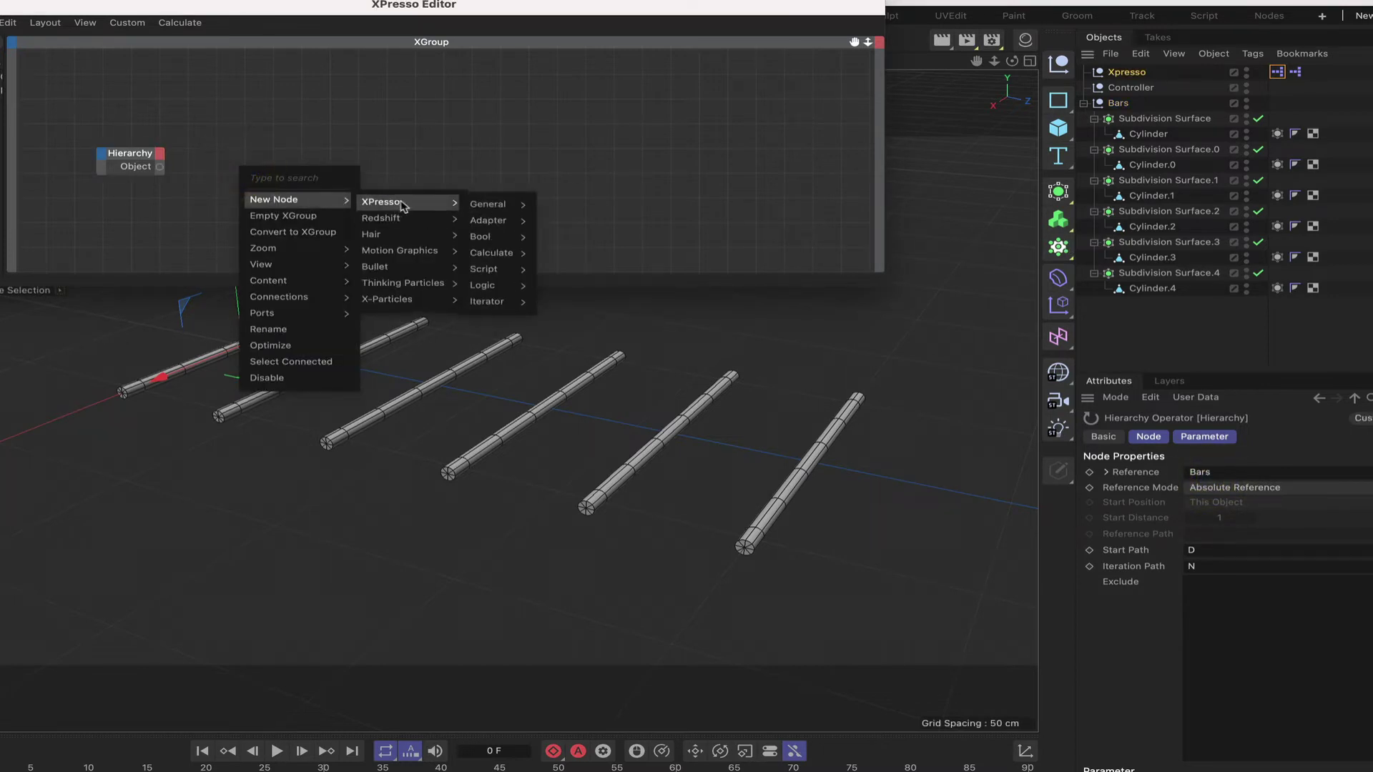
mouse_move(500, 204)
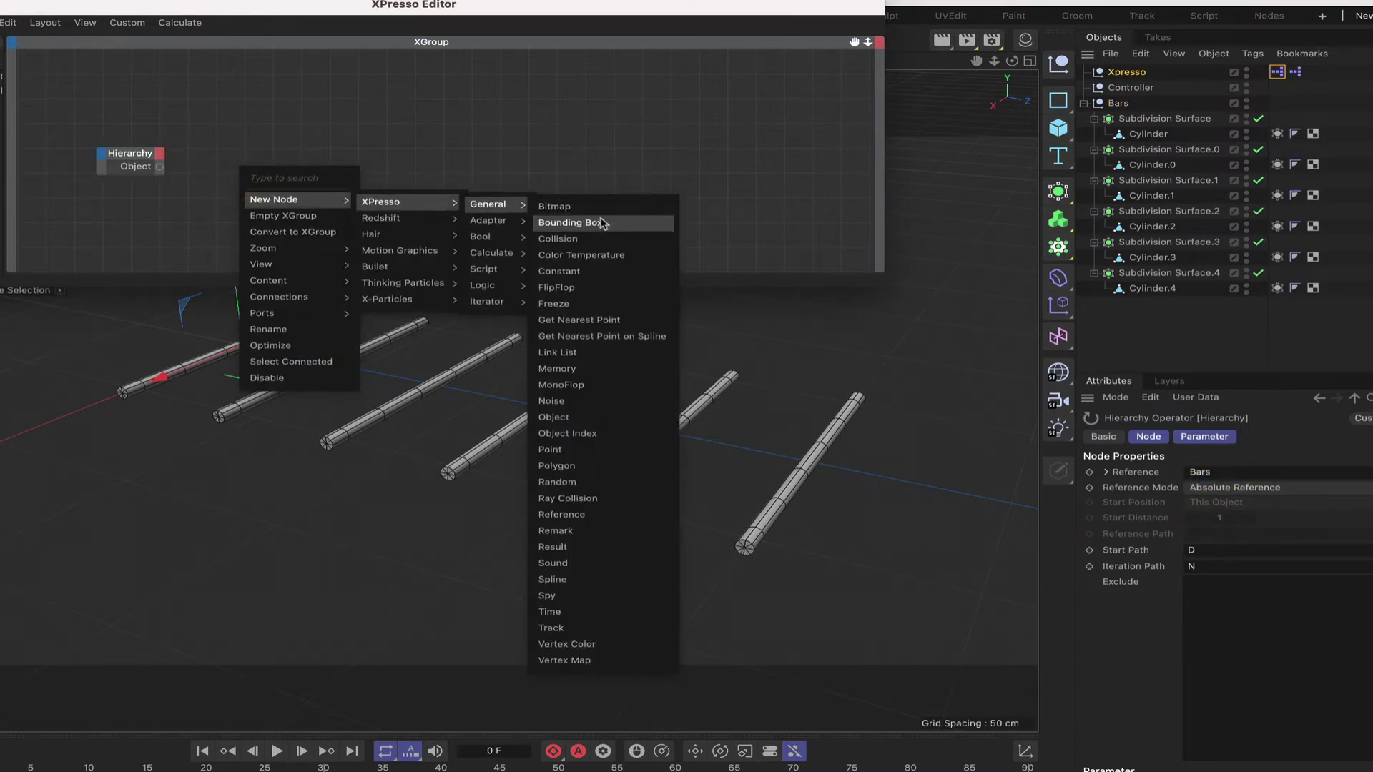
click(581, 427)
drag(232, 153, 271, 153)
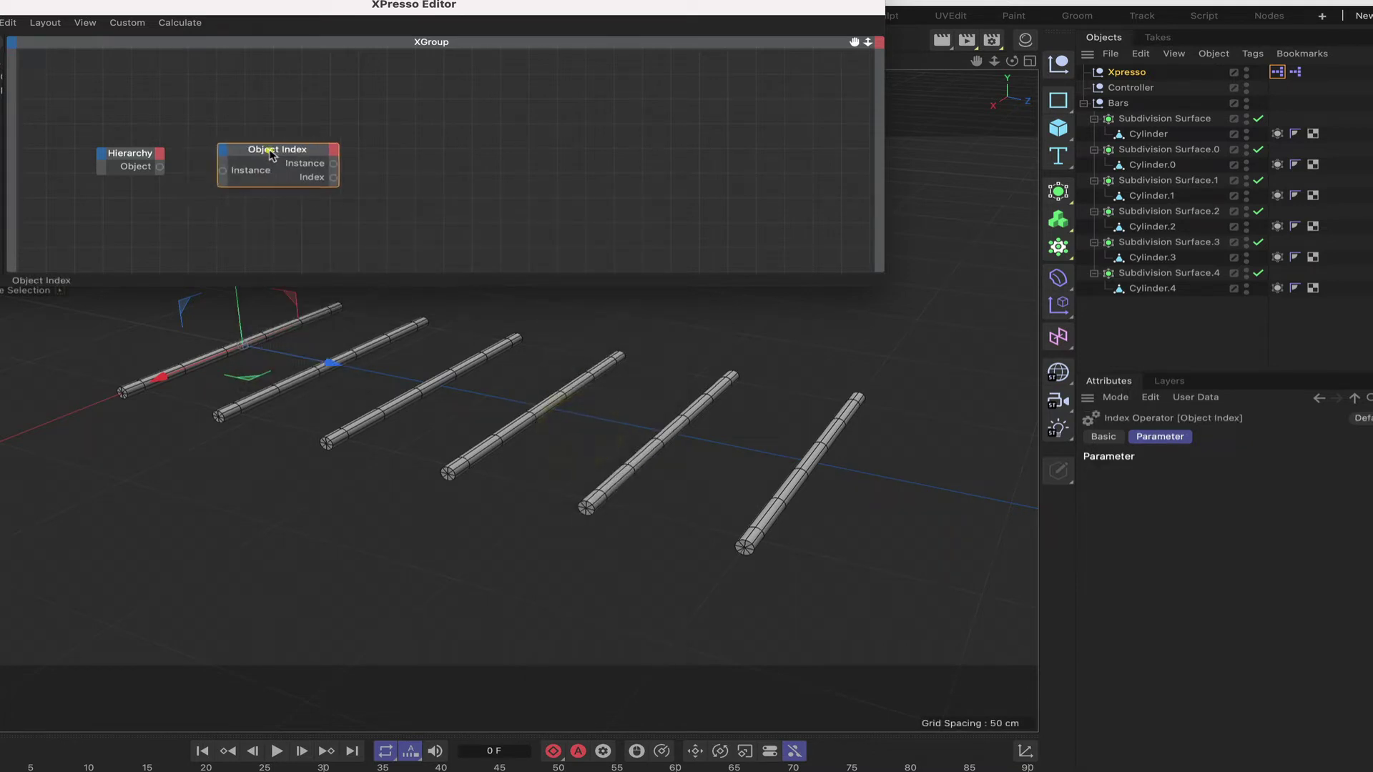
click(224, 174)
drag(299, 152, 305, 149)
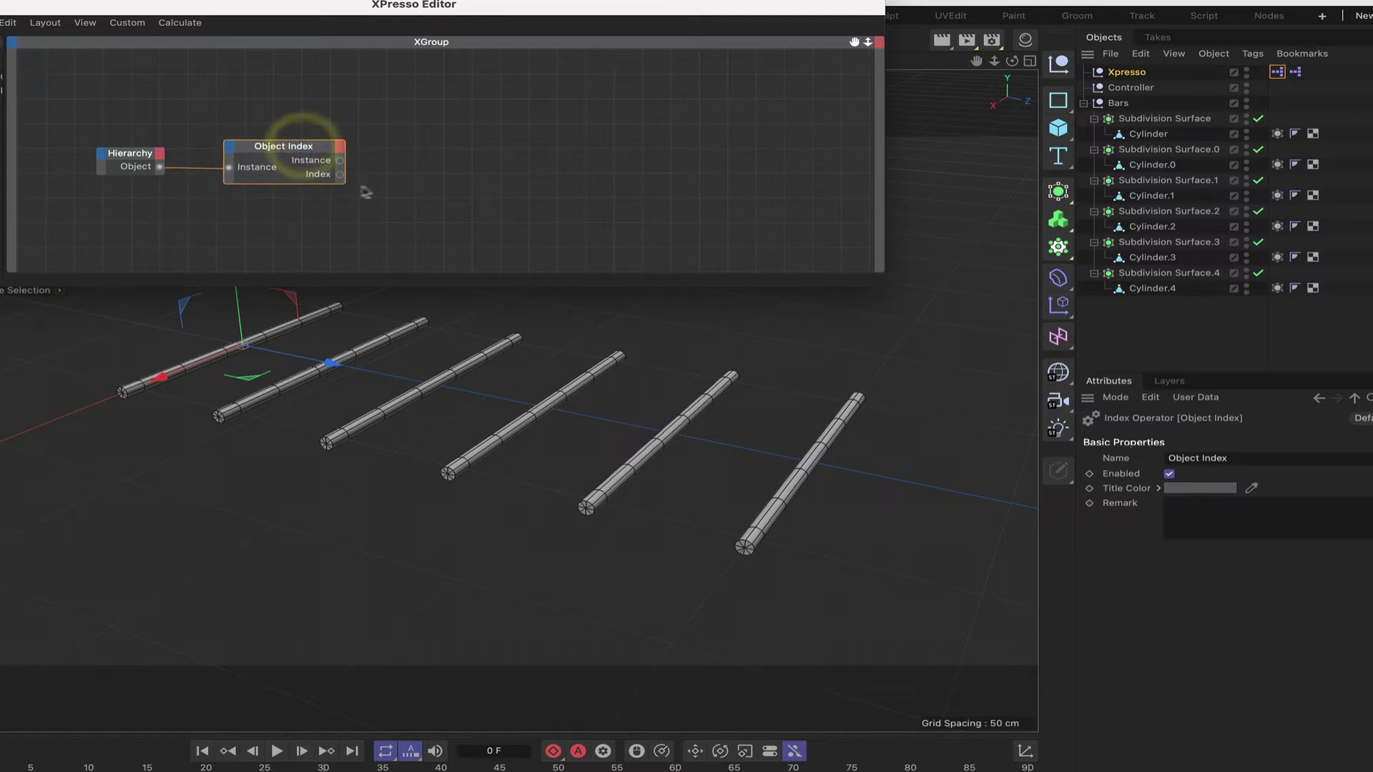
- Add a Math node below and beyond the Object Index node and set its function to Divide
right_click(400, 207)
mouse_move(458, 237)
mouse_move(583, 243)
mouse_move(650, 249)
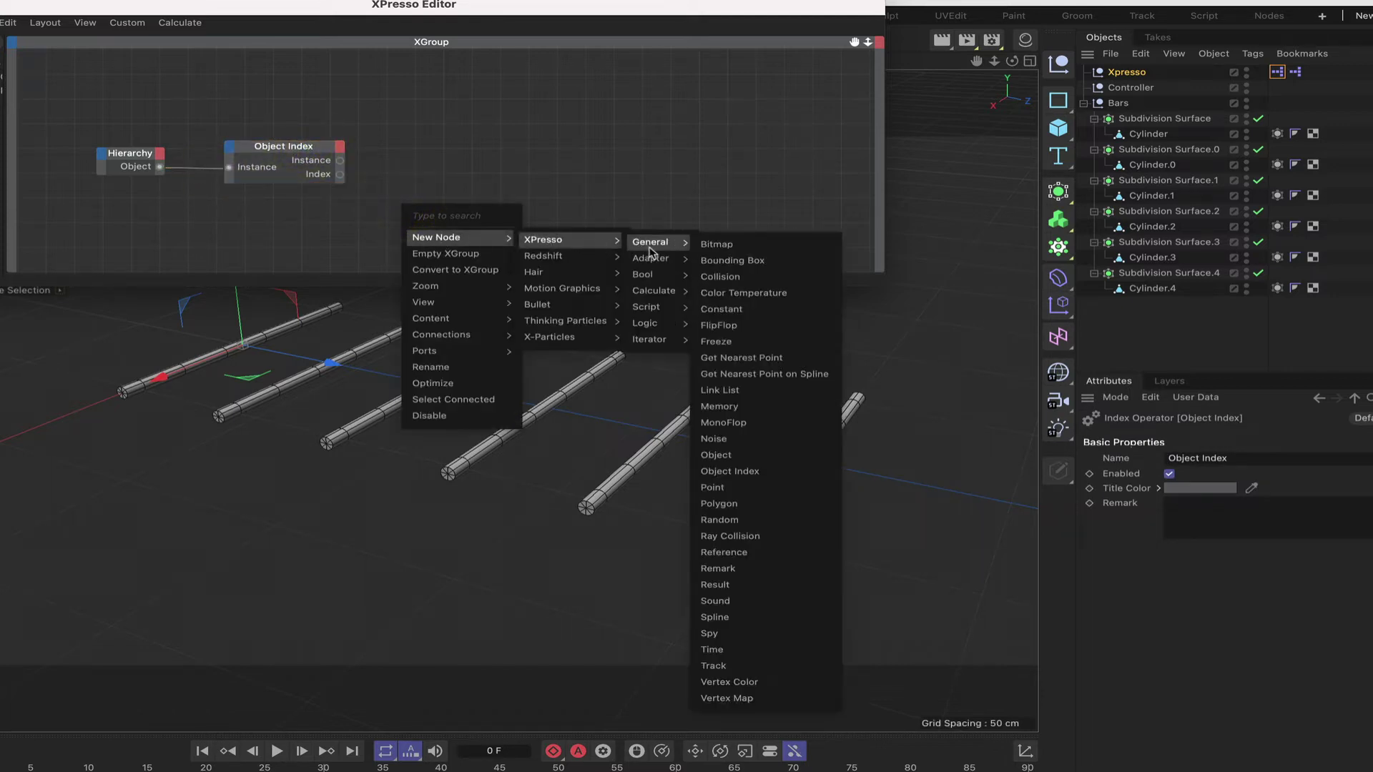
mouse_move(664, 299)
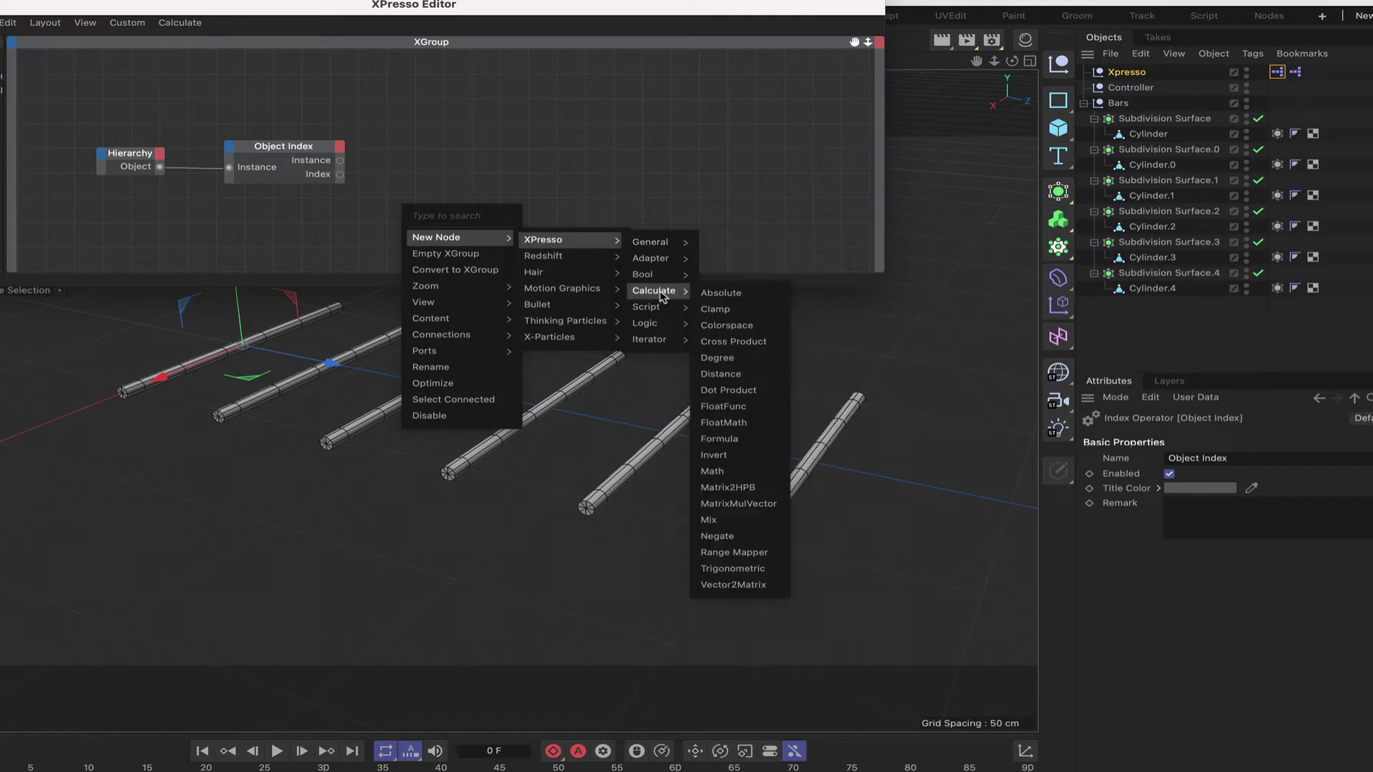
click(727, 472)
drag(420, 188, 437, 184)
click(1202, 489)
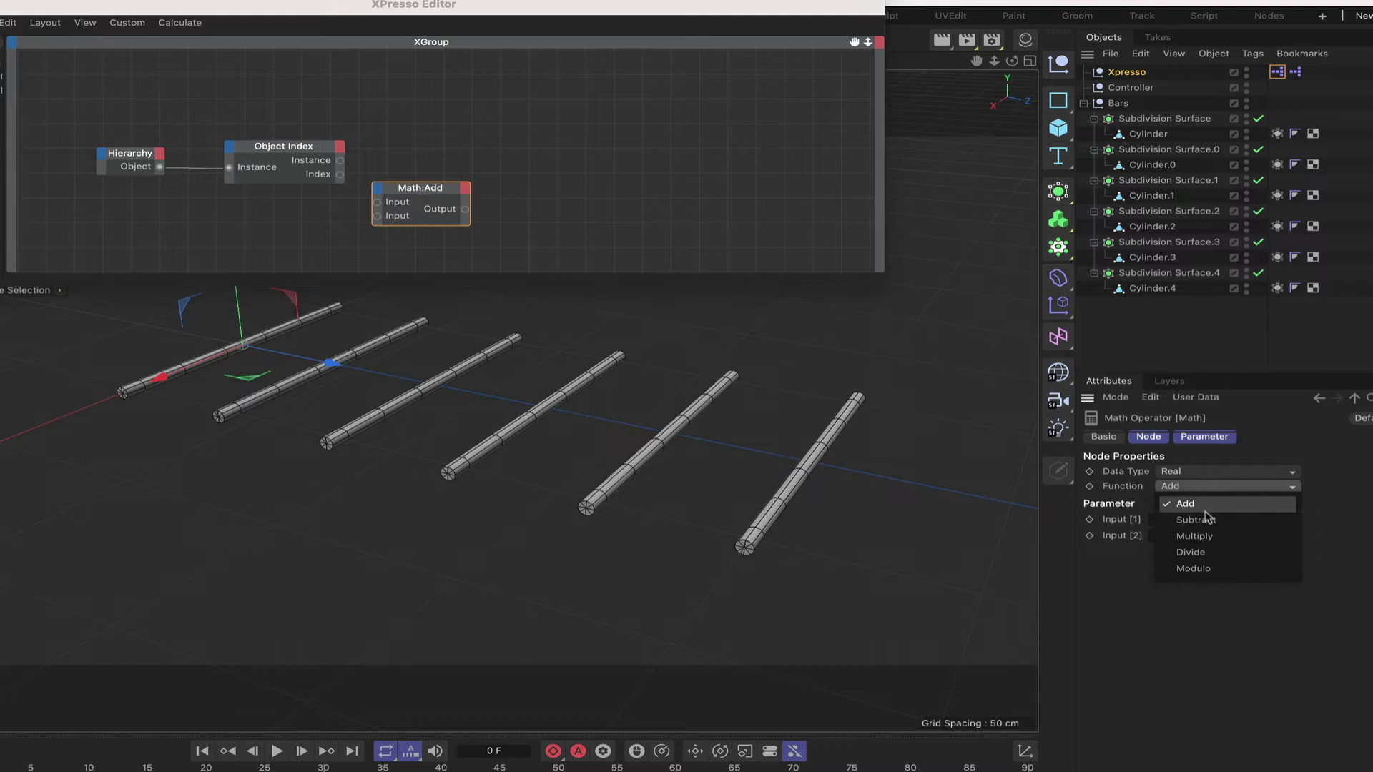
click(1210, 552)
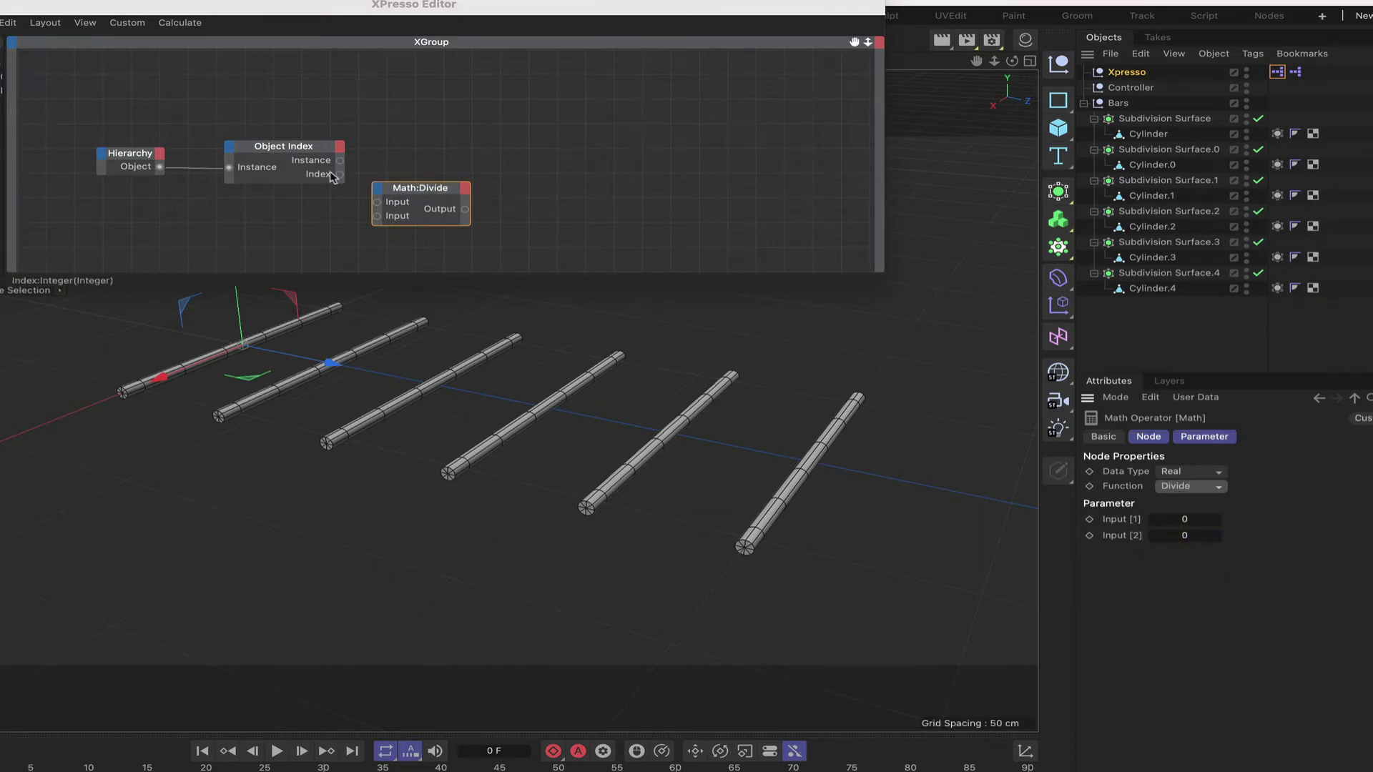
- Connect the Object Index's Index output to Math:Divide's first input and set Input [2] to 5
drag(339, 174, 379, 204)
click(1190, 520)
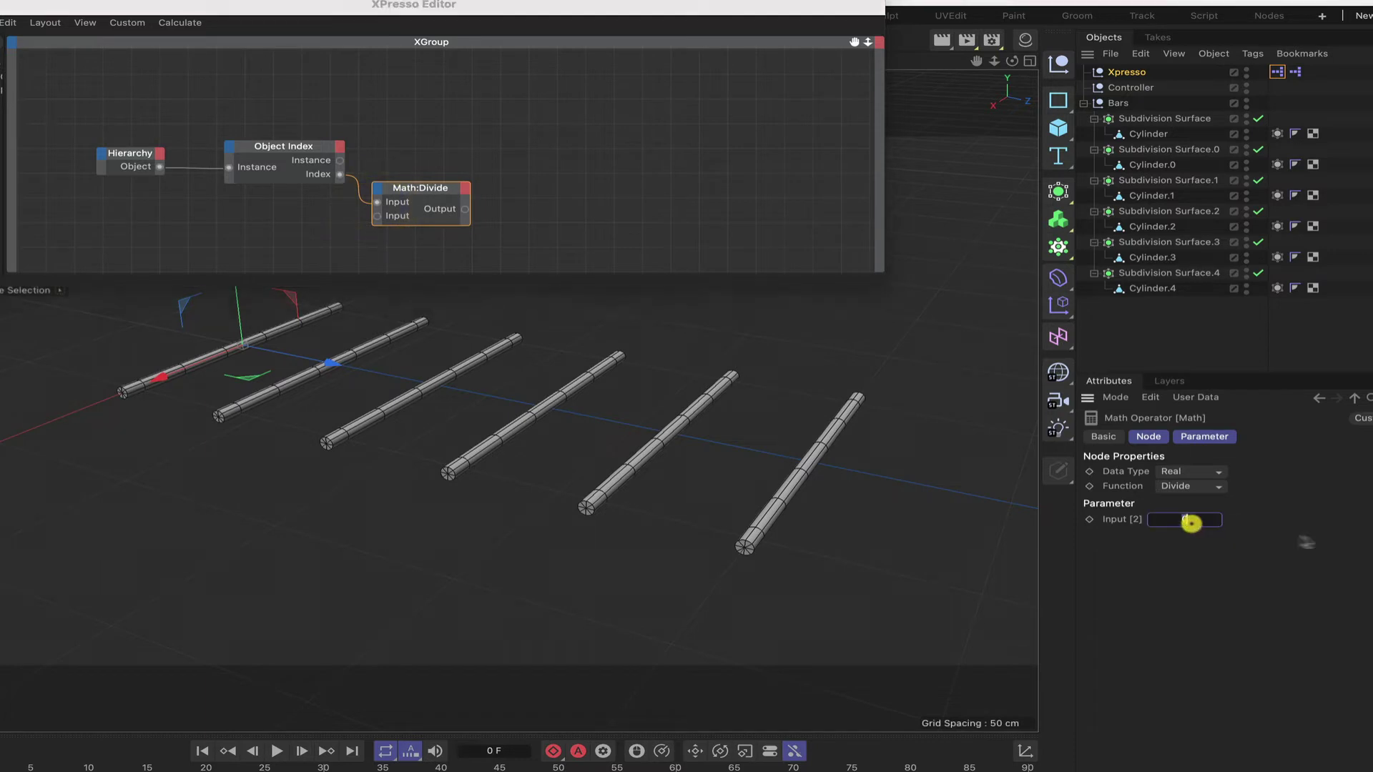
text(5)
- Add the first Subdivision Surface as a node with Object and Position . Z inputs, and feed Object from Object Index's Instance output
drag(1156, 120, 692, 154)
click(678, 154)
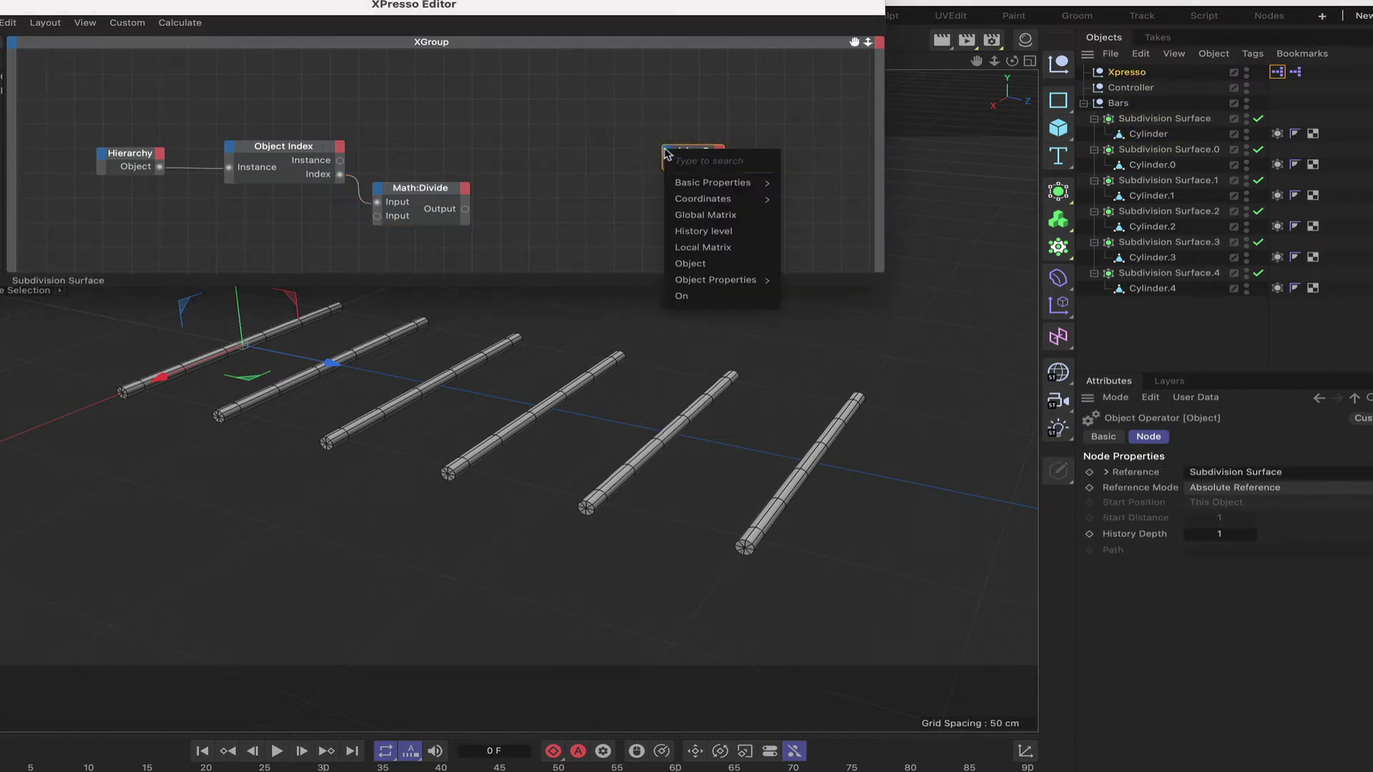
click(685, 259)
click(669, 151)
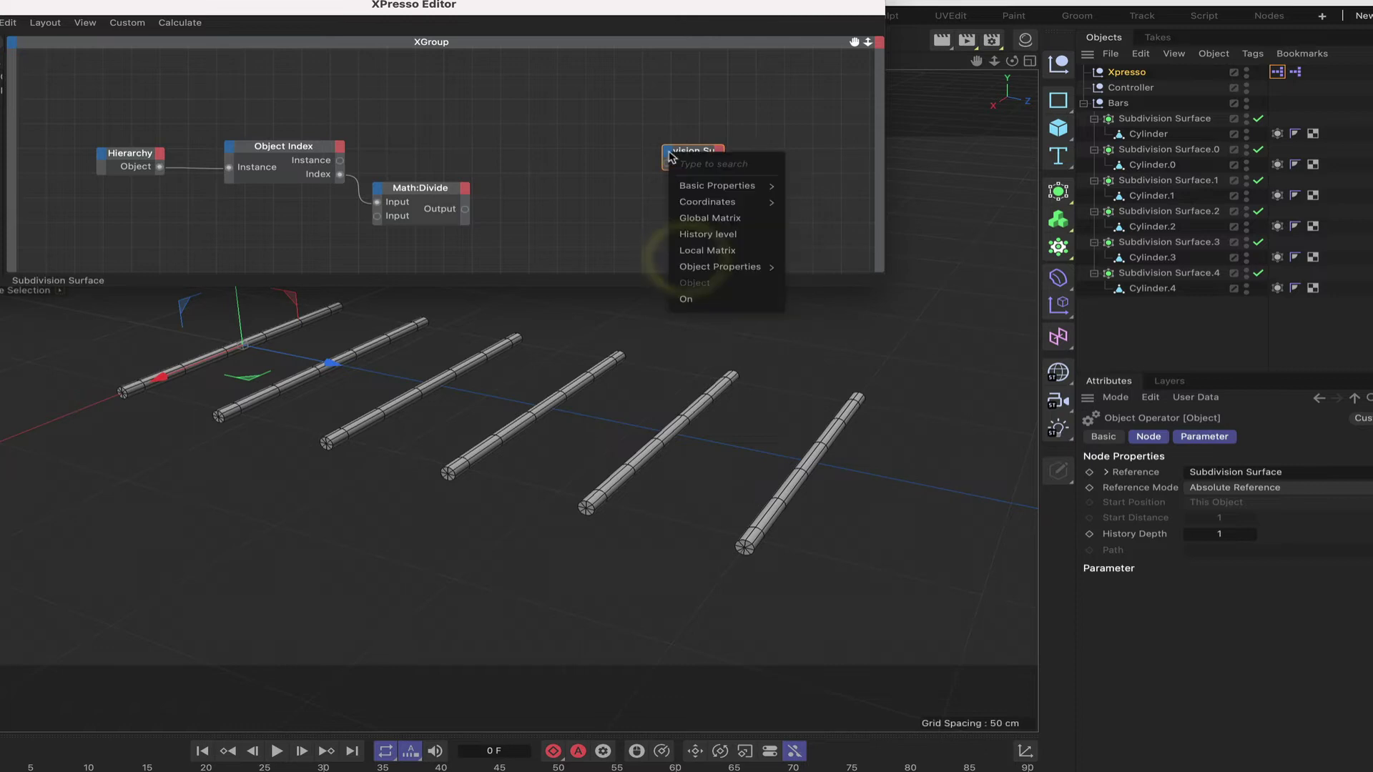
mouse_move(683, 202)
mouse_move(851, 253)
mouse_move(951, 256)
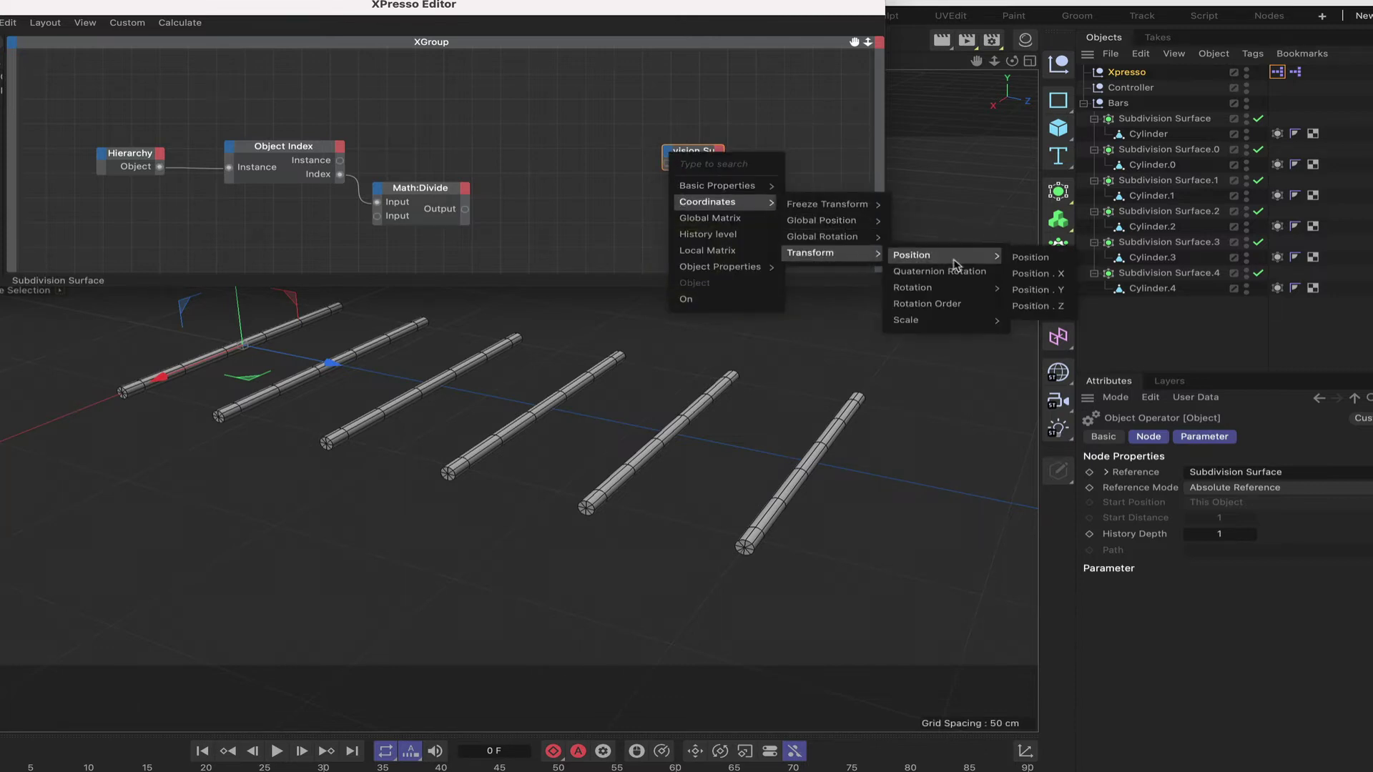
click(1037, 306)
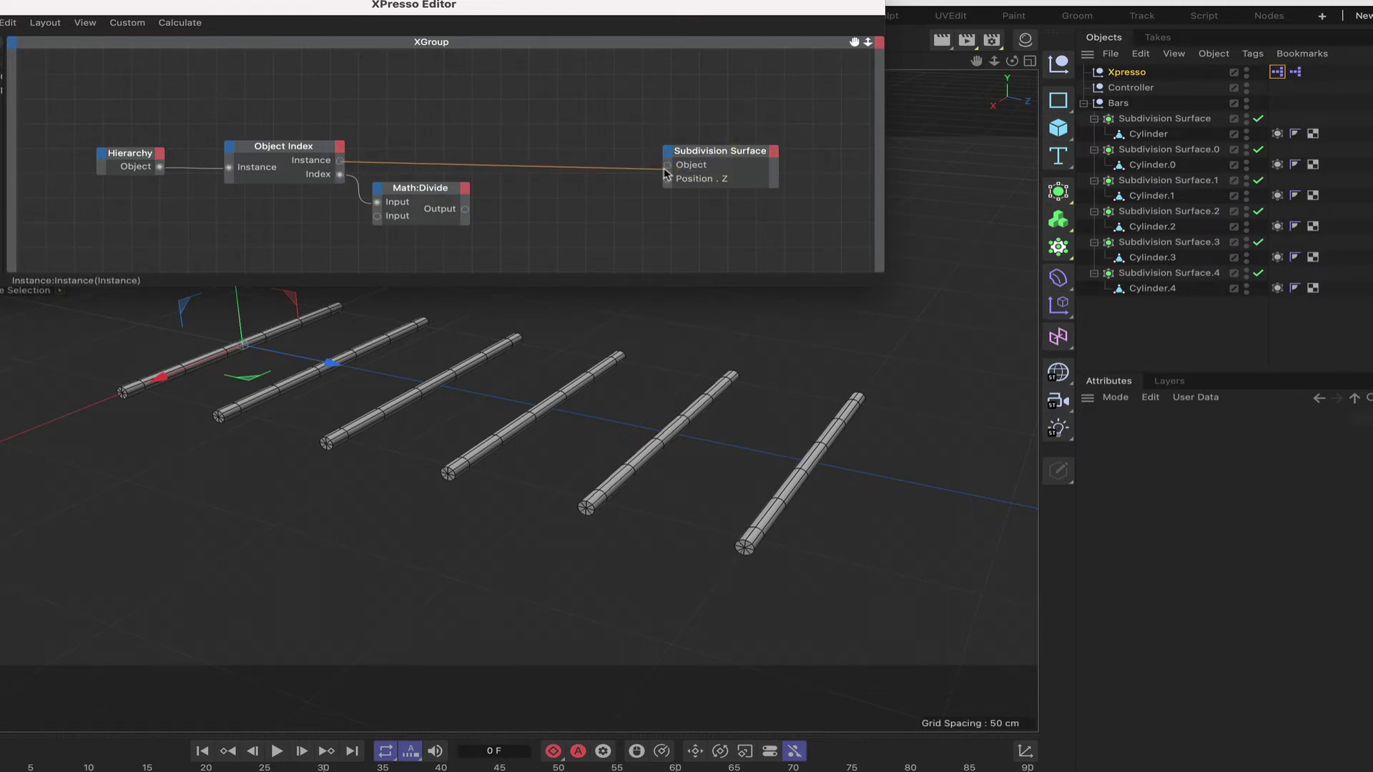
drag(665, 171, 734, 150)
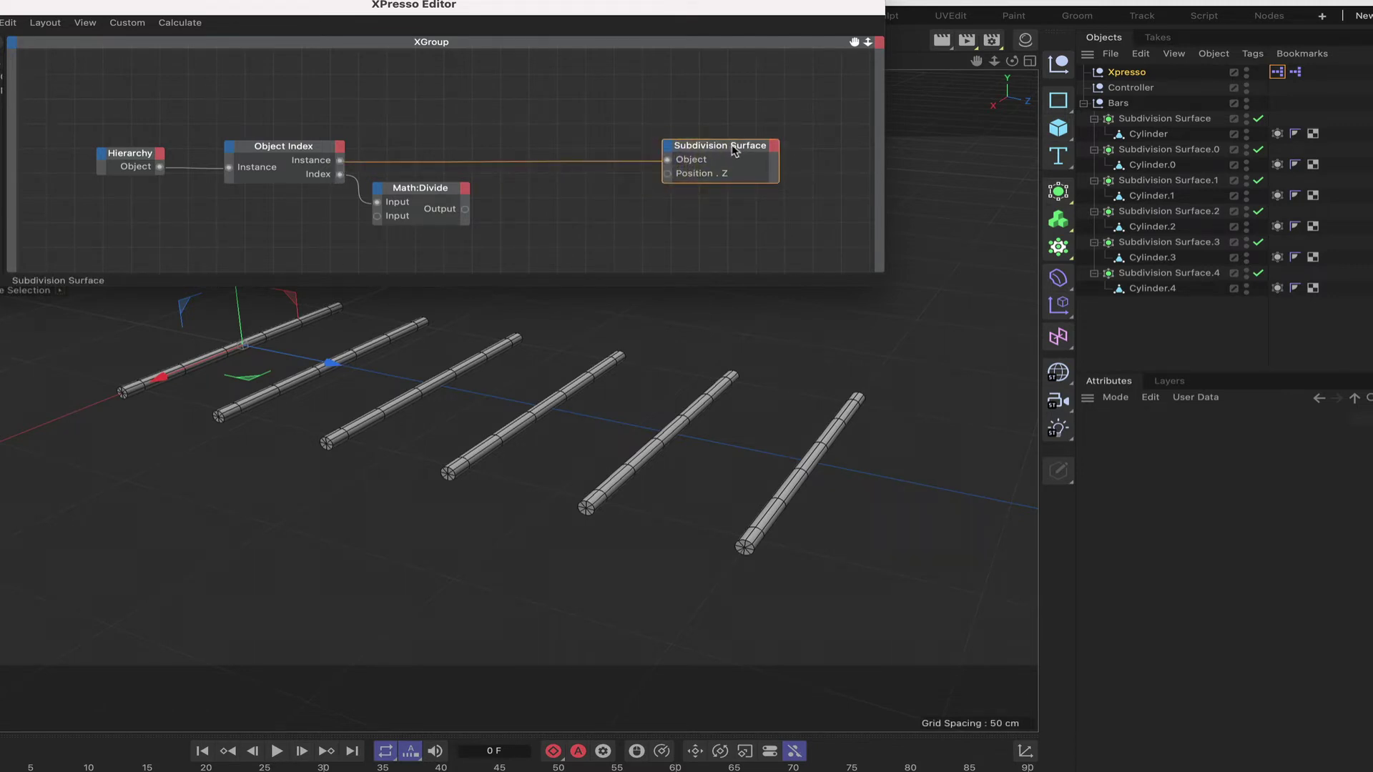
click(734, 150)
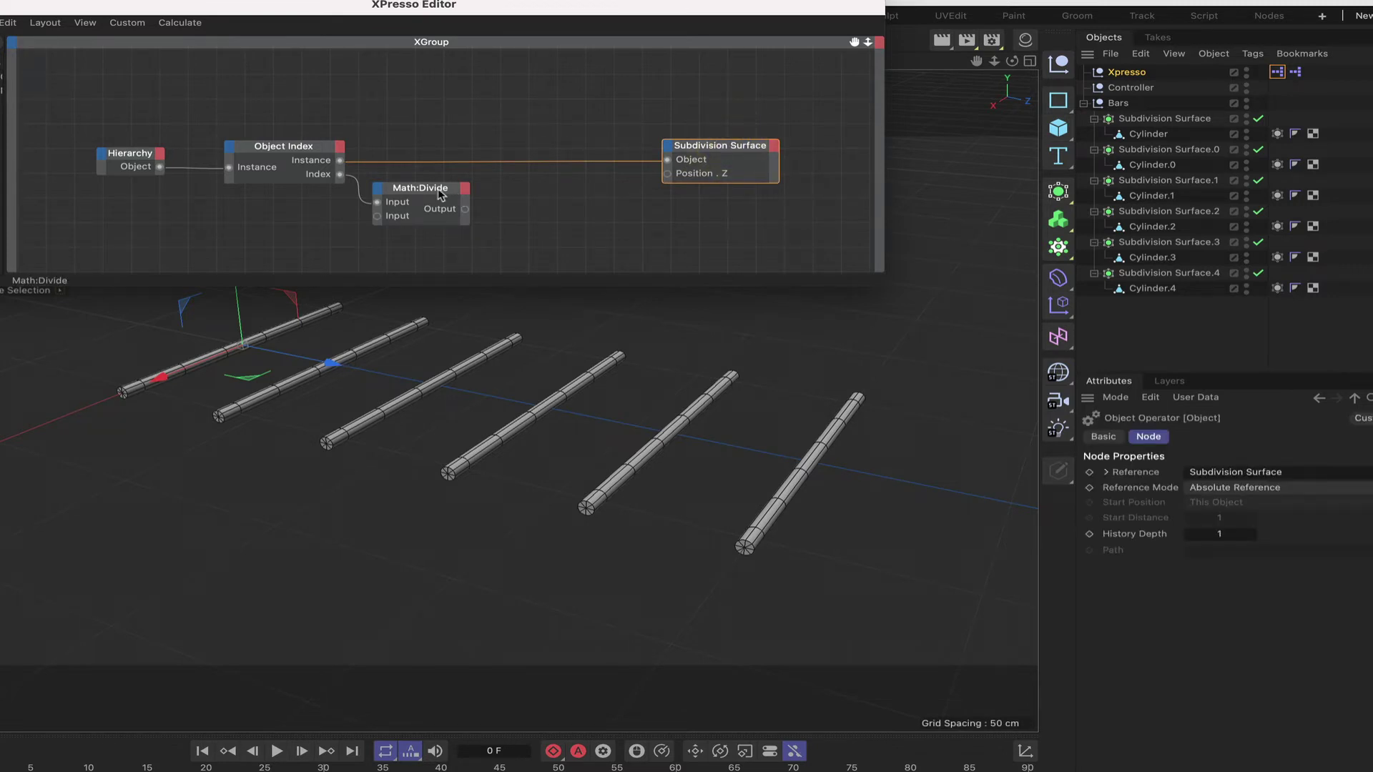
- Duplicate the Math:Divide node, set the copy's function to Multiply, and connect Divide's output to its first input
ctrl+drag(438, 193, 574, 184)
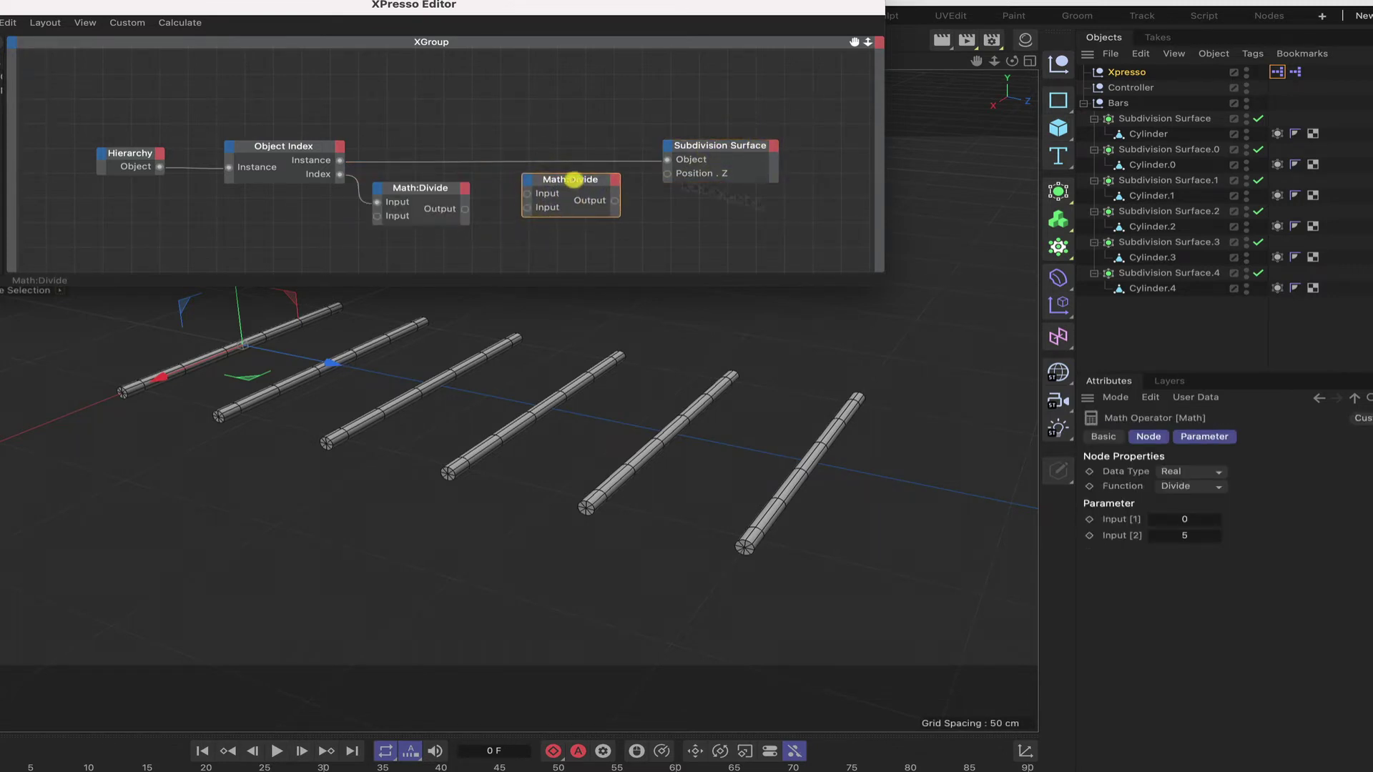
click(1190, 486)
click(1194, 536)
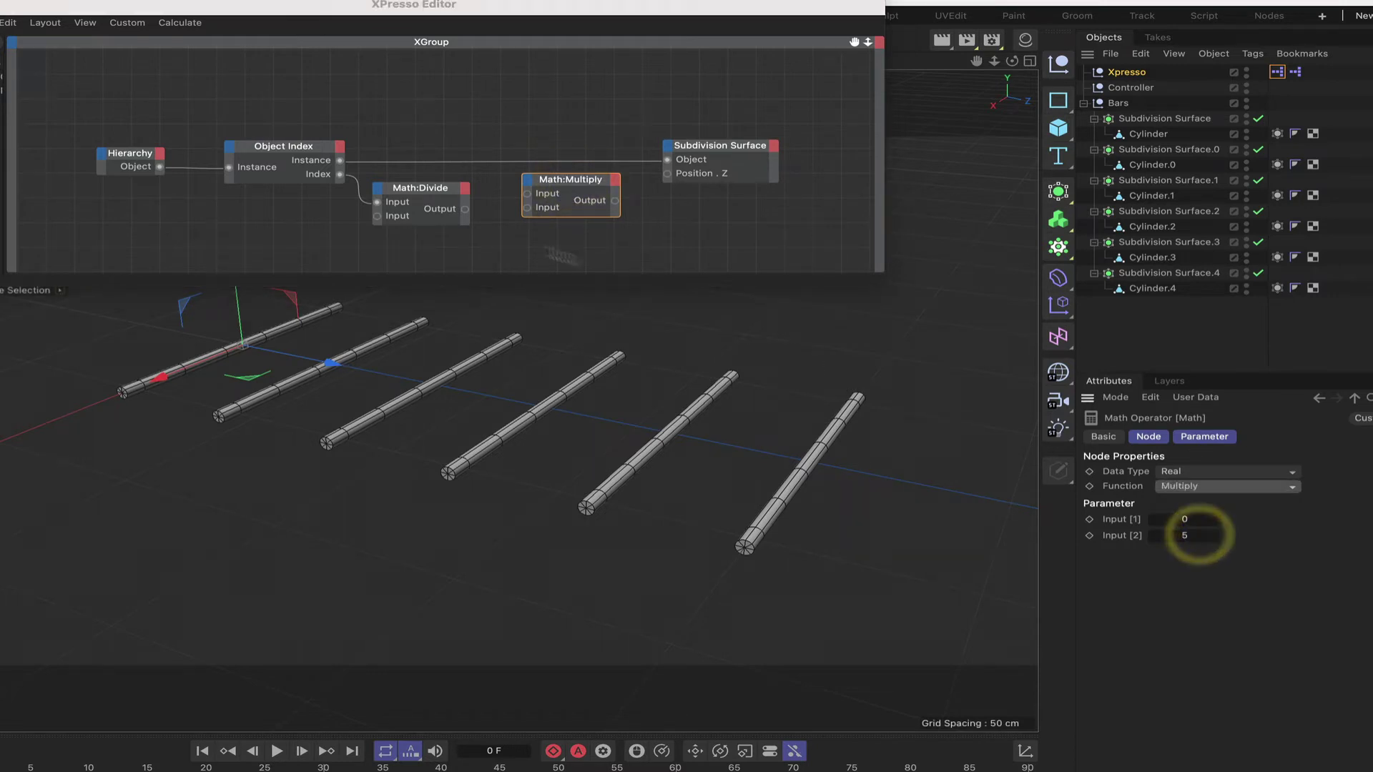
drag(584, 198, 584, 213)
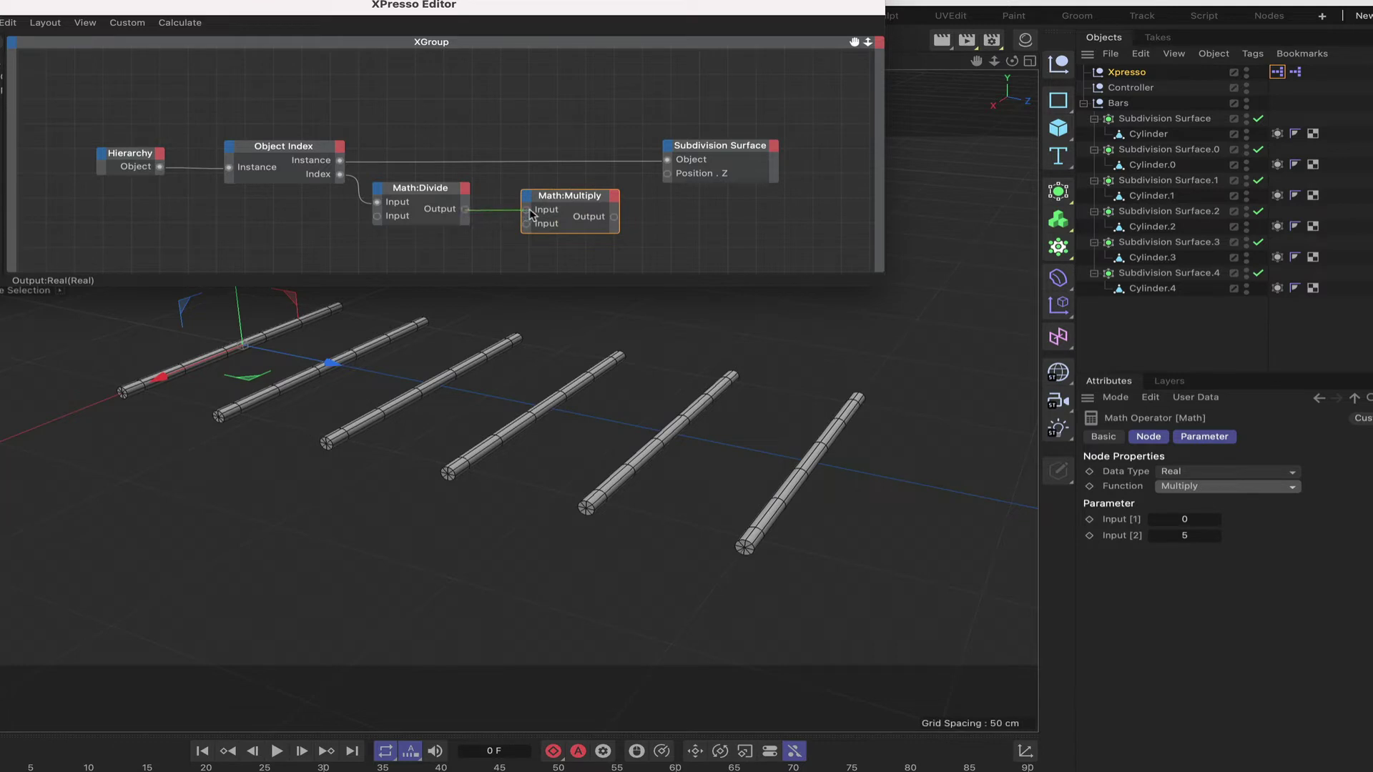
drag(527, 215, 526, 211)
drag(579, 197, 584, 196)
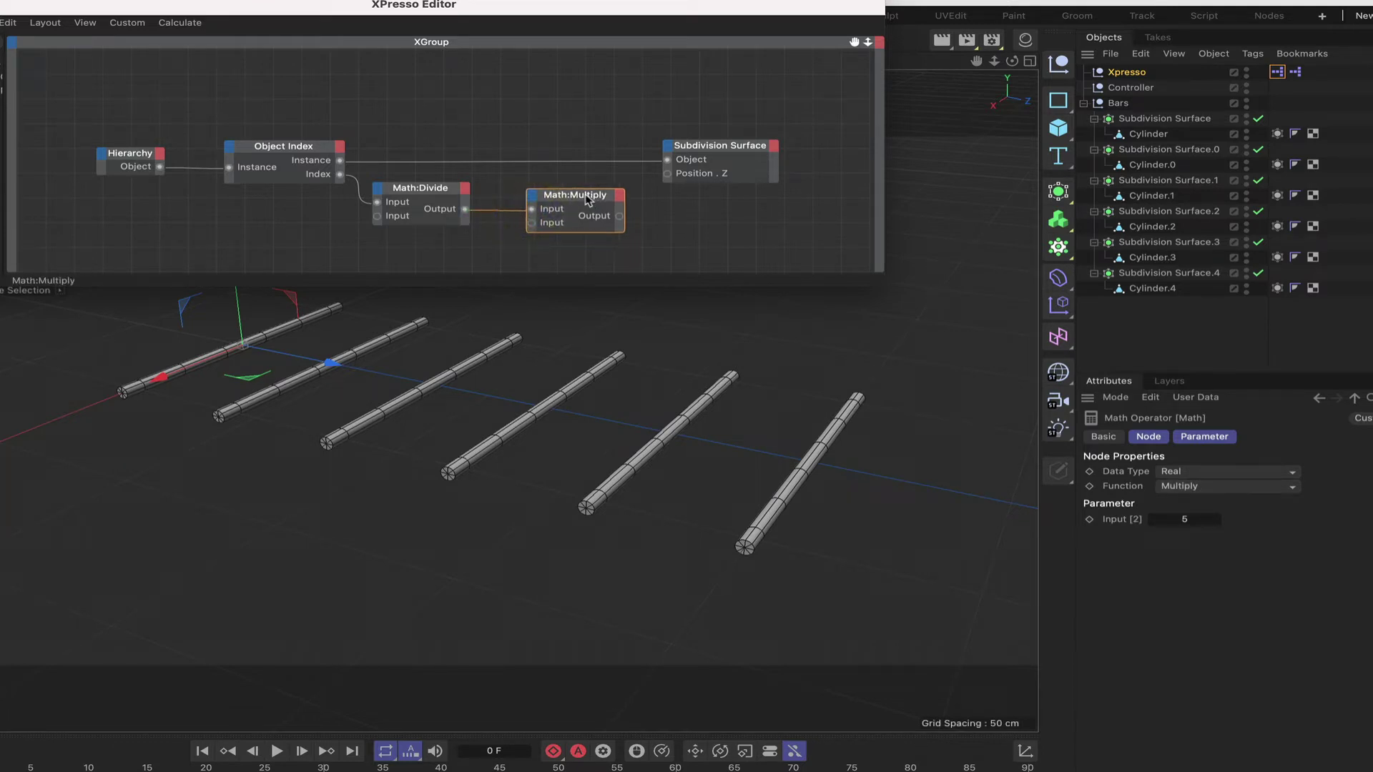
click(586, 200)
- Add another node for the first Subdivision Surface below Math:Divide and give it a Position . Z output
middle_drag(680, 270, 693, 246)
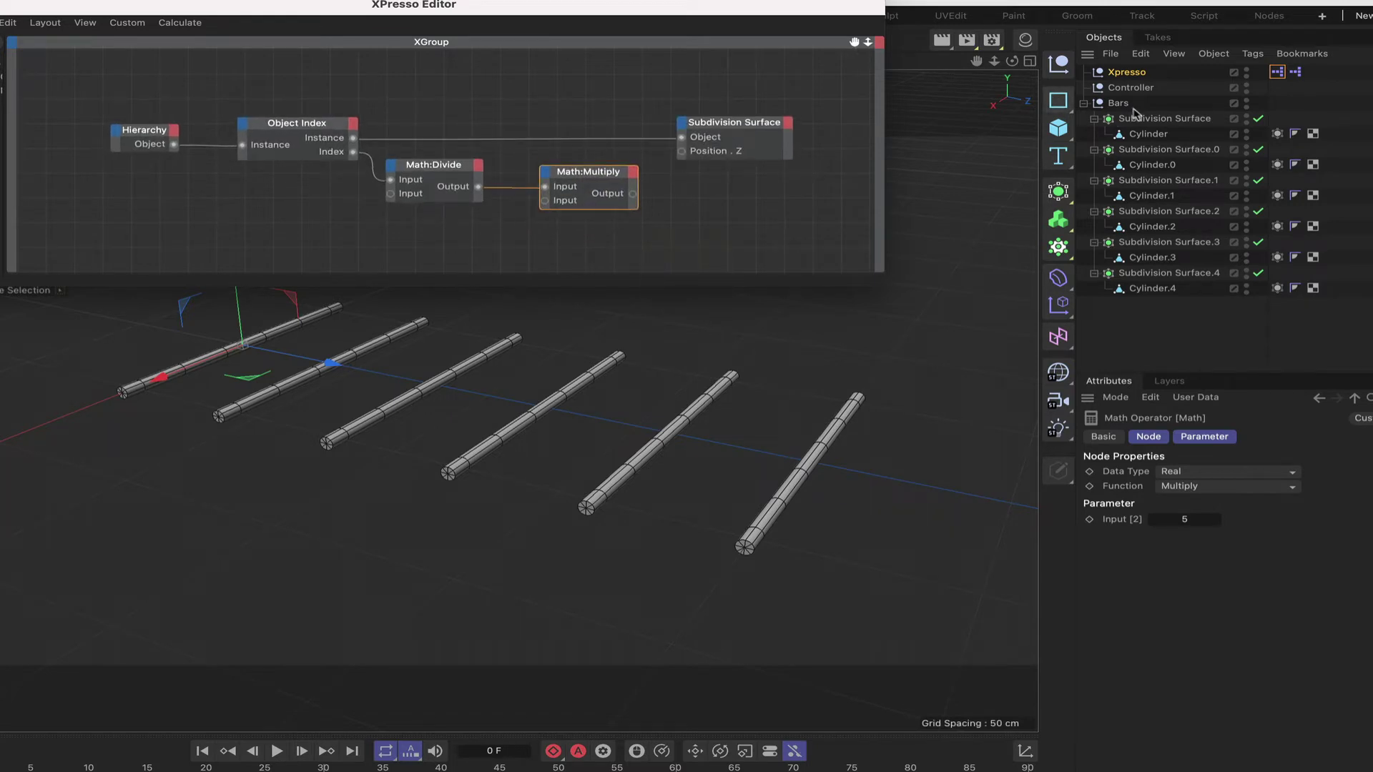
drag(1144, 121, 429, 231)
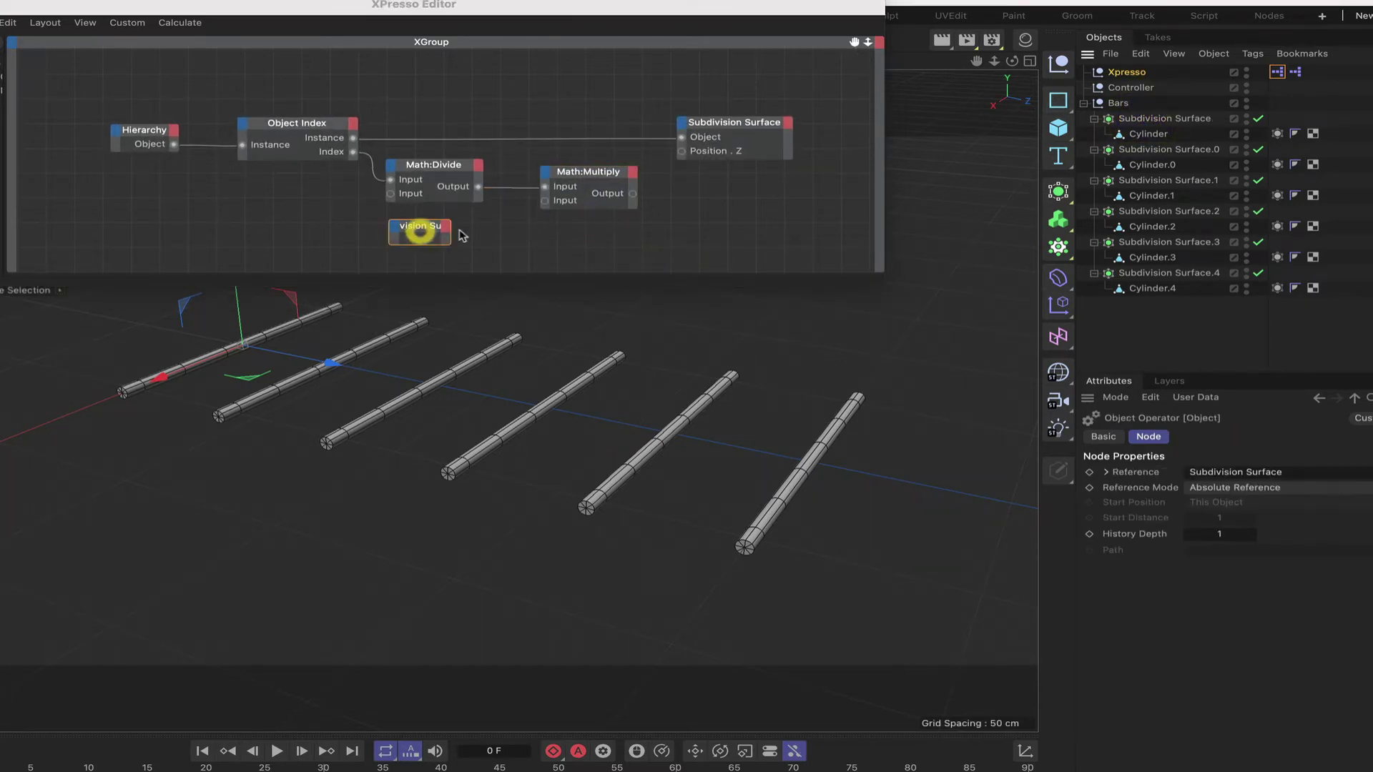
click(449, 228)
mouse_move(493, 276)
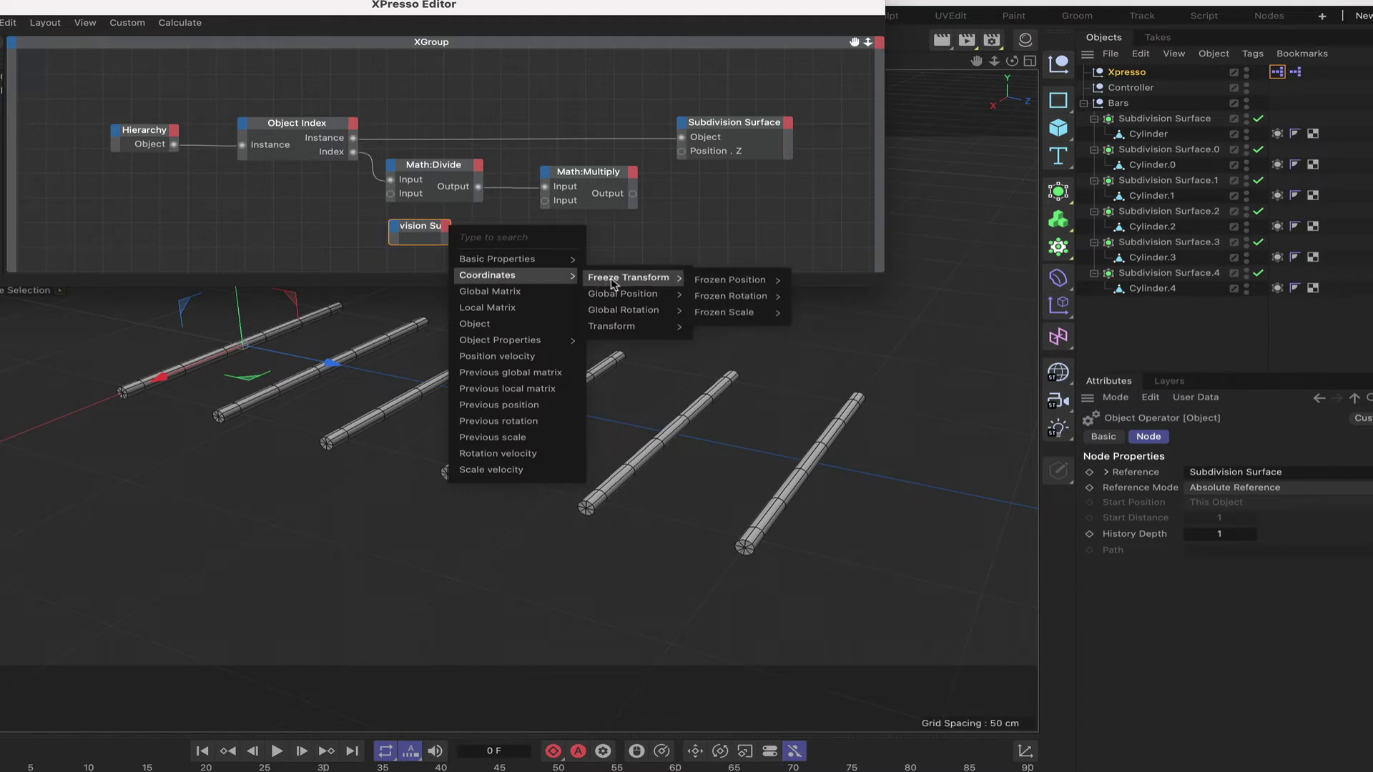
mouse_move(620, 327)
mouse_move(714, 328)
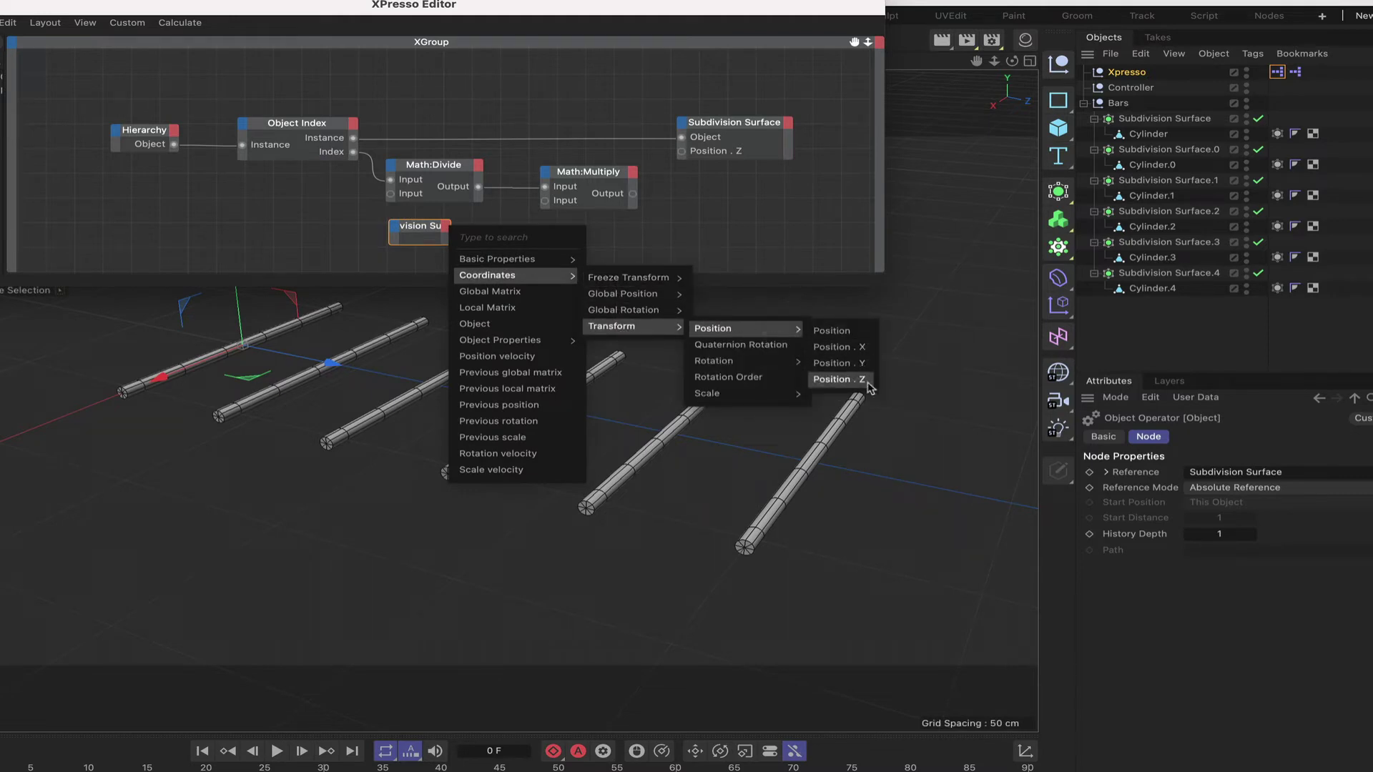
click(834, 377)
click(427, 230)
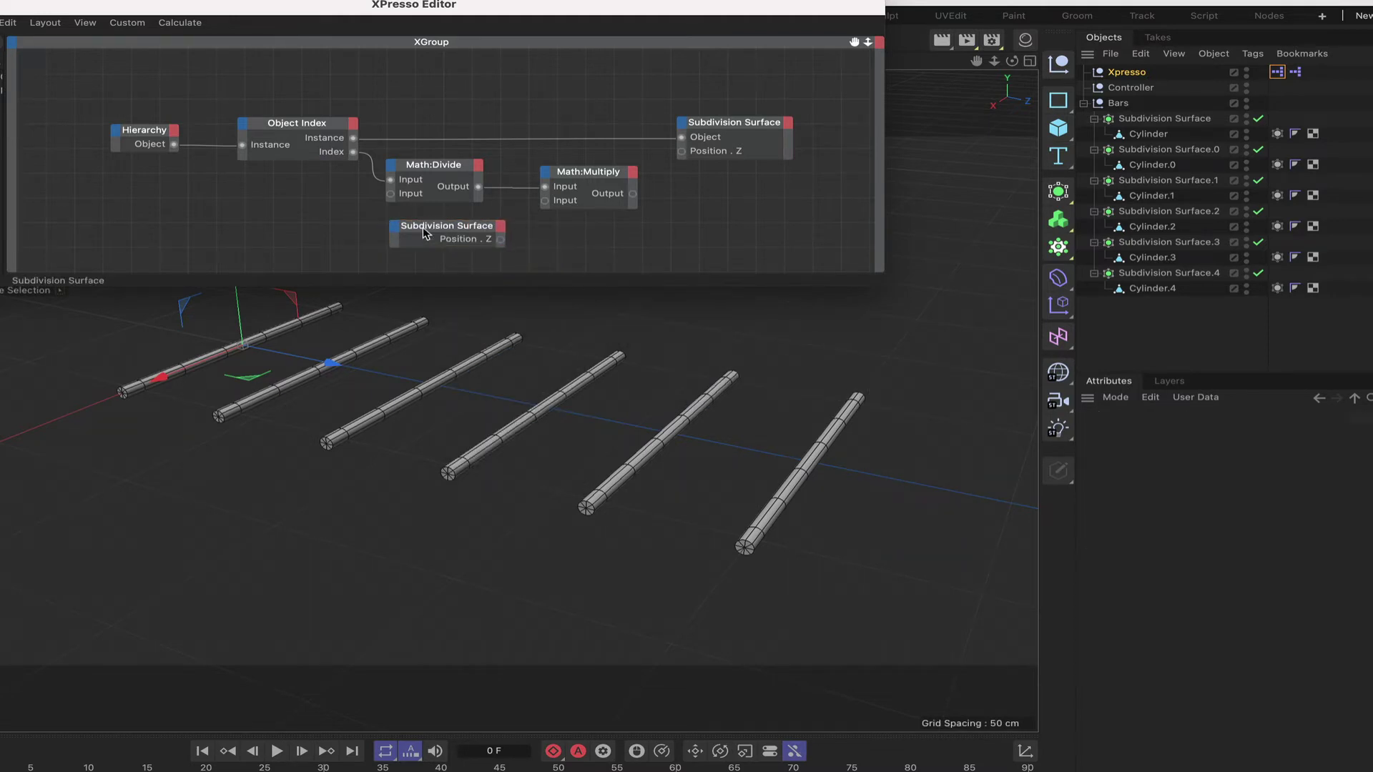
drag(398, 236, 377, 236)
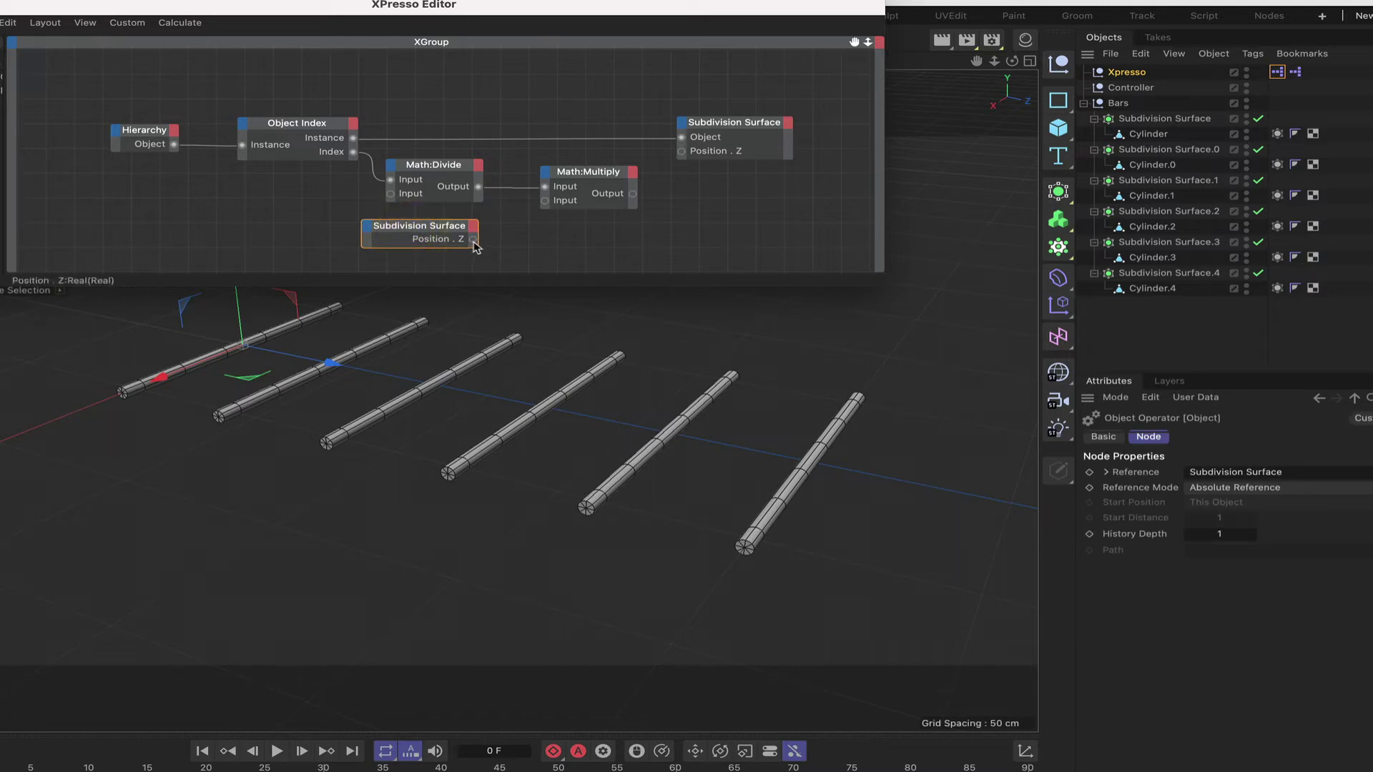
- Connect the lower Subdivision Surface node's Position . Z output to Math:Multiply's second input and tidy the node's placement
drag(473, 239, 545, 201)
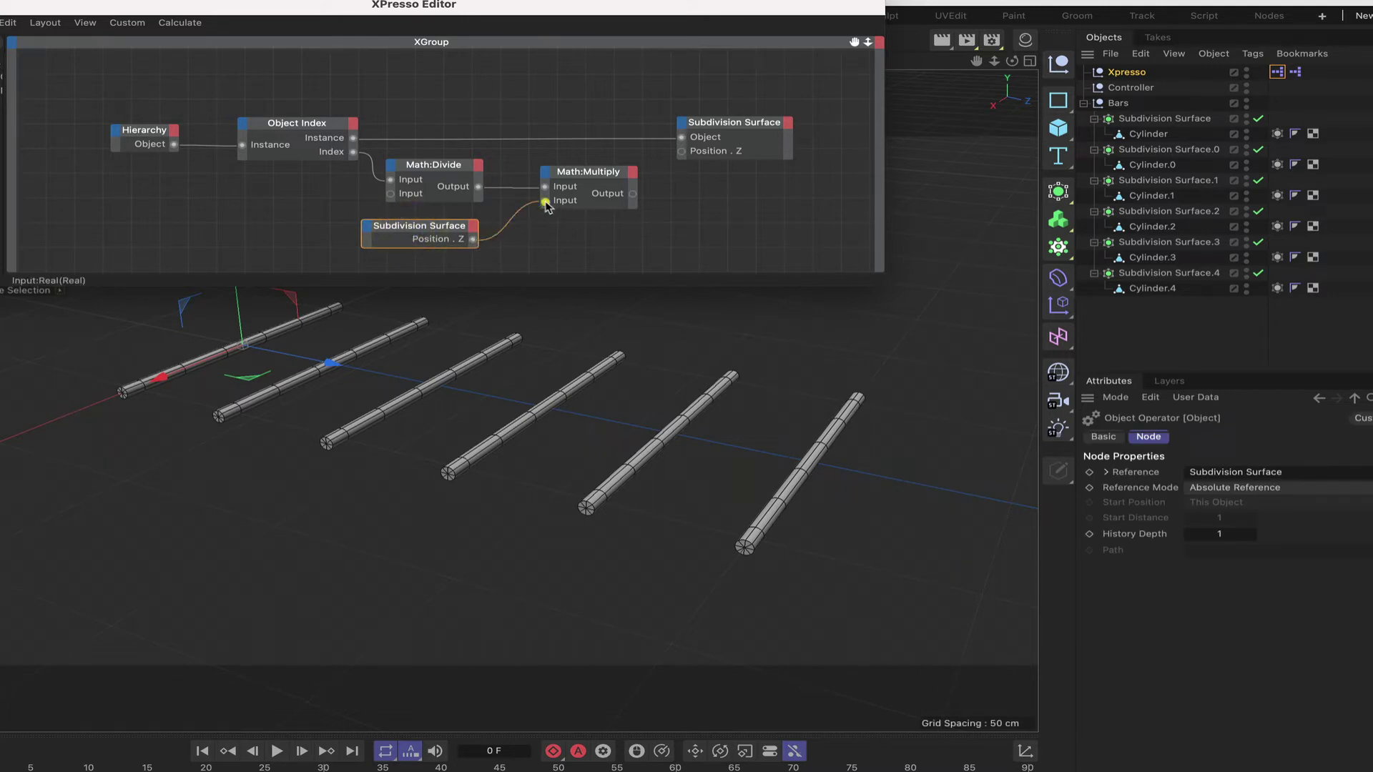
drag(434, 227, 442, 227)
click(442, 228)
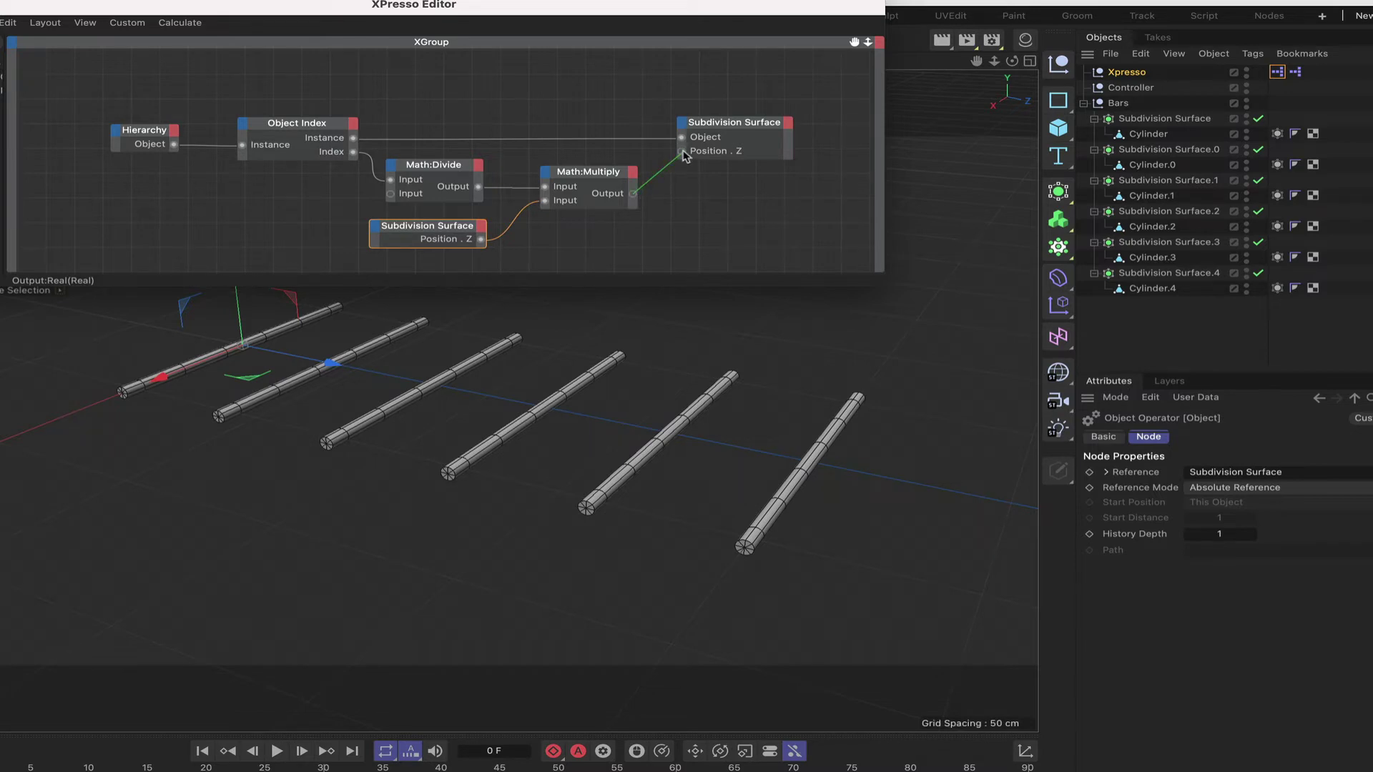
- Check the second XPresso tag's Enable setting, and connect Math:Multiply's output to the final Subdivision Surface node's Position . Z input
drag(684, 155, 672, 193)
click(1295, 71)
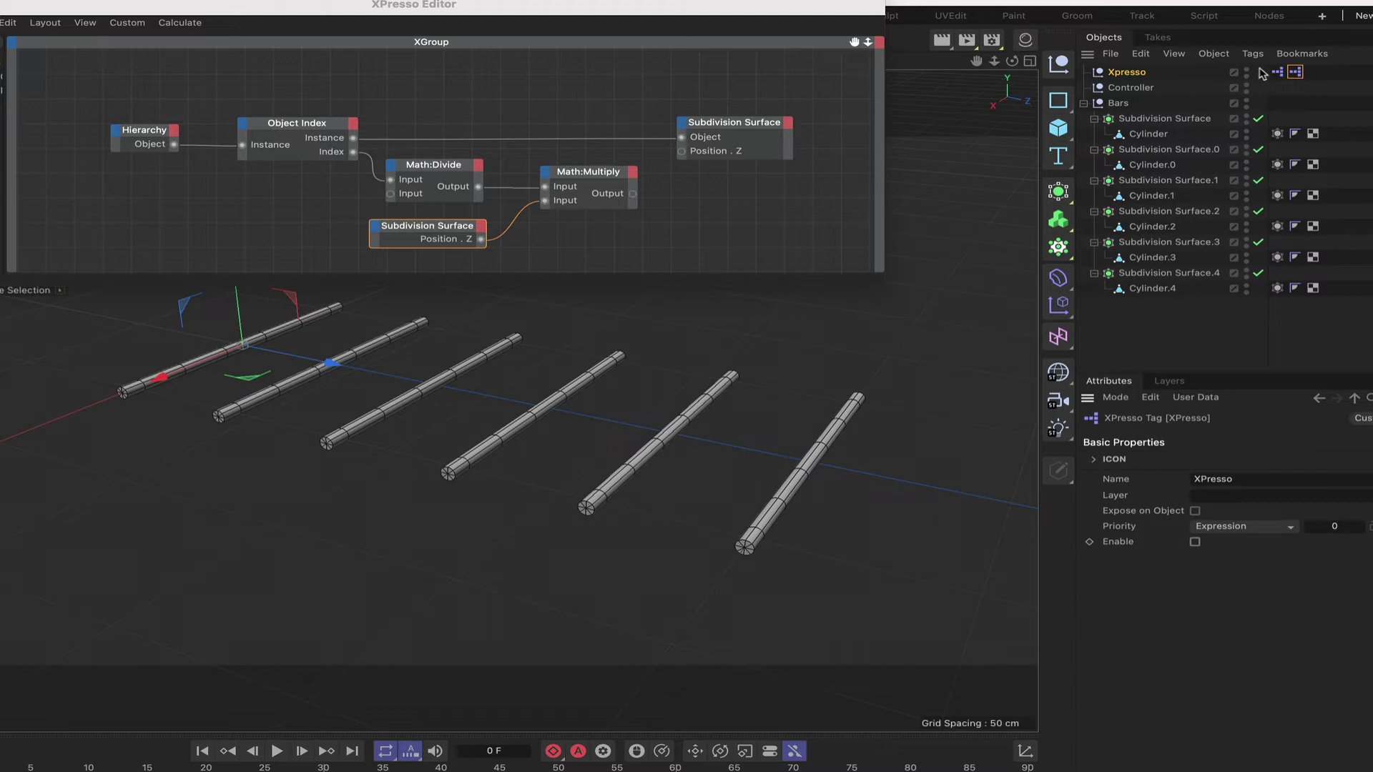
drag(633, 194, 682, 151)
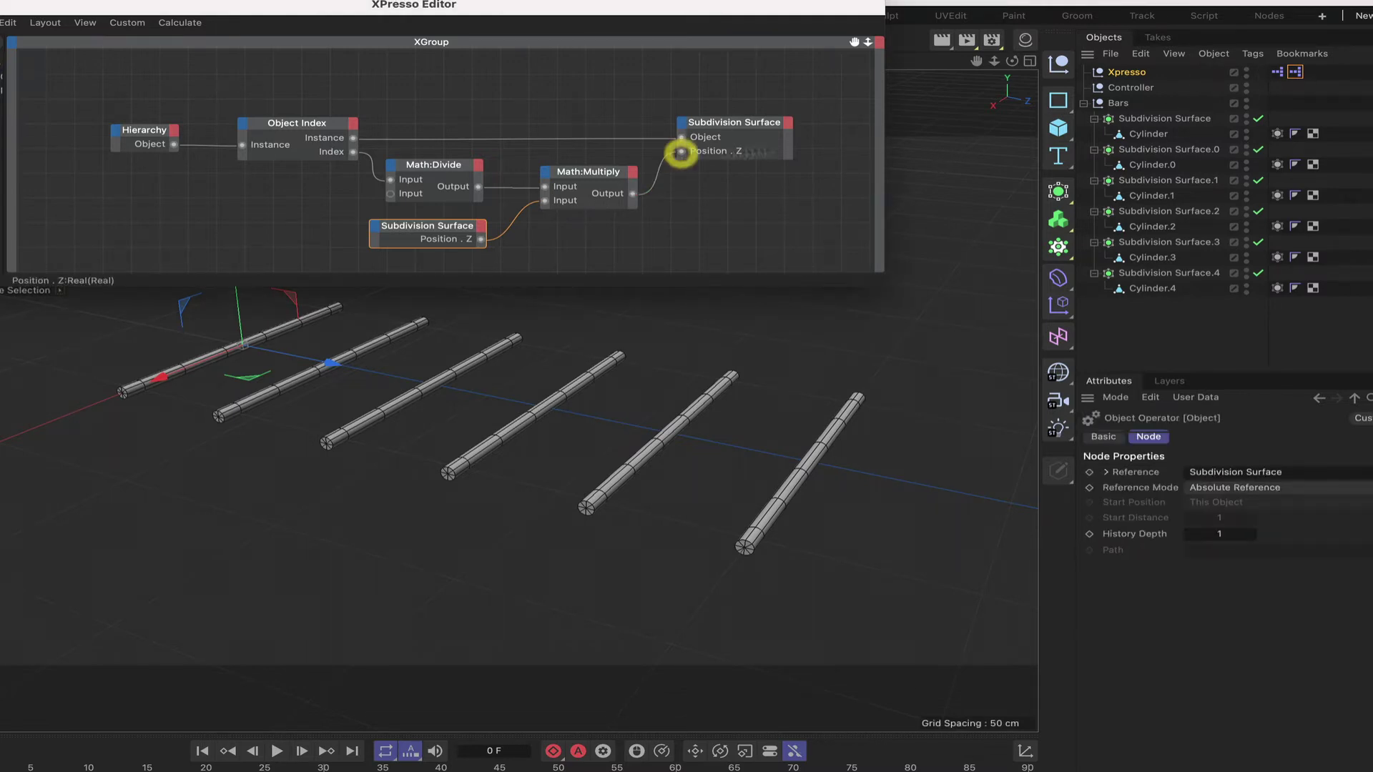
- Select the first Subdivision Surface in Bars and collapse all six Subdivision Surface hierarchies
click(1198, 119)
drag(1198, 120, 1001, 222)
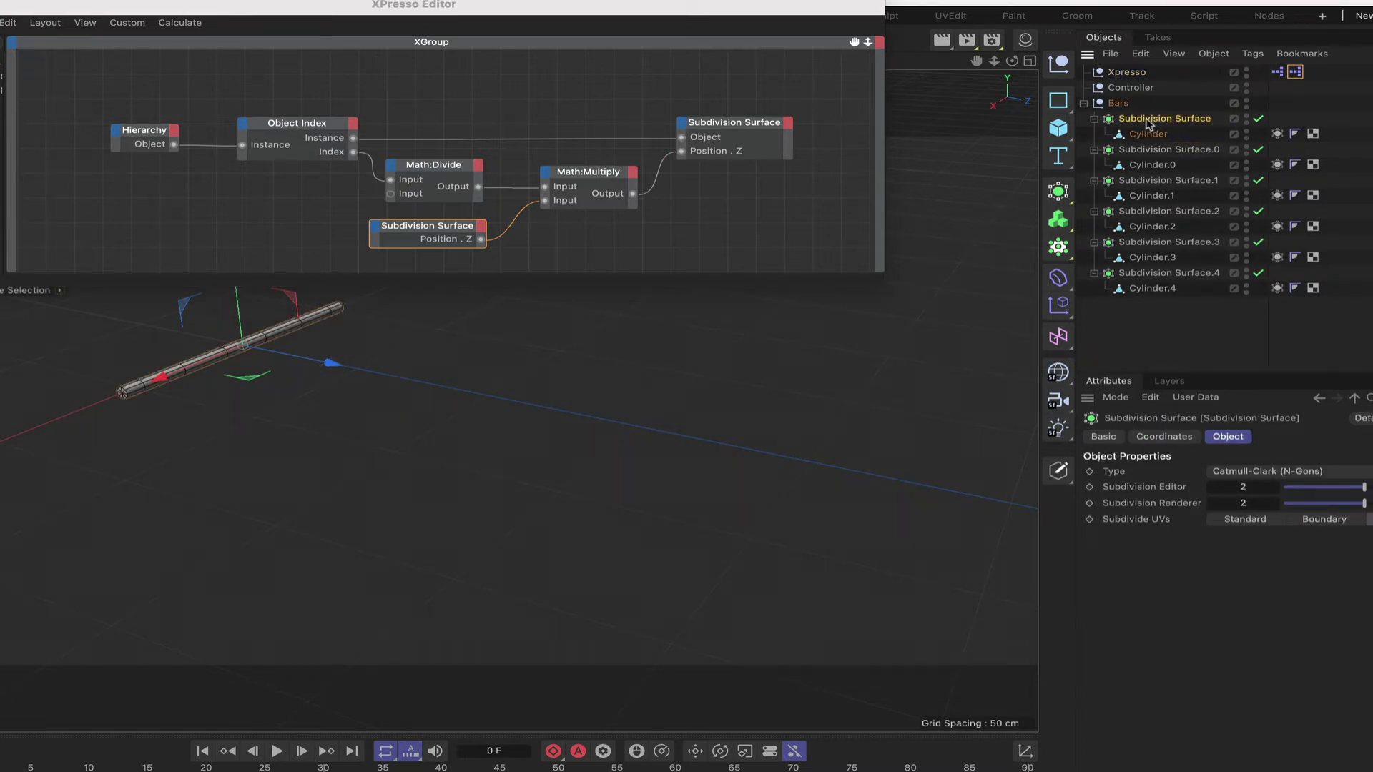
click(1095, 118)
click(1094, 135)
click(1094, 150)
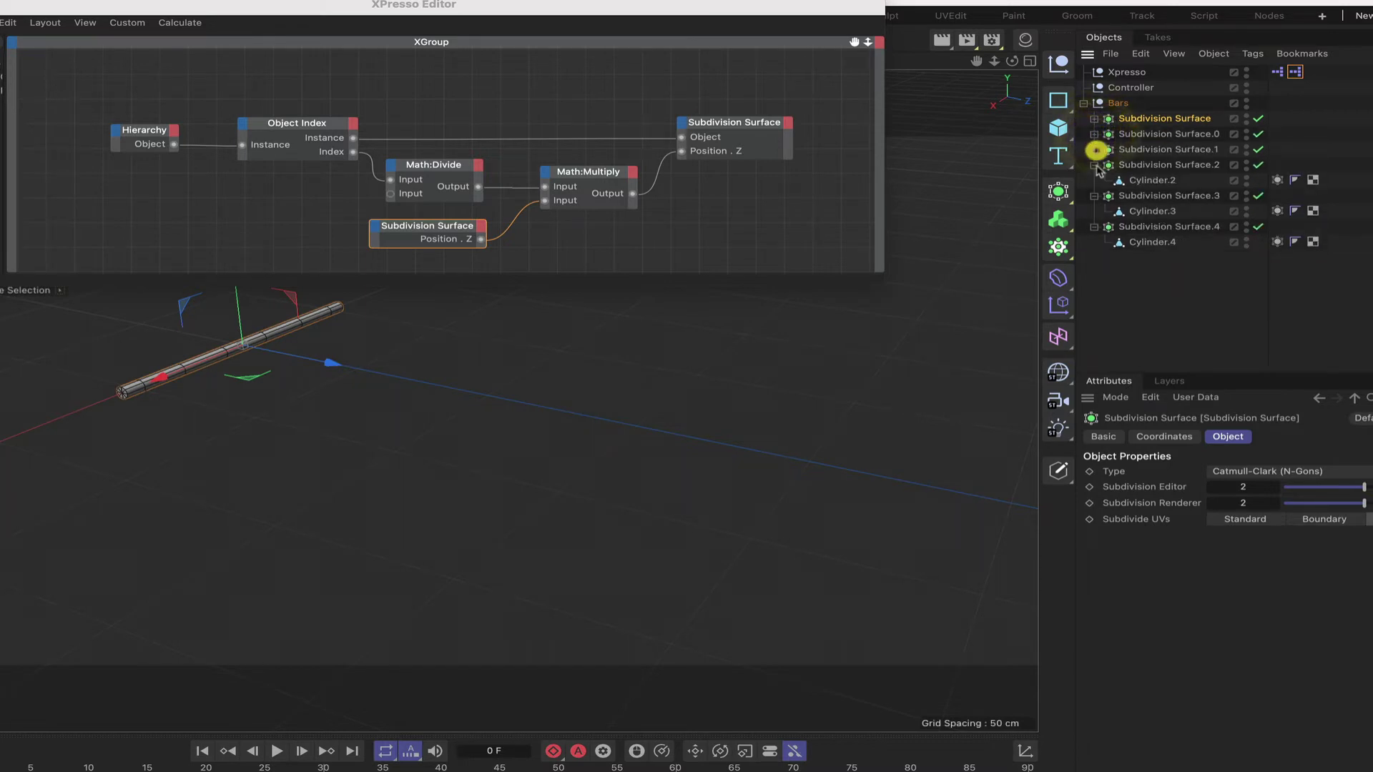
click(1094, 165)
click(1094, 180)
click(1094, 196)
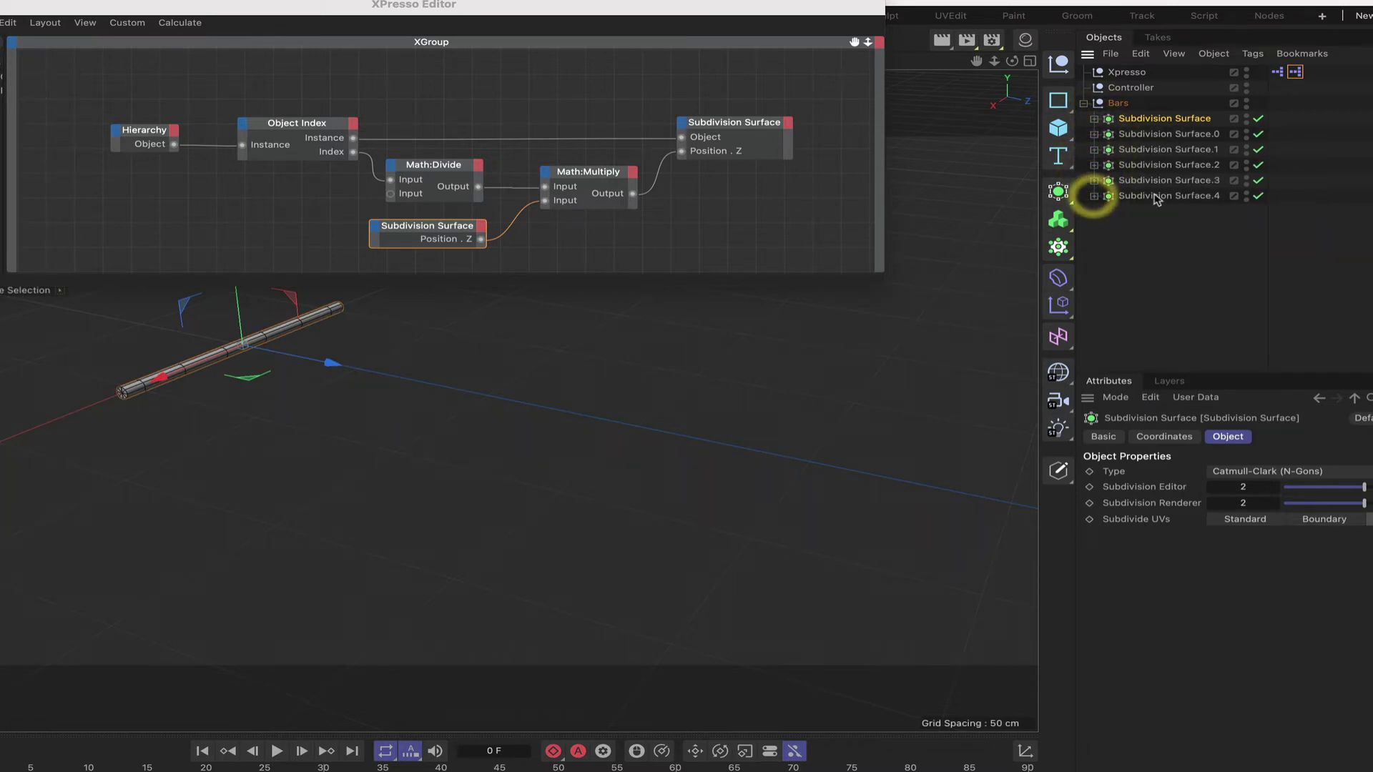
- Reorder the numbered Subdivision Surfaces from .4 down to .0 below the first Subdivision Surface, and select that first one
drag(1156, 198, 1156, 145)
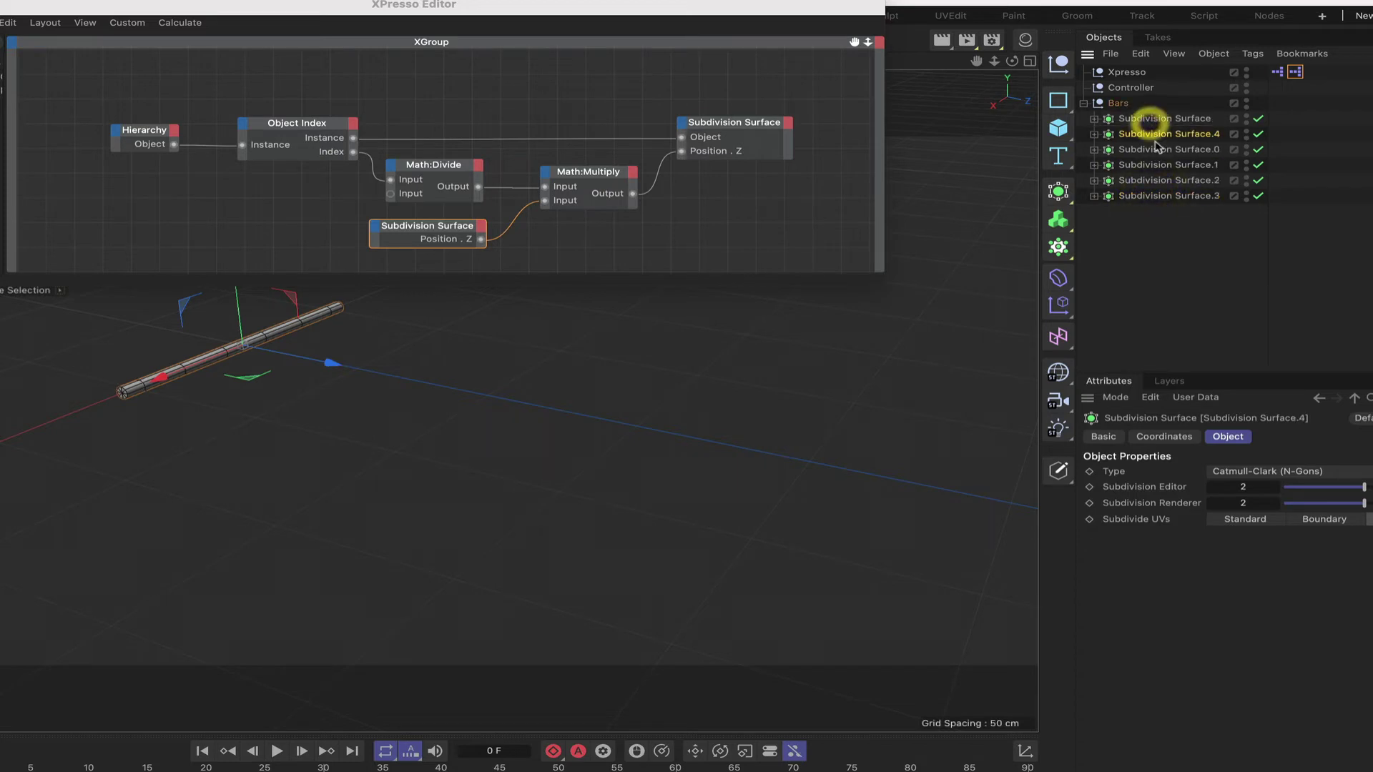
mouse_move(1158, 196)
mouse_down()
mouse_move(1148, 148)
mouse_move(1165, 197)
mouse_move(1165, 175)
mouse_up()
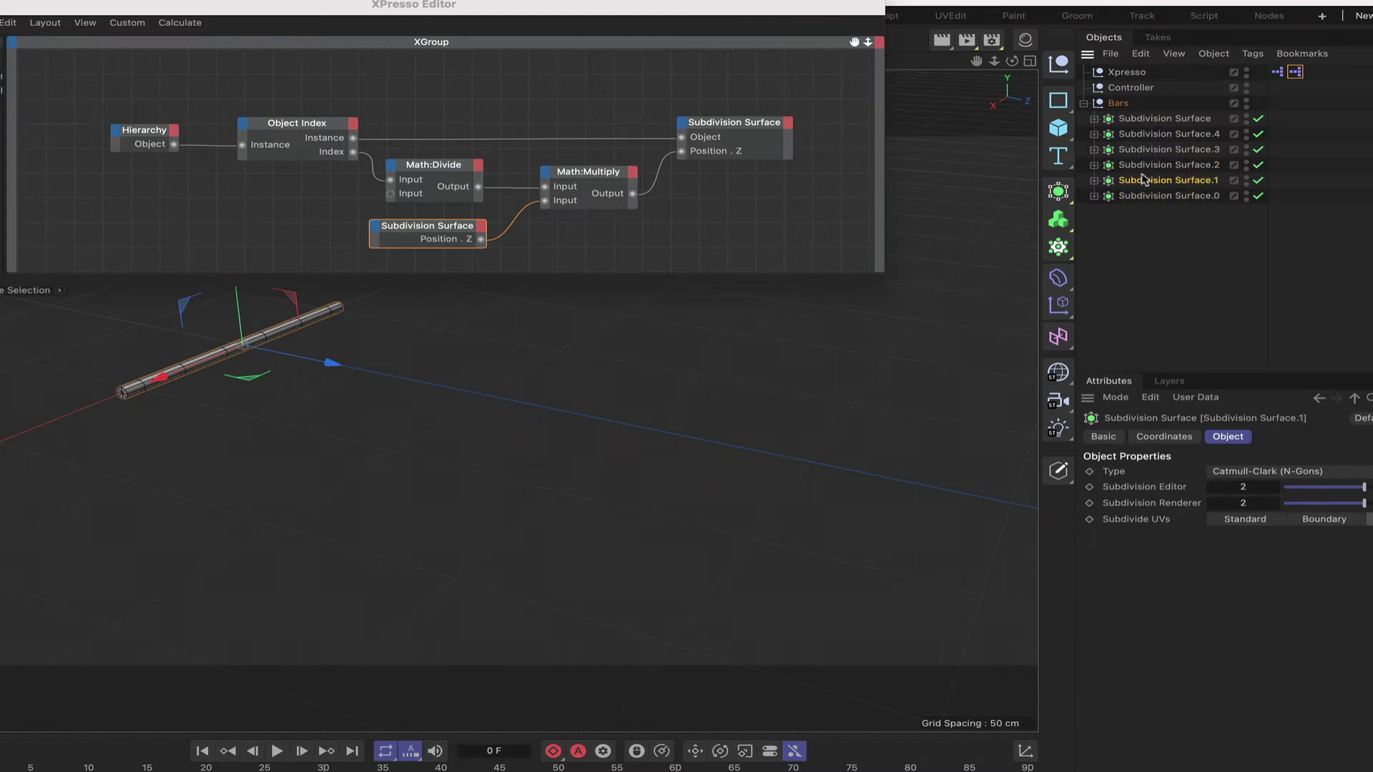
click(1179, 119)
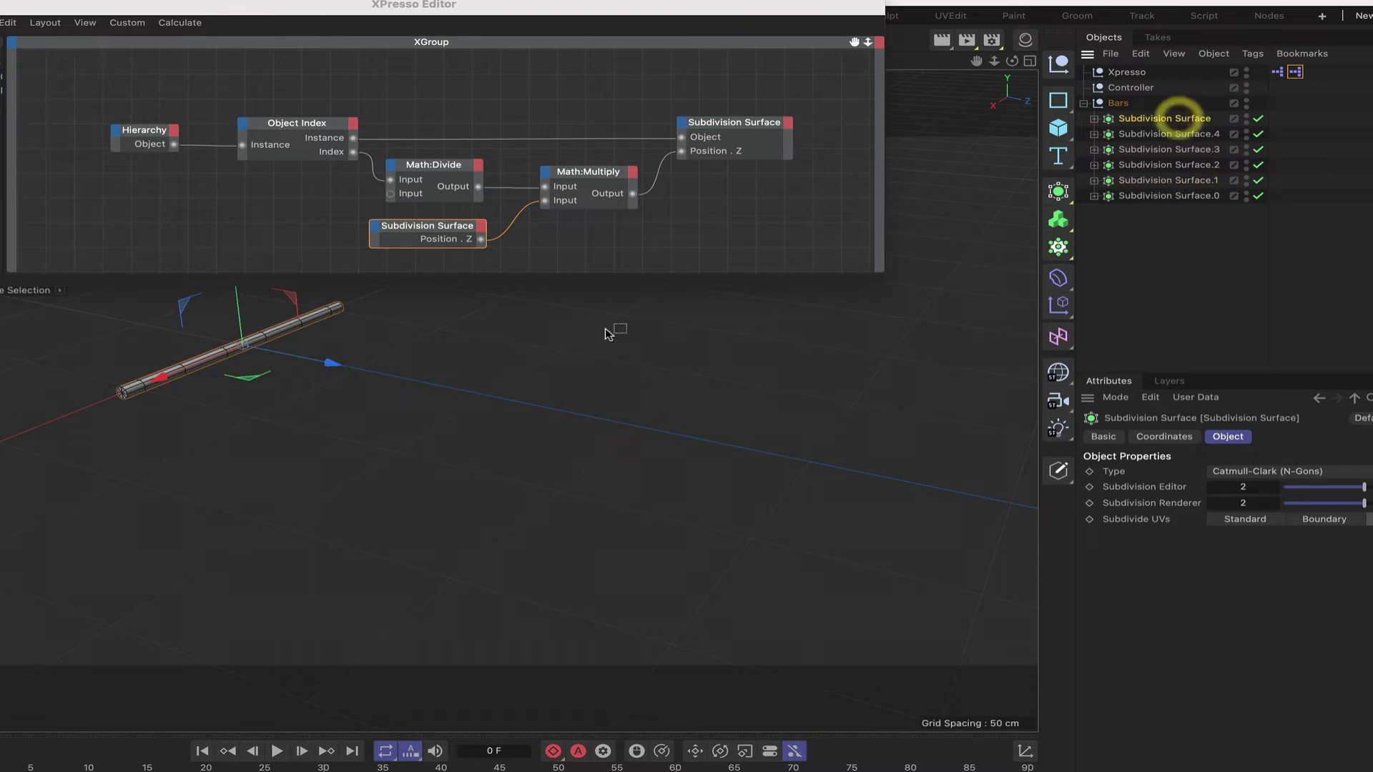
- Add the first Subdivision Surface to the Exclude list of the XPresso graph's Hierarchy node
click(377, 367)
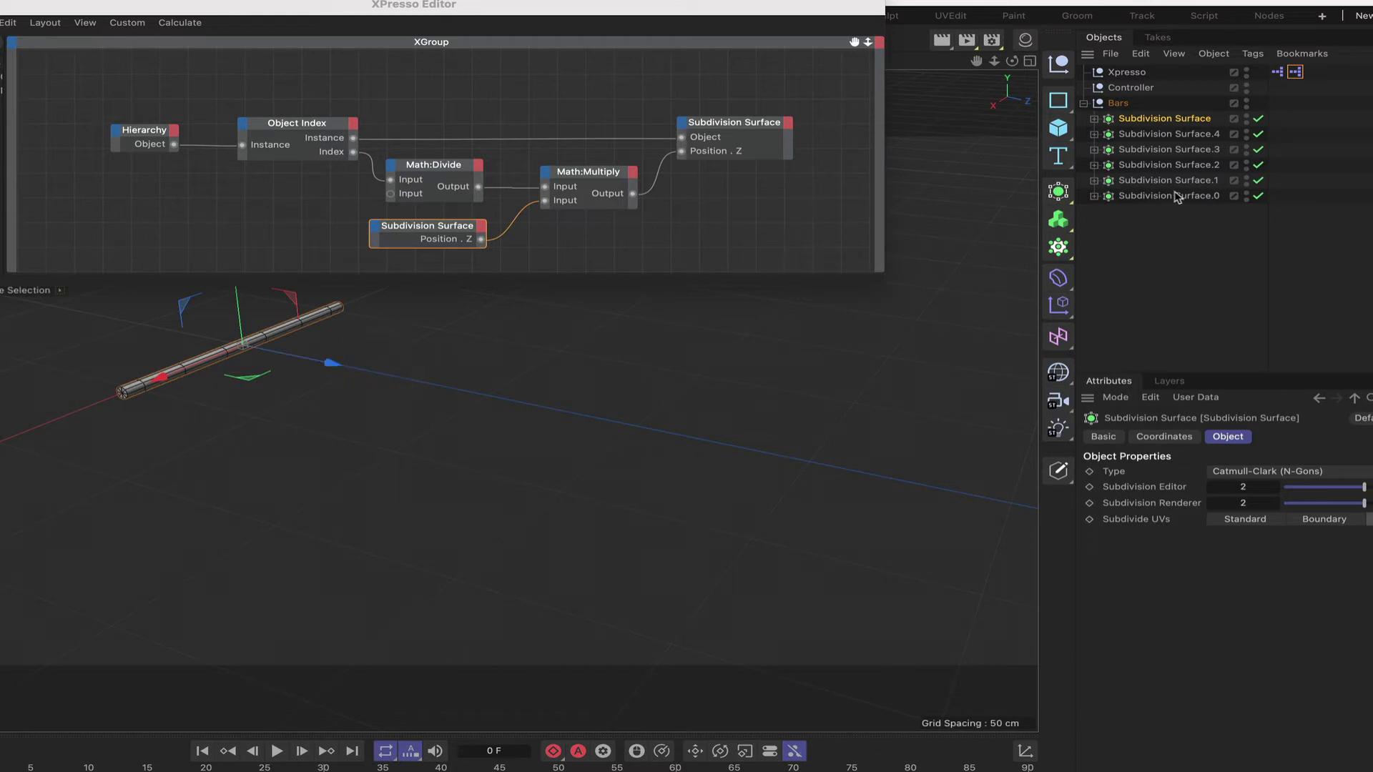
click(138, 137)
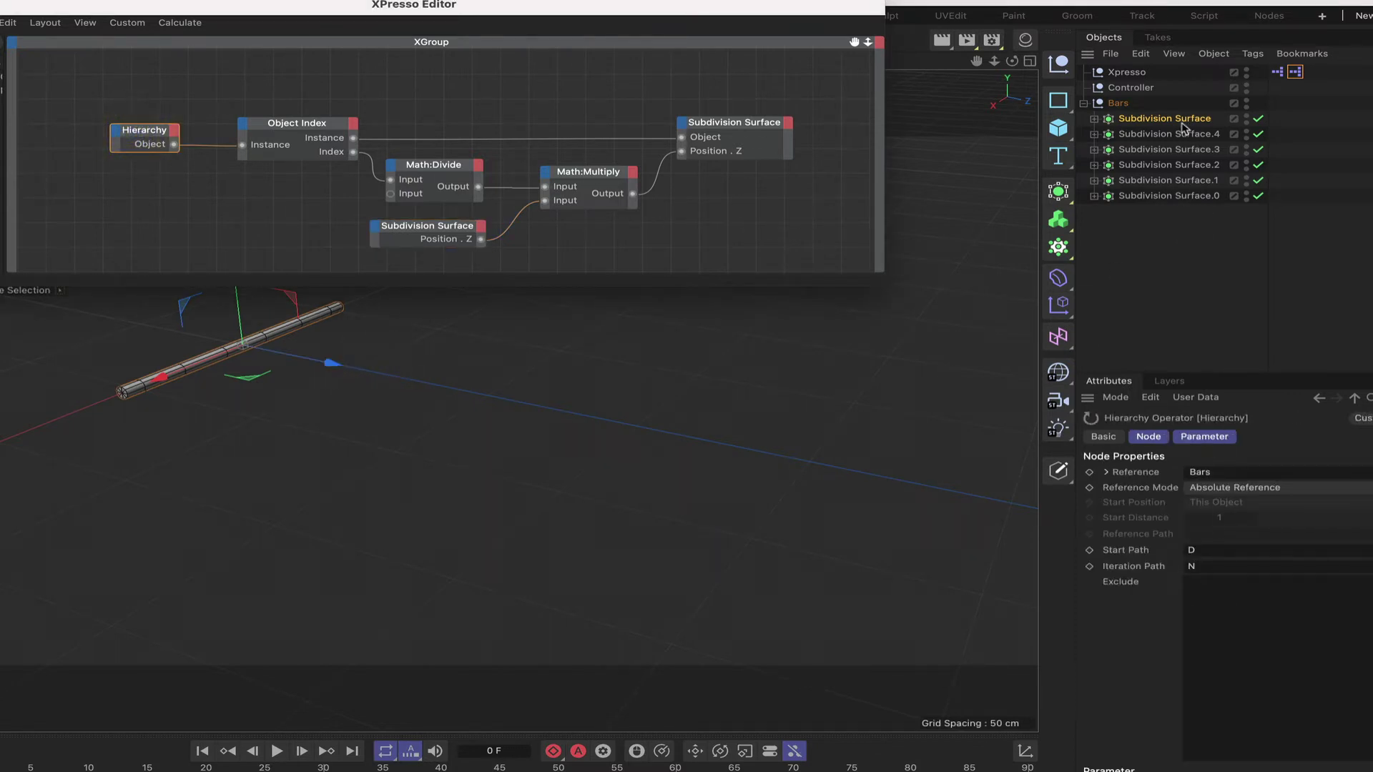
drag(1183, 128, 1248, 601)
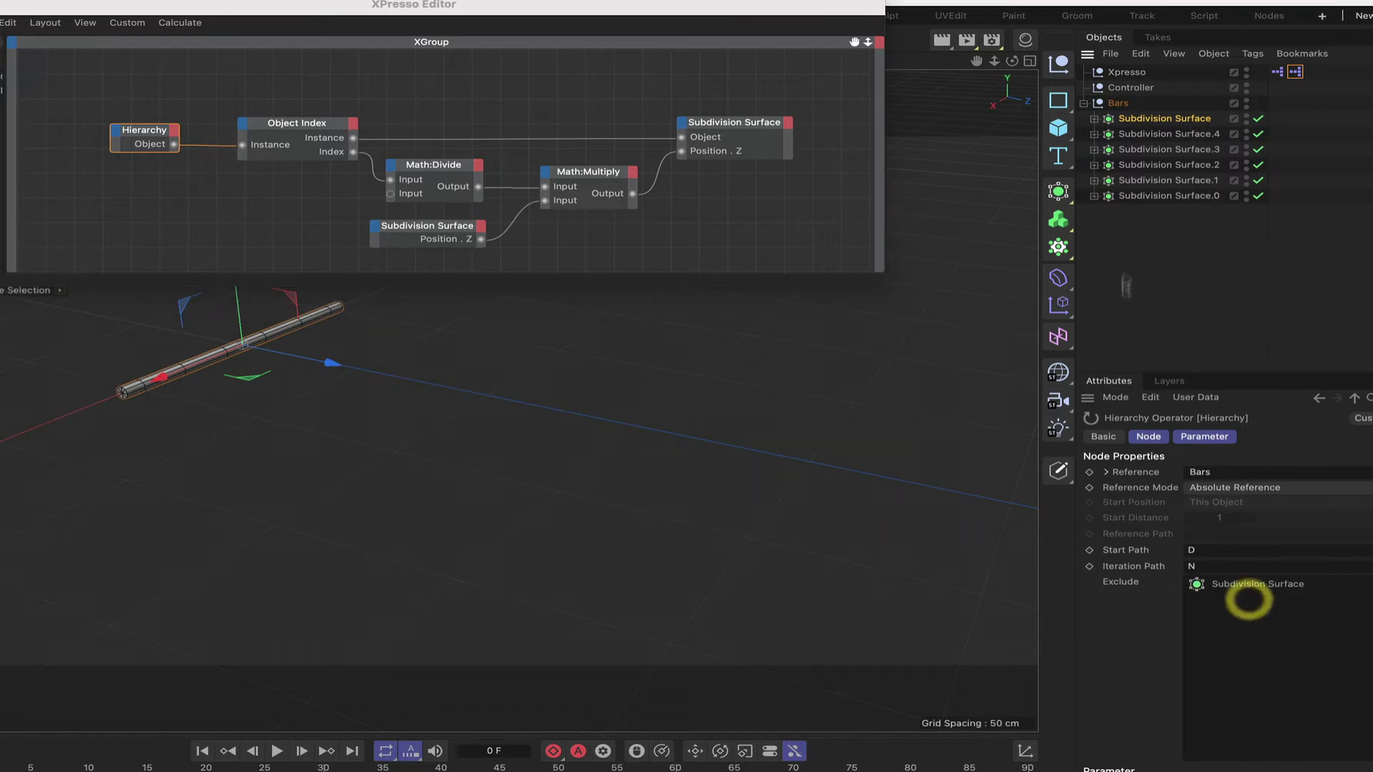
- Move the first Subdivision Surface back and forth along Z to test the spacing of the bars
drag(334, 366, 723, 438)
click(1107, 461)
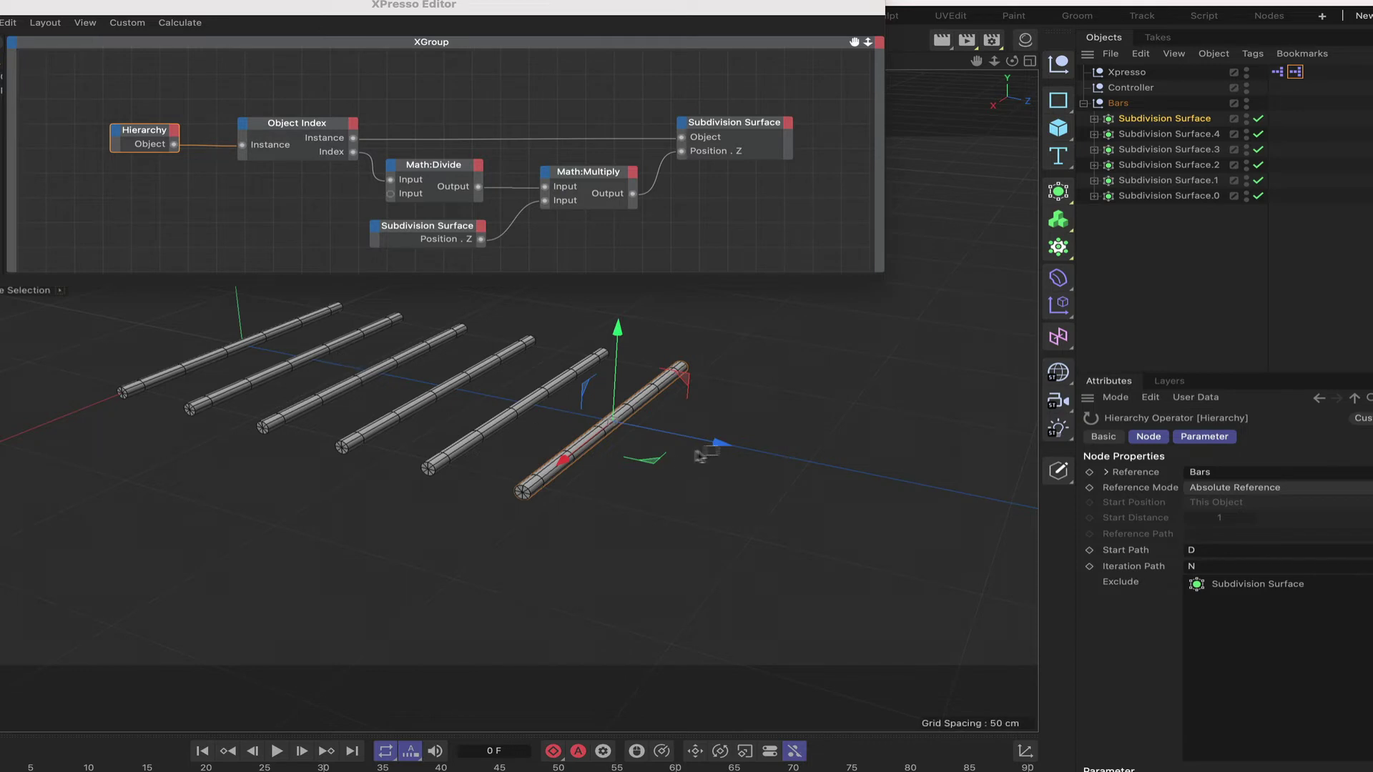
drag(717, 449, 753, 471)
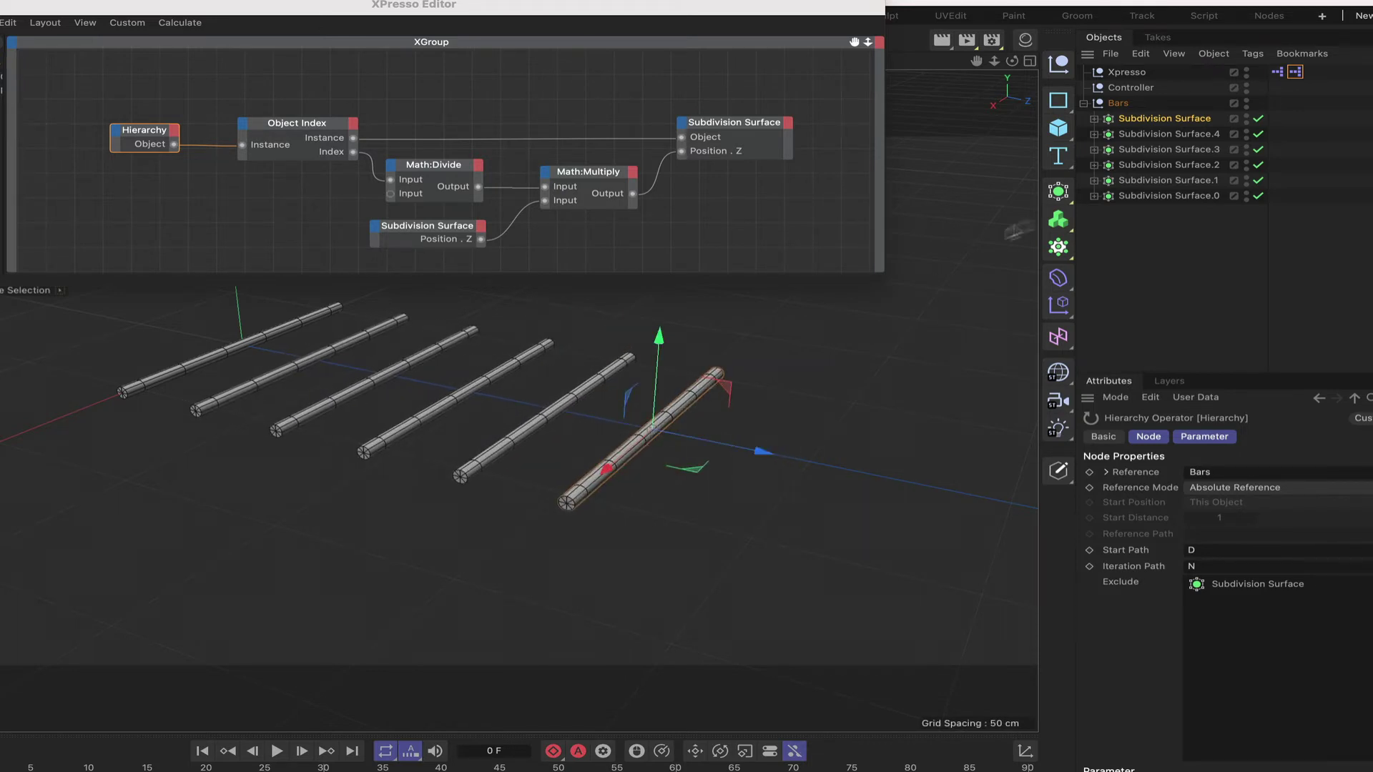
drag(761, 451, 712, 442)
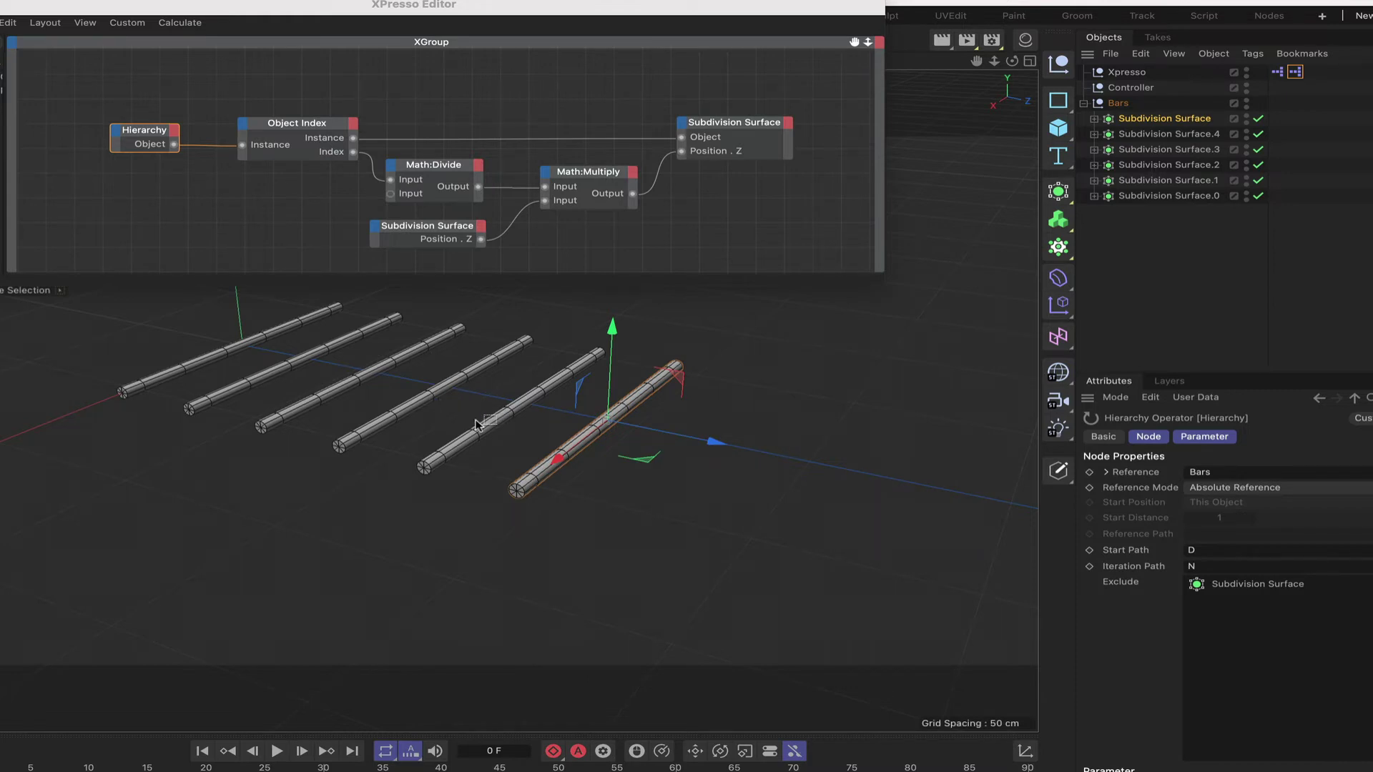
drag(713, 443, 1001, 489)
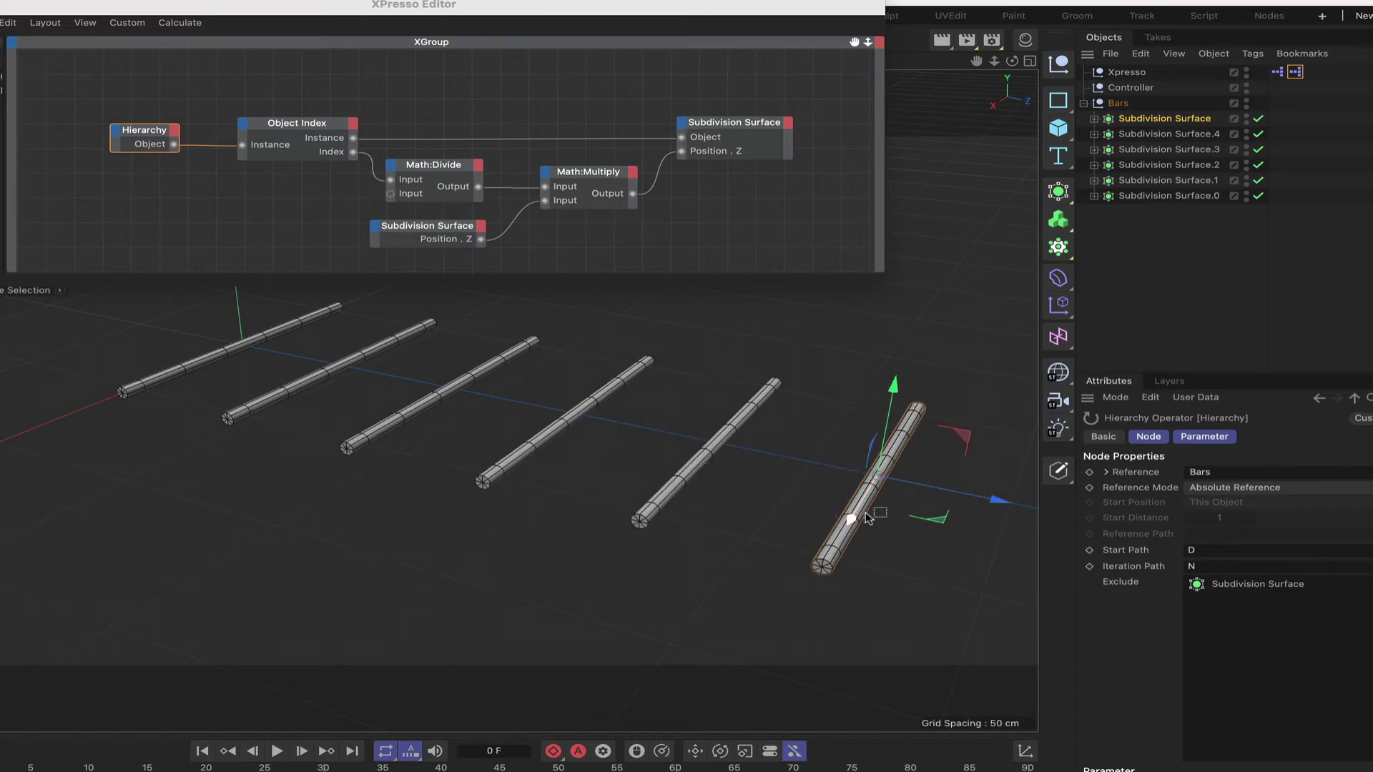
drag(867, 518, 723, 435)
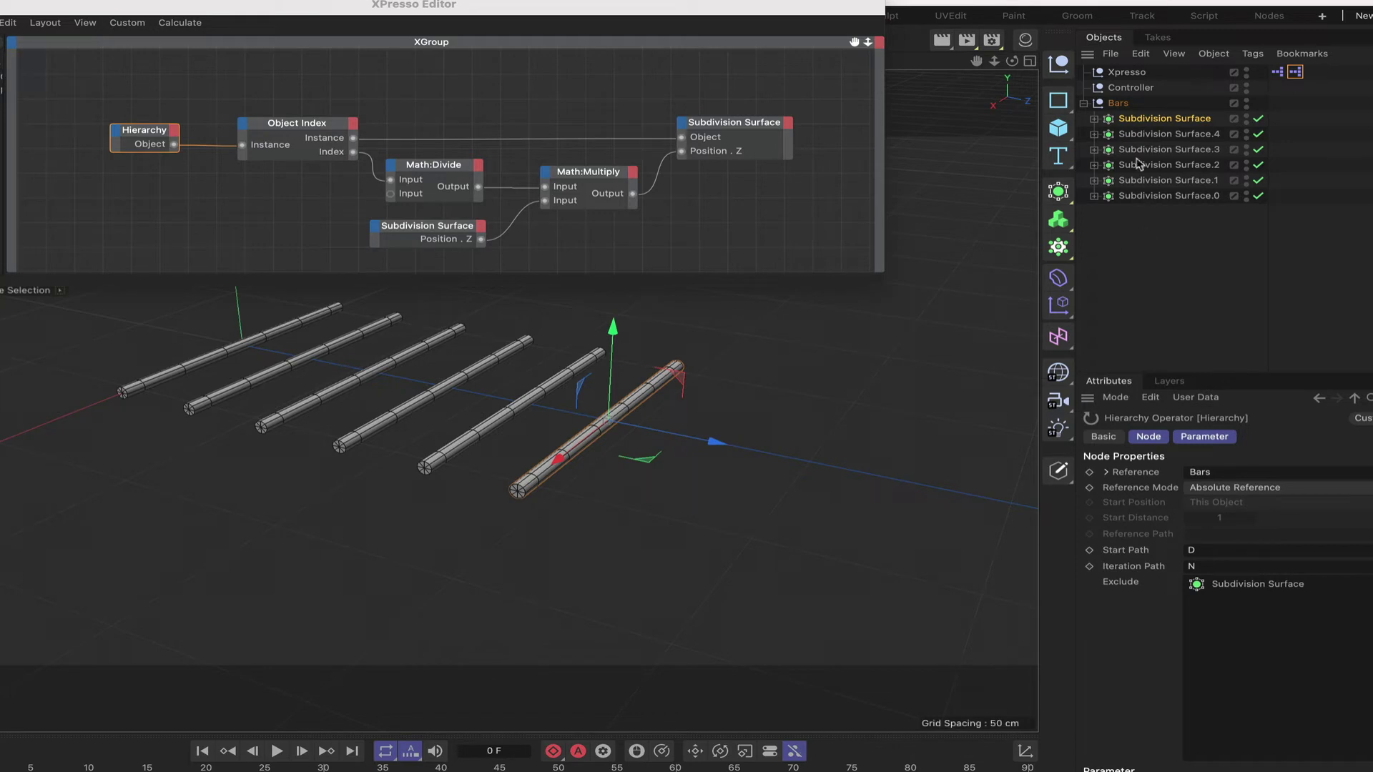
- Set the first Subdivision Surface's Z position to 125 cm and close the XPresso Editor
click(1136, 120)
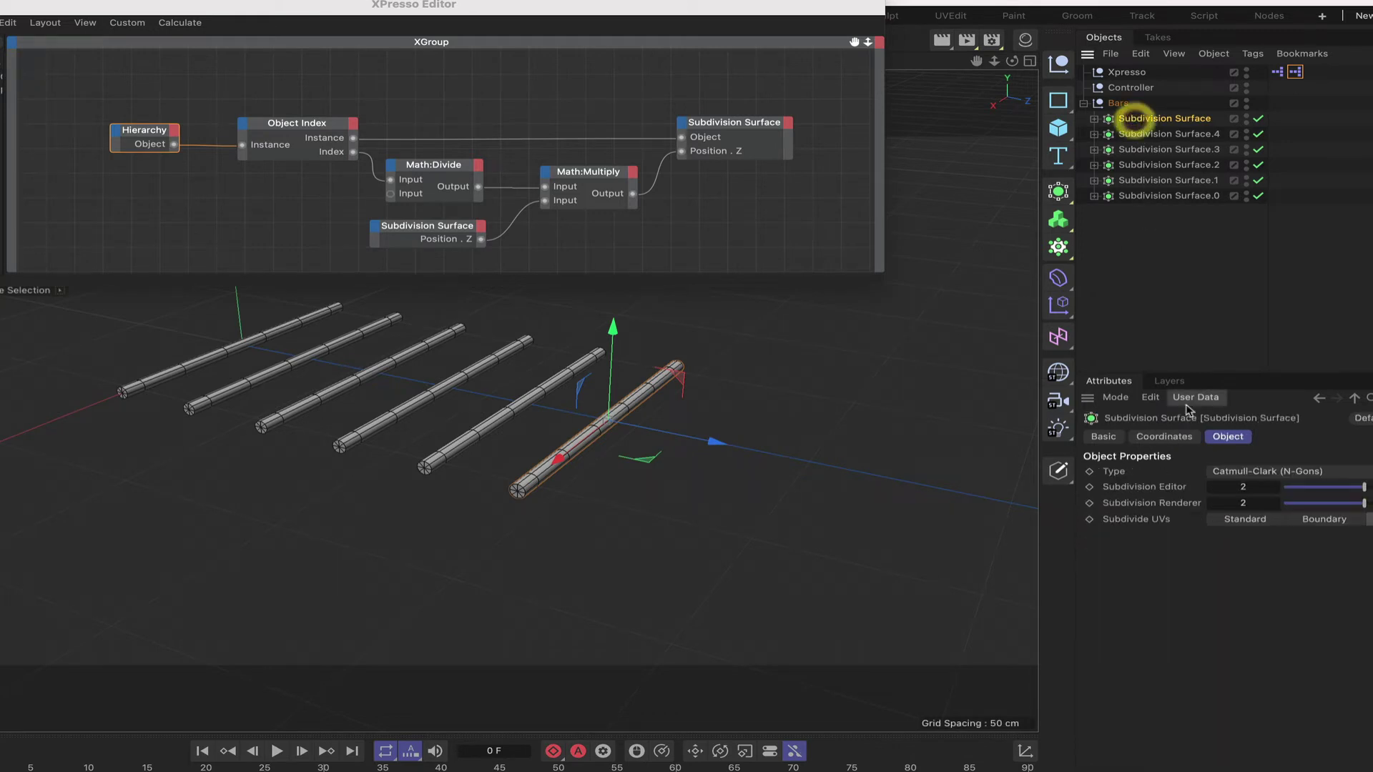
click(1164, 436)
double_click(1192, 525)
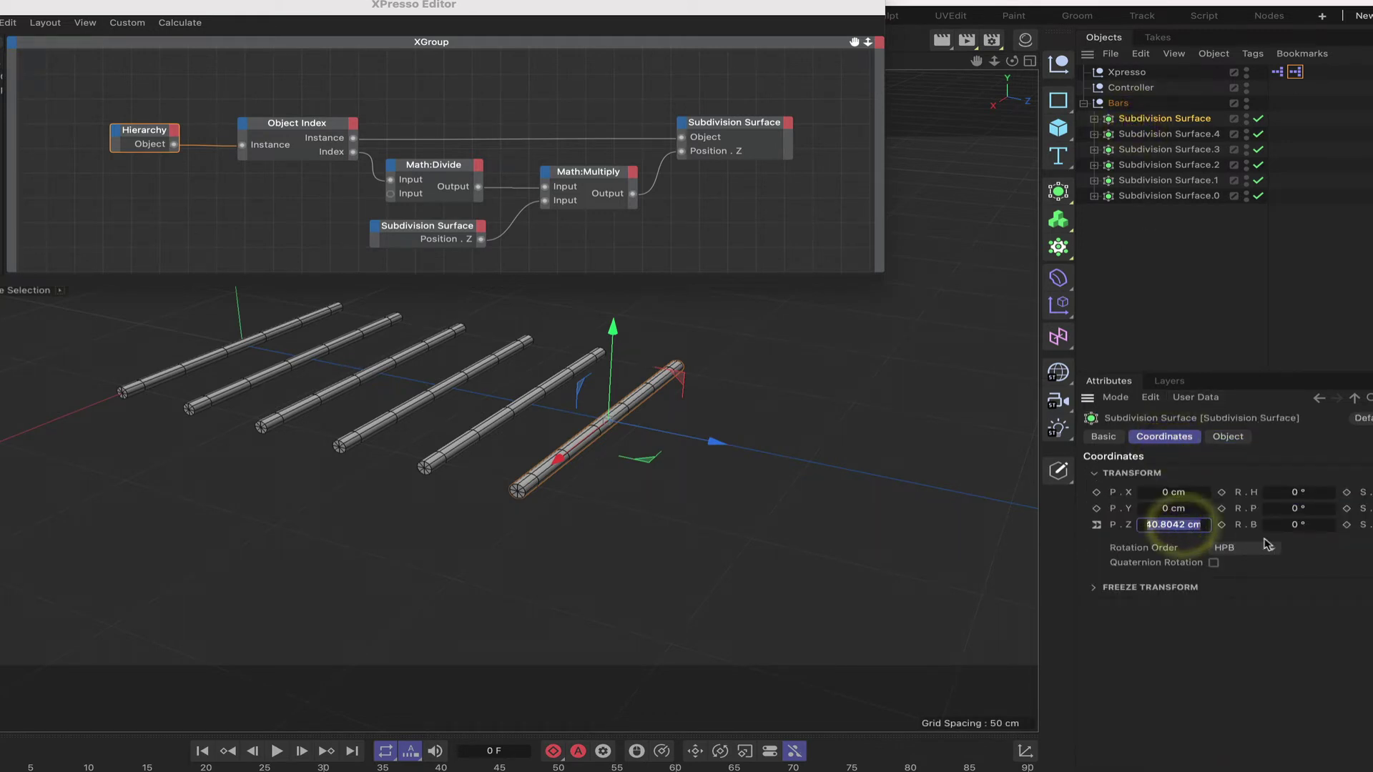
text(125)
key(Return)
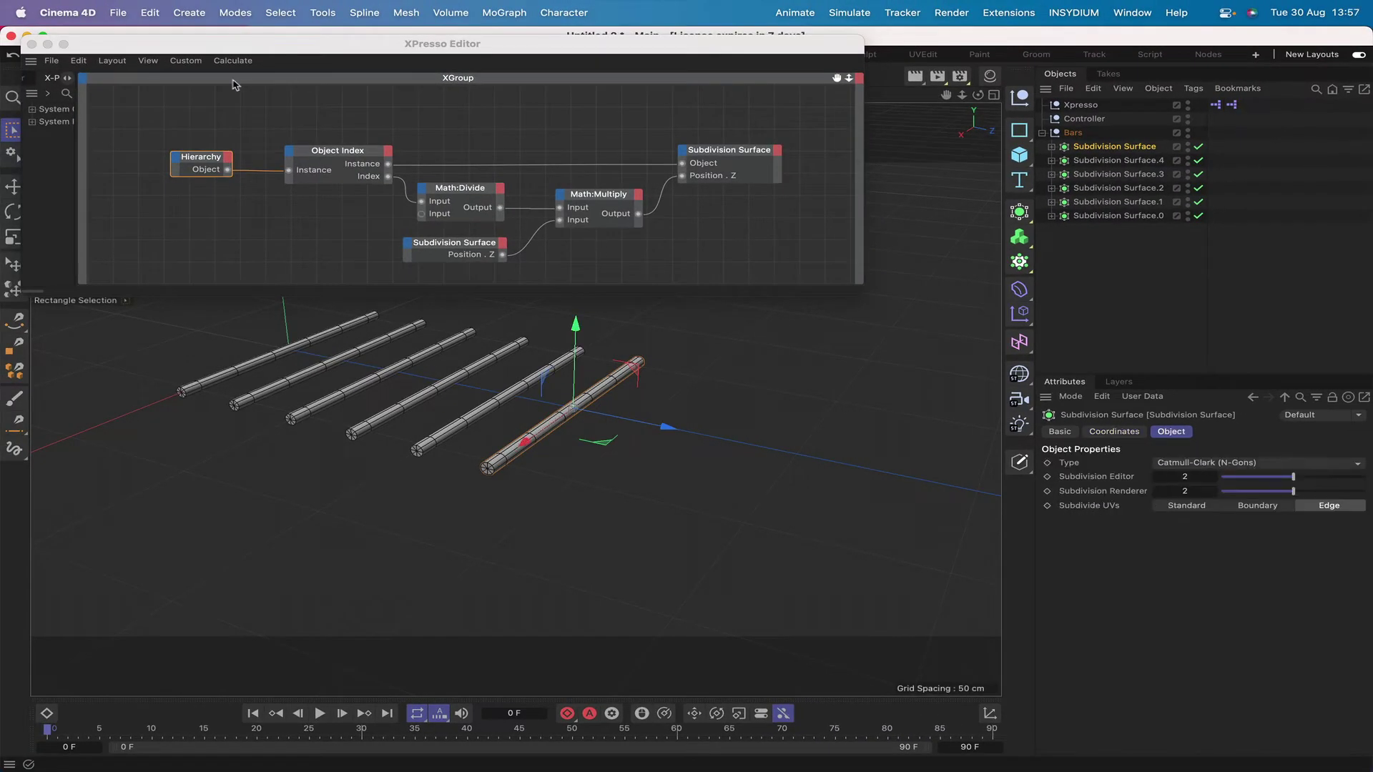
click(31, 44)
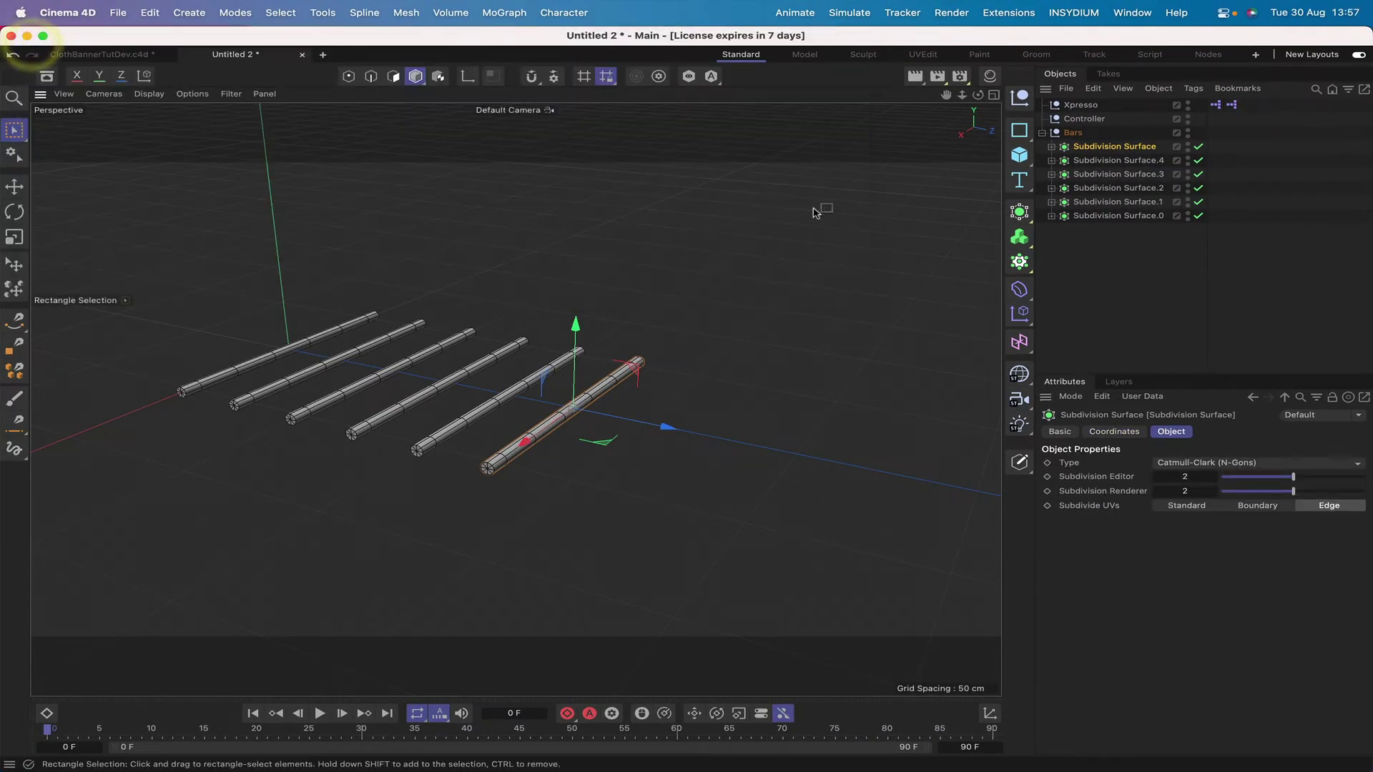
- Add a Plane with a width of 100 cm, a height of 20 cm and 5 width segments
click(1019, 155)
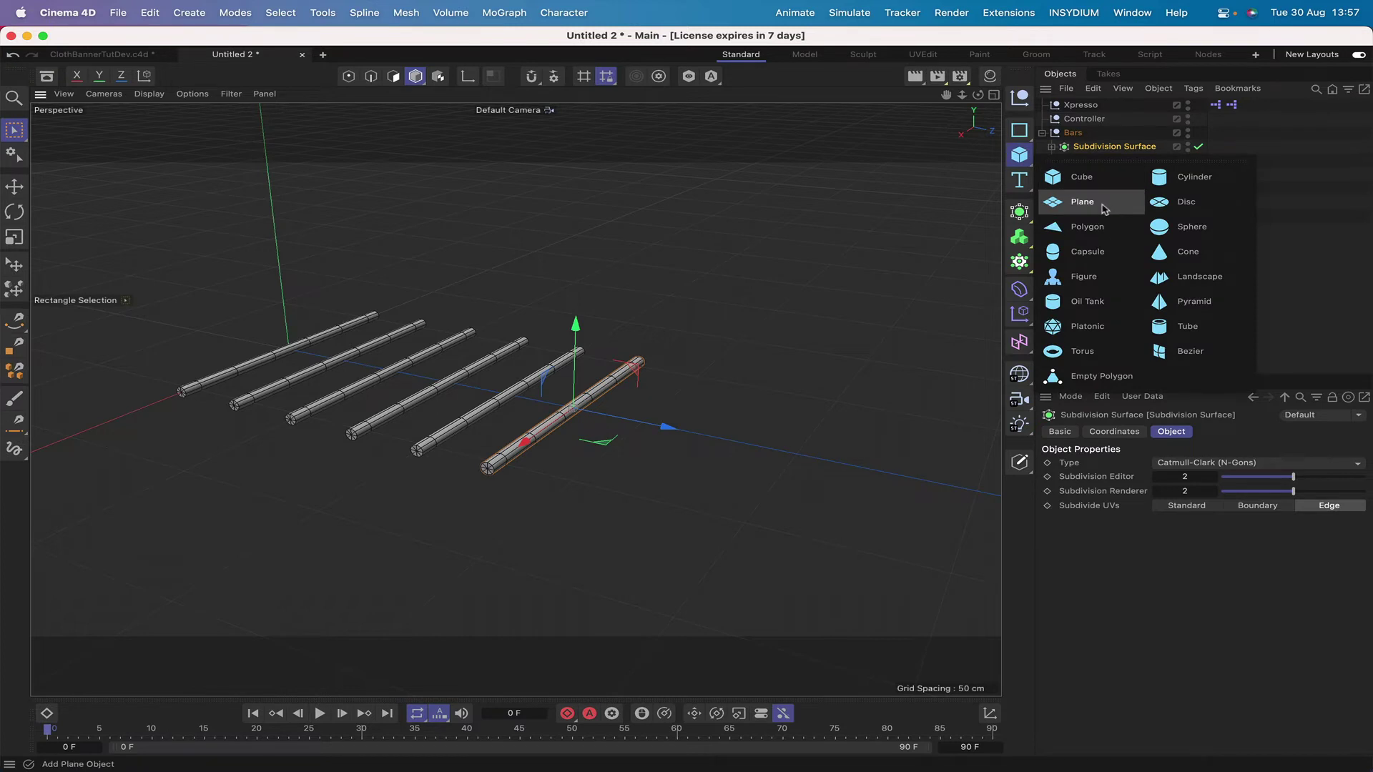
click(1101, 204)
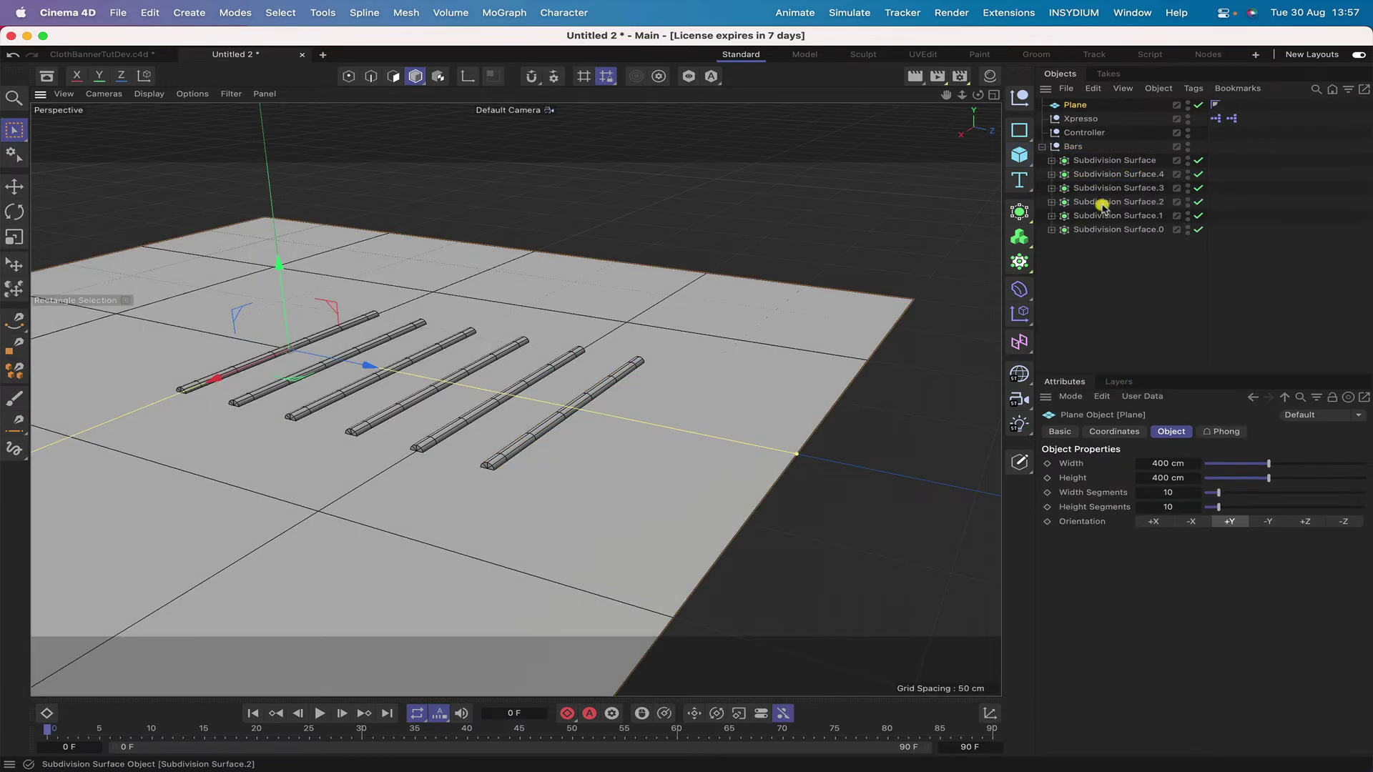
double_click(1167, 463)
text(100)
key(Return)
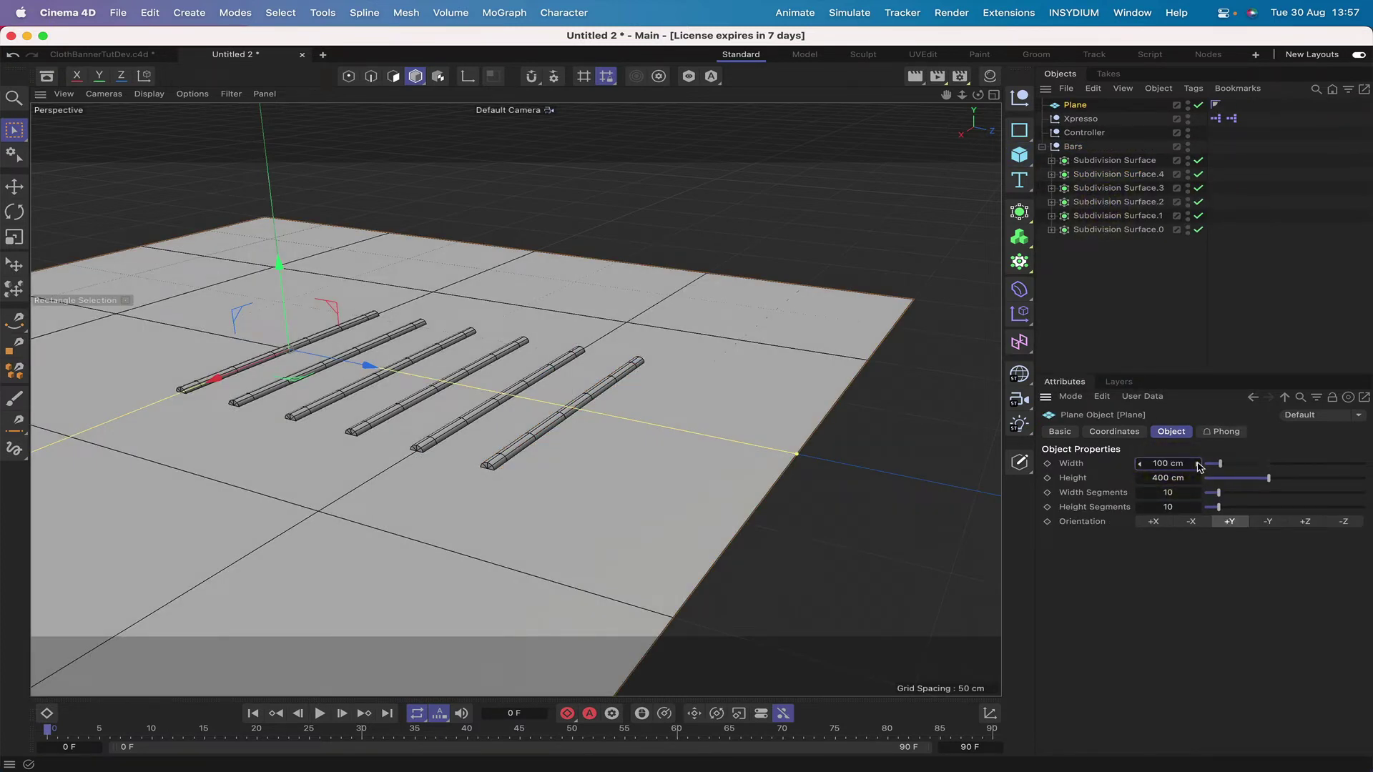
double_click(1198, 478)
text(20)
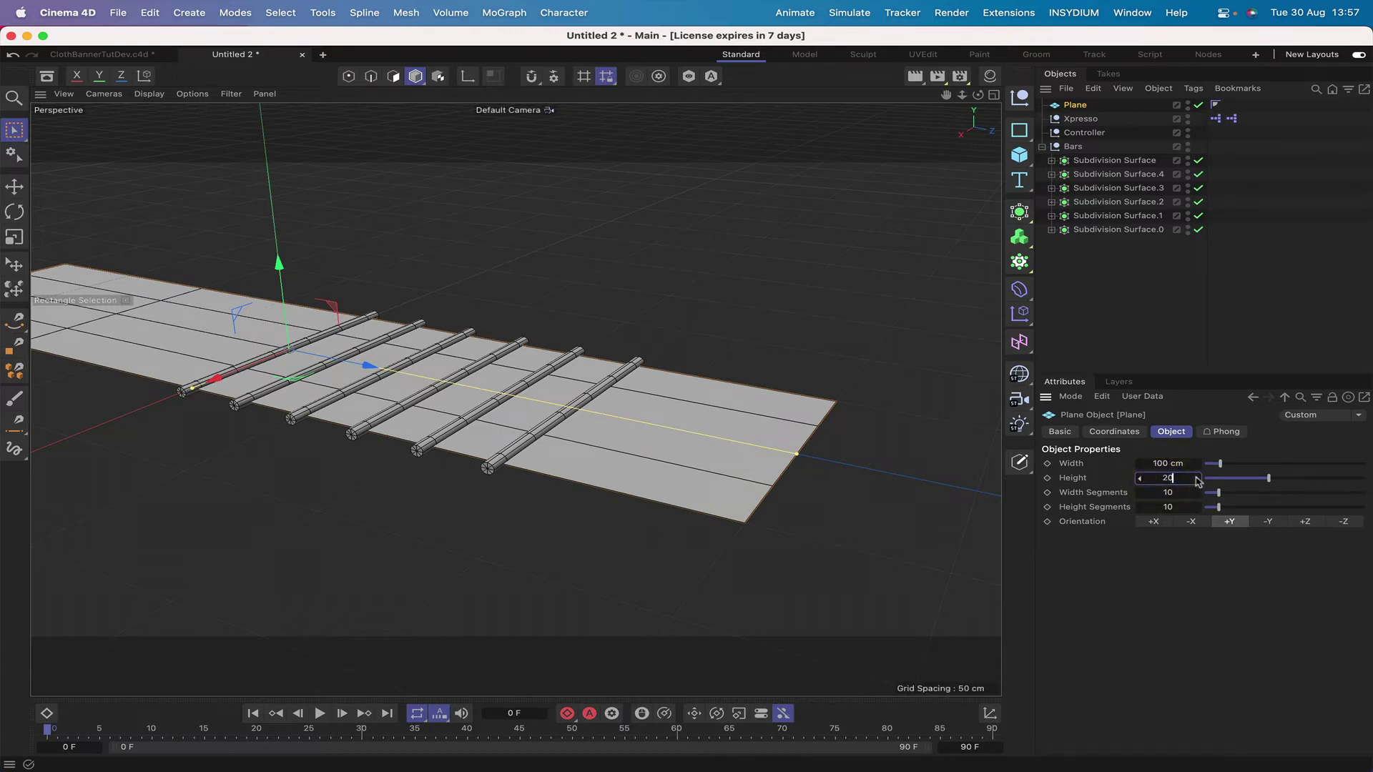
key(Return)
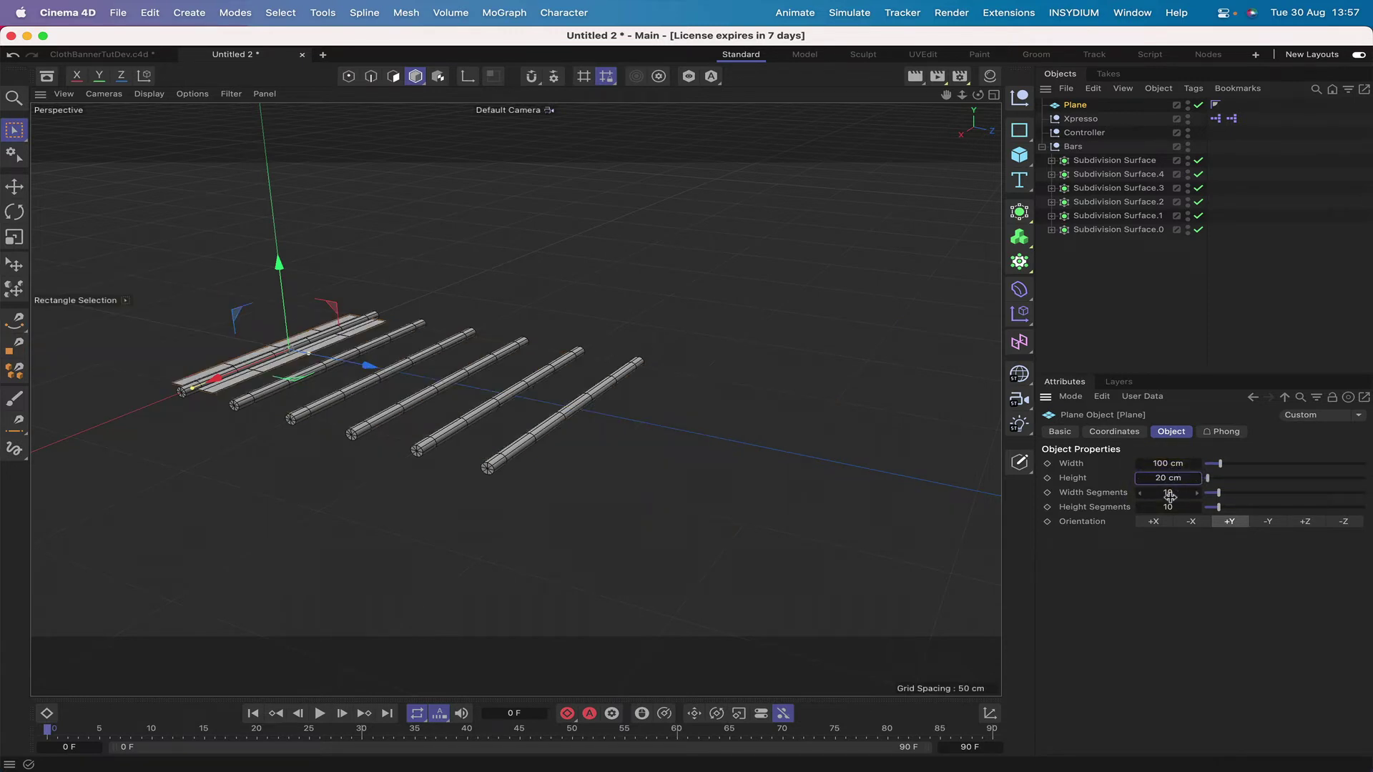
double_click(1170, 494)
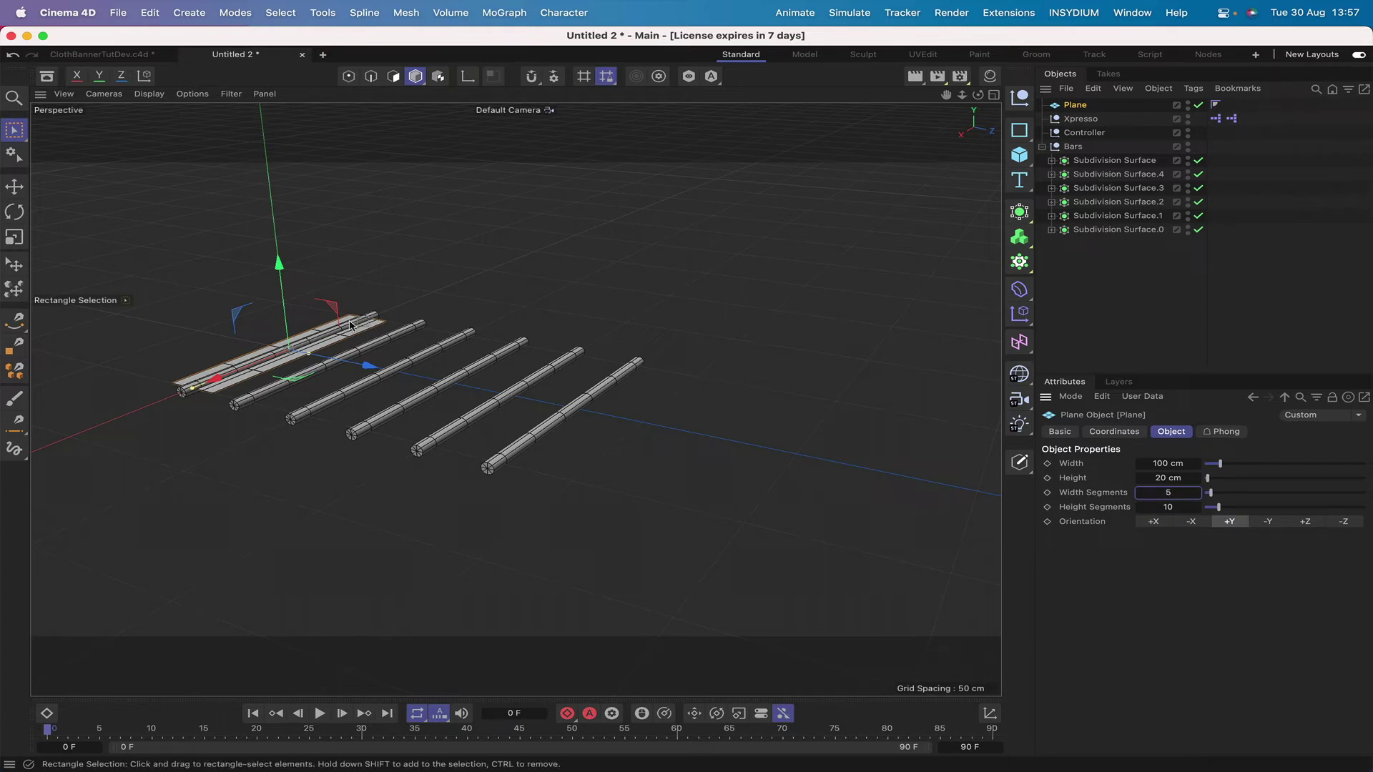
- Position the Plane between the first two bars in the Top view, with its Z position set to 12.5 cm
key(F2)
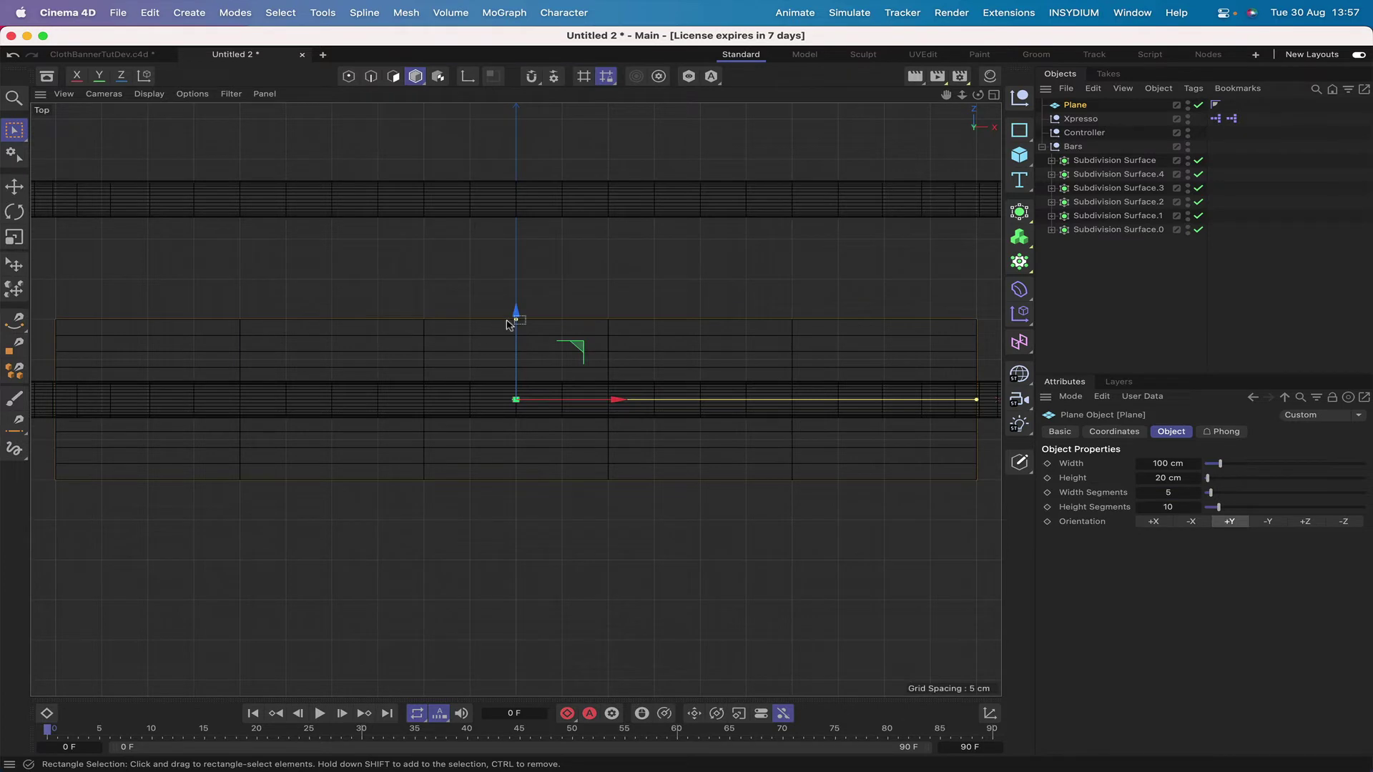
key(F2)
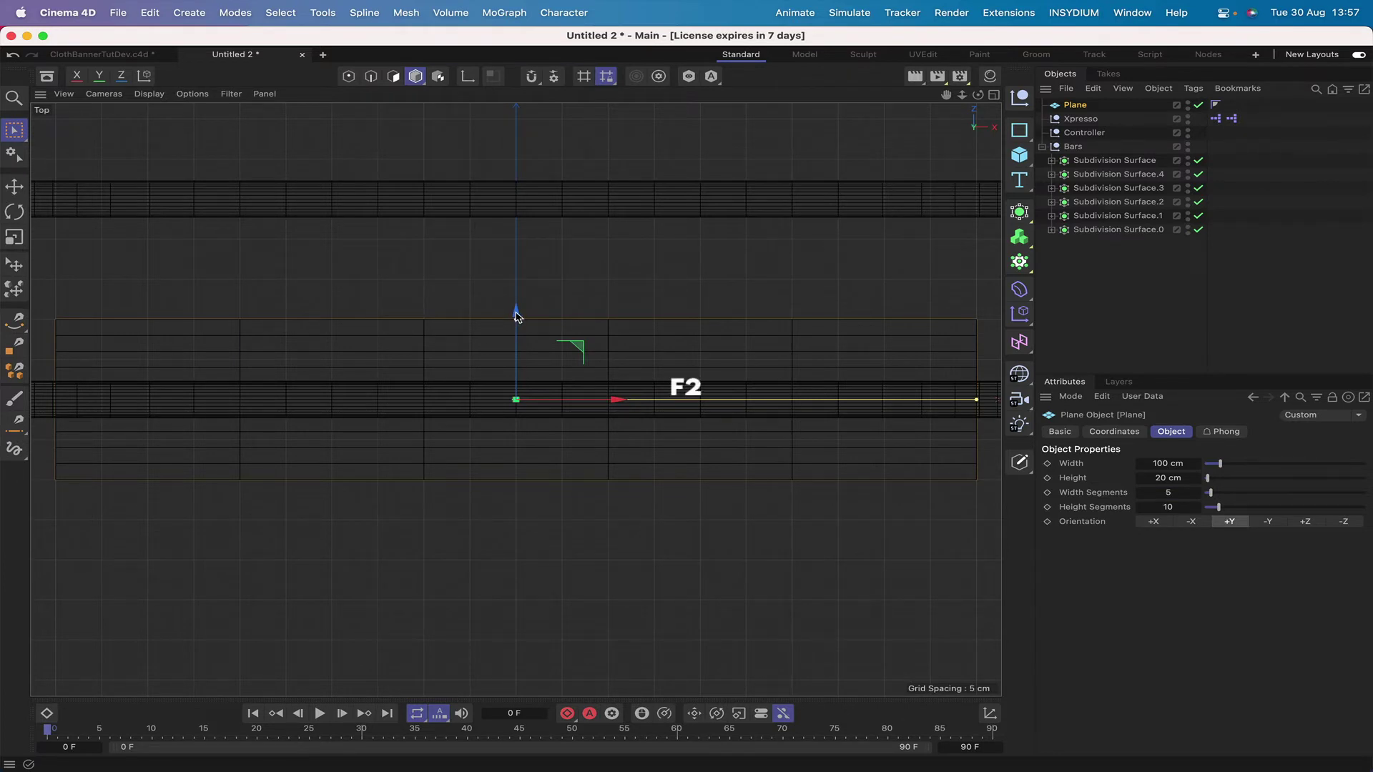
drag(517, 316, 515, 231)
key(super+z)
drag(517, 311, 522, 206)
click(1115, 432)
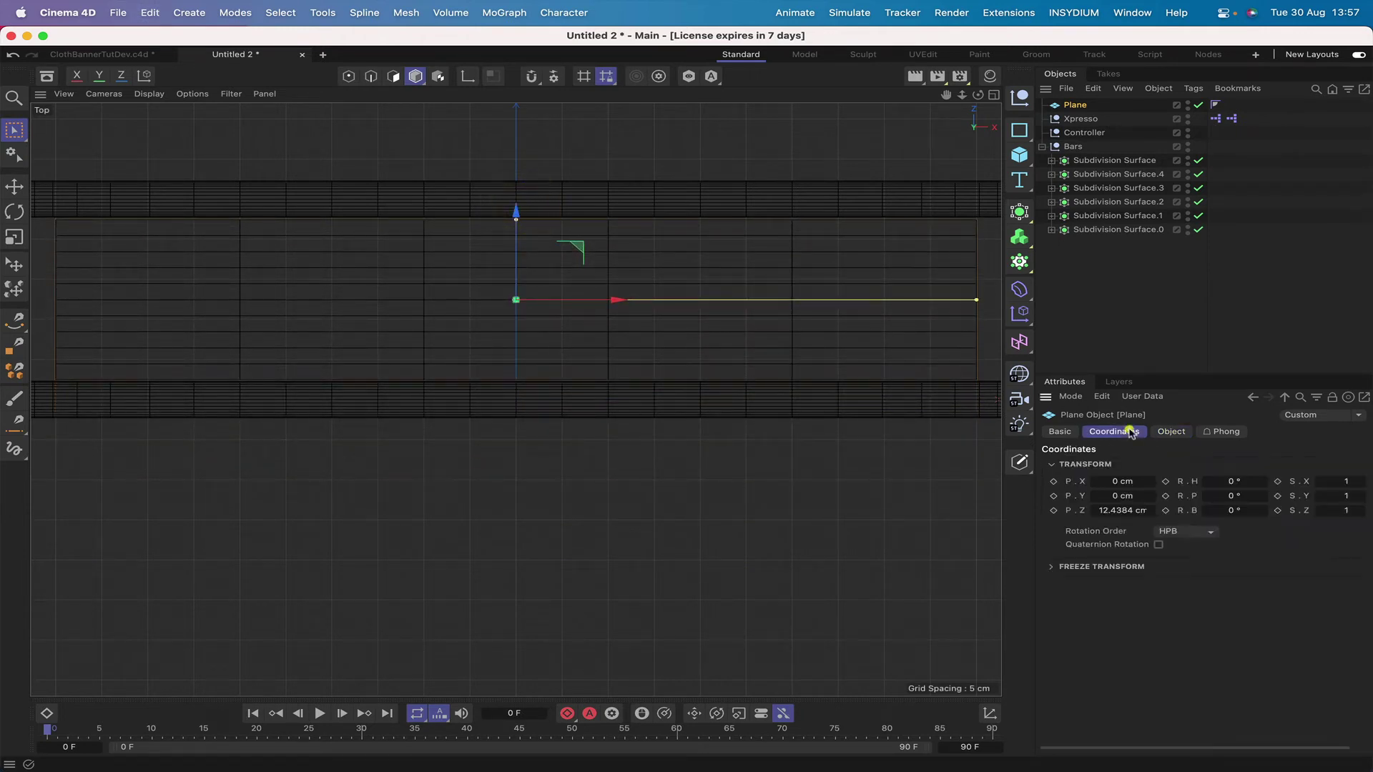
double_click(1116, 512)
text(12.5)
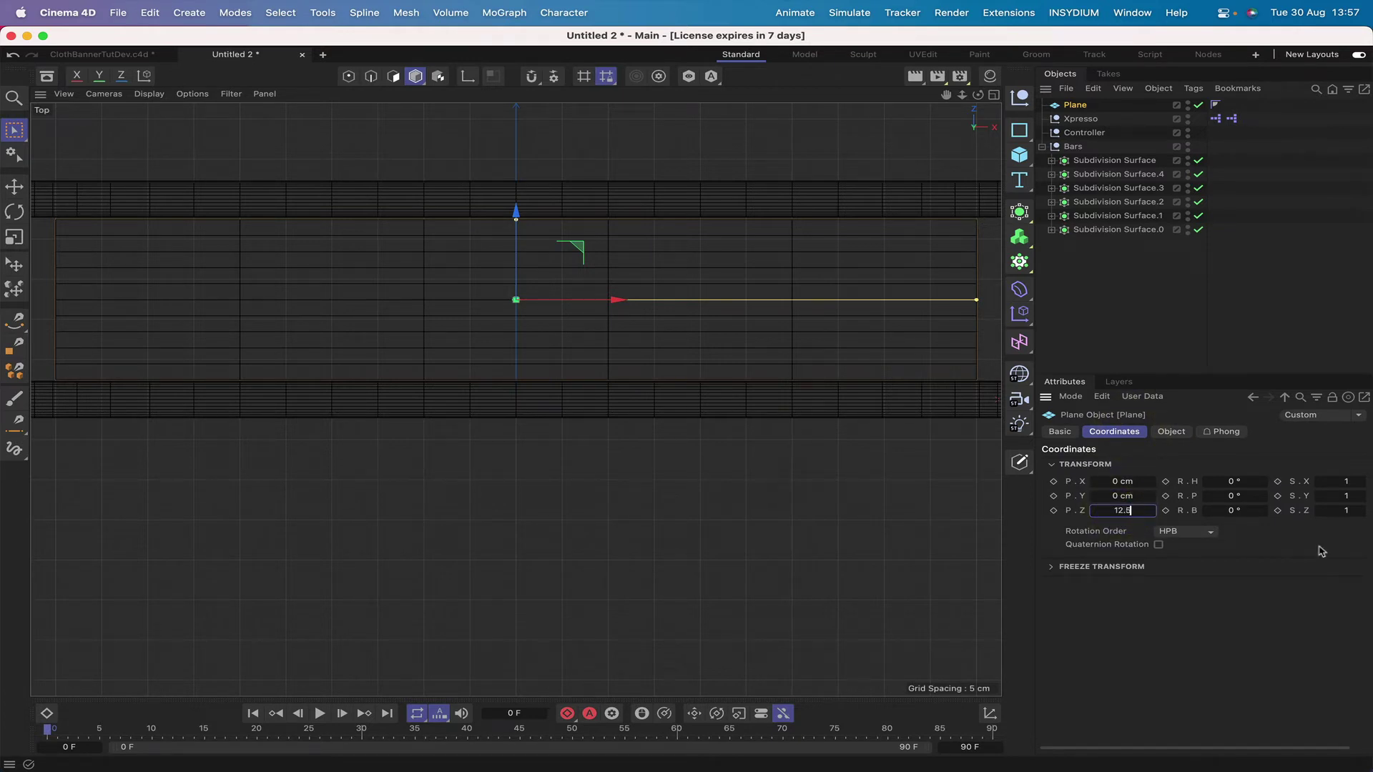
key(Return)
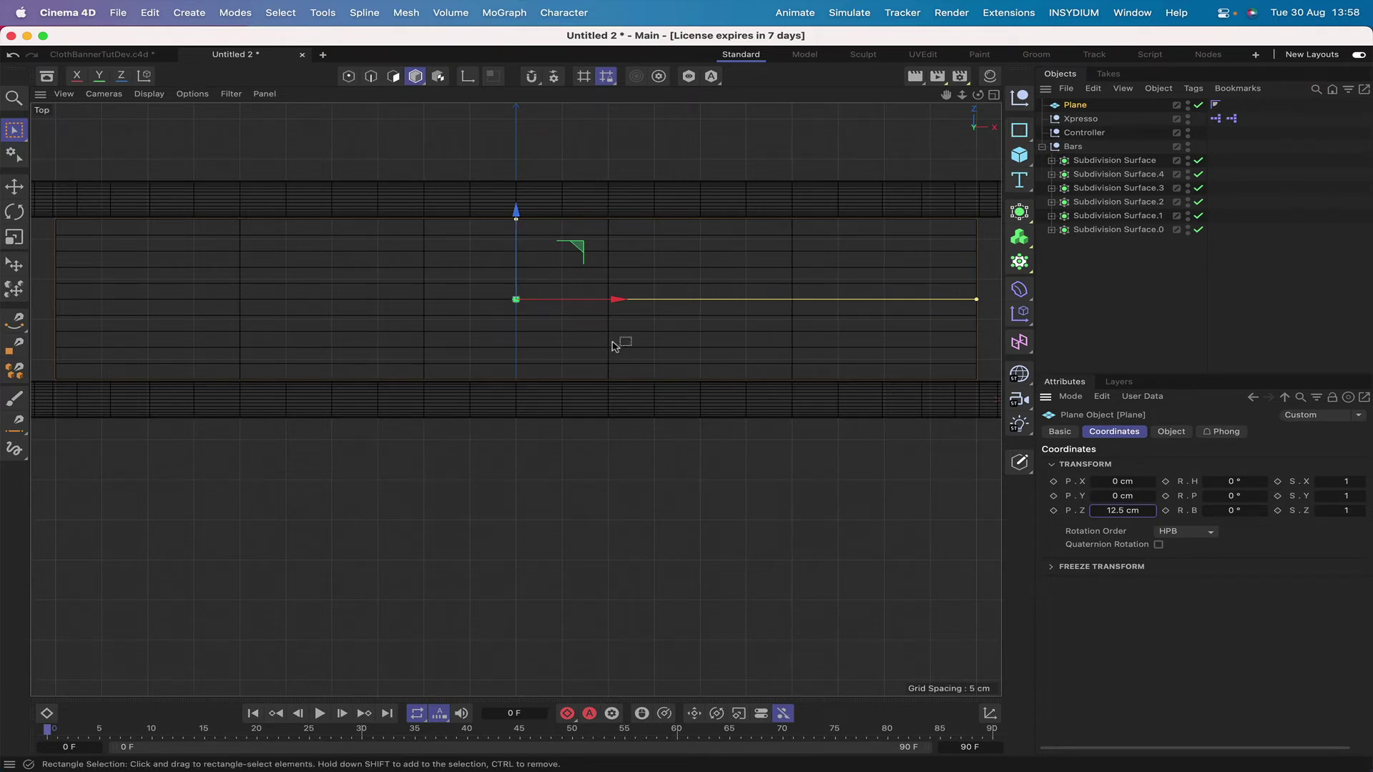
- Return to the Perspective view and change its wire display from Isoparms to Wireframe
key(F1)
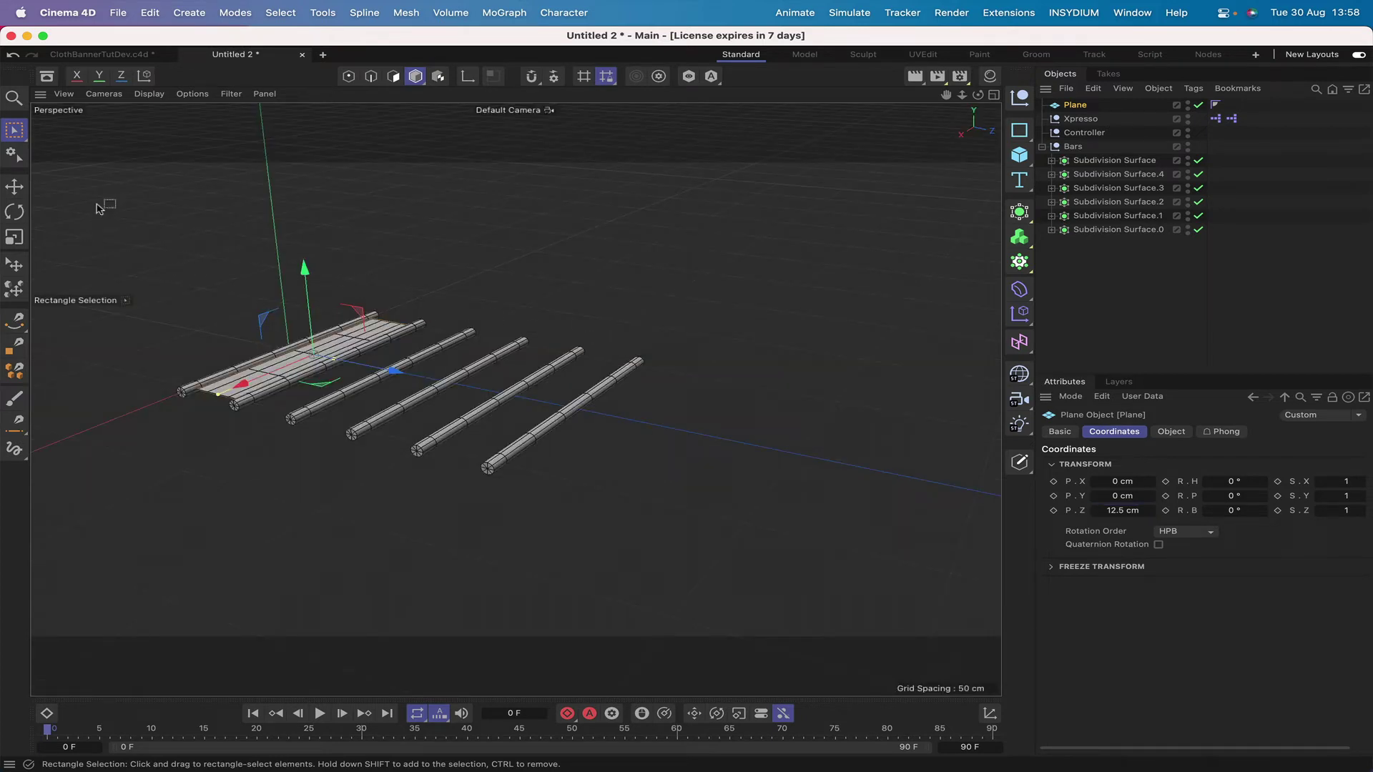
click(149, 94)
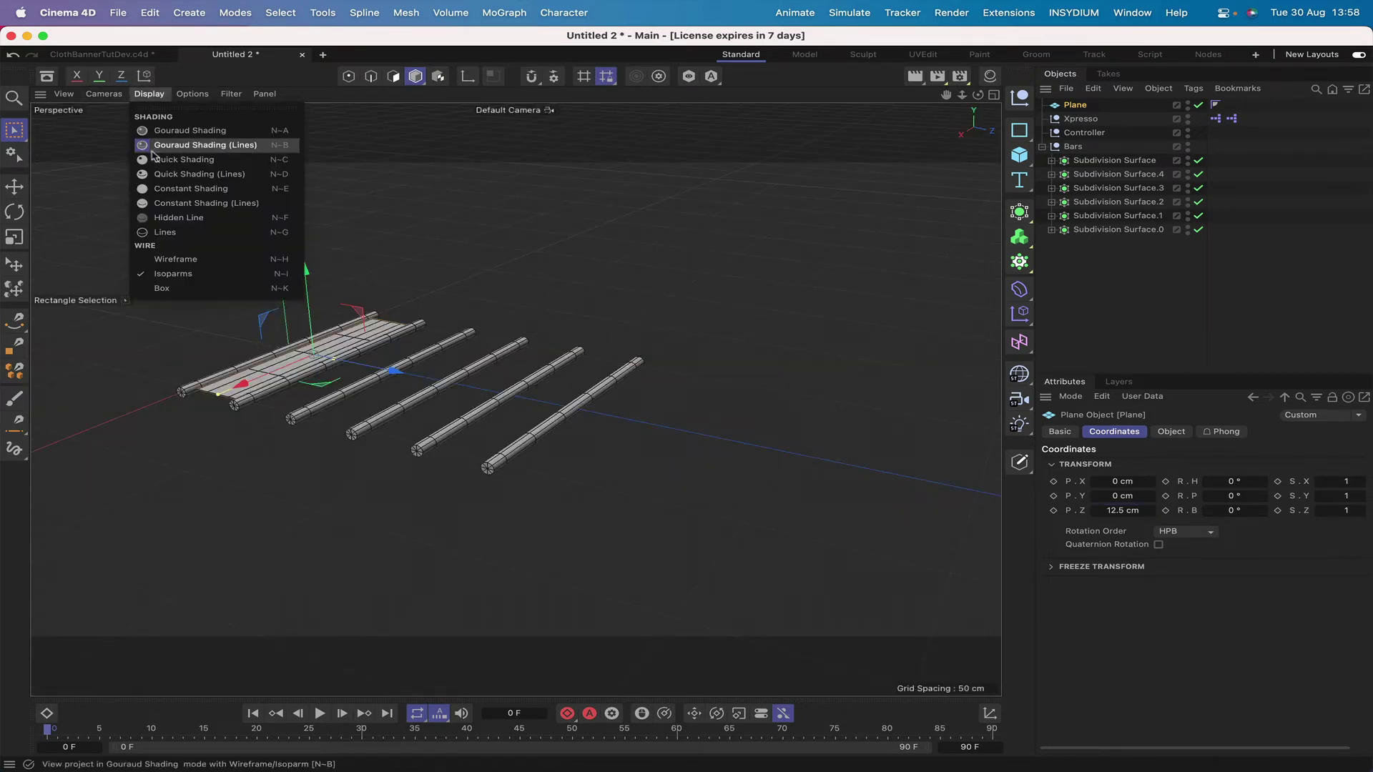
click(145, 260)
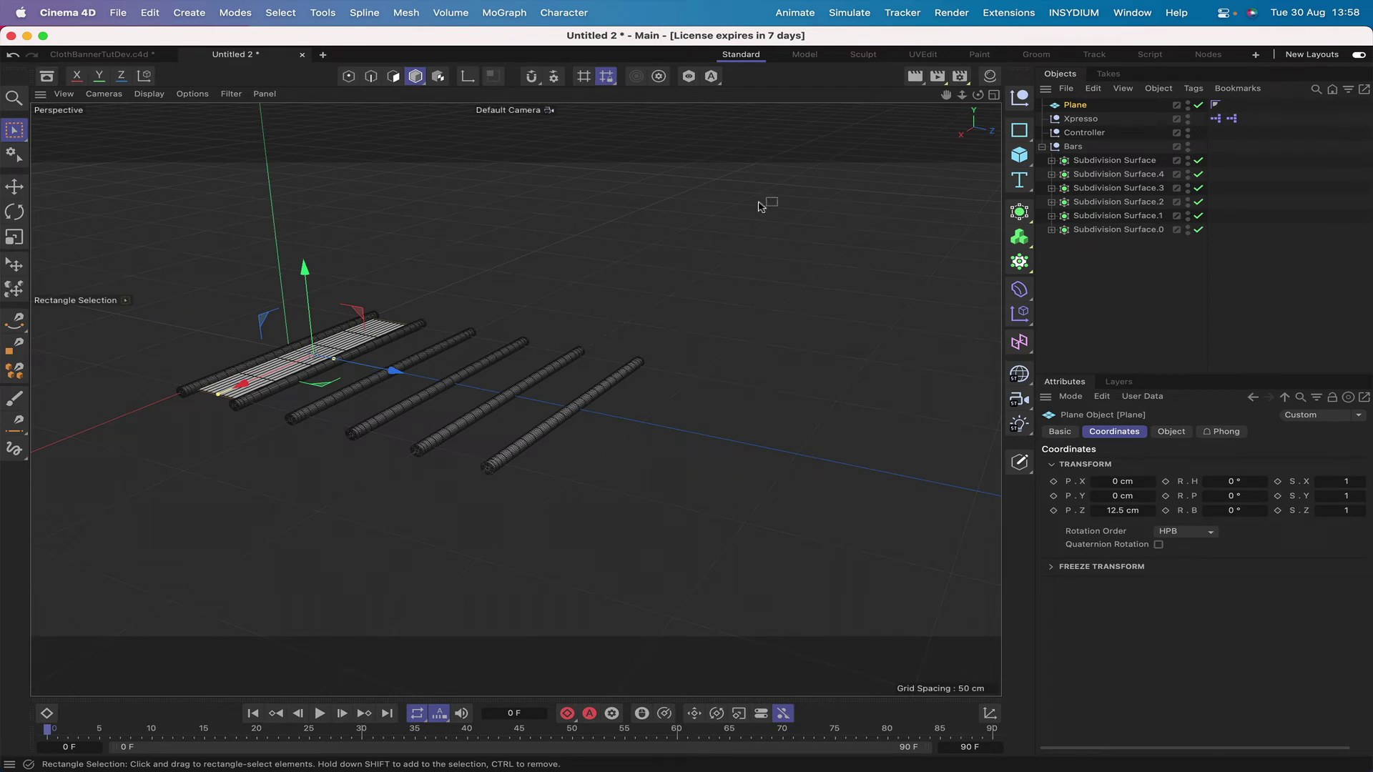
- Duplicate the Plane into 4 linear copies spaced 25 cm apart along Z
click(323, 12)
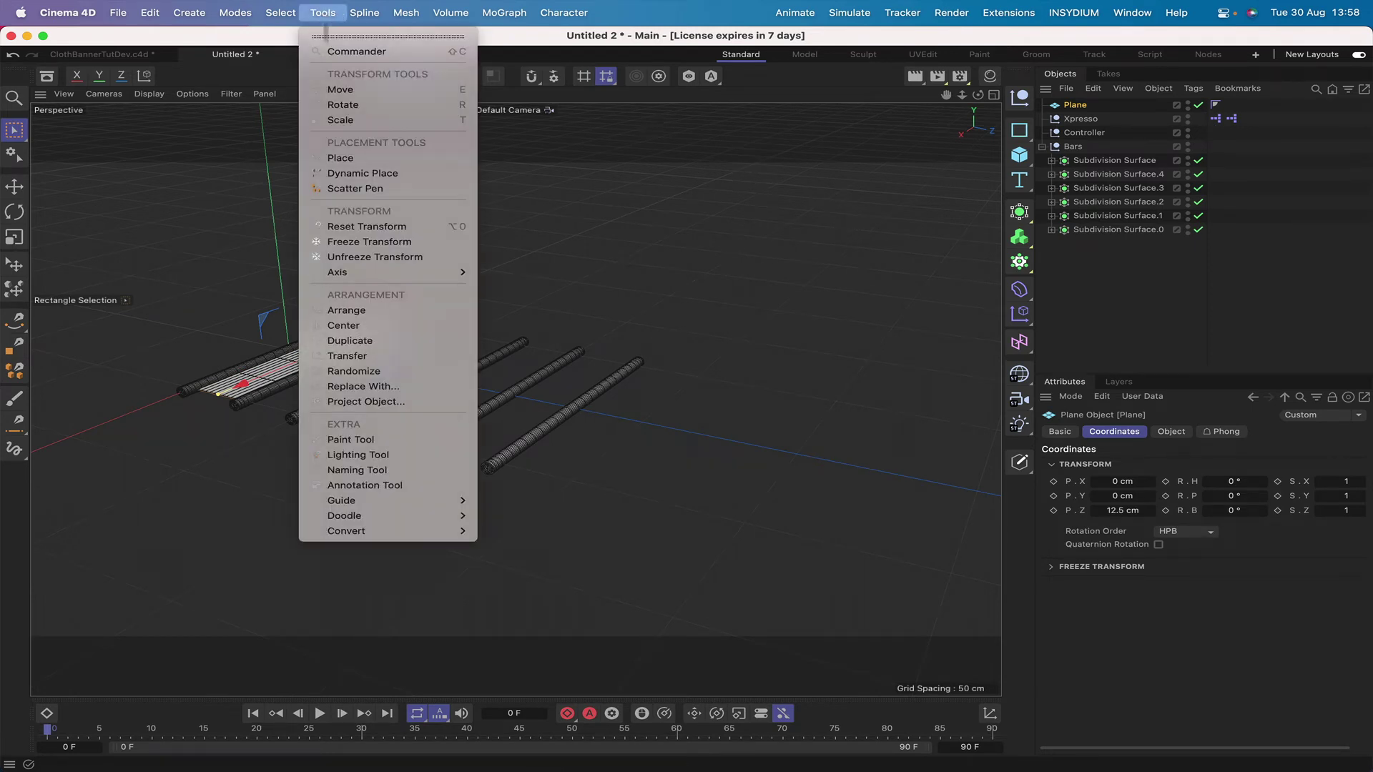
click(335, 341)
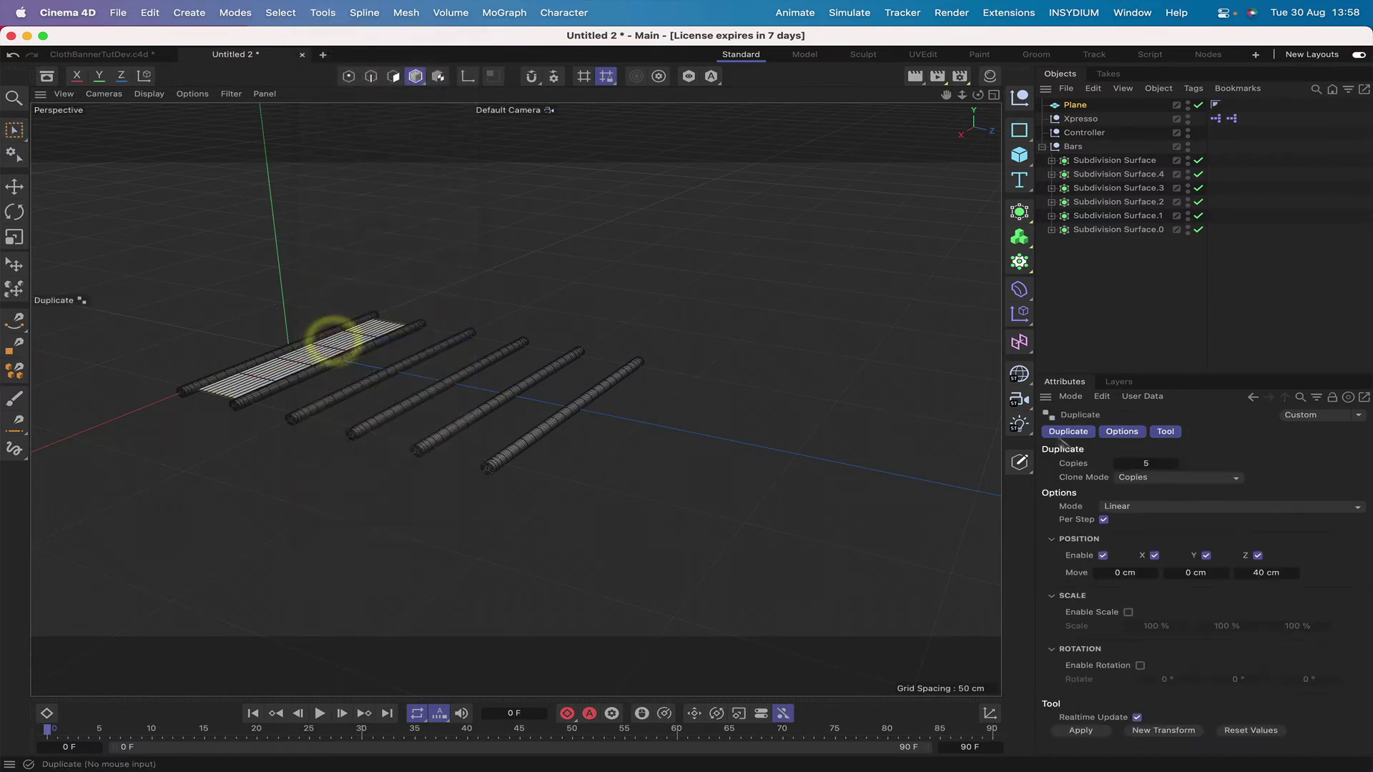
click(1118, 465)
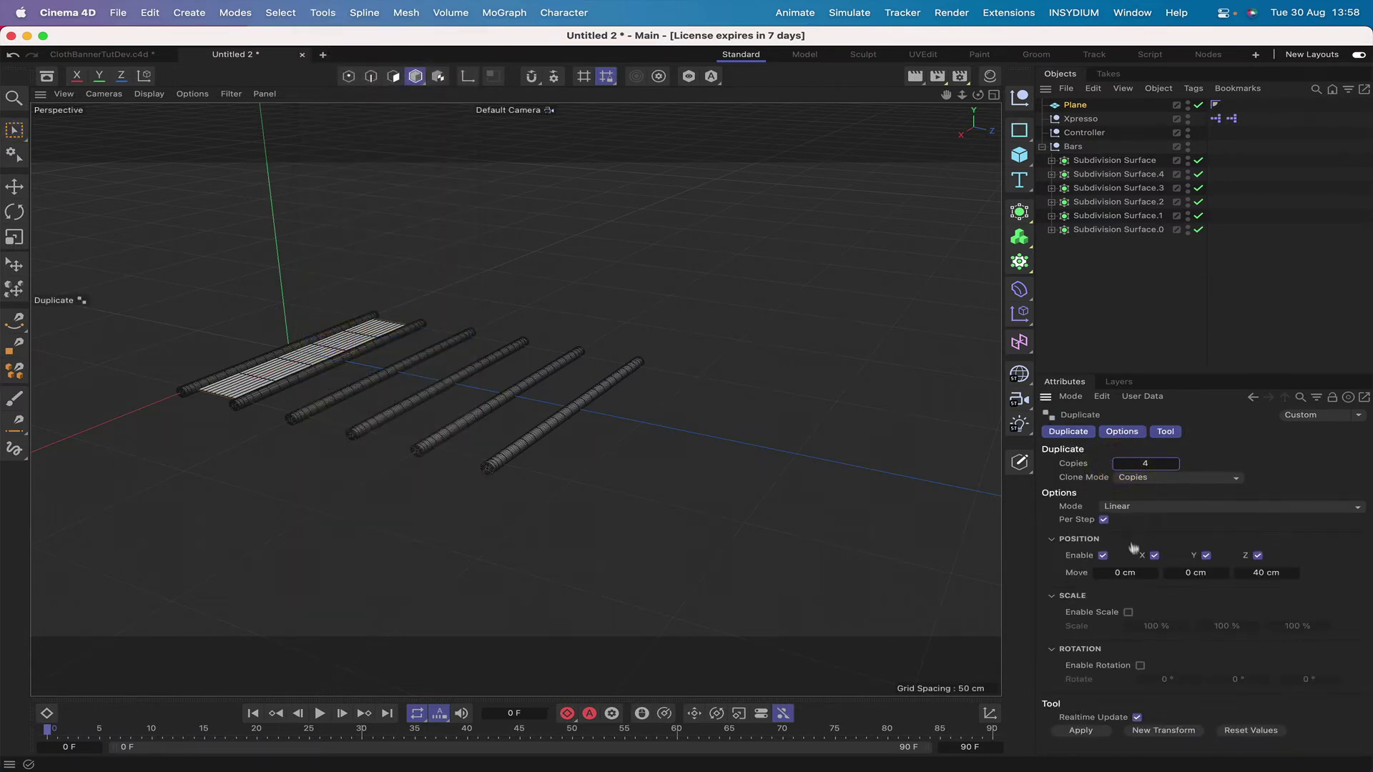
drag(1258, 572, 1367, 574)
click(1081, 731)
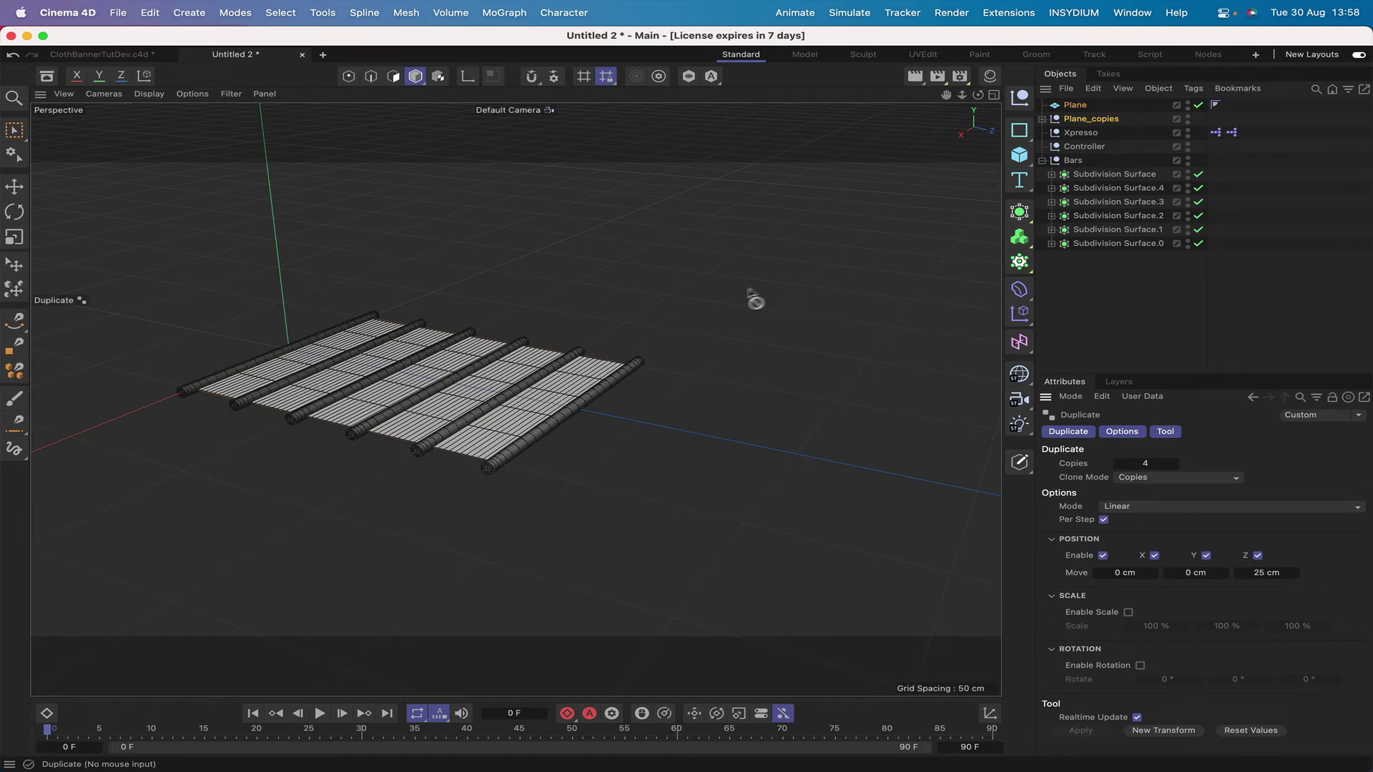
- Move the original Plane into the Plane_copies group and rename the group as Cloths
click(1042, 119)
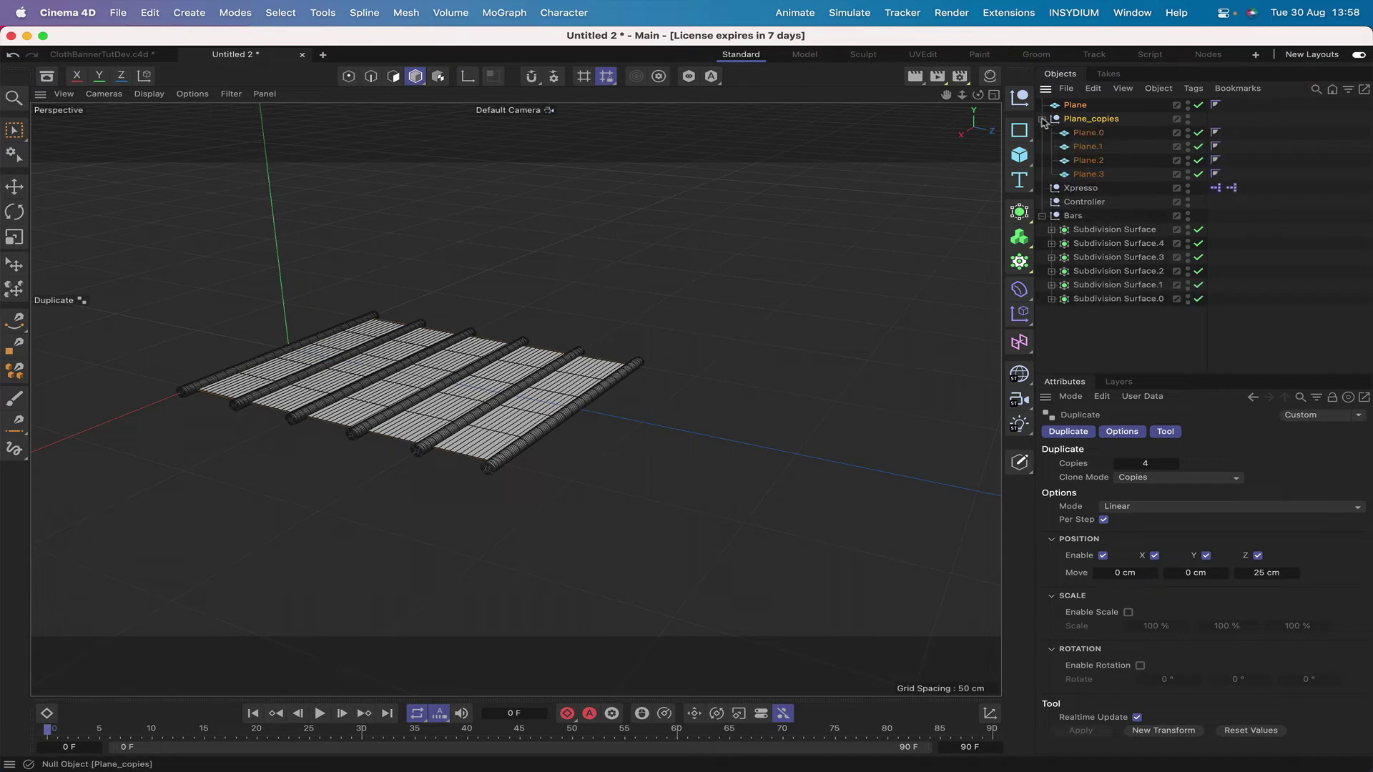
click(1112, 105)
drag(1075, 107, 1087, 119)
double_click(1089, 105)
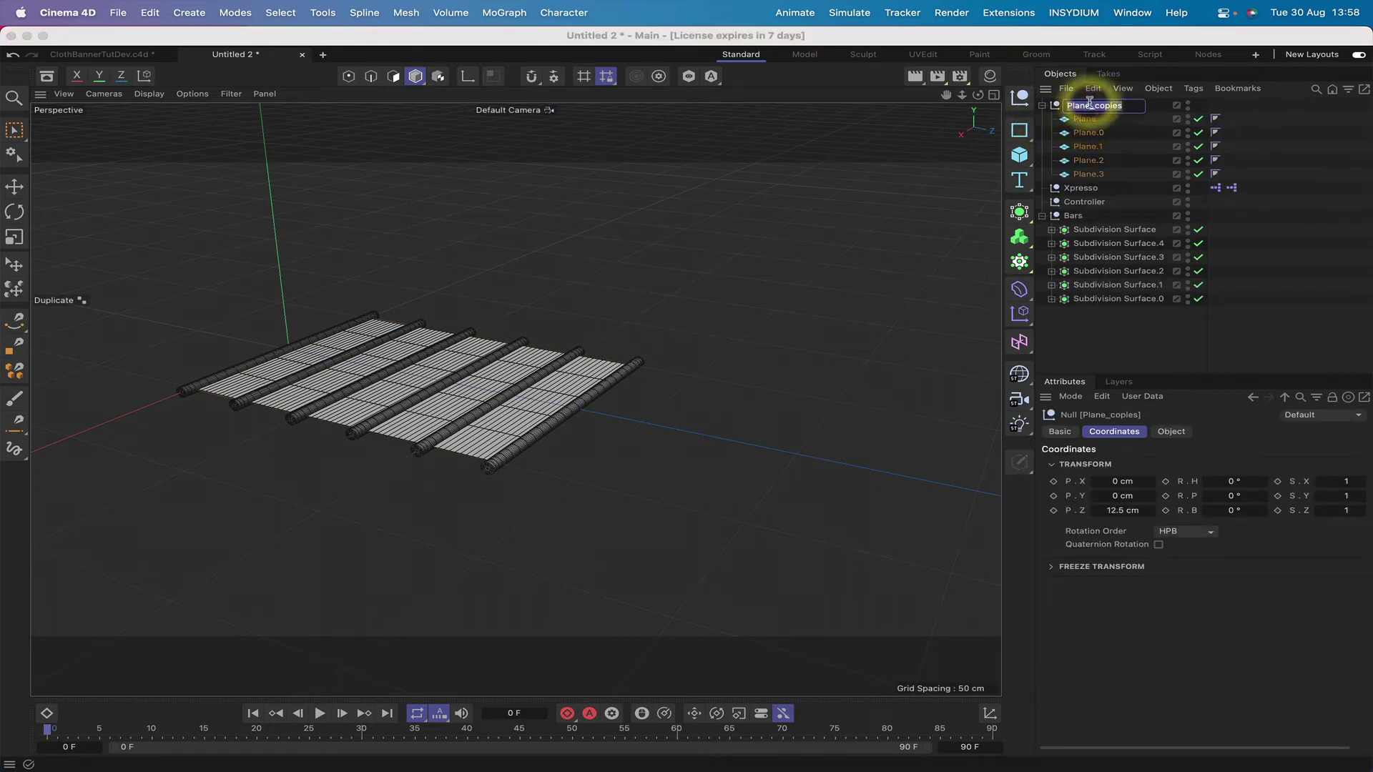
text(q)
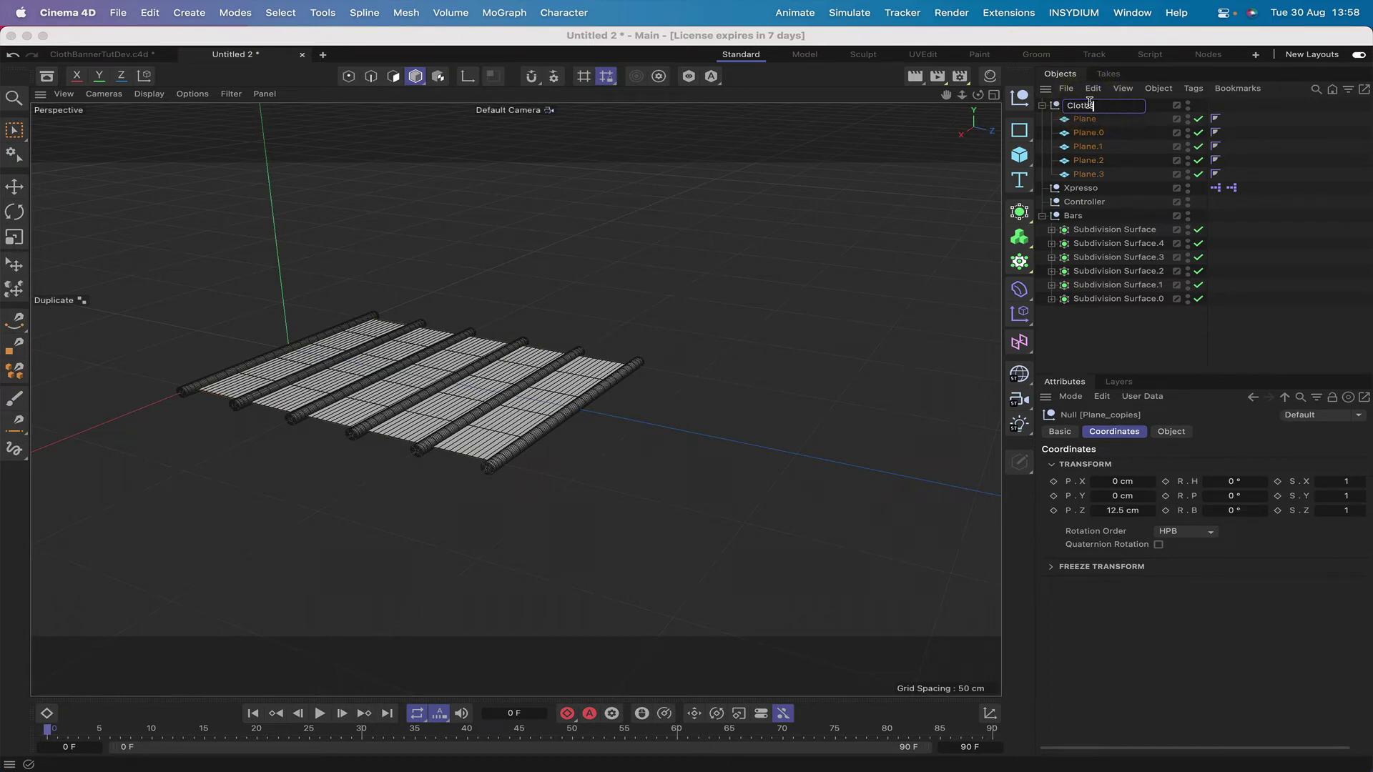
text(loths)
key(Return)
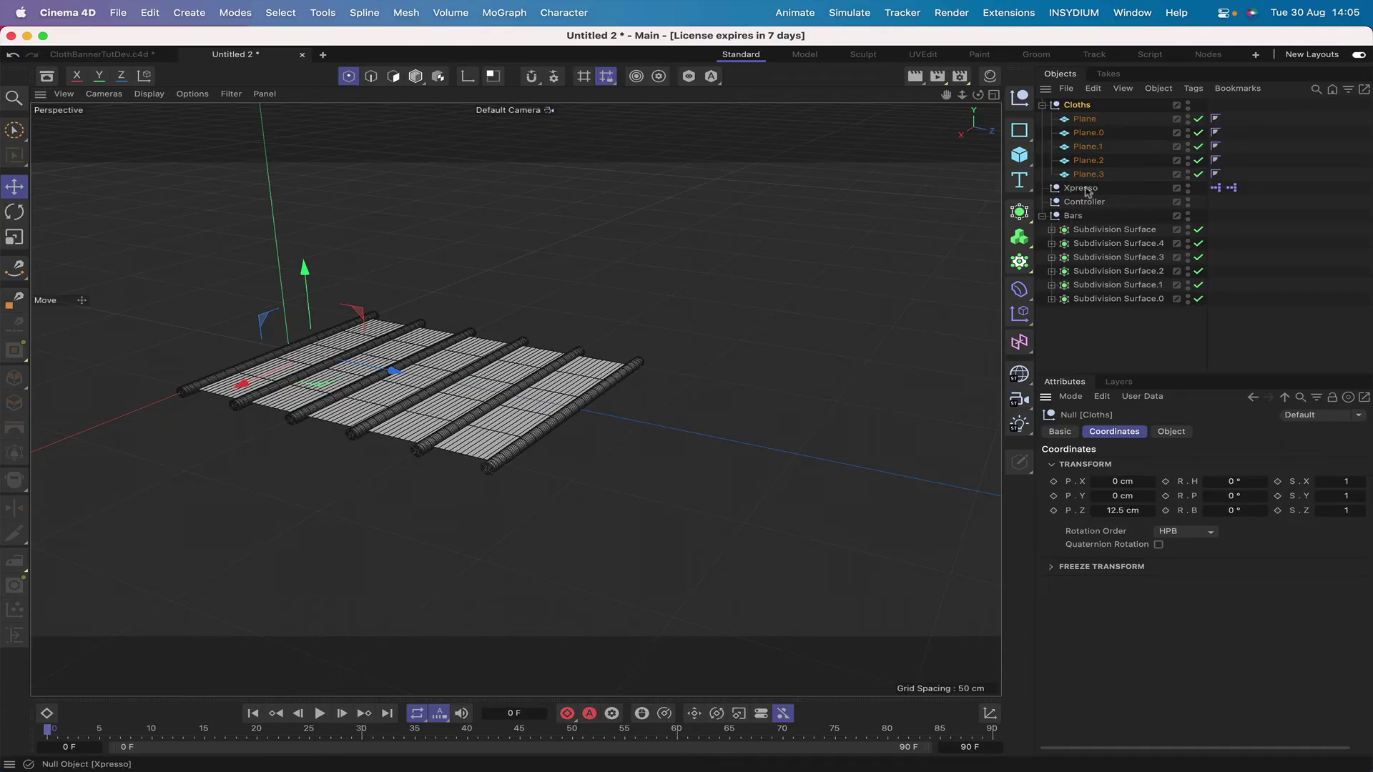
- Reverse the order of the planes inside the Cloths group and make Plane.3 editable
click(1114, 174)
mouse_move(1088, 176)
mouse_down()
mouse_move(1085, 109)
mouse_move(1085, 180)
mouse_up()
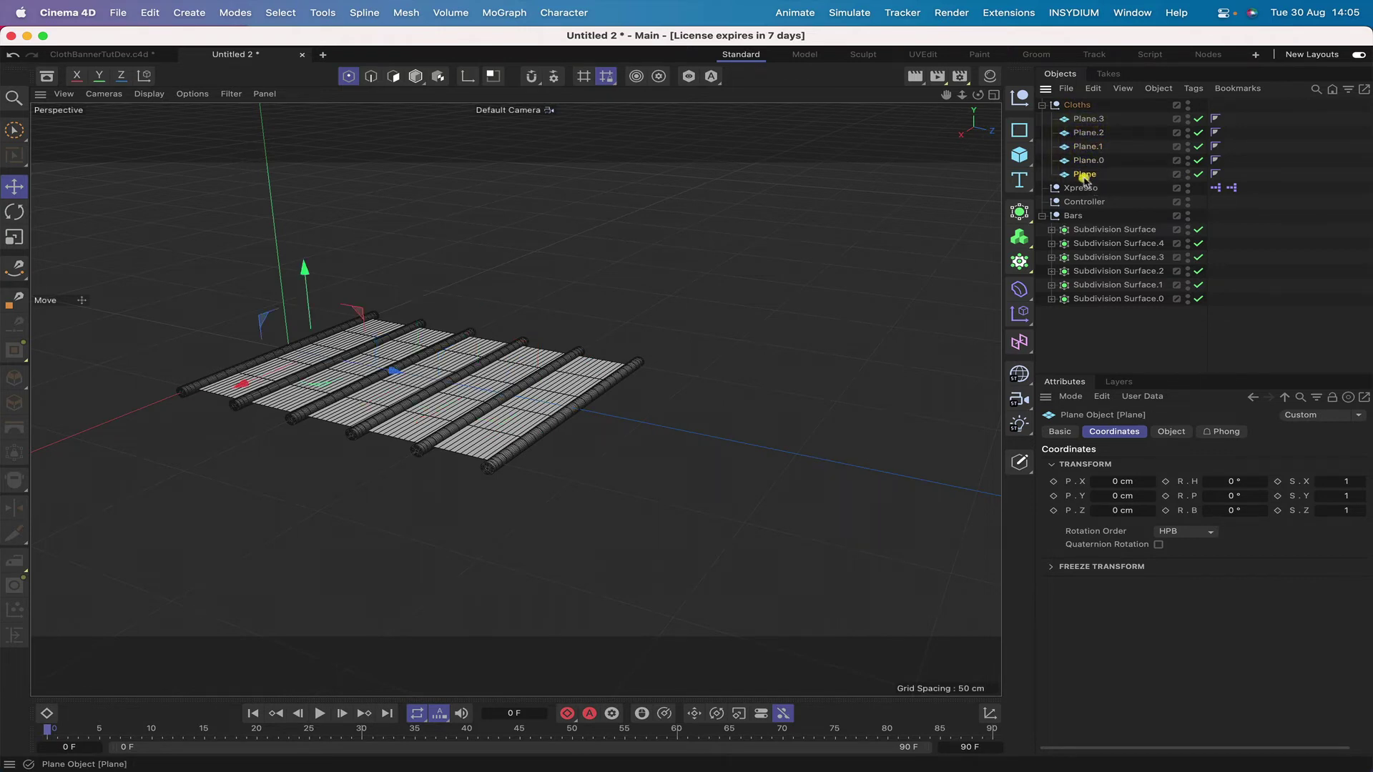
click(1092, 123)
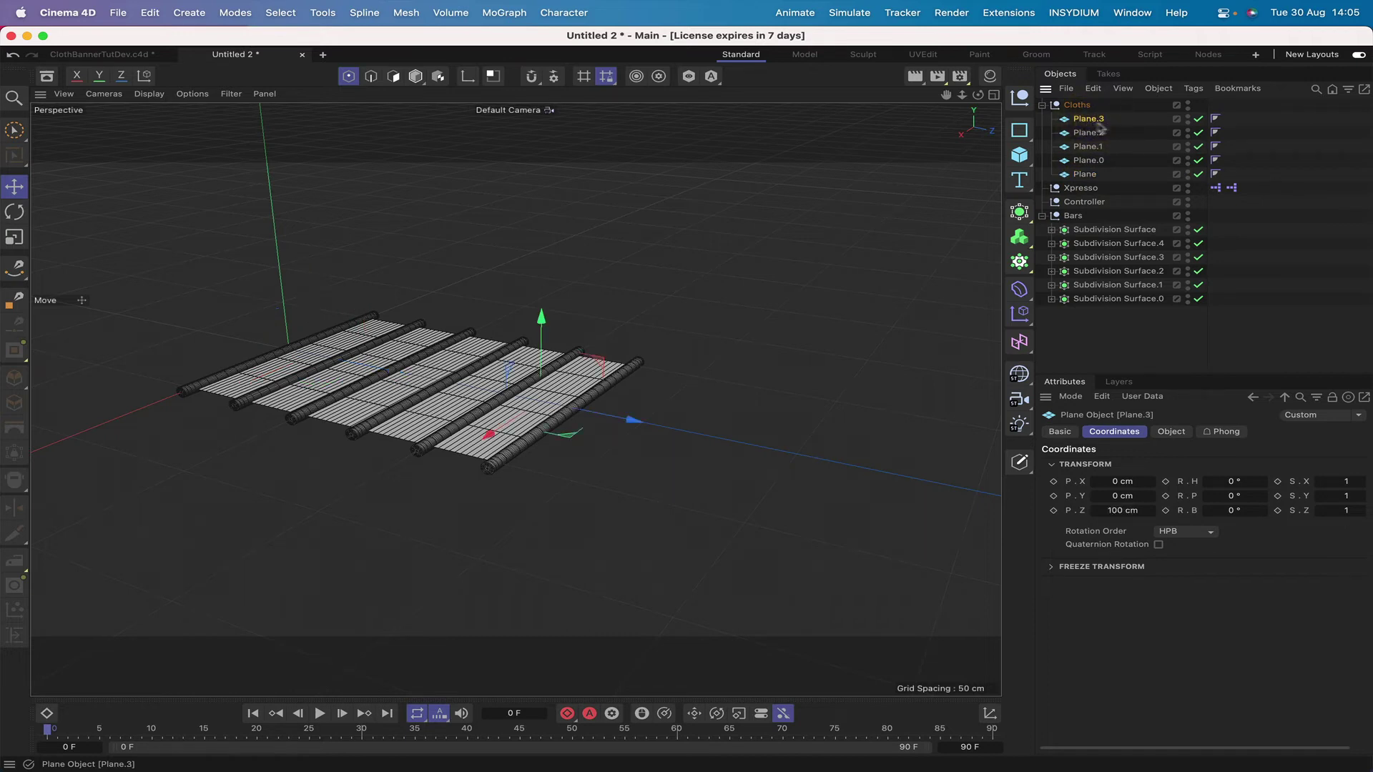
key(c)
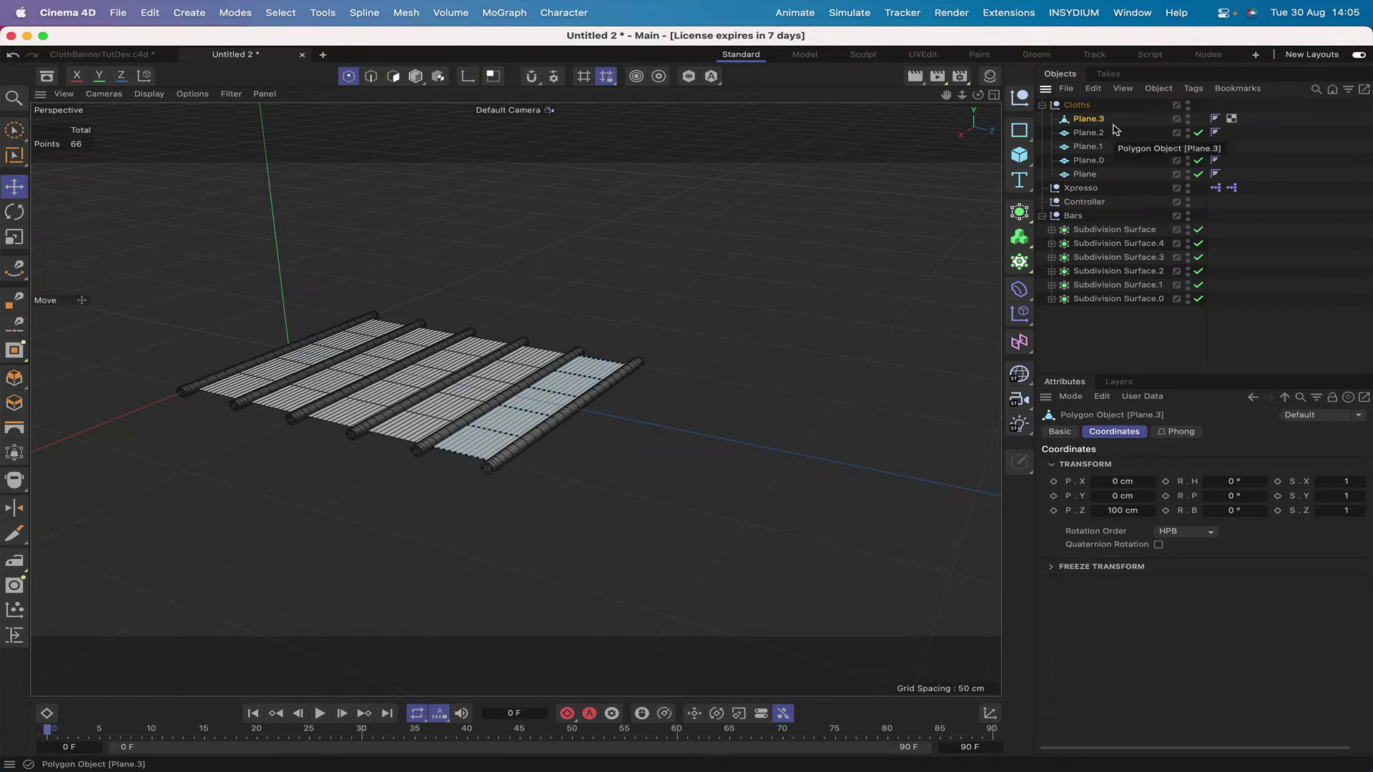
- Expand Subdivision Surface and Subdivision Surface.0 and select their cylinders in turn to identify the bars on either side of Plane.3
click(1052, 229)
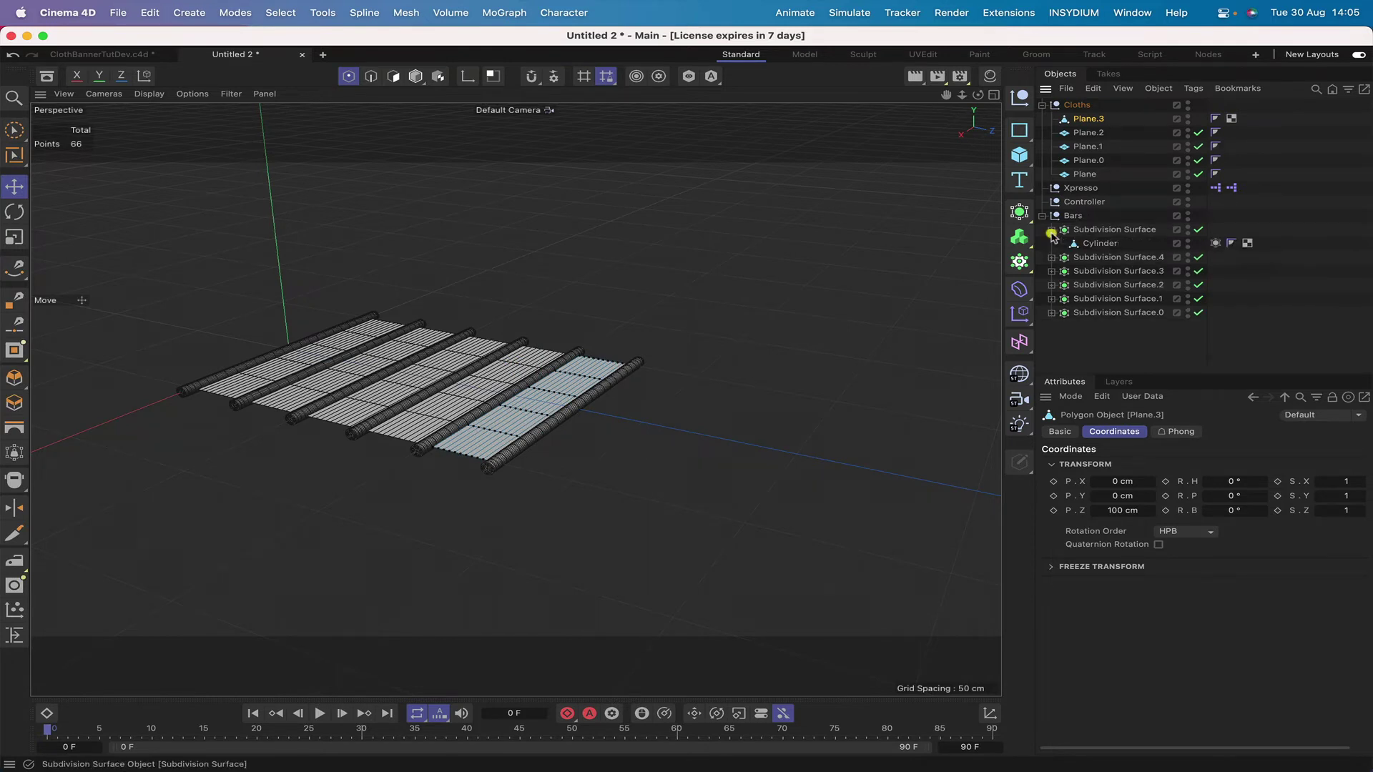
click(1100, 244)
click(1051, 312)
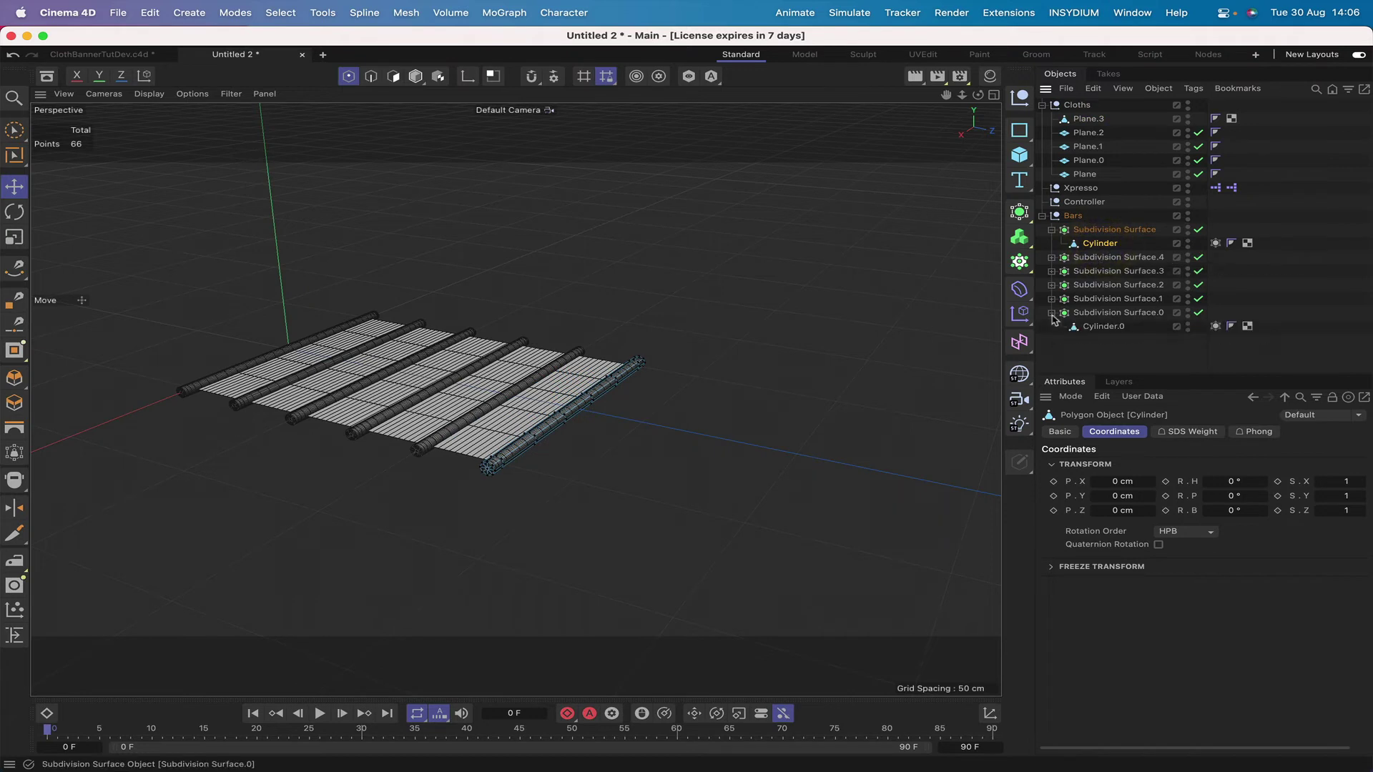
click(1104, 326)
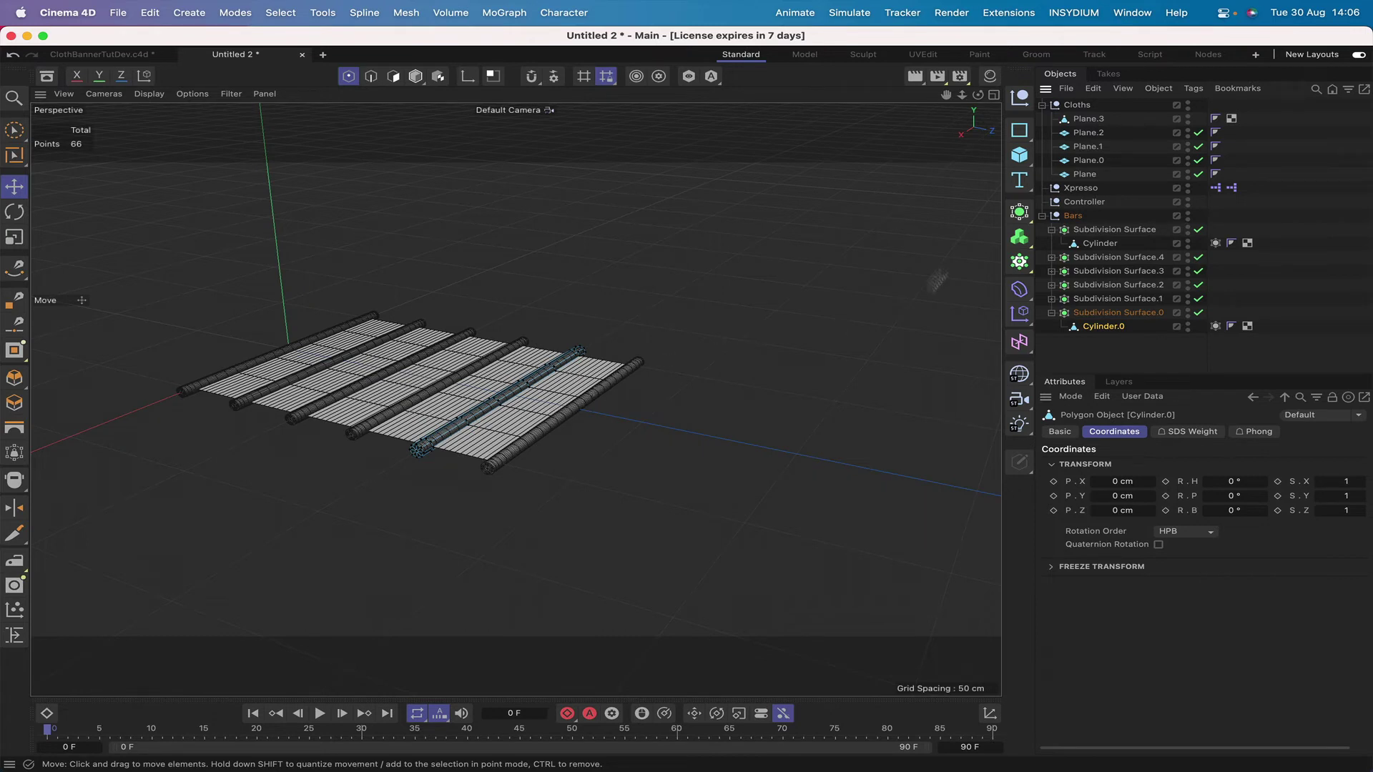
- Add a Cloth simulation tag to Plane.3 with Bendiness 4 and Quad Diagonals set to Double
click(1081, 121)
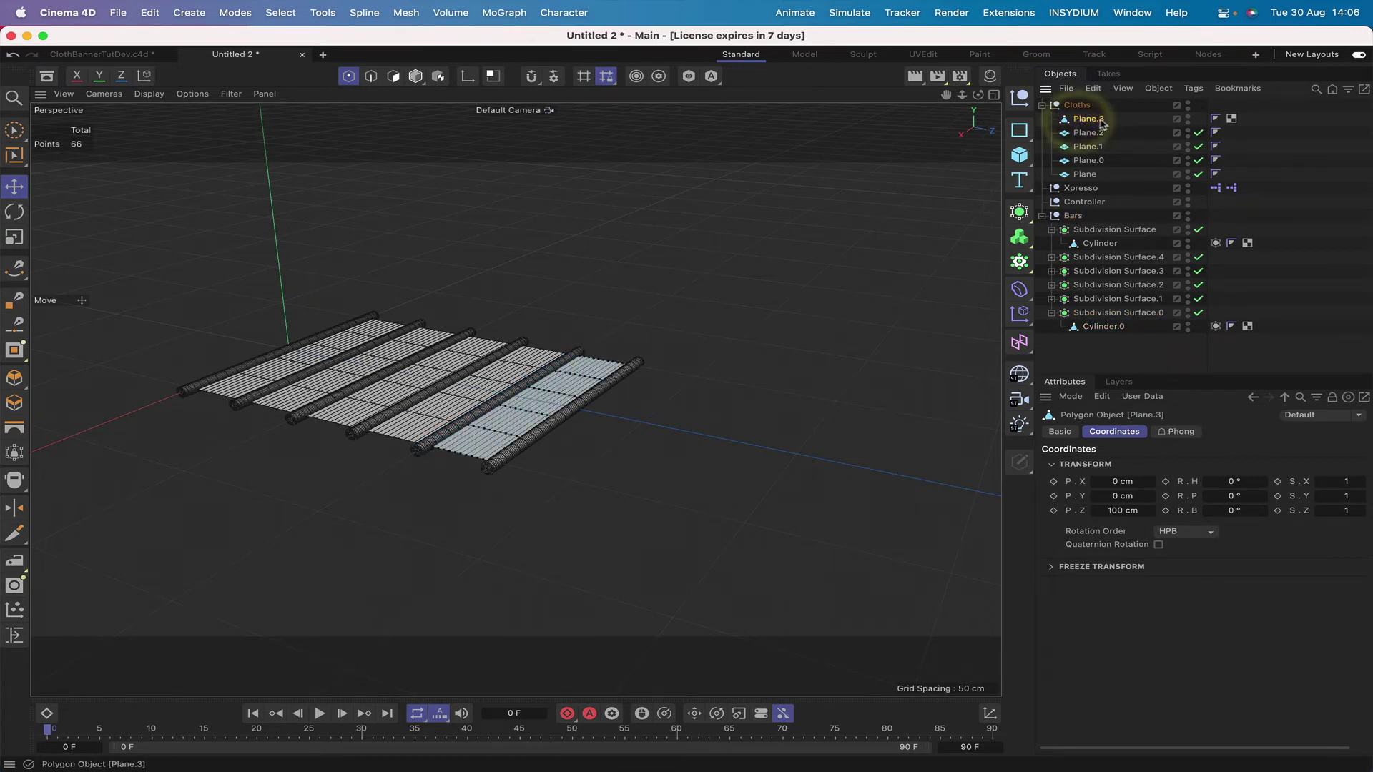
click(1193, 89)
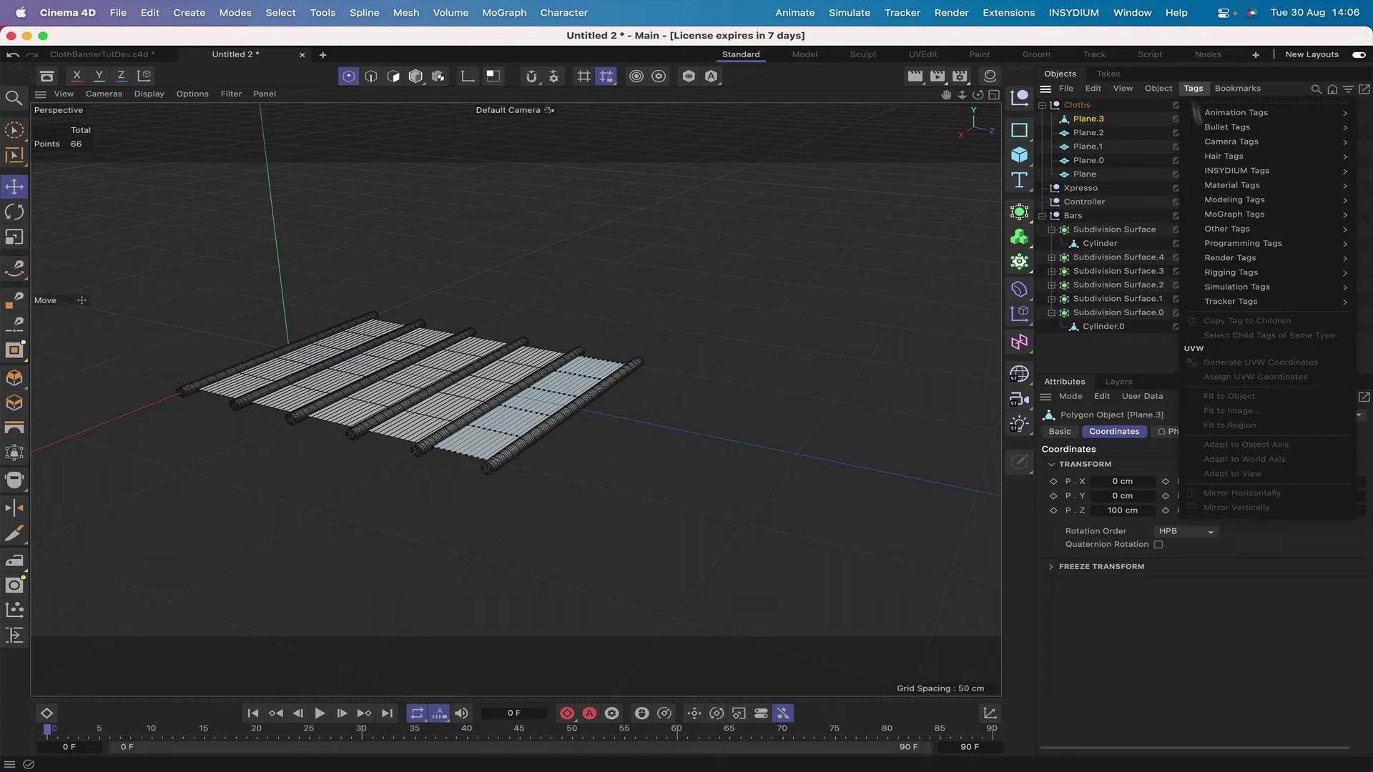
mouse_move(1239, 290)
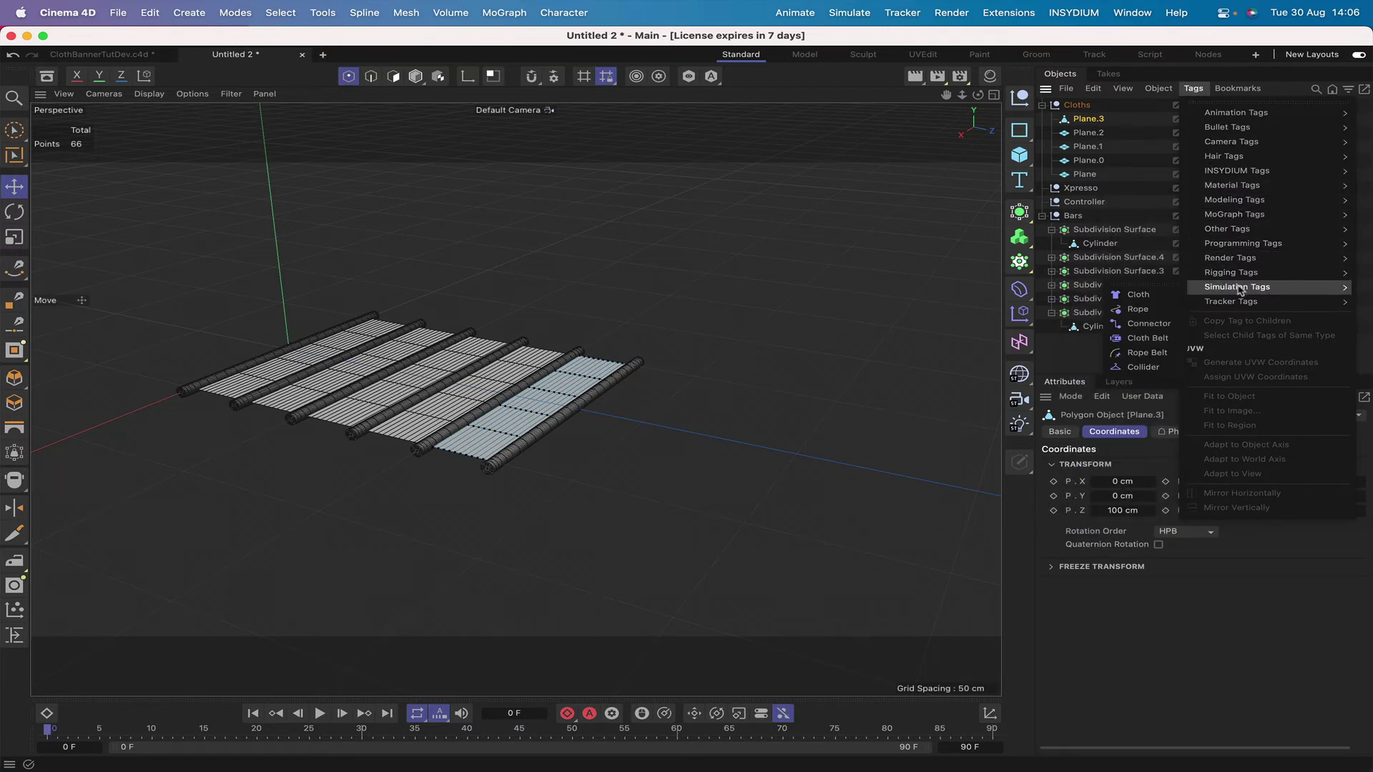
click(1138, 296)
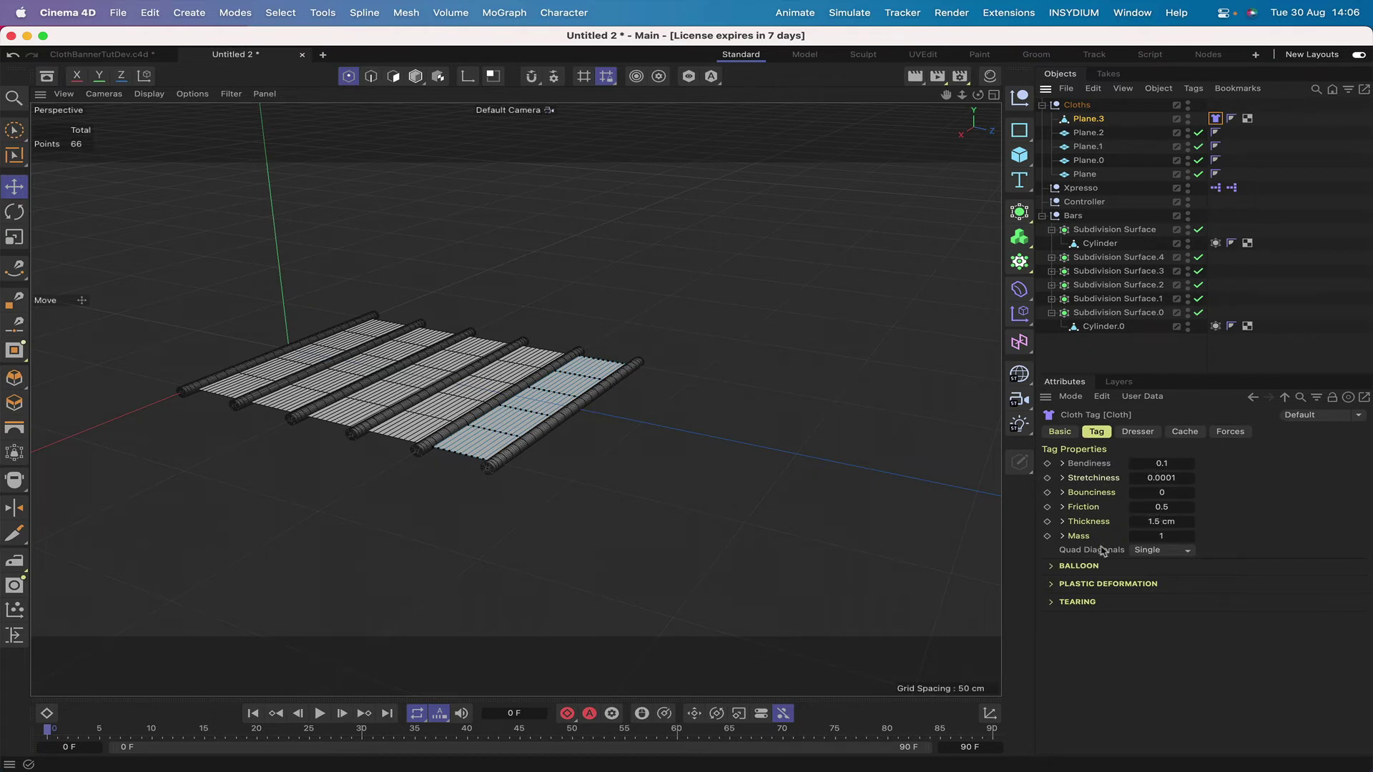
click(1168, 464)
click(1171, 553)
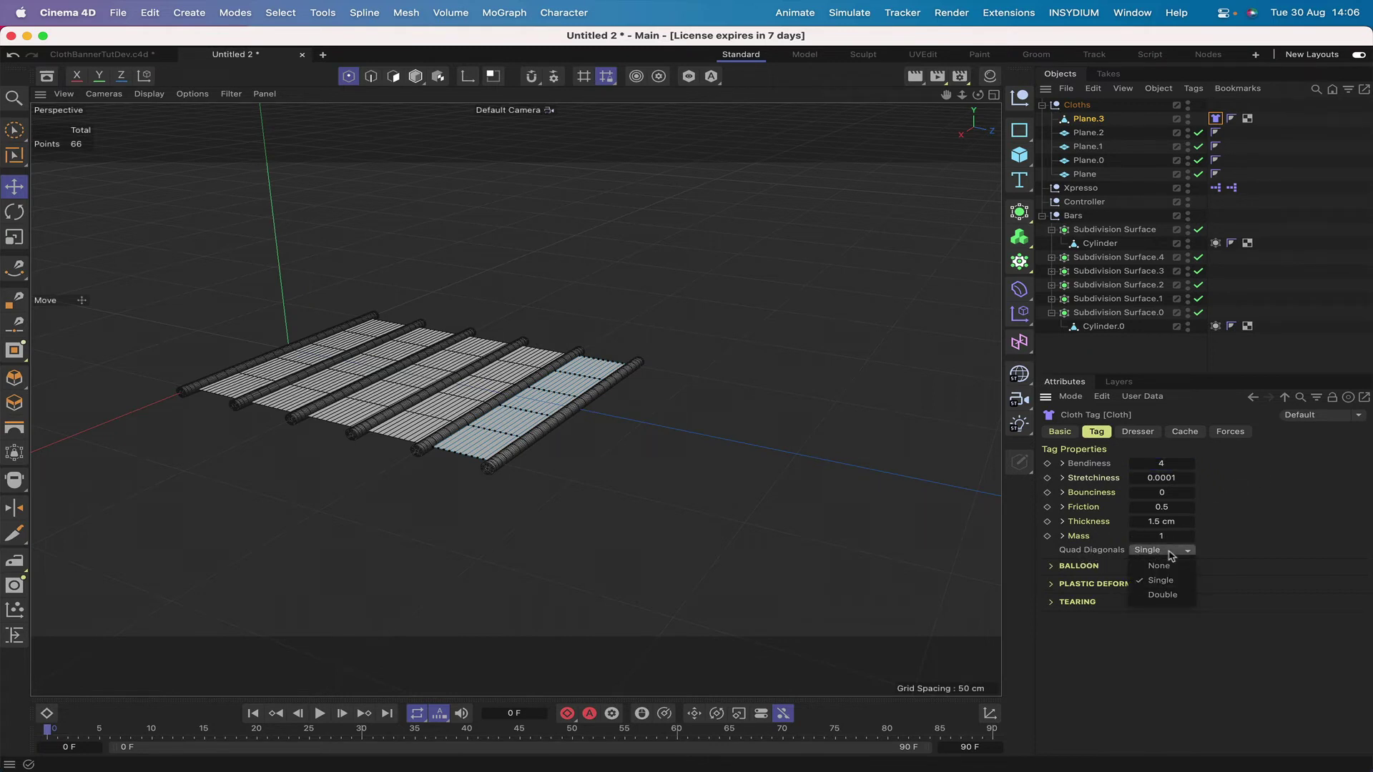
click(1170, 595)
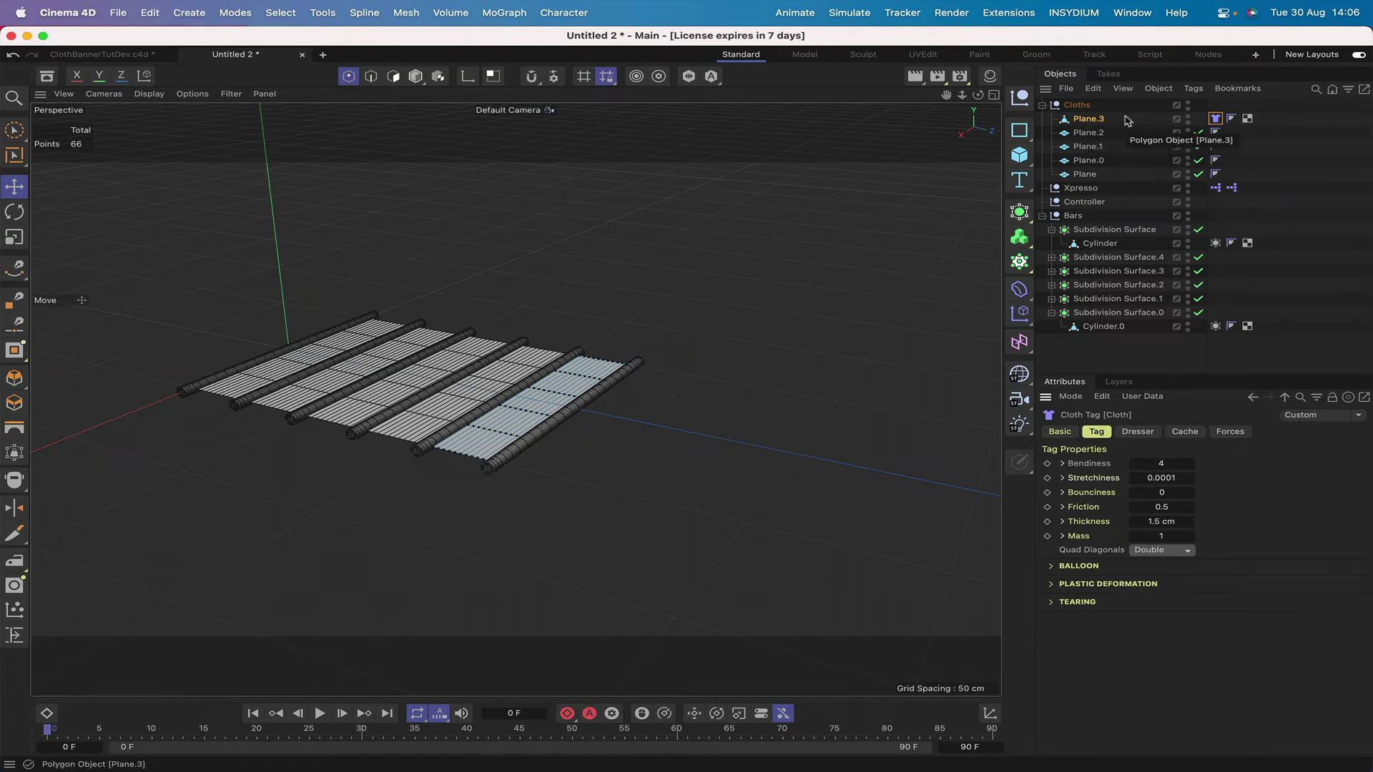
- Add a Cloth Belt tag to Plane.3 and duplicate it, placing both belt tags after the Cloth tag
click(1193, 89)
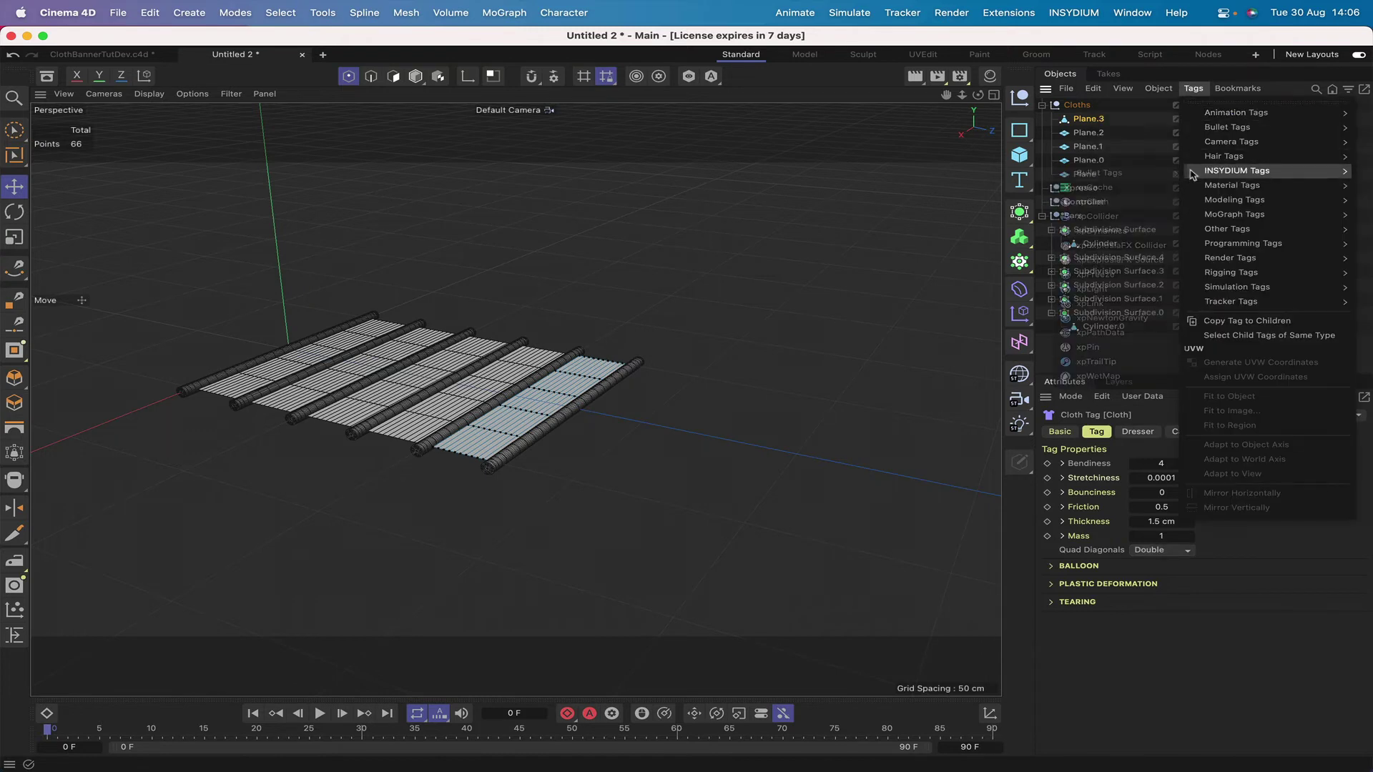
mouse_move(1211, 288)
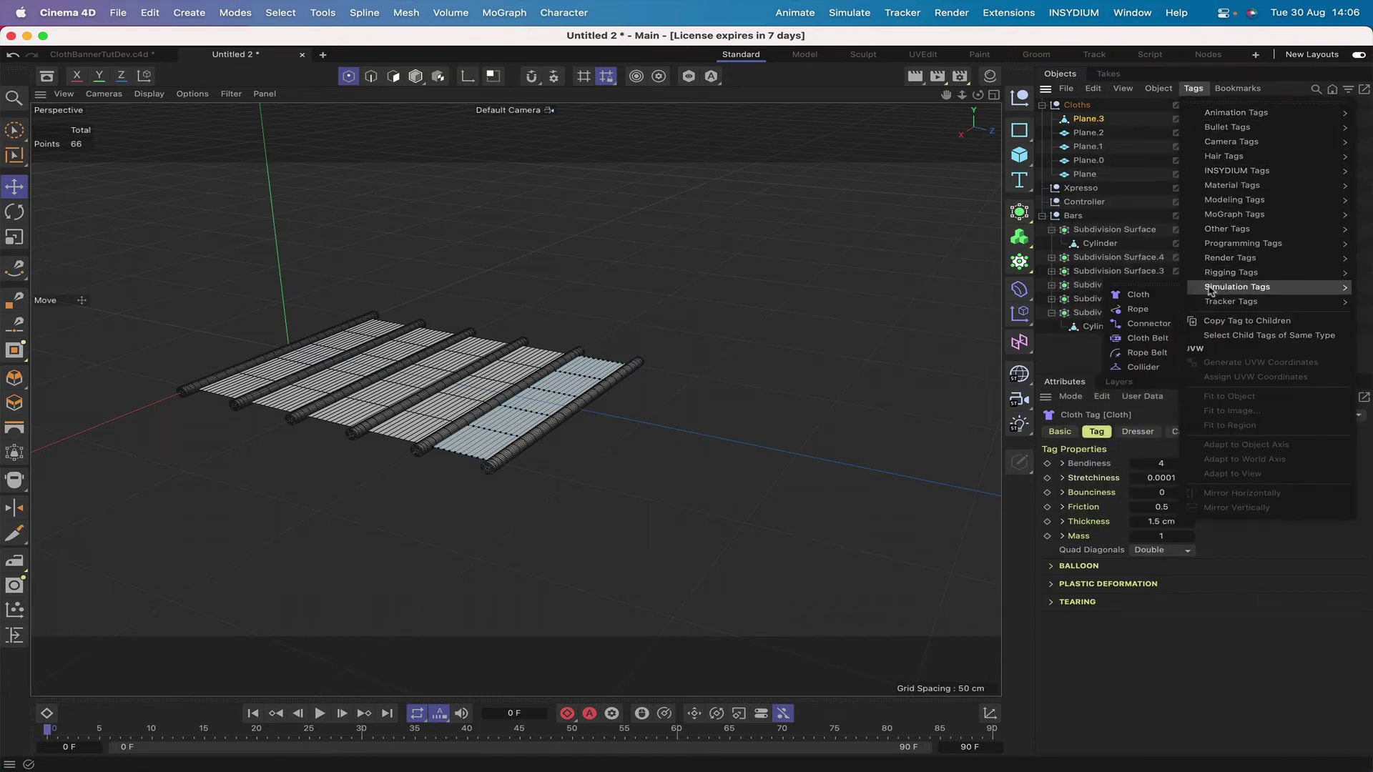
click(1140, 344)
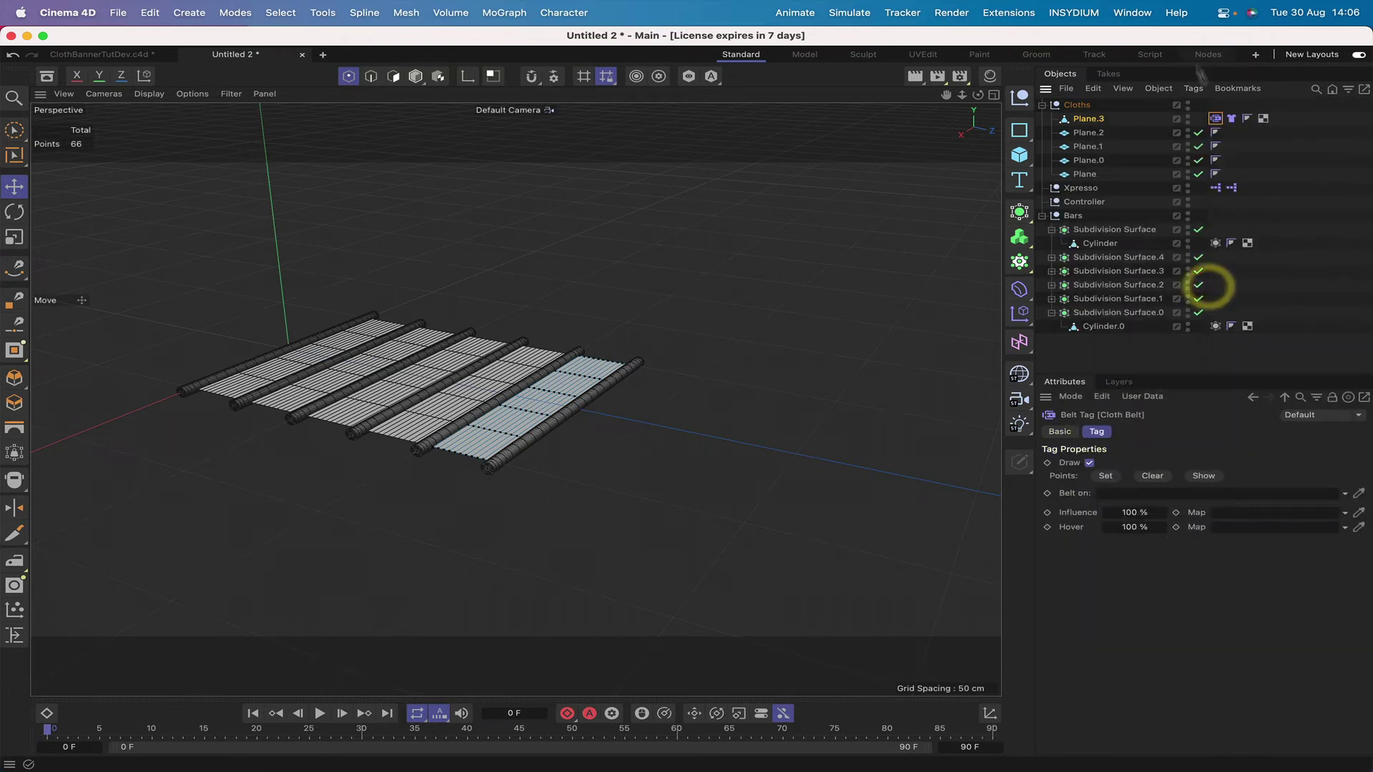
drag(1235, 123, 1240, 125)
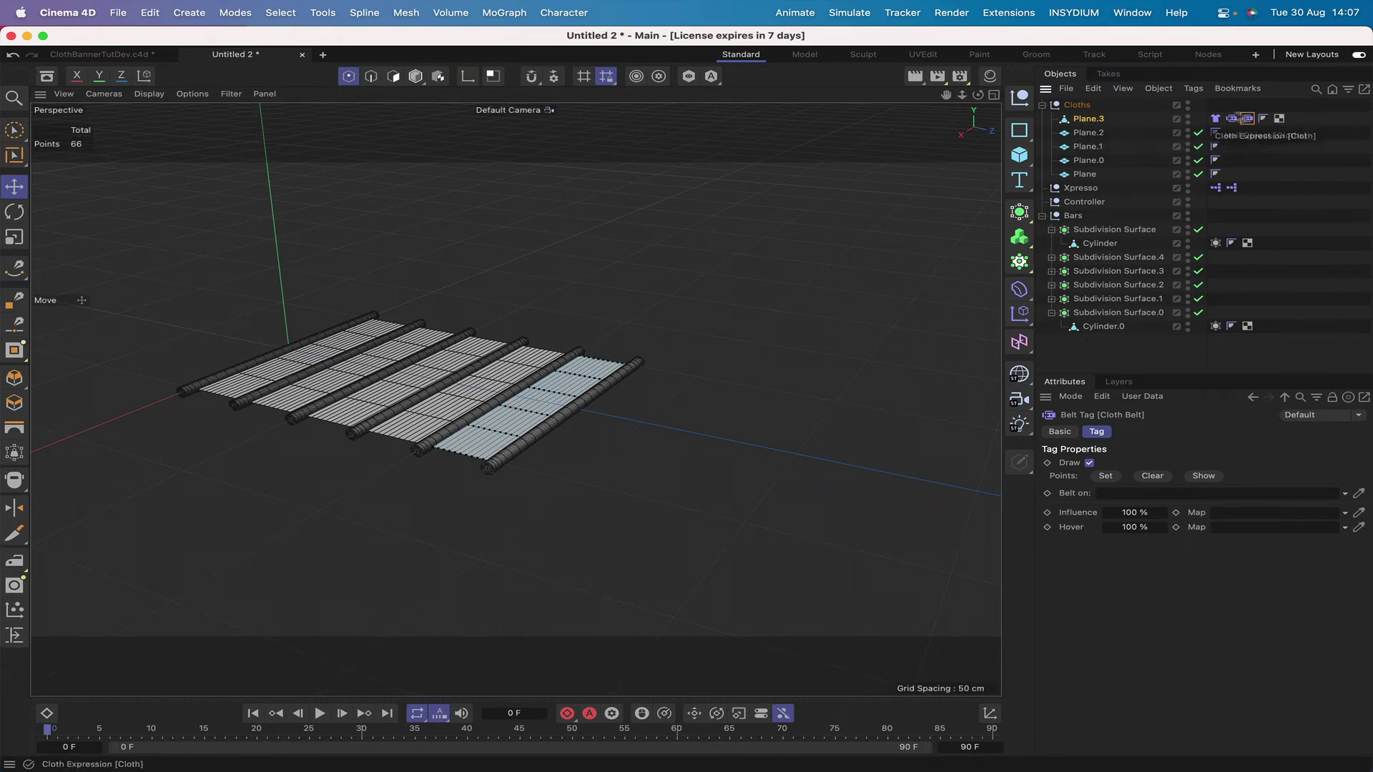
click(1232, 120)
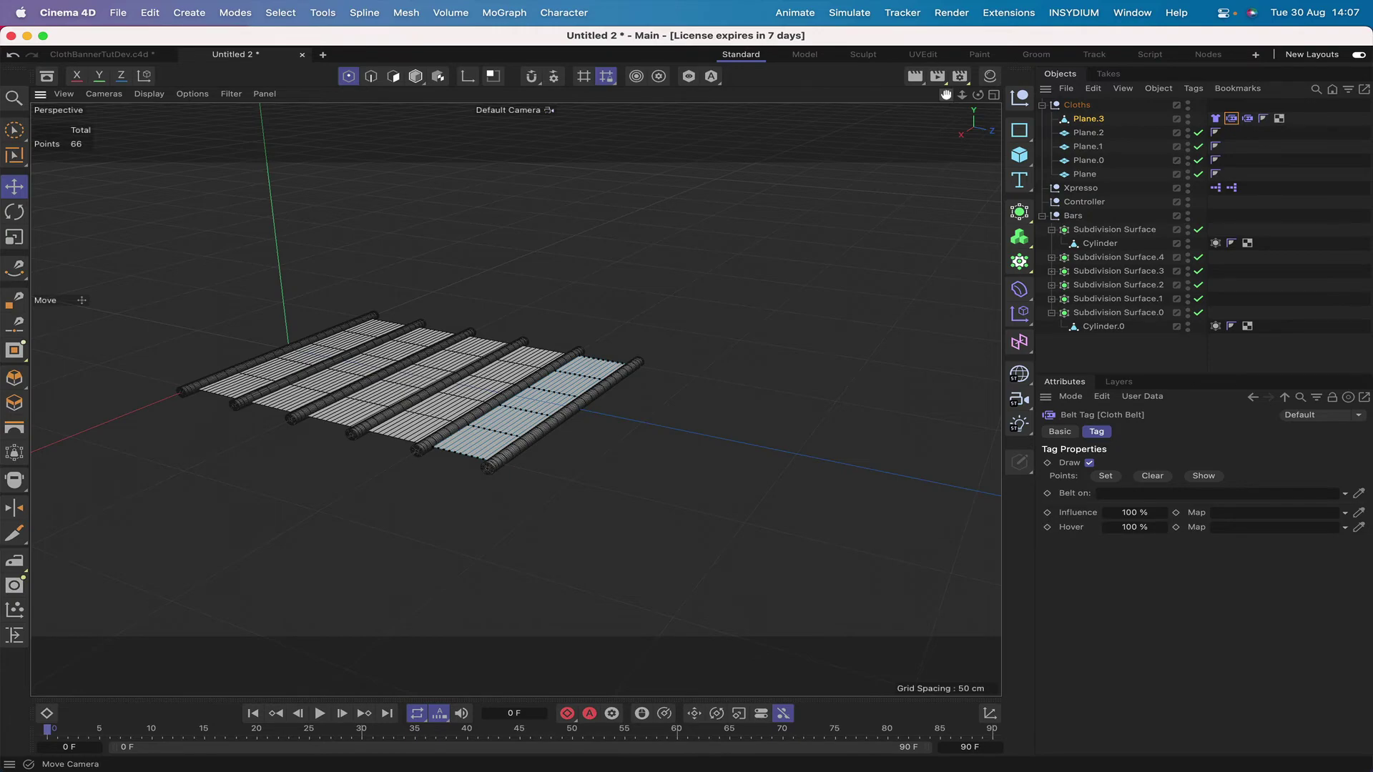
- Belt the six points along Plane.3's outer edge to Cylinder using the first Cloth Belt tag and Live Selection
mouse_move(948, 100)
mouse_down()
mouse_move(942, 118)
mouse_move(948, 100)
mouse_move(930, 111)
mouse_move(962, 86)
mouse_up()
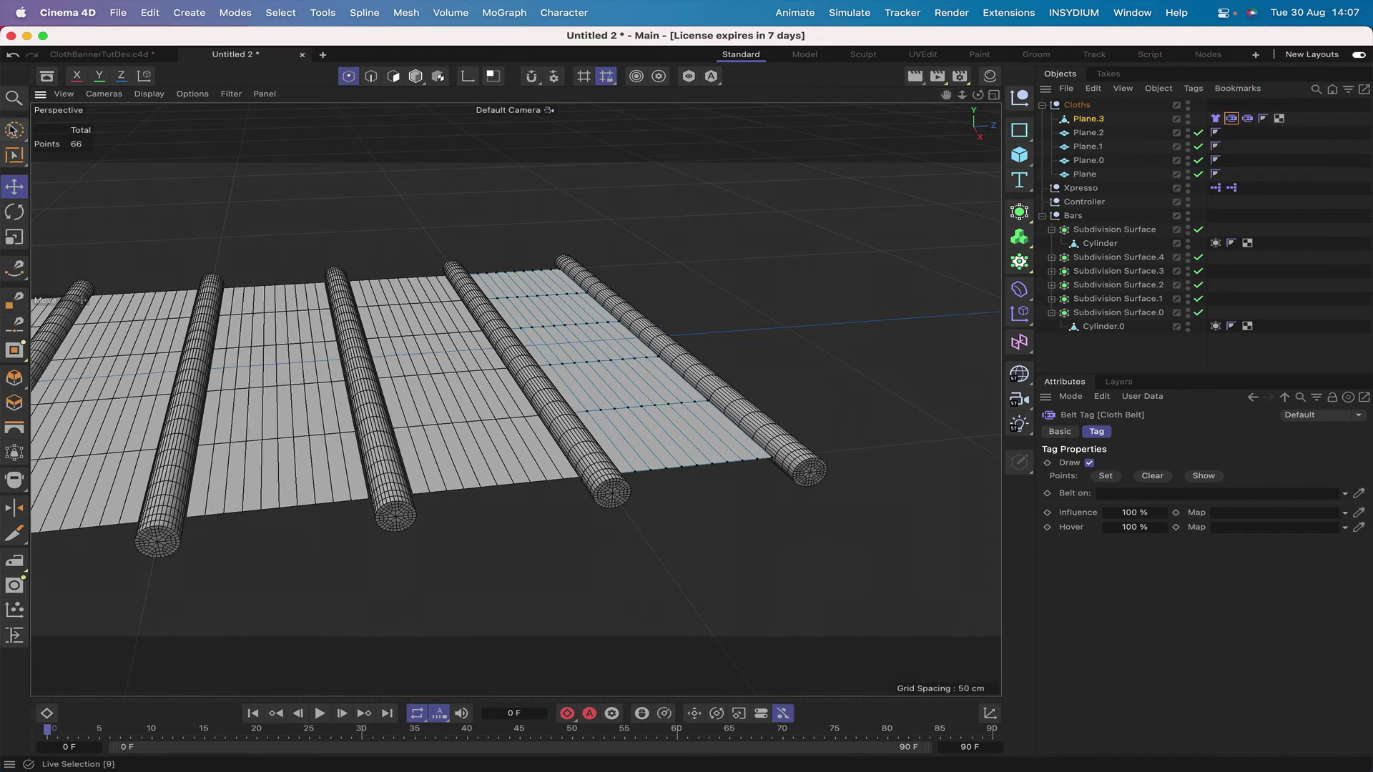
click(14, 130)
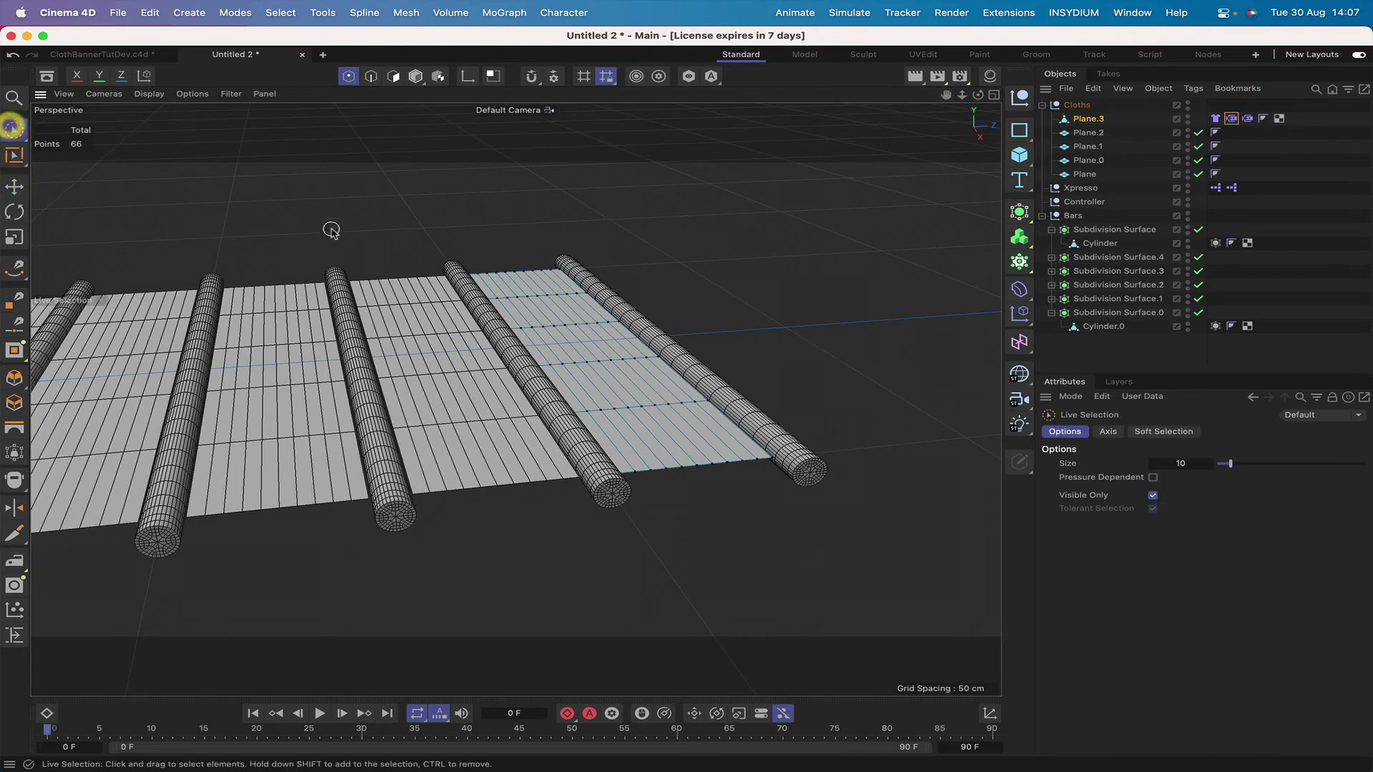
click(565, 267)
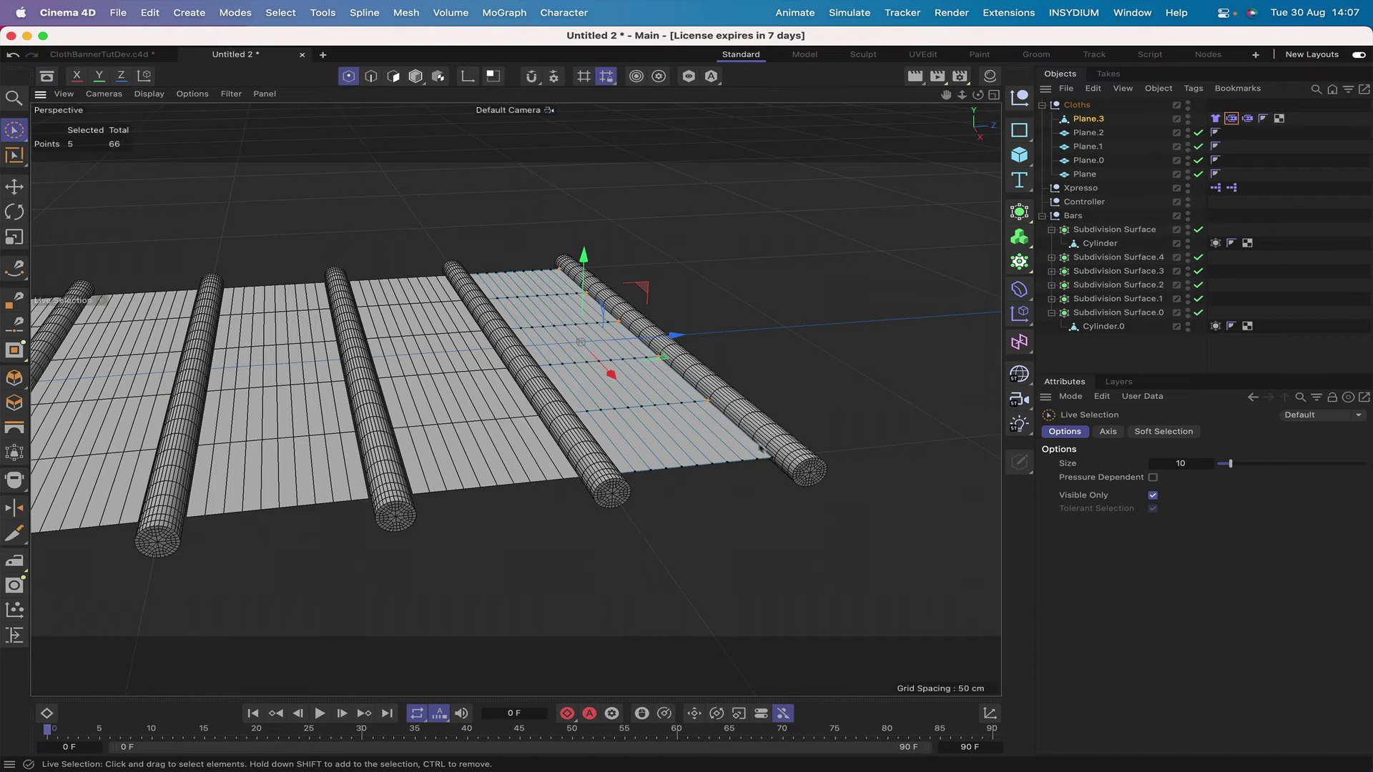
click(736, 420)
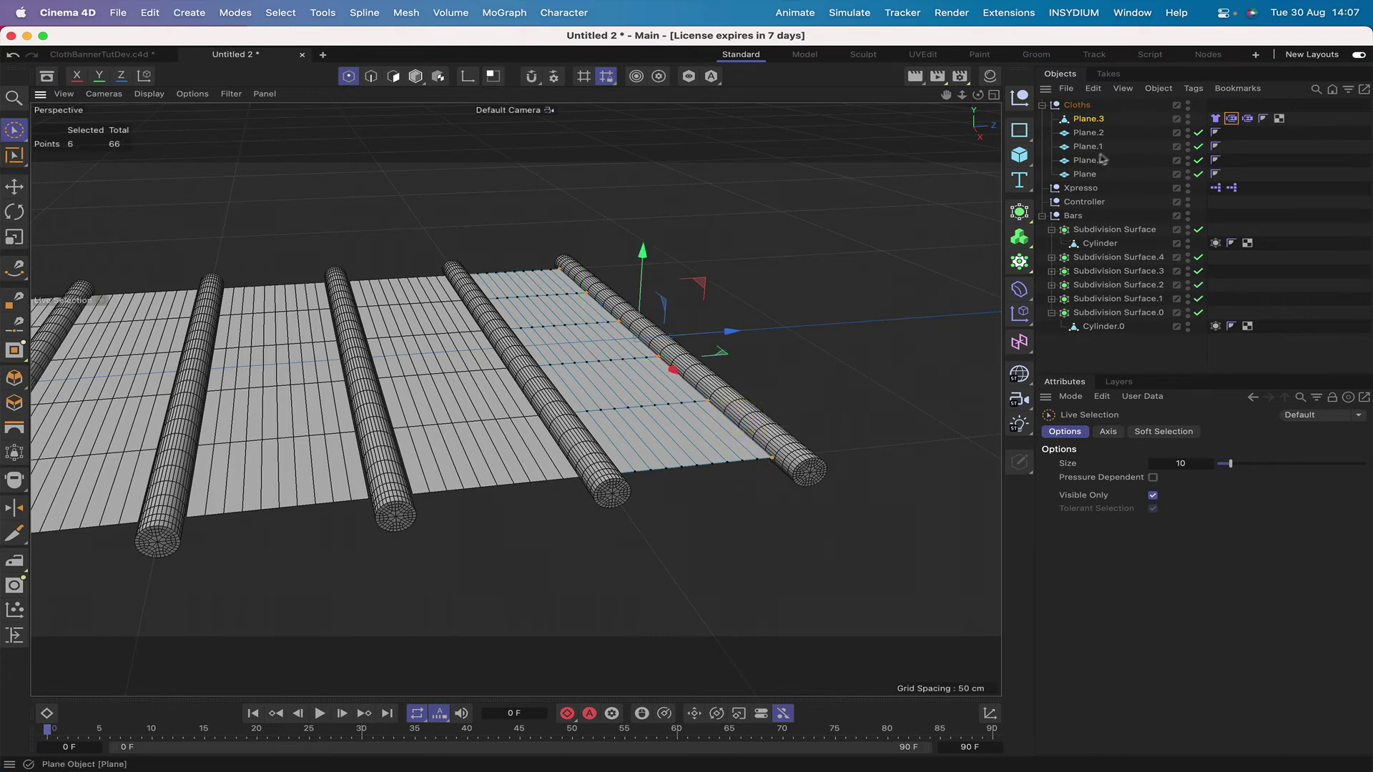
click(1232, 119)
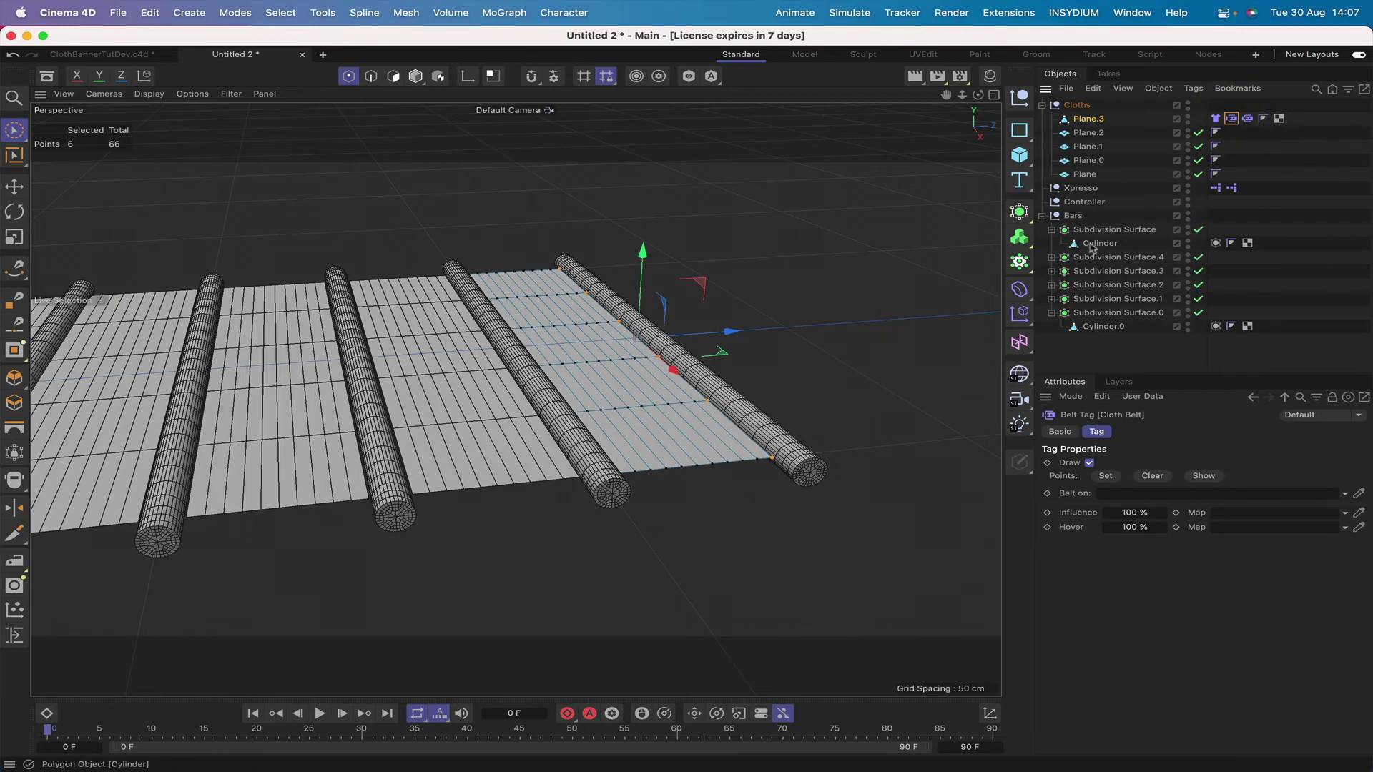
drag(1100, 246, 1155, 492)
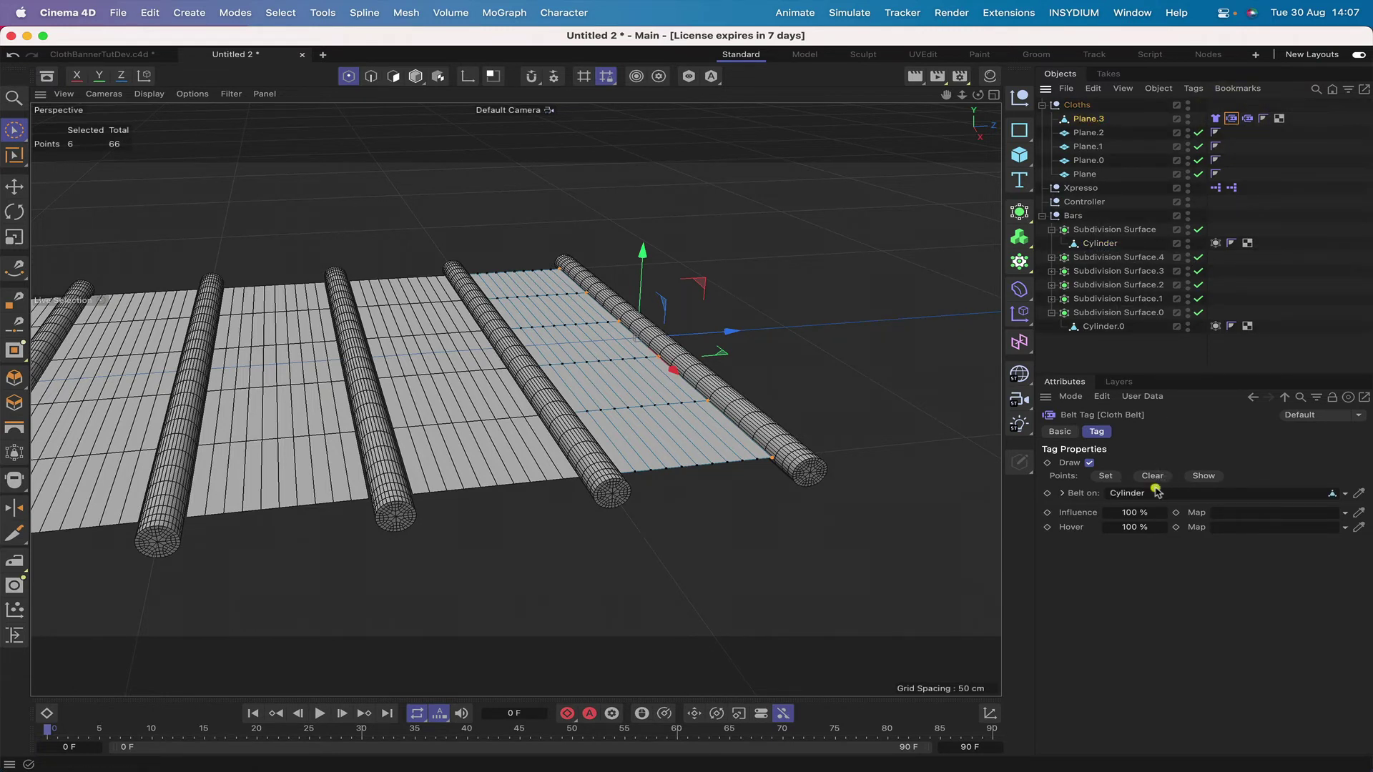
click(1107, 476)
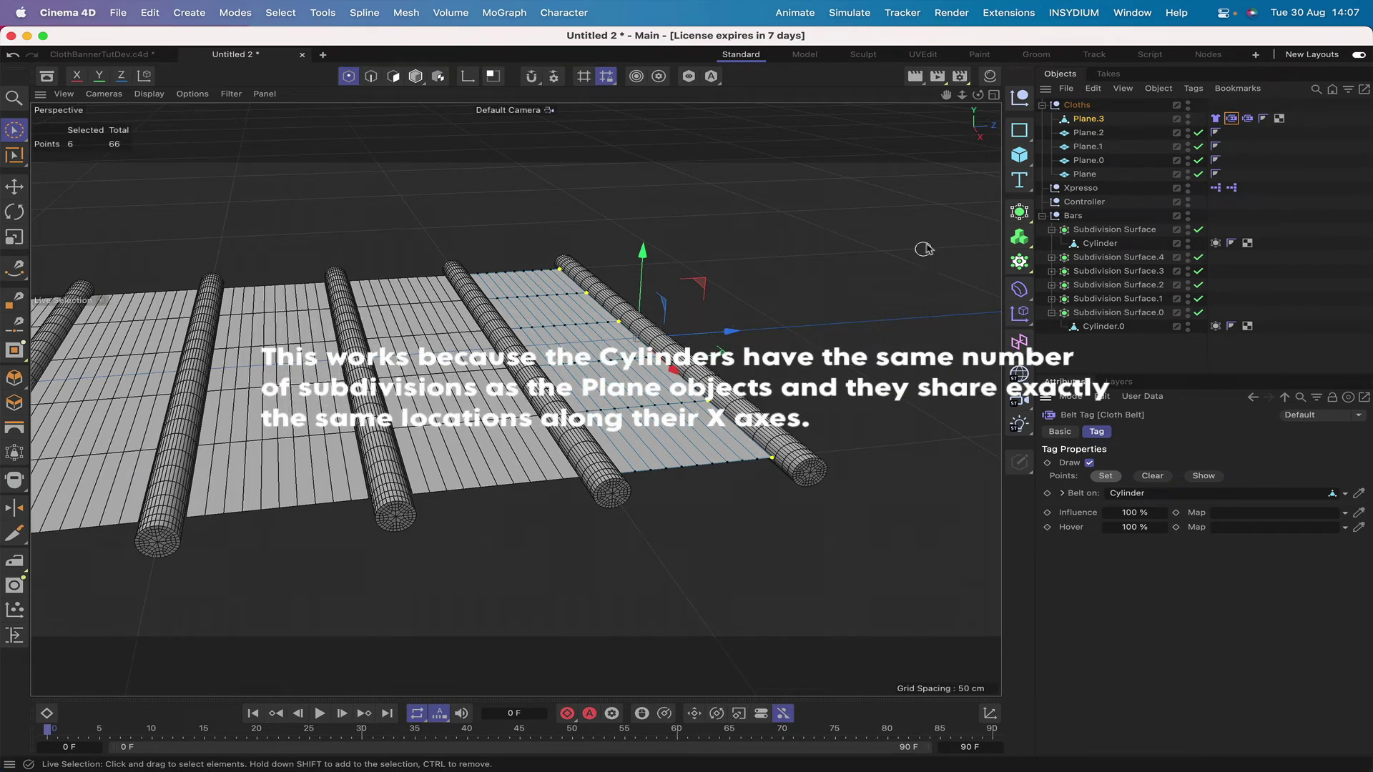
- Belt the six points along Plane.3's inner edge to Cylinder.0 using the second Cloth Belt tag
drag(978, 96, 930, 101)
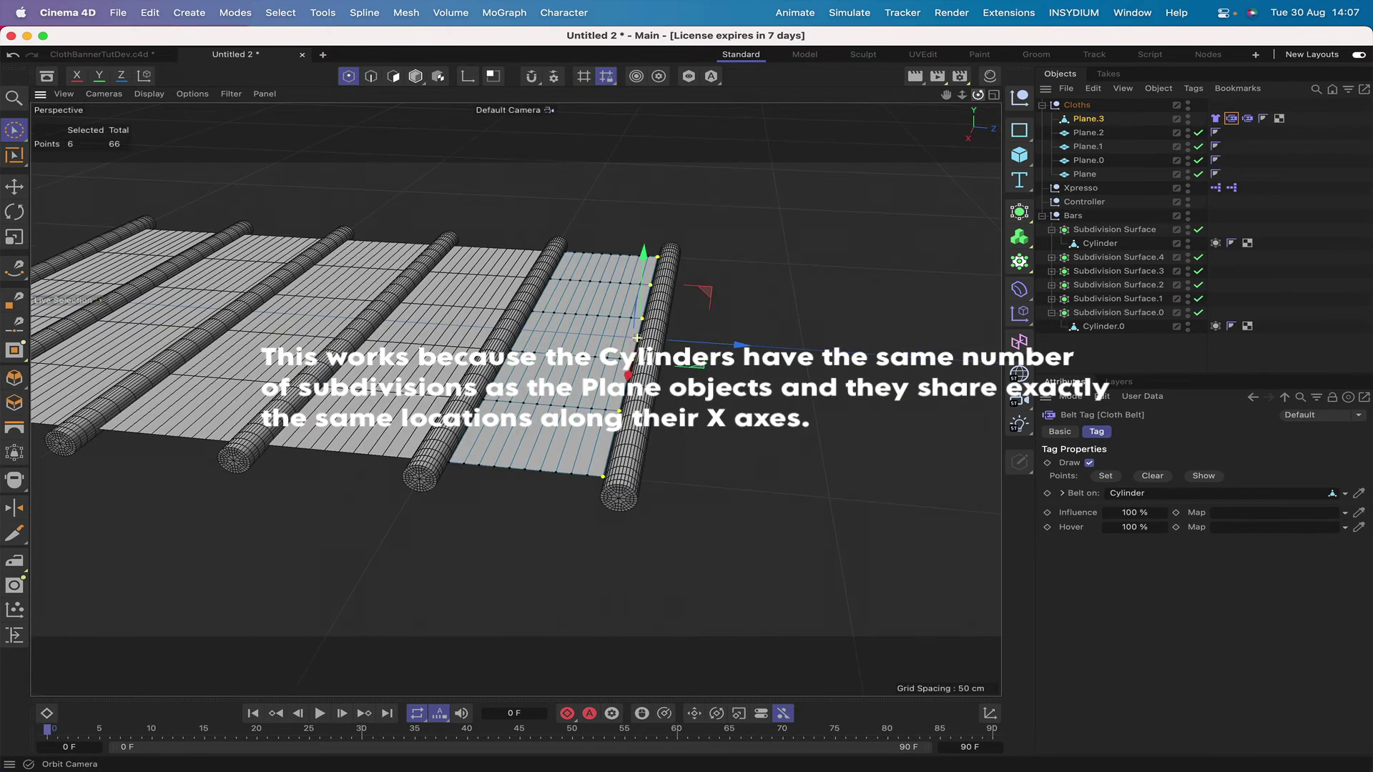
click(562, 251)
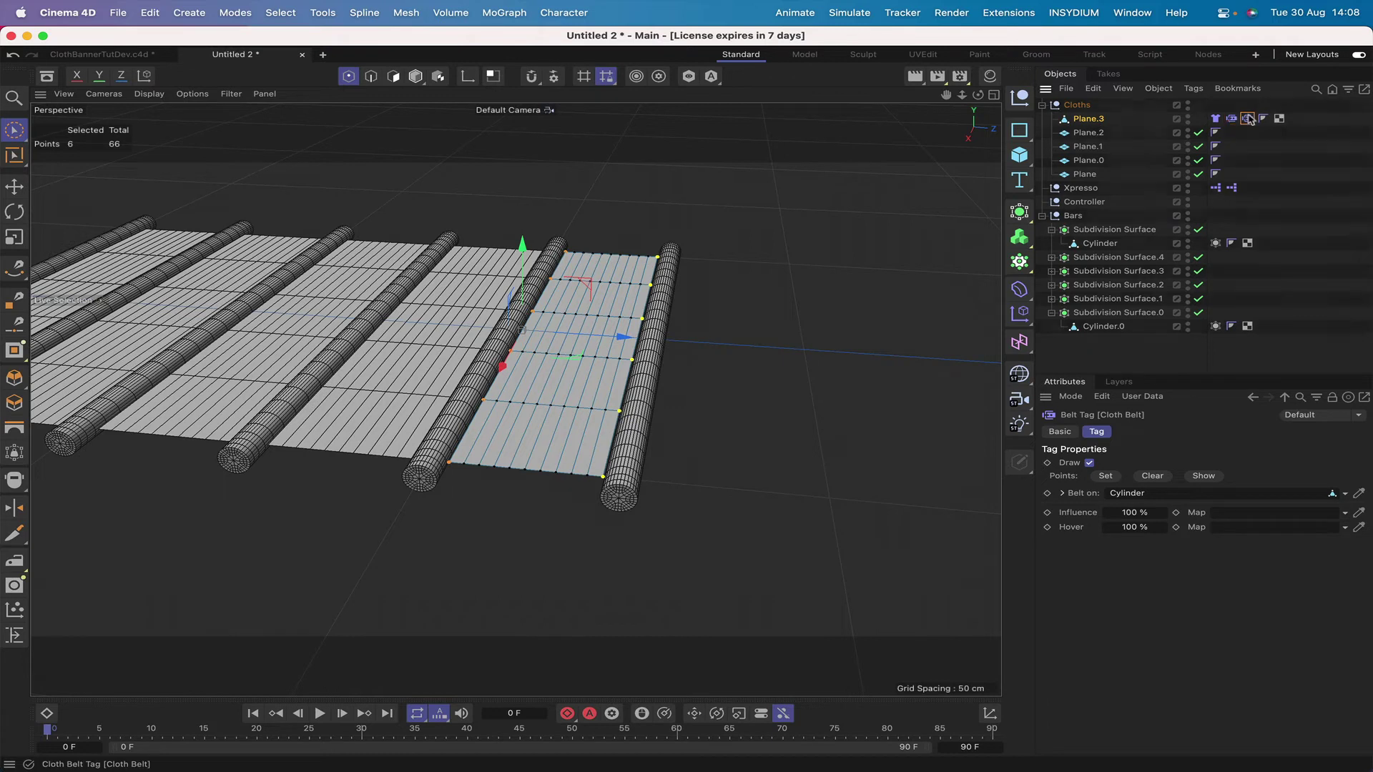
drag(1248, 118, 1140, 493)
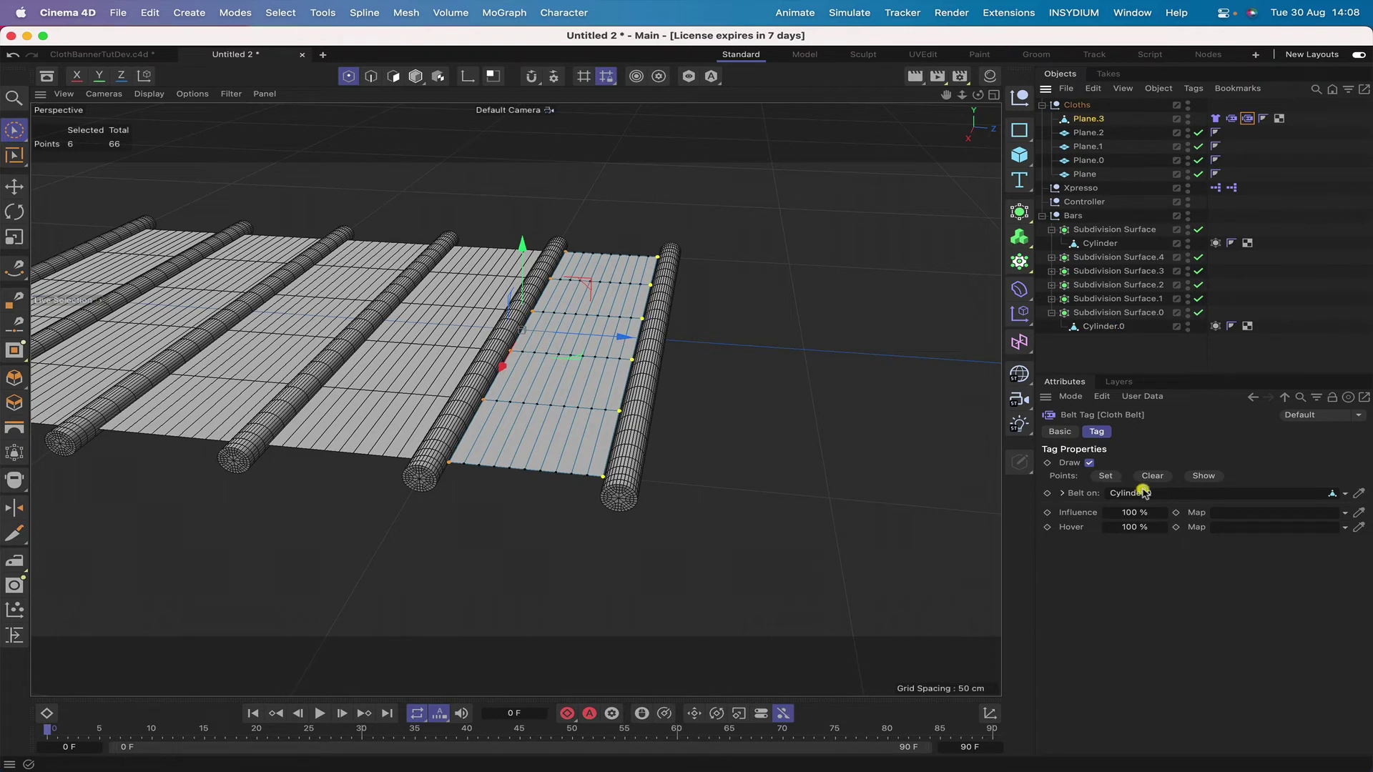
click(1105, 476)
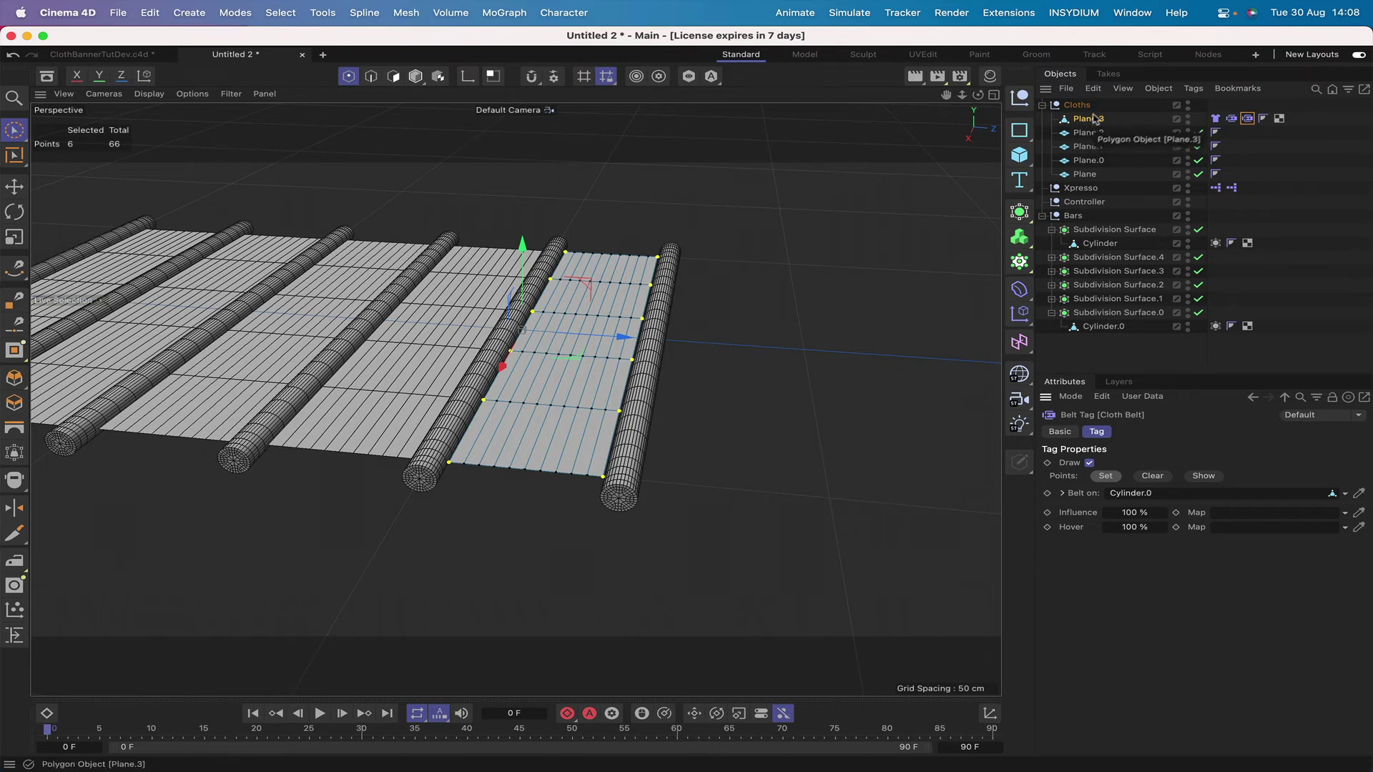
- Add a Cloth Surface as parent of Plane.3 with Subdivisions 2 and Thickness 0.3 cm
click(1020, 213)
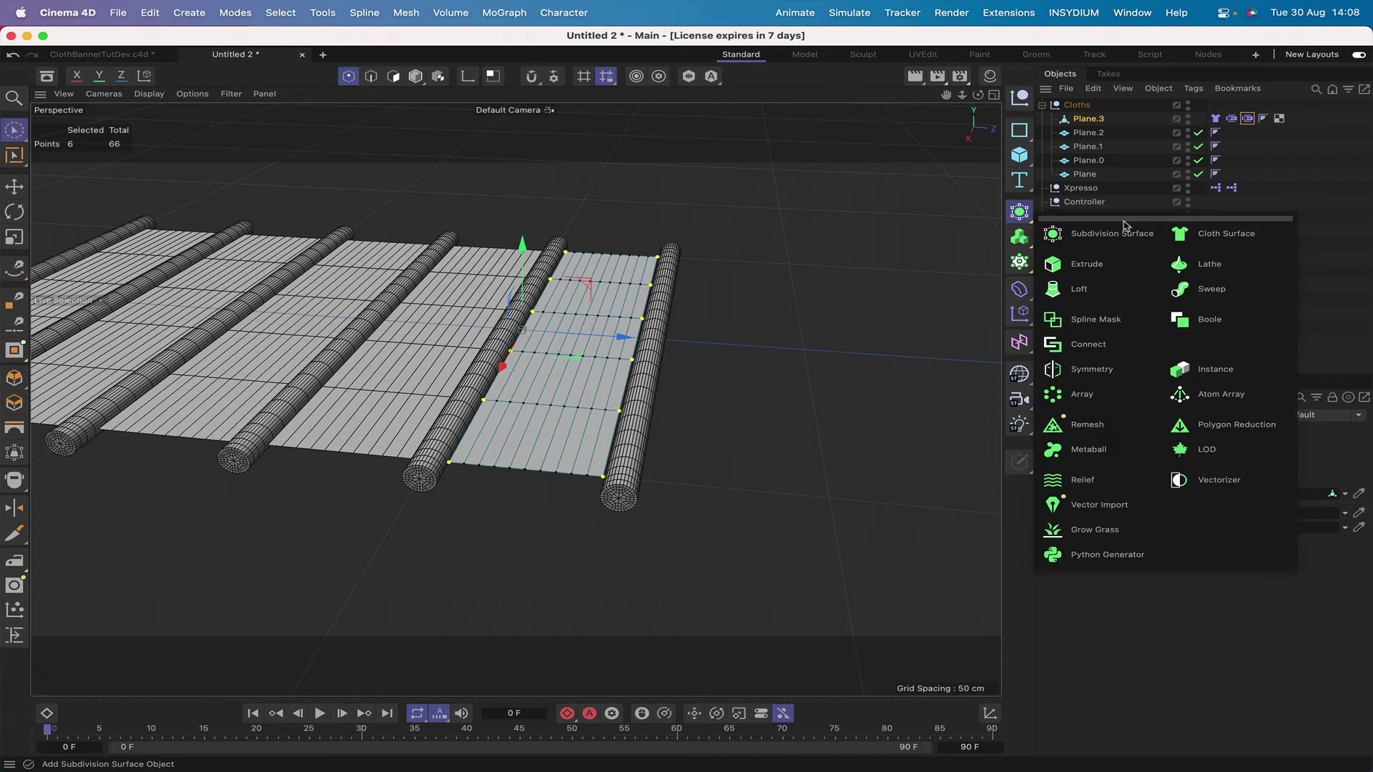
click(1202, 239)
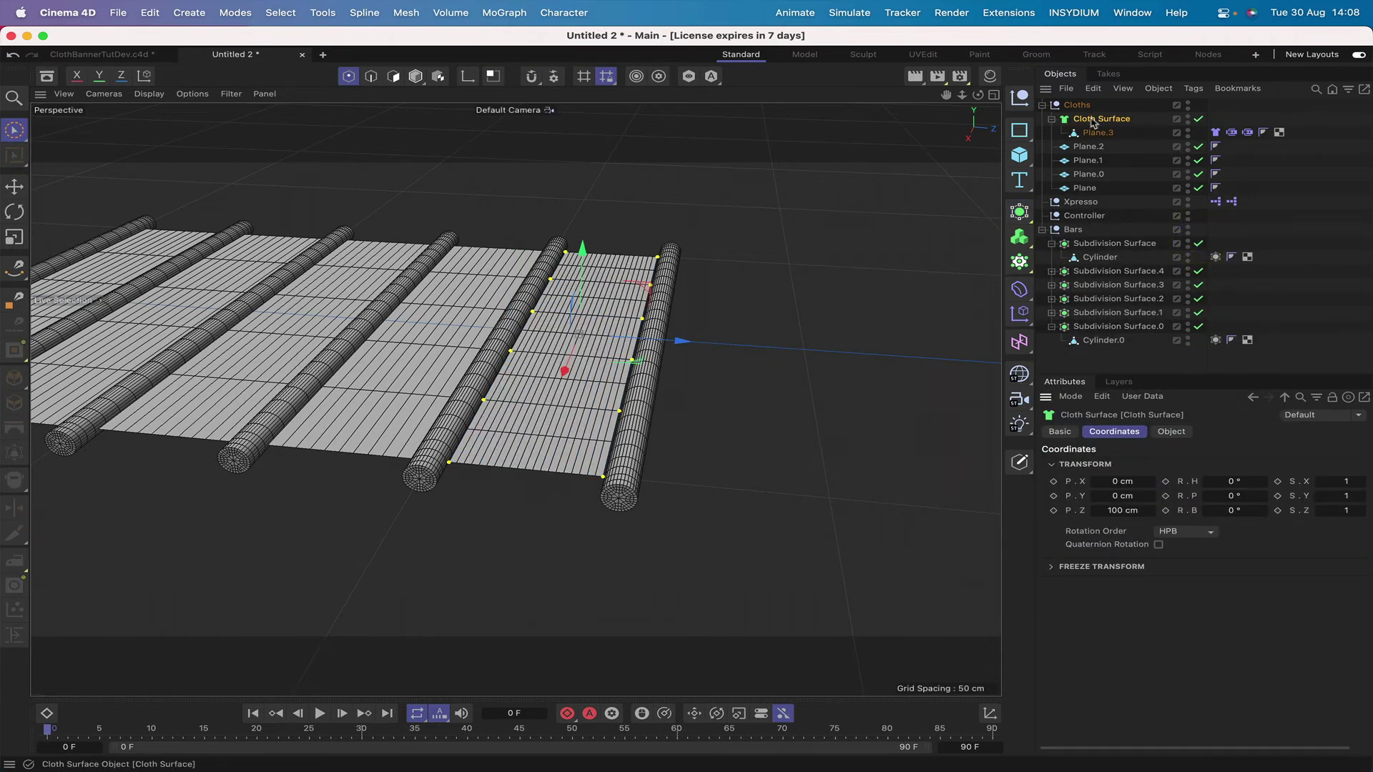
click(1172, 432)
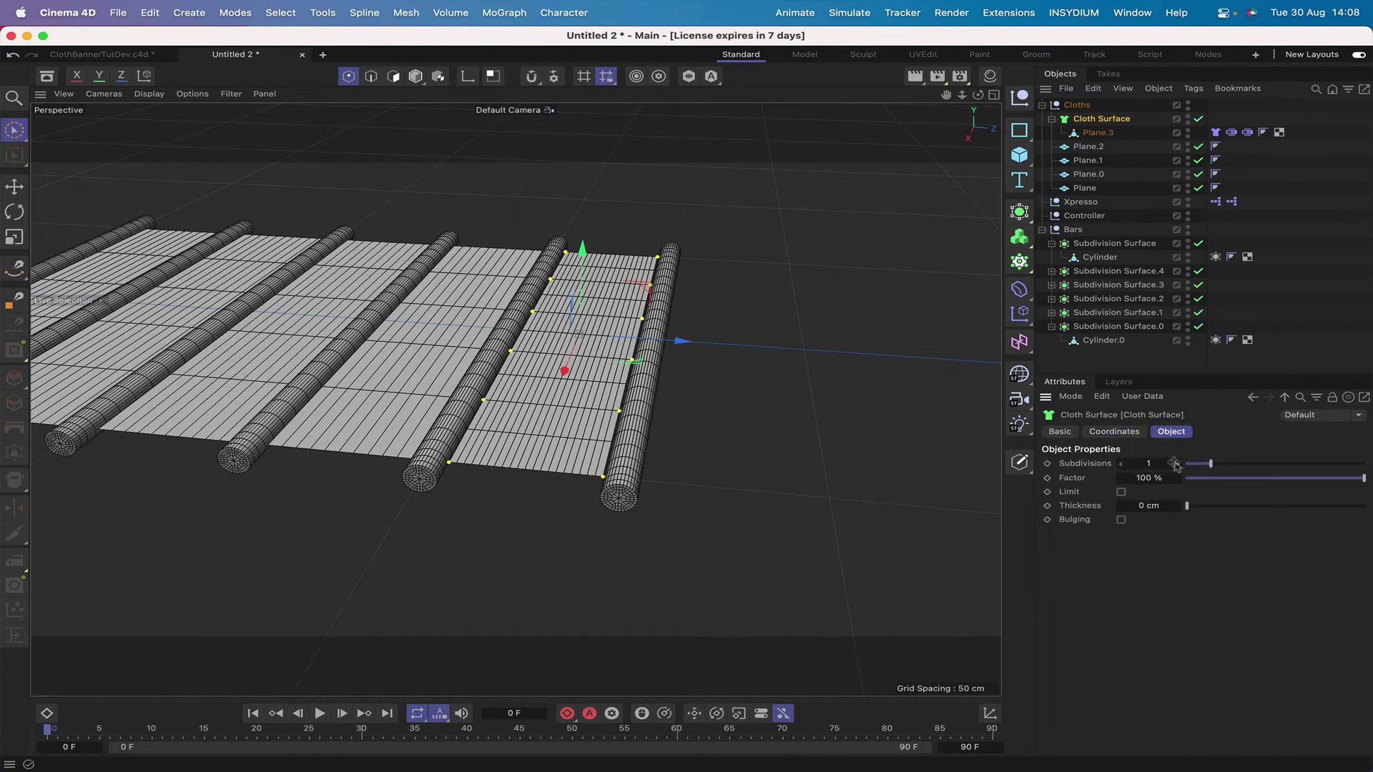
click(1180, 465)
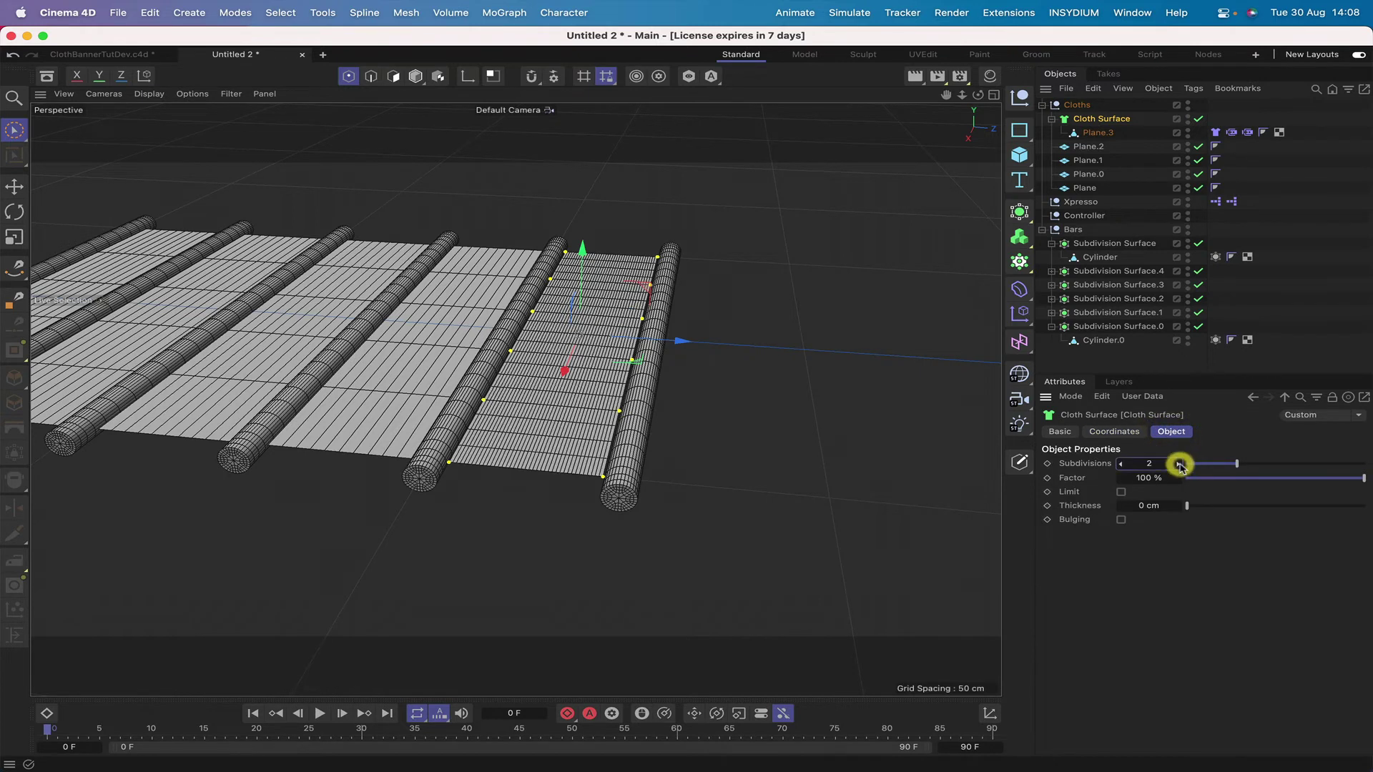
click(1142, 507)
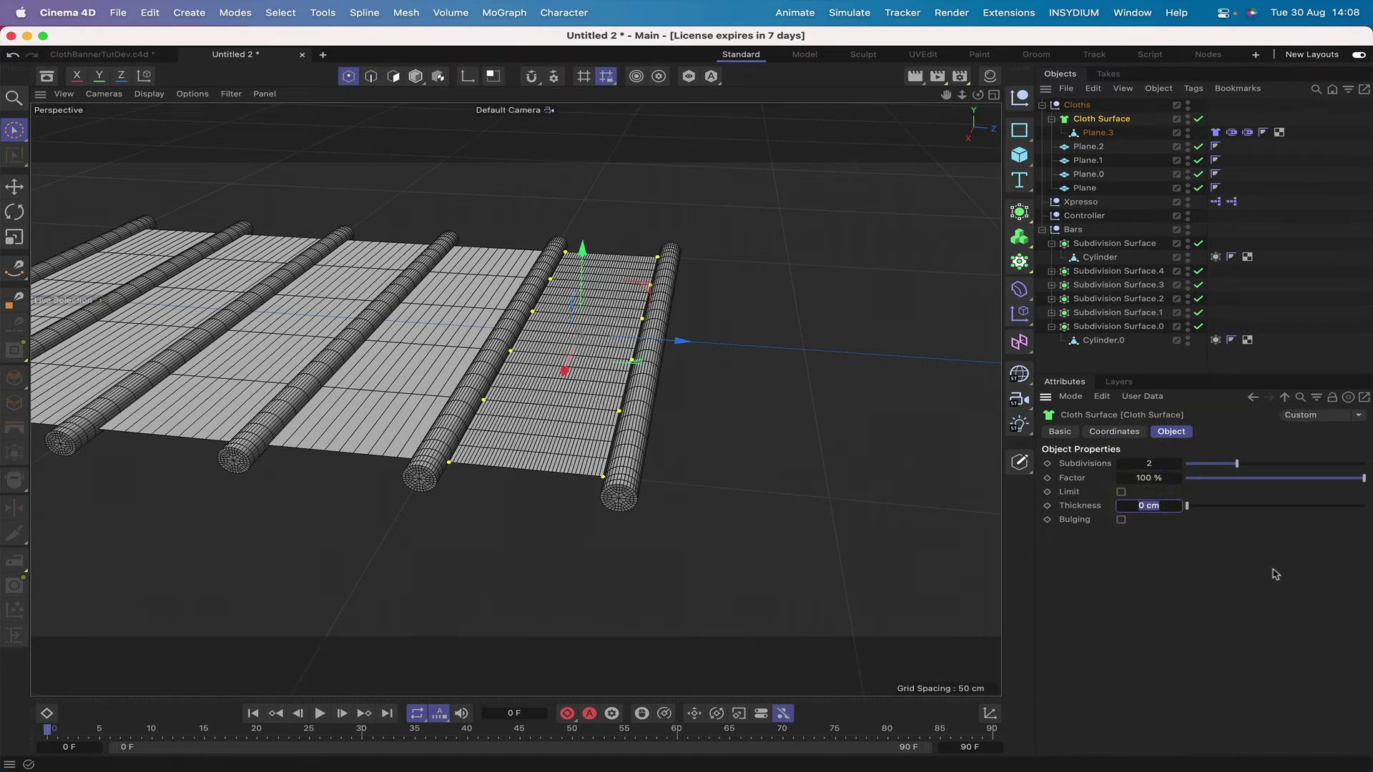
text(.3)
key(Return)
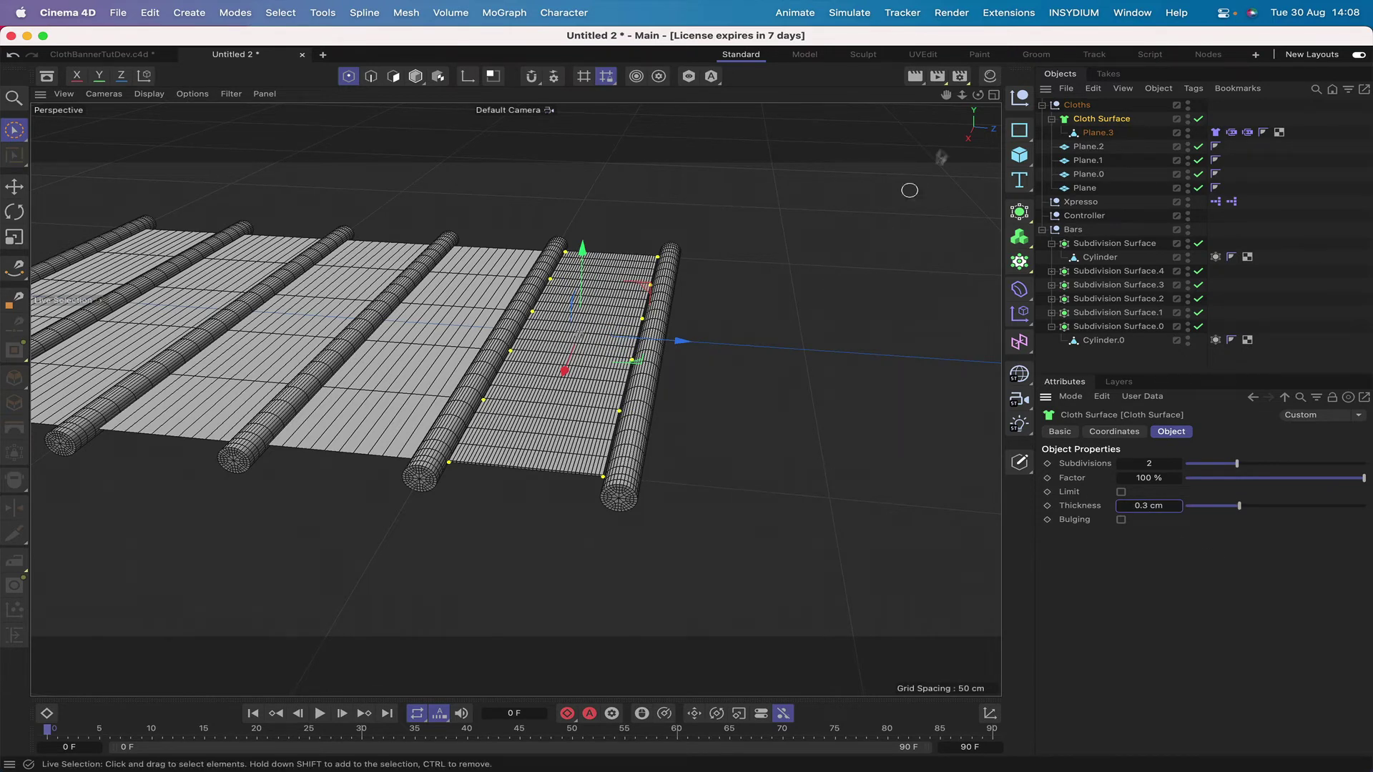
- Preview Plane.3's cloth simulation and extend the timeline's end to 500 frames
drag(978, 94, 887, 103)
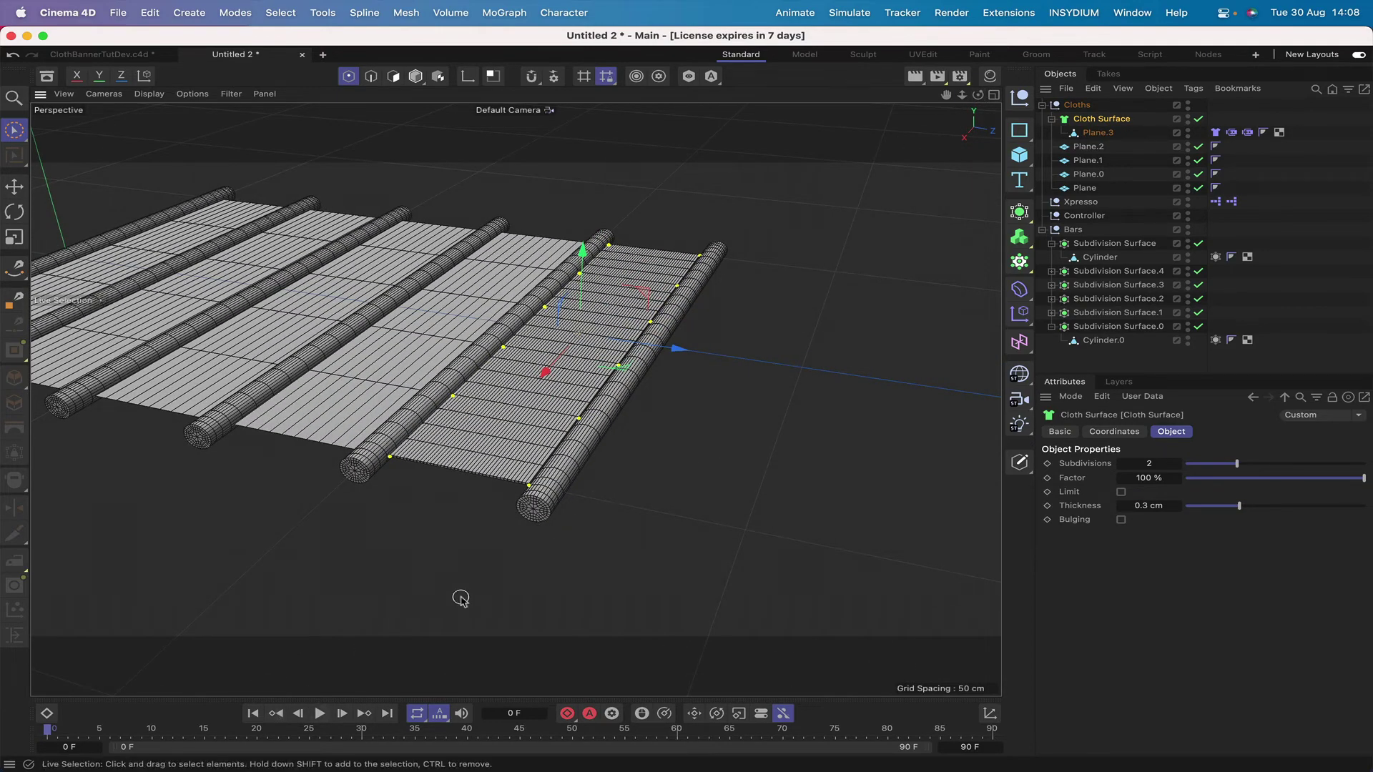
click(320, 715)
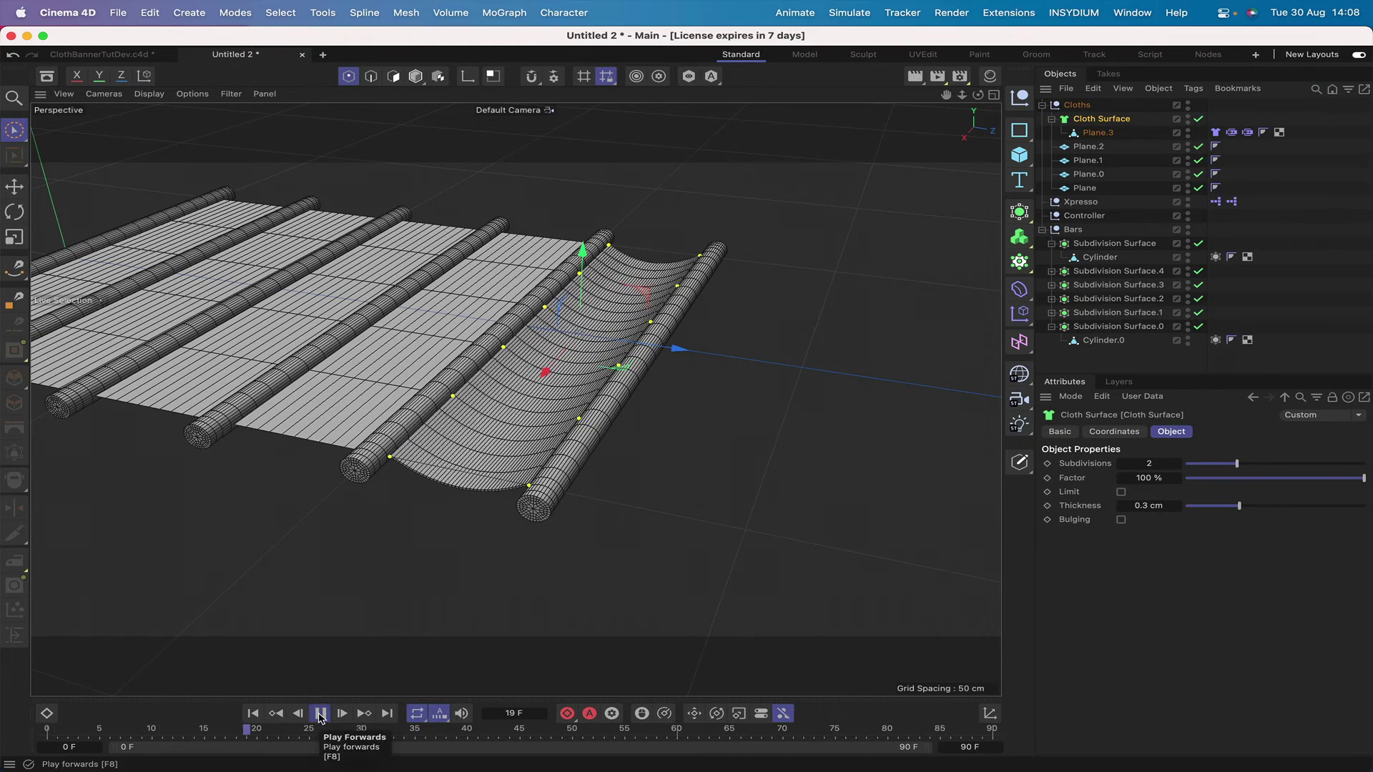
click(321, 716)
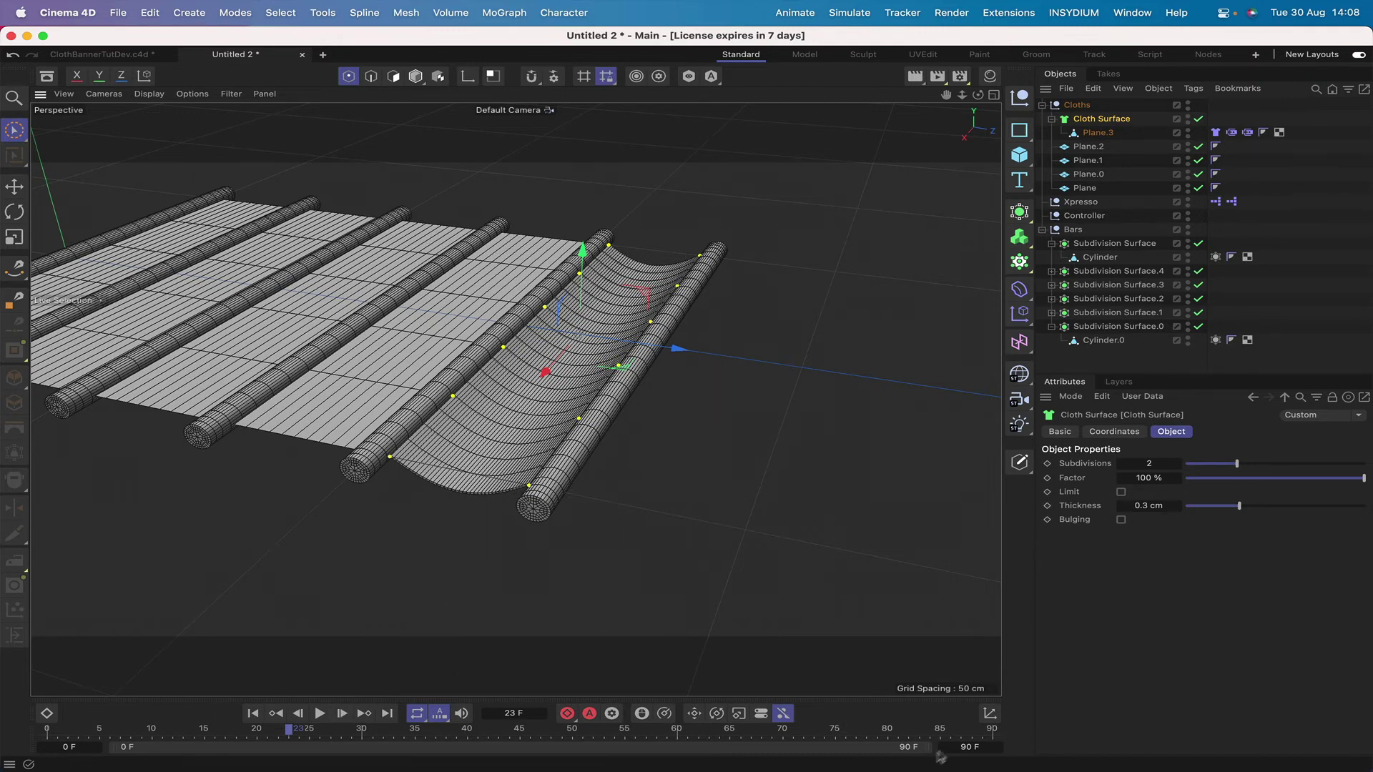
click(964, 746)
key(Return)
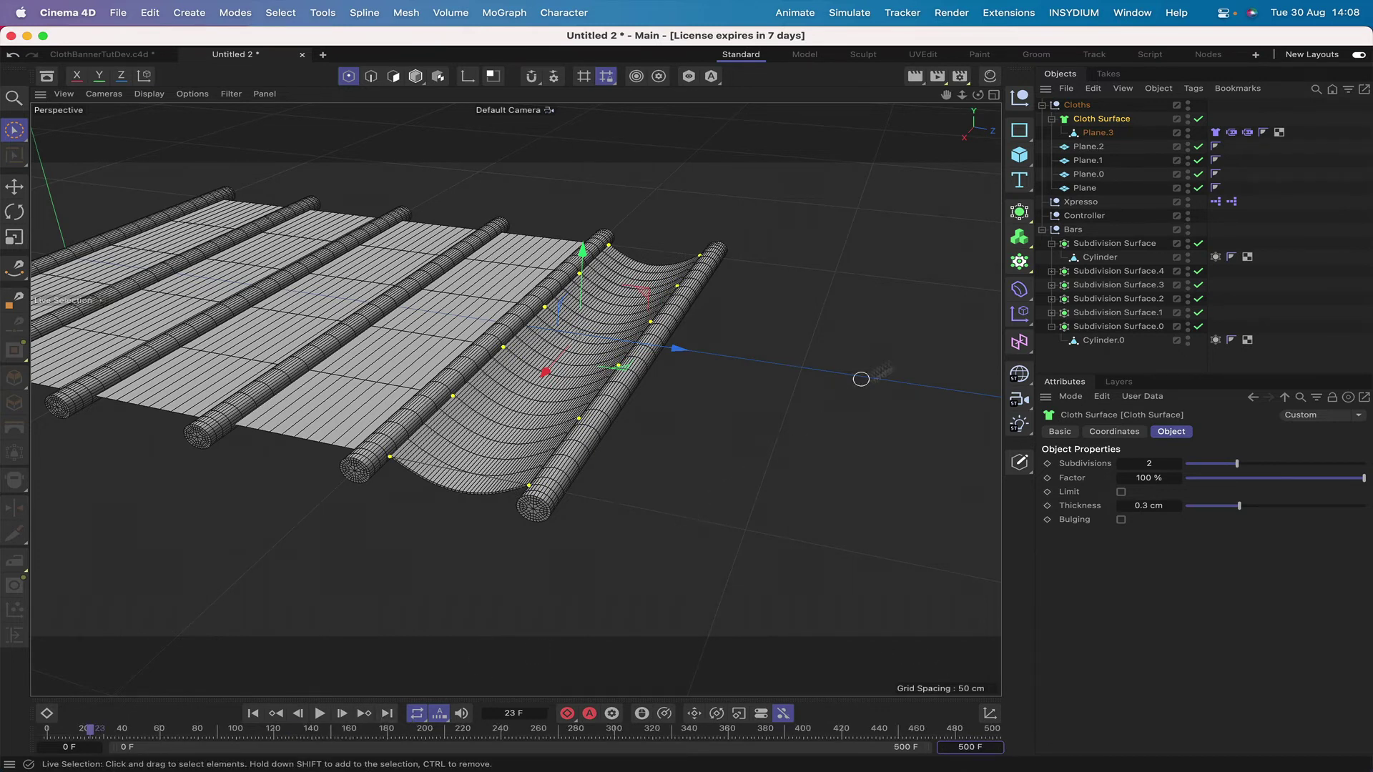
- Test the belted cloth by moving the Subdivision Surface bar along Z during playback, replay the simulation and return to frame 0
click(1092, 244)
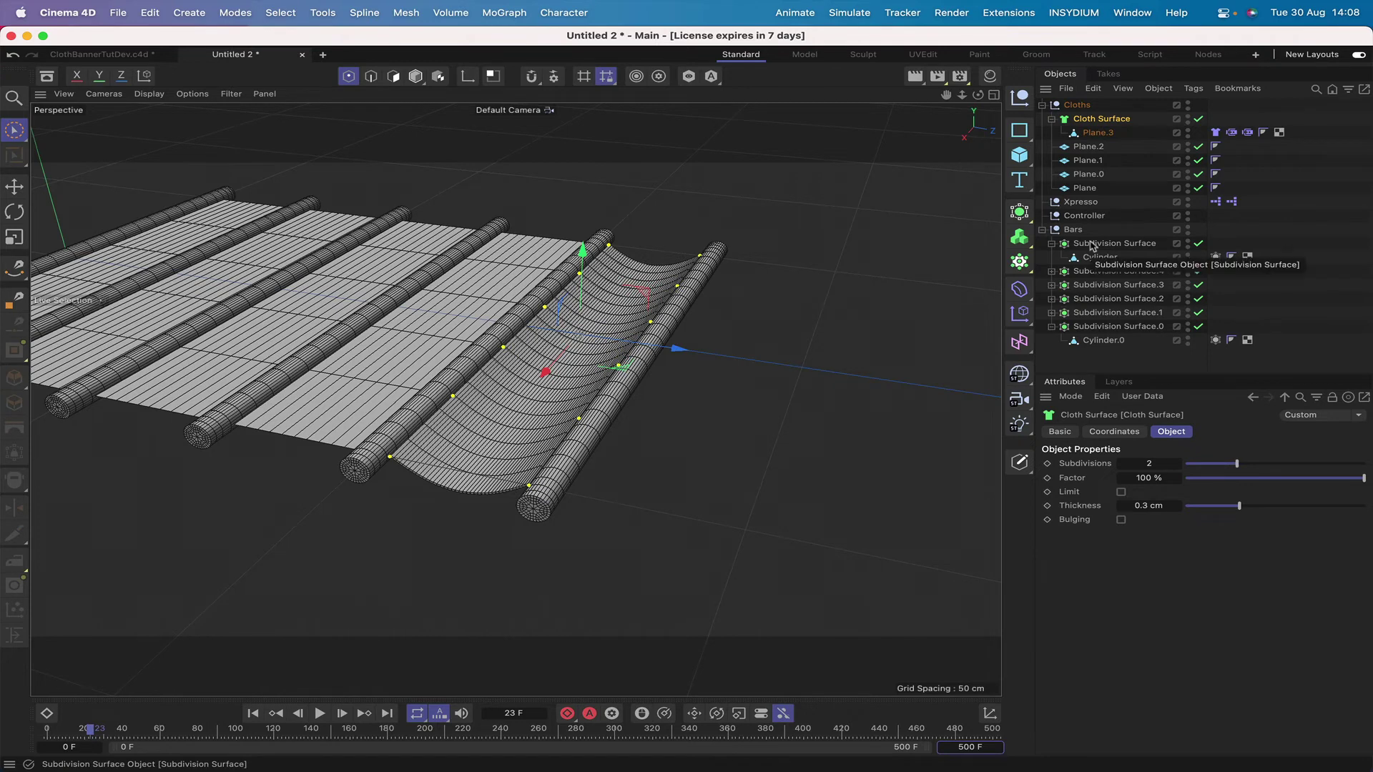
click(317, 719)
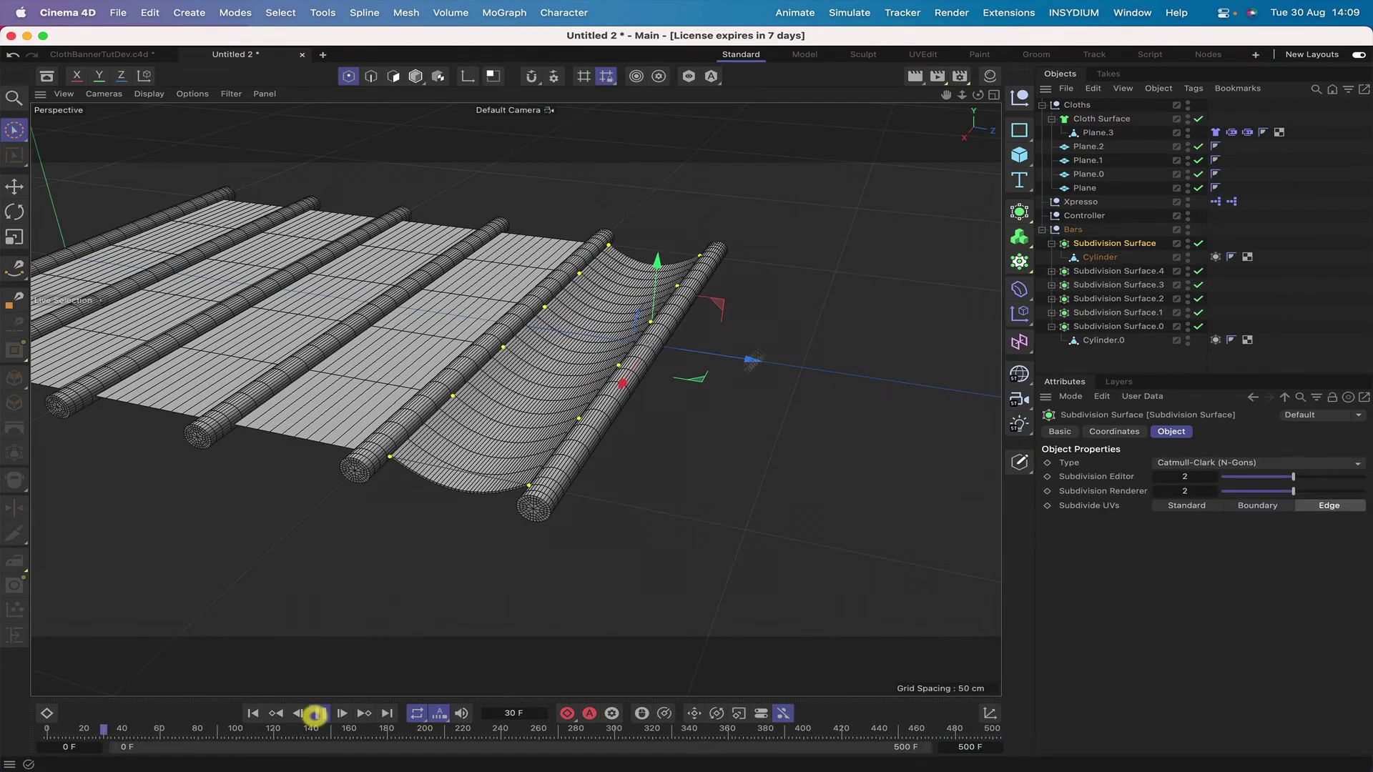
drag(747, 360, 943, 409)
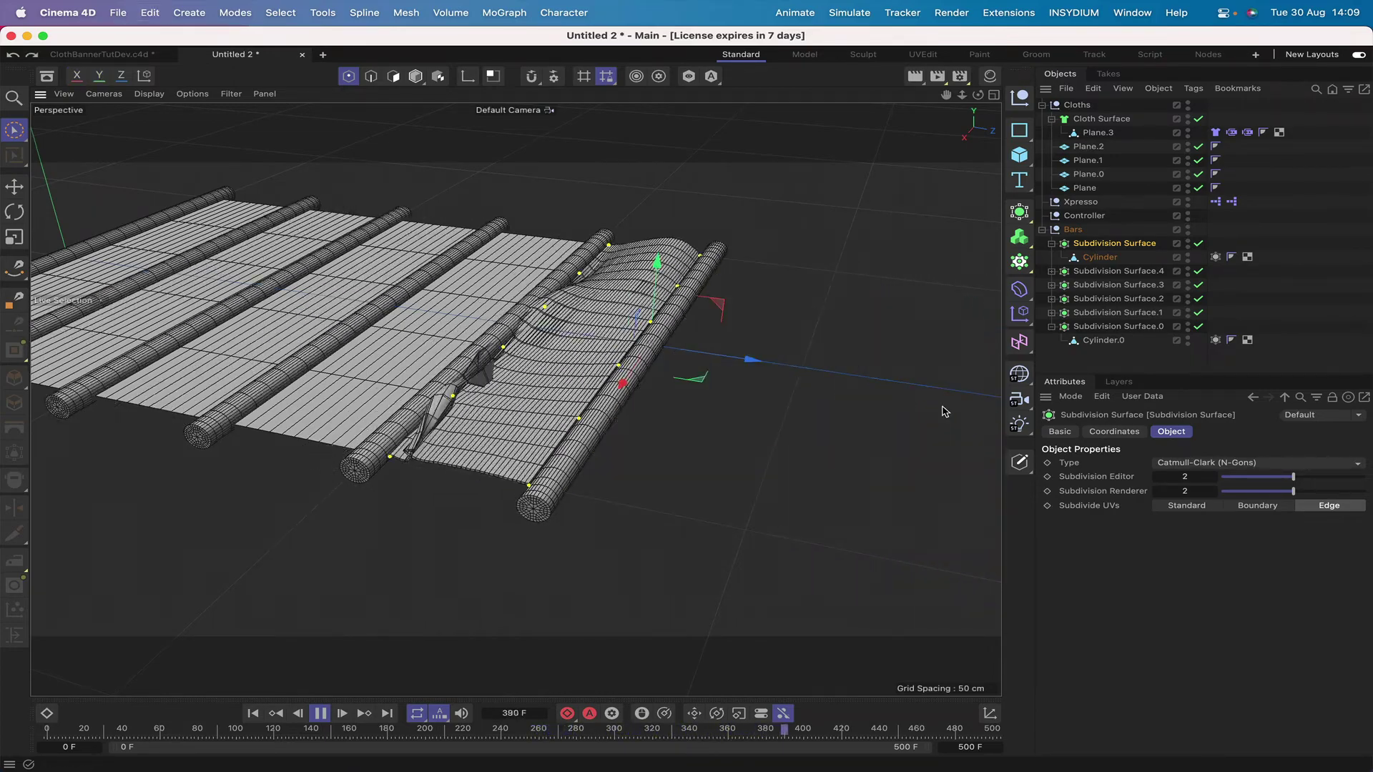
click(320, 713)
click(253, 713)
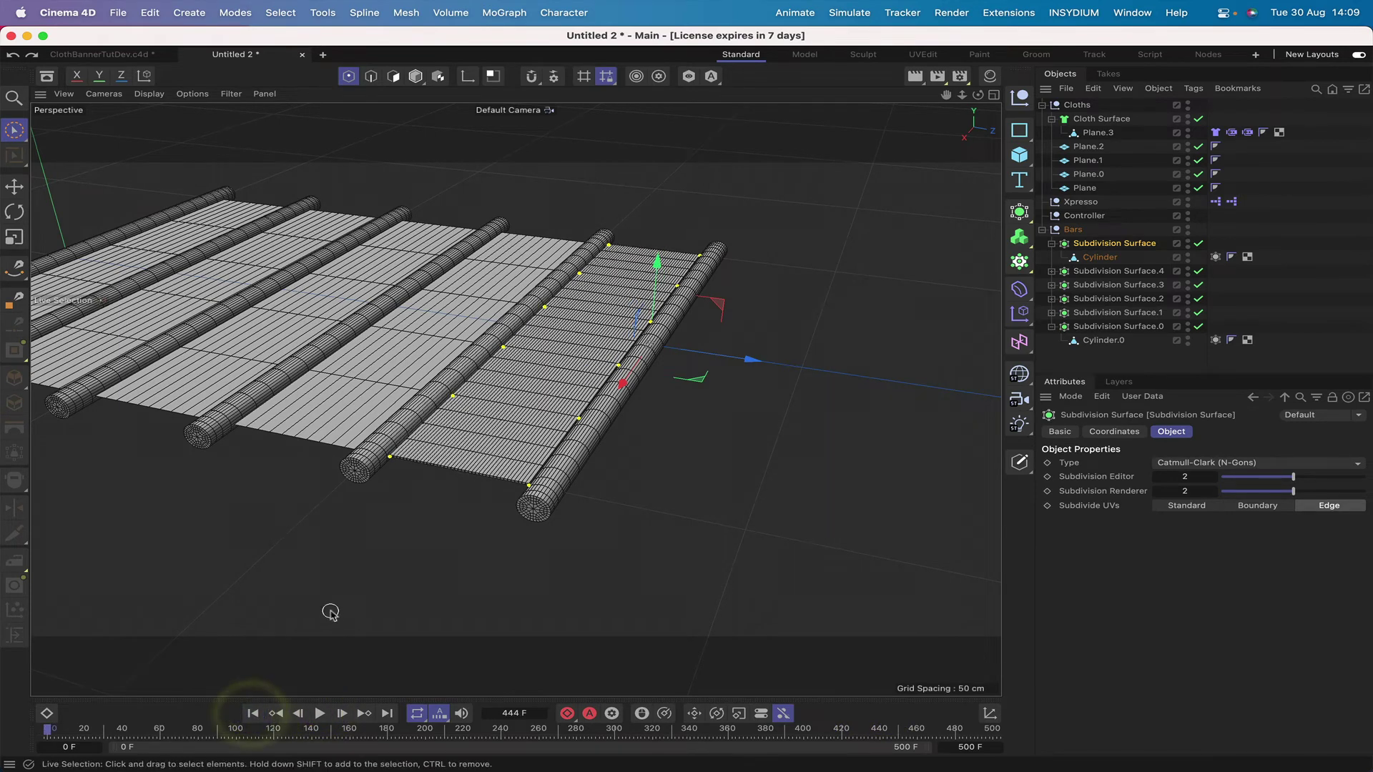
click(322, 713)
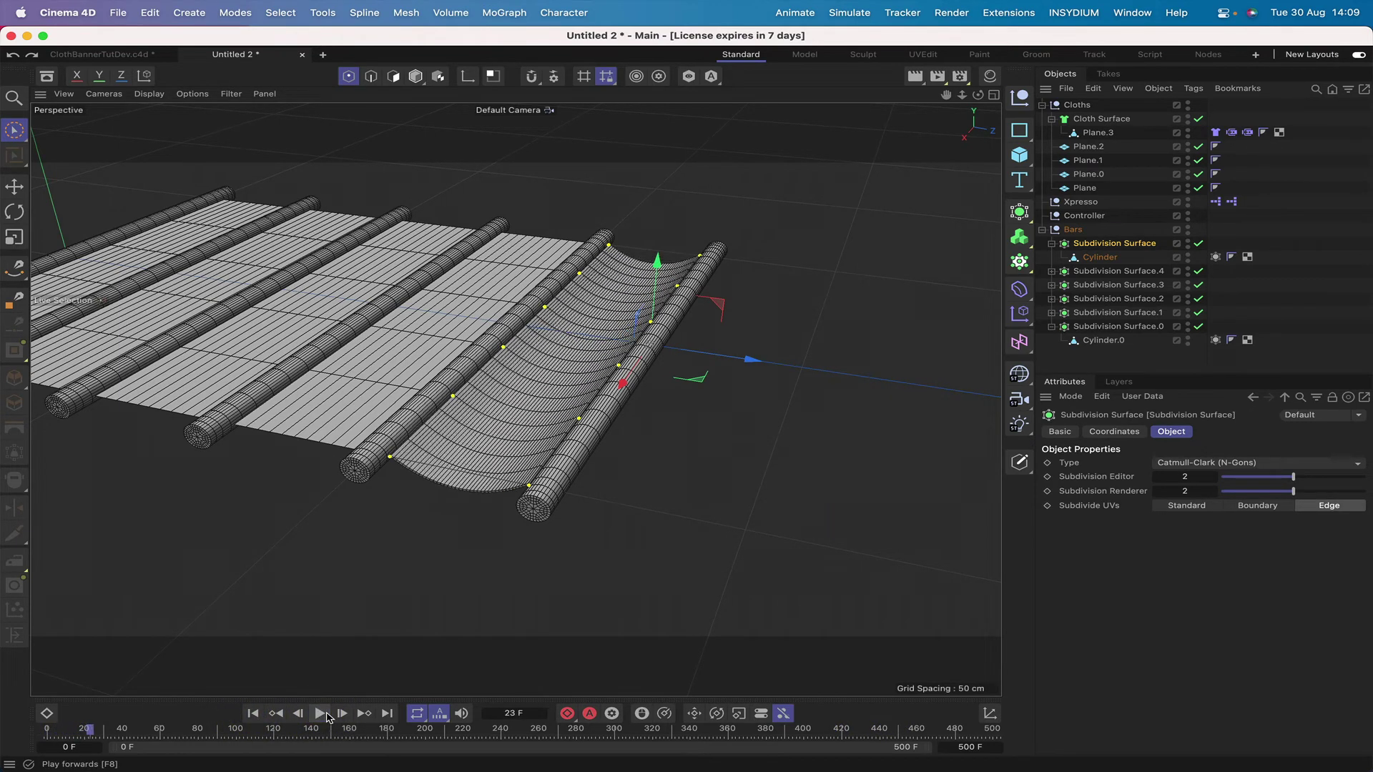
click(321, 714)
click(250, 714)
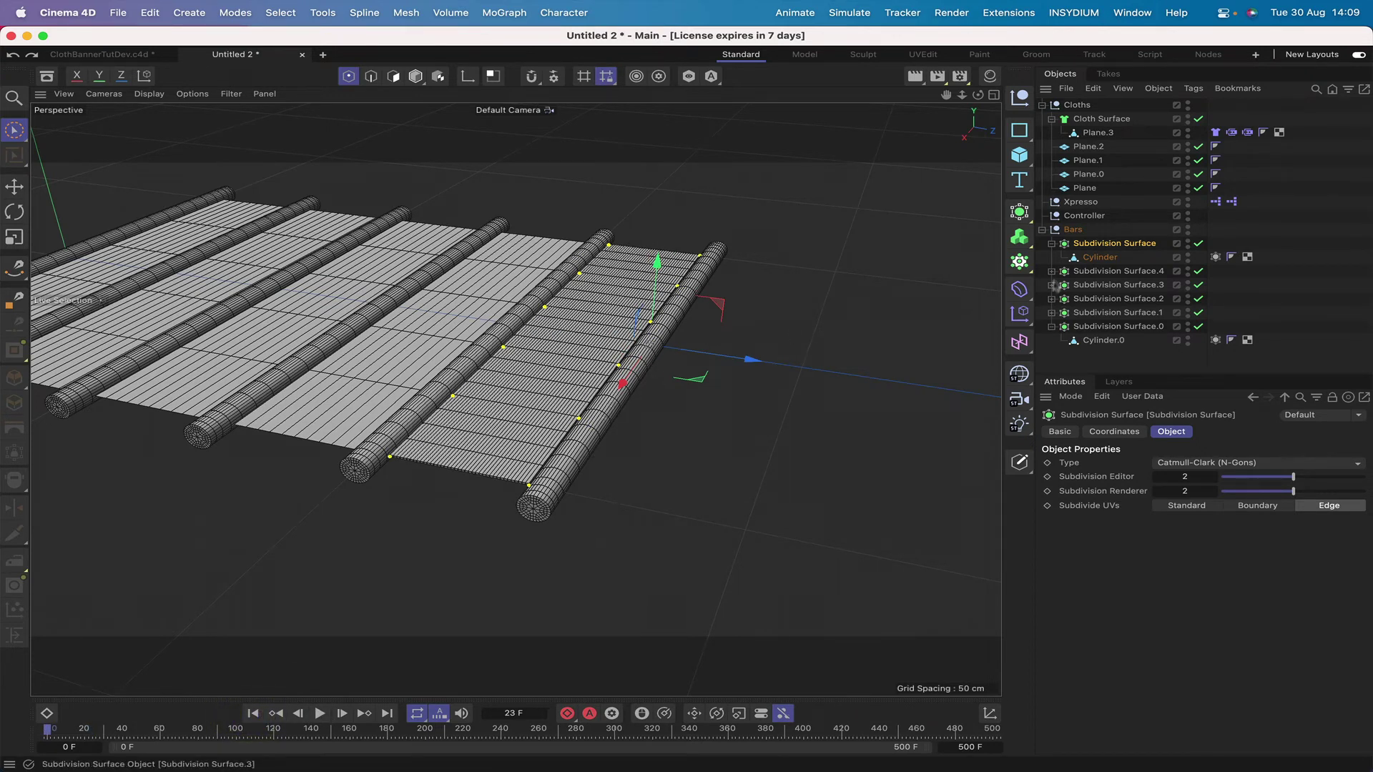
- Review the tag properties and Dresser settings of Plane.3's Cloth tag
click(1215, 133)
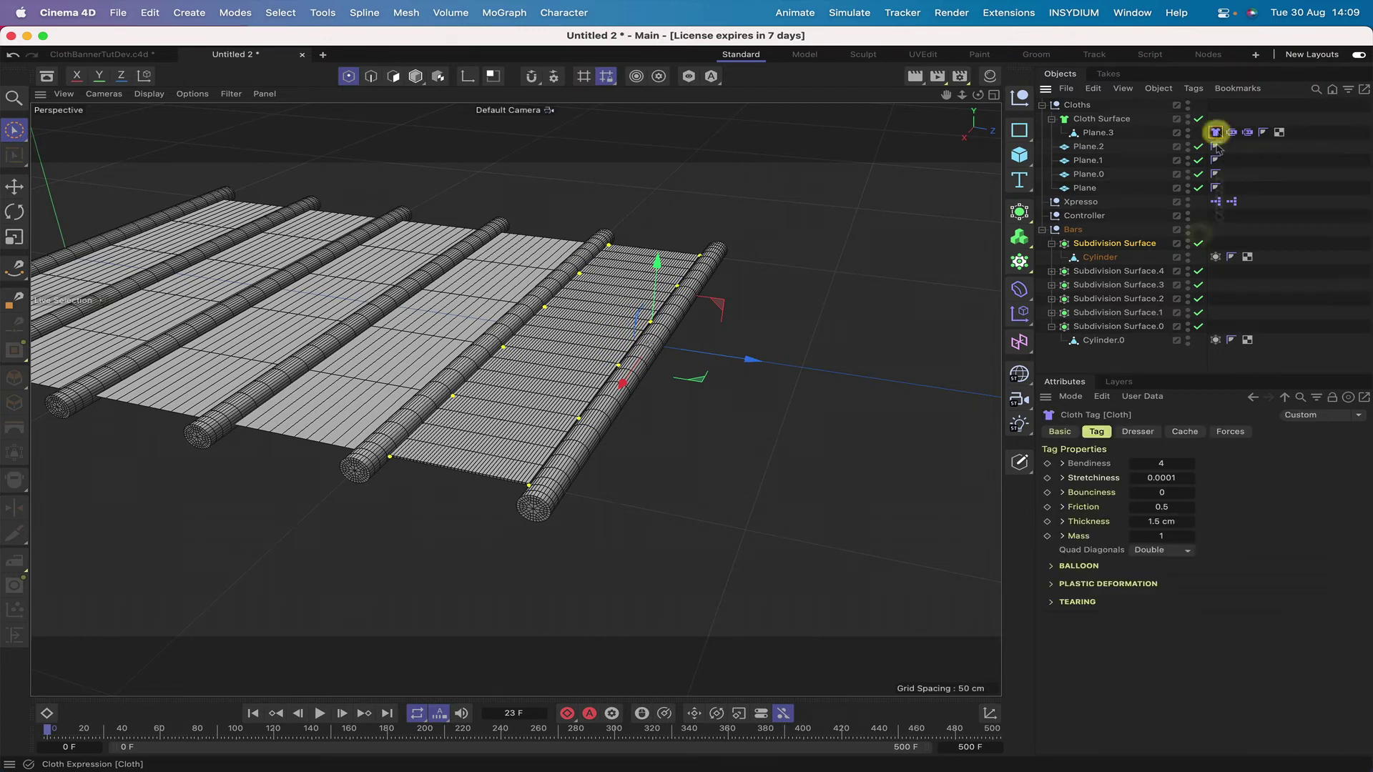
click(1137, 431)
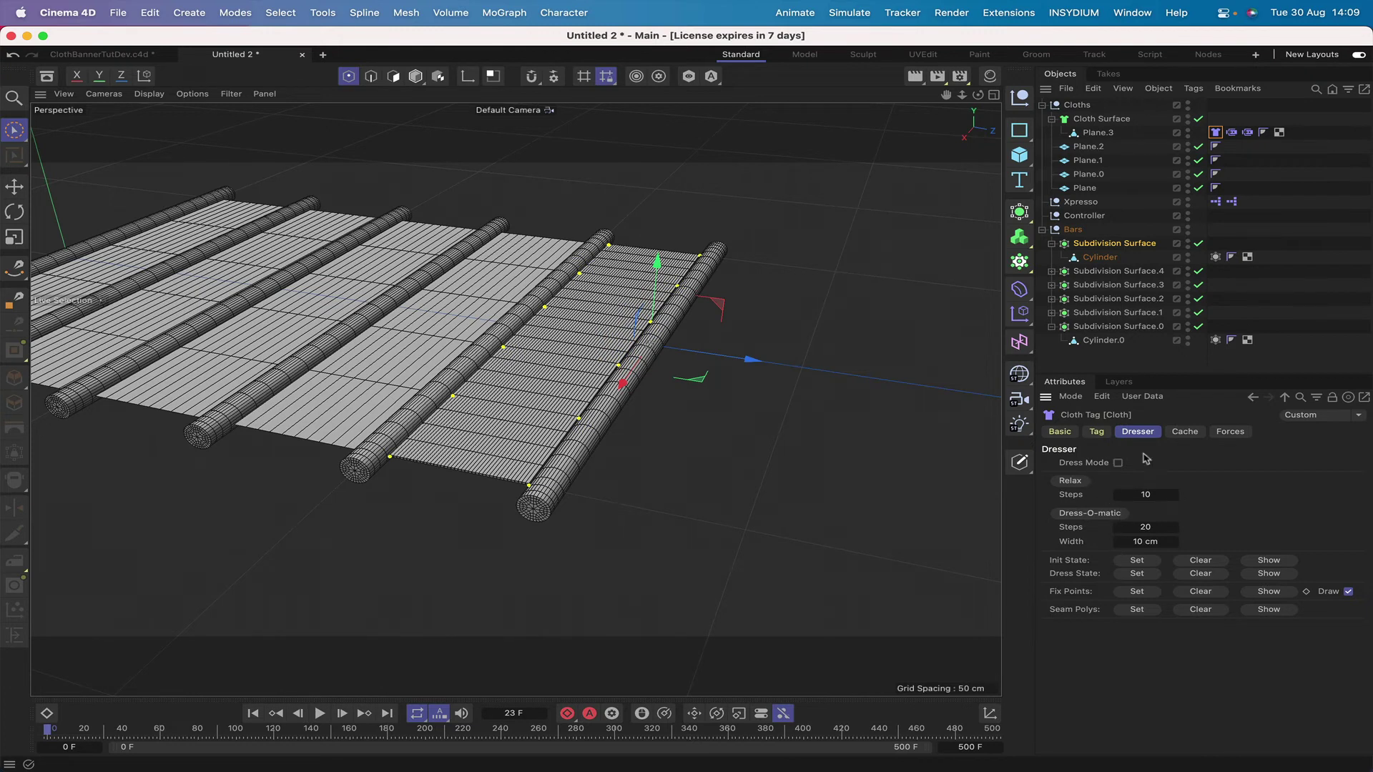
click(1096, 431)
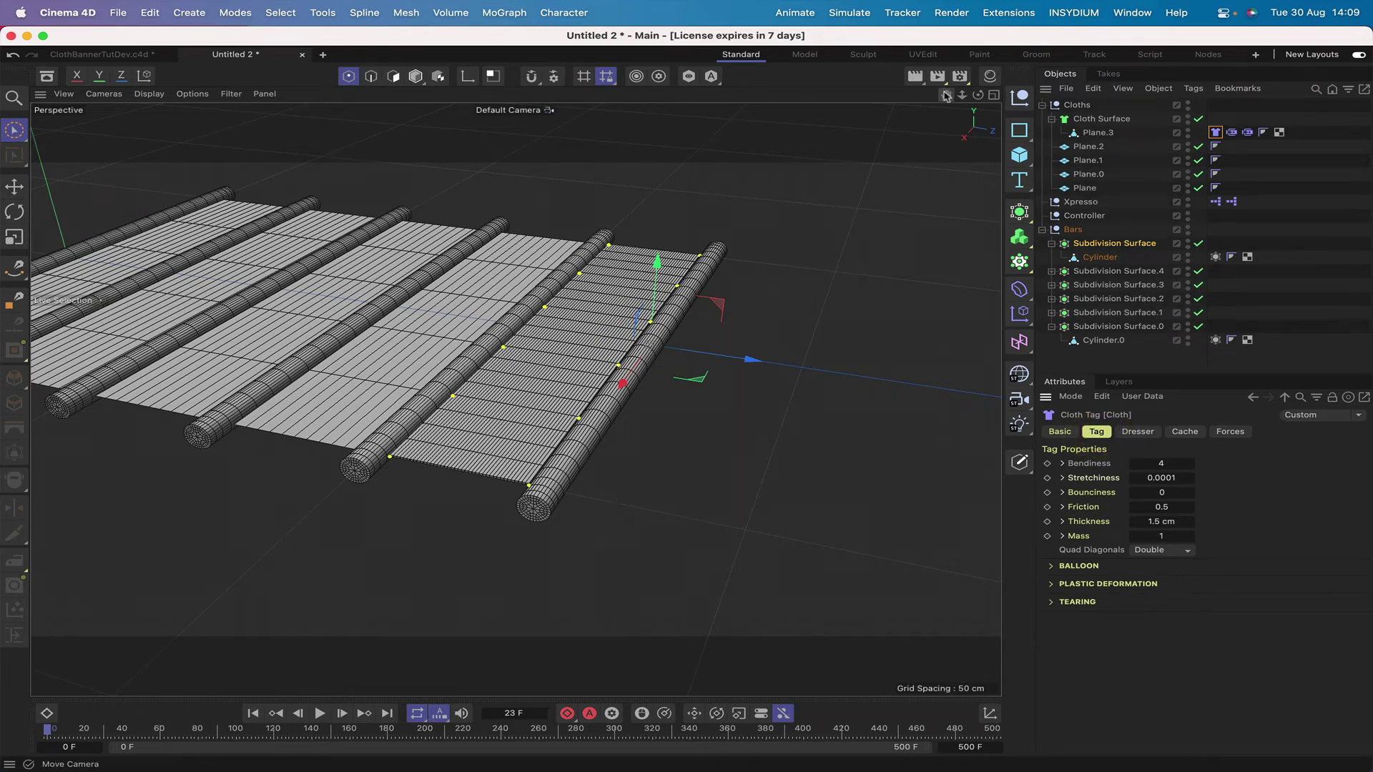
- Make Plane.2 editable and add a Cloth simulation tag with Bendiness 4 and Quad Diagonals set to Double
drag(946, 96, 1051, 92)
drag(515, 400, 686, 398)
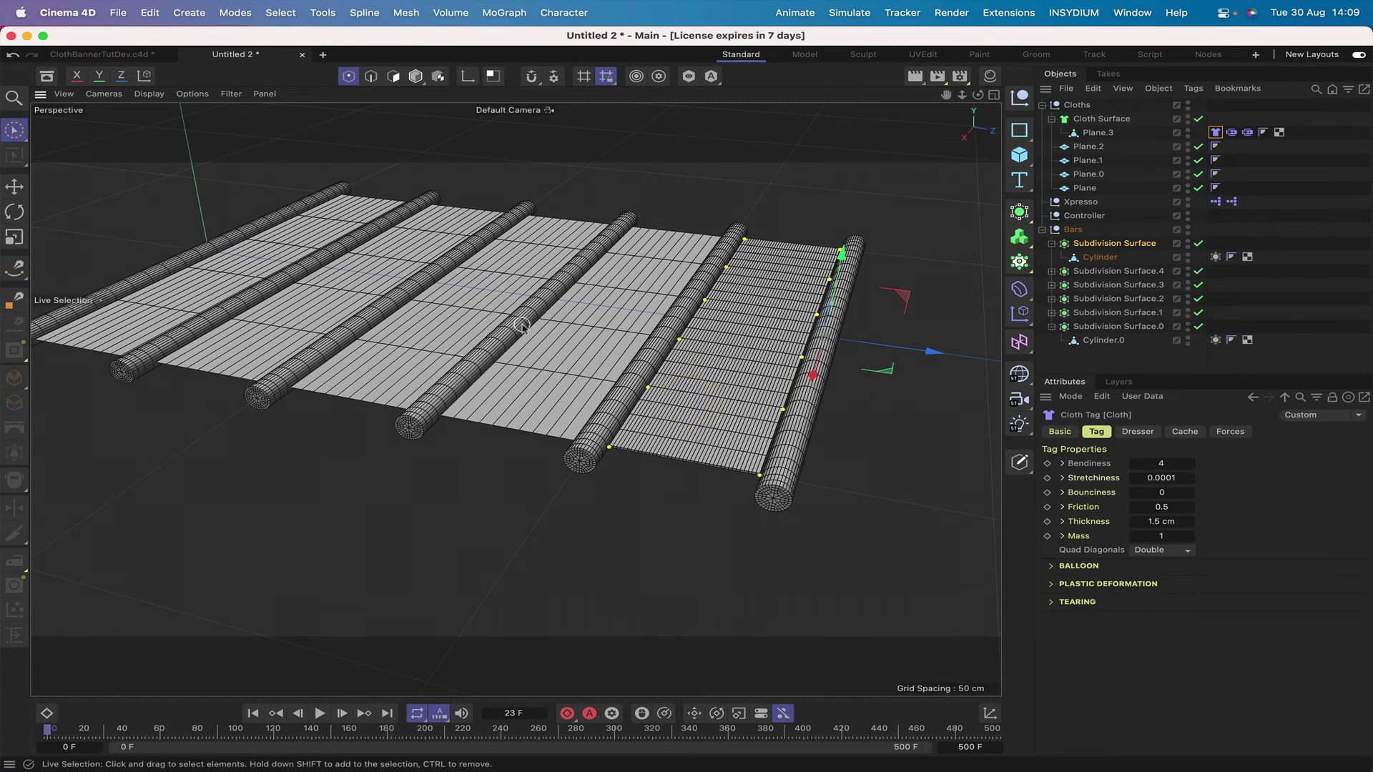
click(1083, 147)
key(c)
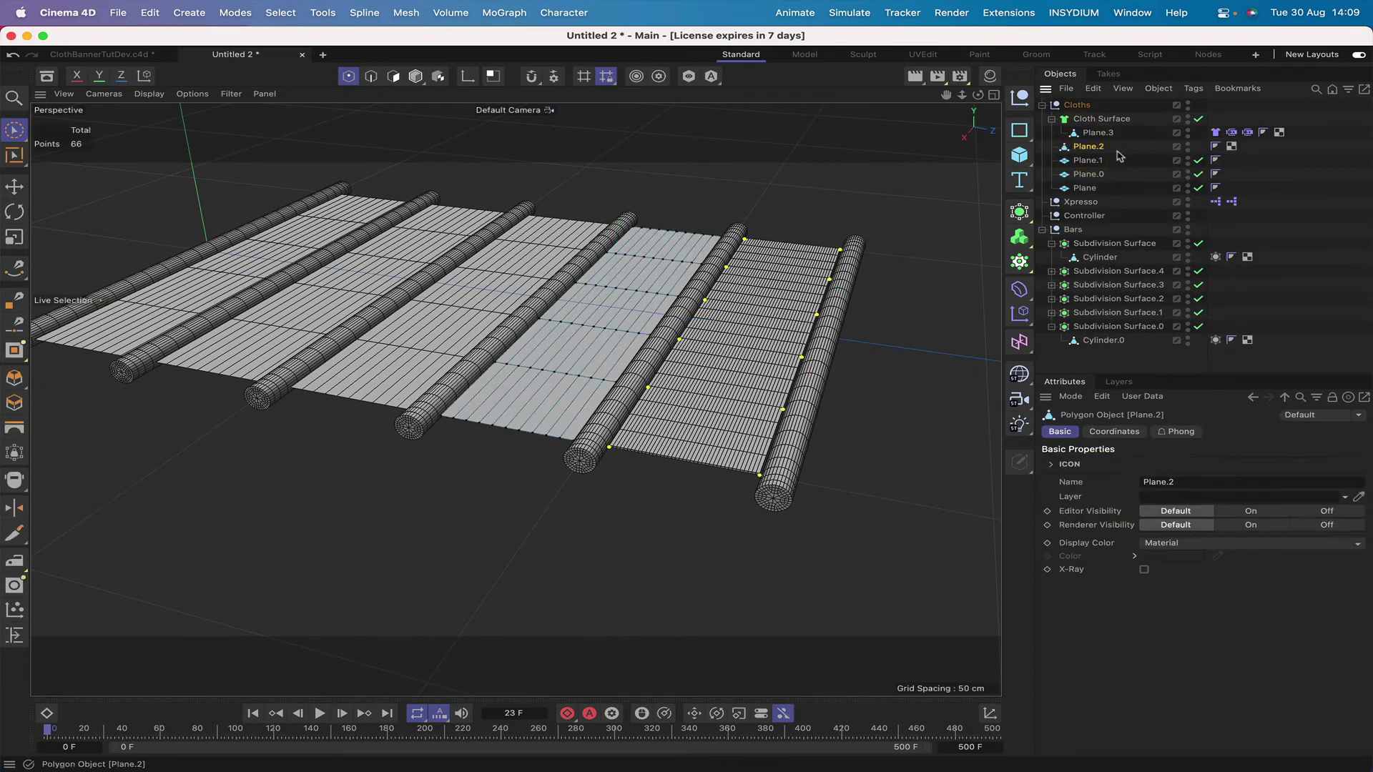
click(1193, 89)
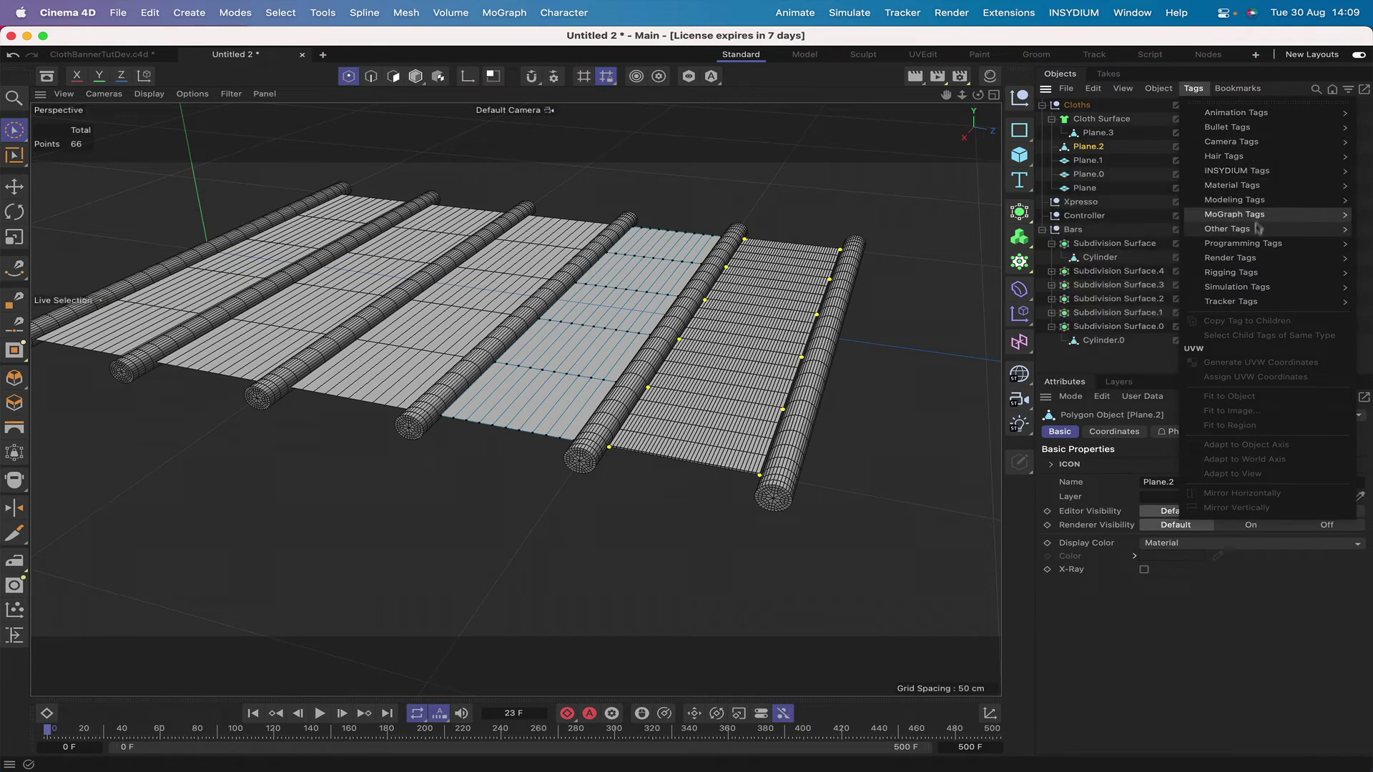
mouse_move(1230, 287)
click(1137, 295)
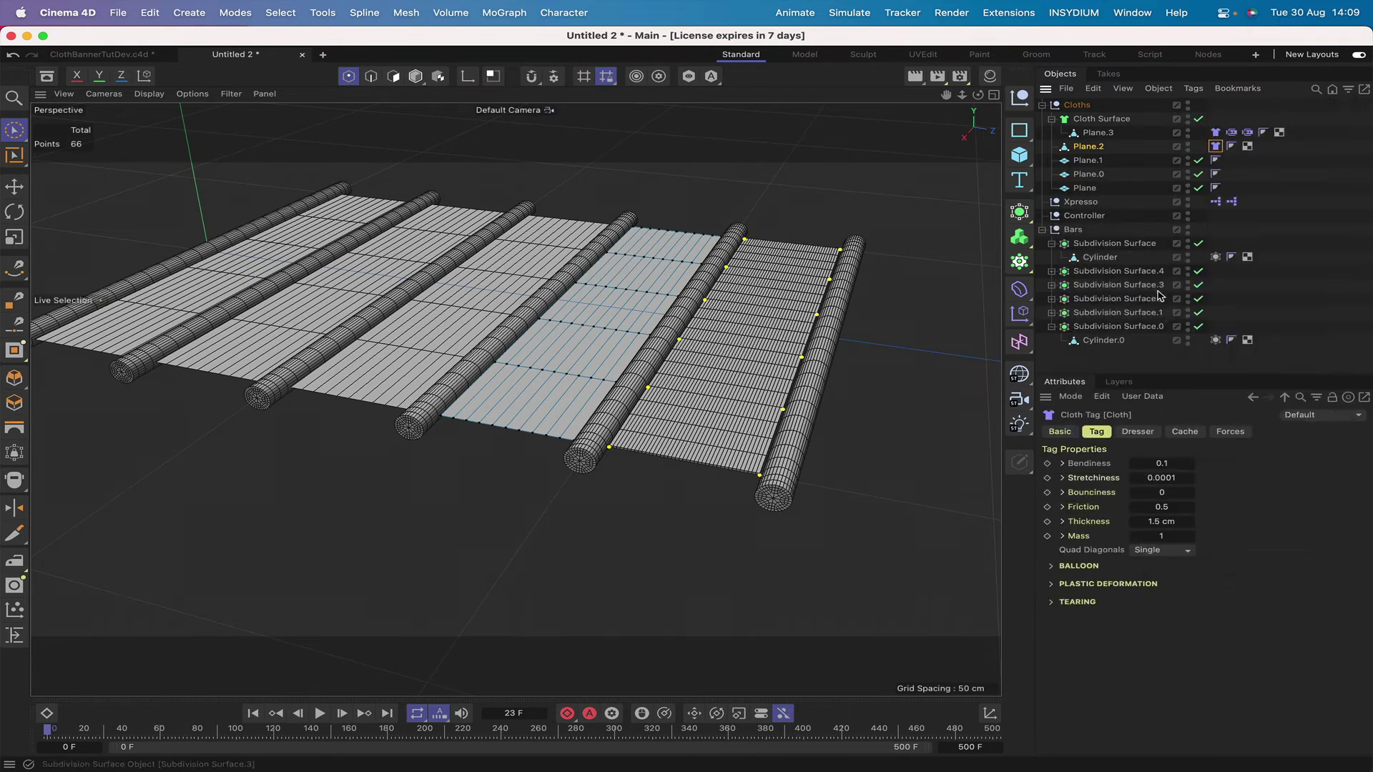
click(1171, 465)
text(4)
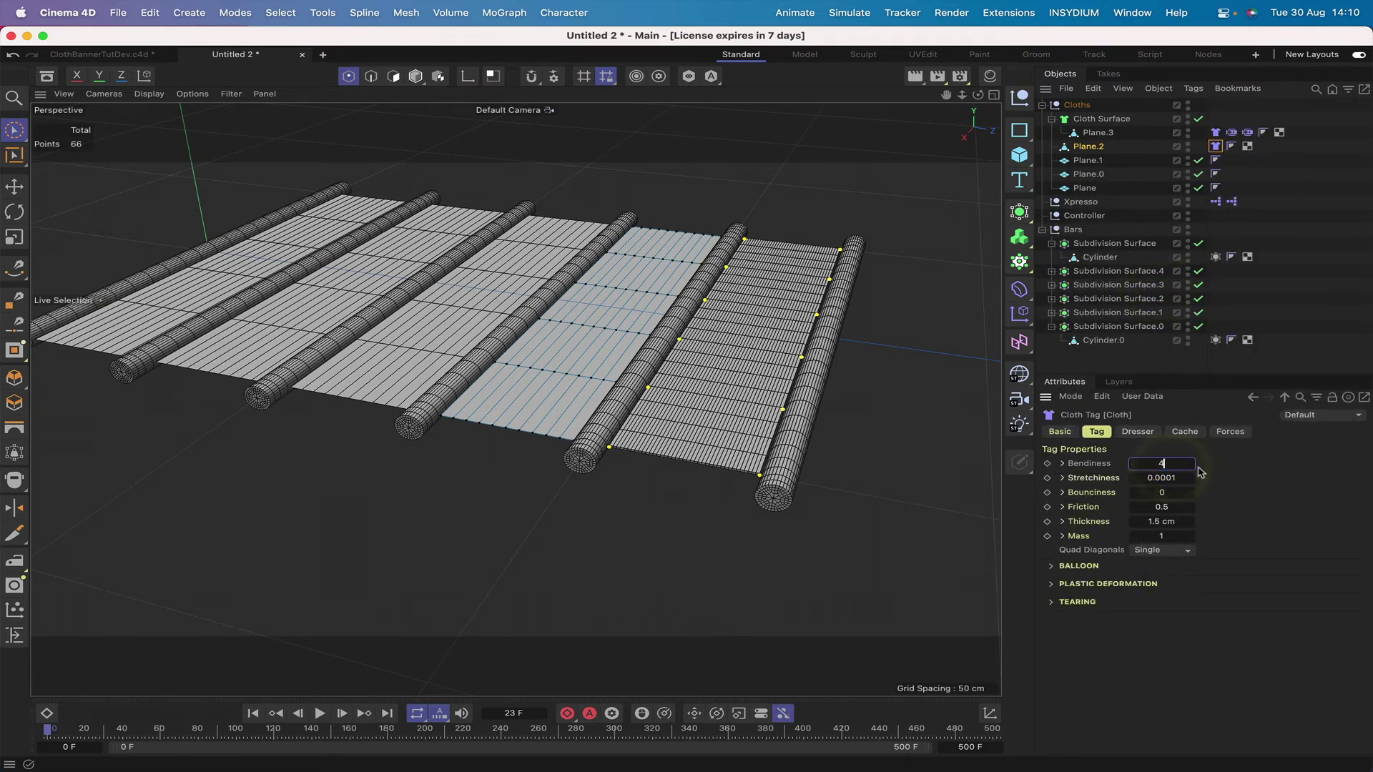
click(1164, 554)
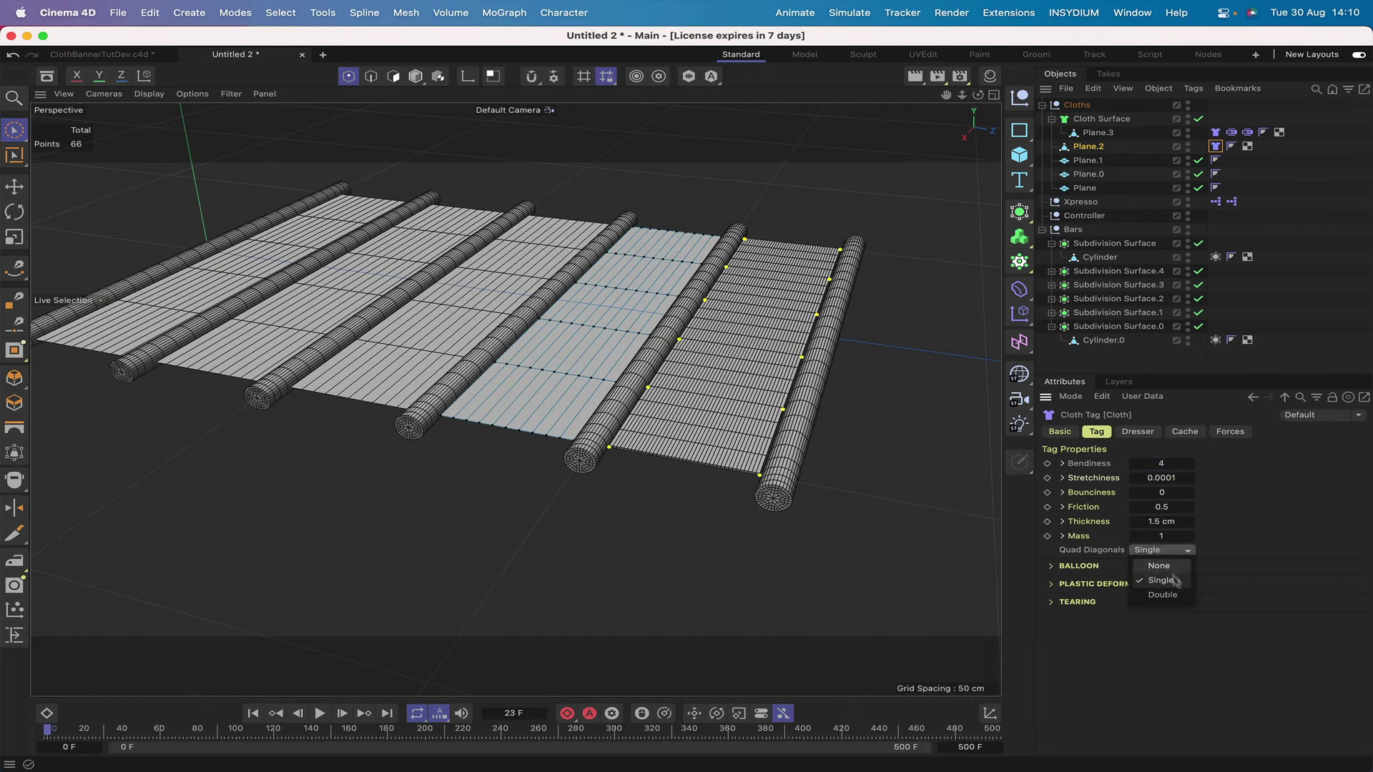
click(1173, 592)
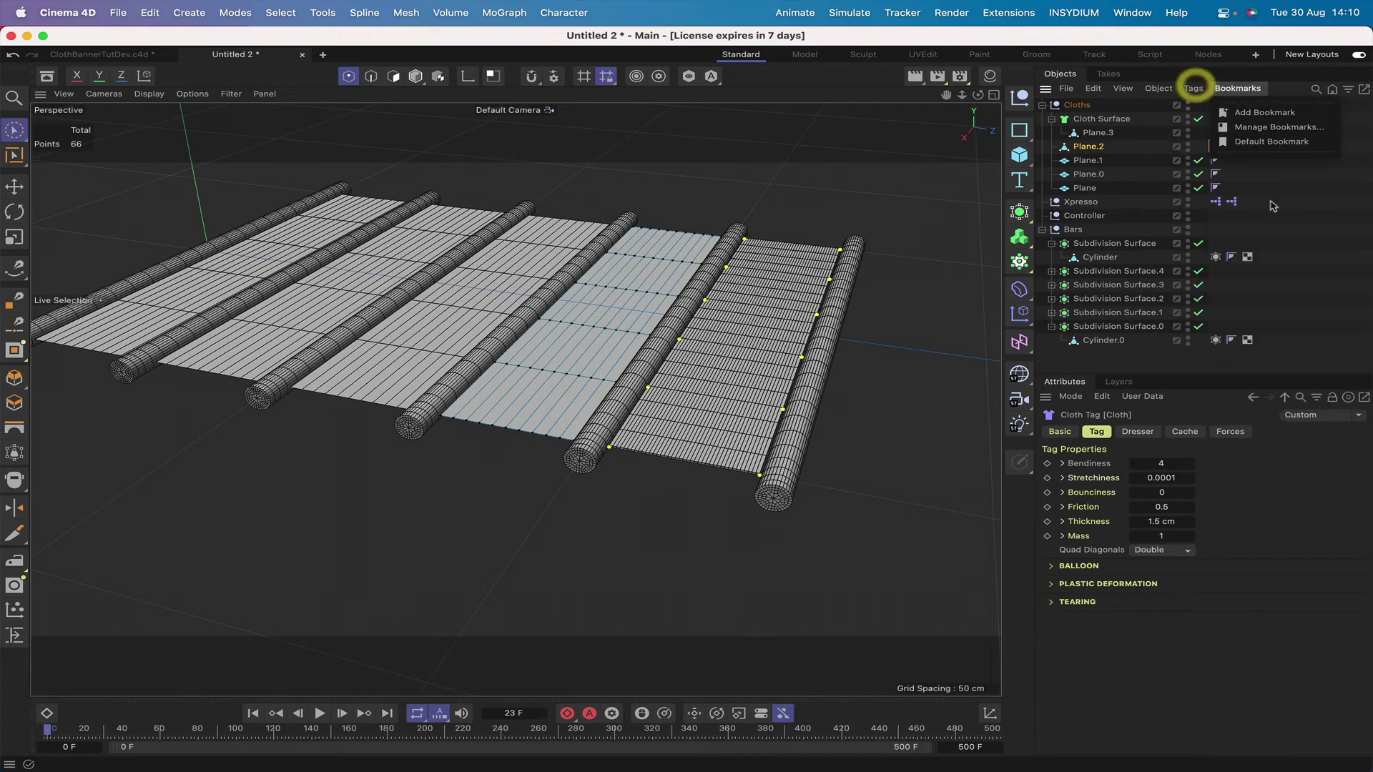
- Add a Cloth Belt tag to Plane.2 and duplicate it, placing both belt tags after the Cloth tag
click(1194, 88)
mouse_move(1237, 287)
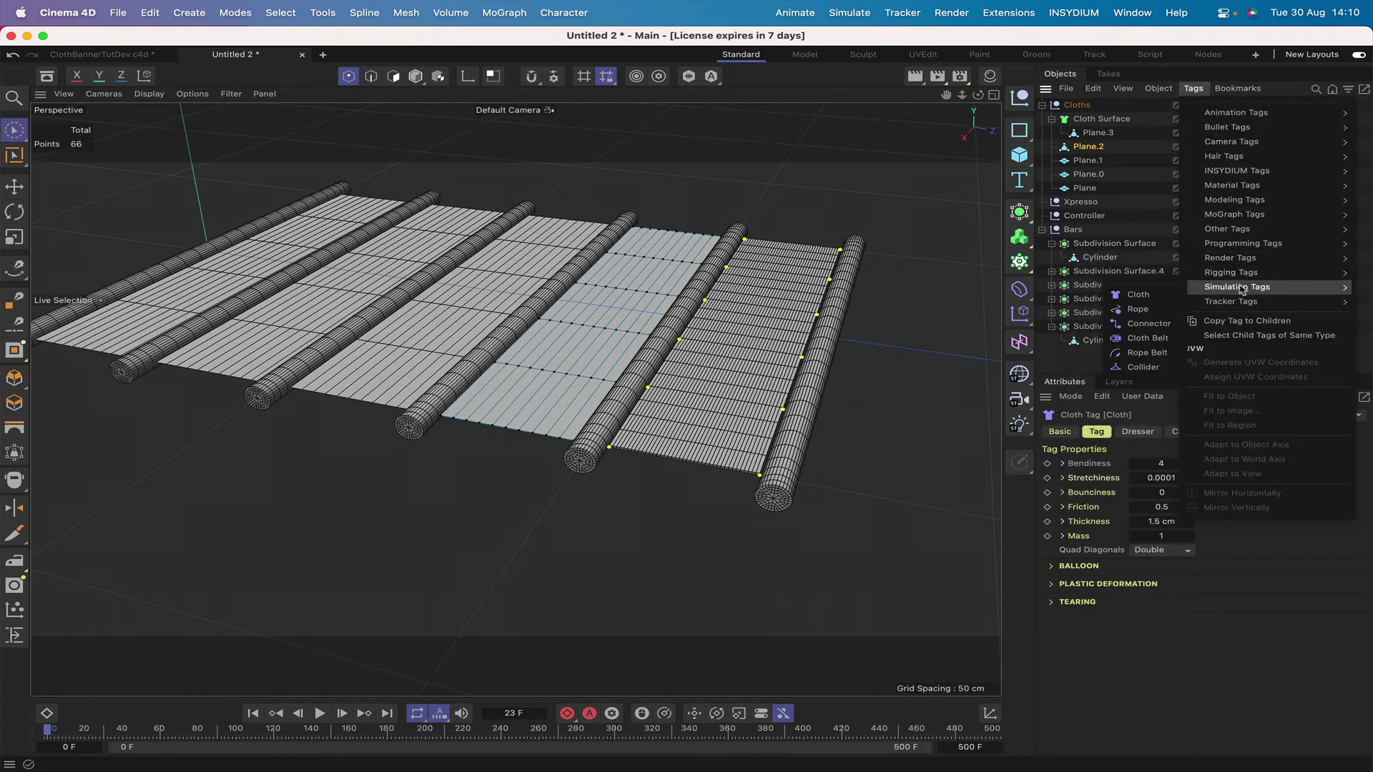
click(1145, 341)
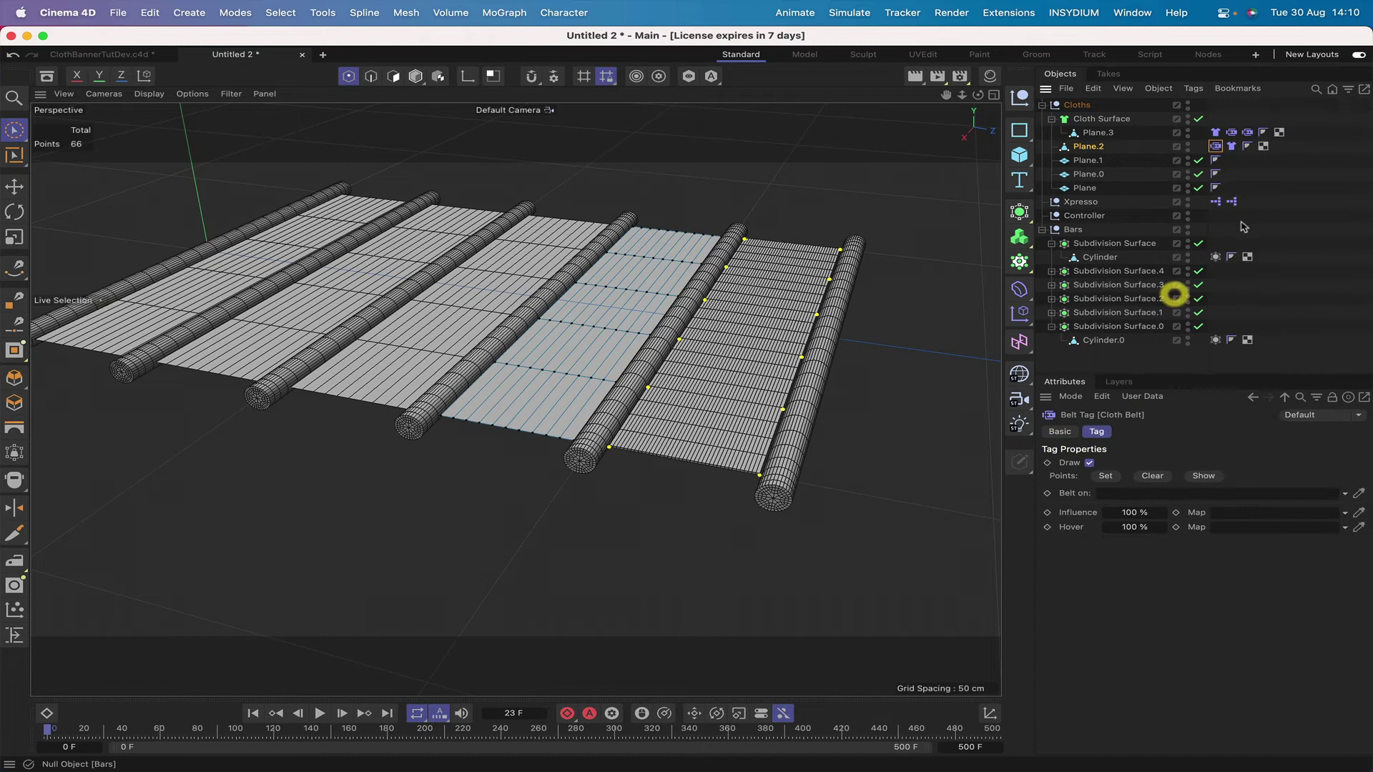
click(1232, 147)
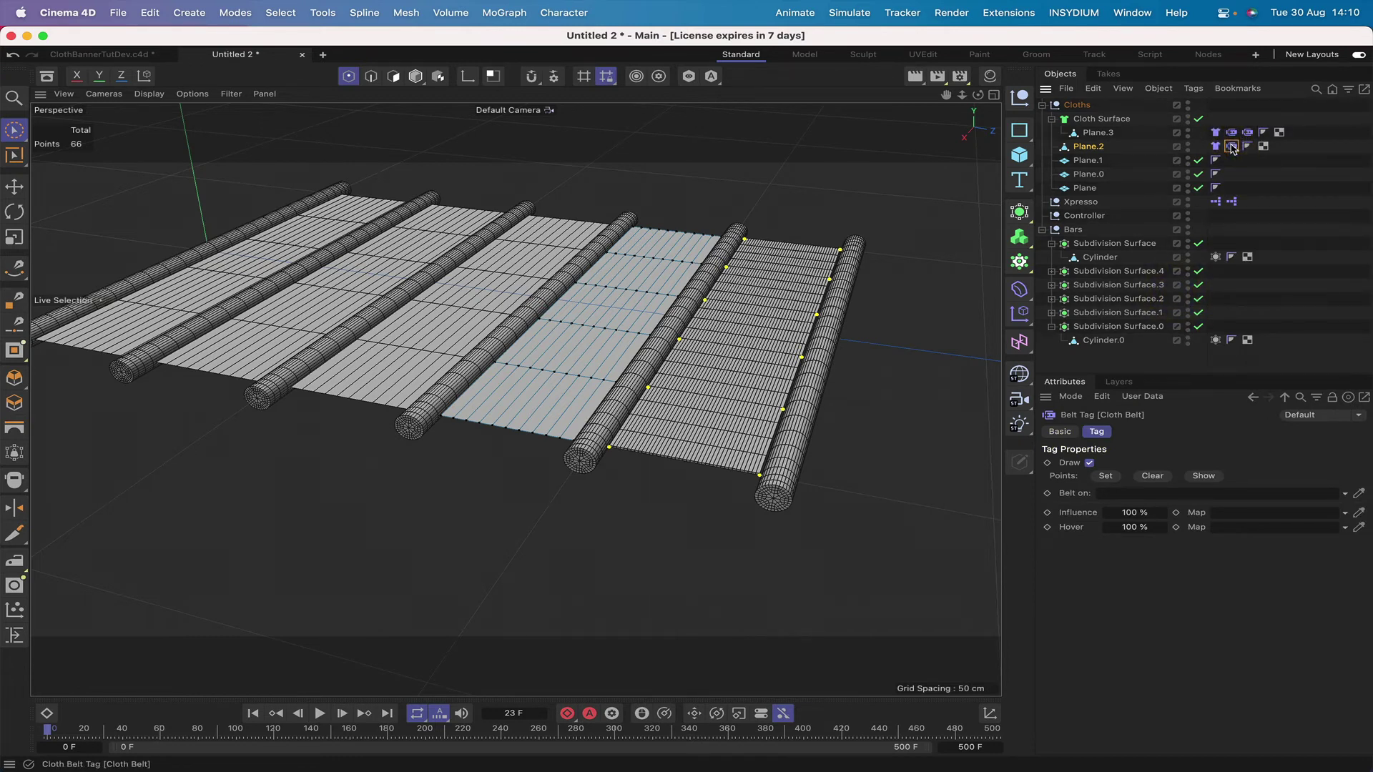
ctrl+drag(1243, 147, 1244, 146)
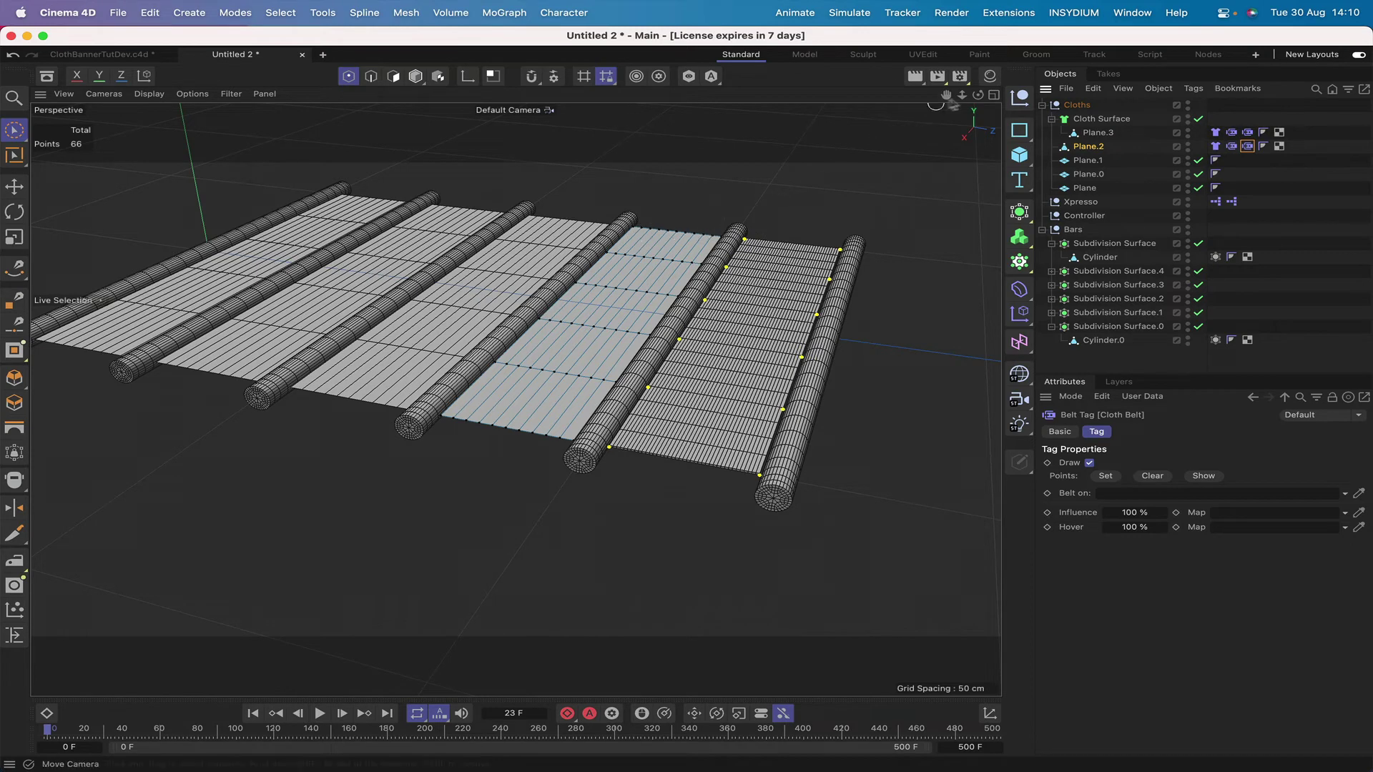
drag(977, 95, 929, 103)
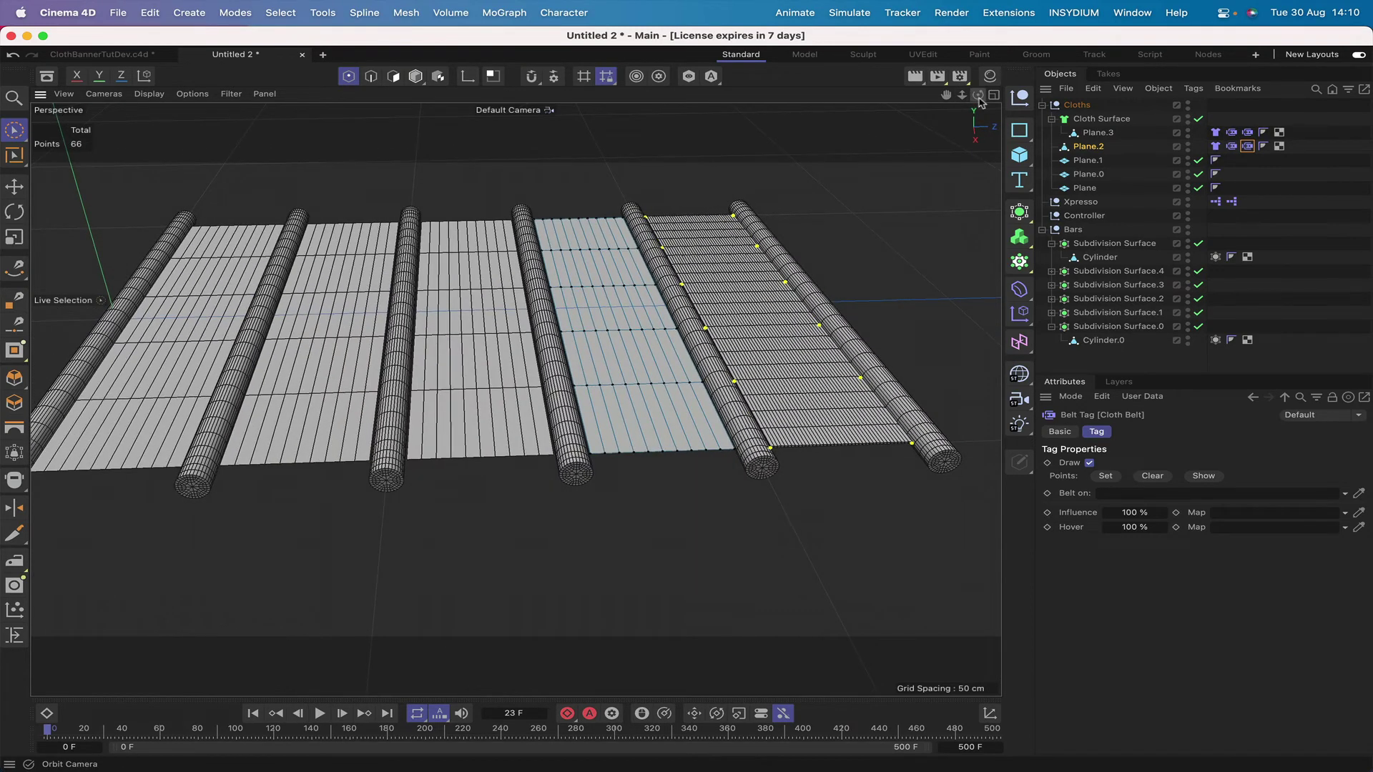
- Belt the six points on Plane.2's edge beside the second bar to Cylinder.0 using one of its Cloth Belt tags
click(620, 211)
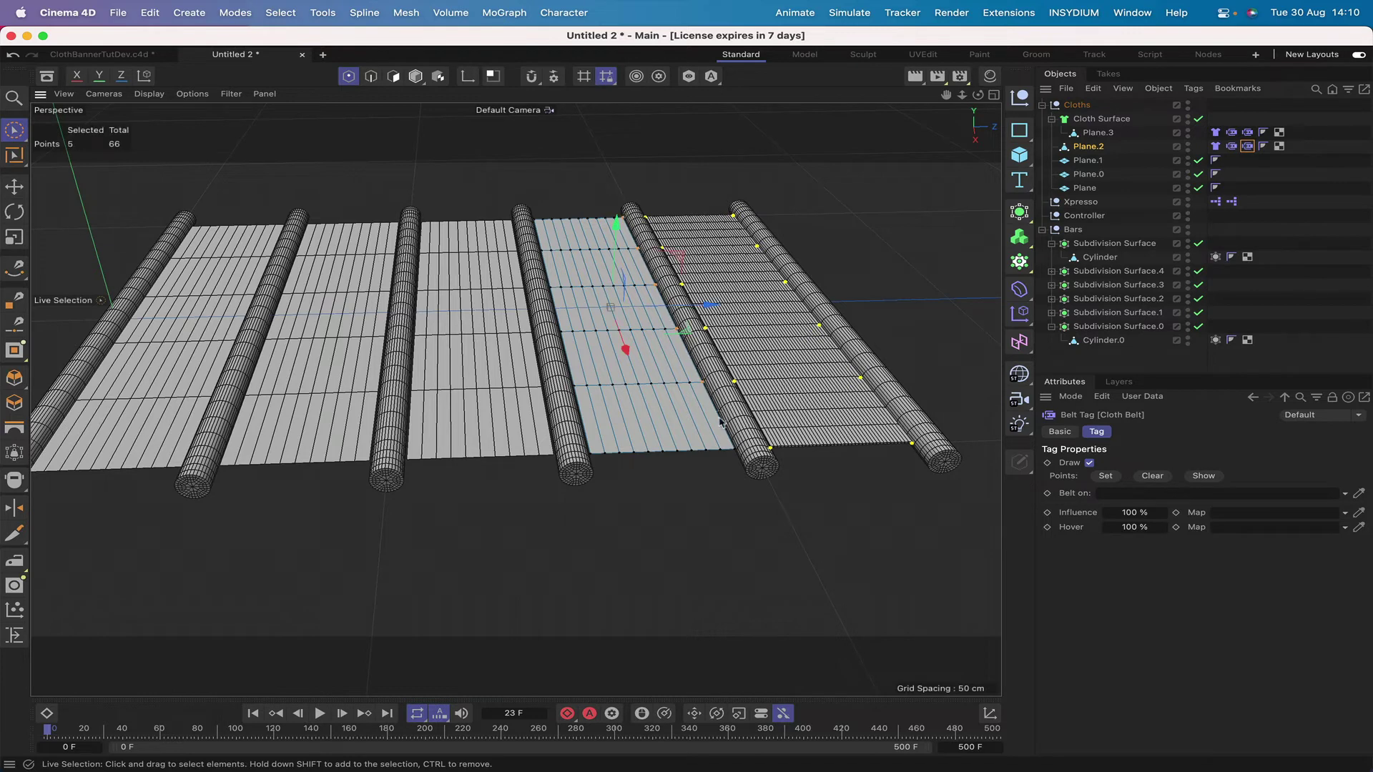
shift+click(699, 374)
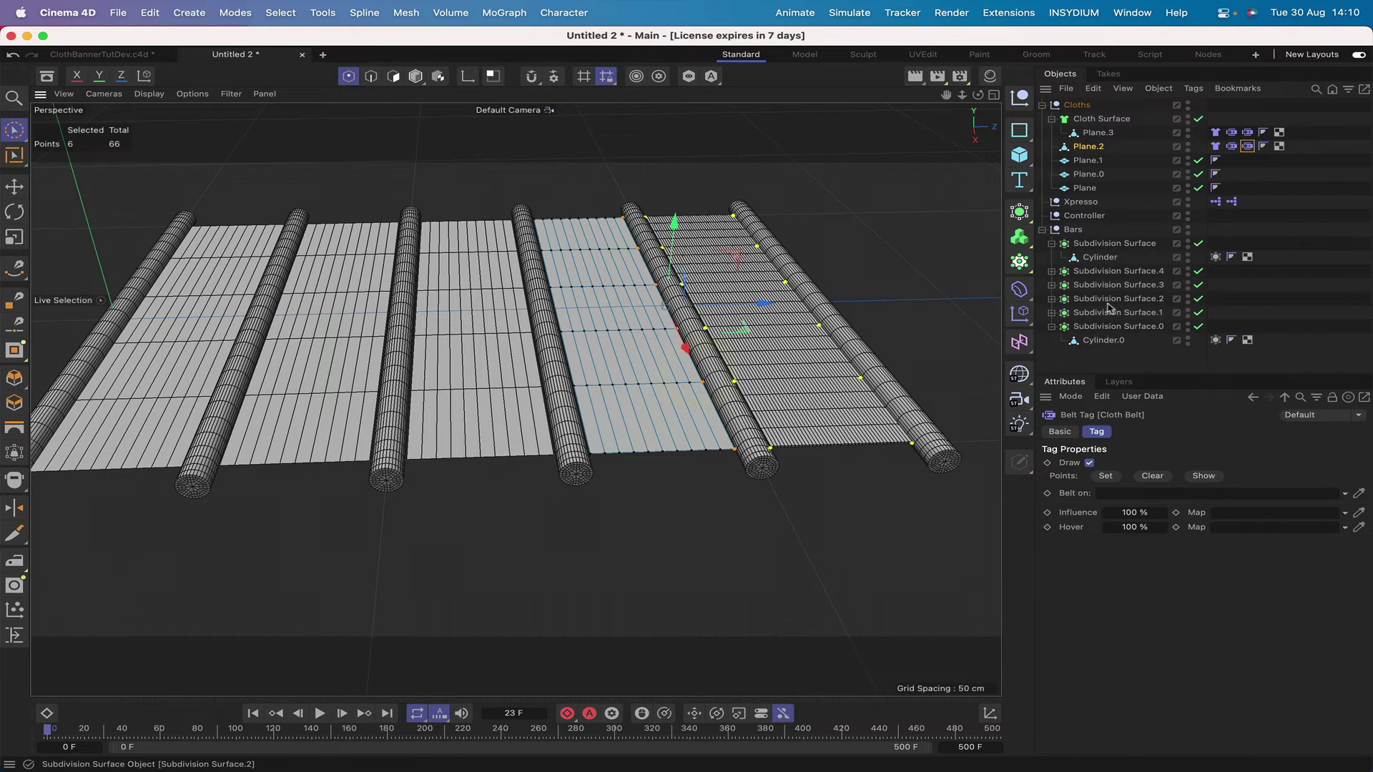
click(1098, 342)
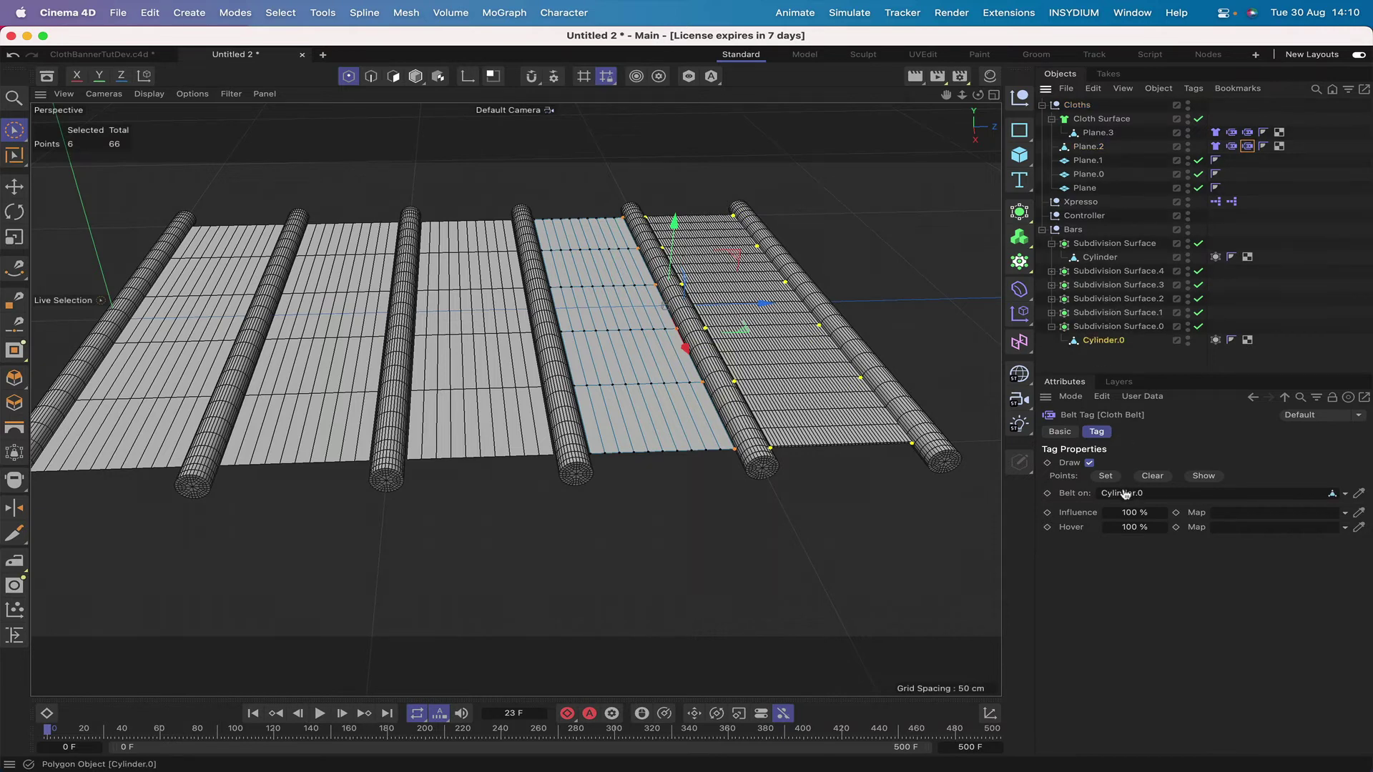
drag(1123, 494, 1119, 485)
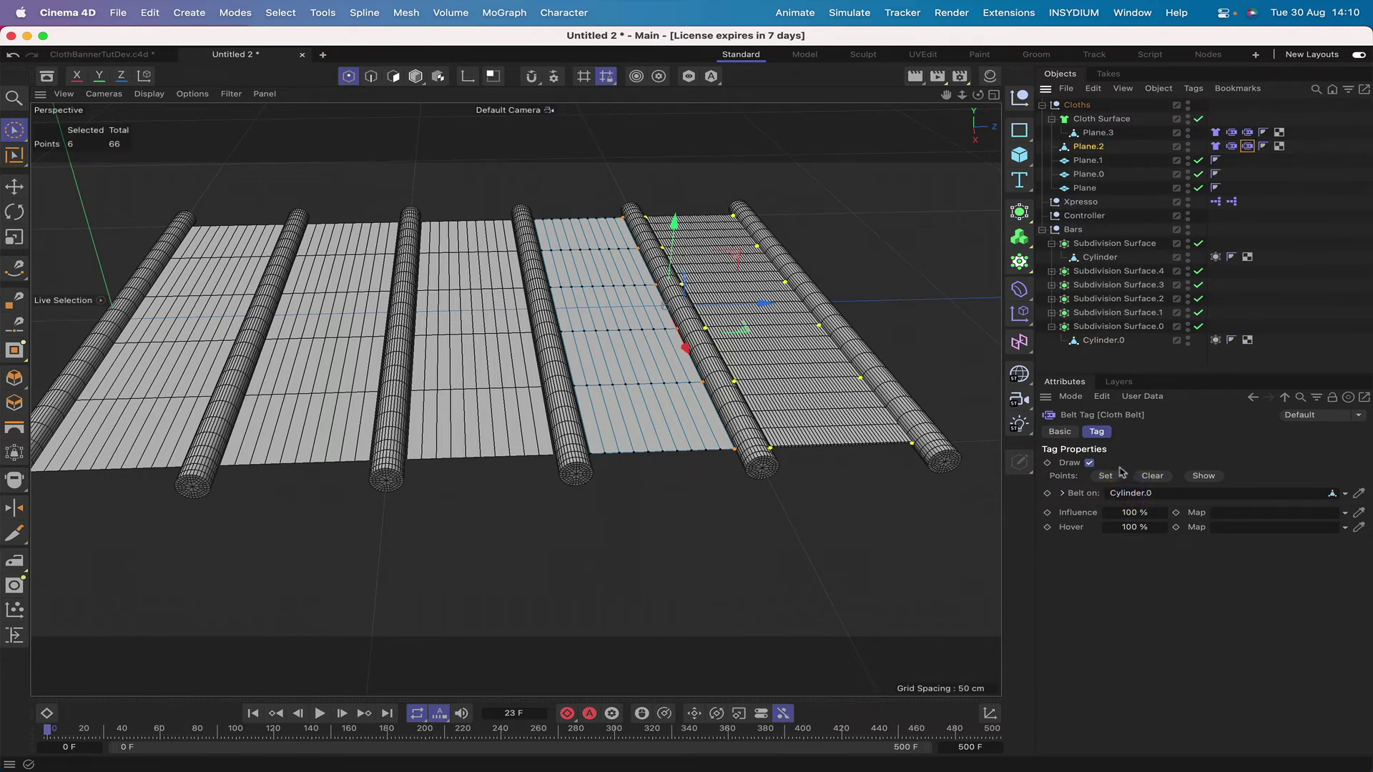
click(1106, 477)
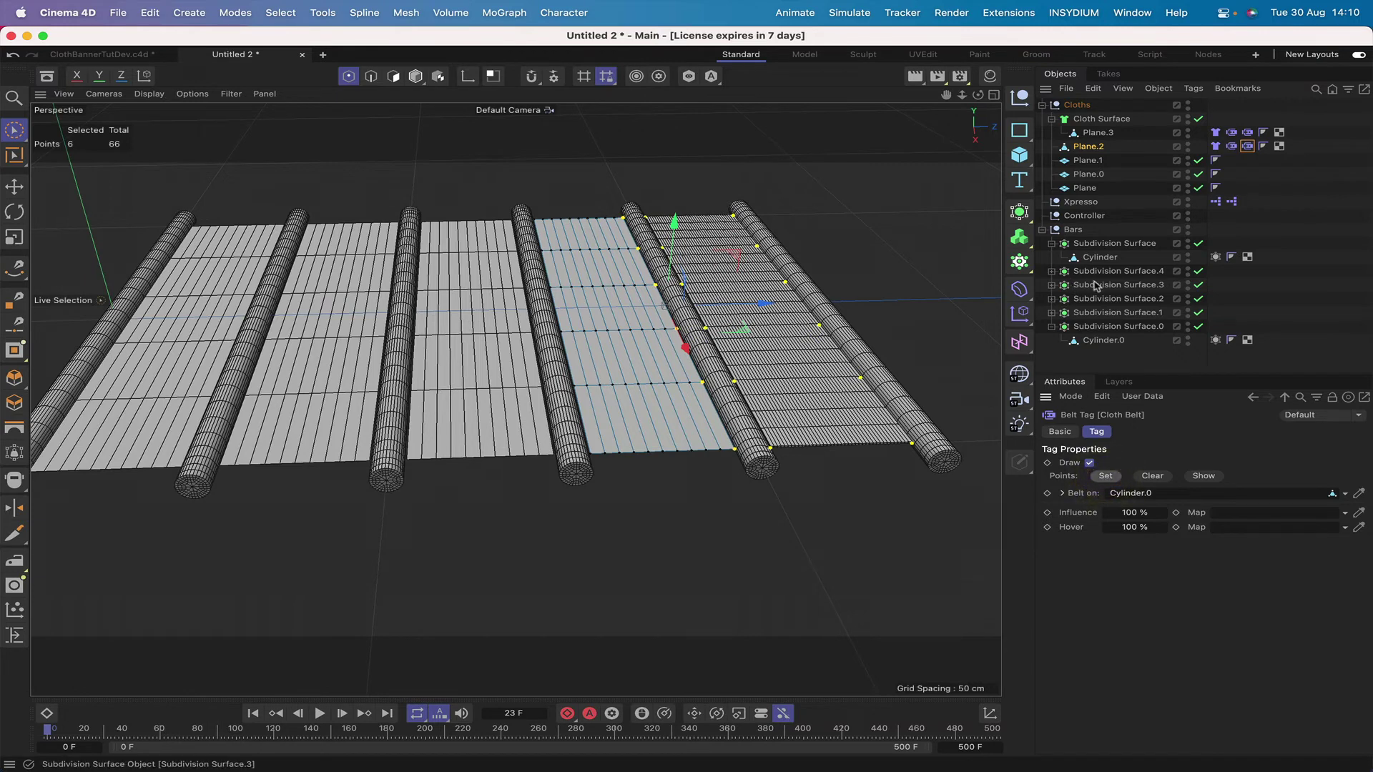
- Belt the six points on Plane.2's opposite edge to Cylinder.1 using its other, still empty Cloth Belt tag
click(1052, 313)
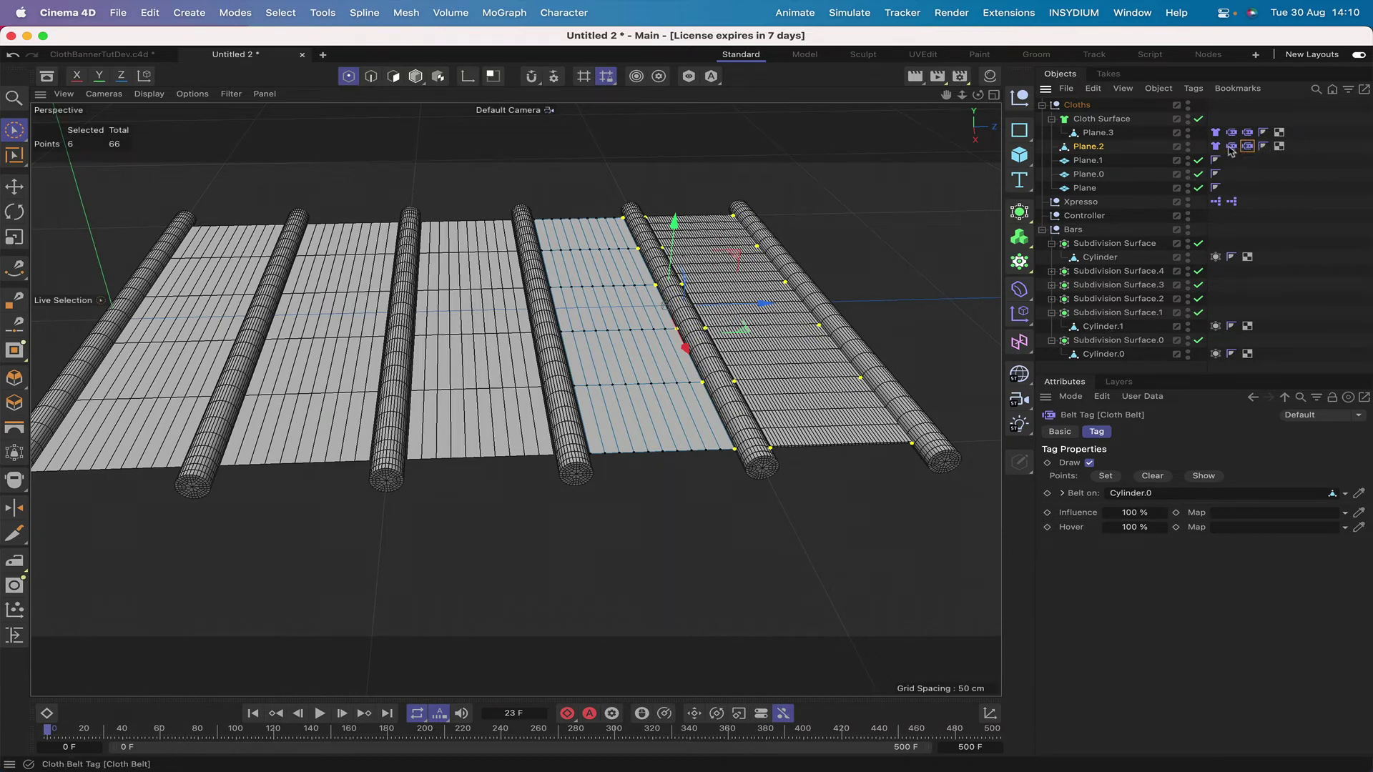
click(1252, 147)
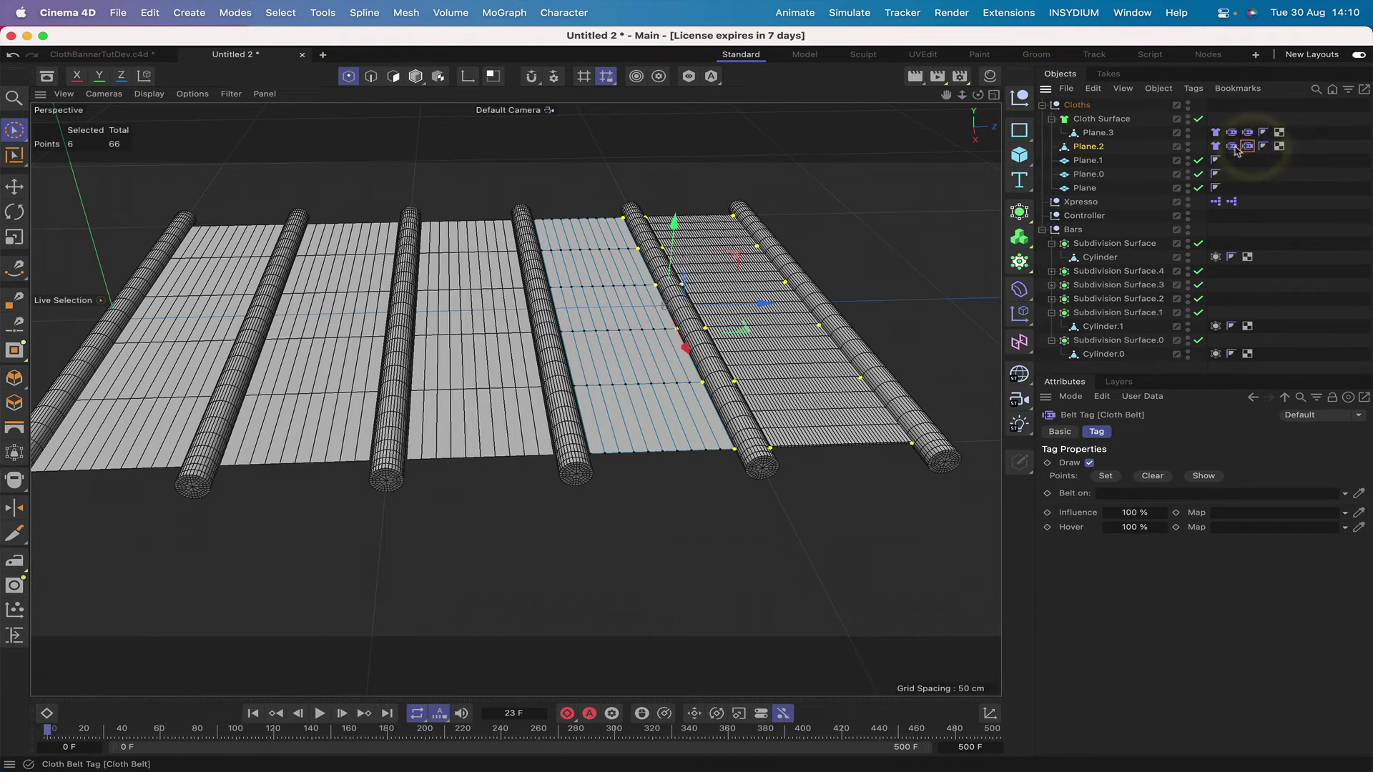
click(1232, 146)
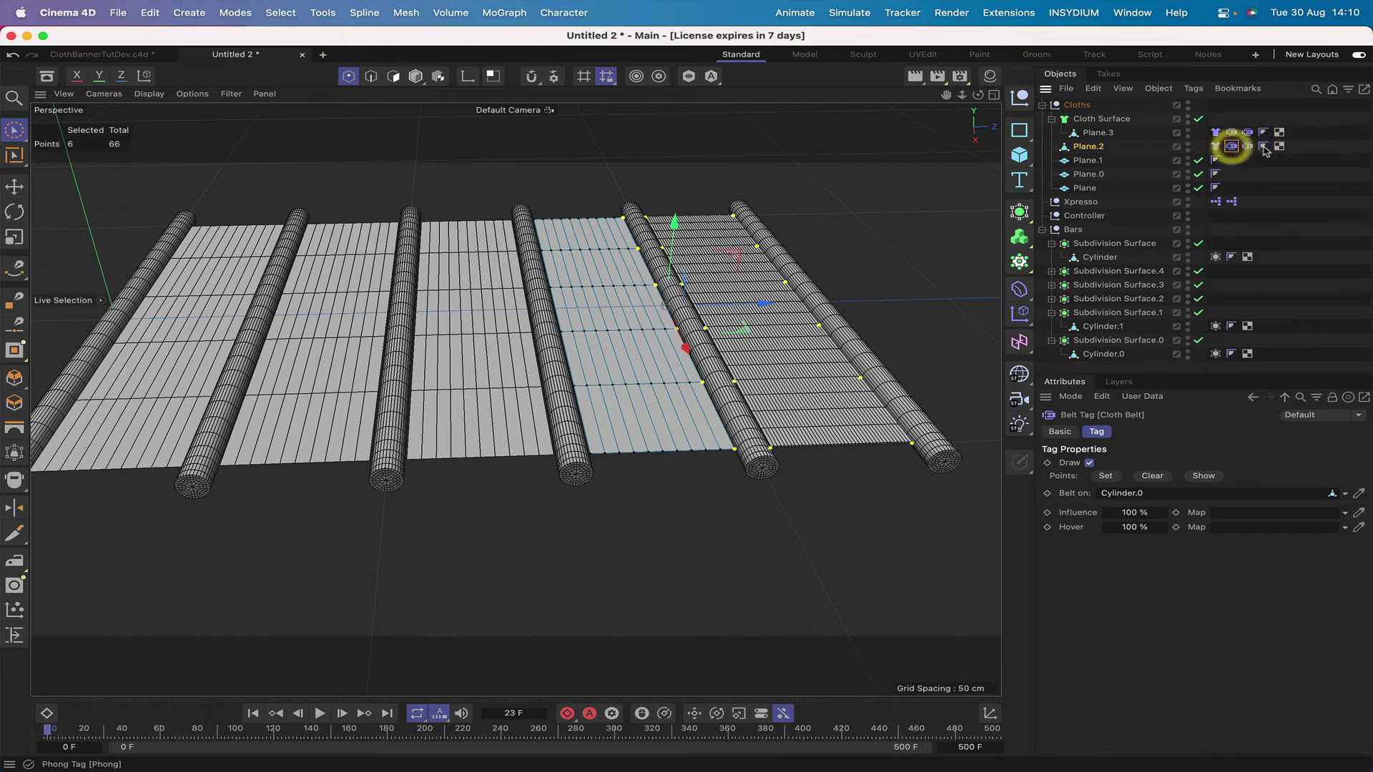
click(1247, 147)
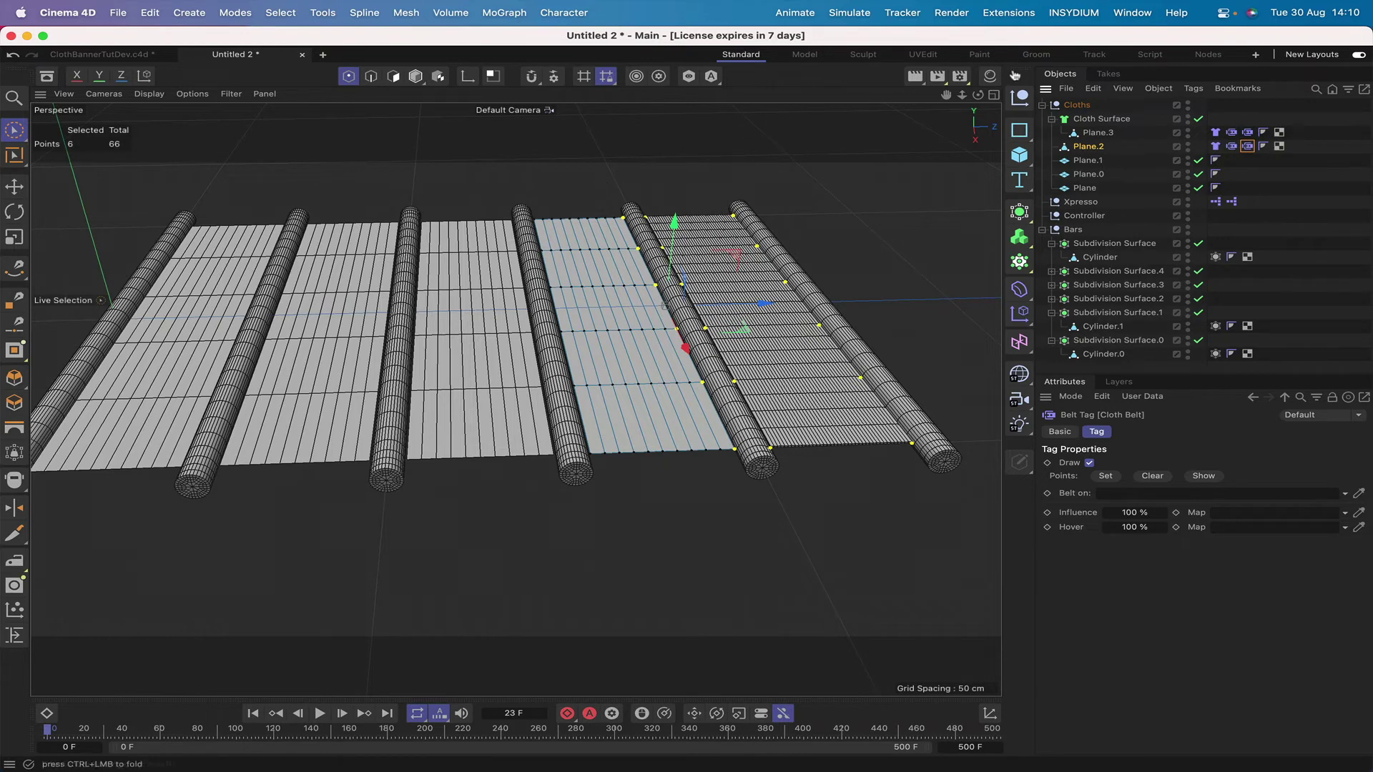
alt+drag(619, 175, 592, 218)
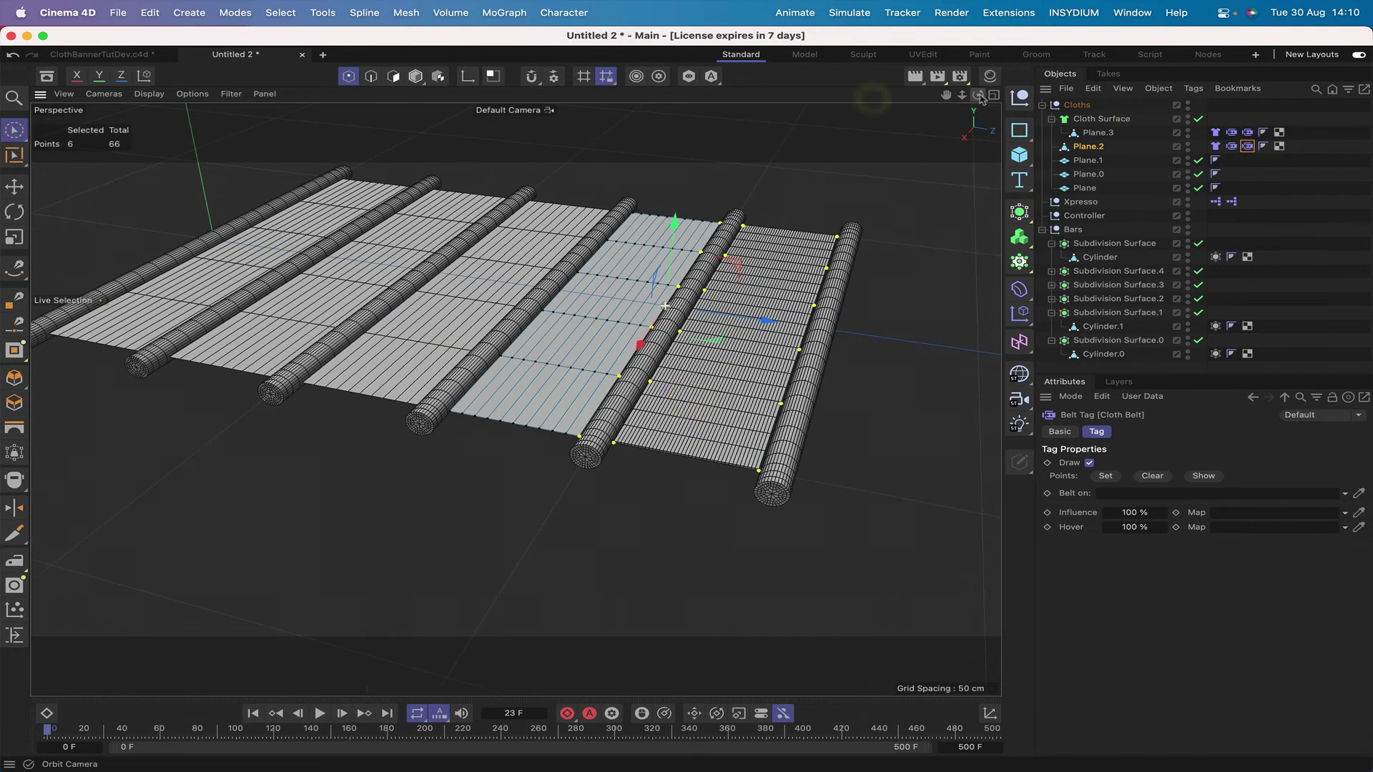
click(630, 202)
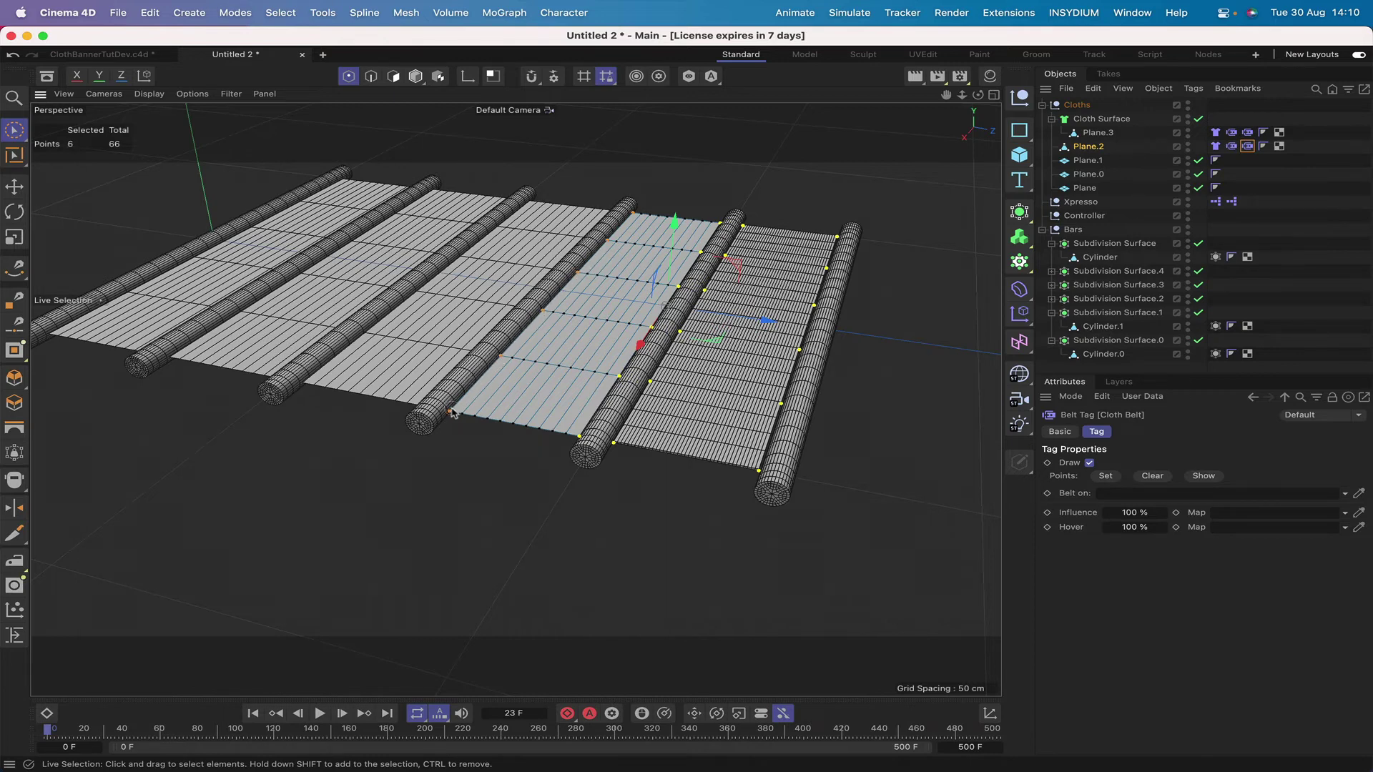
click(524, 319)
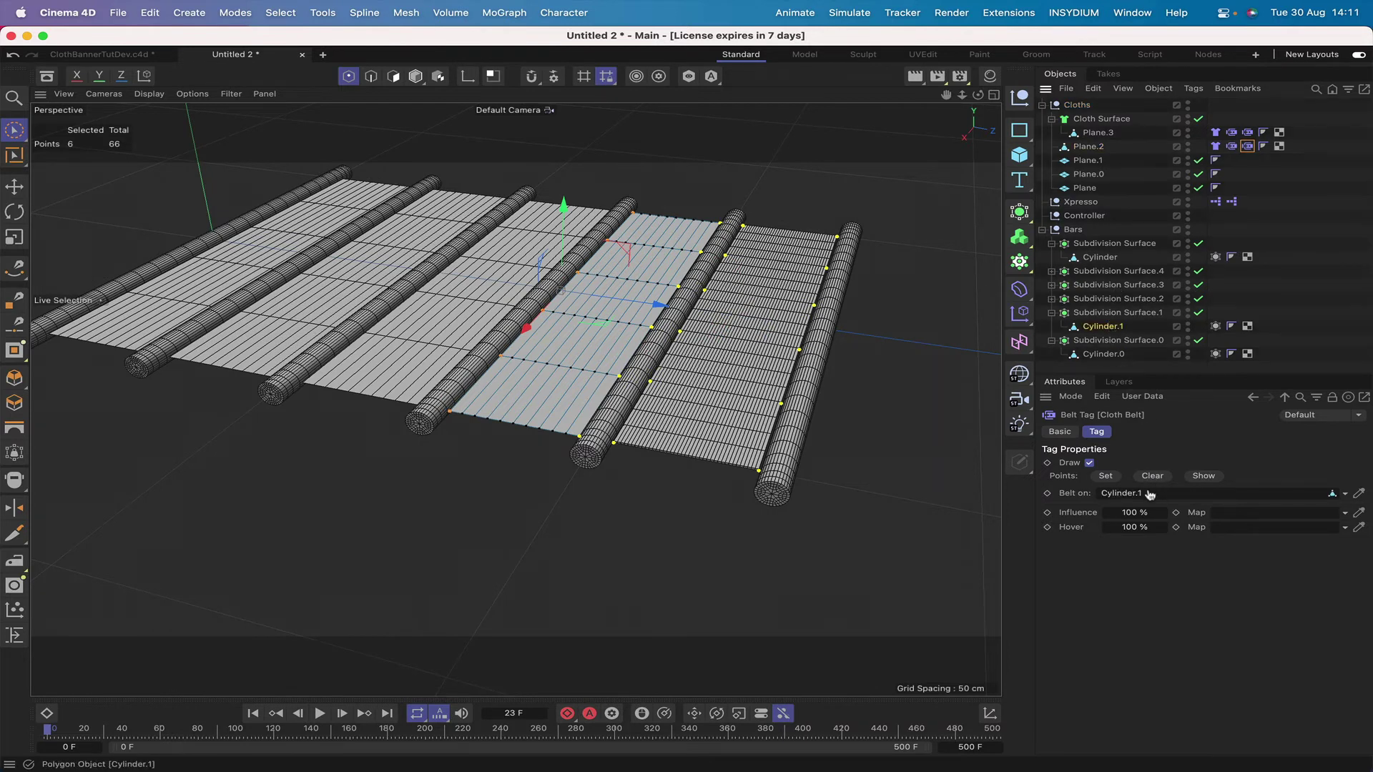
drag(1149, 493, 1142, 486)
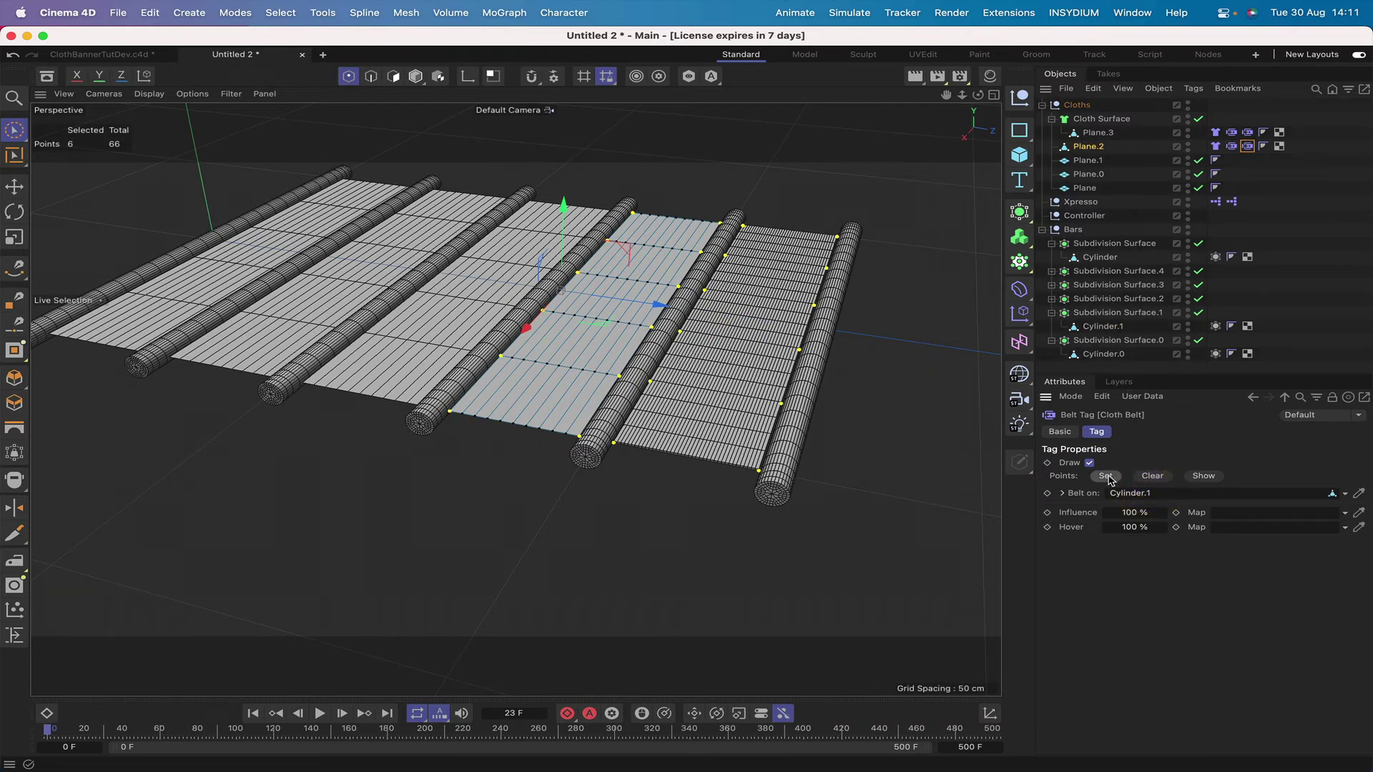
click(1107, 476)
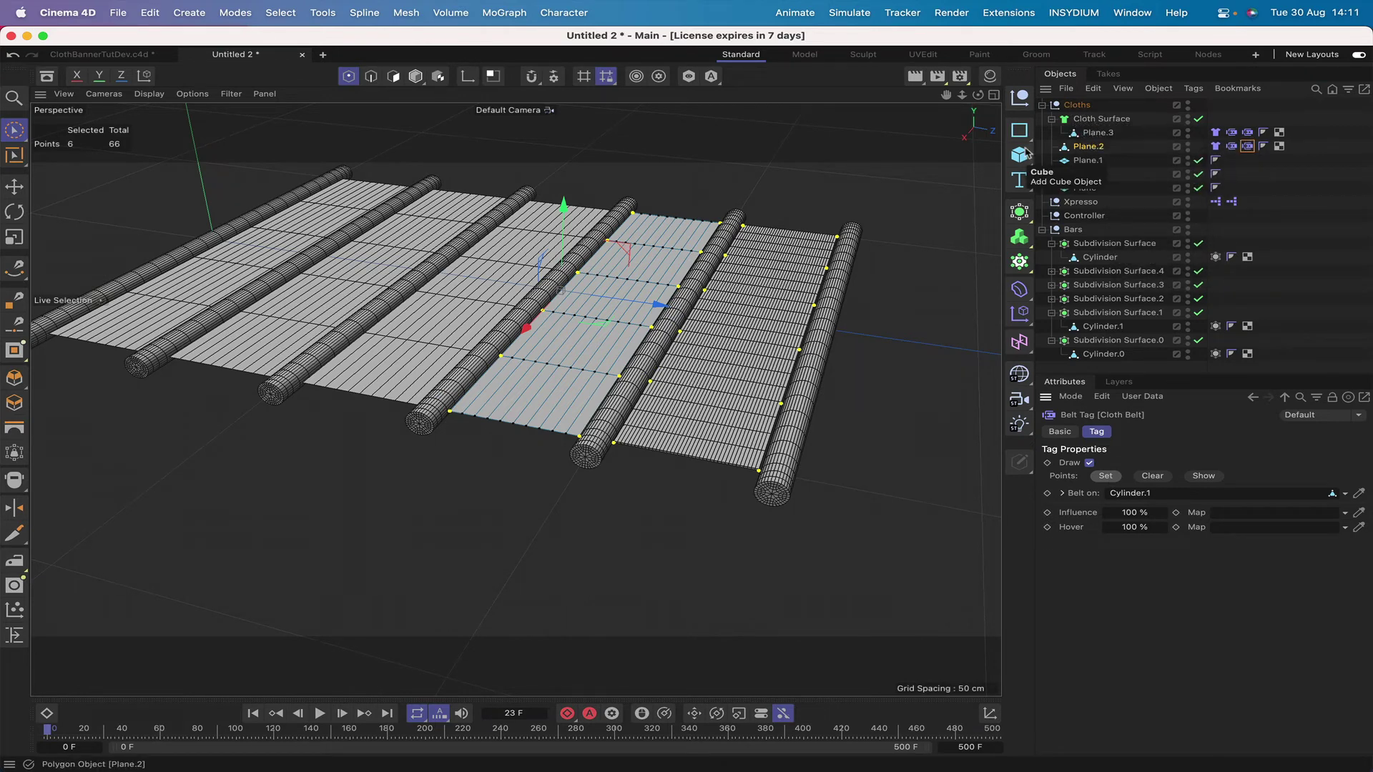
- Wrap Plane.2 in a Cloth Surface with Subdivisions 2 and Thickness 0.3 cm
click(1019, 213)
click(1196, 223)
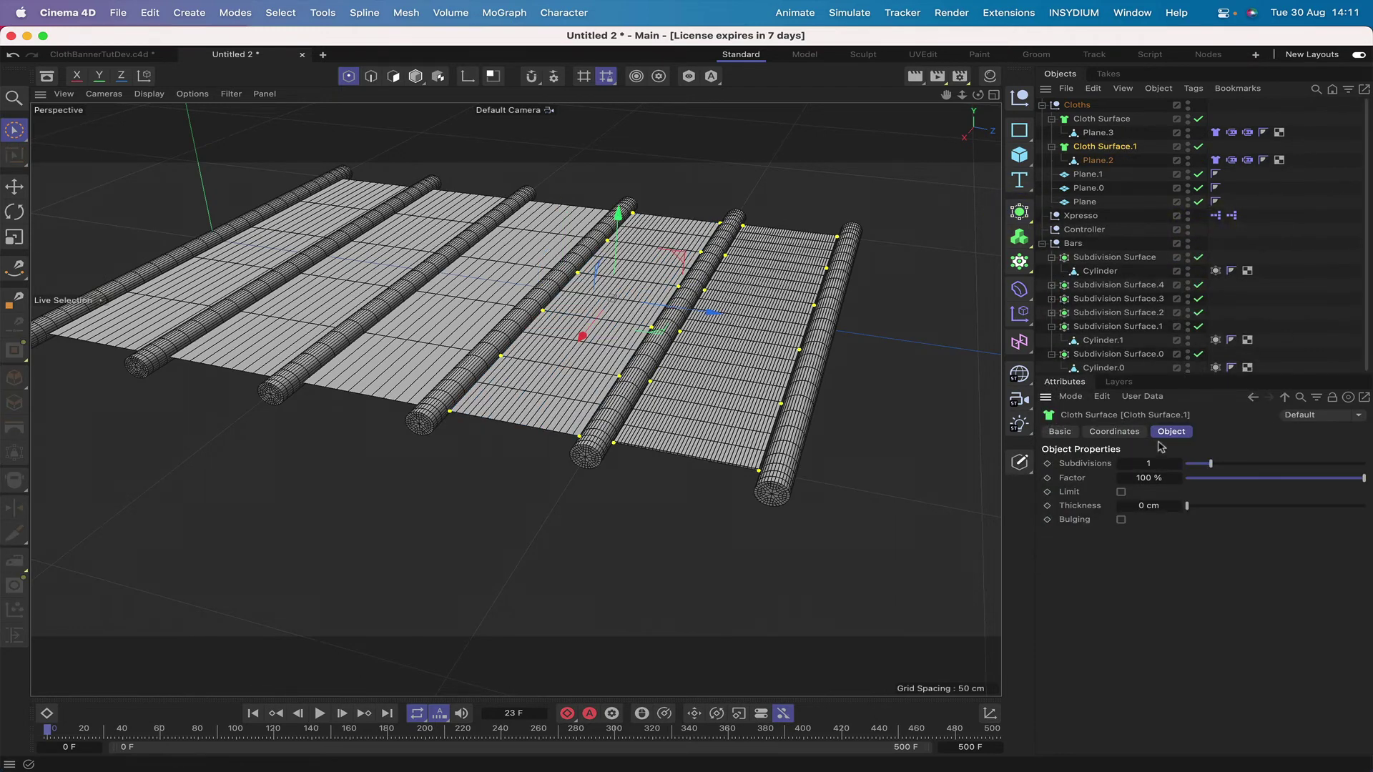
click(1184, 462)
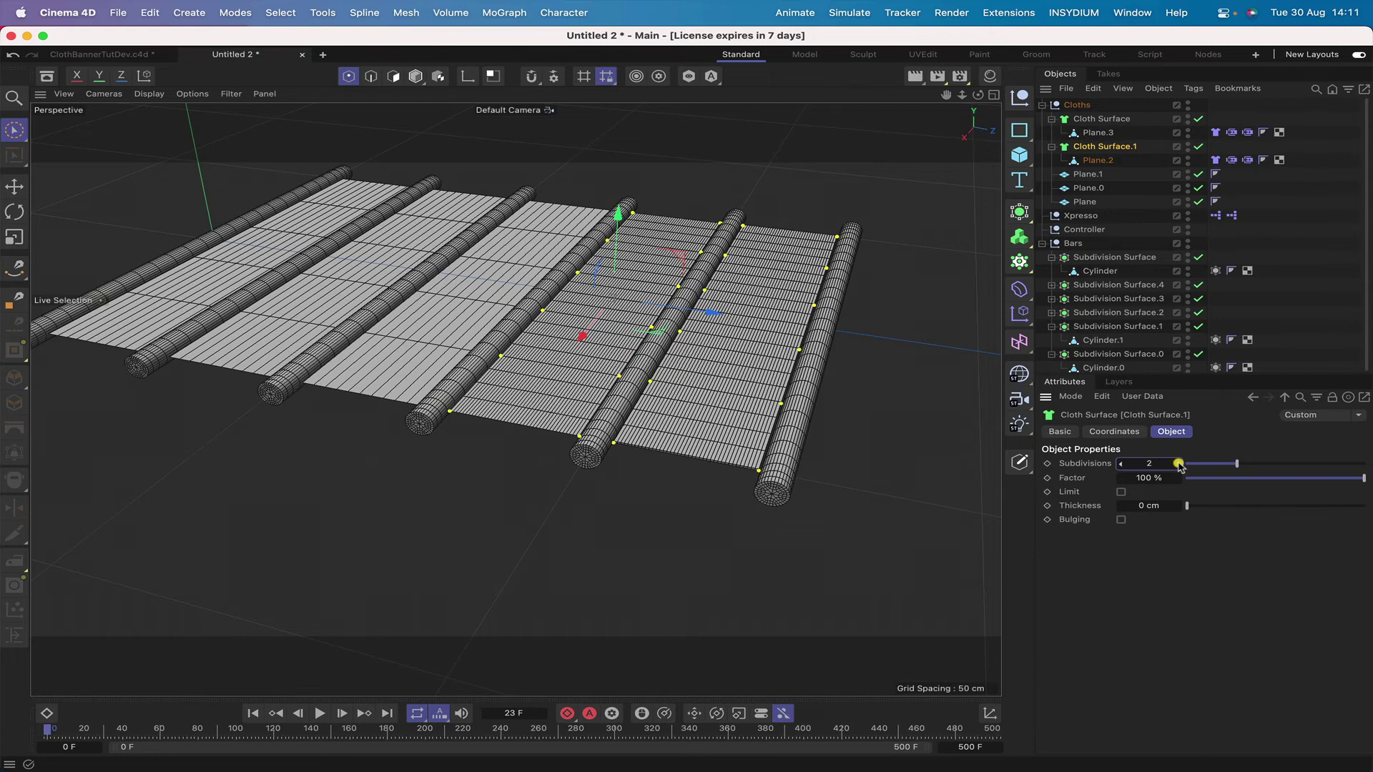
click(1149, 506)
key(BackSpace)
text(0.3)
click(1190, 529)
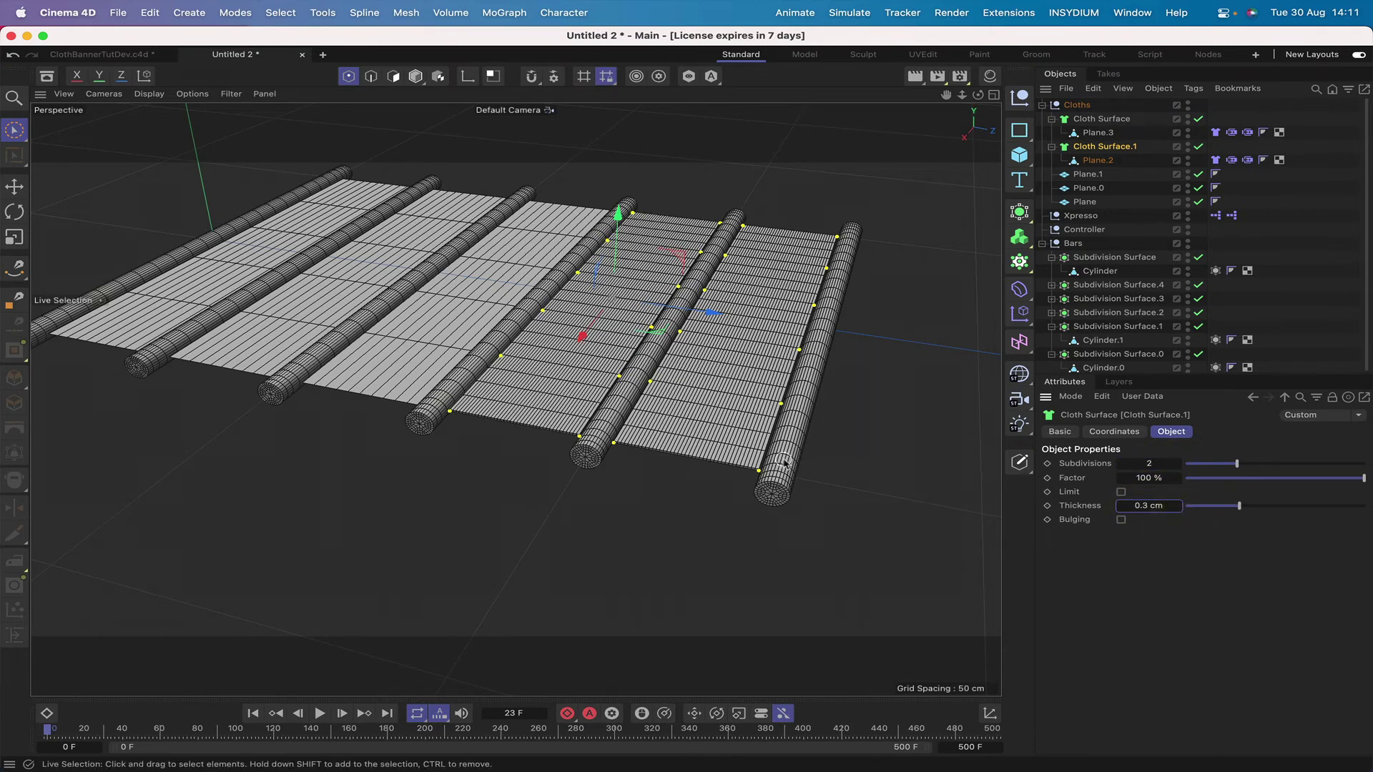
- Play the simulation to check the two belted cloths between the bars, then return to frame 0
click(318, 713)
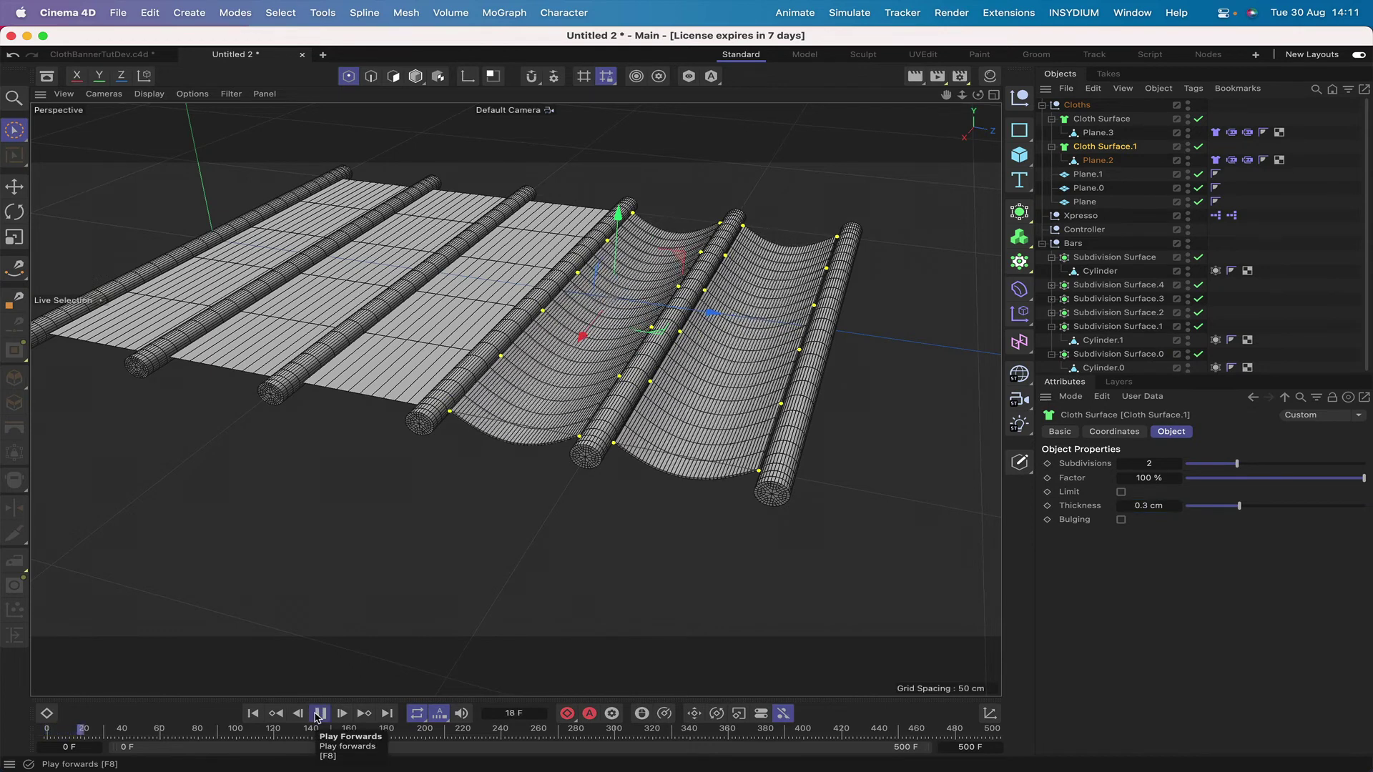
click(318, 714)
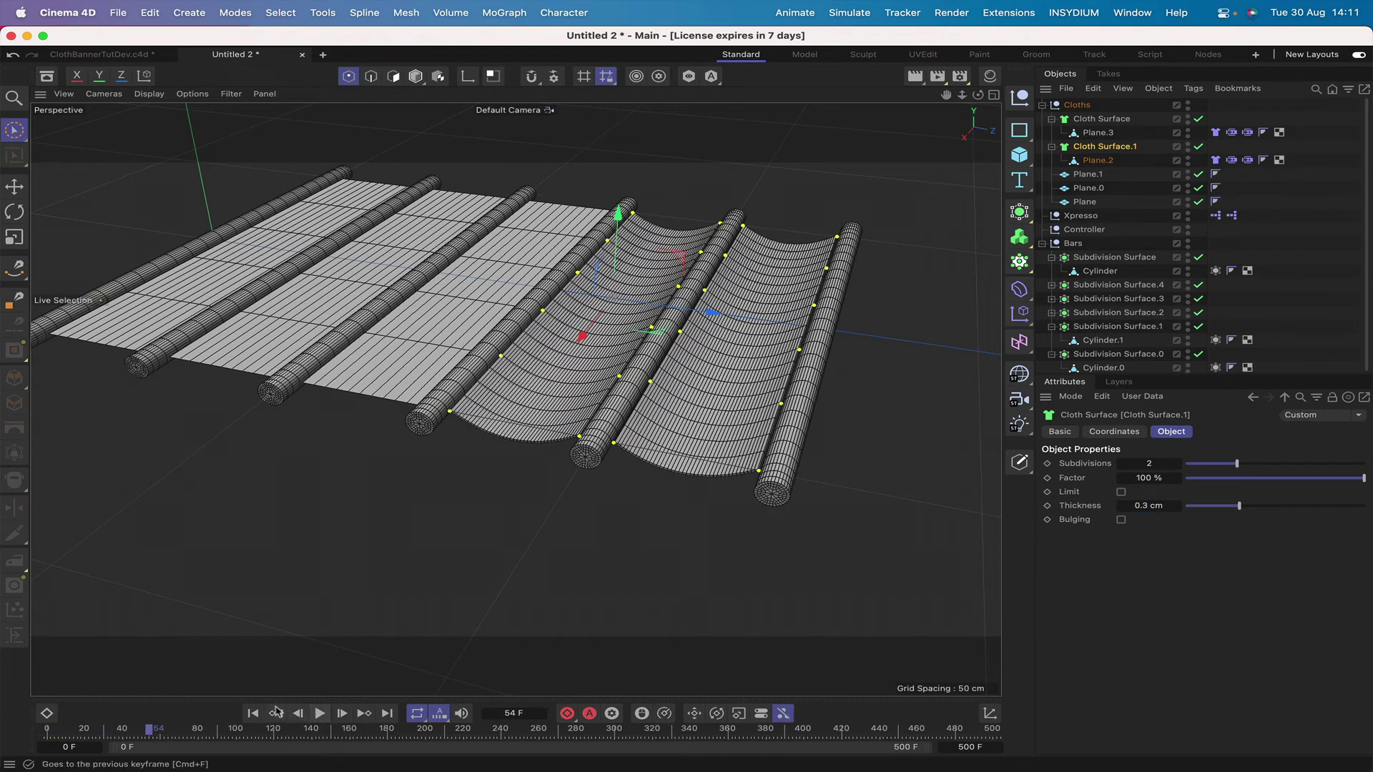
click(253, 713)
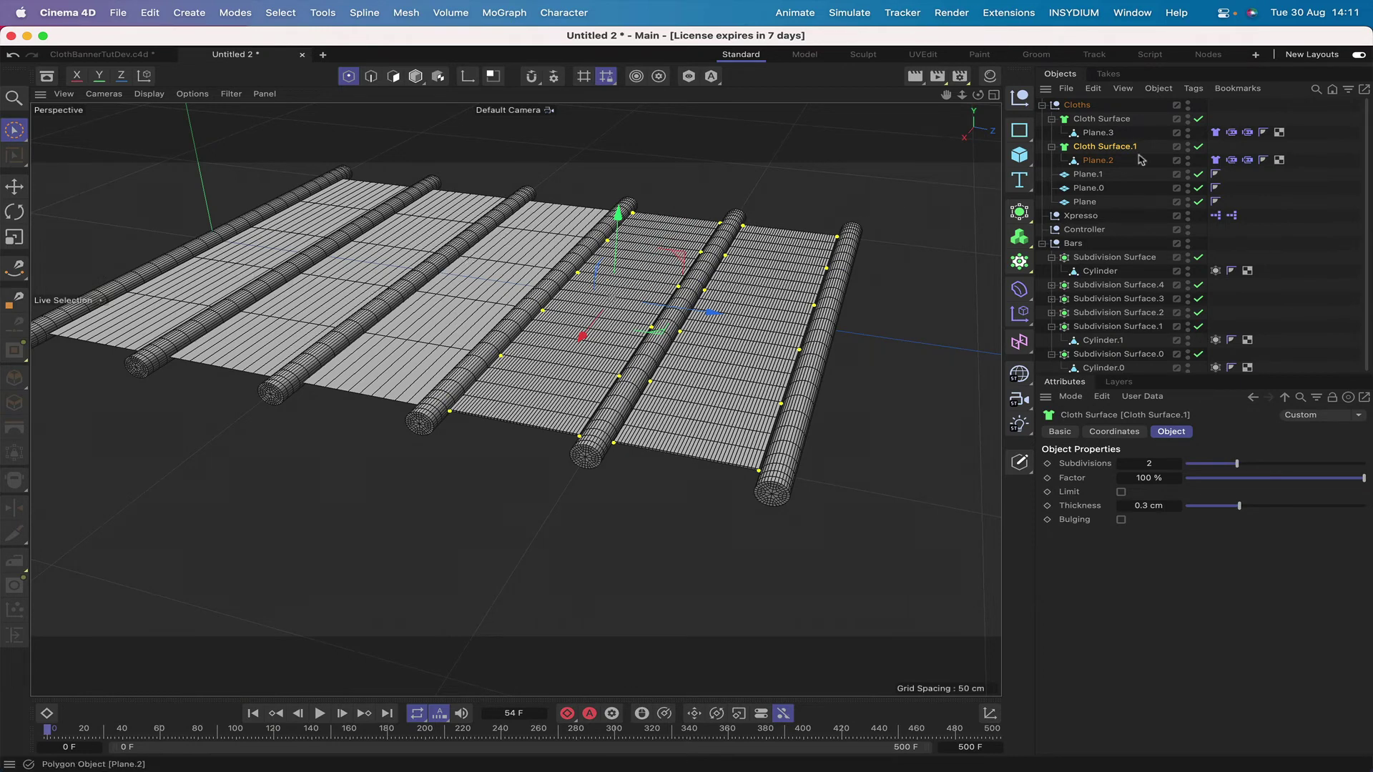
- Make Plane.1 editable and start adding a simulation tag to it
click(1089, 174)
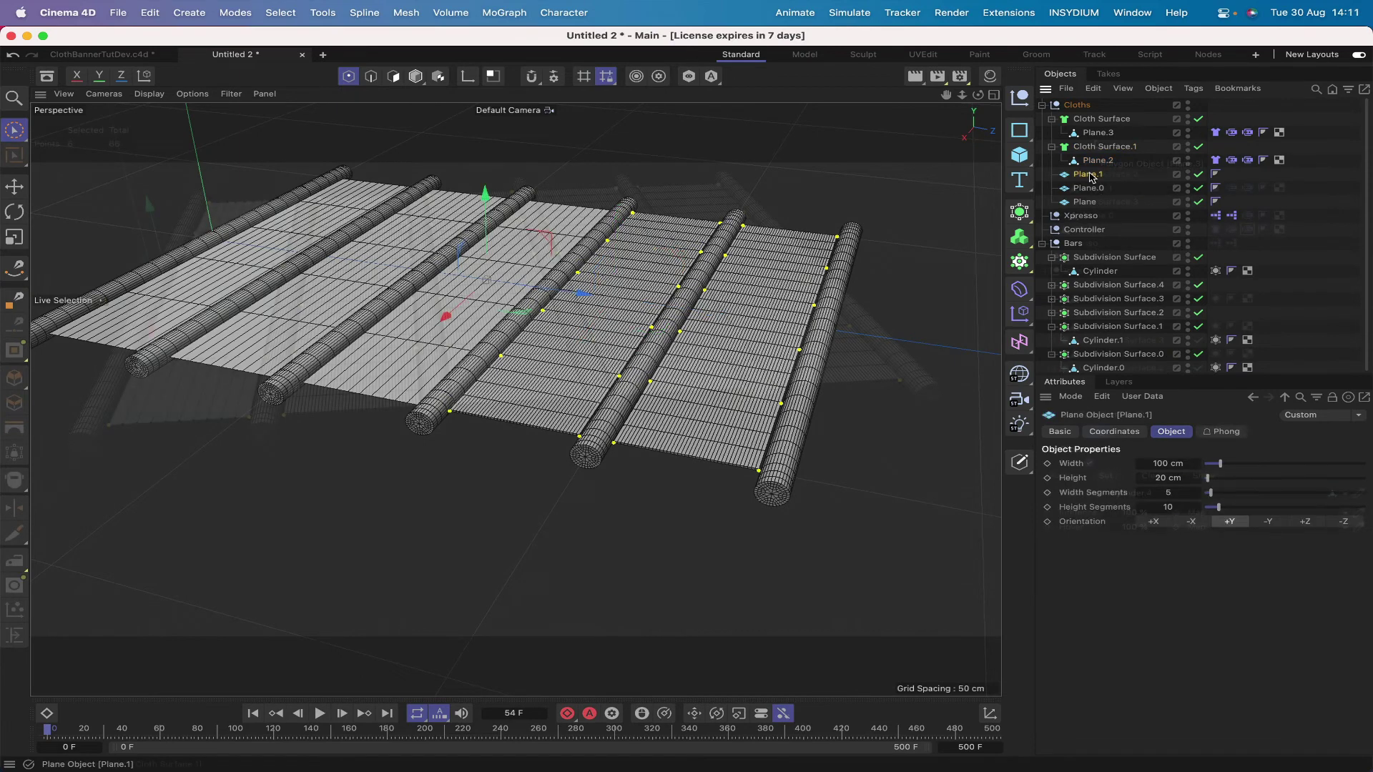
key(c)
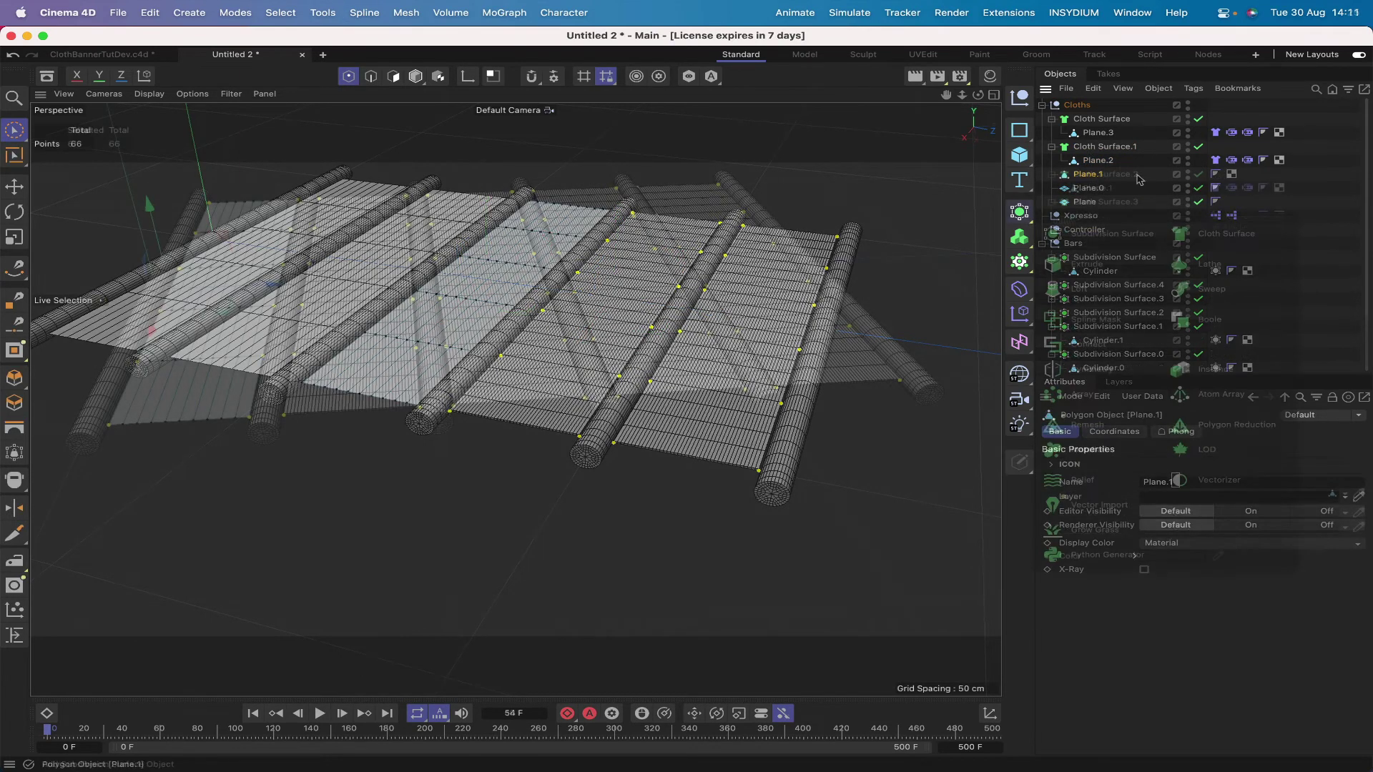
click(1192, 89)
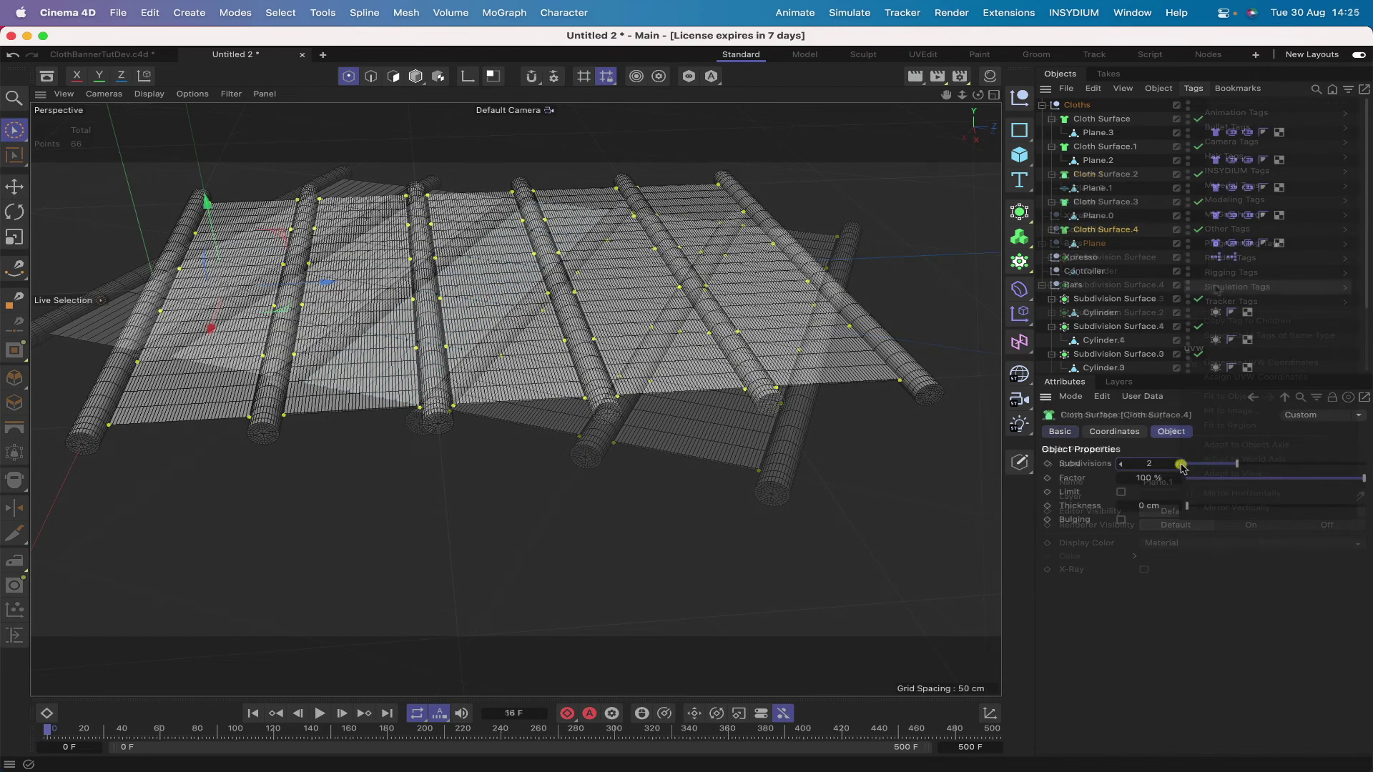
- Set Cloth Surface.4 to Subdivisions 2 and Thickness 0.3 cm
click(1180, 461)
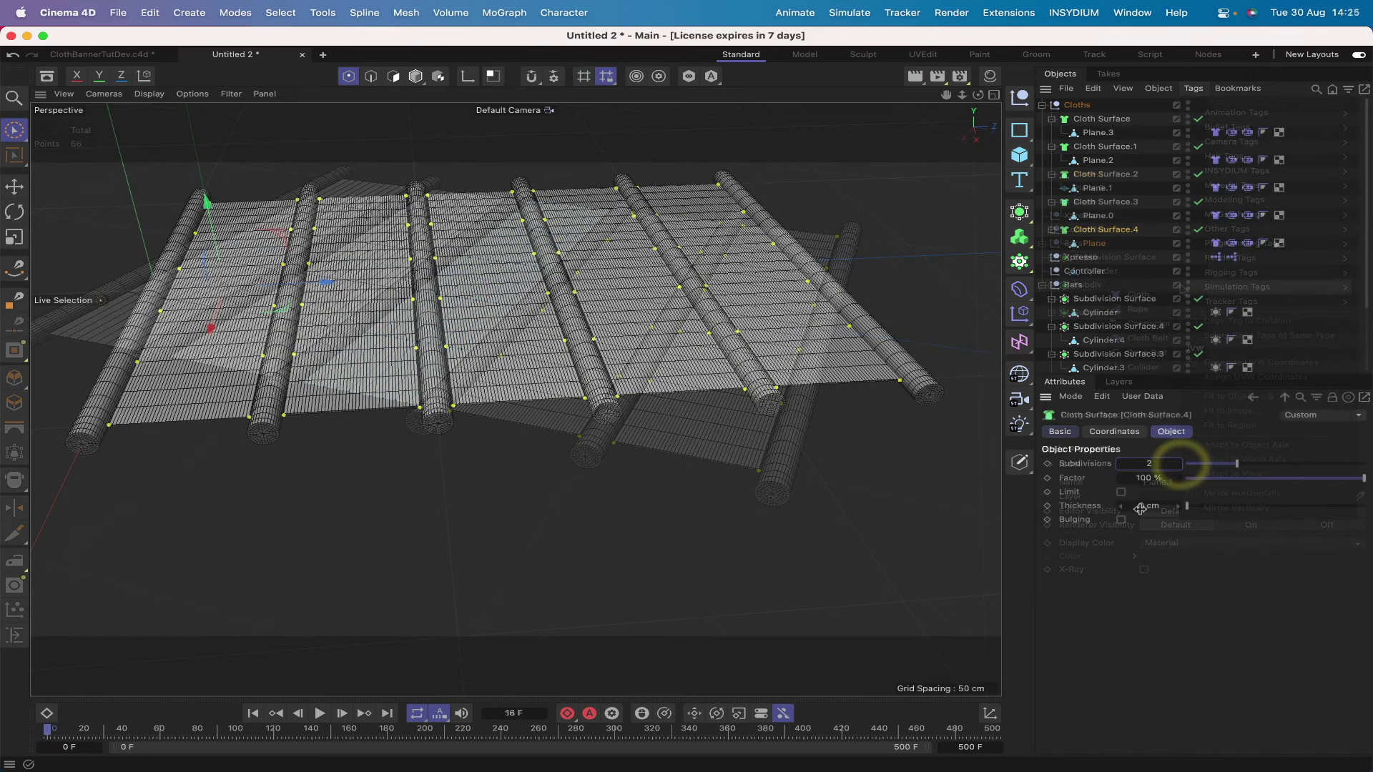
click(1147, 506)
text(0.5)
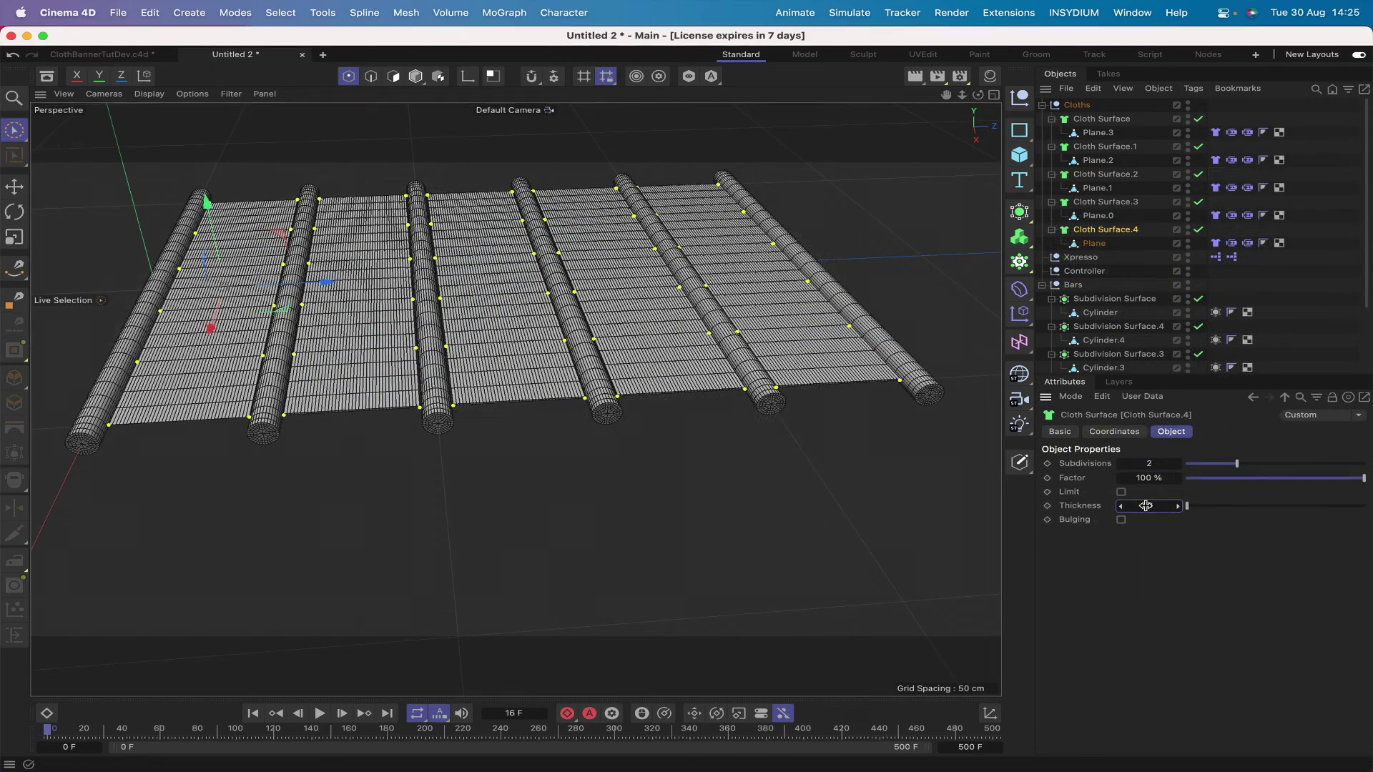
key(Return)
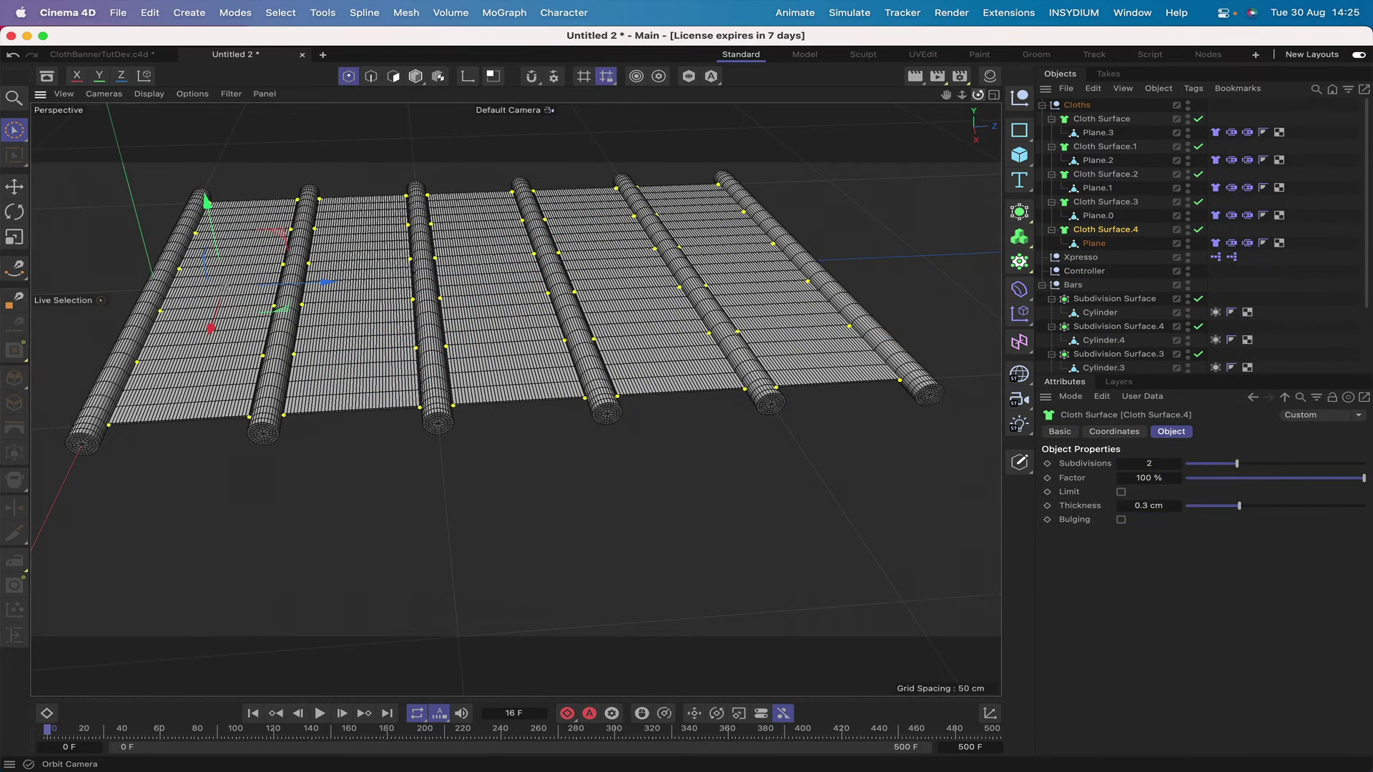
- Play the simulation to check all five belted cloths between the bars, then return to the start of the animation
drag(977, 94, 942, 99)
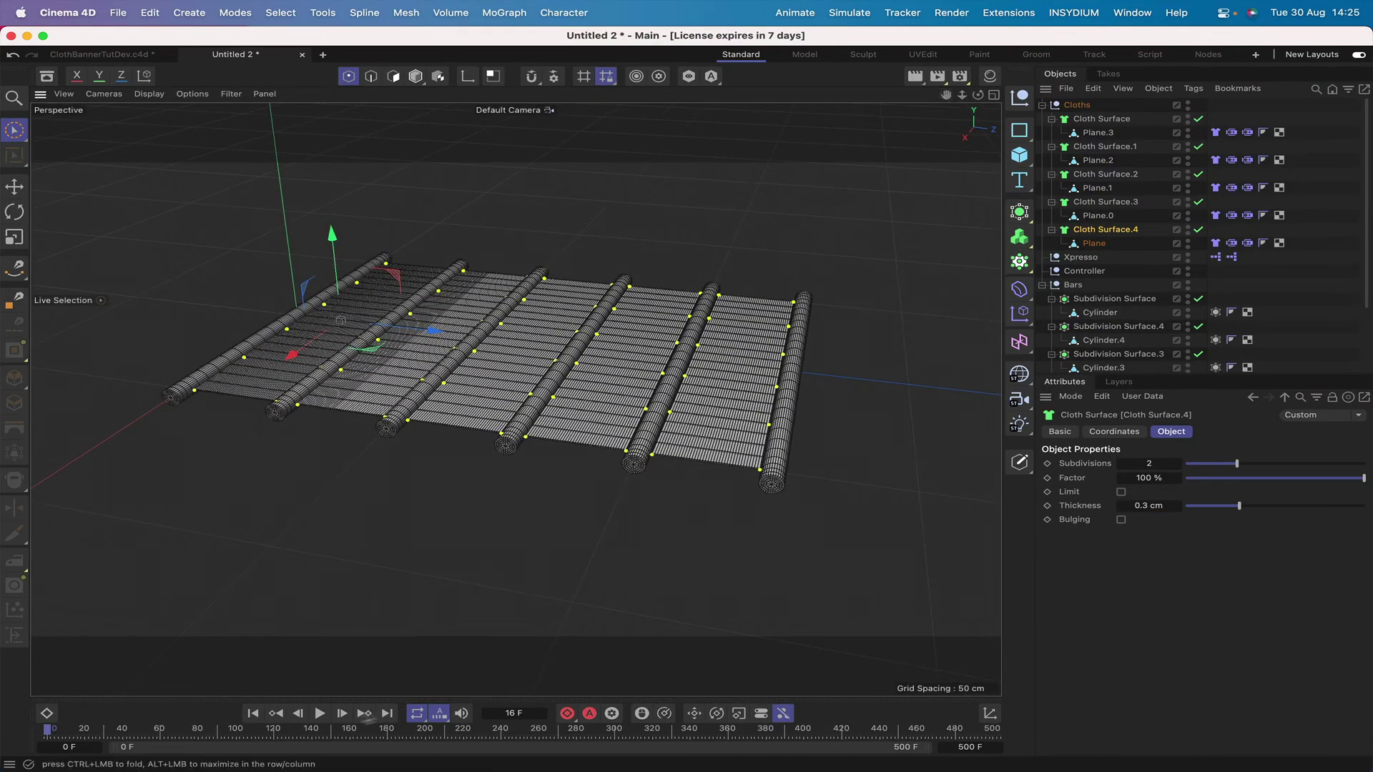
click(319, 714)
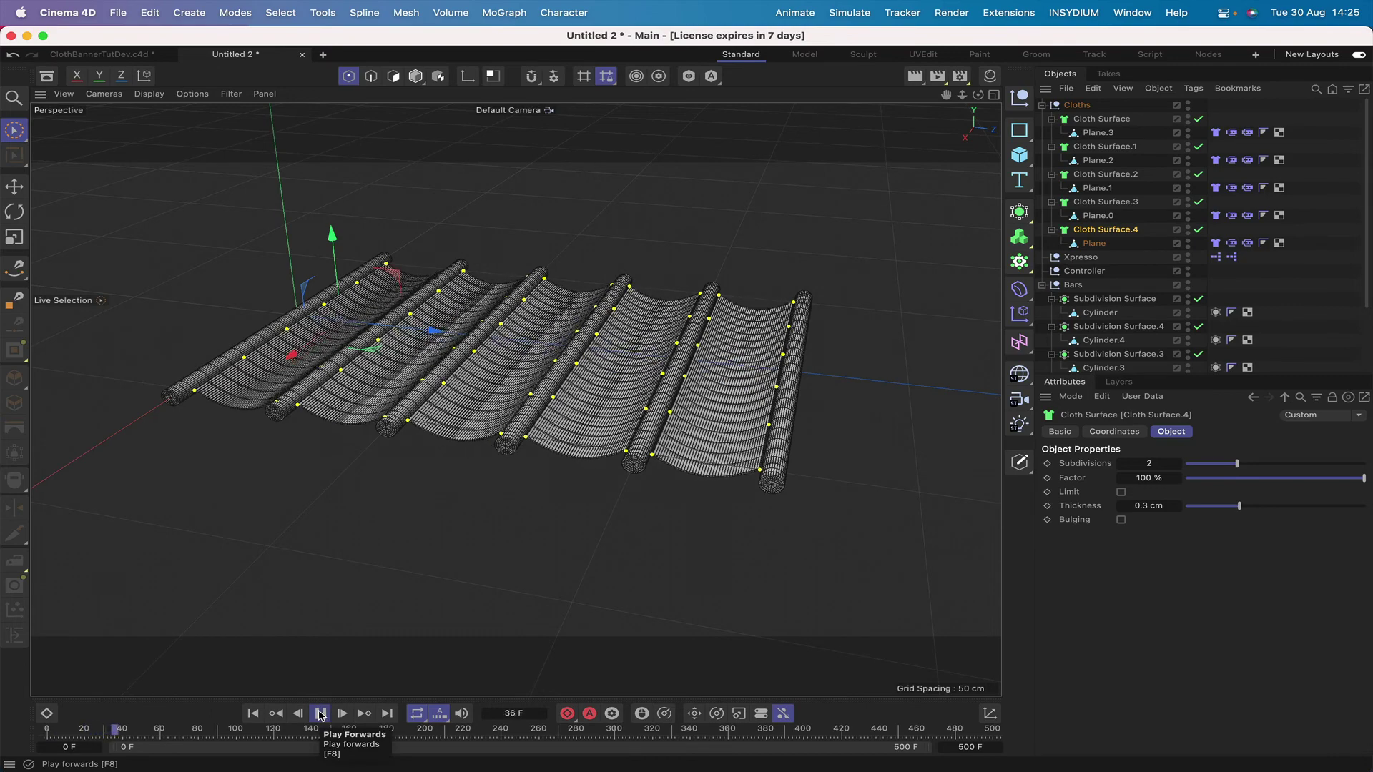
click(319, 714)
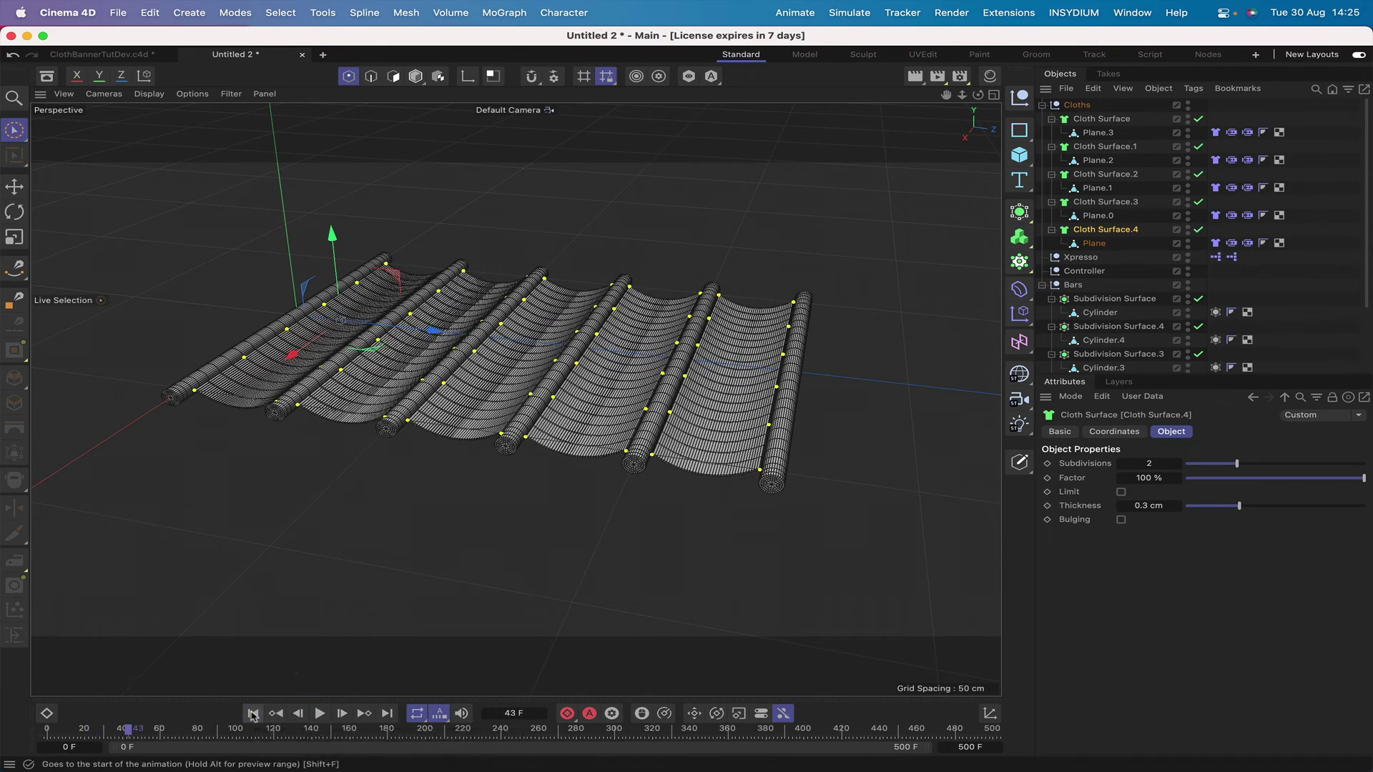
click(253, 713)
drag(977, 95, 981, 104)
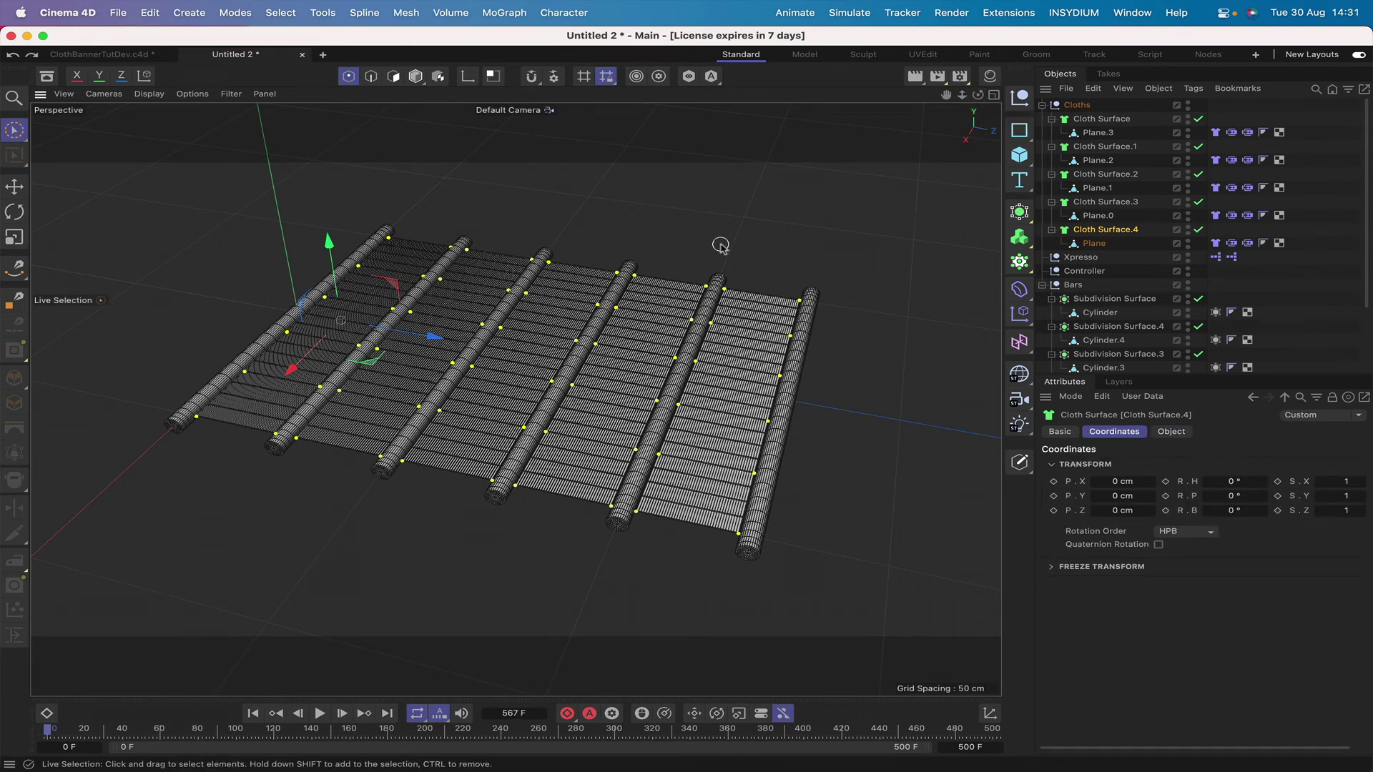
- Save the project as SunScreen in the Expresso Expressions folder
click(119, 12)
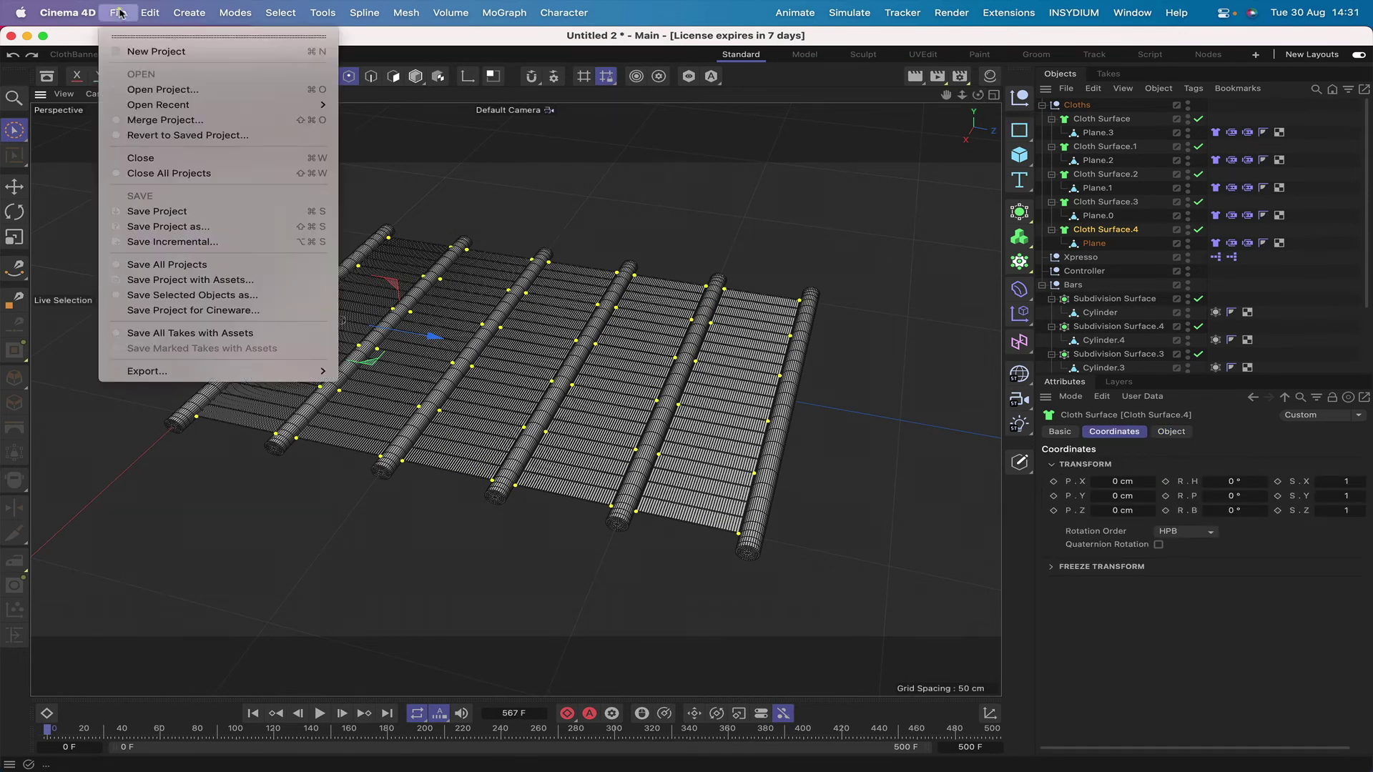
click(145, 217)
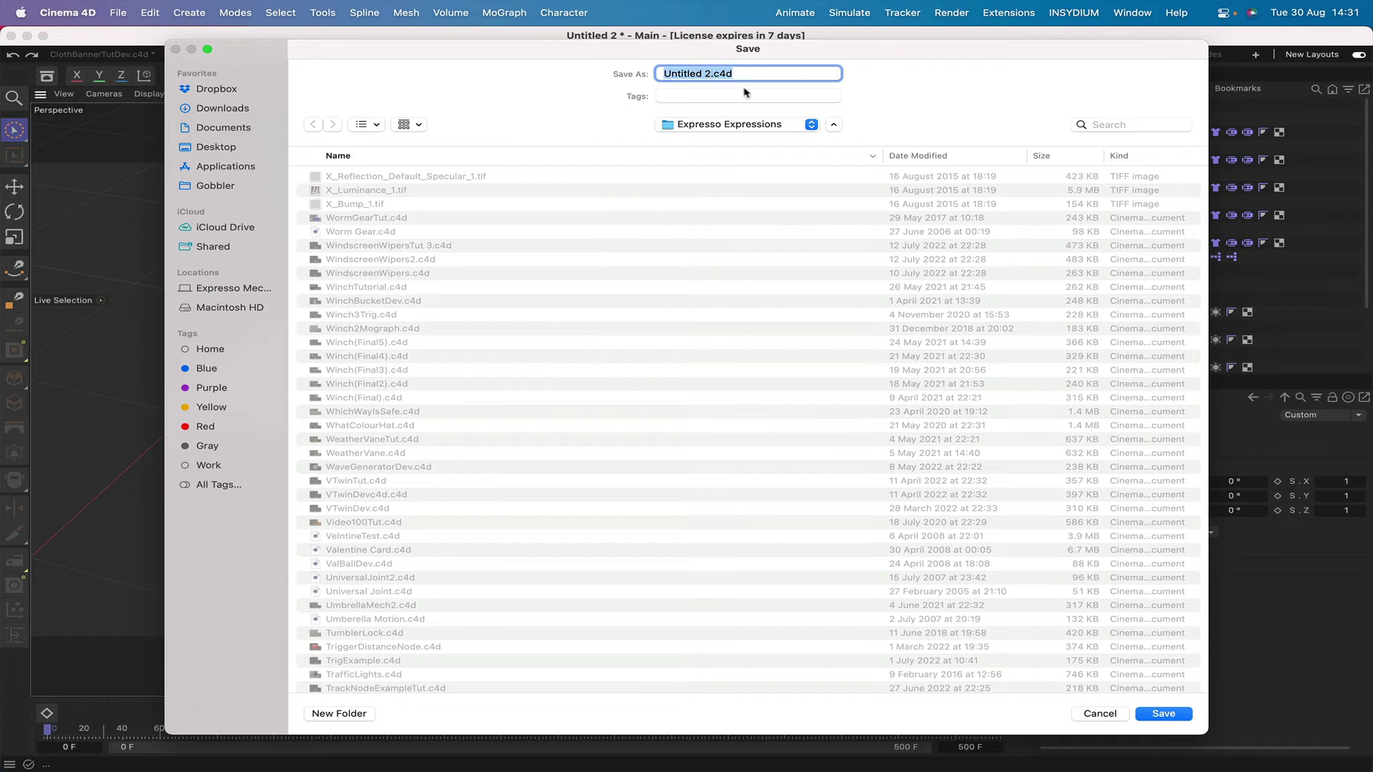
text(SunScreen)
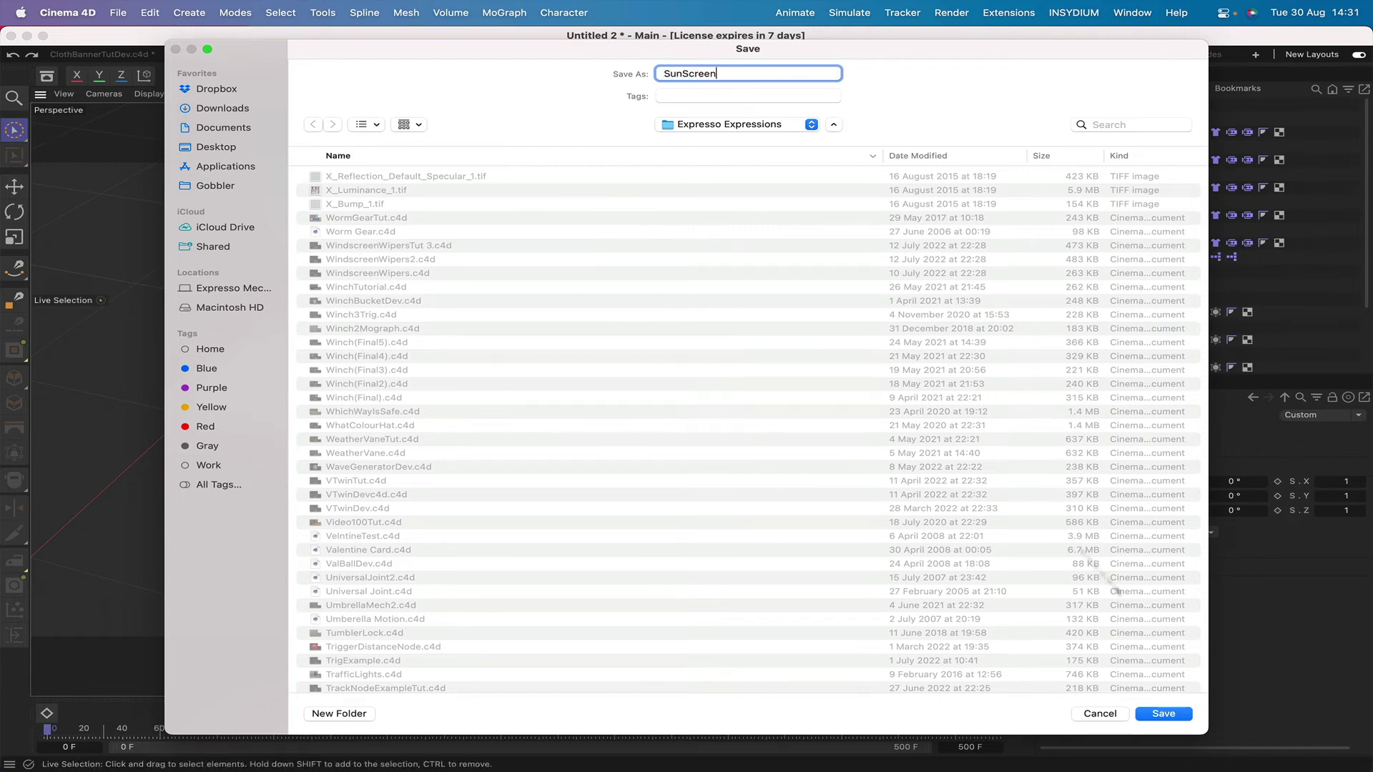
click(1165, 714)
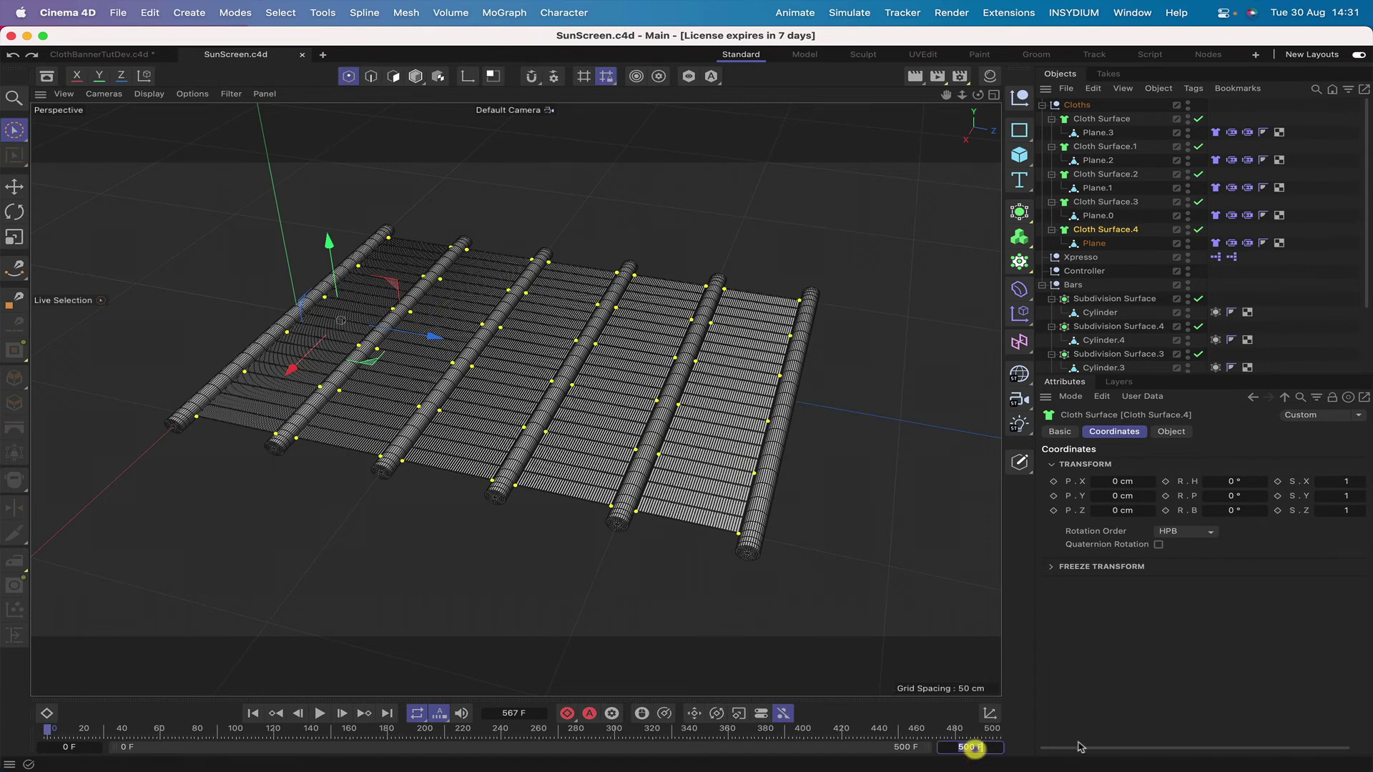
- Extend the end of the animation timeline to frame 2000
double_click(970, 748)
text(2000)
key(Return)
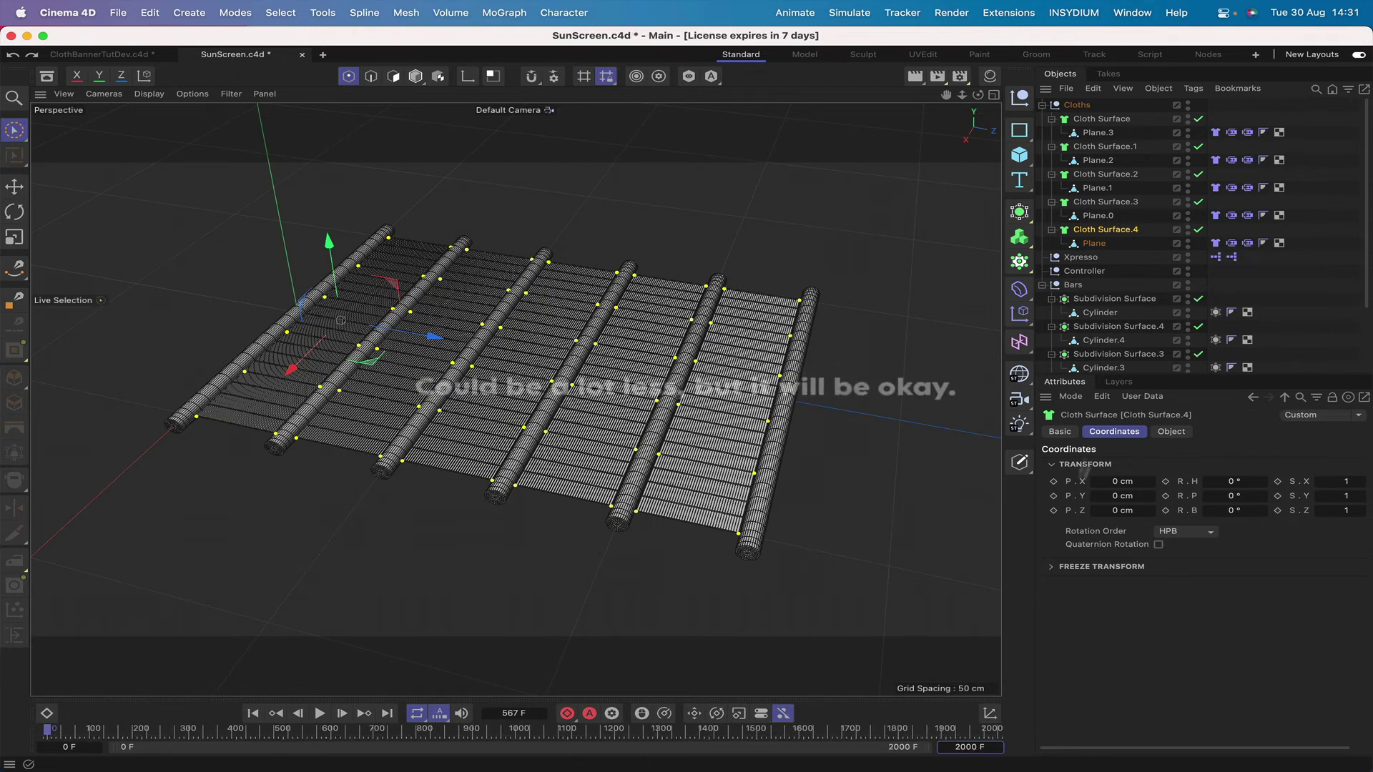
- Play the simulation while sliding the end bar's Subdivision Surface inward, set its Z position to 50 cm, and stop playback
click(1107, 299)
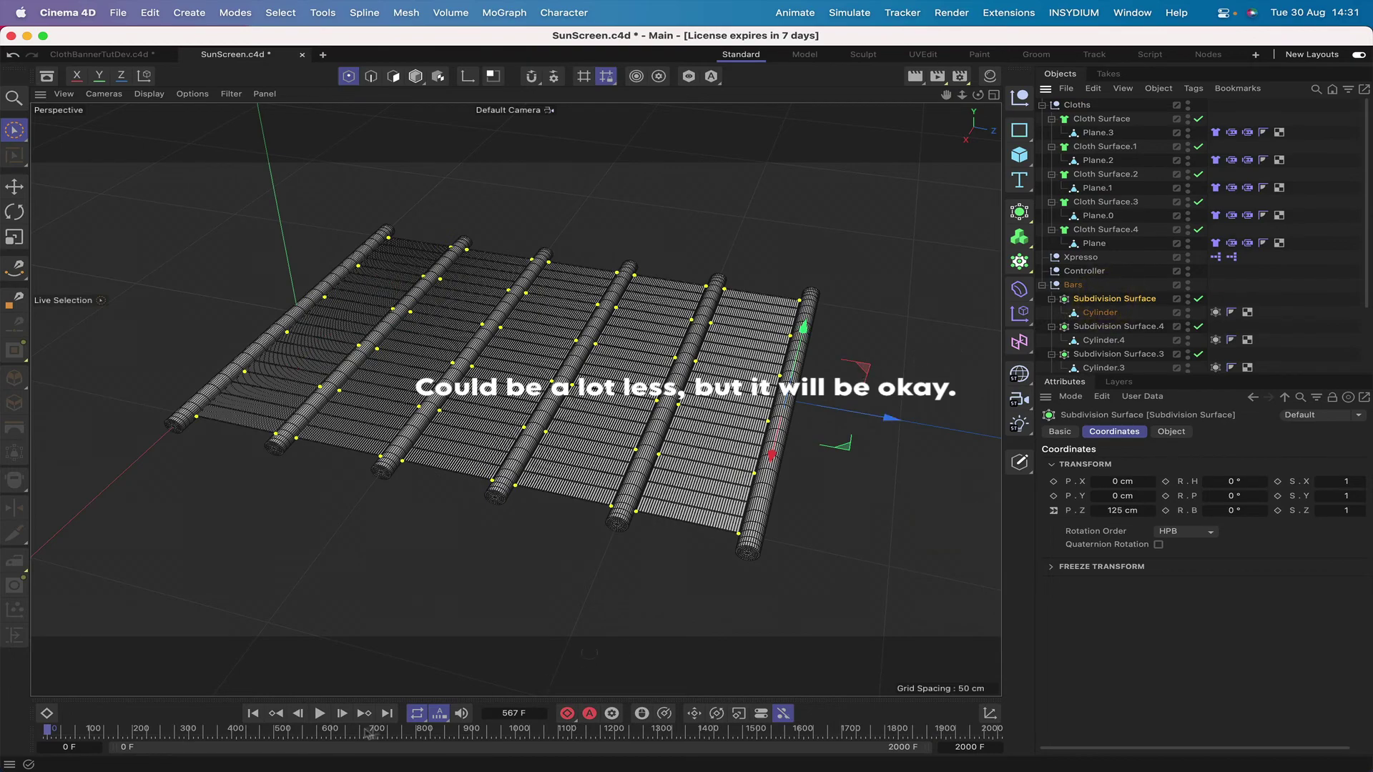
click(320, 713)
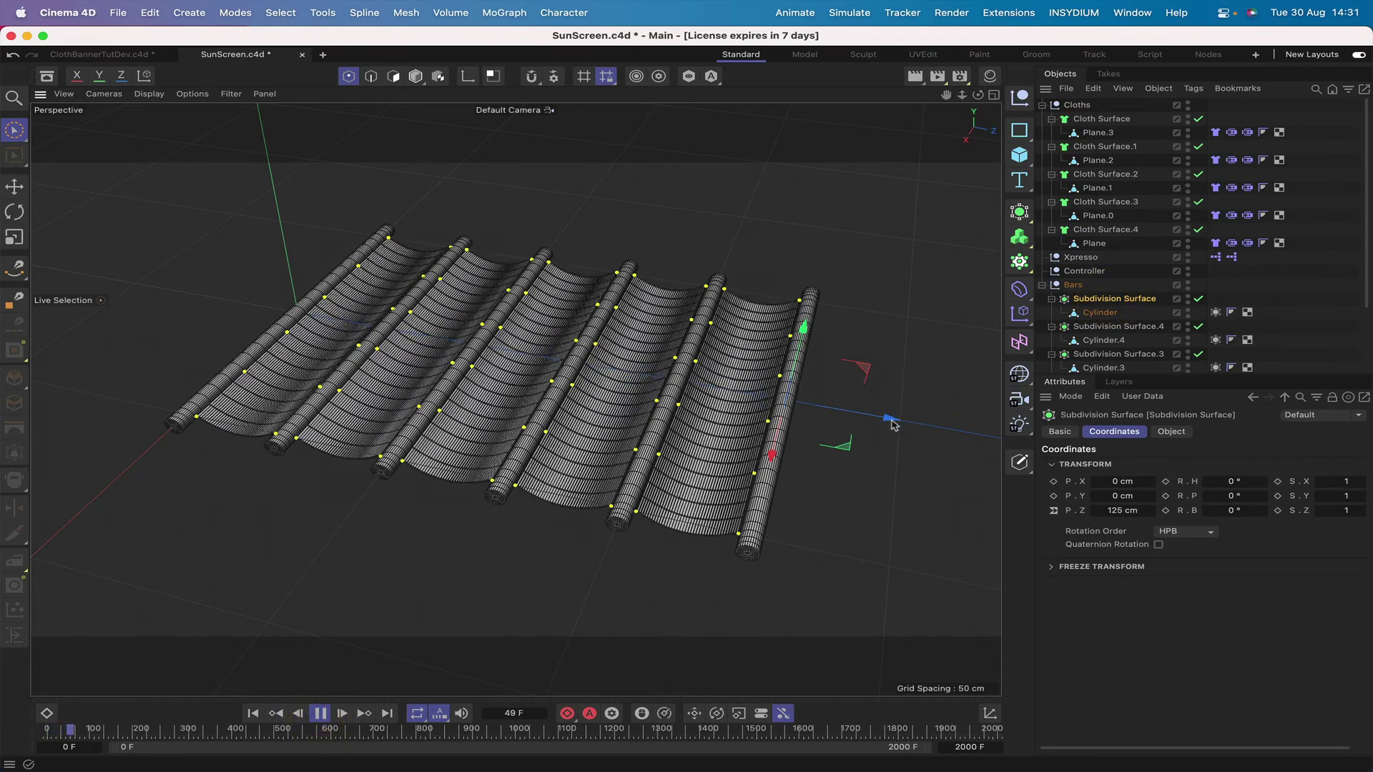
drag(894, 420, 564, 422)
click(1121, 510)
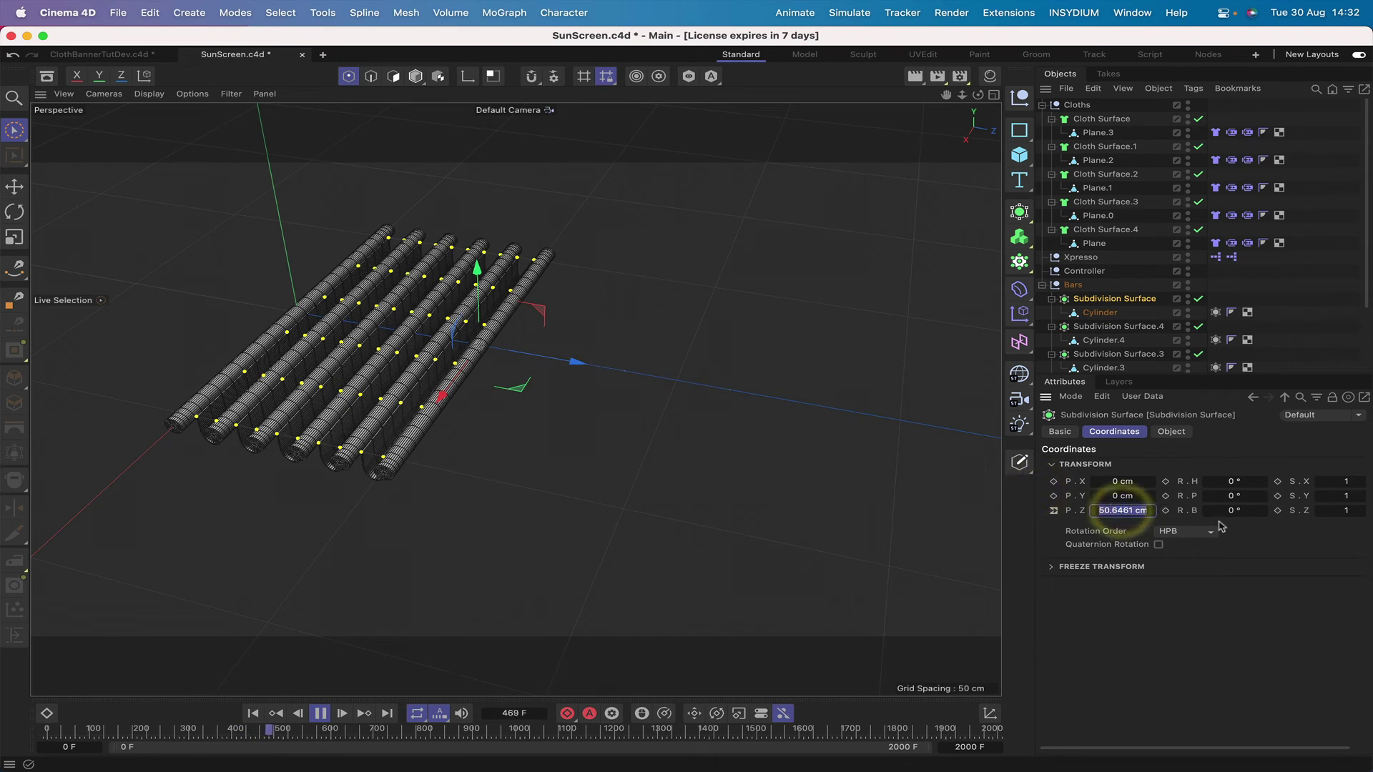
text(50)
key(Return)
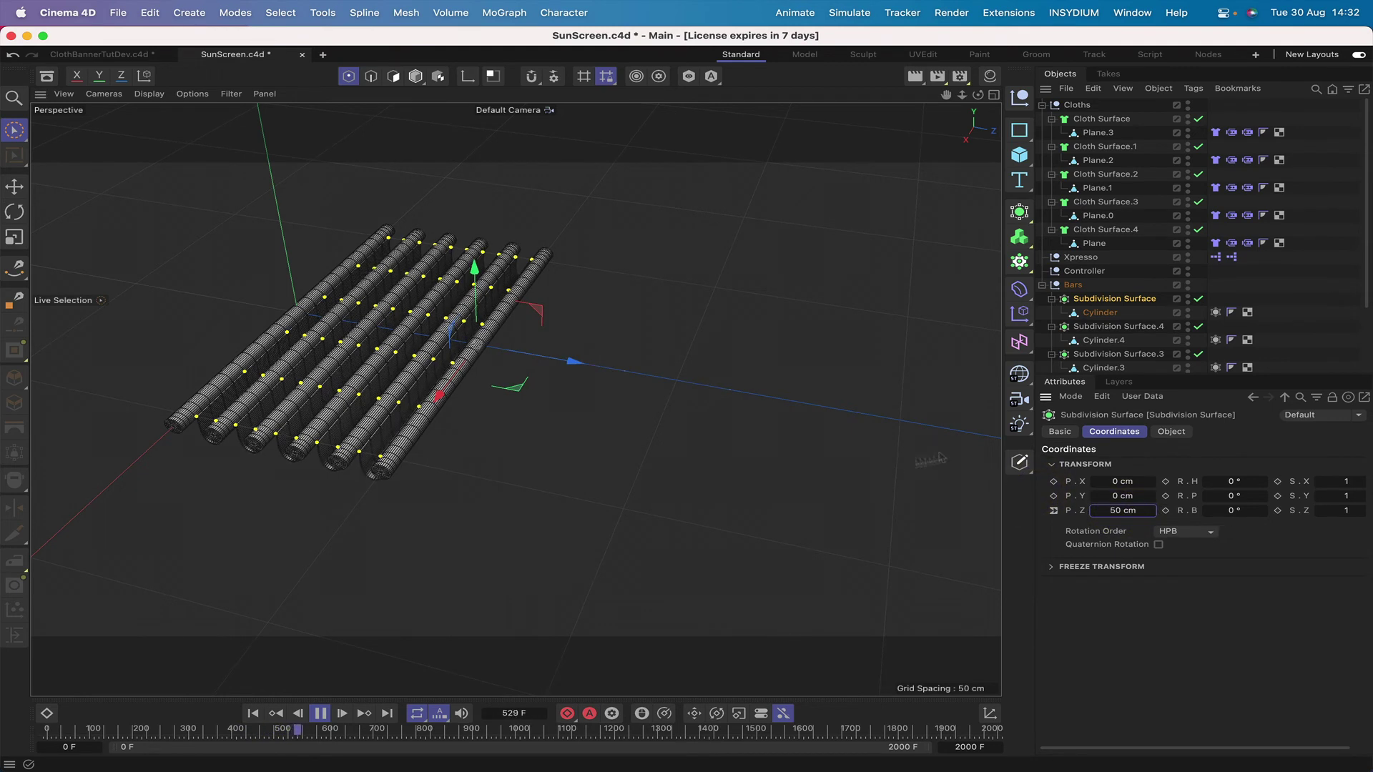
click(320, 713)
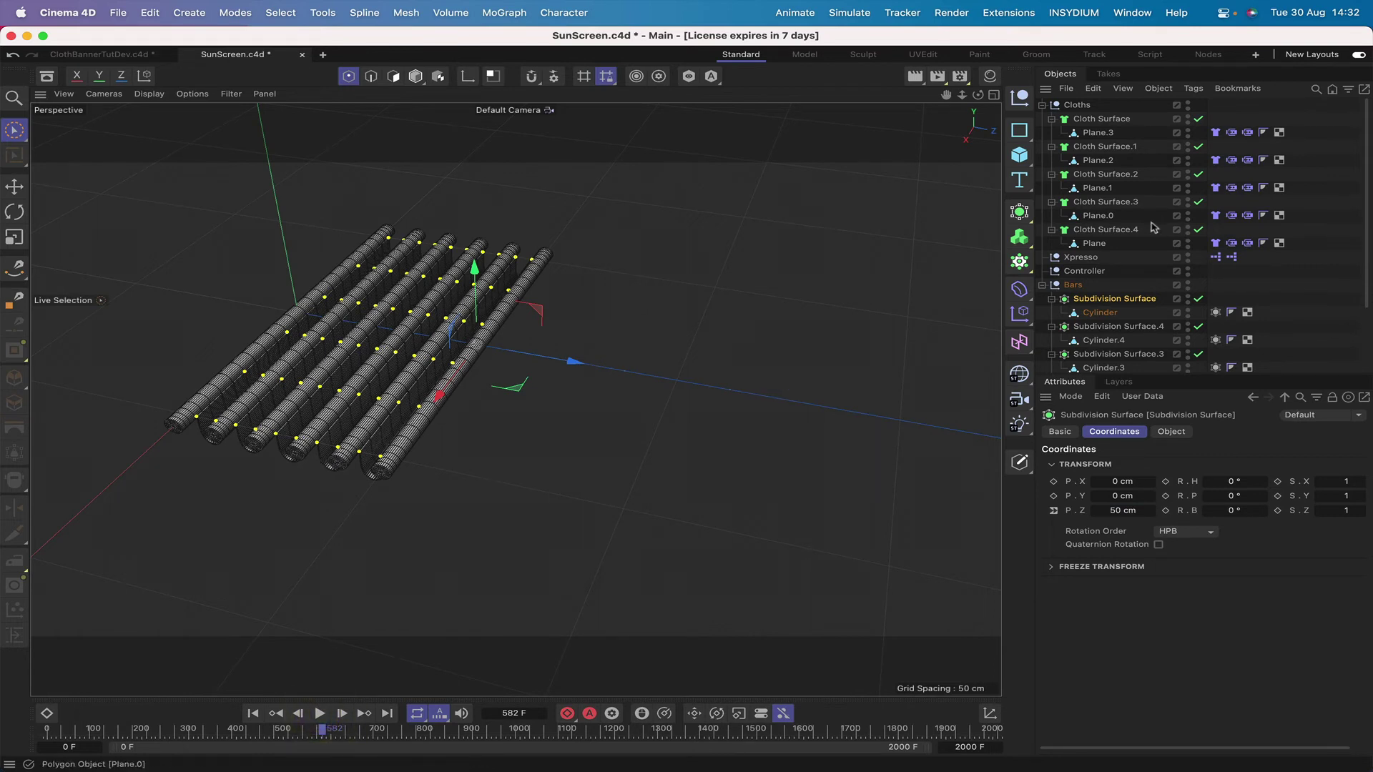
- Set the gathered cloth shape as the Init State for all five planes' Cloth tags, and return to the animation start
scroll(1152, 229, down, 2)
scroll(1151, 229, up, 1)
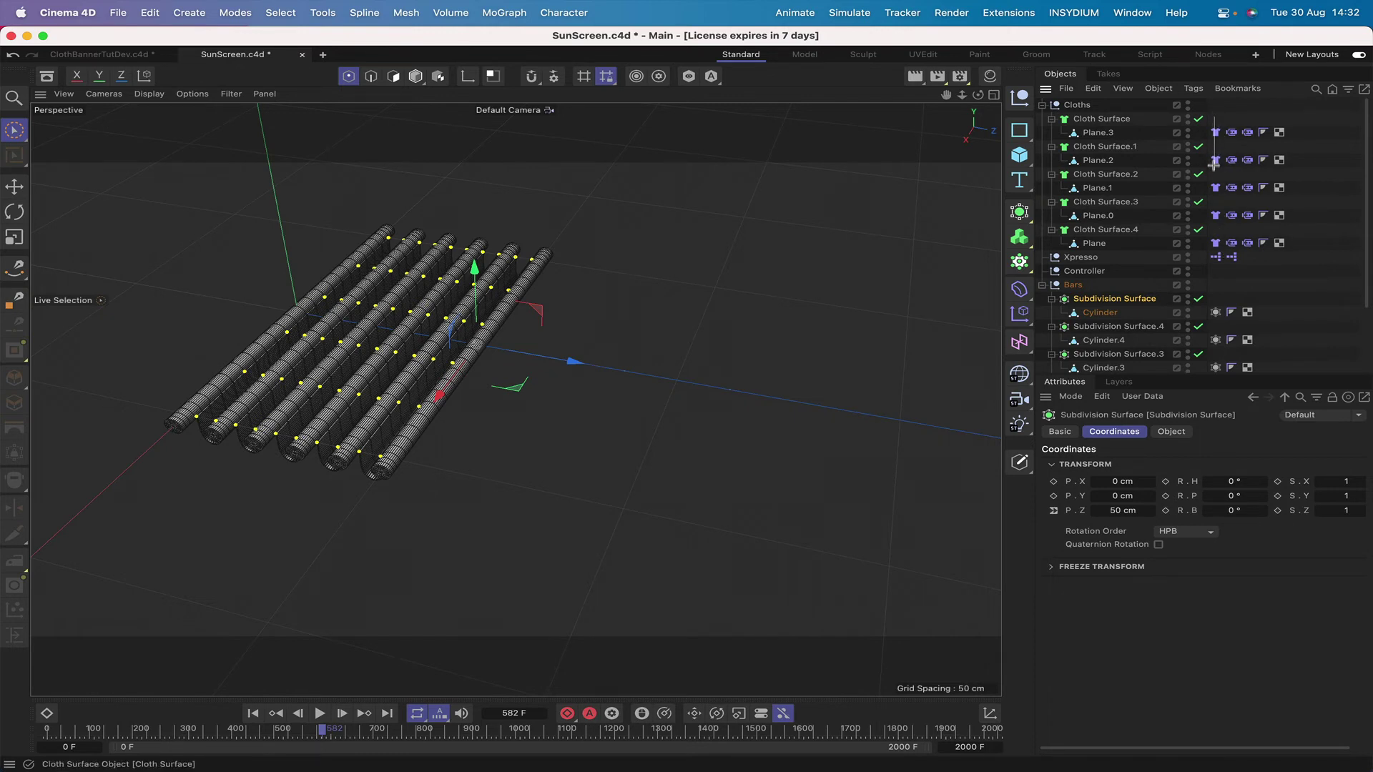
drag(1217, 243, 1216, 245)
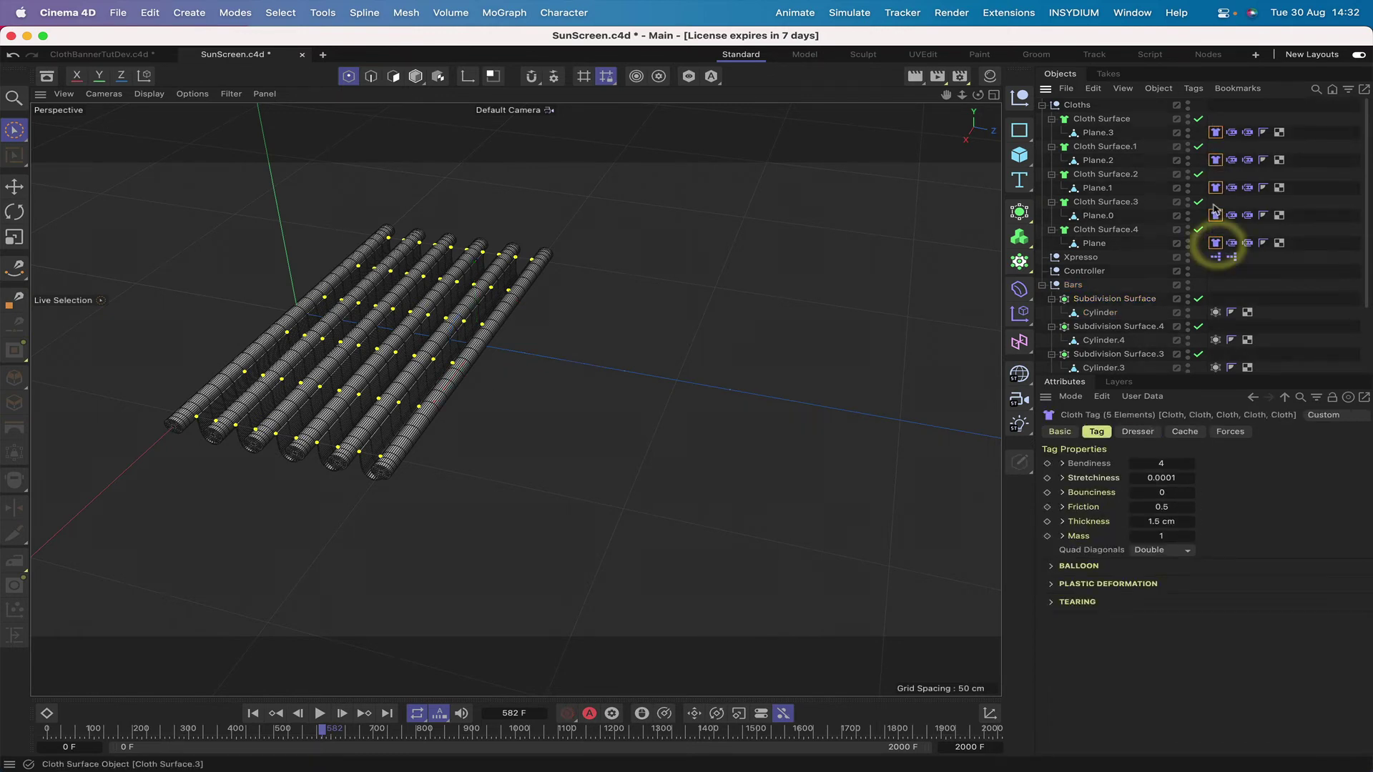
click(1145, 435)
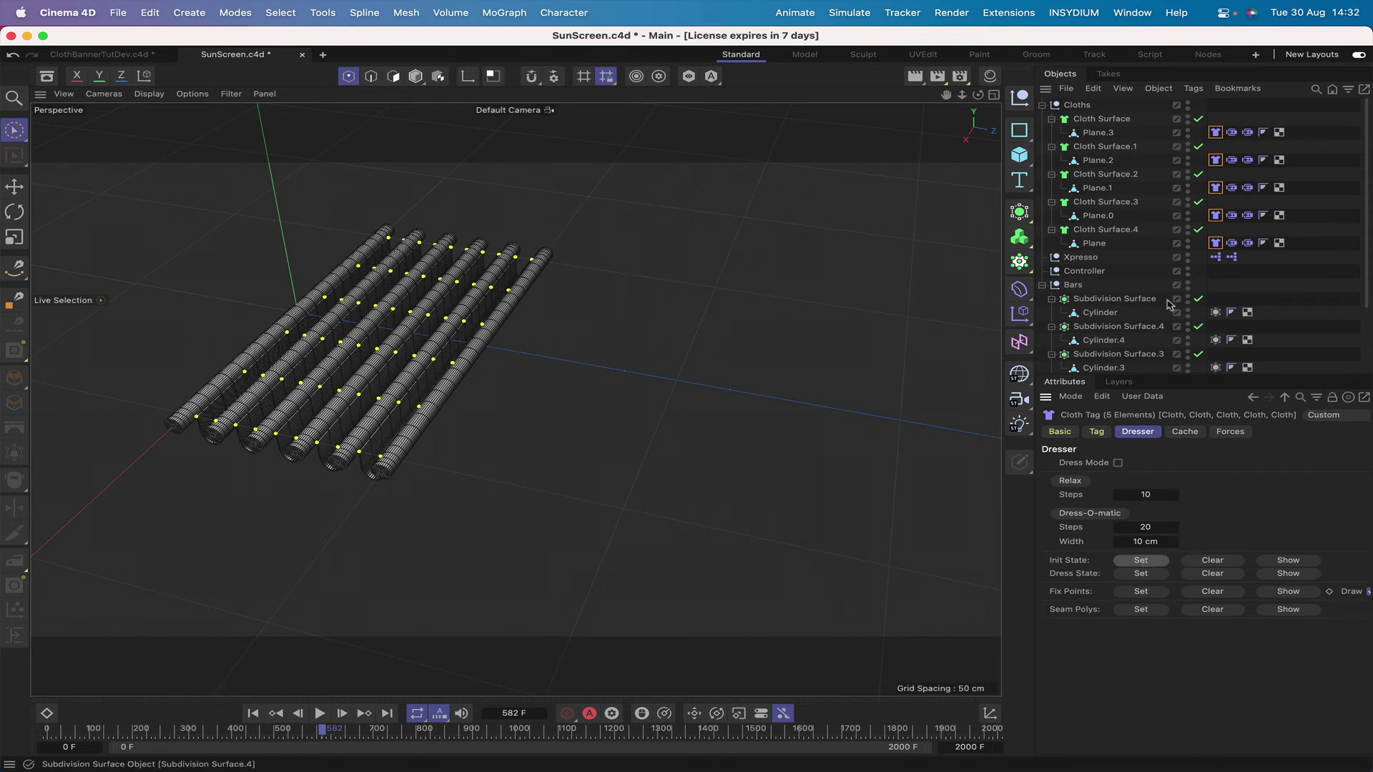
click(253, 713)
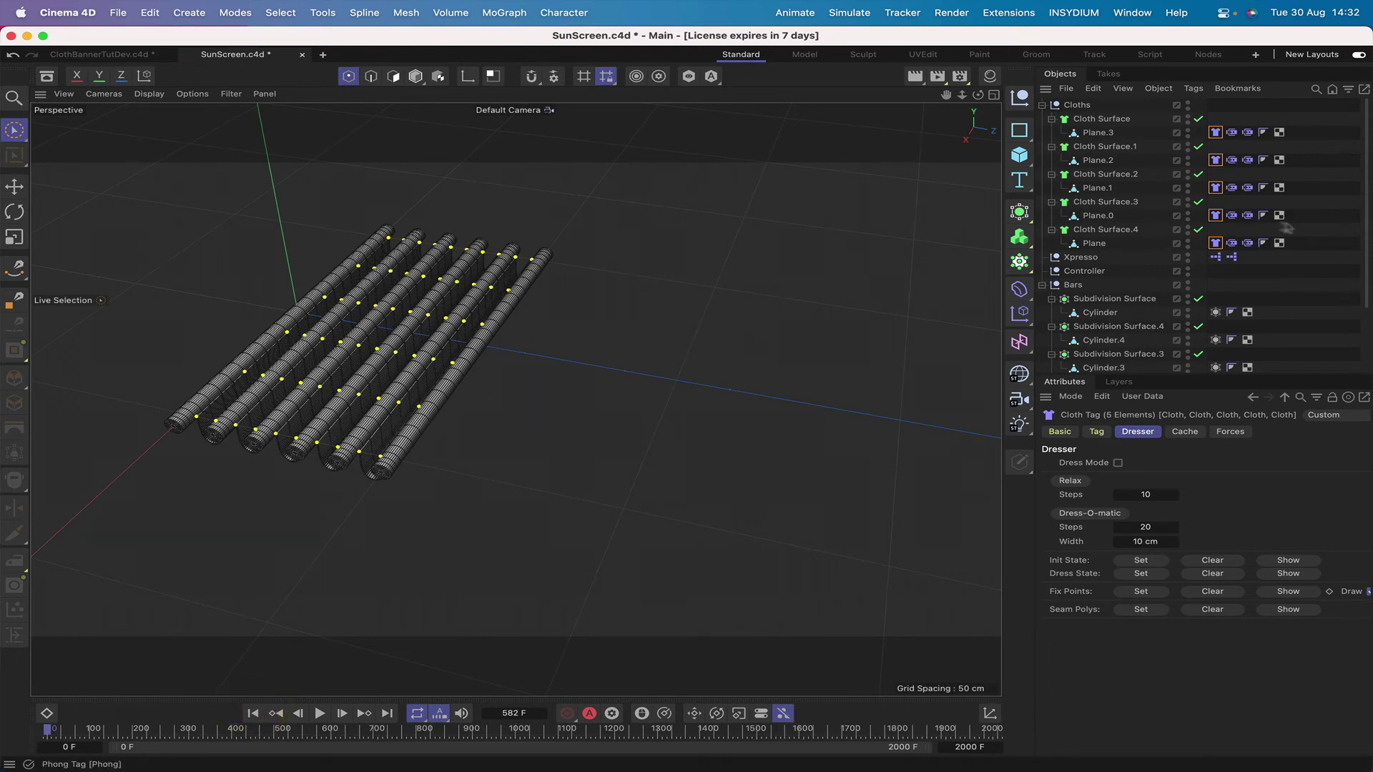
click(1307, 223)
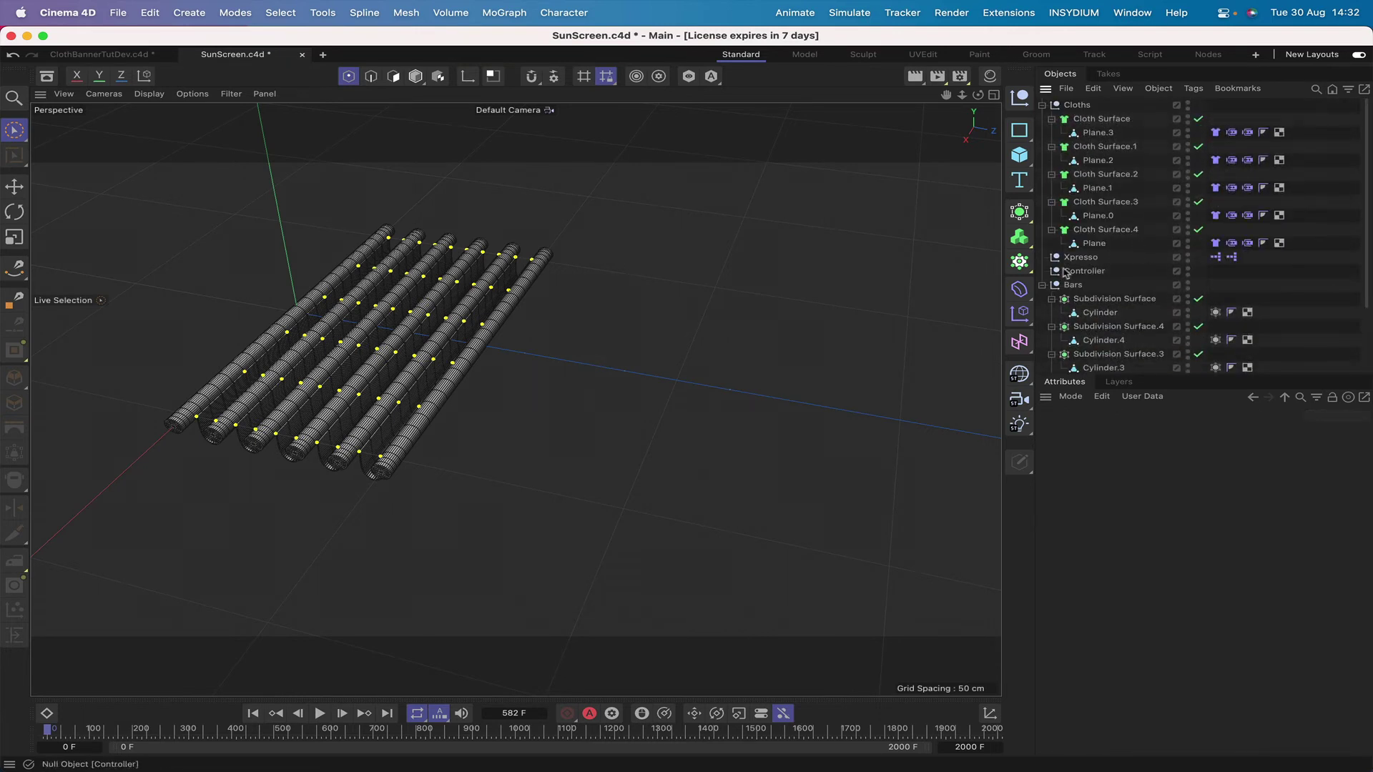
- Move the Cloths group below Bars in the object hierarchy and collapse the Bars group
click(1042, 105)
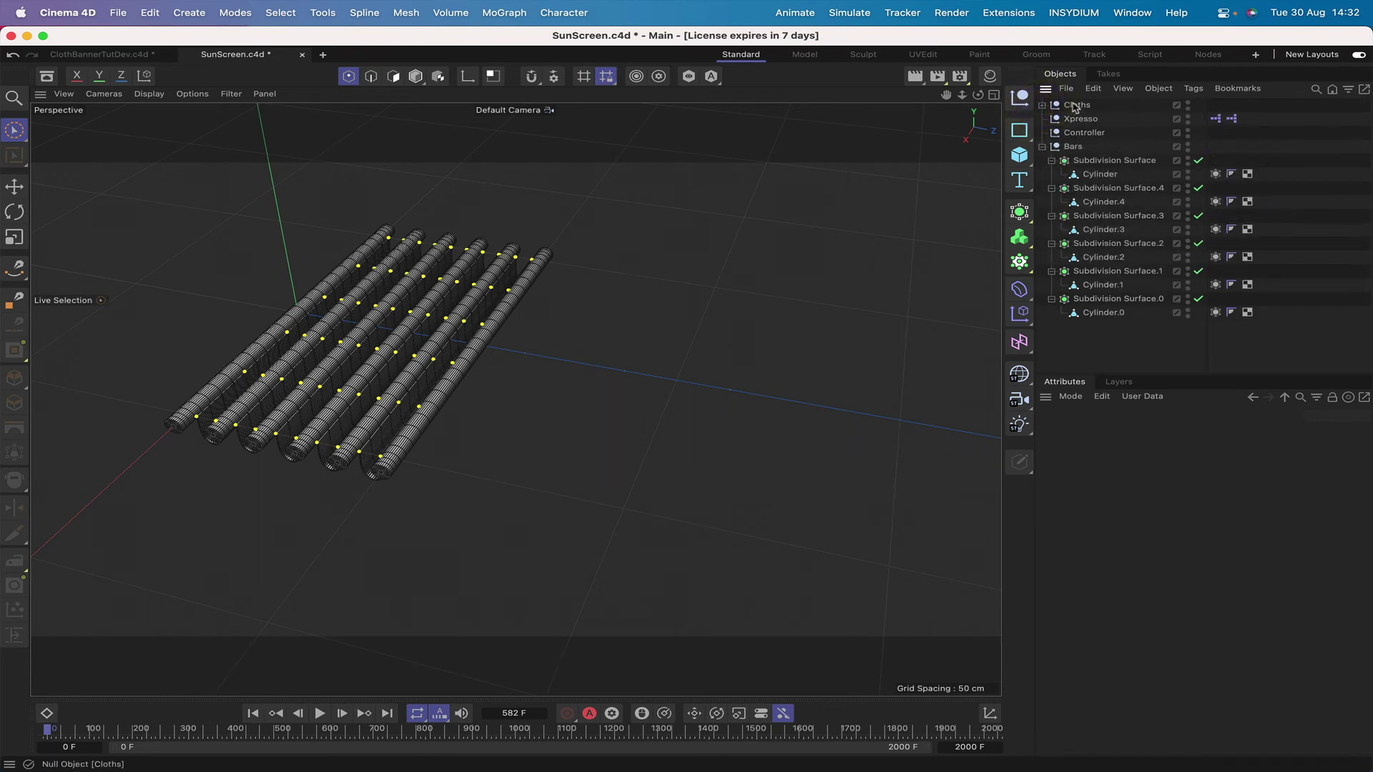
mouse_move(1075, 106)
mouse_down()
mouse_move(1075, 136)
mouse_move(1058, 147)
mouse_move(1058, 131)
mouse_move(1076, 129)
mouse_up()
click(1042, 146)
click(1042, 146)
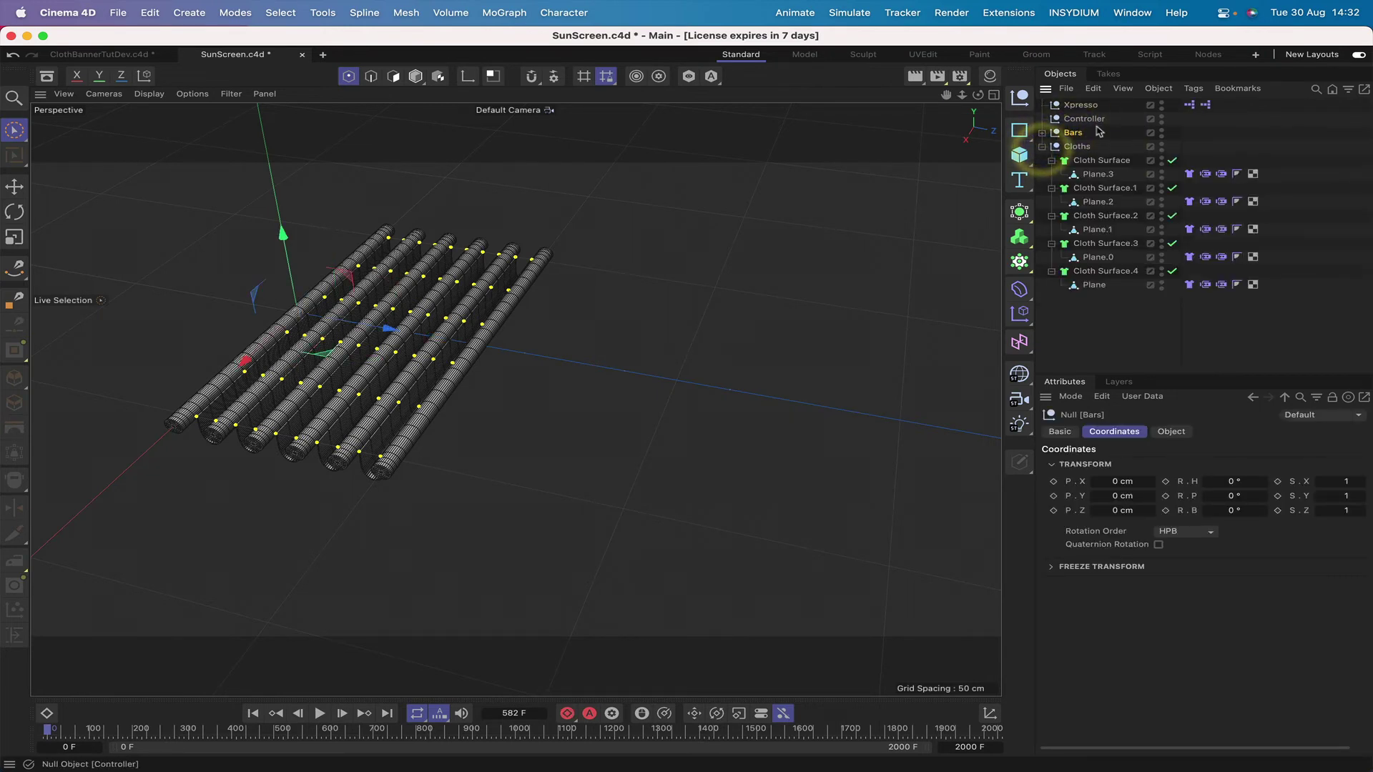
- Disable the first XPresso tag on the Xpresso null and select the second one
click(1189, 105)
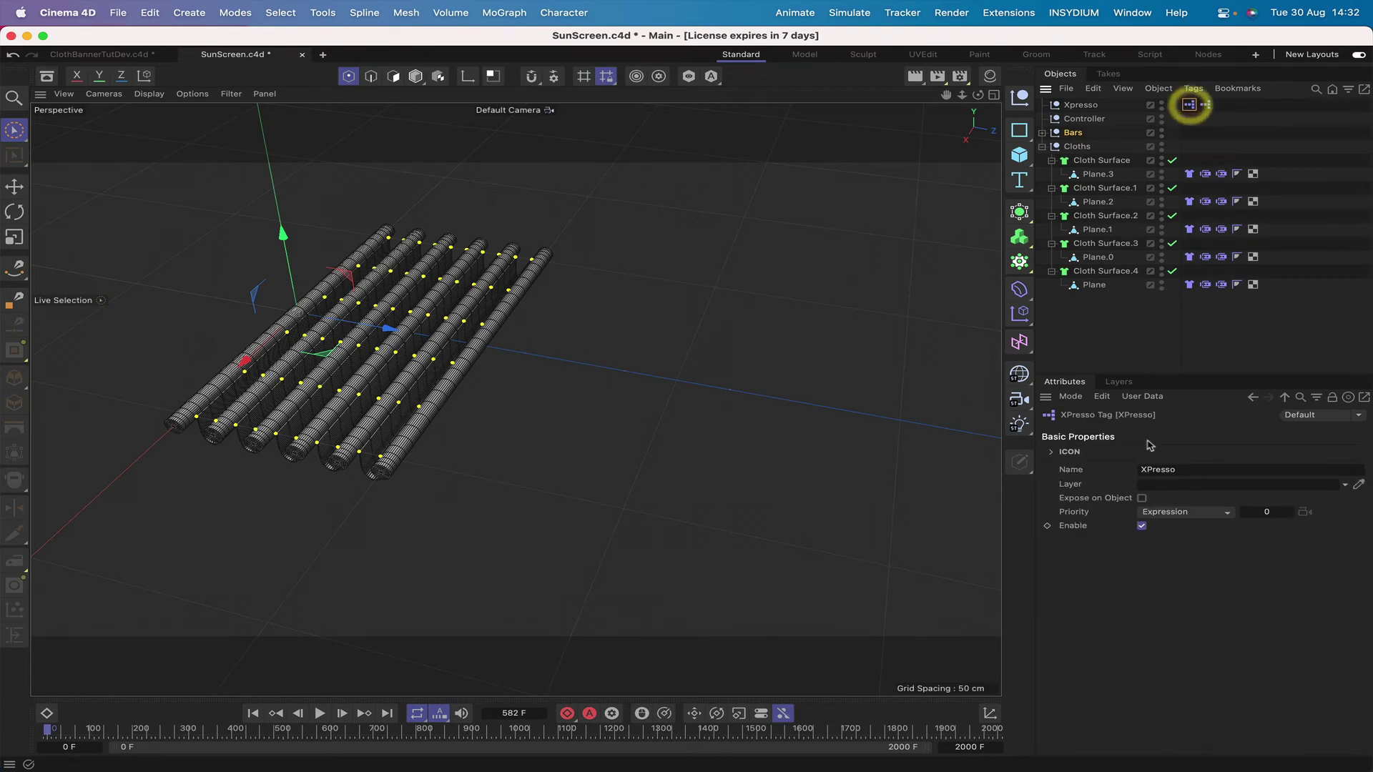
click(1142, 526)
click(1205, 104)
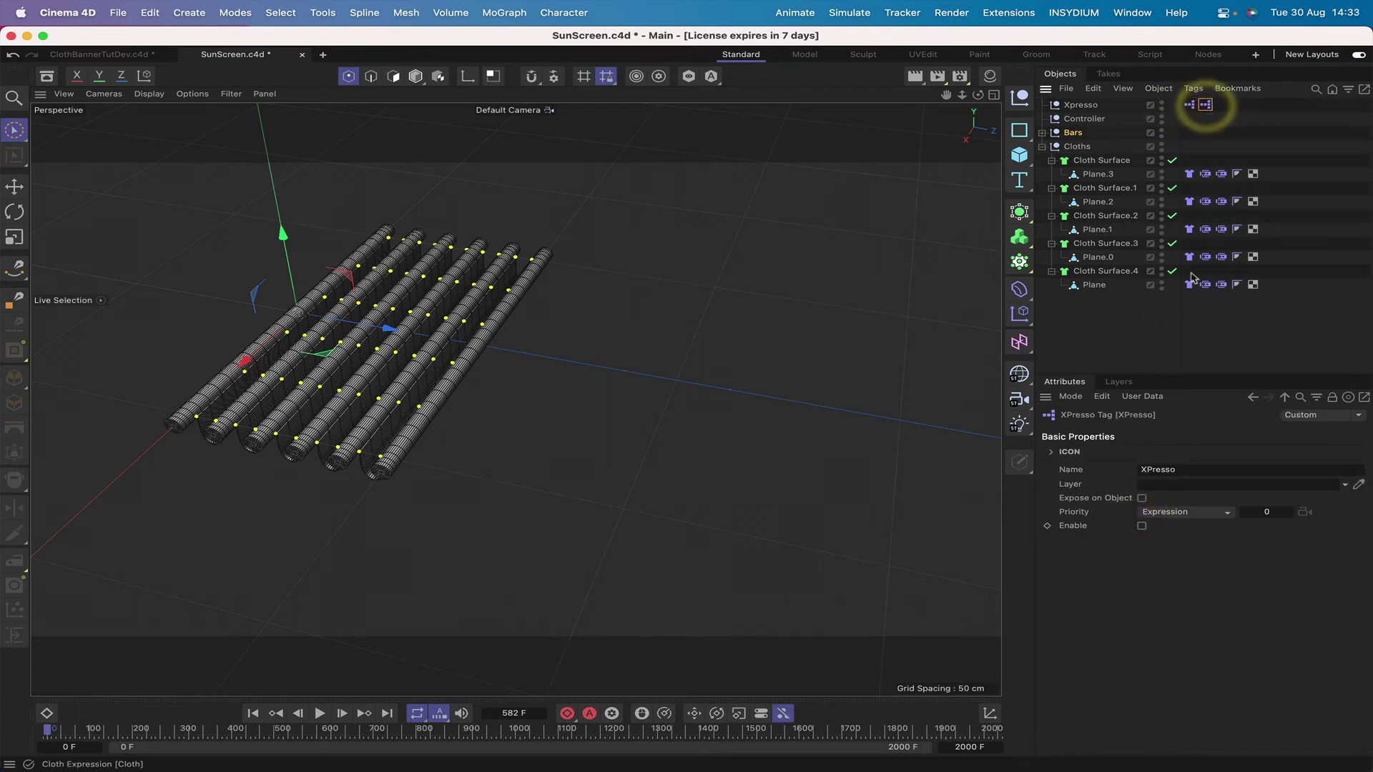
- Set the Controller's Open/Close value to 50 and enable the second XPresso tag
click(1085, 119)
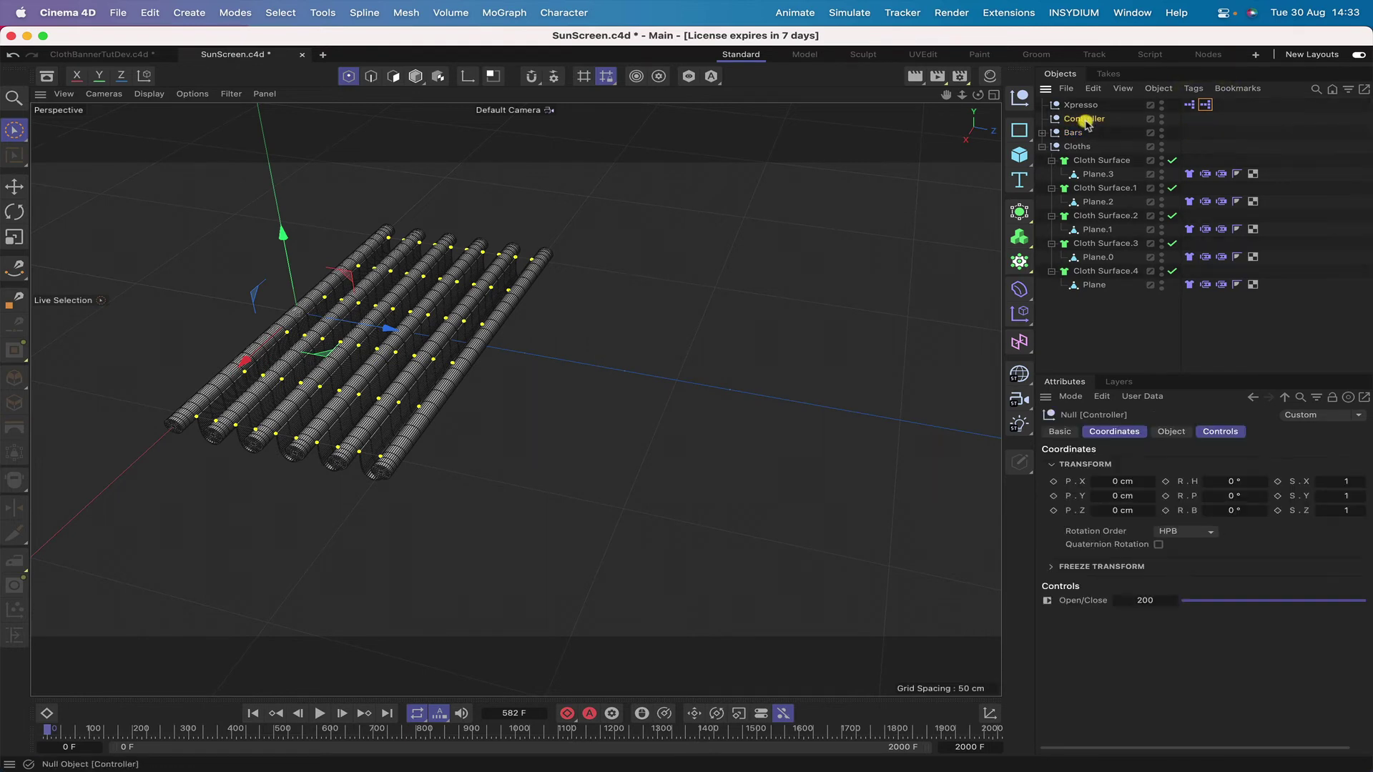
click(1165, 601)
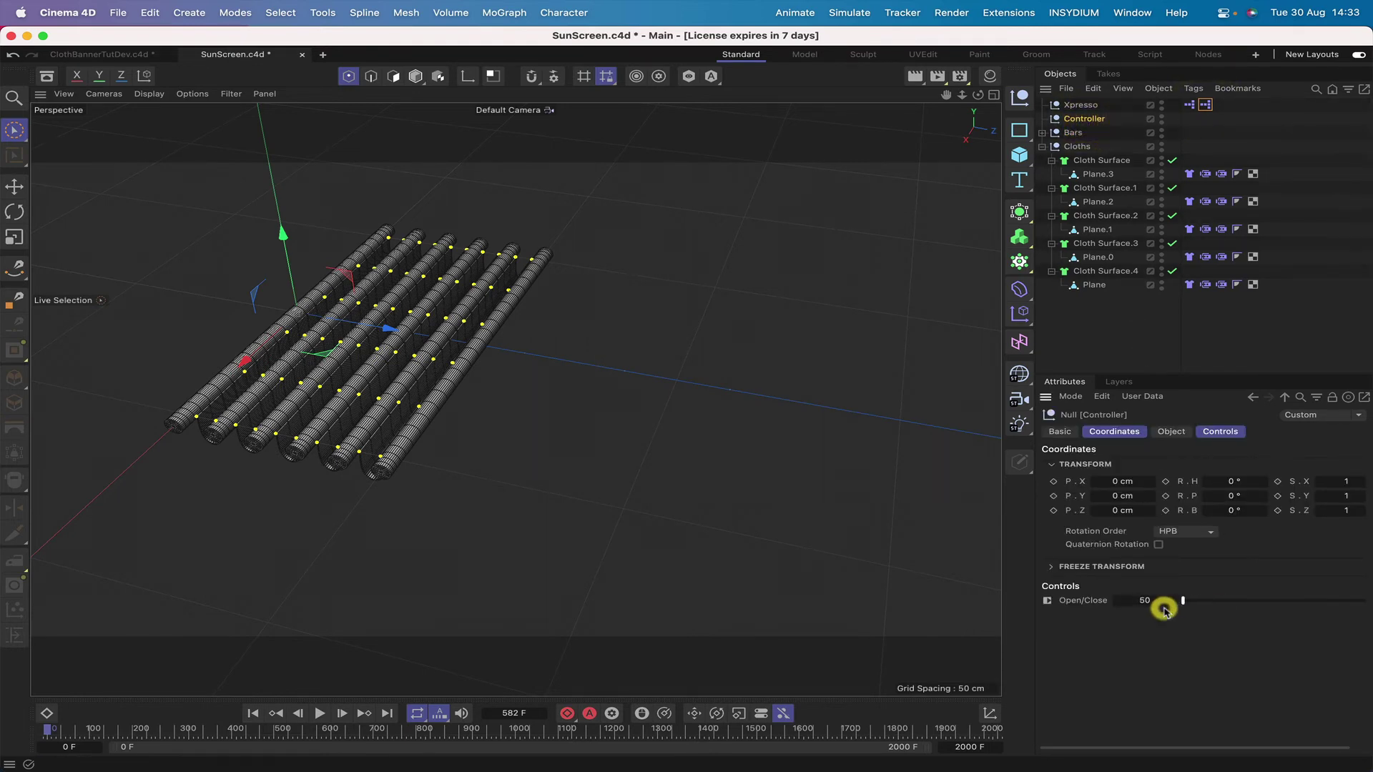
click(1205, 106)
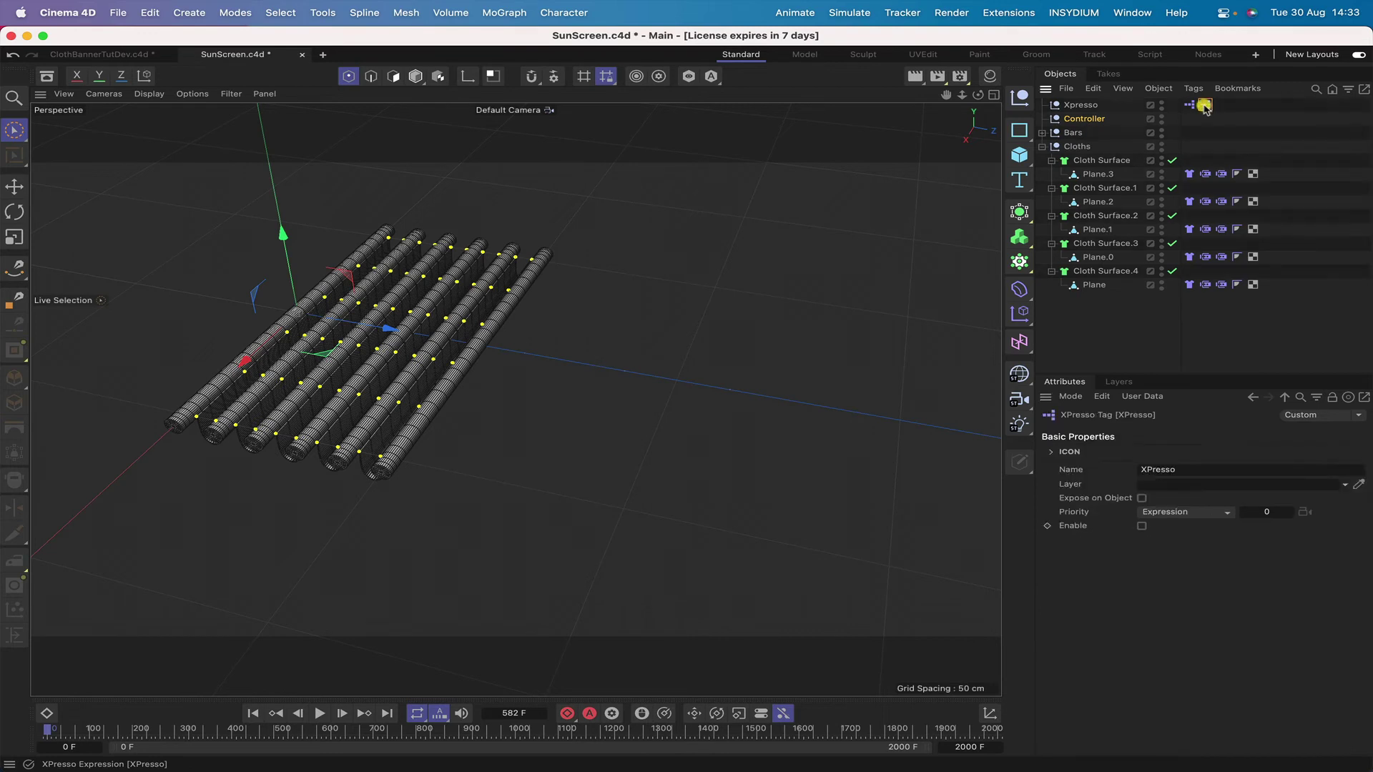
click(1142, 527)
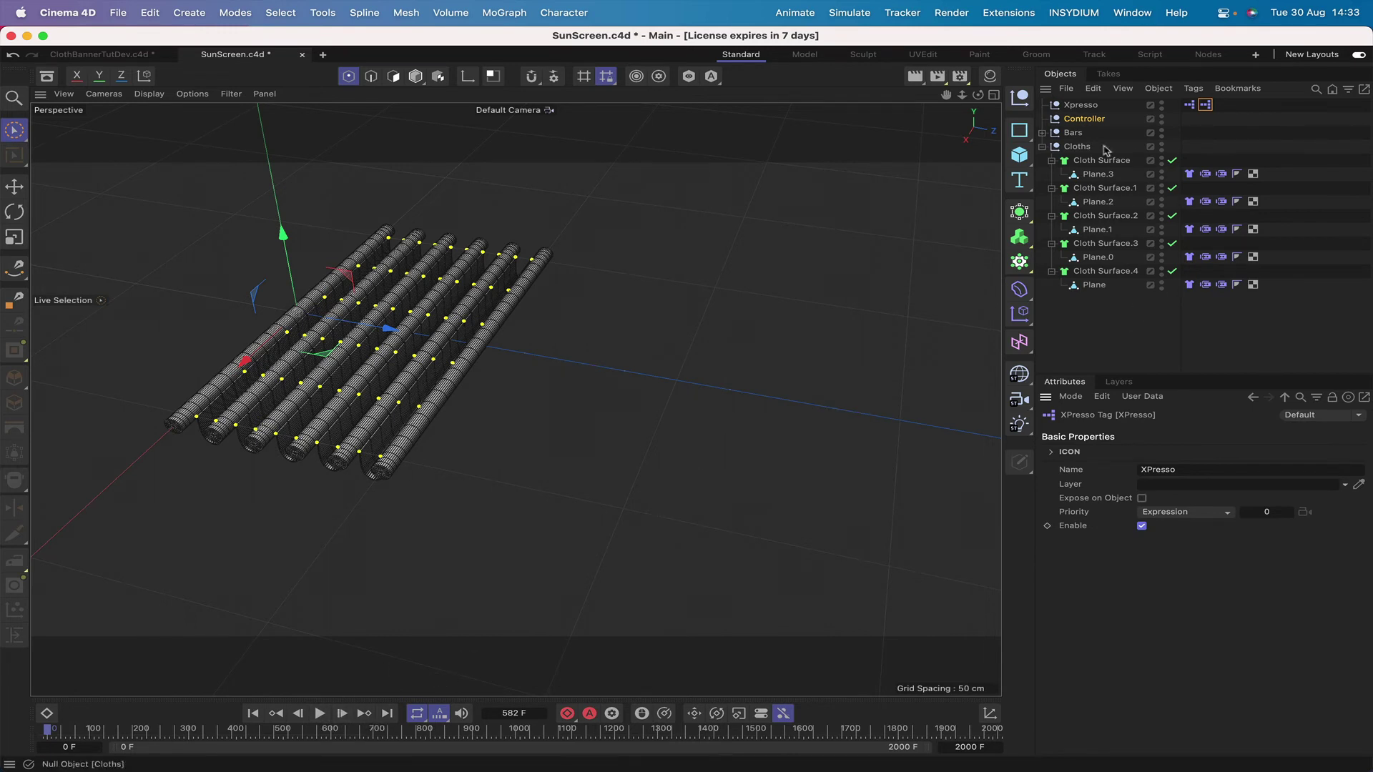
- Play the simulation with the Controller's Open/Close at 50 to check the gathered cloths, and return to the animation start
click(1085, 120)
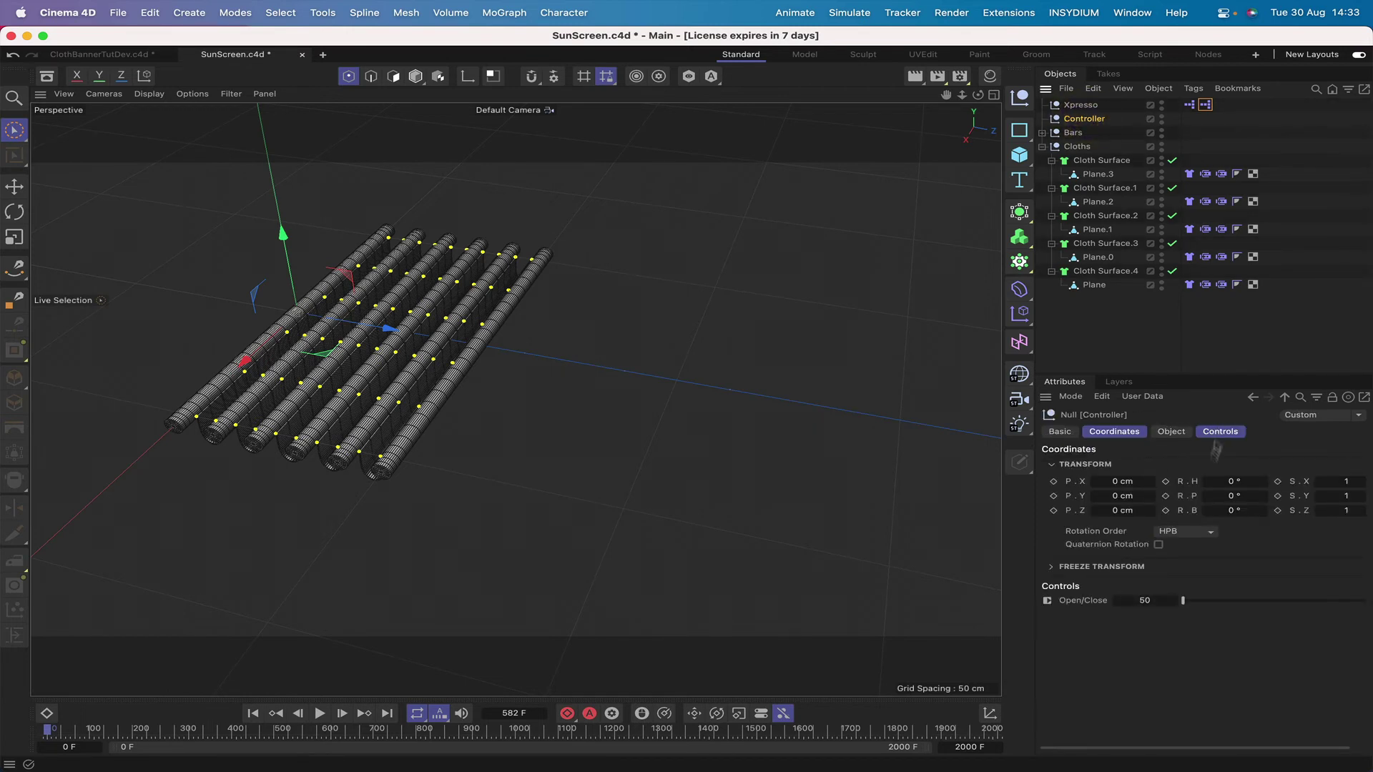
mouse_move(1183, 602)
mouse_down()
mouse_move(1237, 602)
mouse_move(1185, 616)
mouse_move(1184, 597)
mouse_move(1173, 604)
mouse_up()
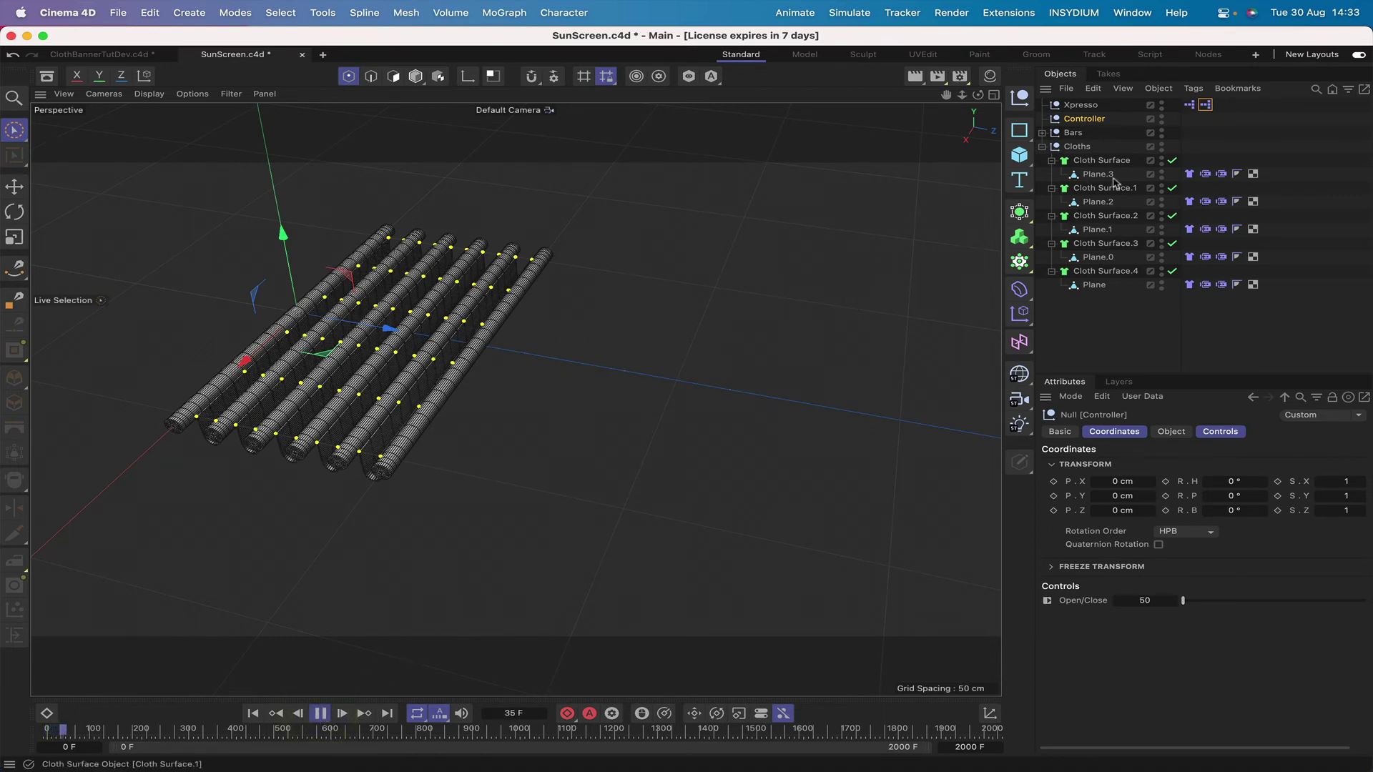
mouse_move(1183, 601)
mouse_down()
mouse_move(1211, 603)
mouse_move(1173, 613)
mouse_up()
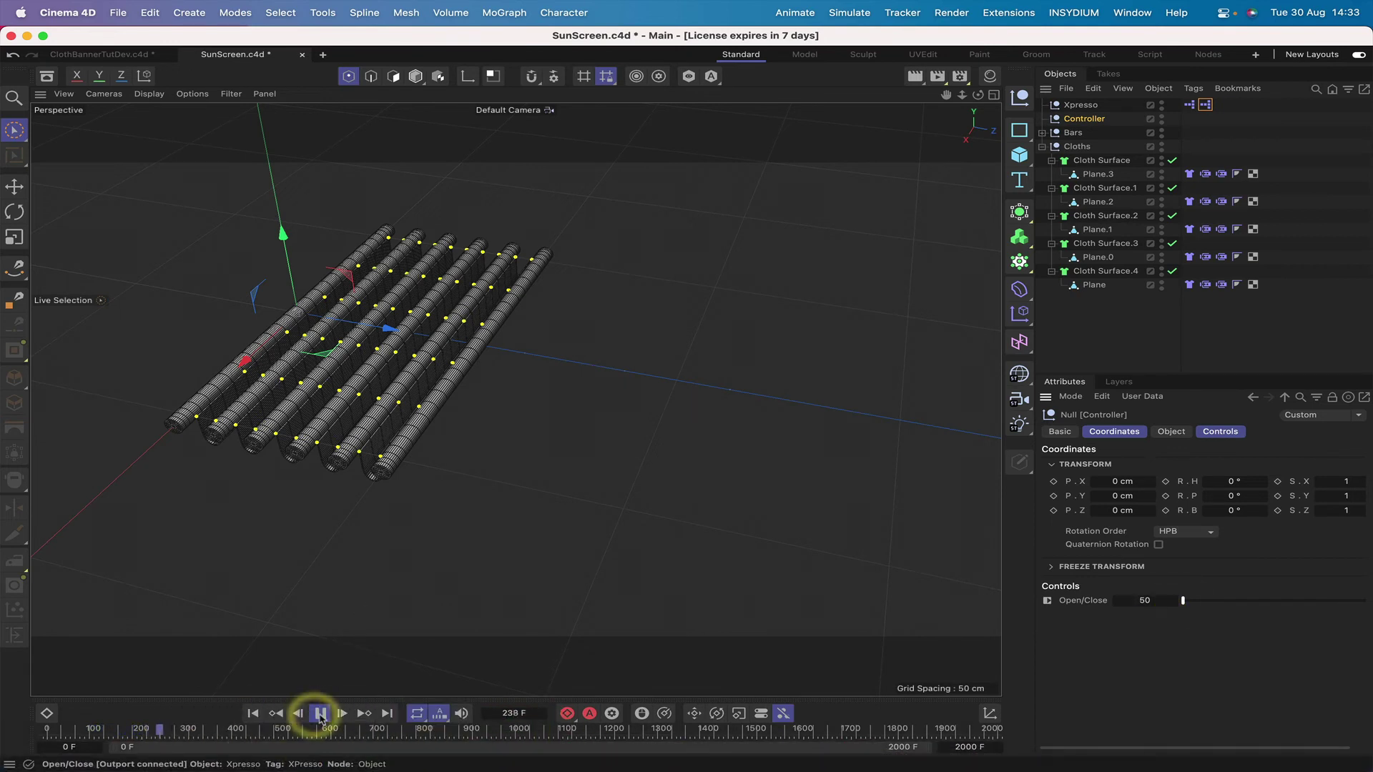
click(252, 713)
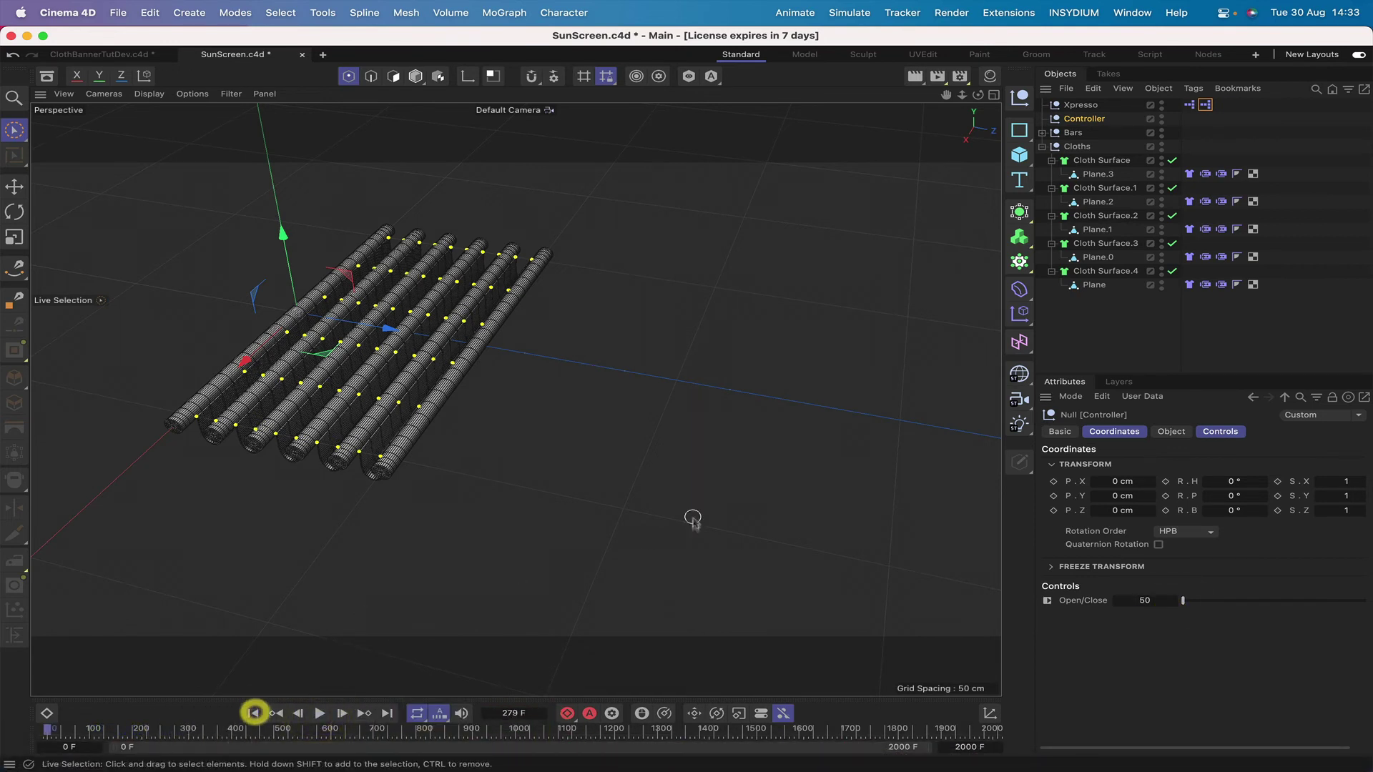
- Keyframe the Controller's Open/Close at 50 on frame 0 and at 200 on frame 150
click(1048, 602)
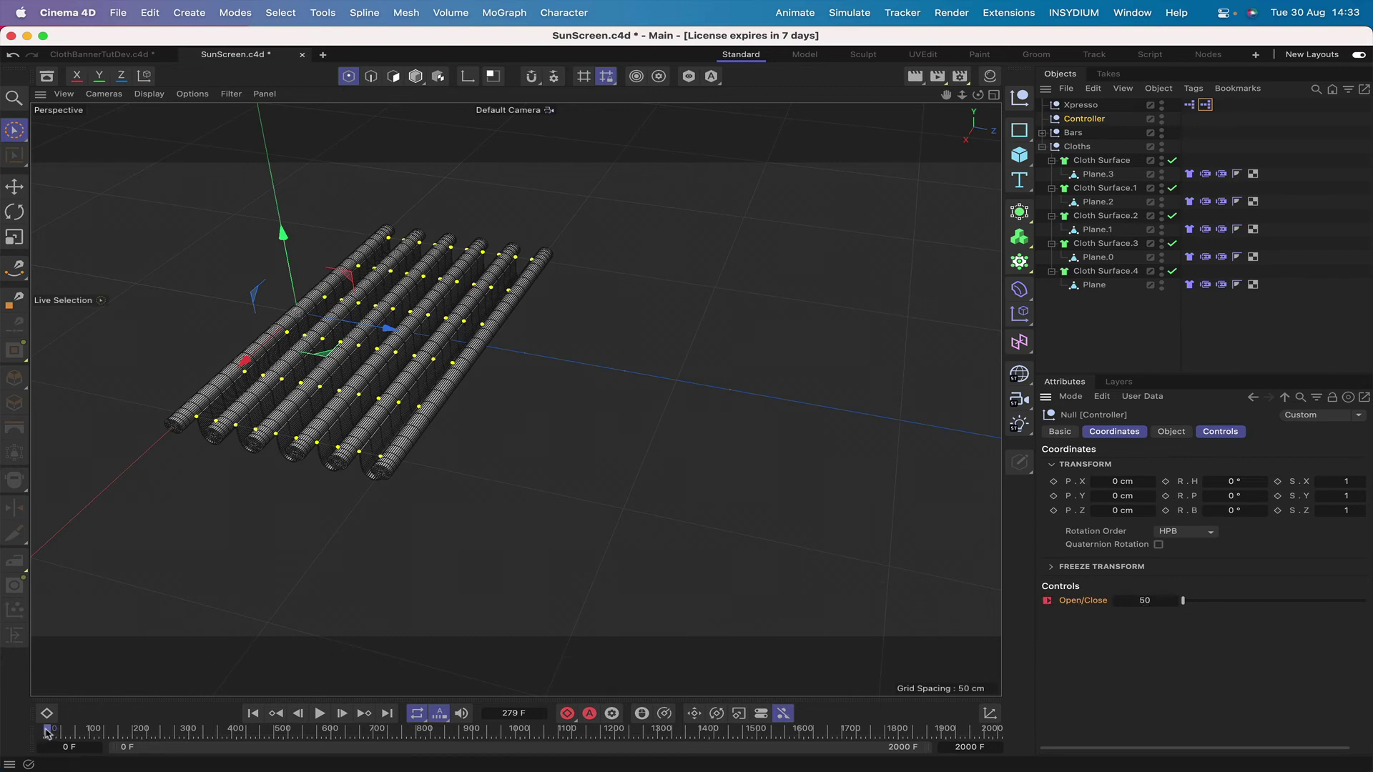
drag(47, 731, 88, 736)
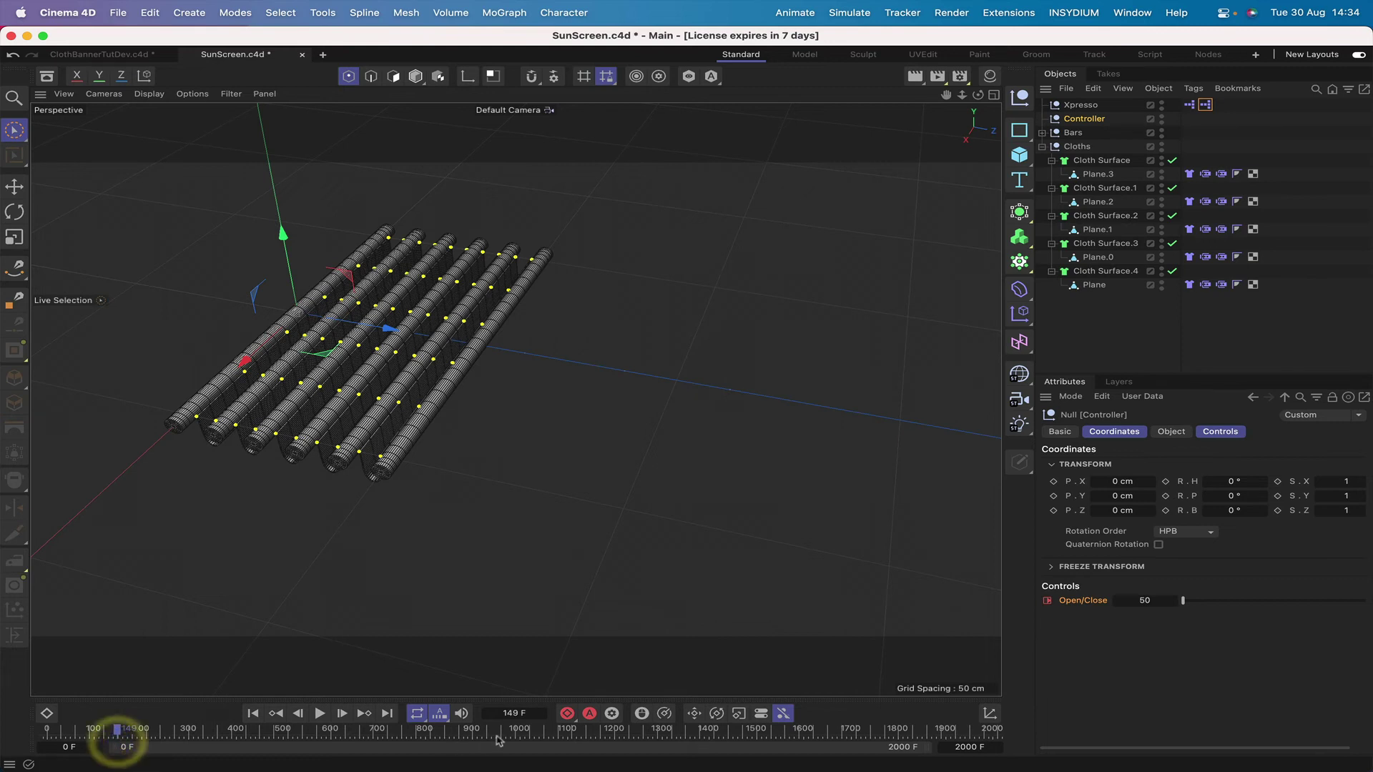
text(150)
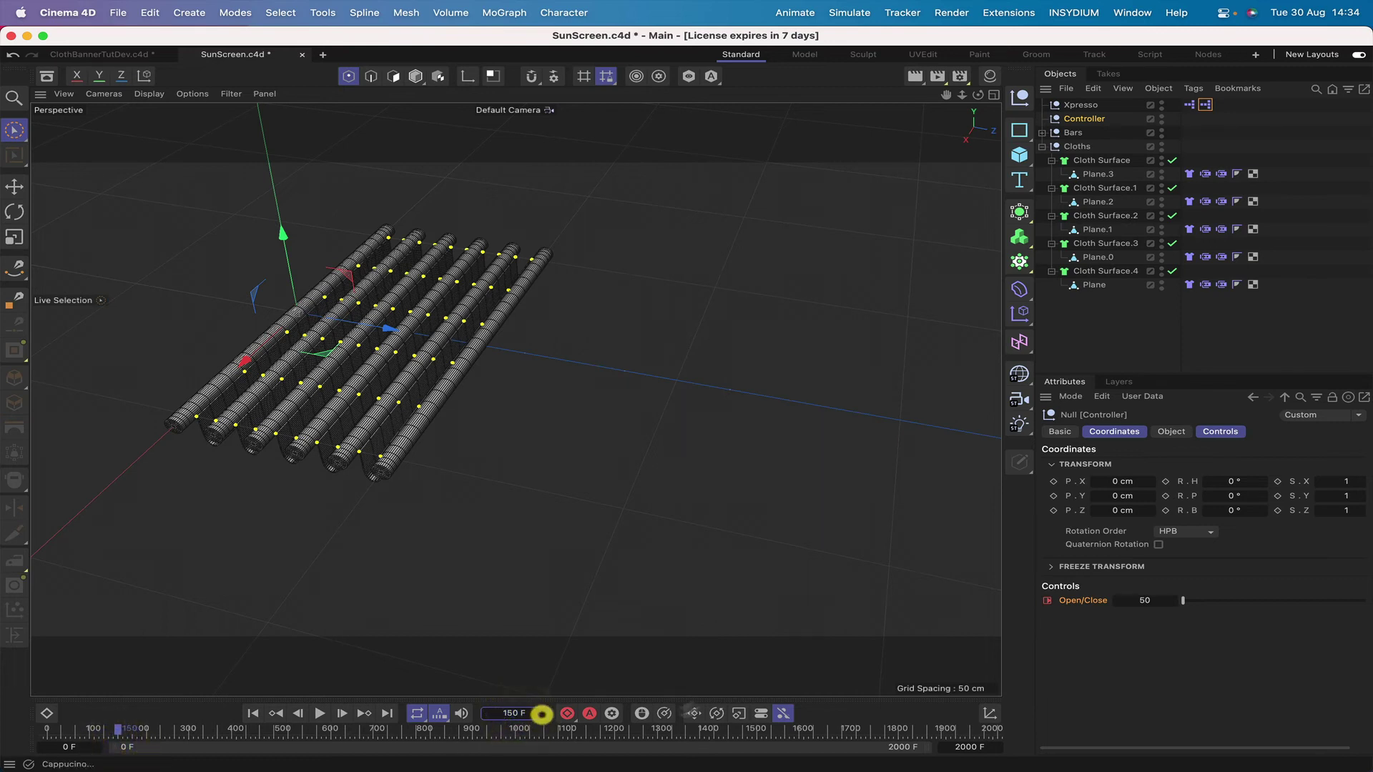
click(537, 714)
drag(1183, 601, 1370, 605)
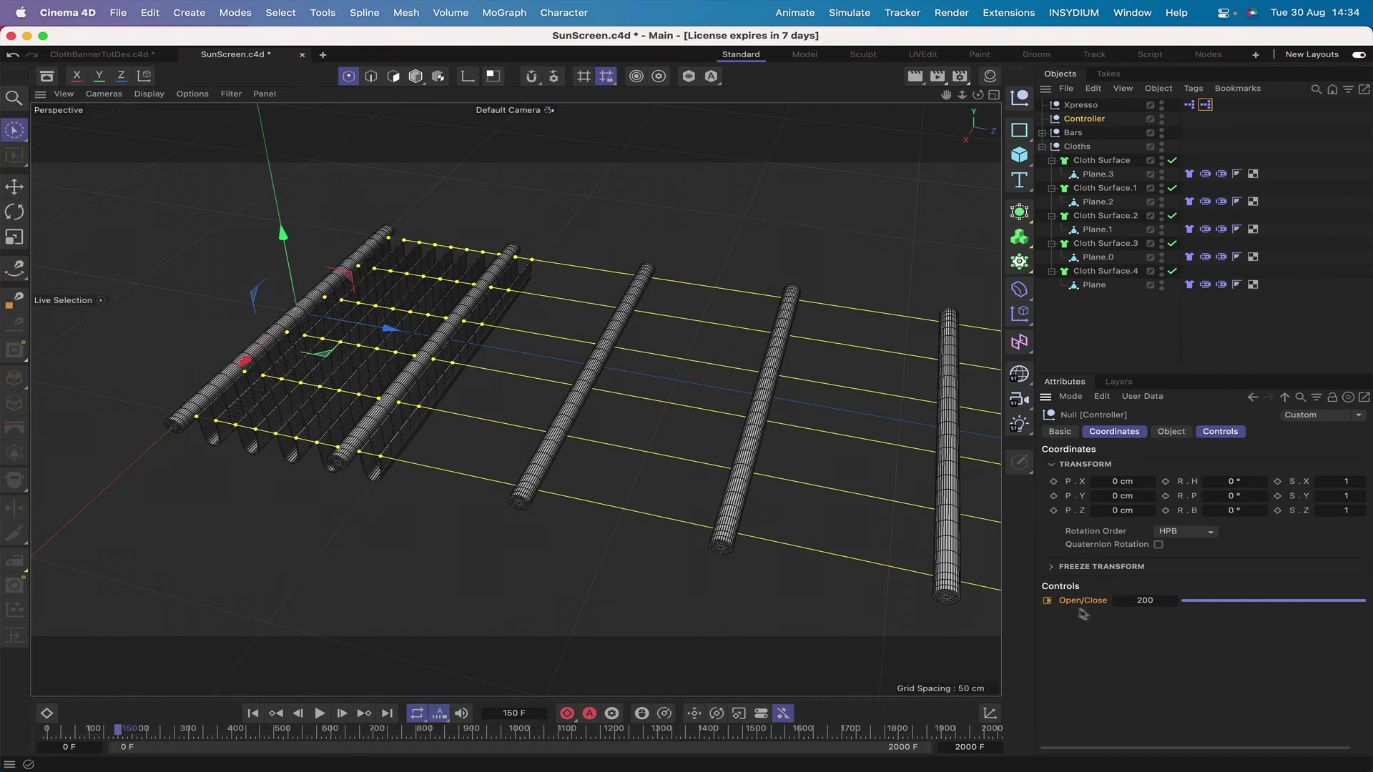
click(1048, 601)
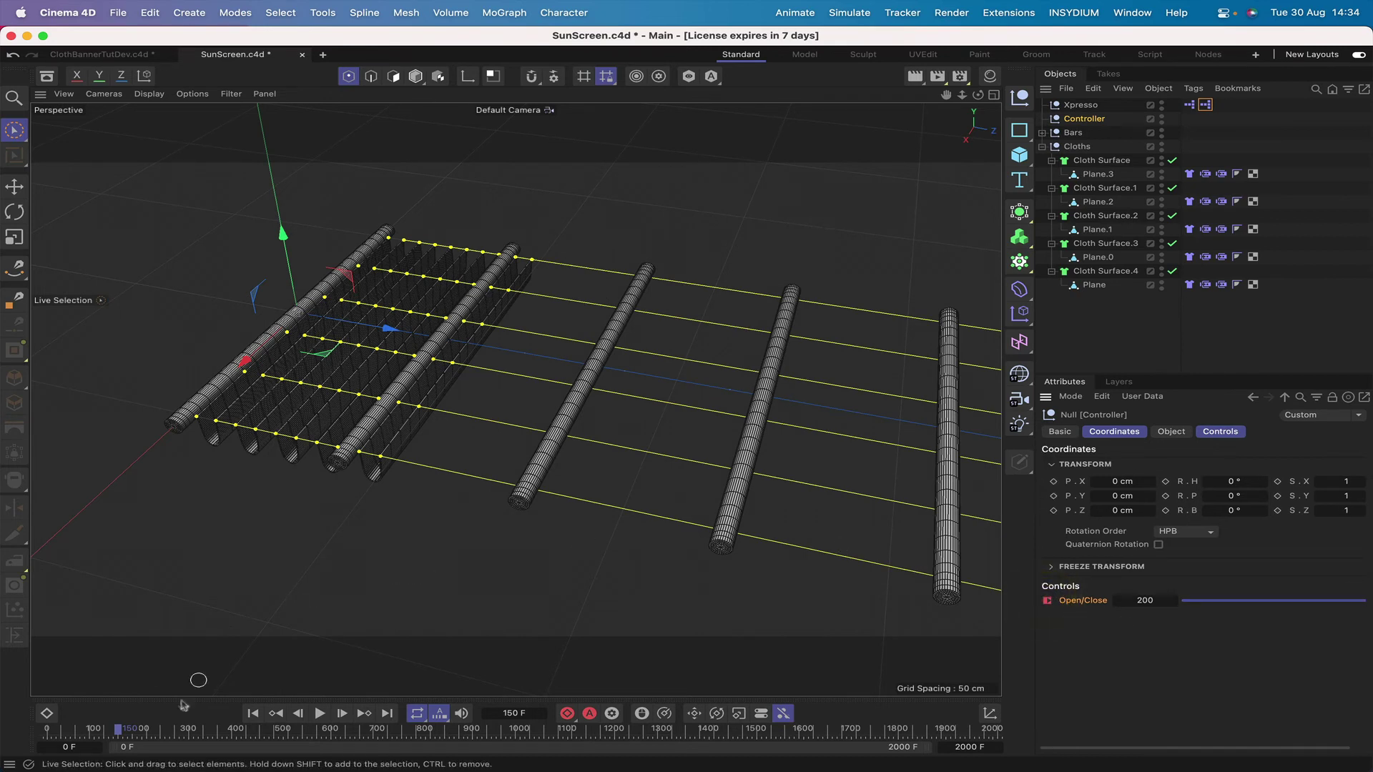
- Keyframe the Controller's Open/Close at 200 on frame 180 and at 50 on frame 330
drag(118, 733, 133, 740)
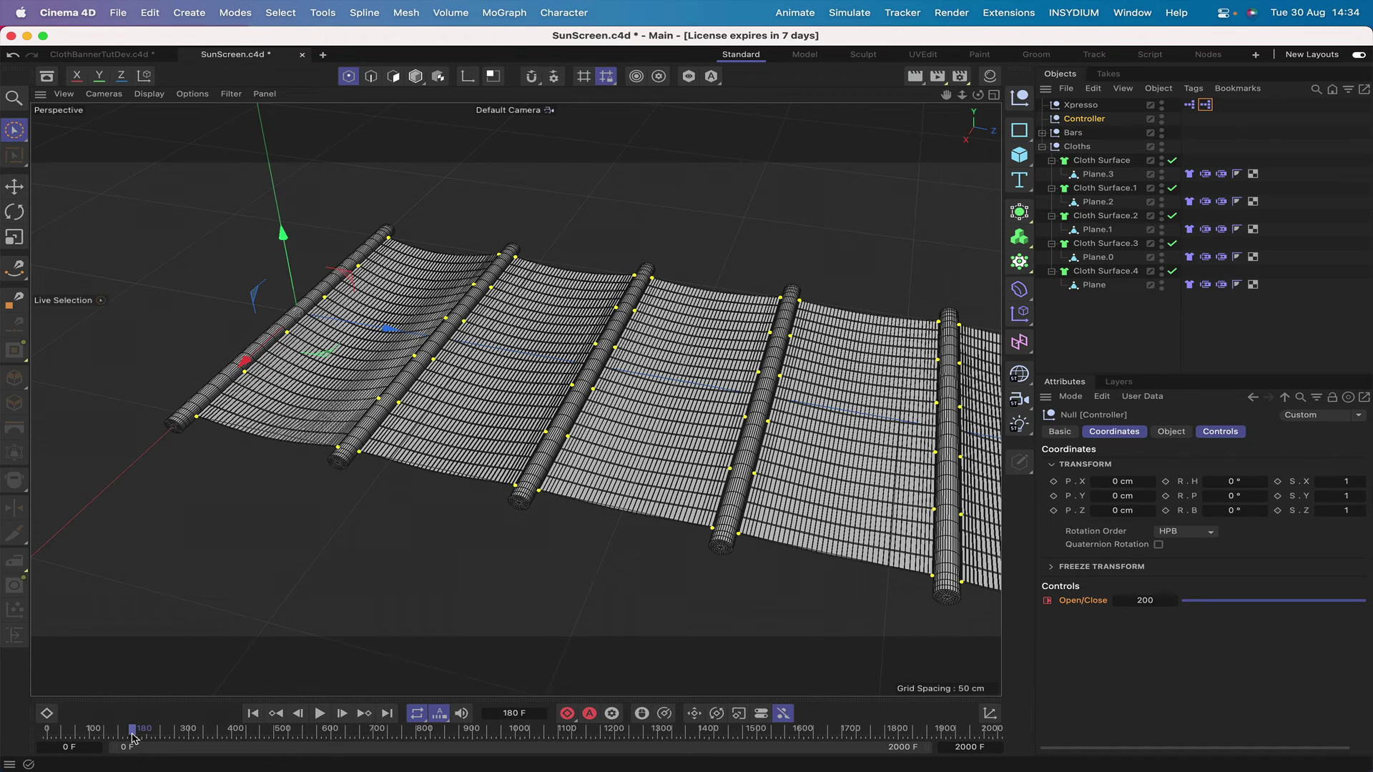
click(1046, 601)
drag(145, 736, 204, 742)
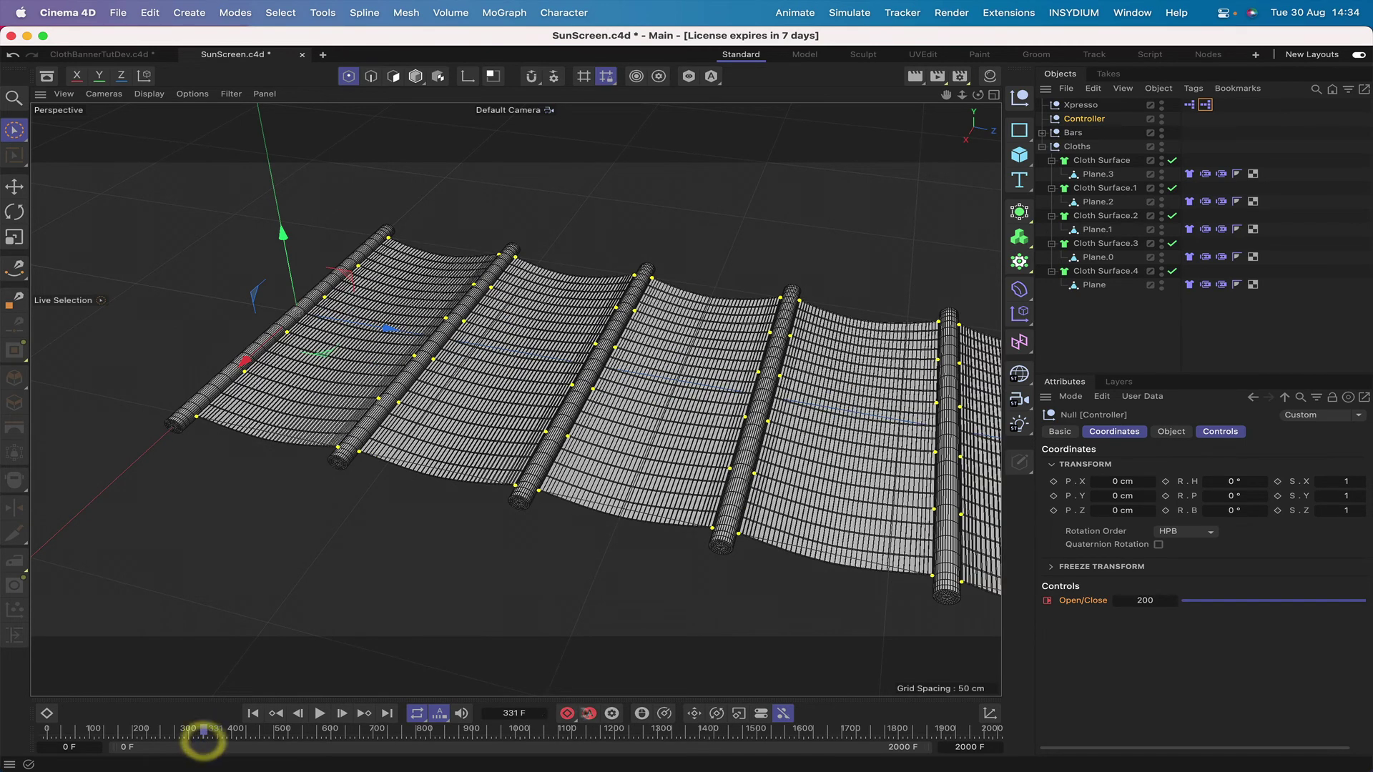
click(484, 714)
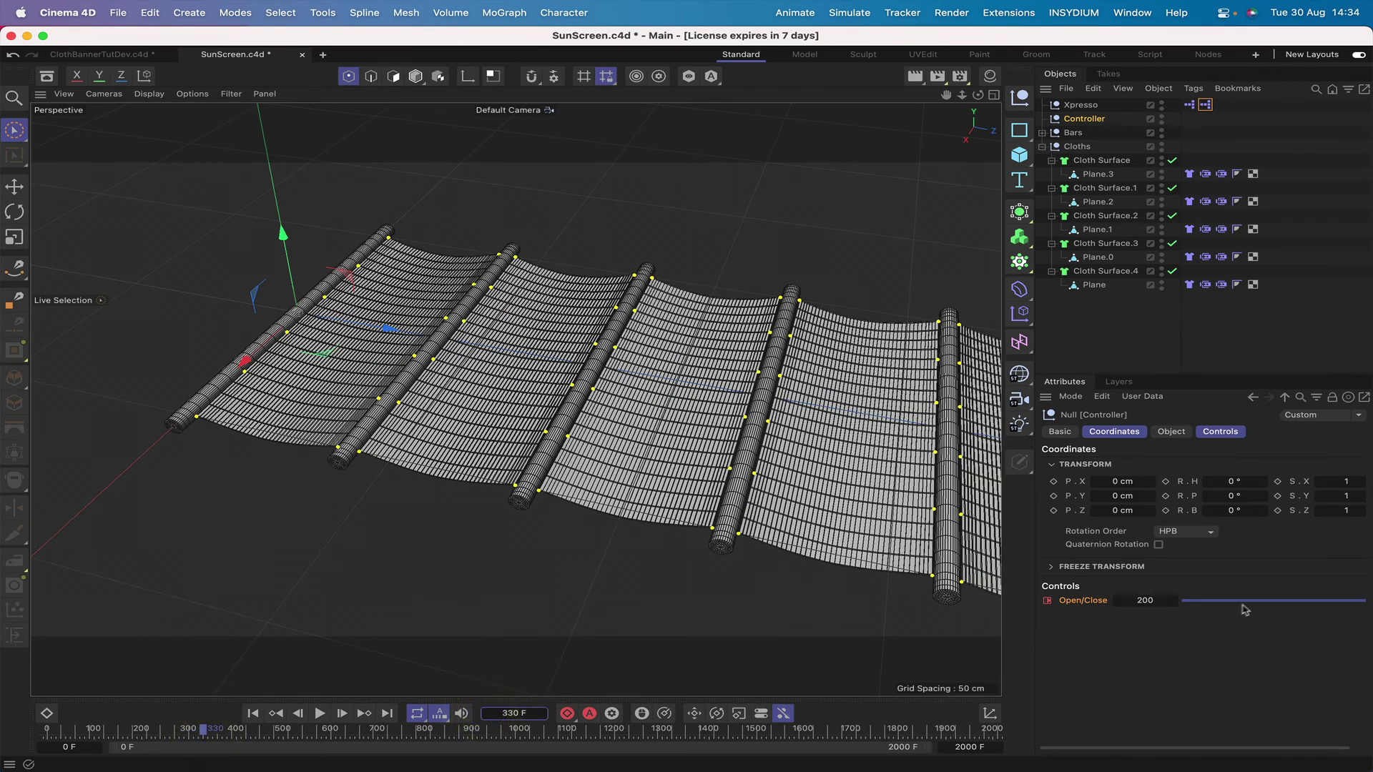
drag(1291, 605, 1182, 602)
click(1048, 601)
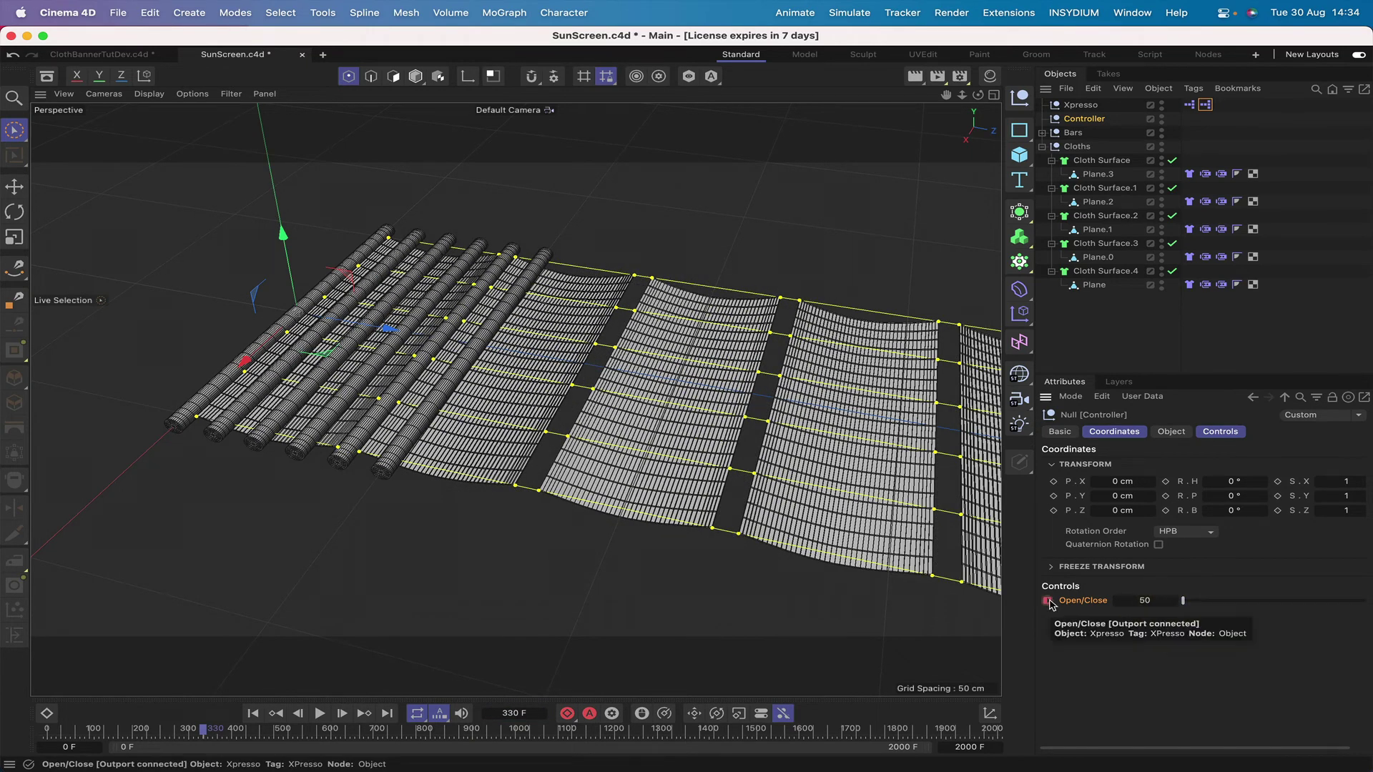
- Play the animation from the start to check the sun screen opening and closing with its cloths
click(253, 713)
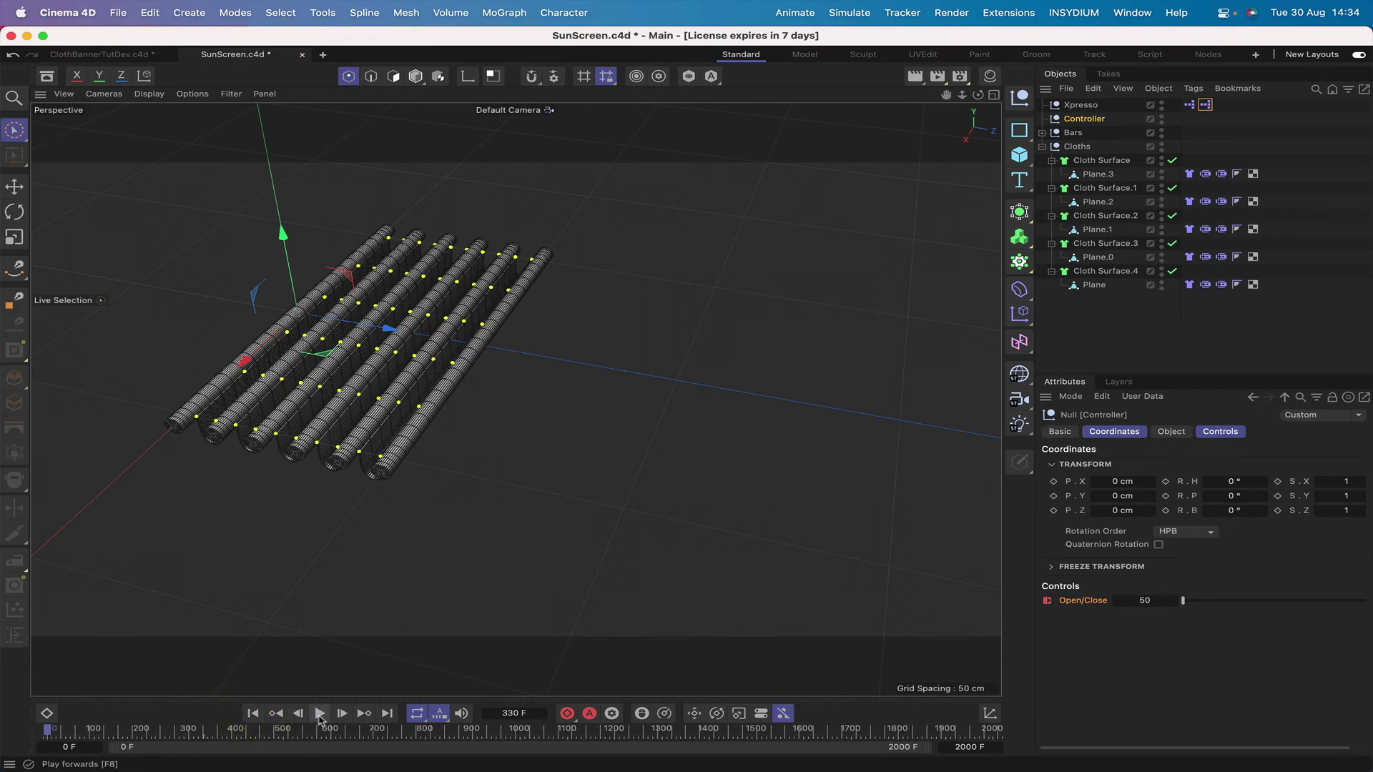
click(320, 713)
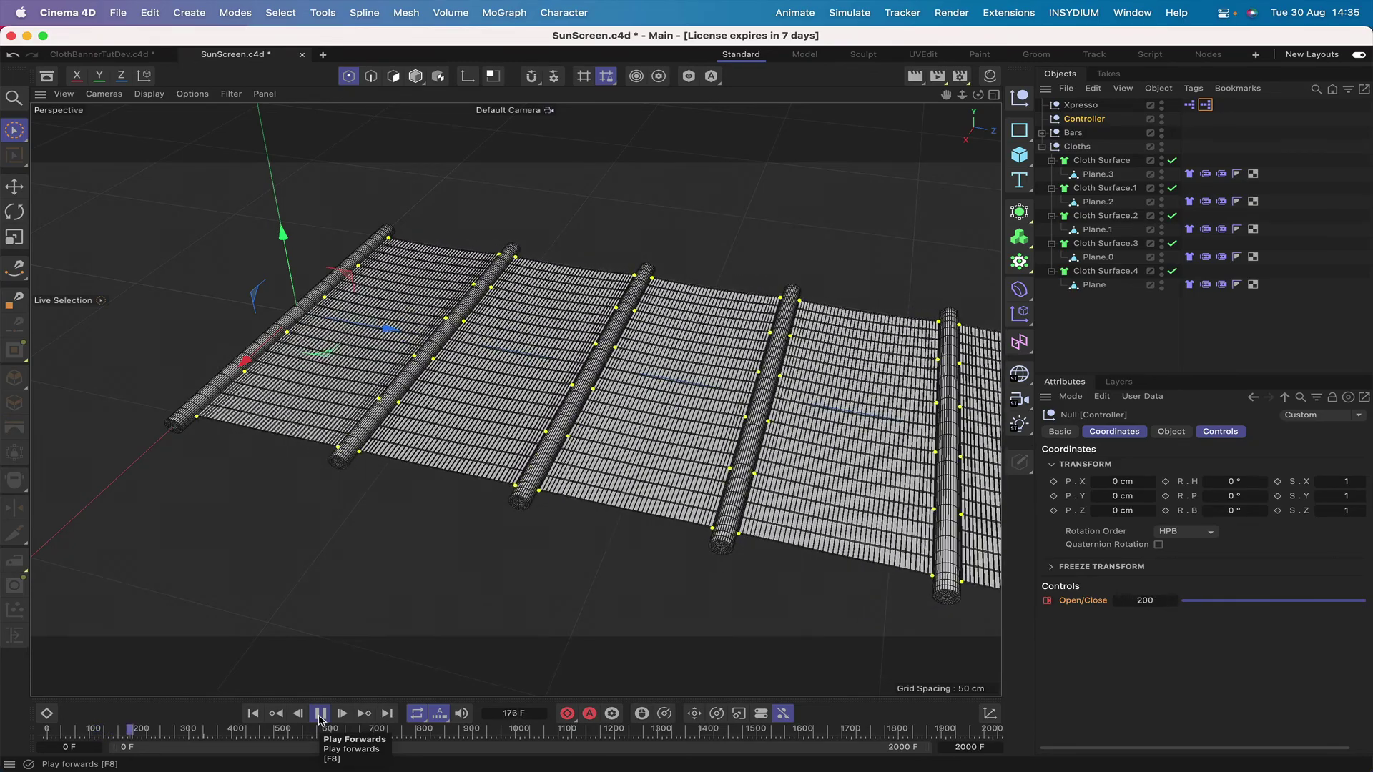
click(320, 714)
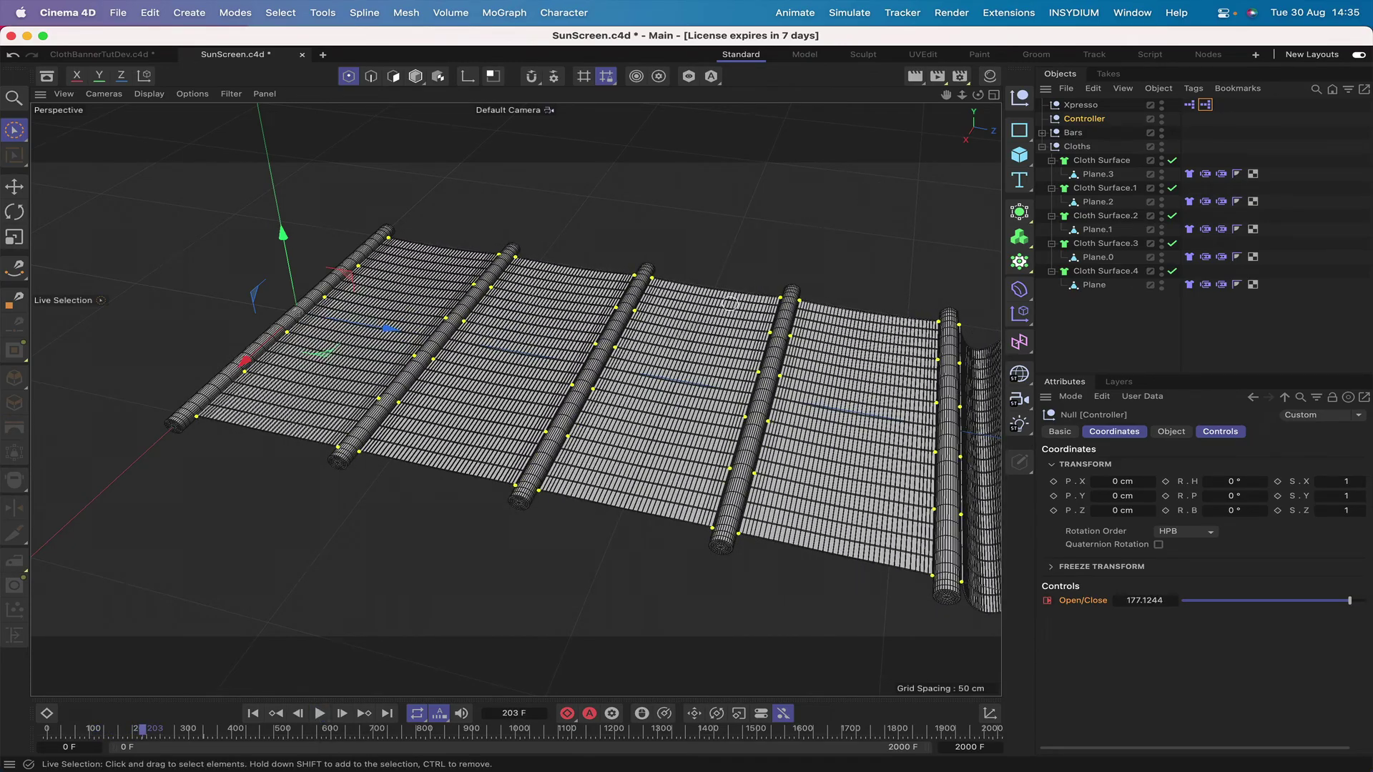
click(320, 714)
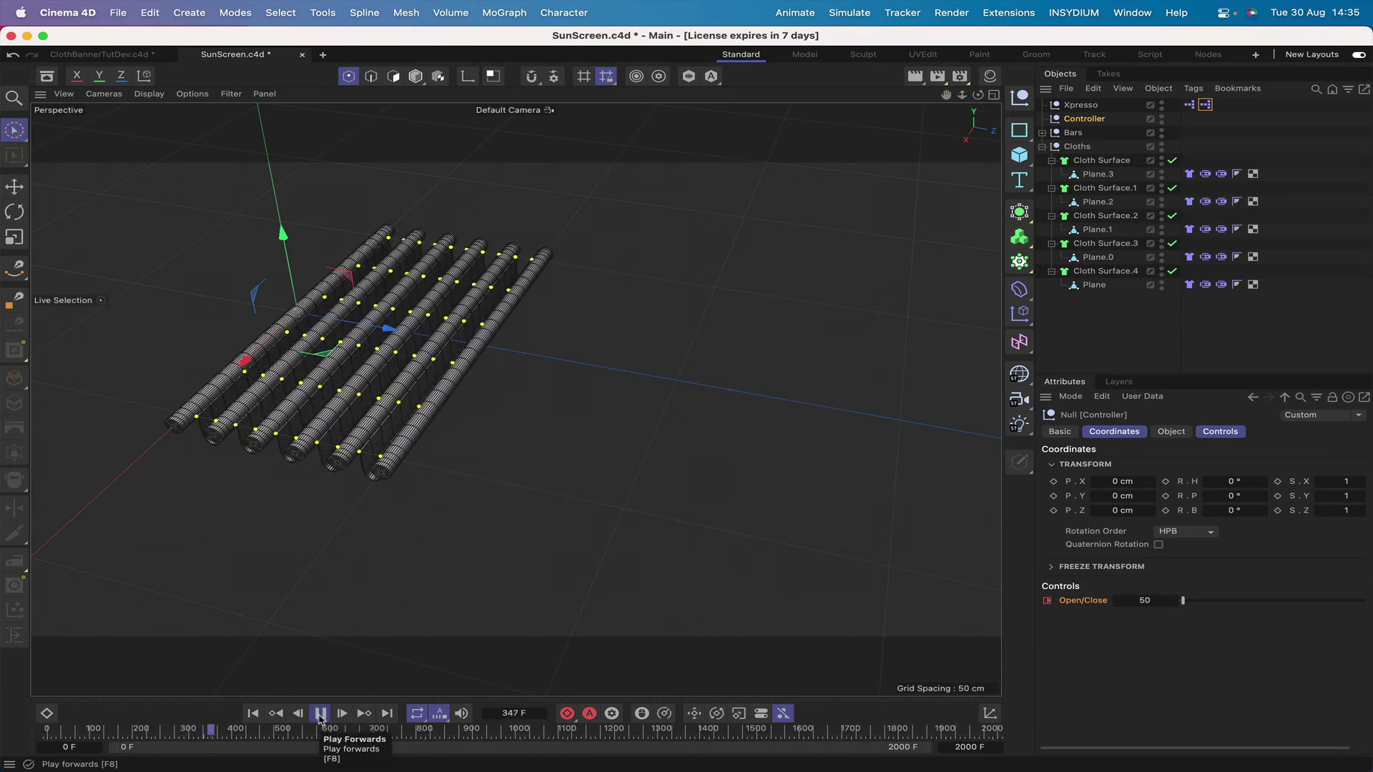
- Stop the playback and set the viewport's wire display to Isoparms
click(320, 714)
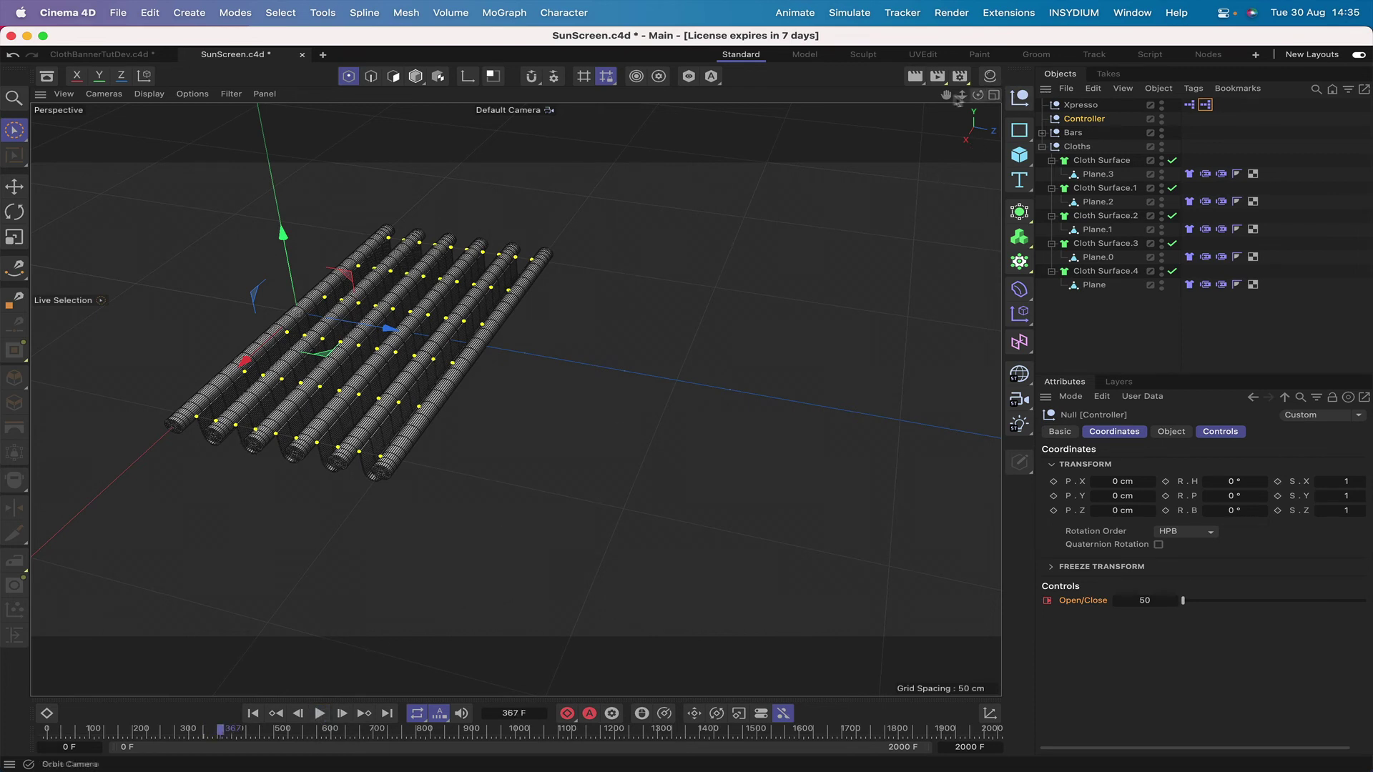
drag(947, 99, 985, 99)
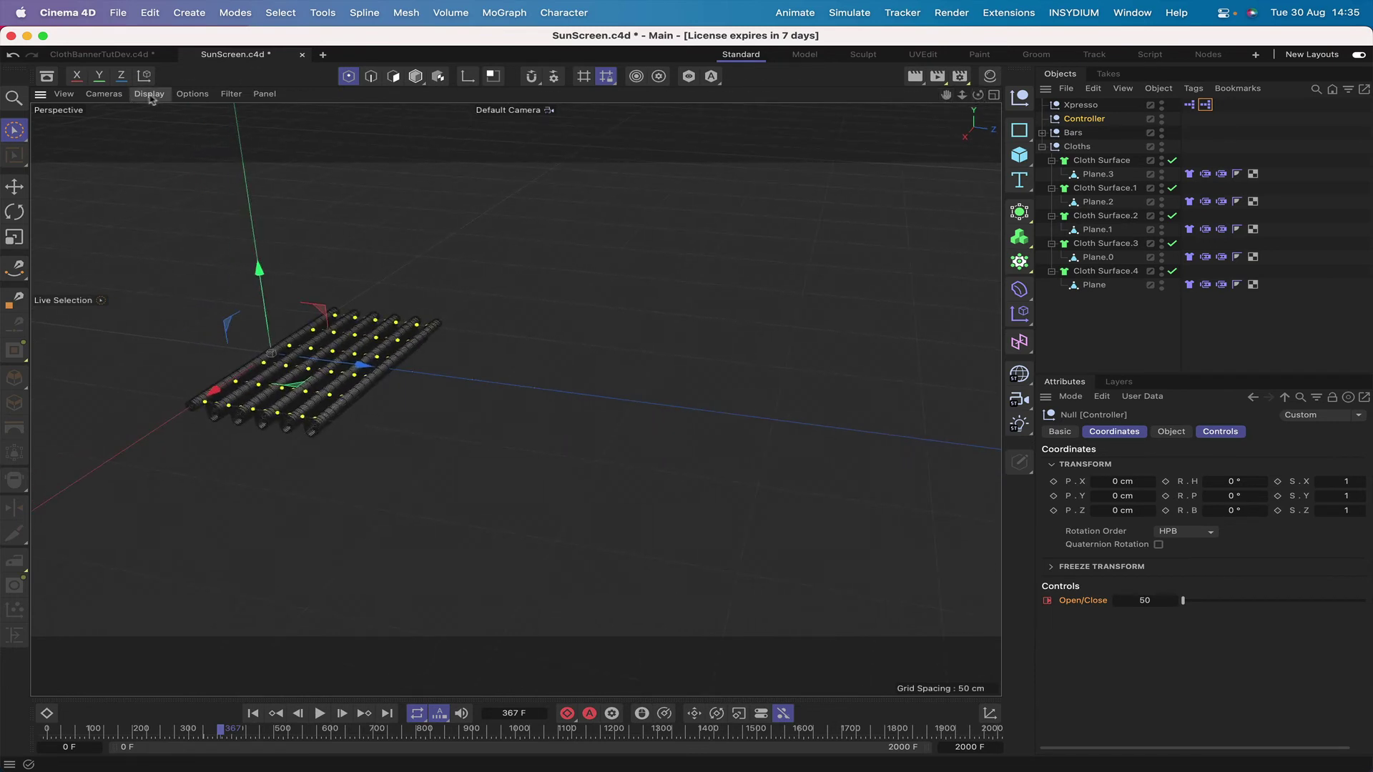
click(104, 93)
mouse_move(149, 94)
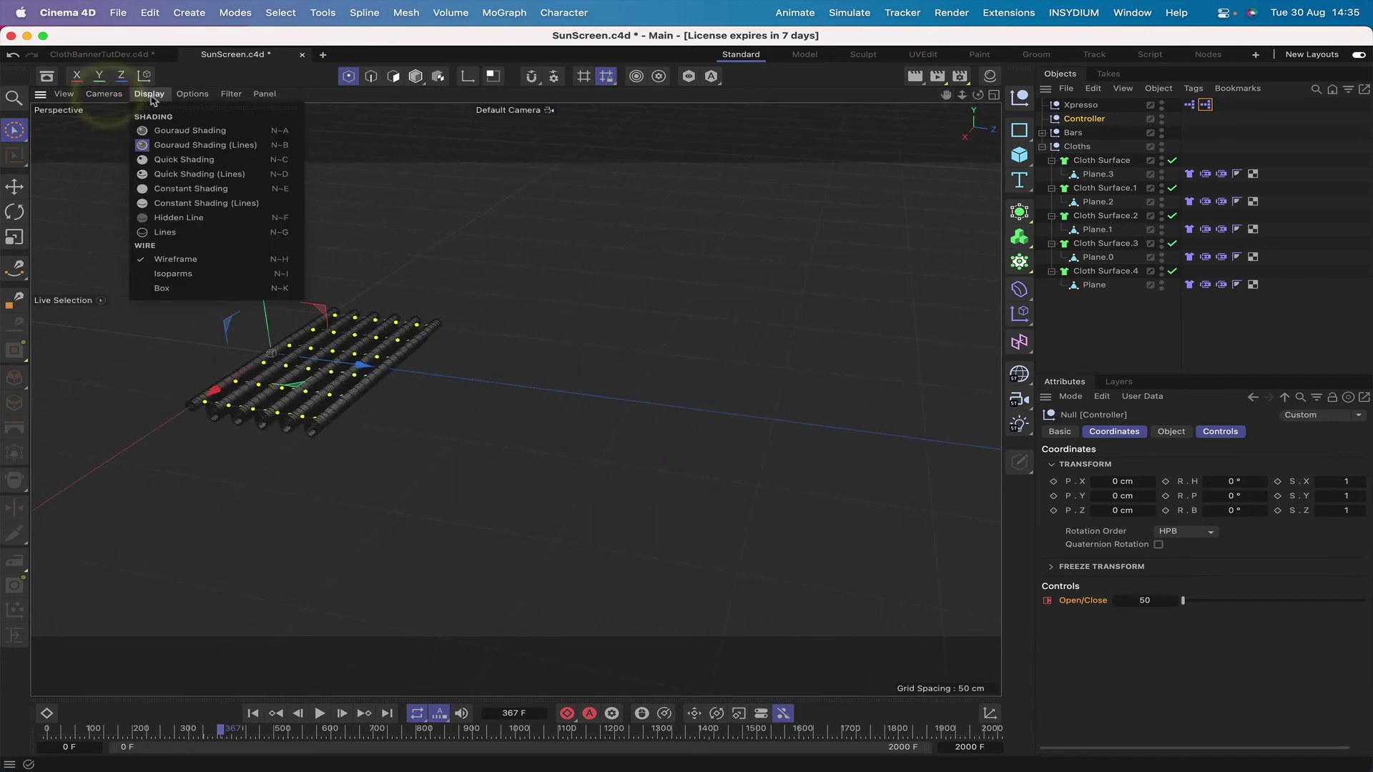
click(146, 273)
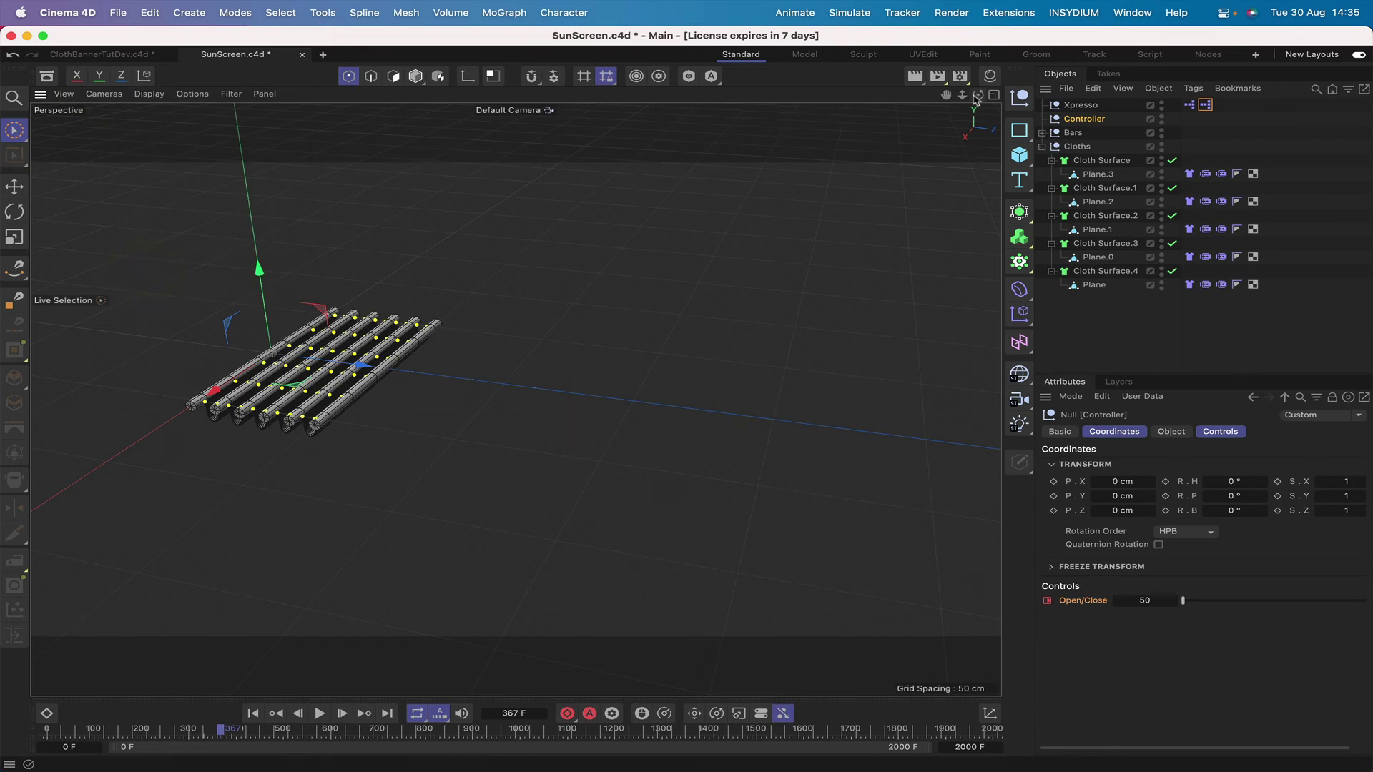
drag(946, 95, 681, 398)
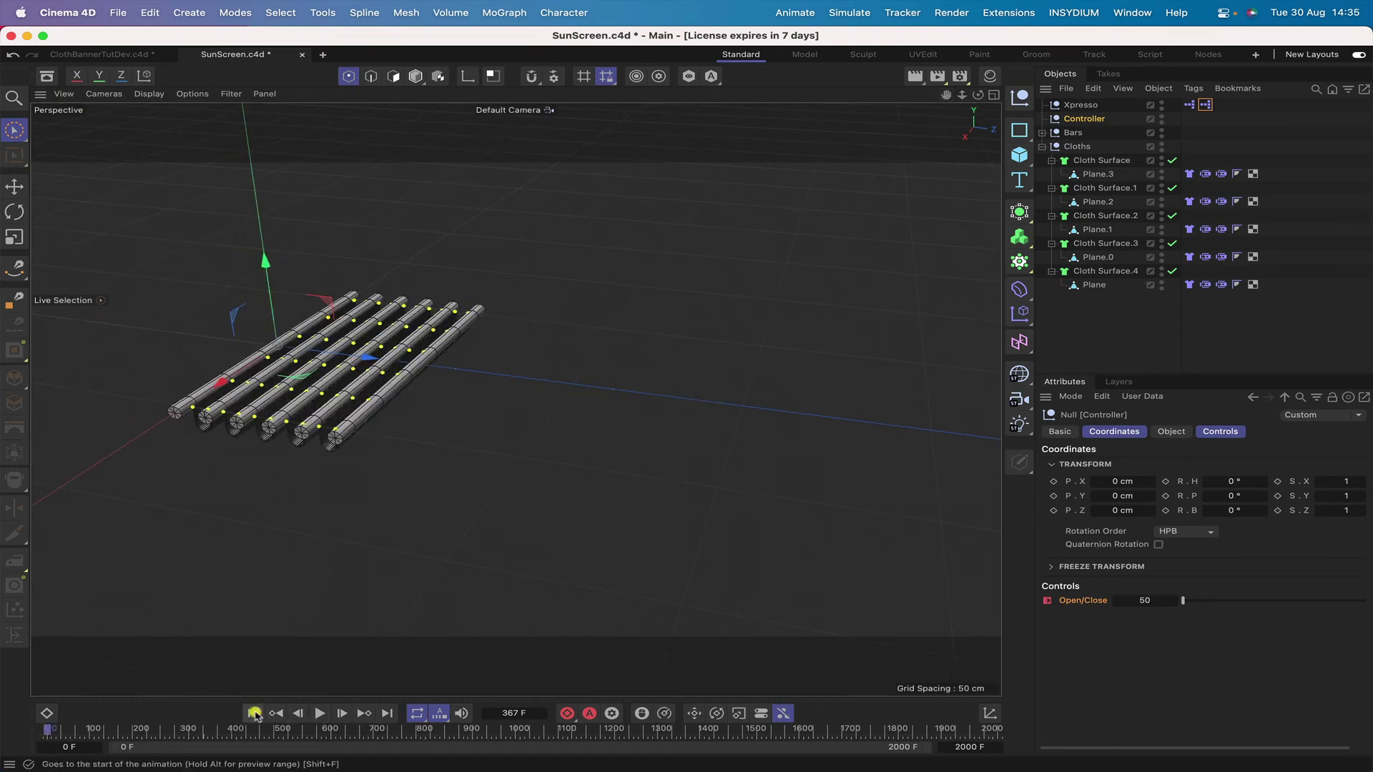
- Replay the animation from the start to check how the bars and cloths move while the screen opens and closes
click(255, 714)
click(320, 713)
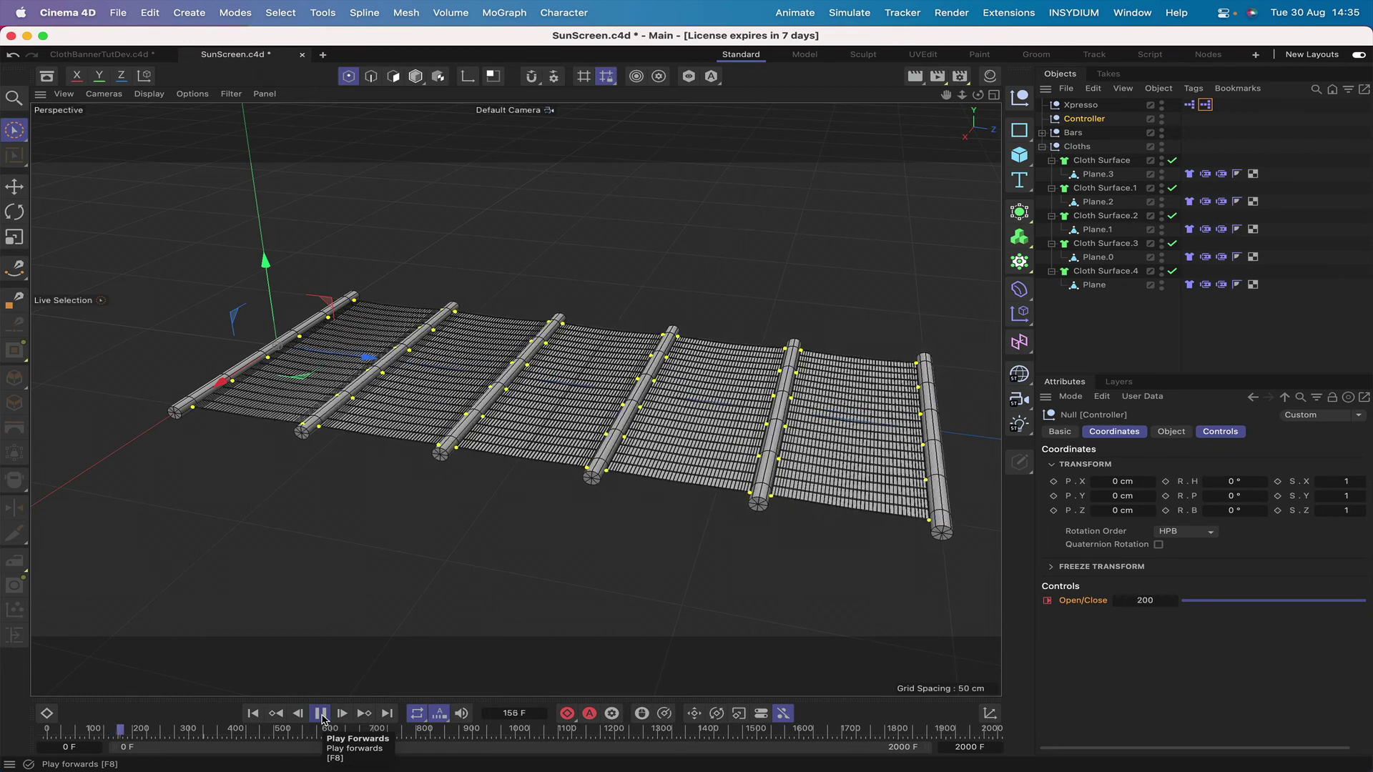
click(321, 713)
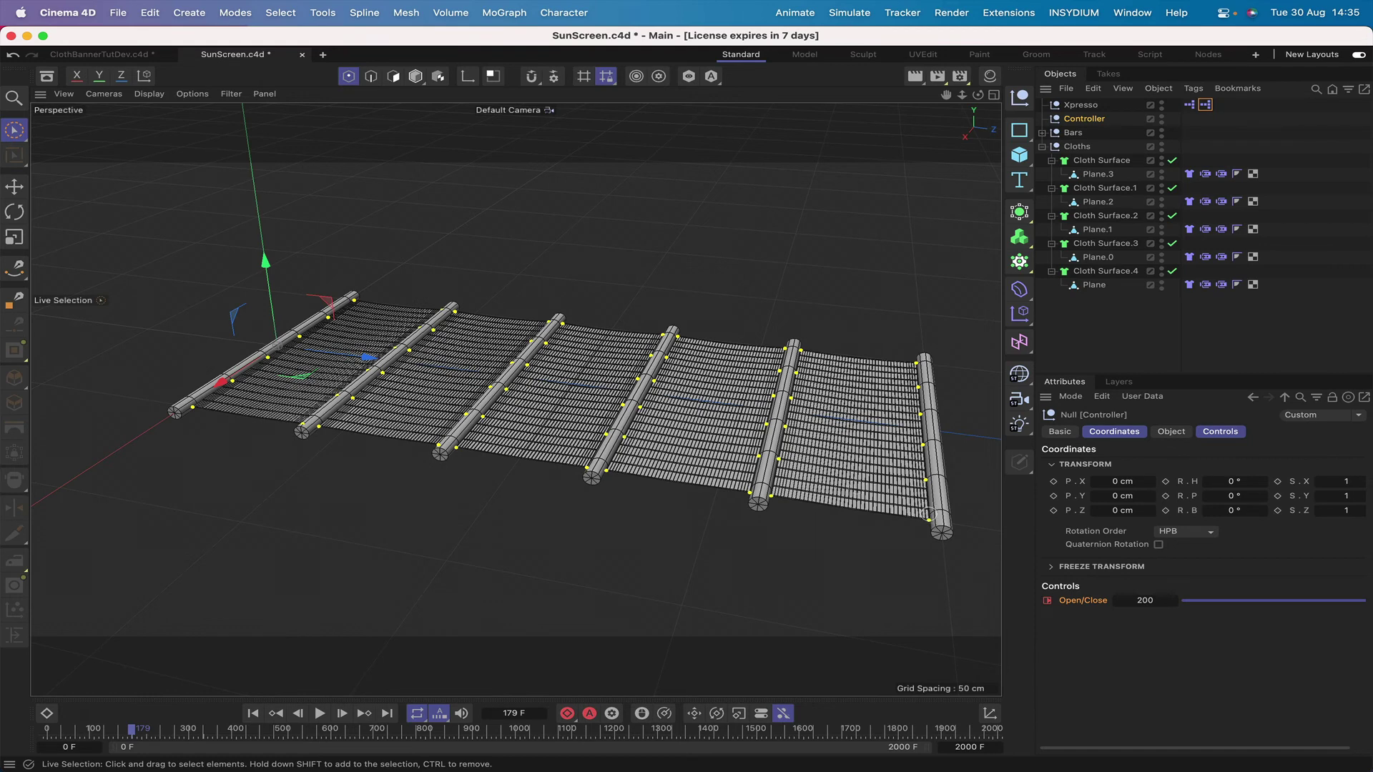
click(252, 714)
click(306, 714)
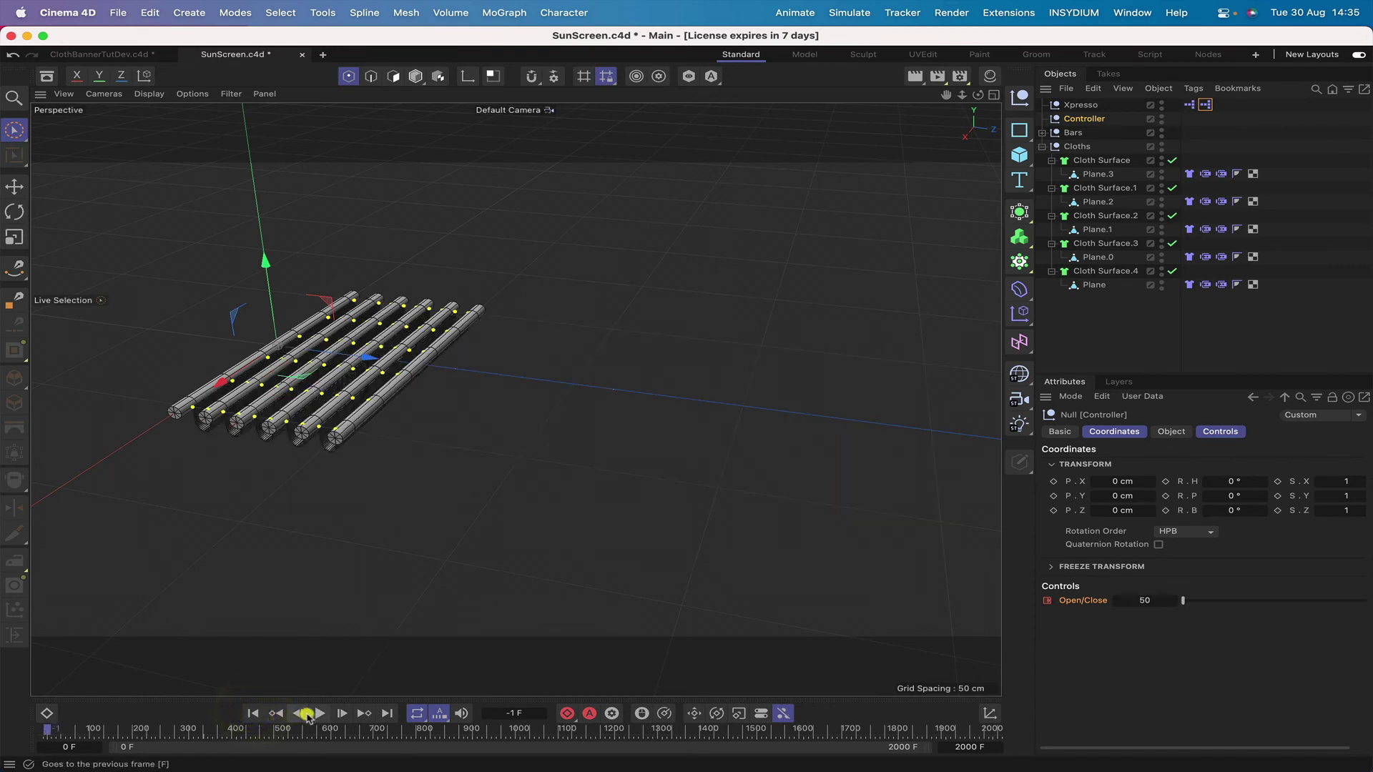
click(320, 714)
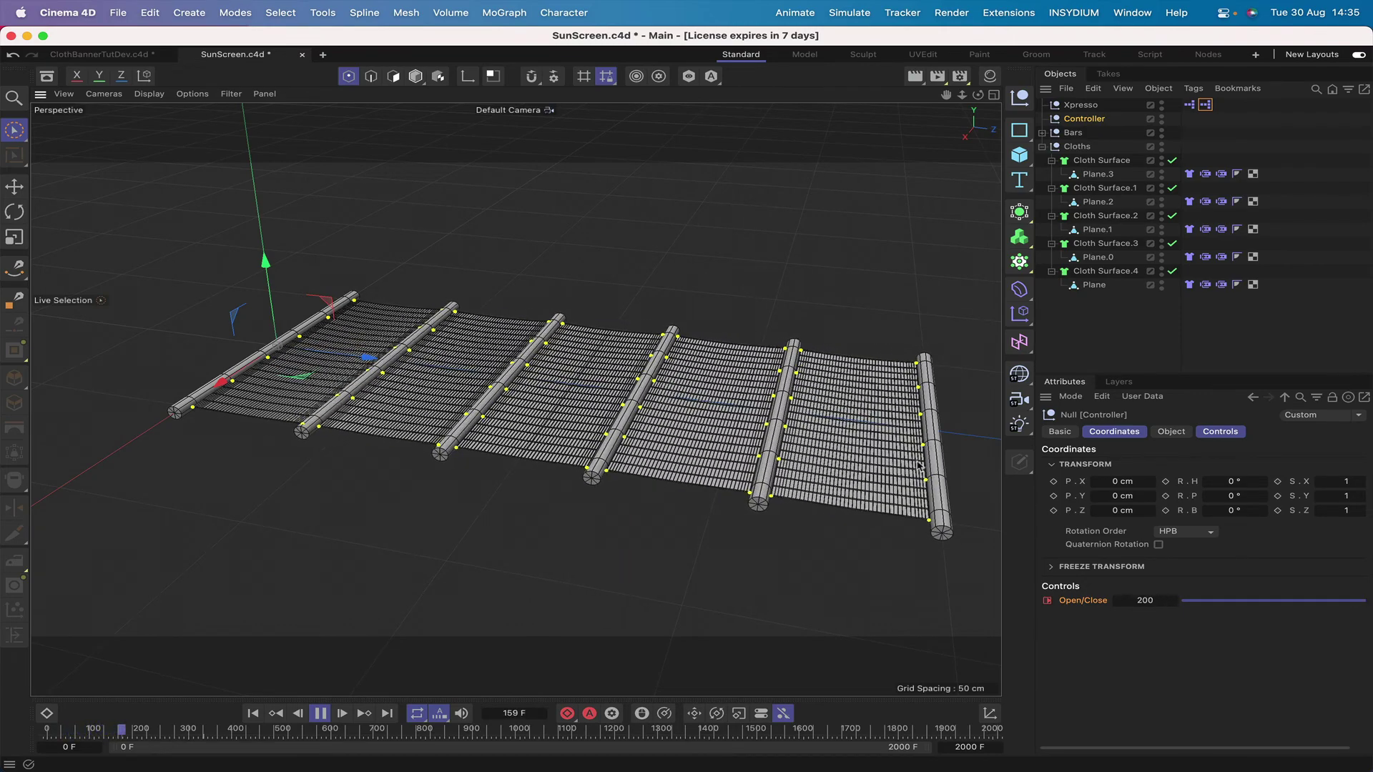
click(320, 713)
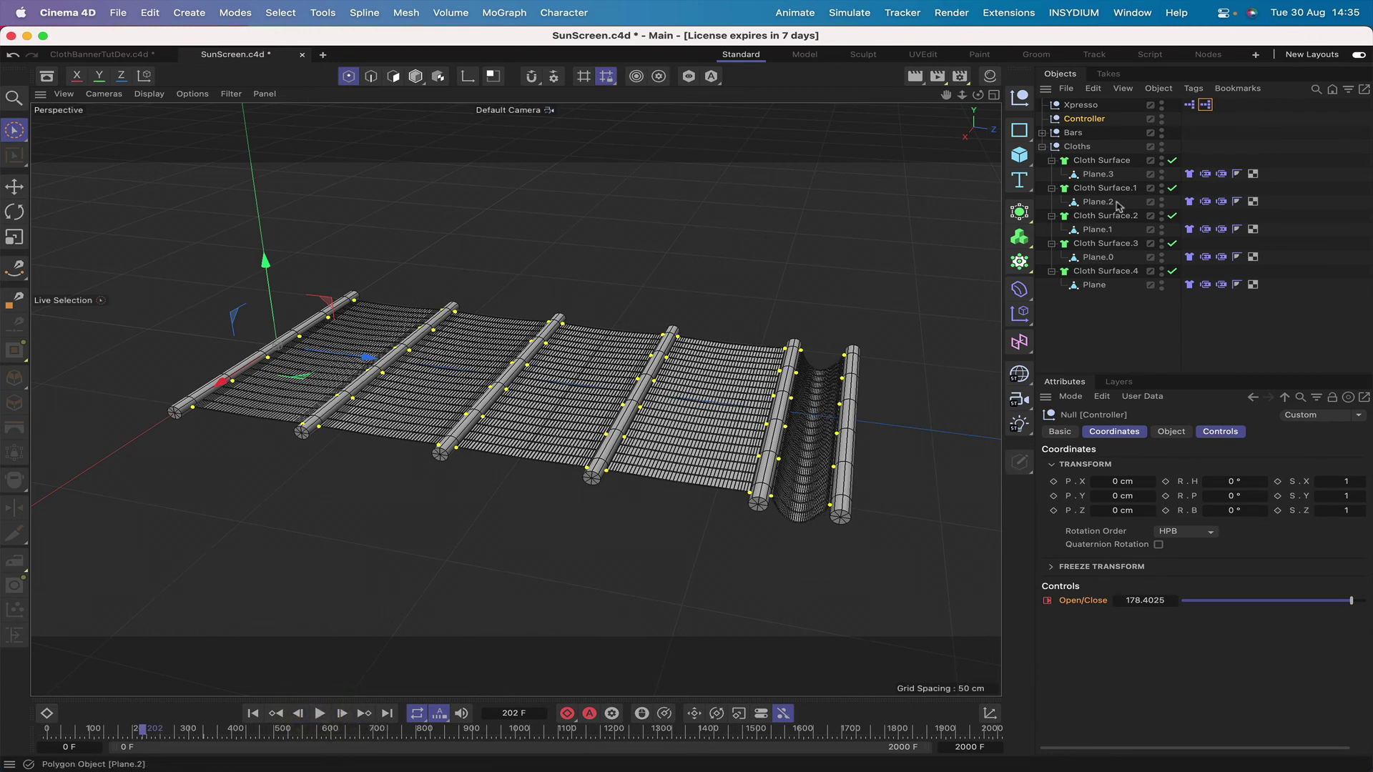
- Compare the priority settings of the second XPresso tag and Plane.3's Cloth tag in their basic properties
click(1206, 105)
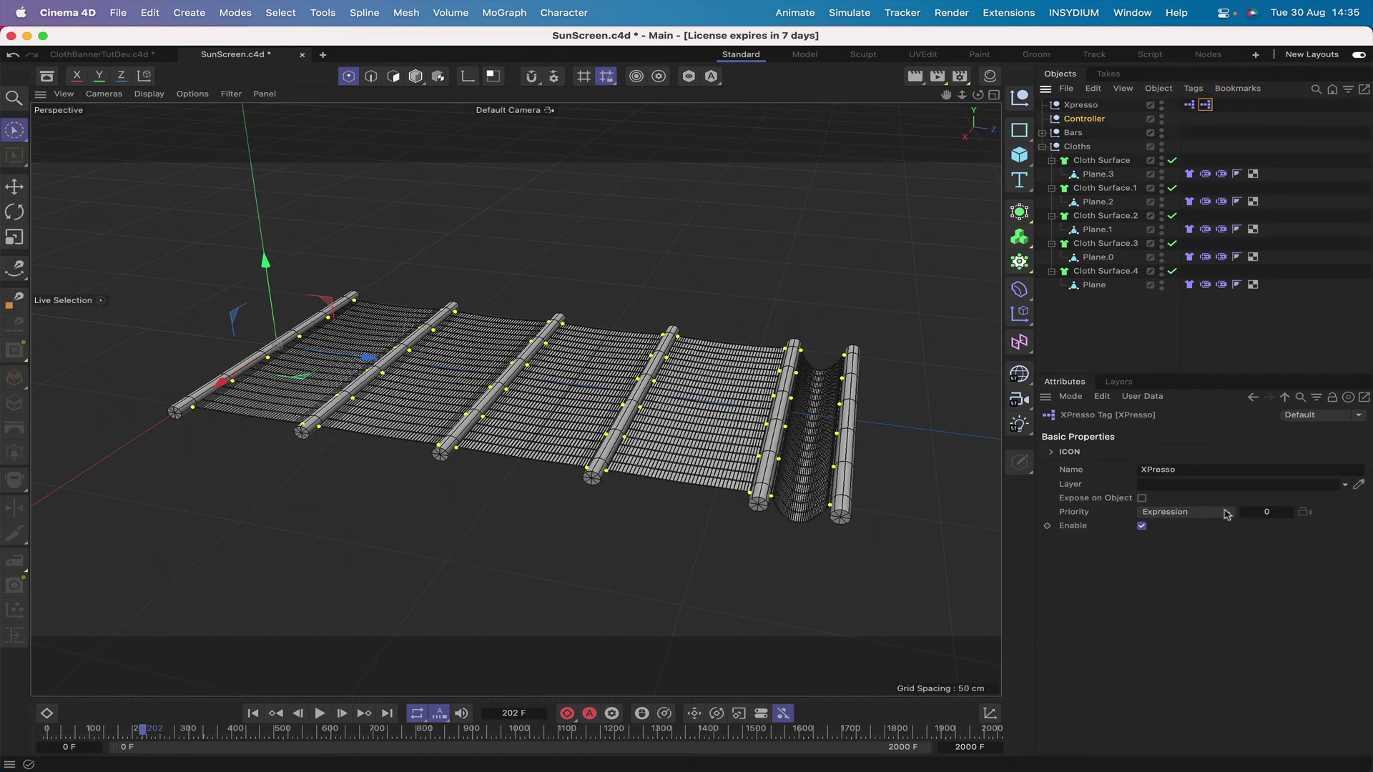
click(1189, 175)
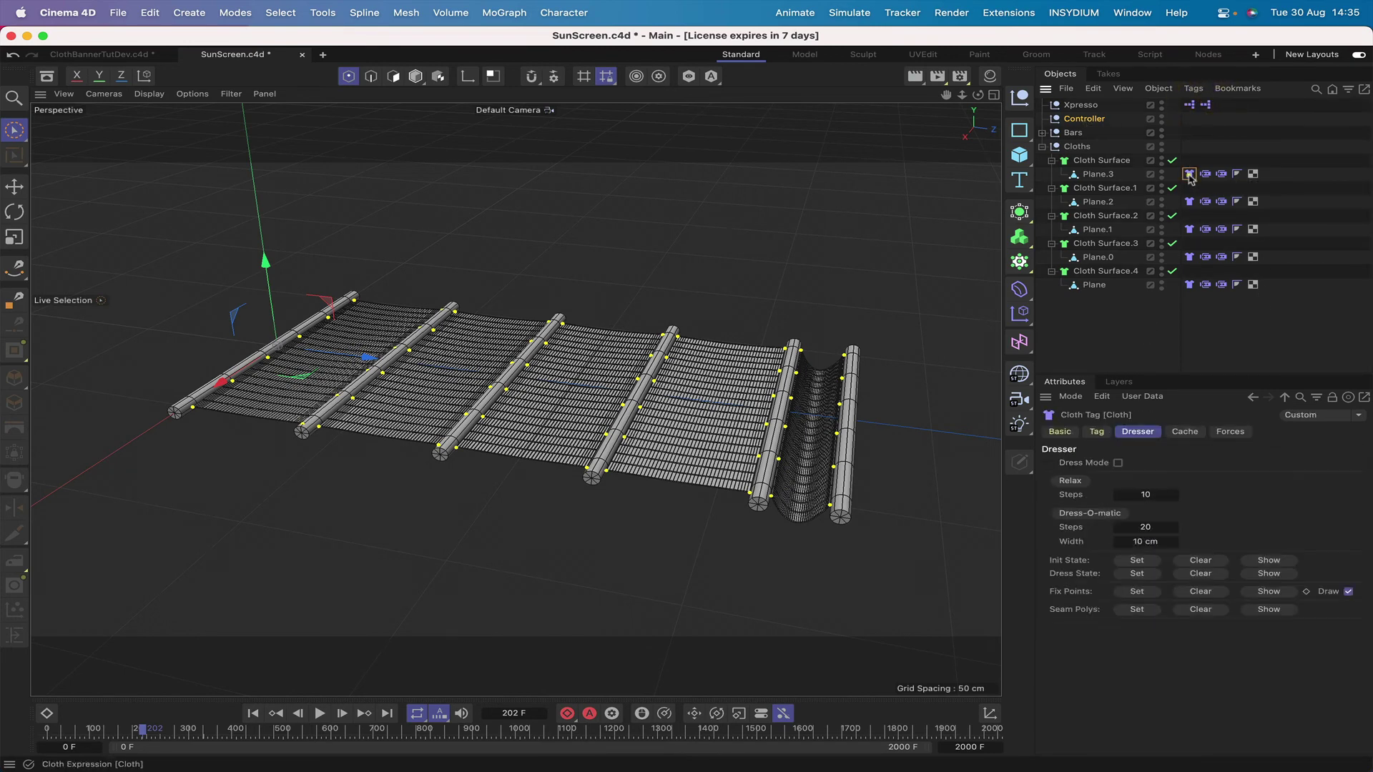
click(1061, 433)
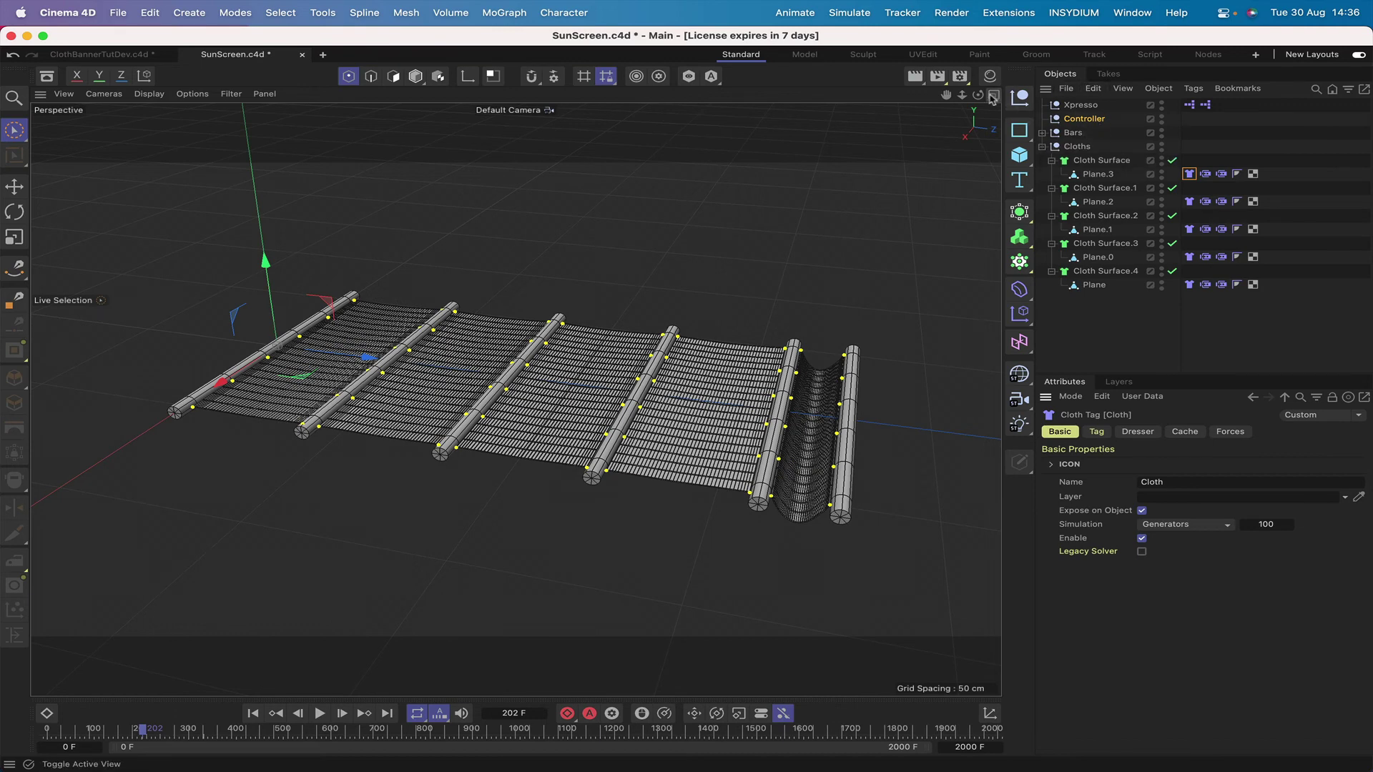
drag(978, 96, 1001, 102)
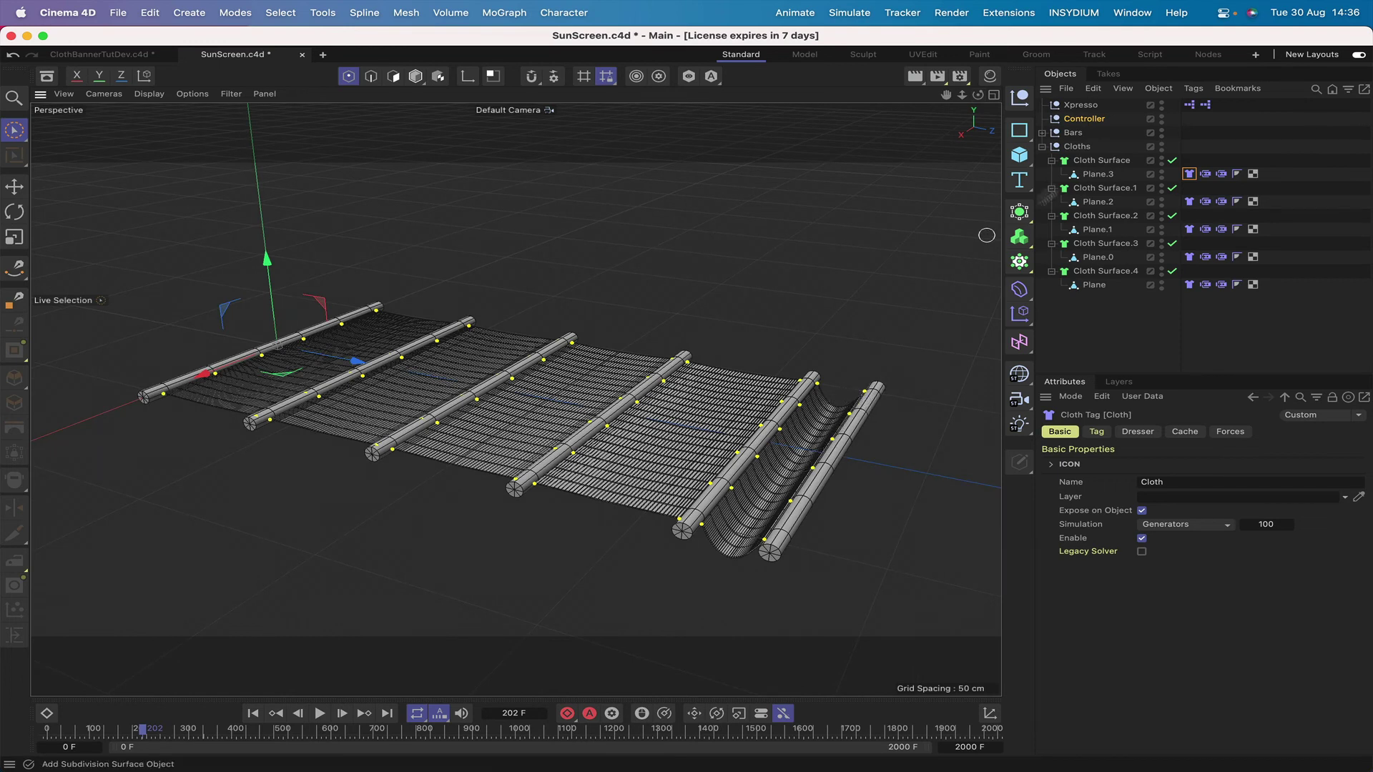
- Select the Controller and play the animation from the start in a low side view to examine the outermost bar and its cloth
click(1090, 120)
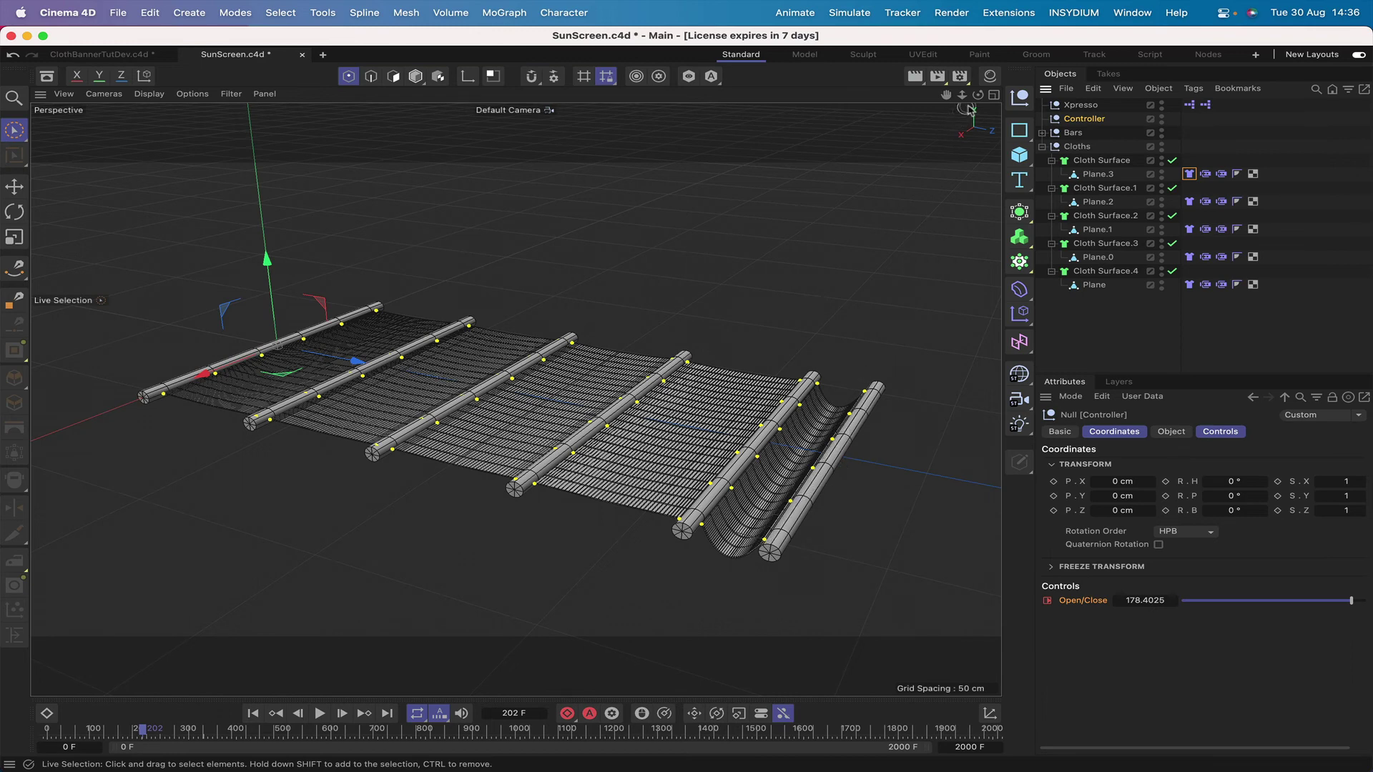
mouse_move(977, 94)
mouse_down()
mouse_move(976, 52)
mouse_move(975, 68)
mouse_up()
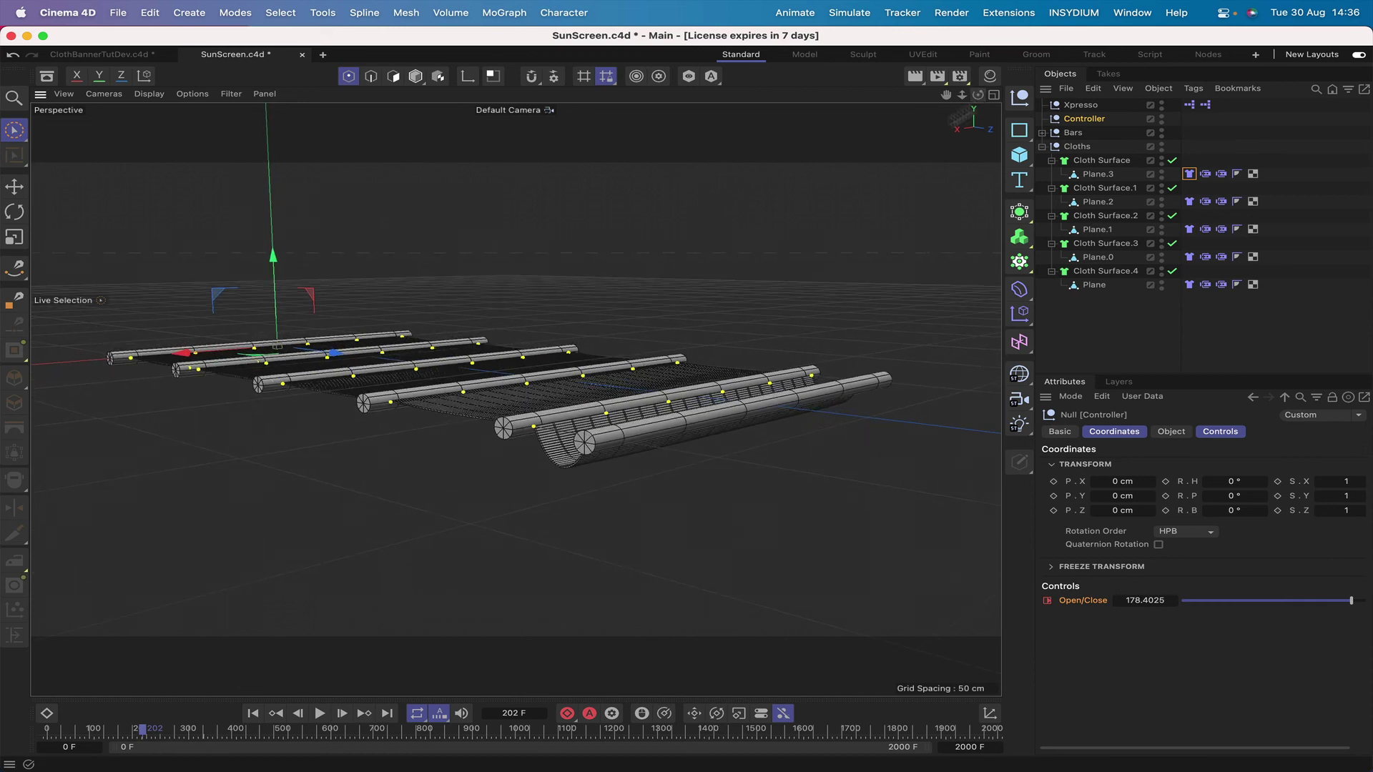
click(253, 713)
click(320, 713)
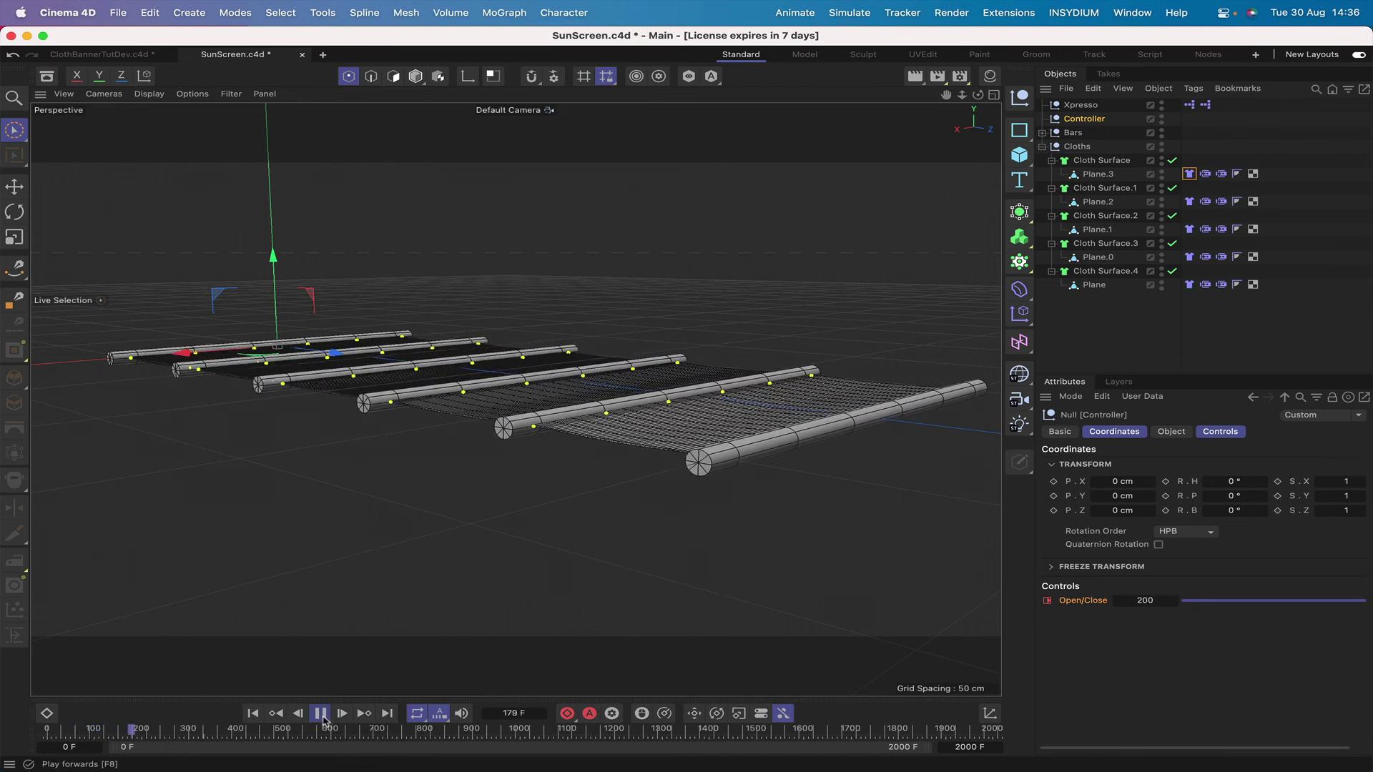
click(321, 714)
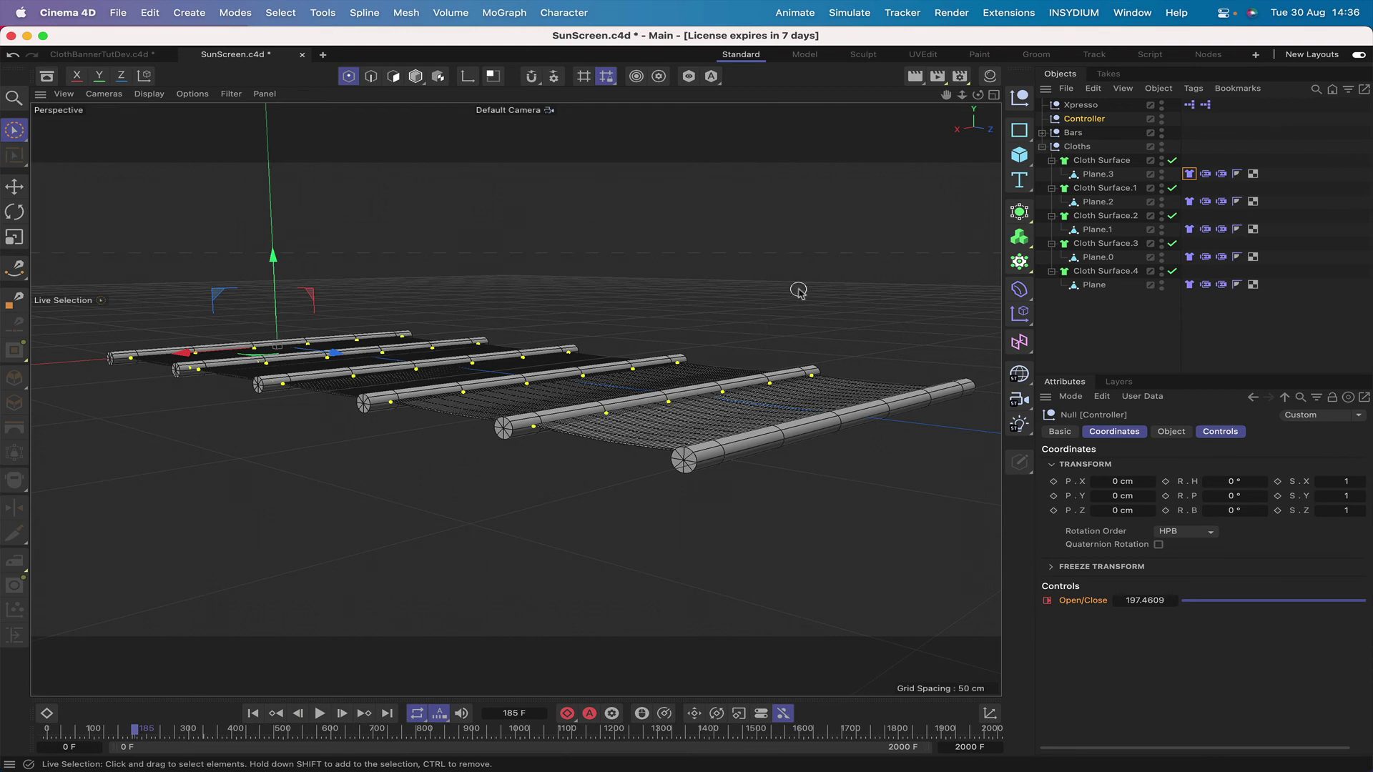
drag(977, 94, 973, 107)
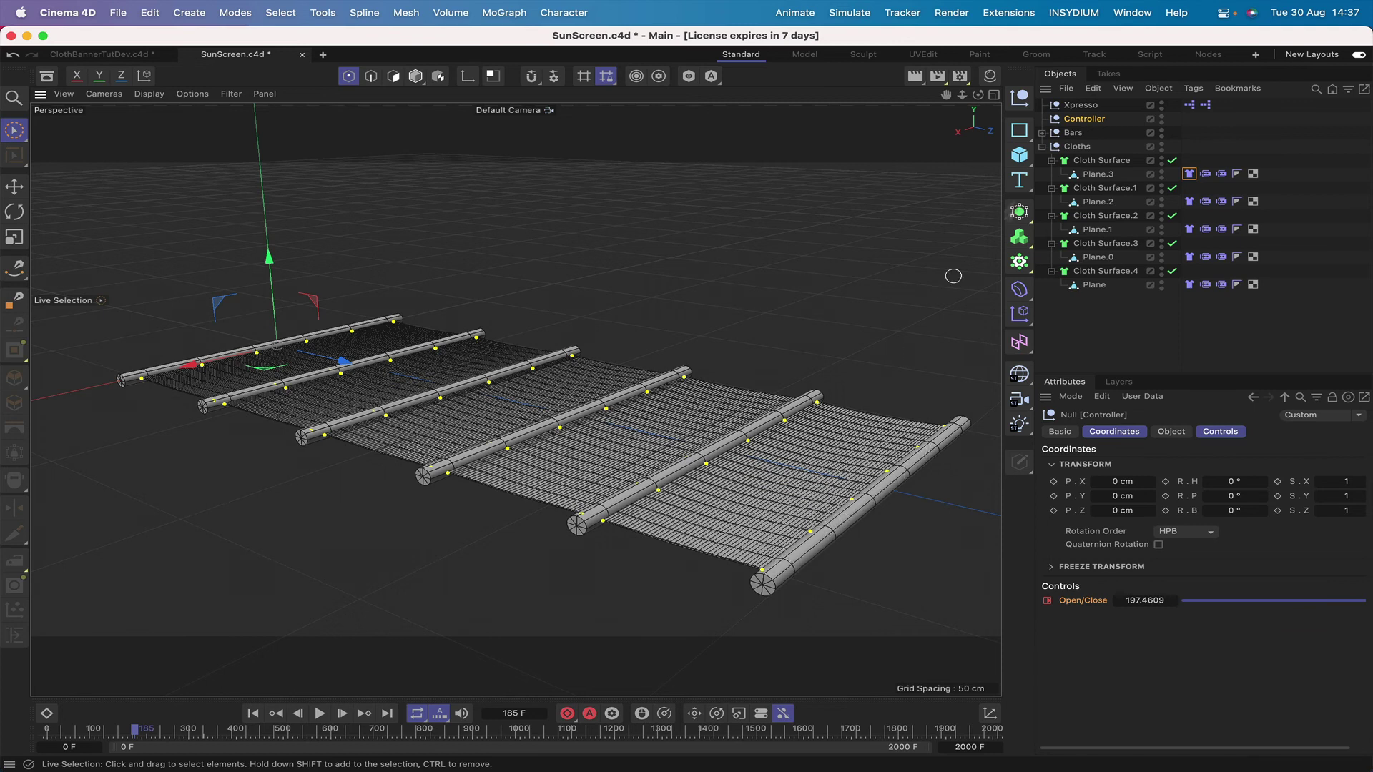
- Add a cylinder oriented along +X with a radius of 3 cm and a height of 100 cm
drag(1021, 162, 1183, 179)
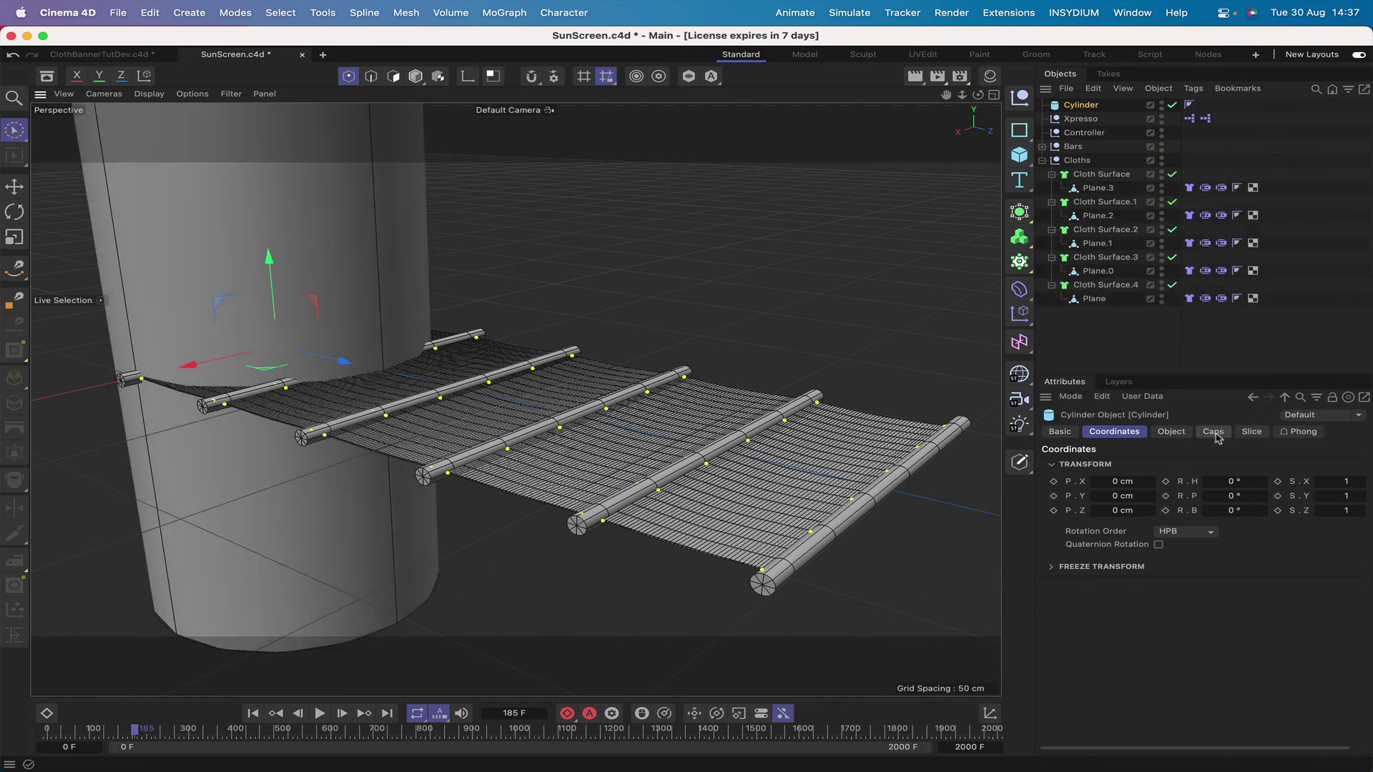
click(1170, 431)
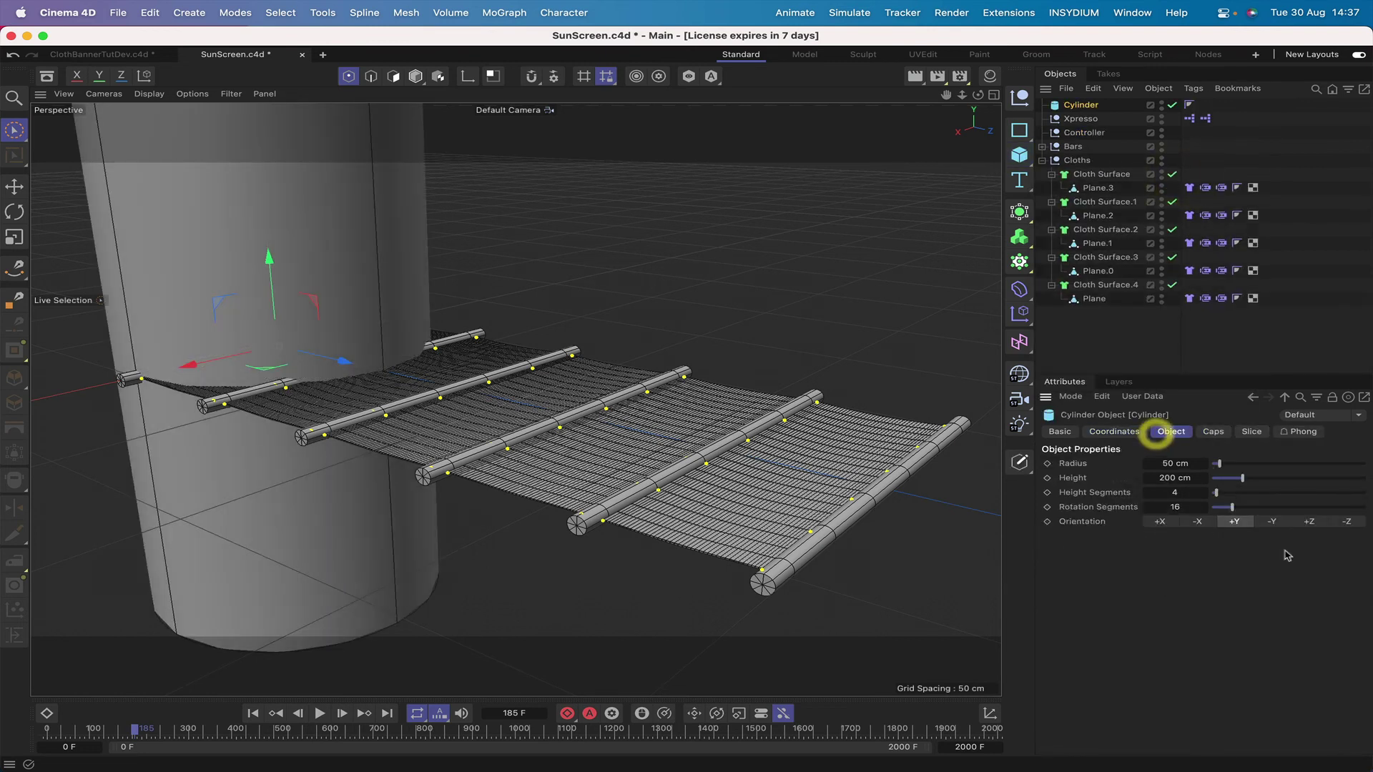
click(1160, 522)
click(1167, 463)
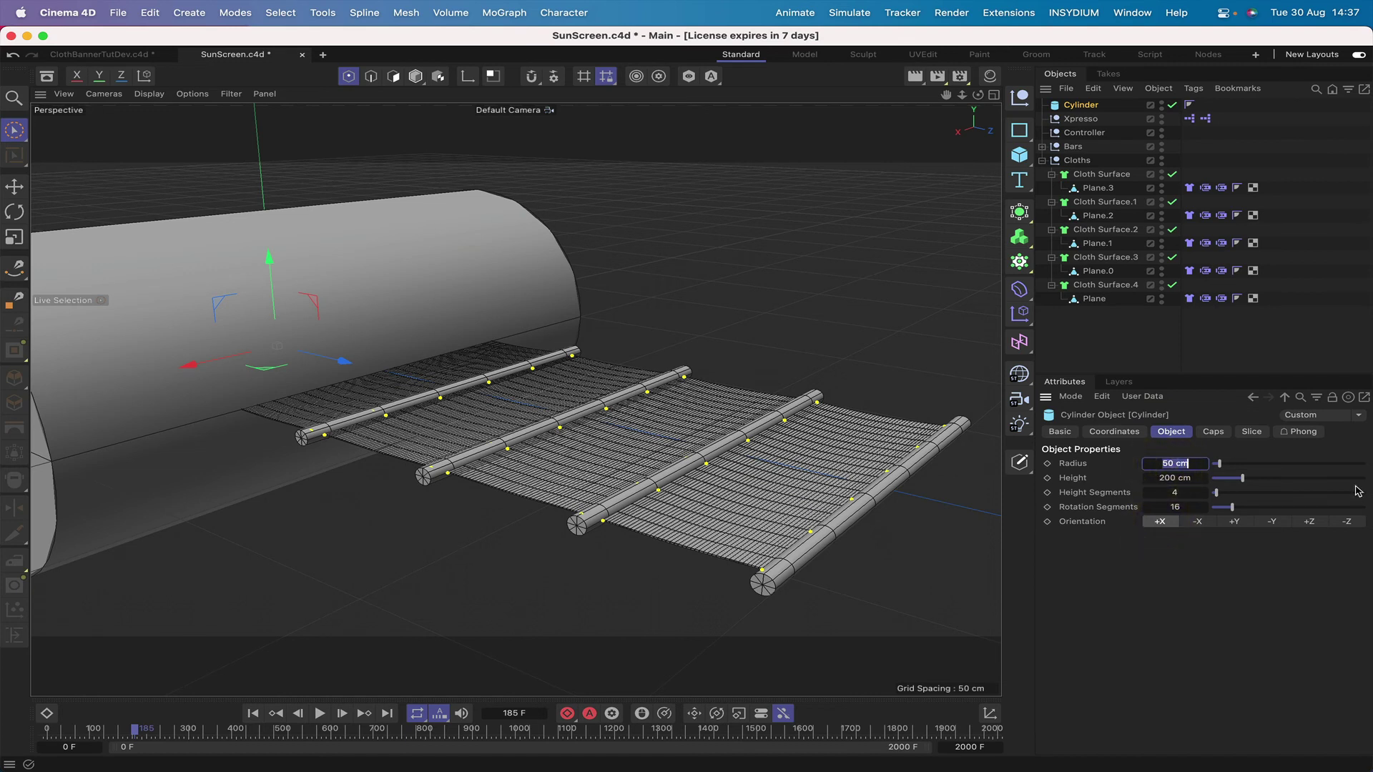
text(3)
key(Return)
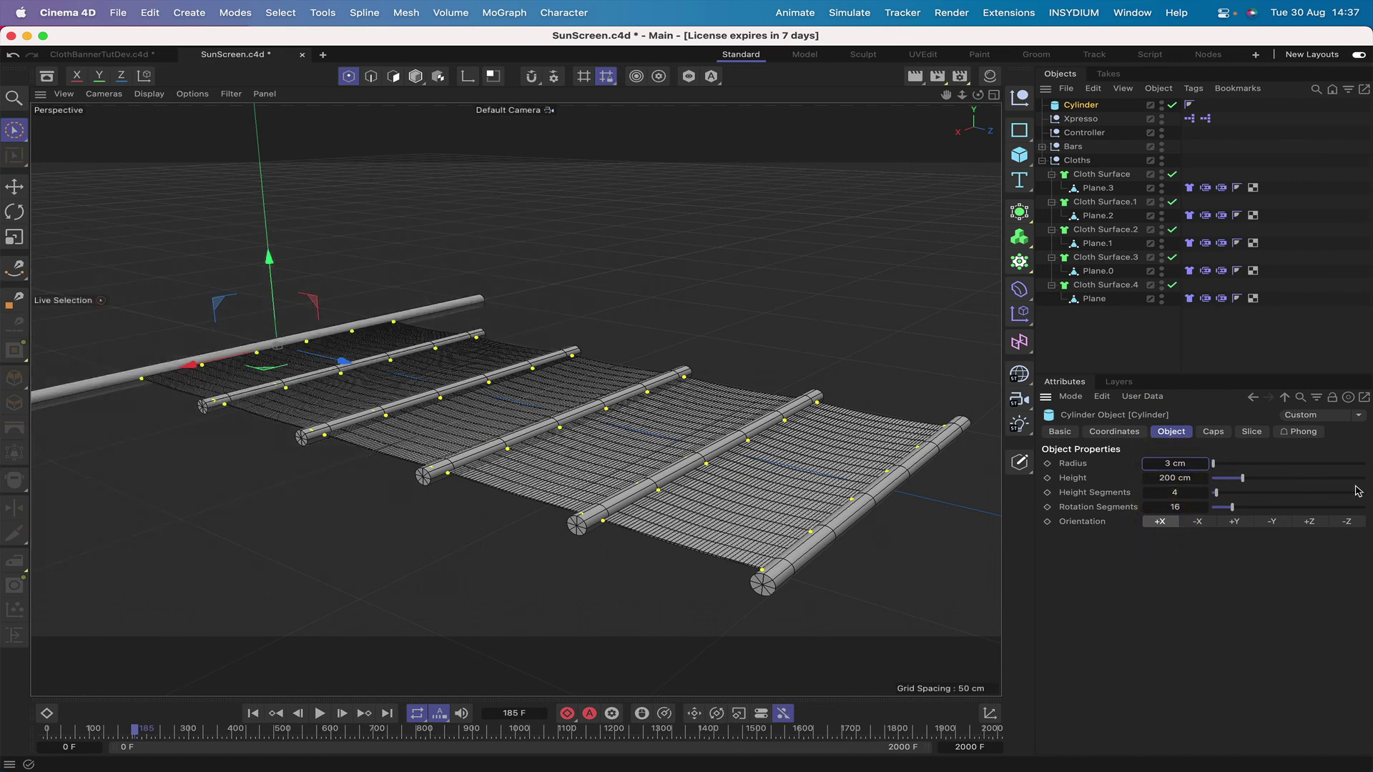
click(1178, 478)
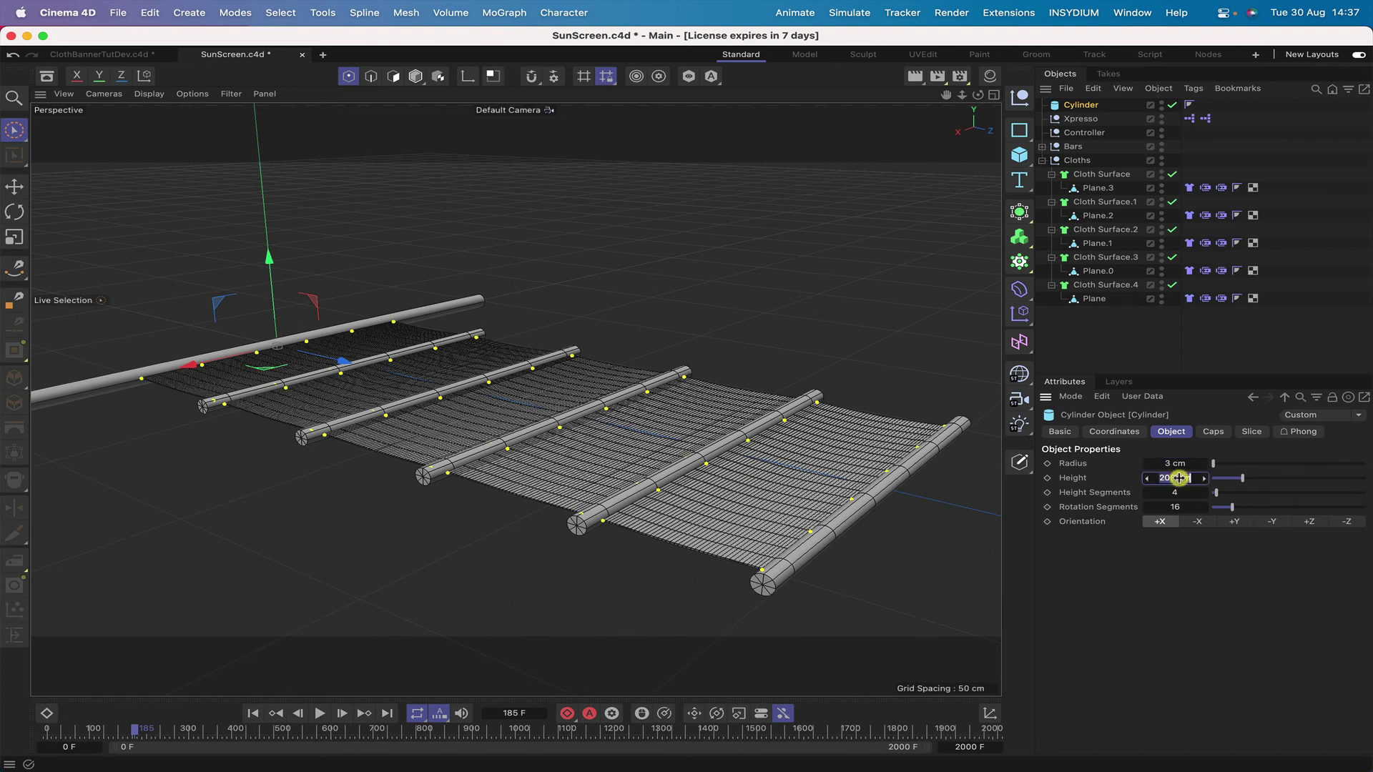
text(100)
key(Return)
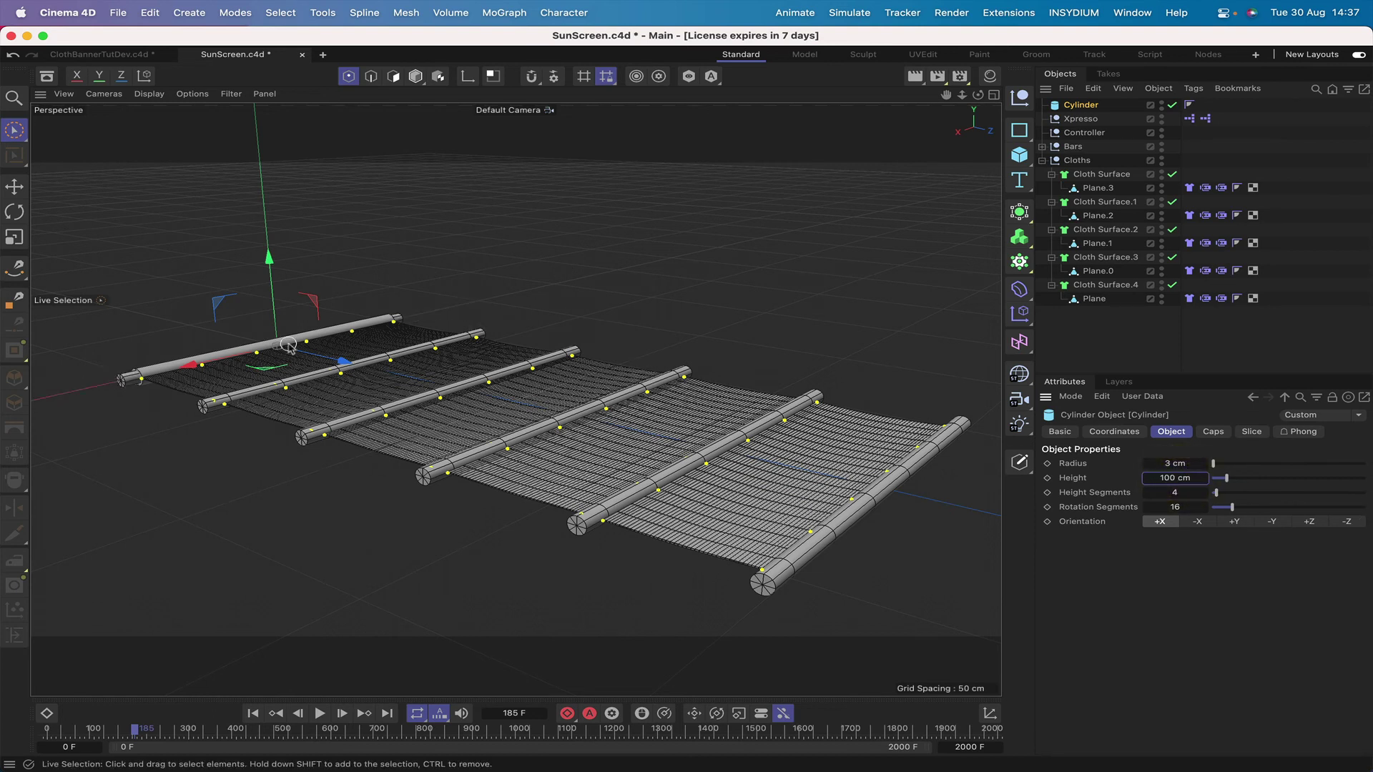
- Parent the new cylinder to the outermost bar's Subdivision Surface in the Bars group and set its Z position to 0 cm
drag(344, 364, 930, 494)
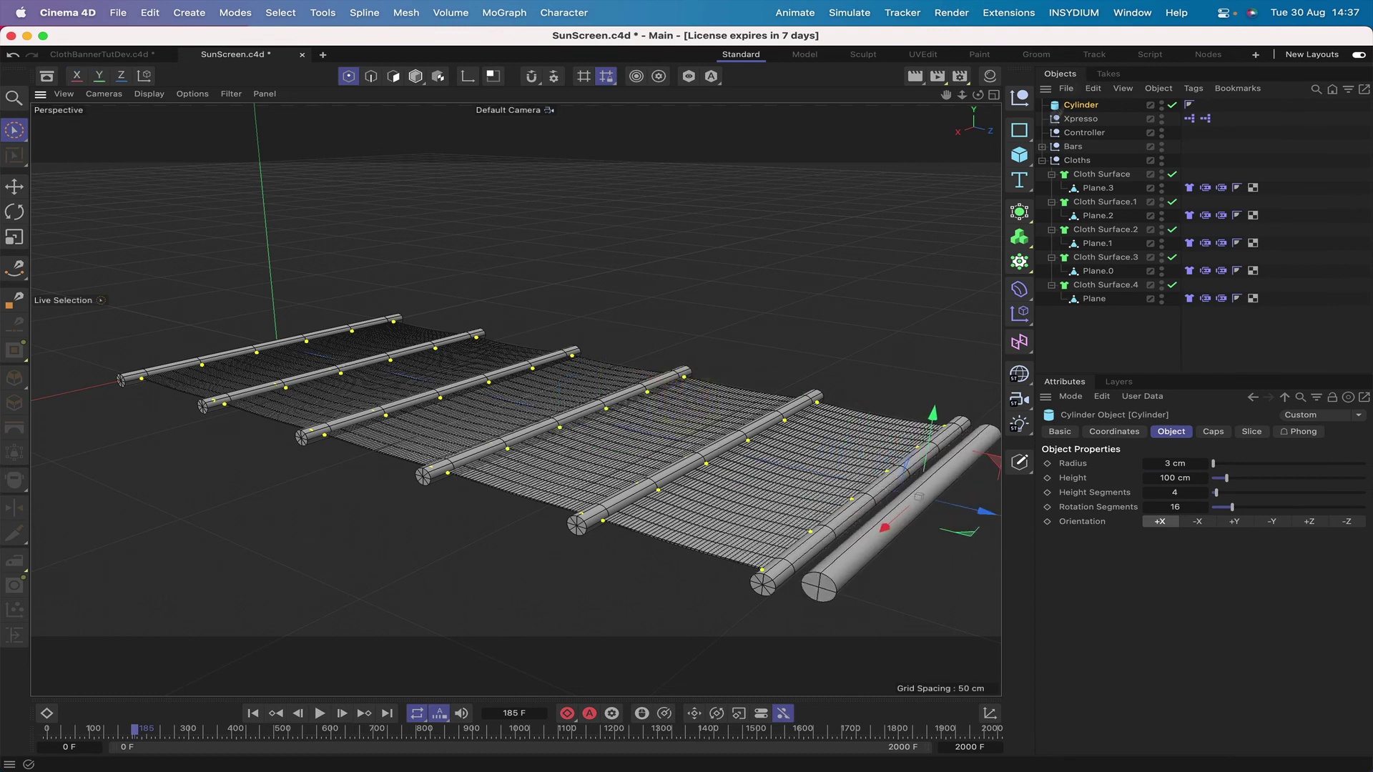
click(1042, 146)
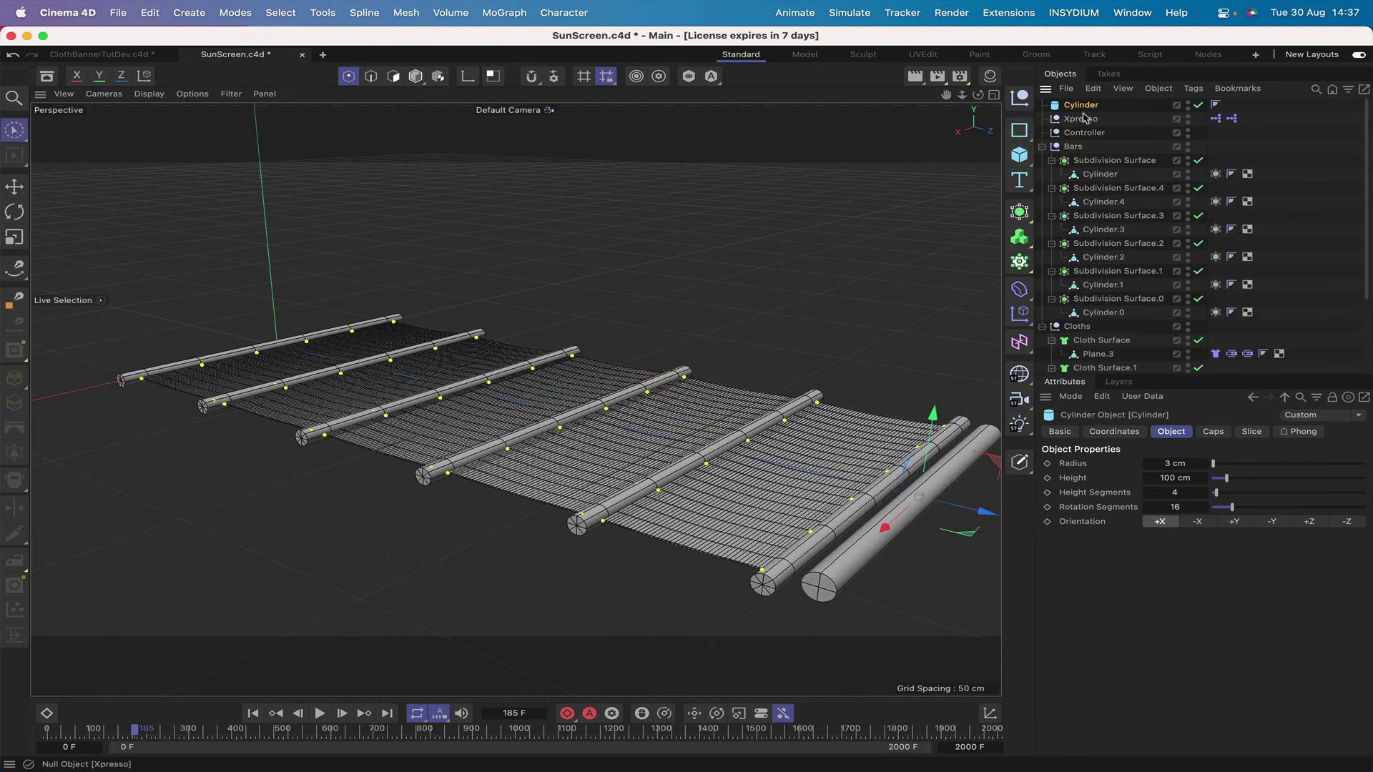
drag(1081, 107, 1106, 182)
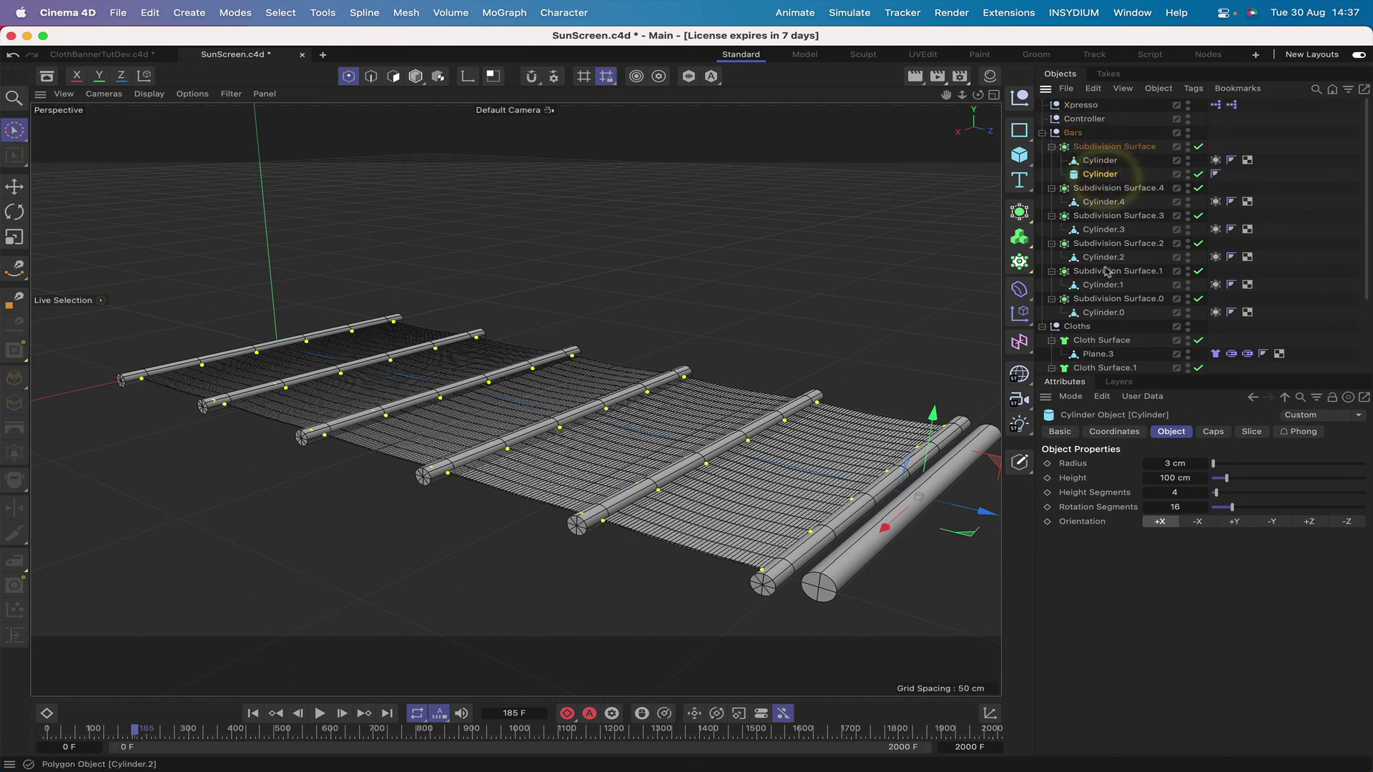
click(1130, 434)
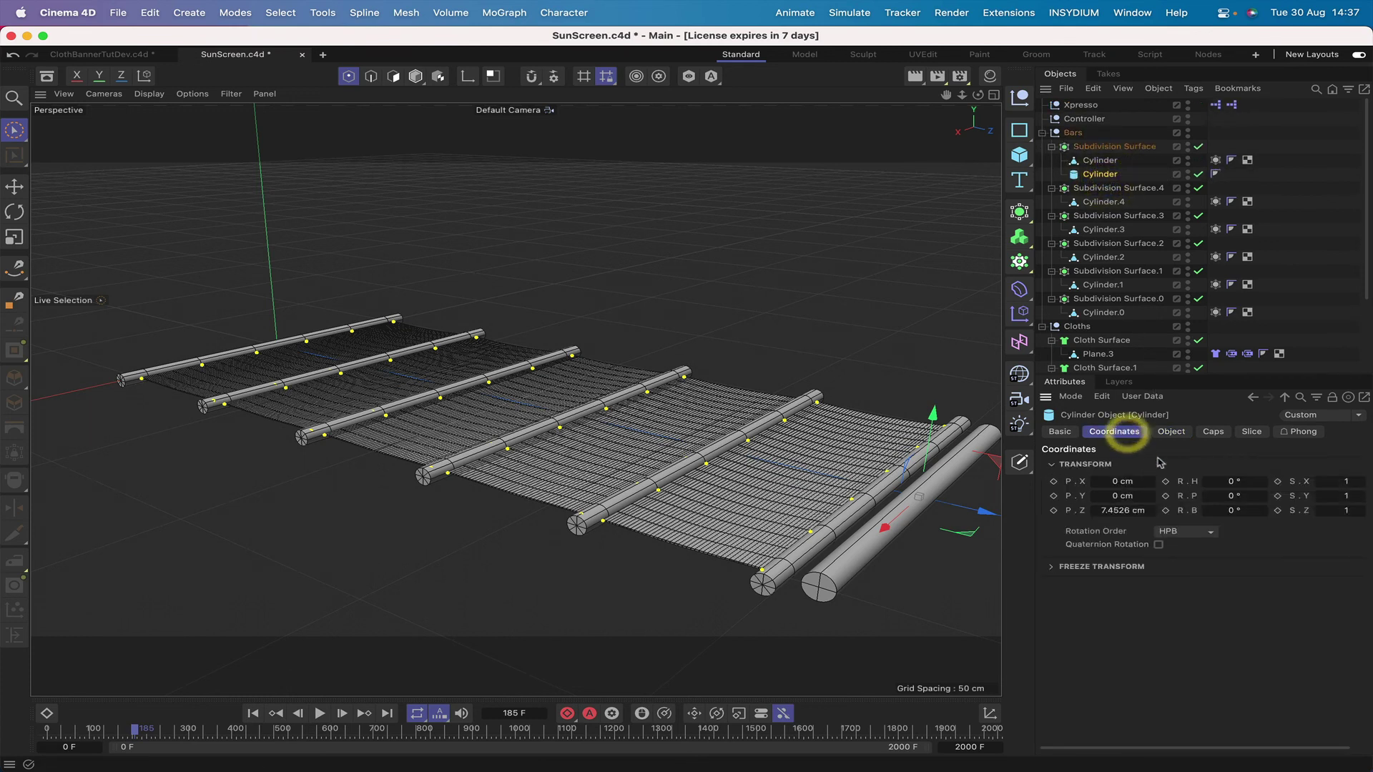
text(0)
key(Return)
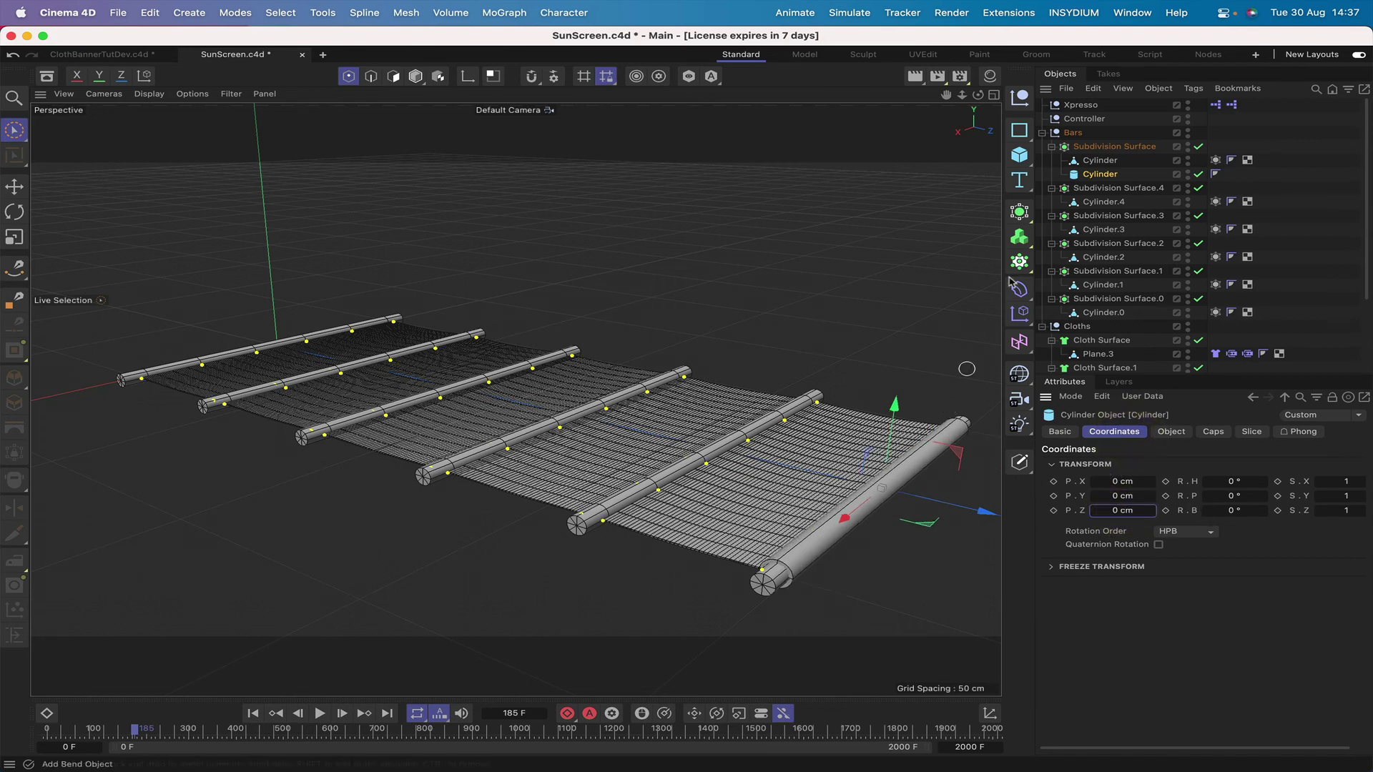
- Play the animation to check the added cylinder moving with the outermost bar, and return to the animation start
drag(978, 95, 1040, 96)
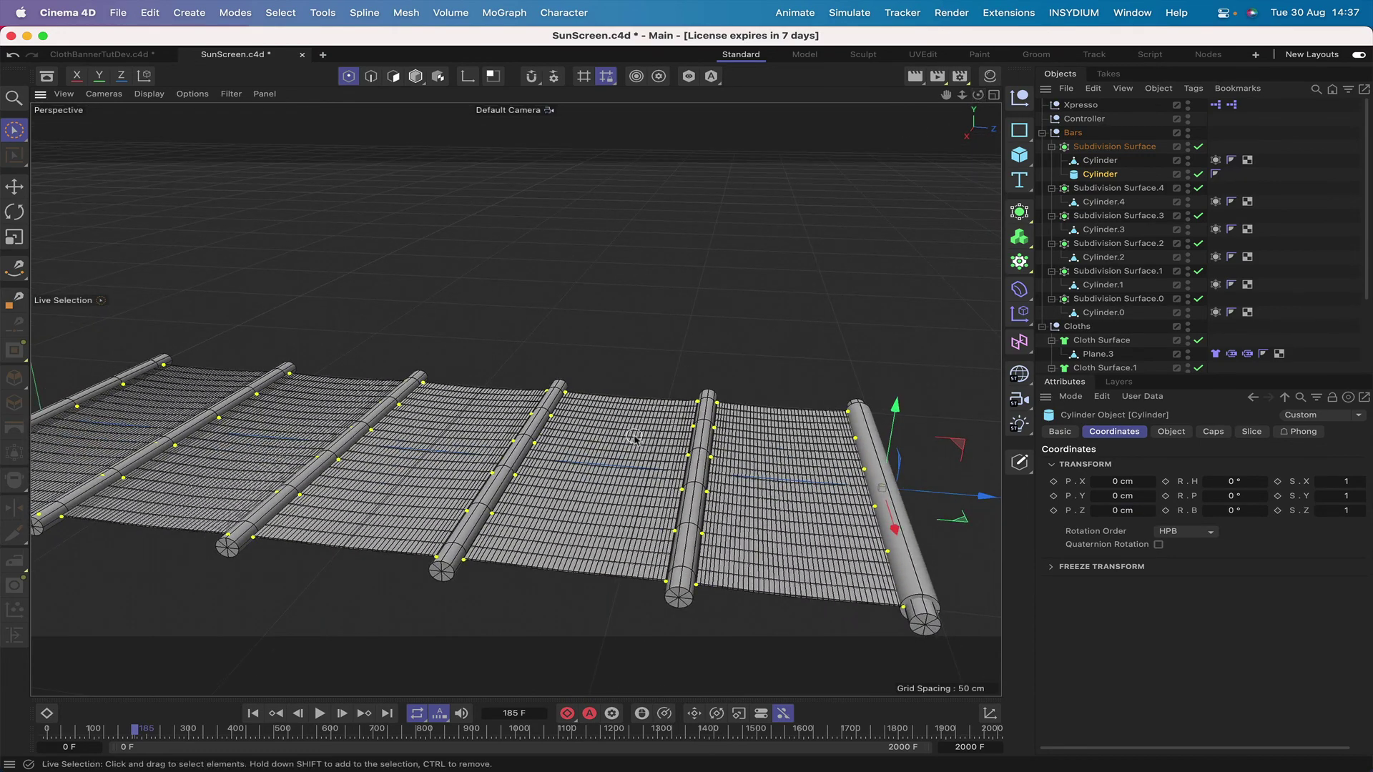
click(252, 713)
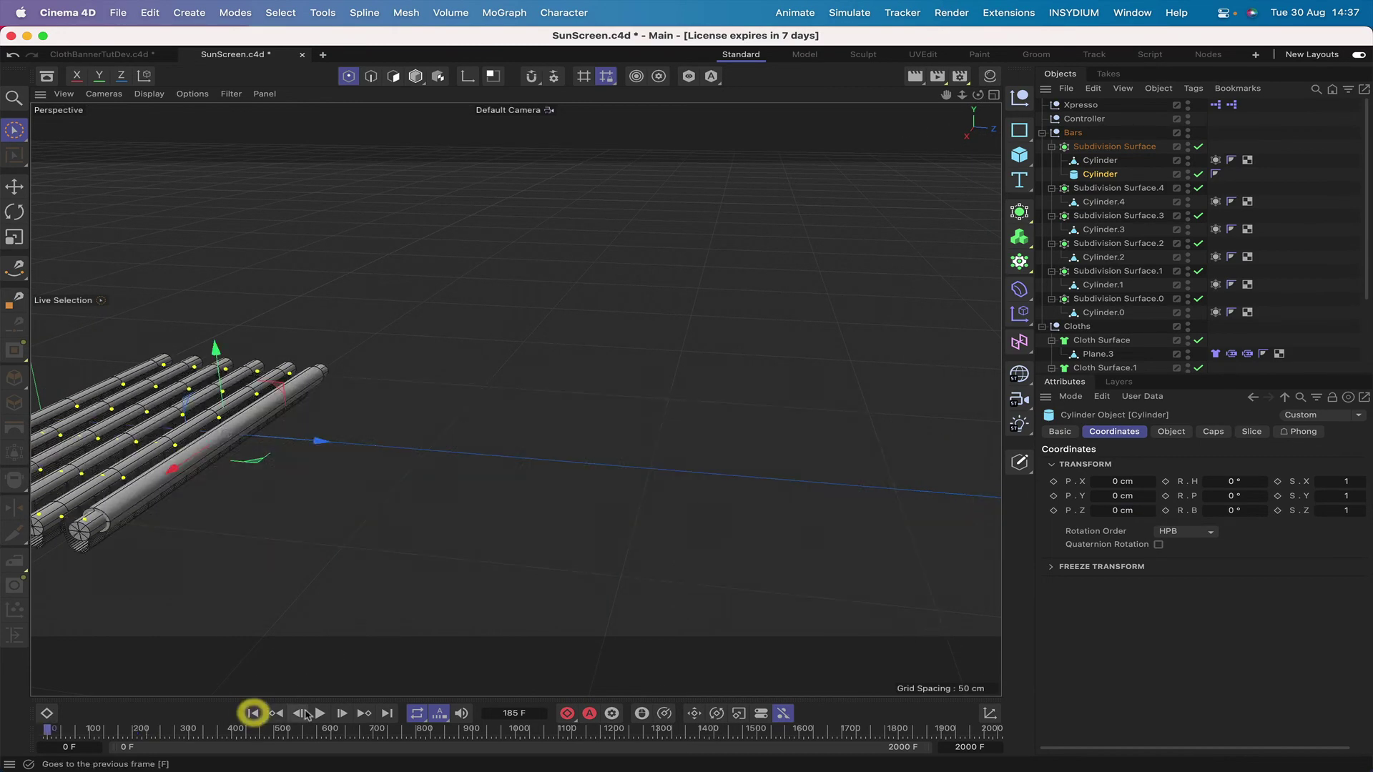
click(320, 713)
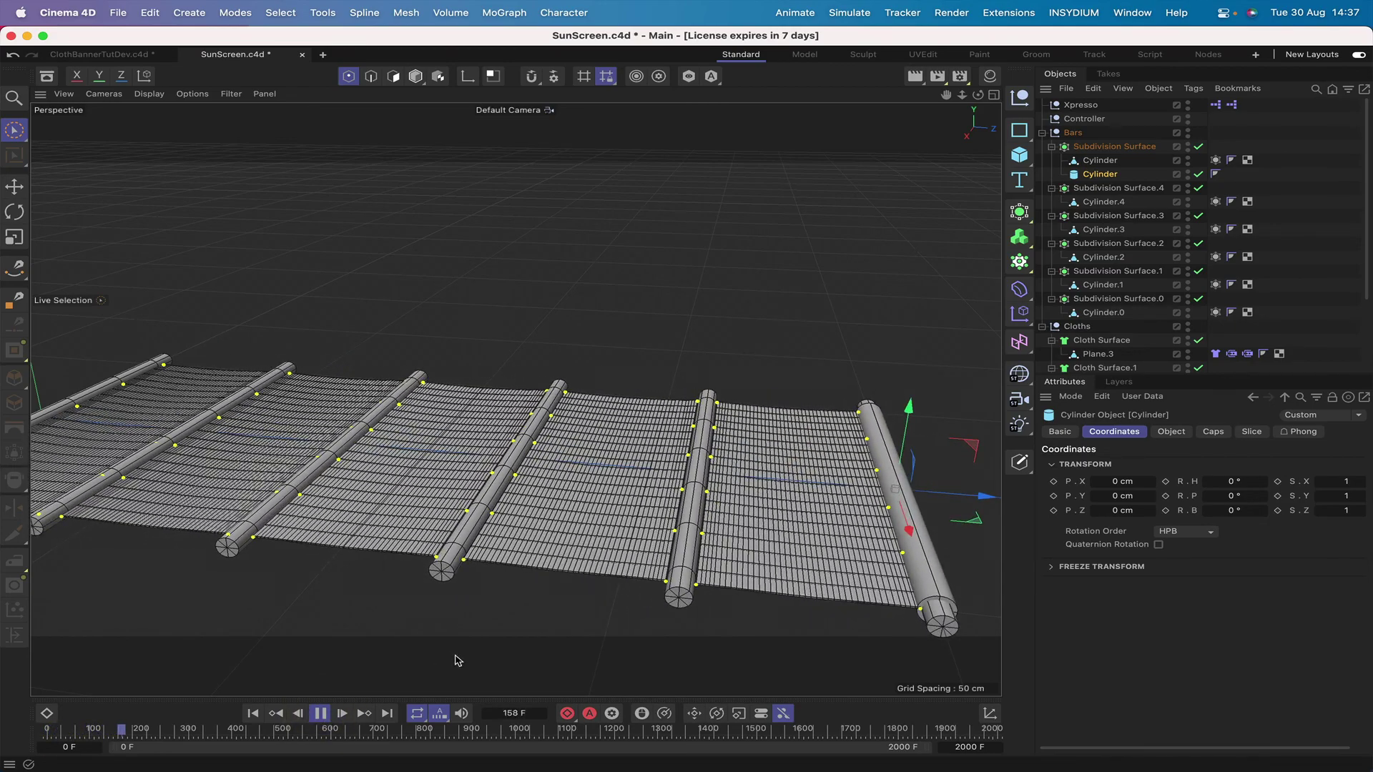
click(319, 713)
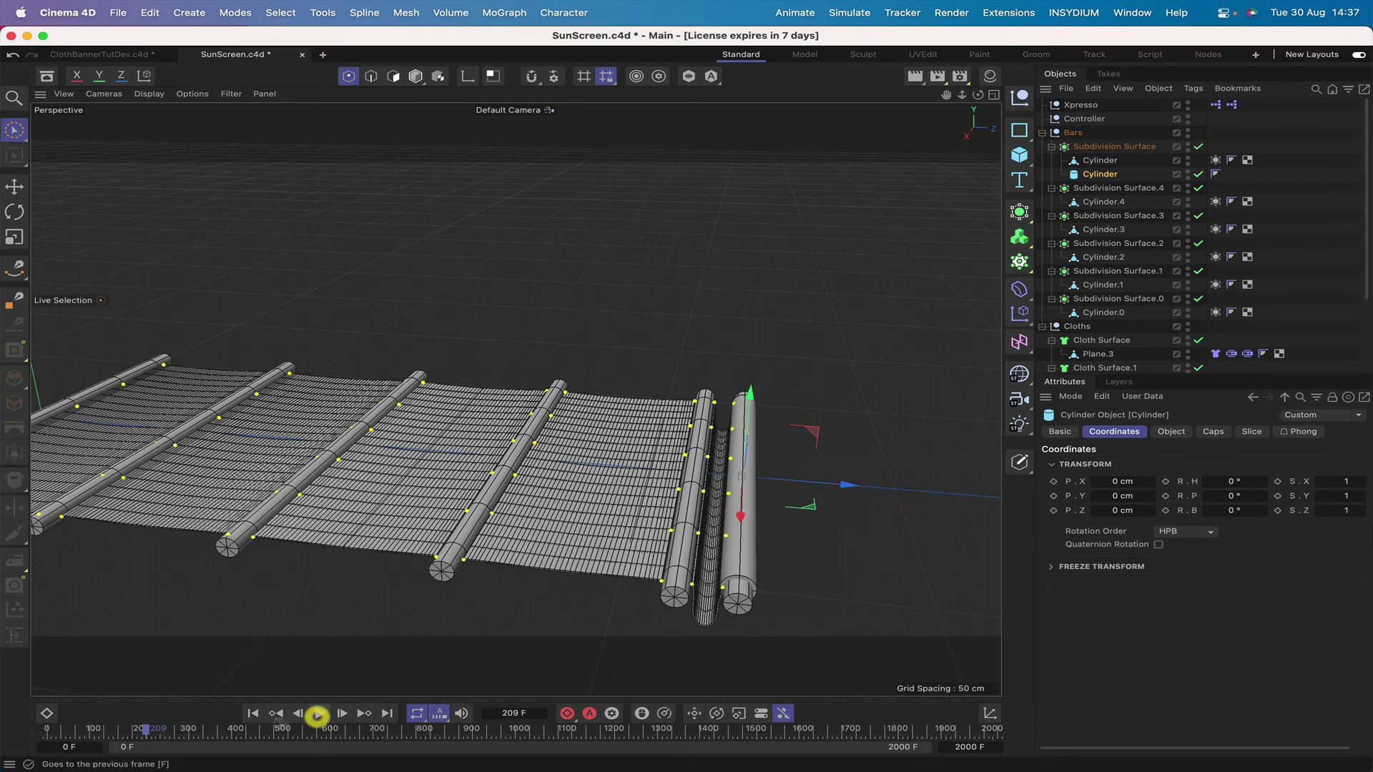
click(253, 714)
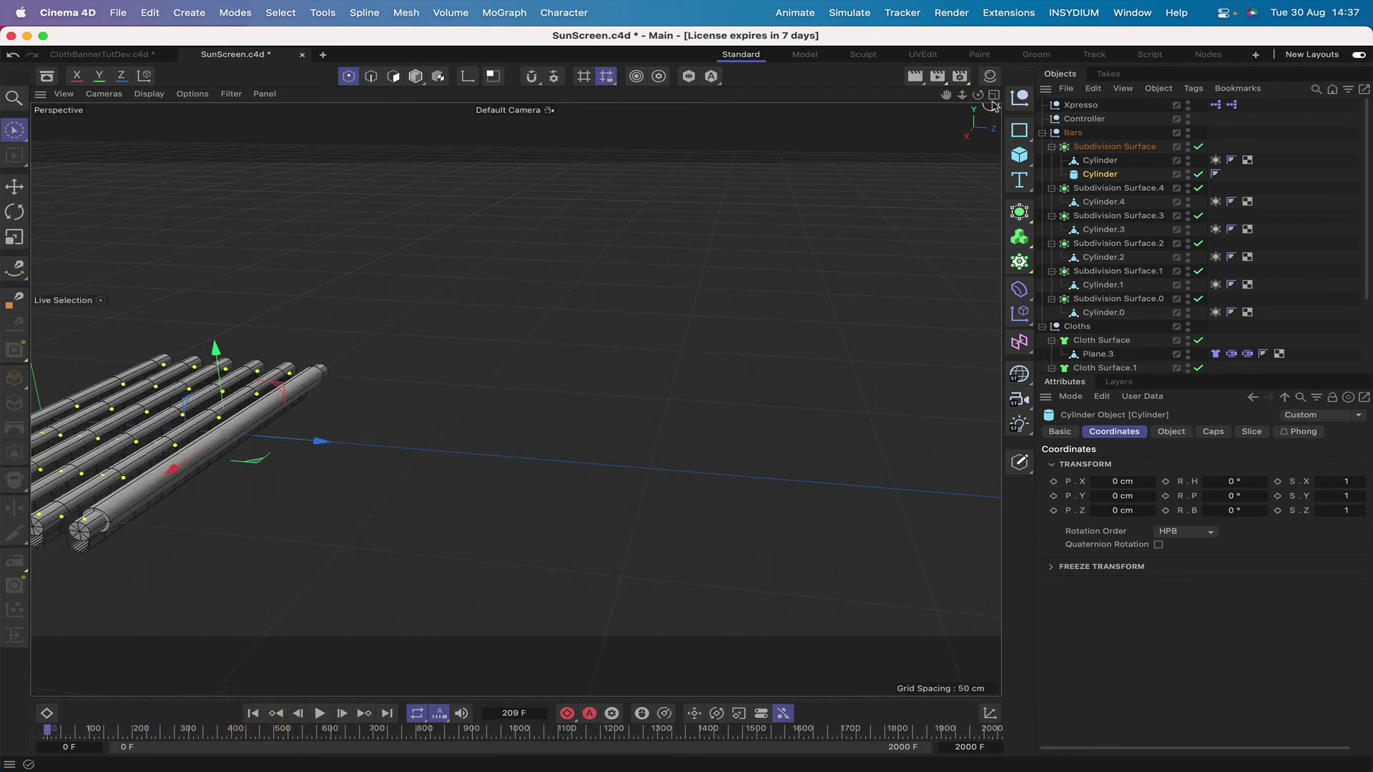
- Set the radius of the cylinder added to the outermost bar to 4 cm
drag(977, 95, 1001, 109)
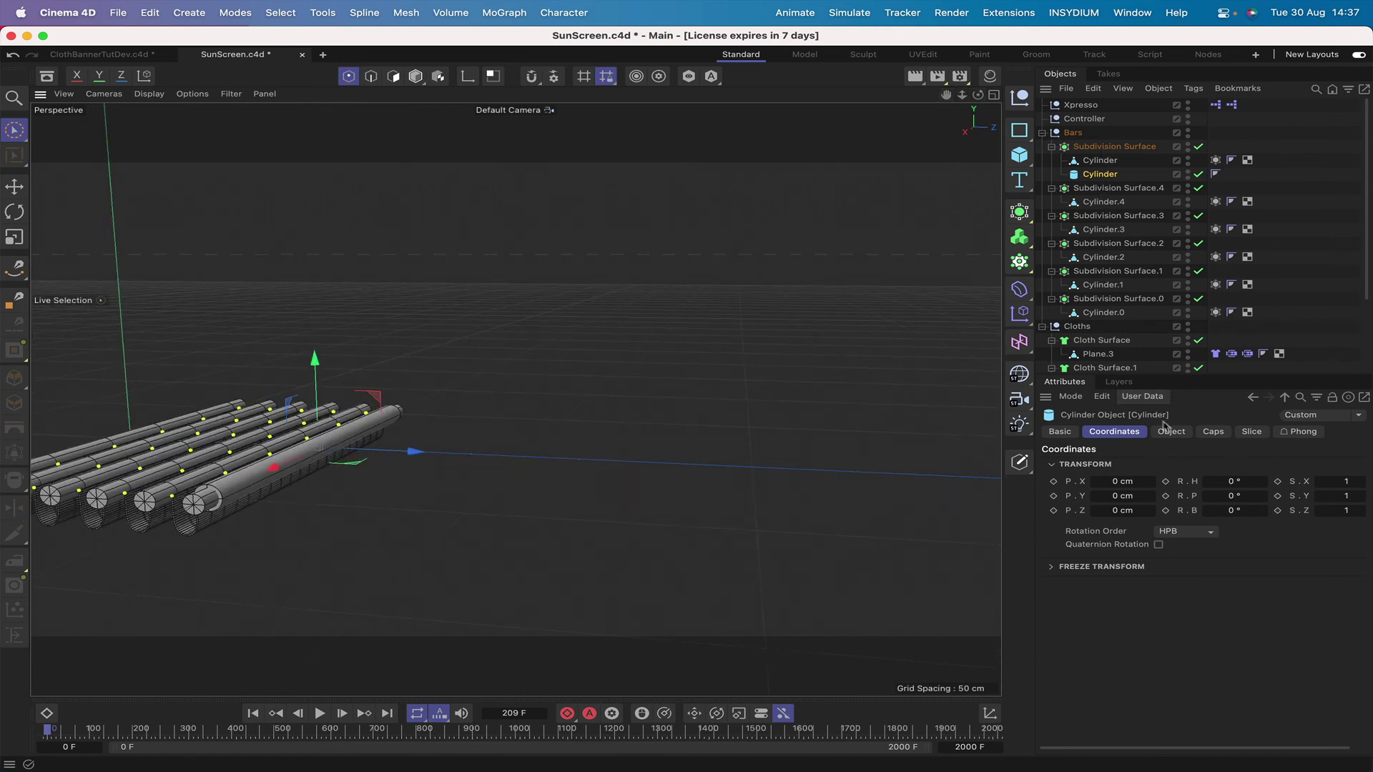
click(1177, 434)
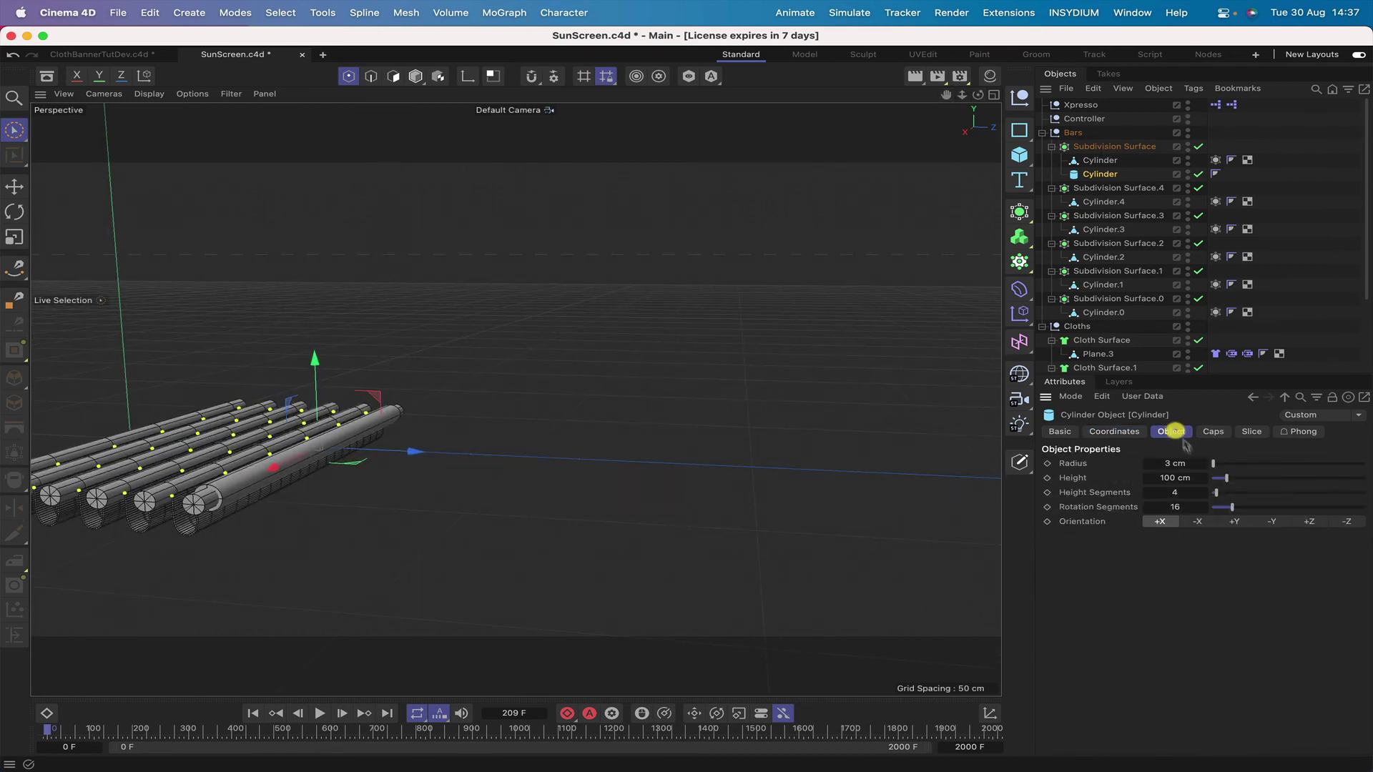
click(1205, 466)
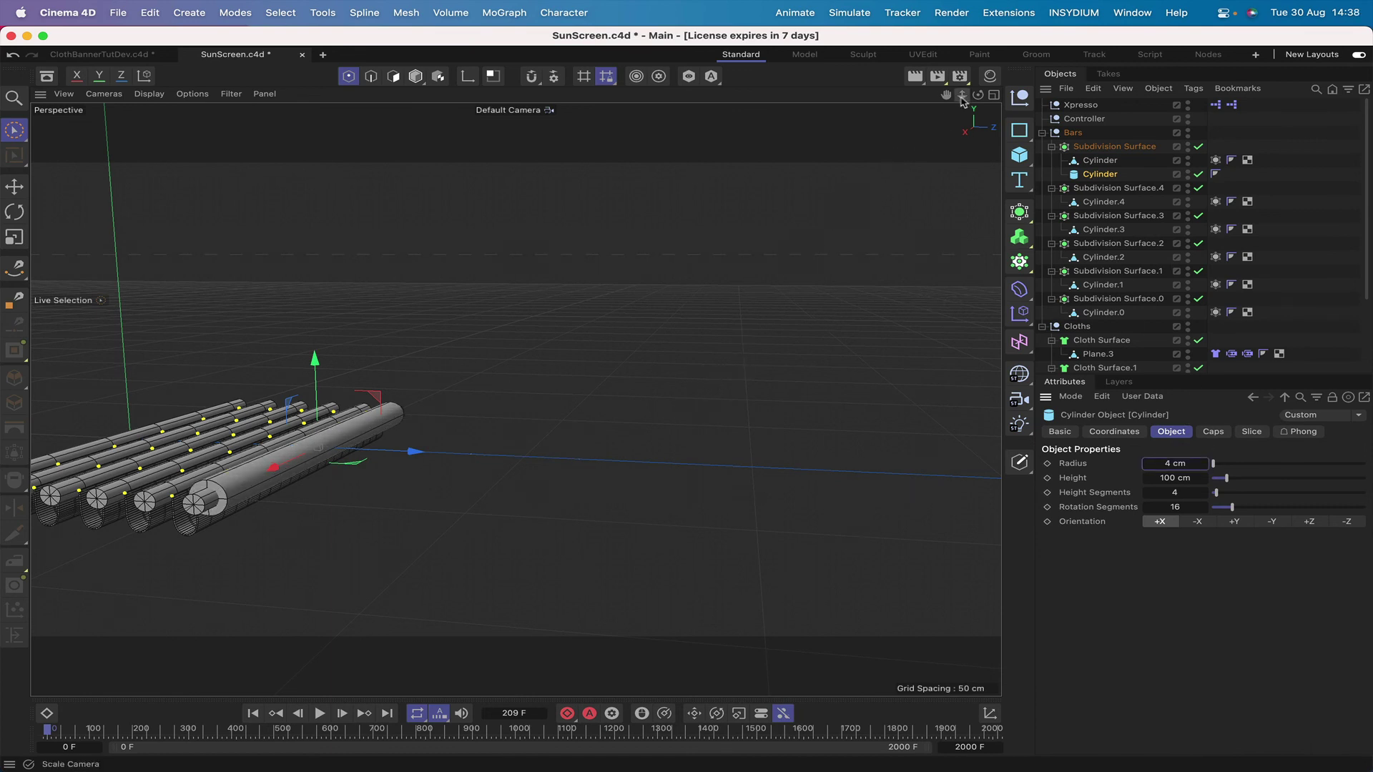
drag(977, 94, 947, 136)
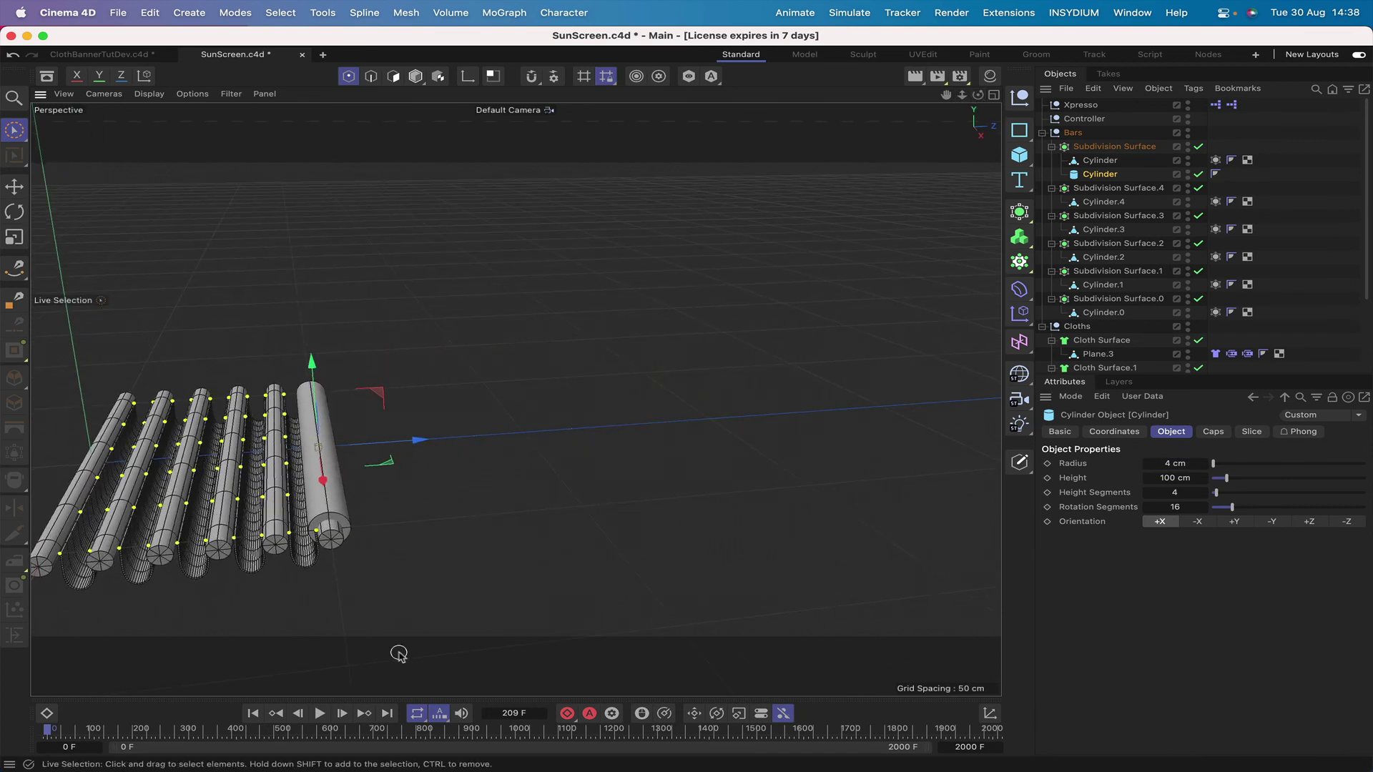
- Play the animation to check how the thicker cylinder covers the outermost bar and cloth edge as the screen opens and closes
click(320, 713)
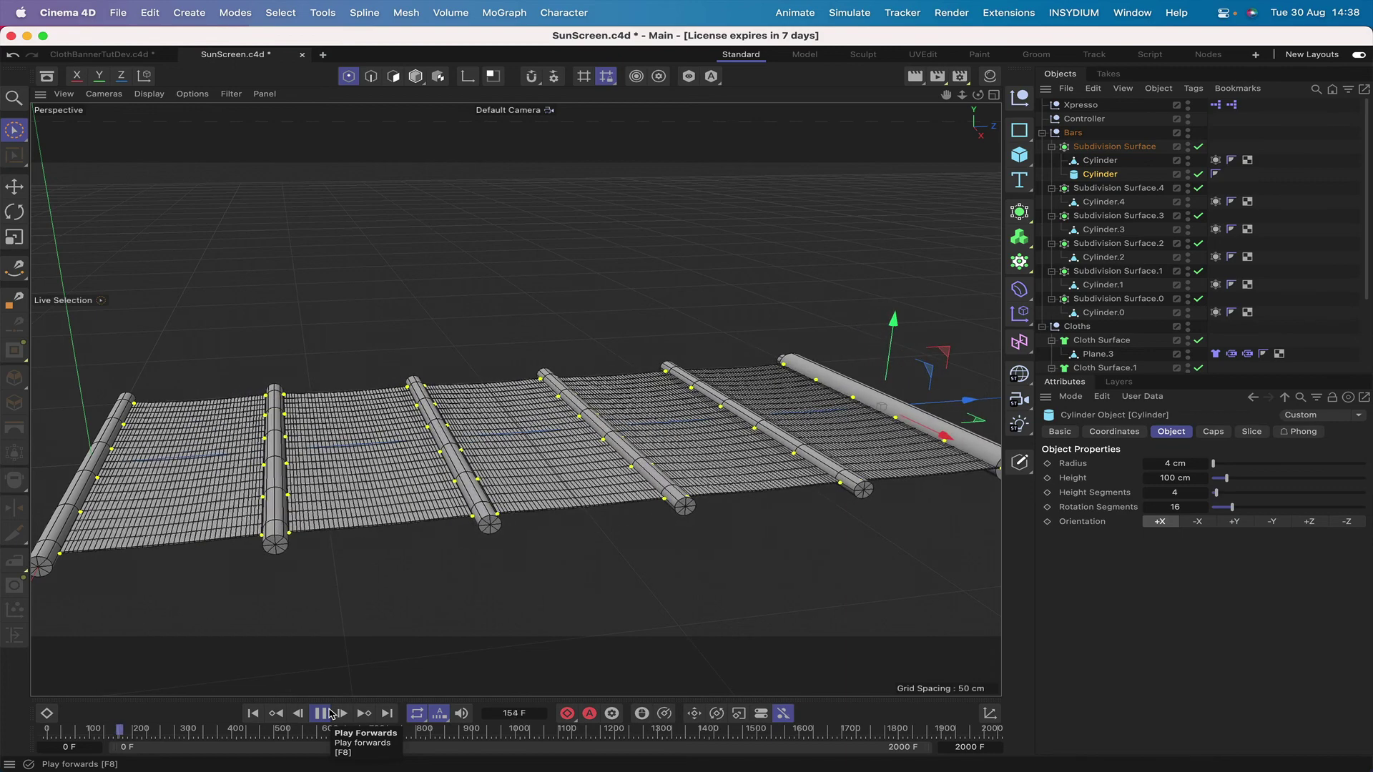
click(320, 713)
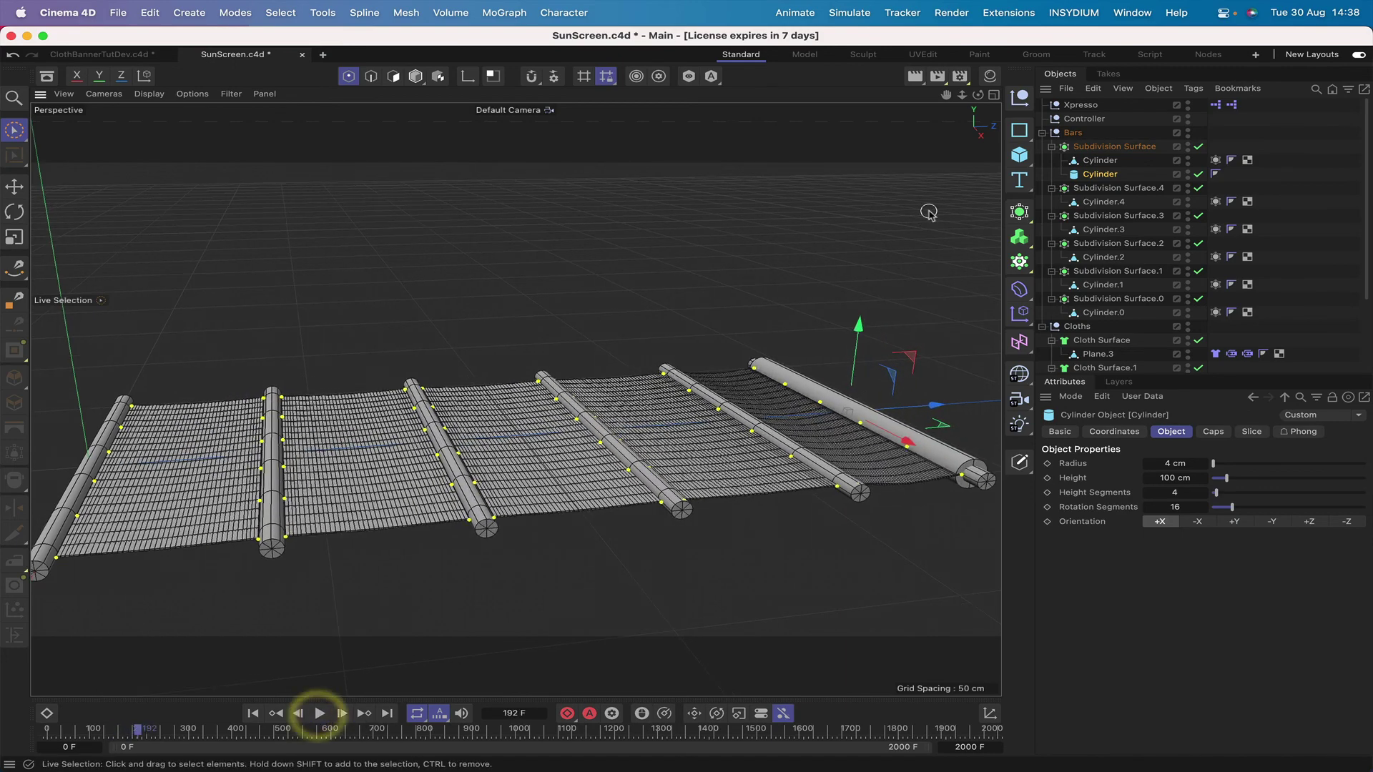
drag(978, 94, 930, 97)
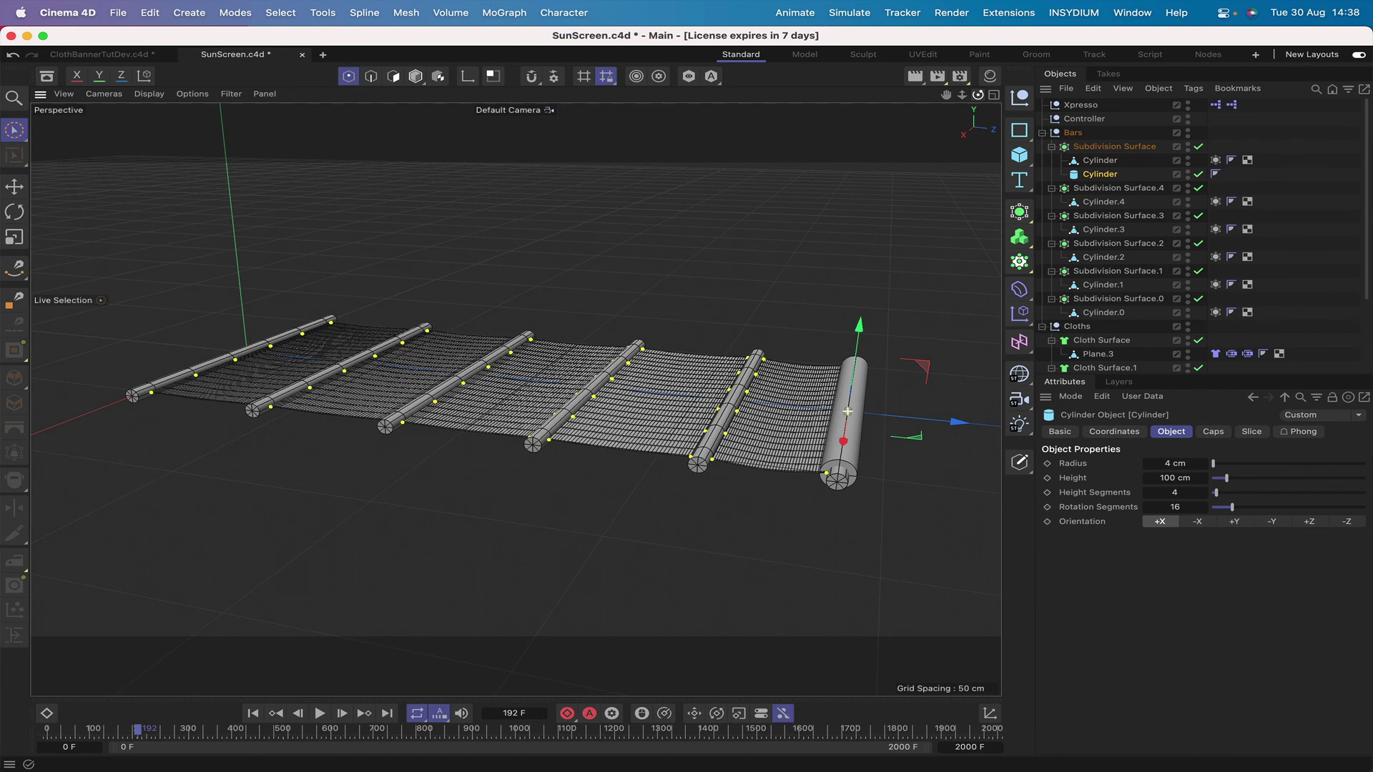
click(320, 713)
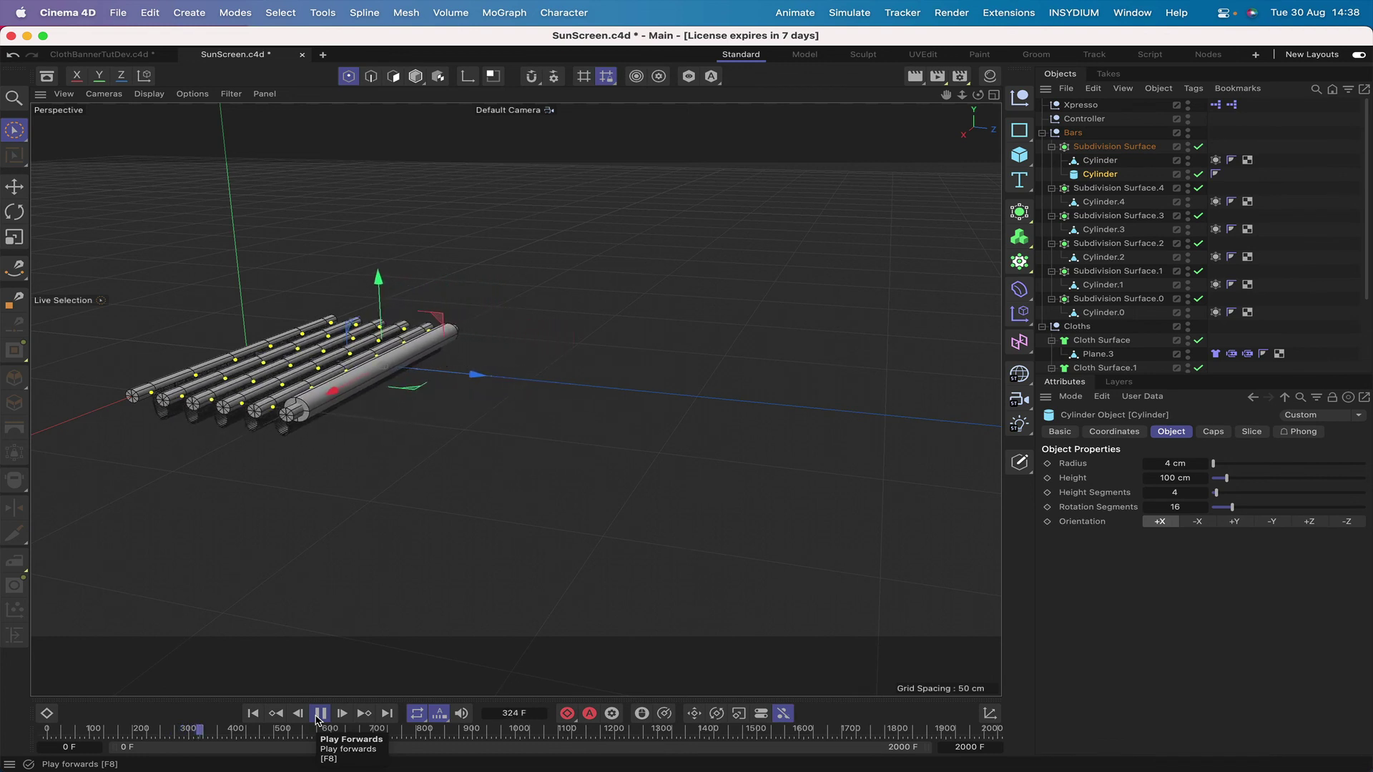
click(318, 717)
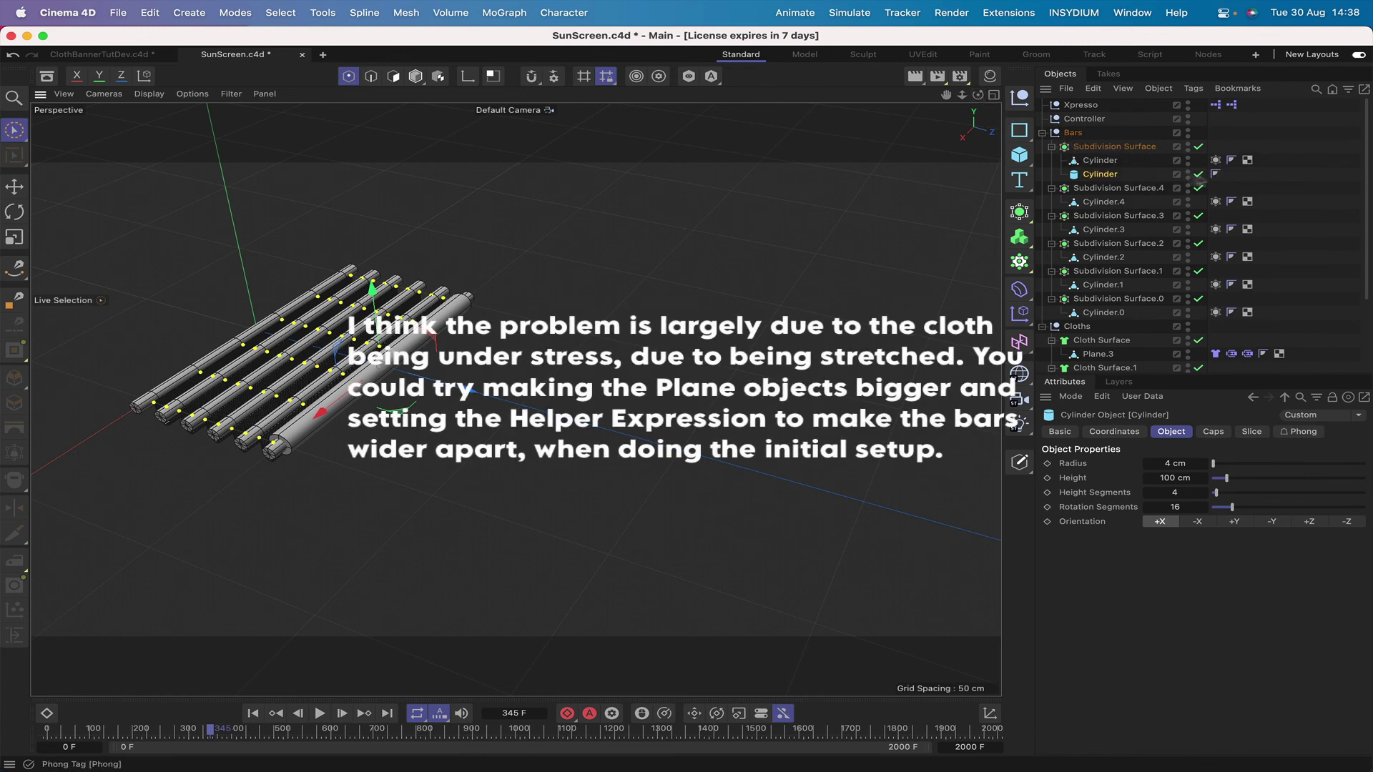
- Delete the cylinder added under the outermost bar's Subdivision Surface
key(Delete)
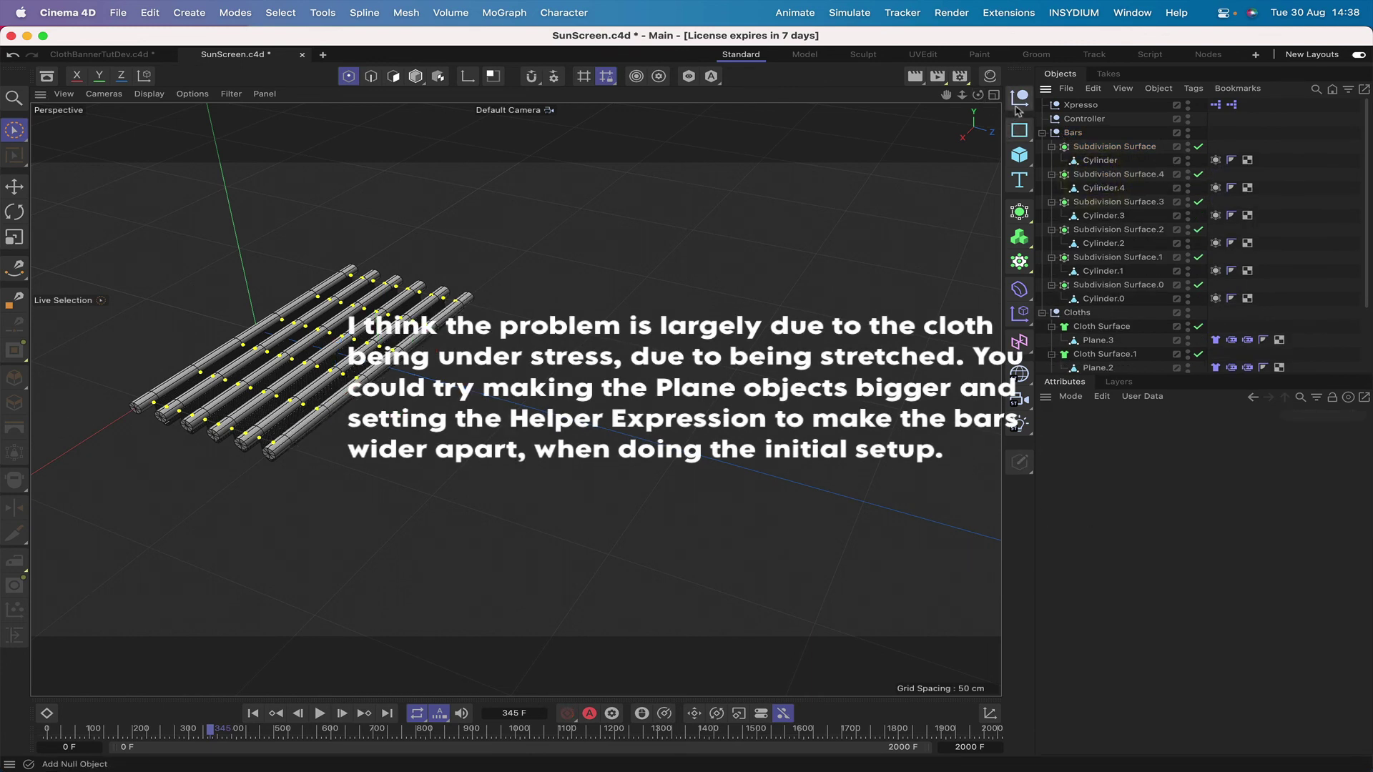
drag(977, 96, 690, 377)
drag(946, 95, 516, 399)
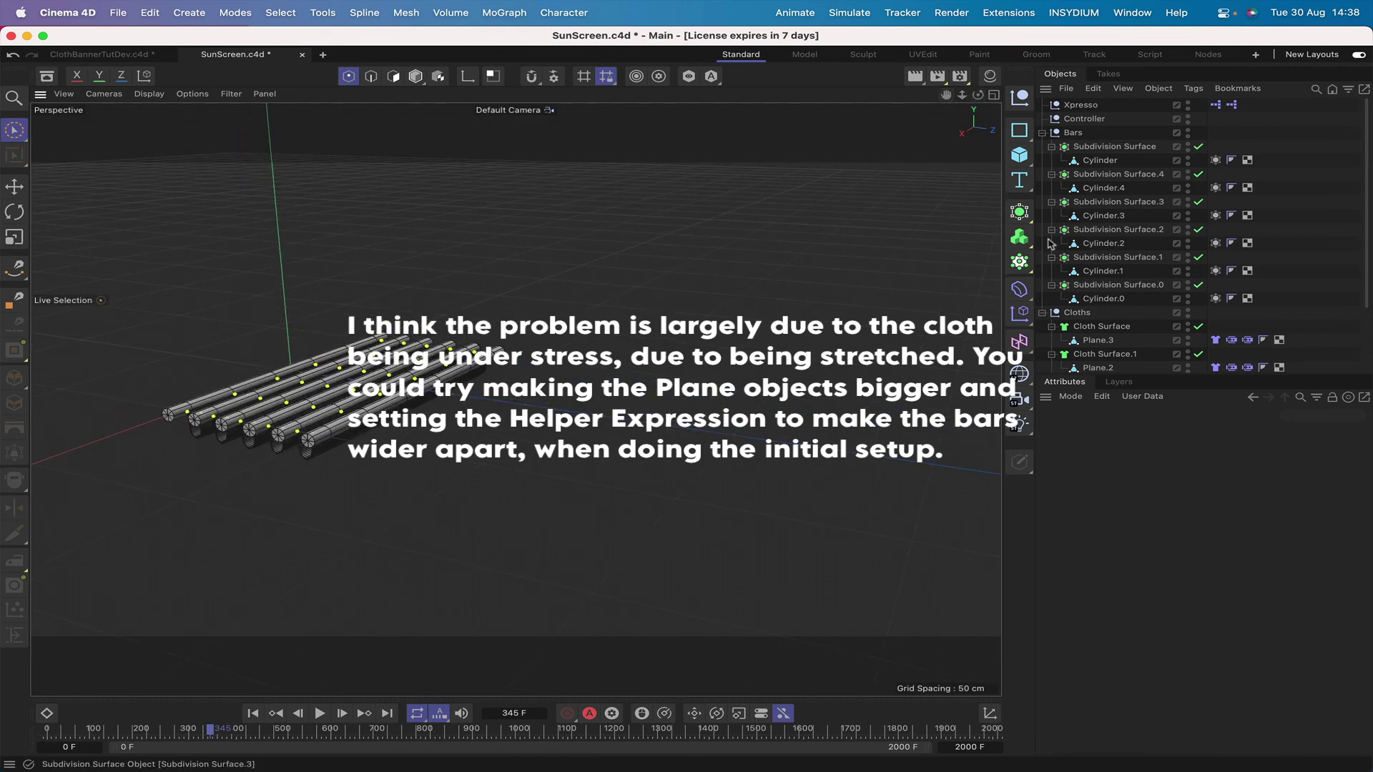
- Group the Bars and Cloths nulls under a new null named SunScreen
click(1042, 133)
click(1042, 147)
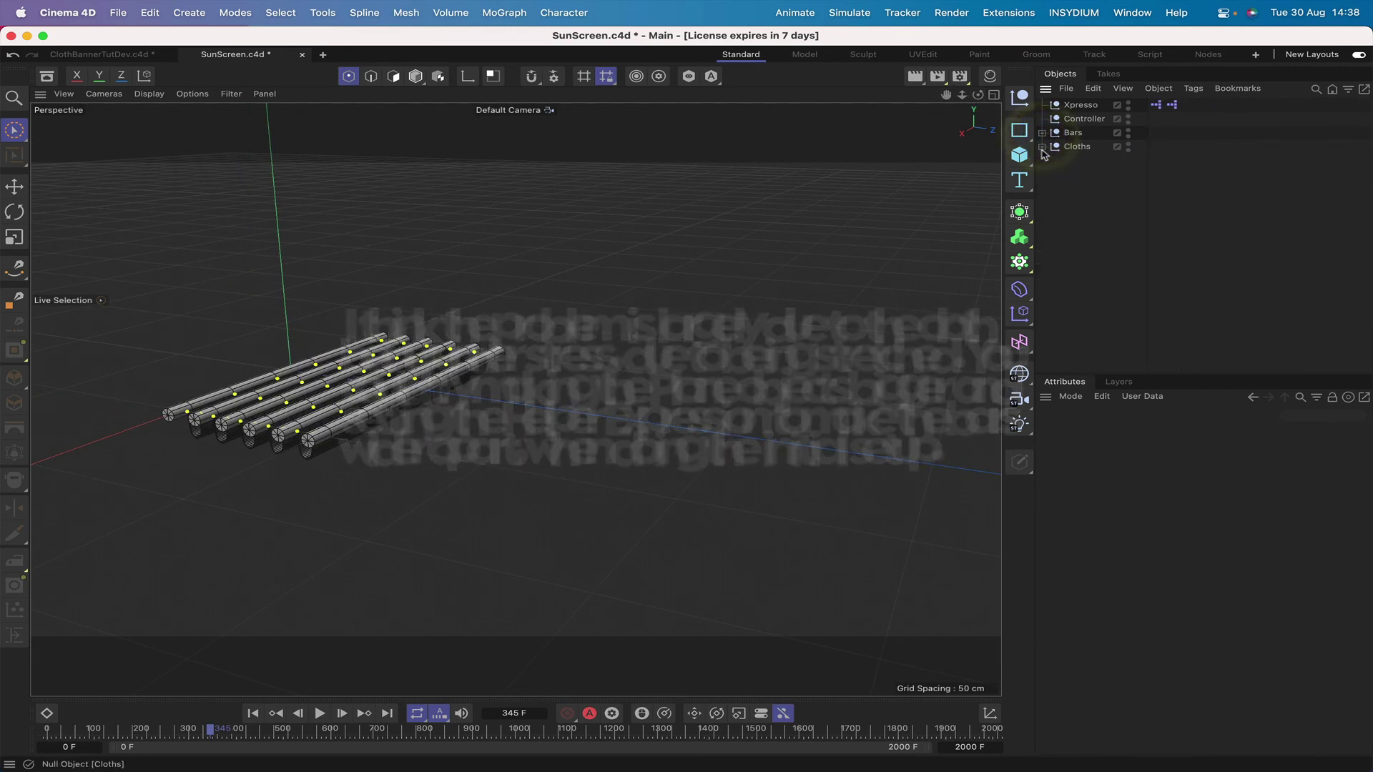
drag(1088, 208, 1058, 135)
key(alt+g)
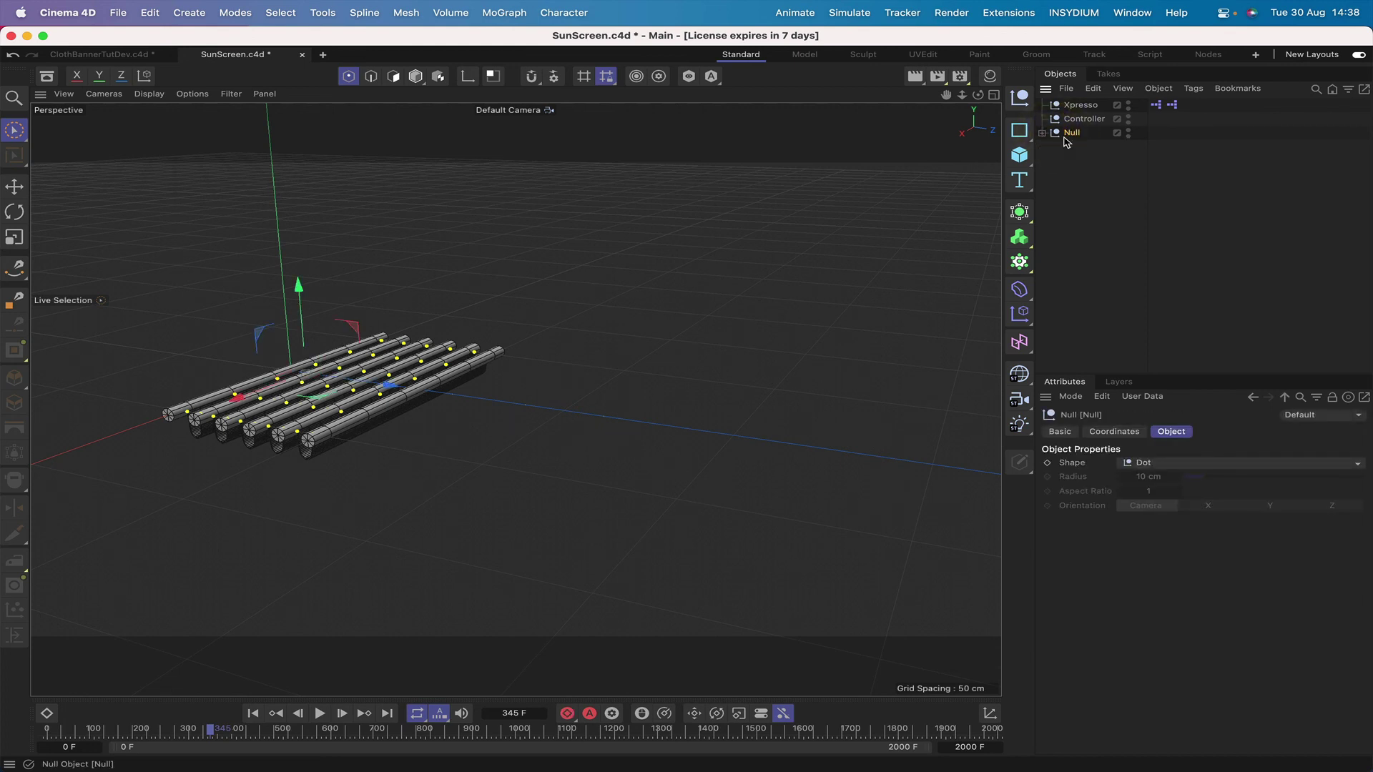
double_click(1066, 134)
text(SunSc)
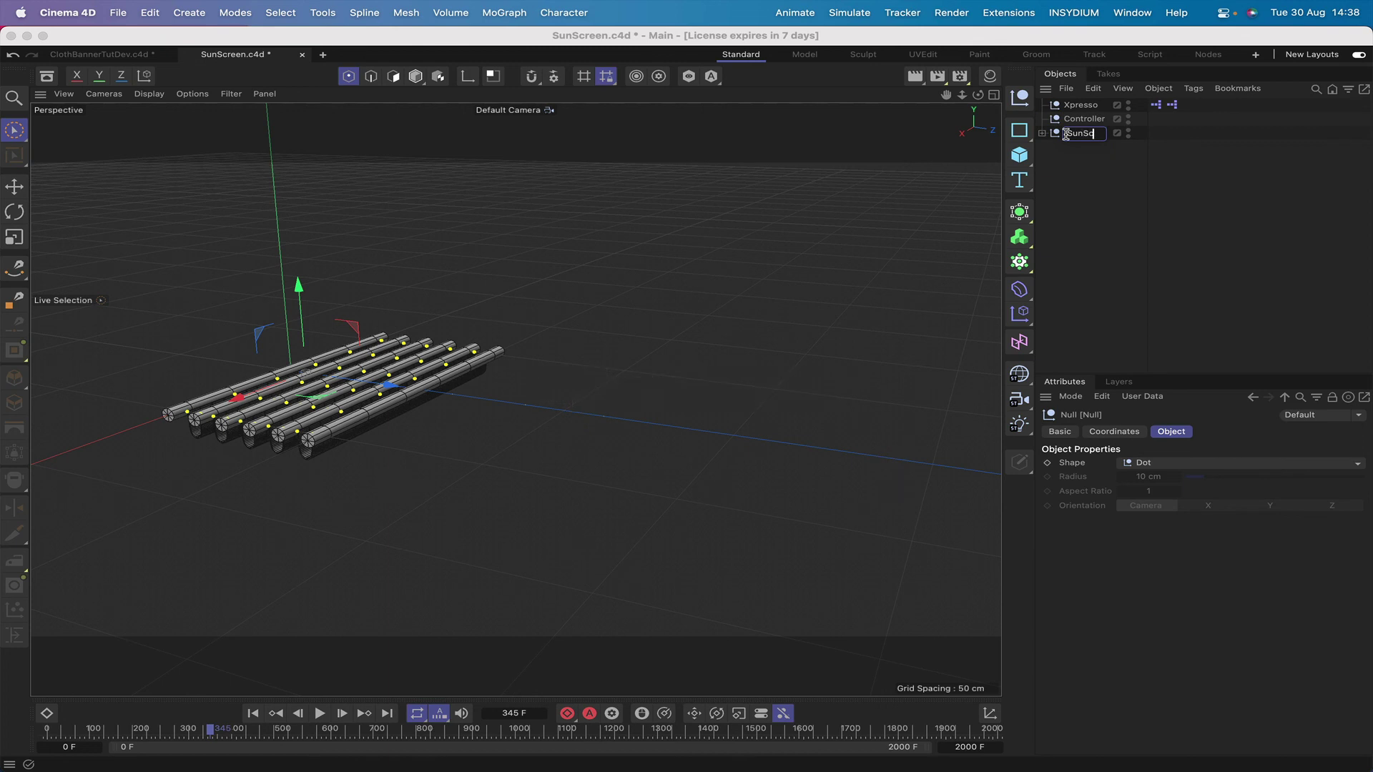
text(reen)
key(Return)
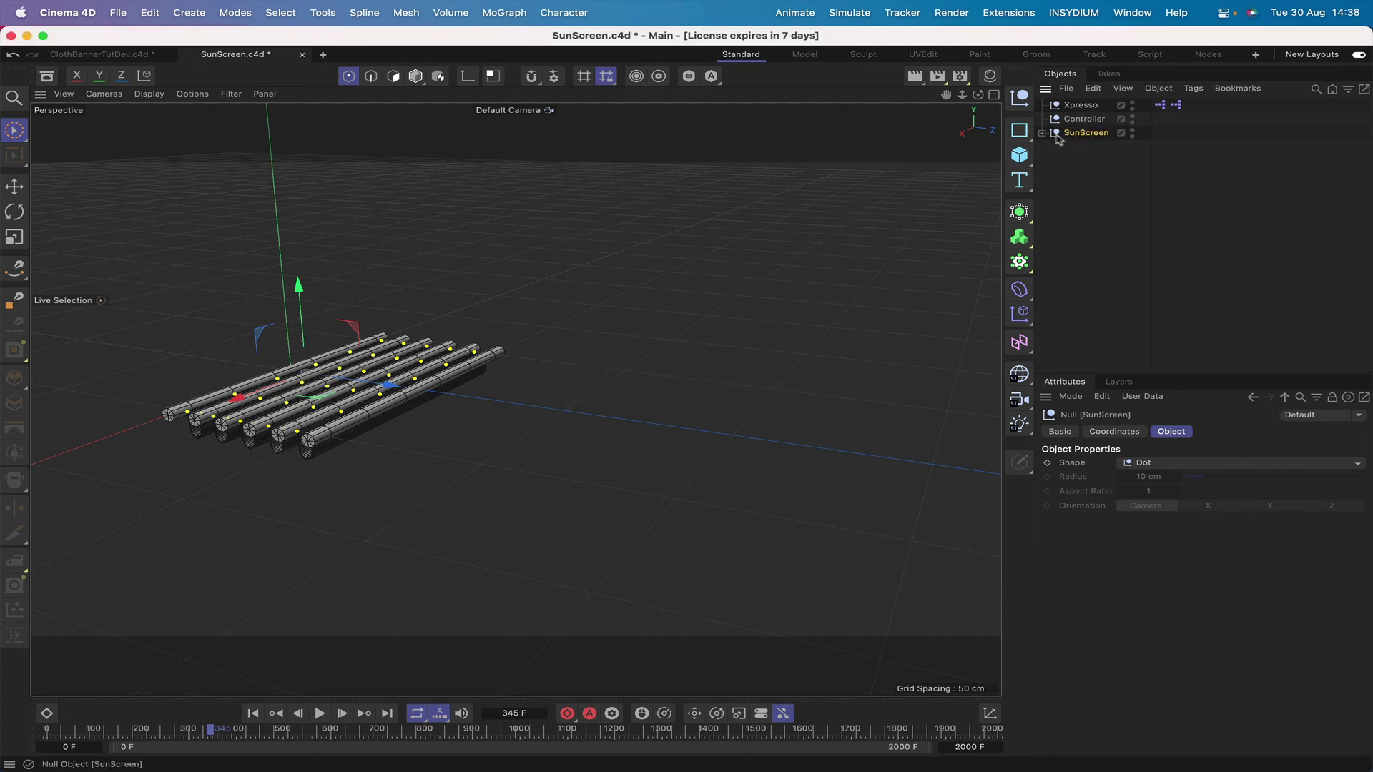
- Move the whole SunScreen group upward along Y and forward along Z
click(1042, 134)
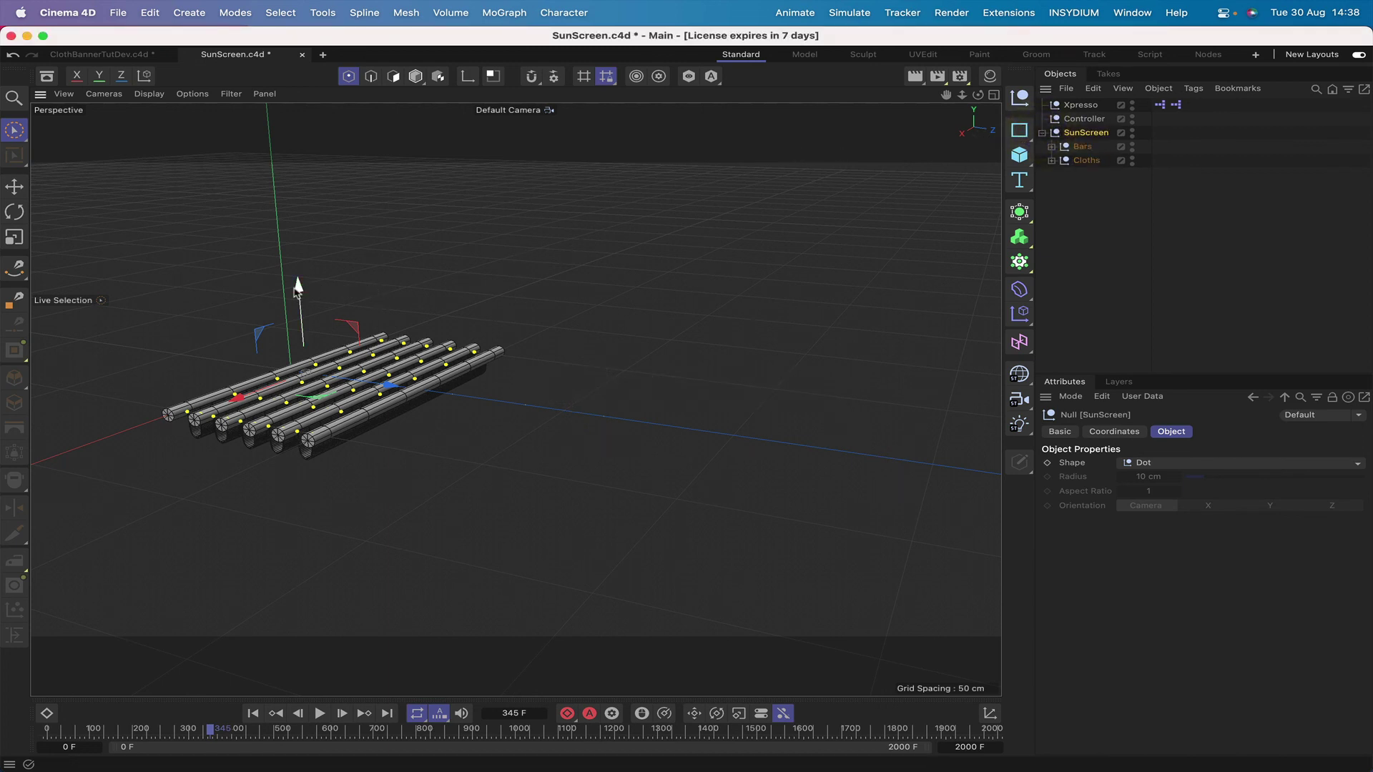
drag(299, 284, 300, 218)
drag(376, 320, 490, 337)
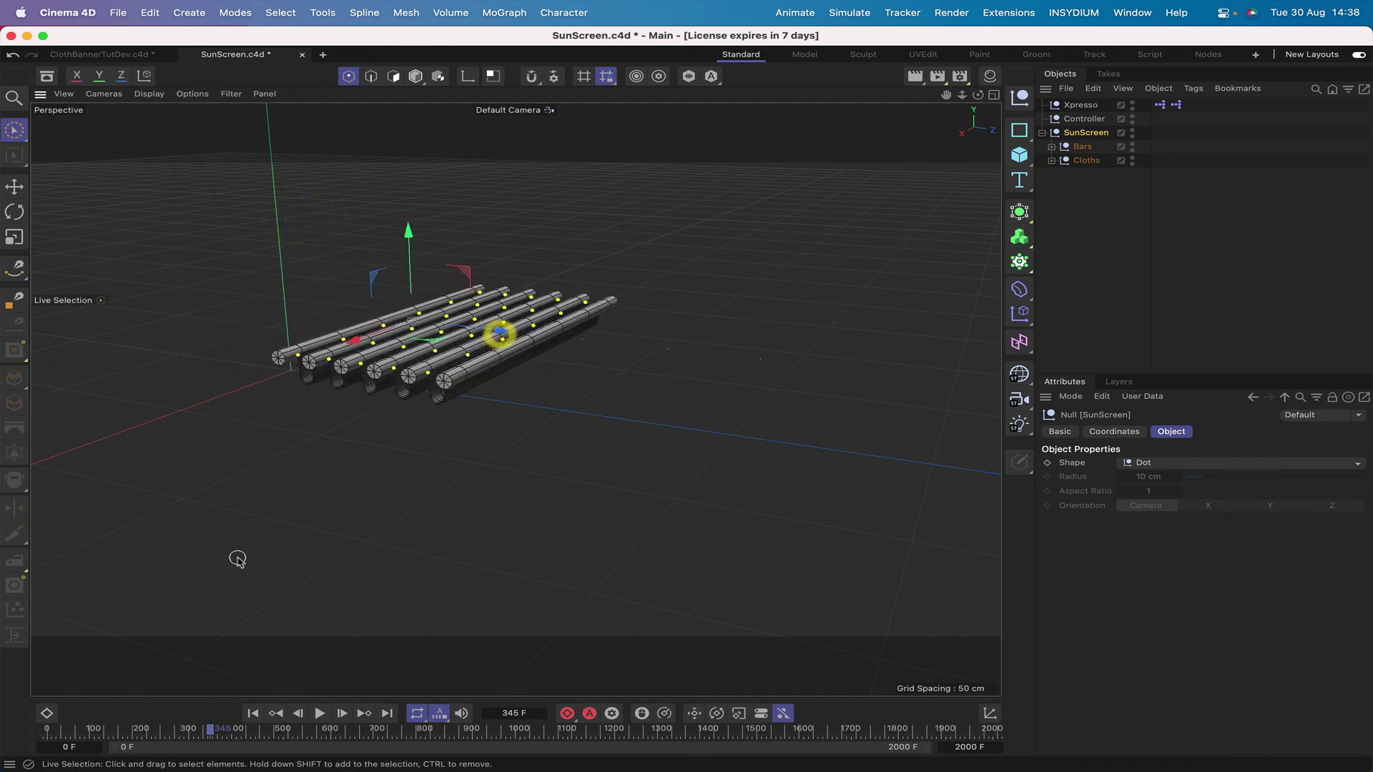
- Play the animation from the start to check the repositioned sun screen, and return to the first frame
click(319, 713)
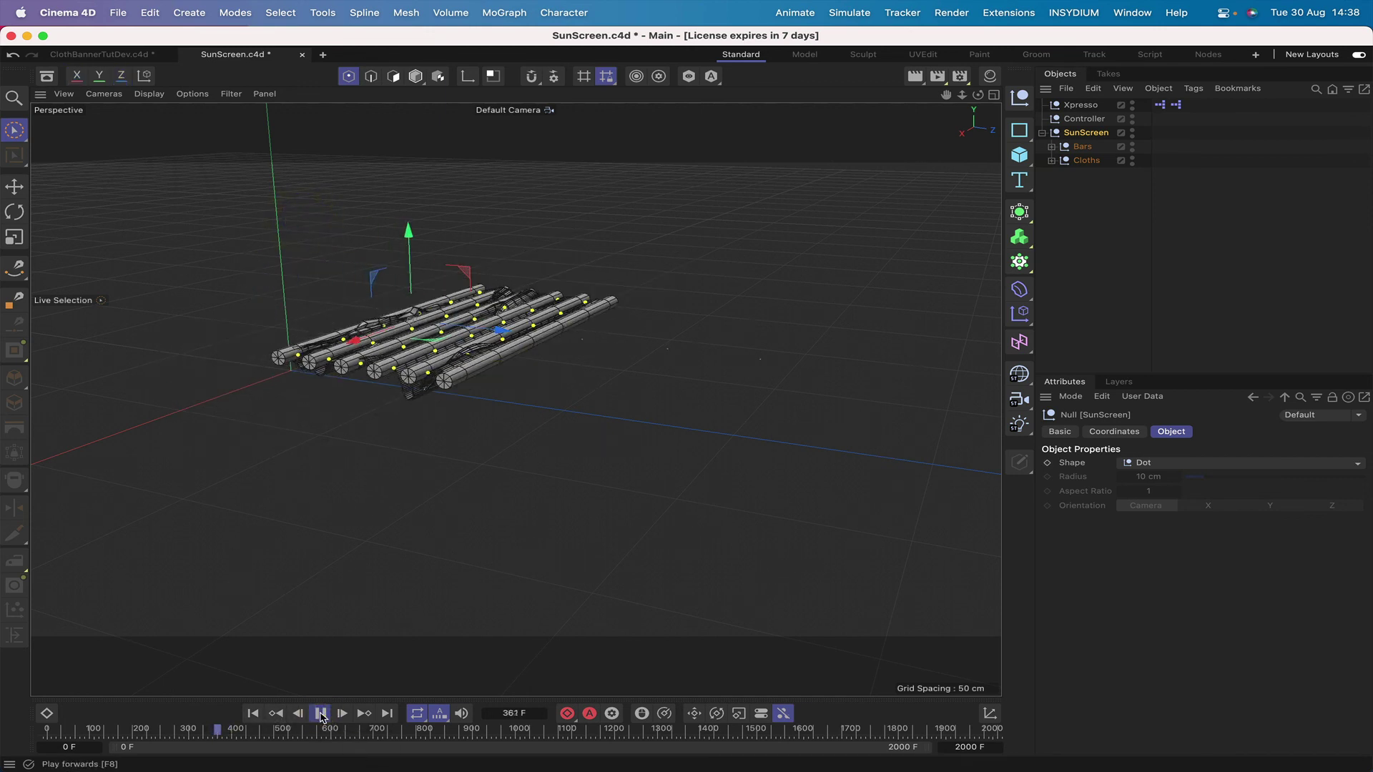
click(253, 713)
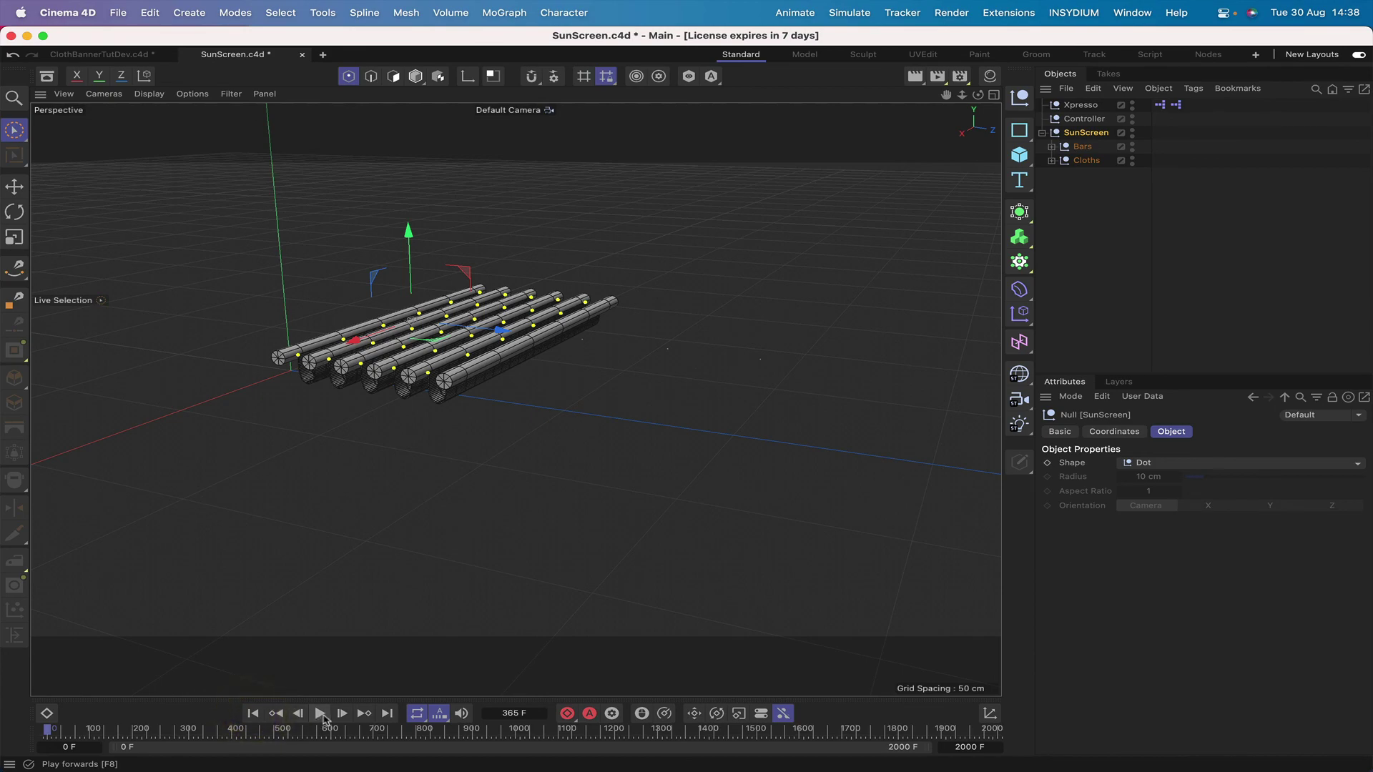
click(320, 713)
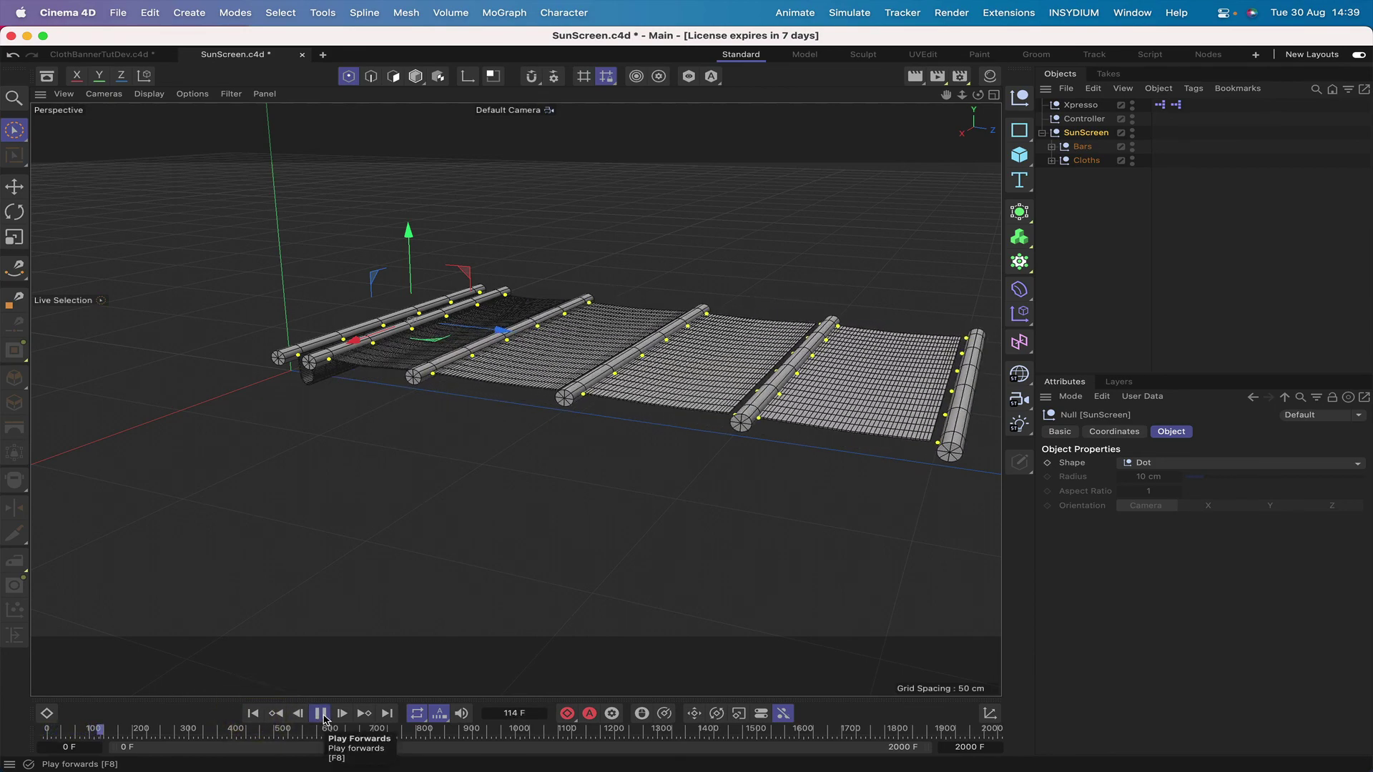
click(321, 713)
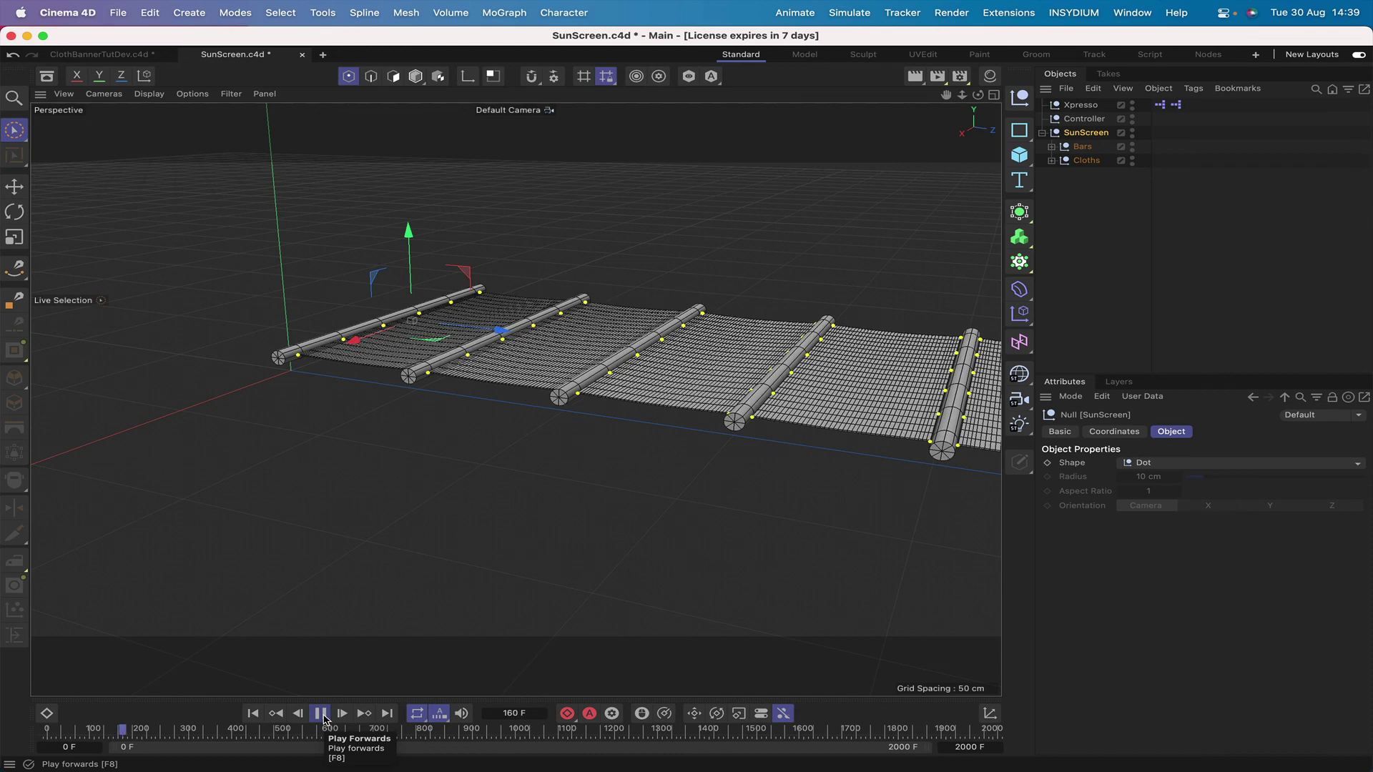
click(251, 713)
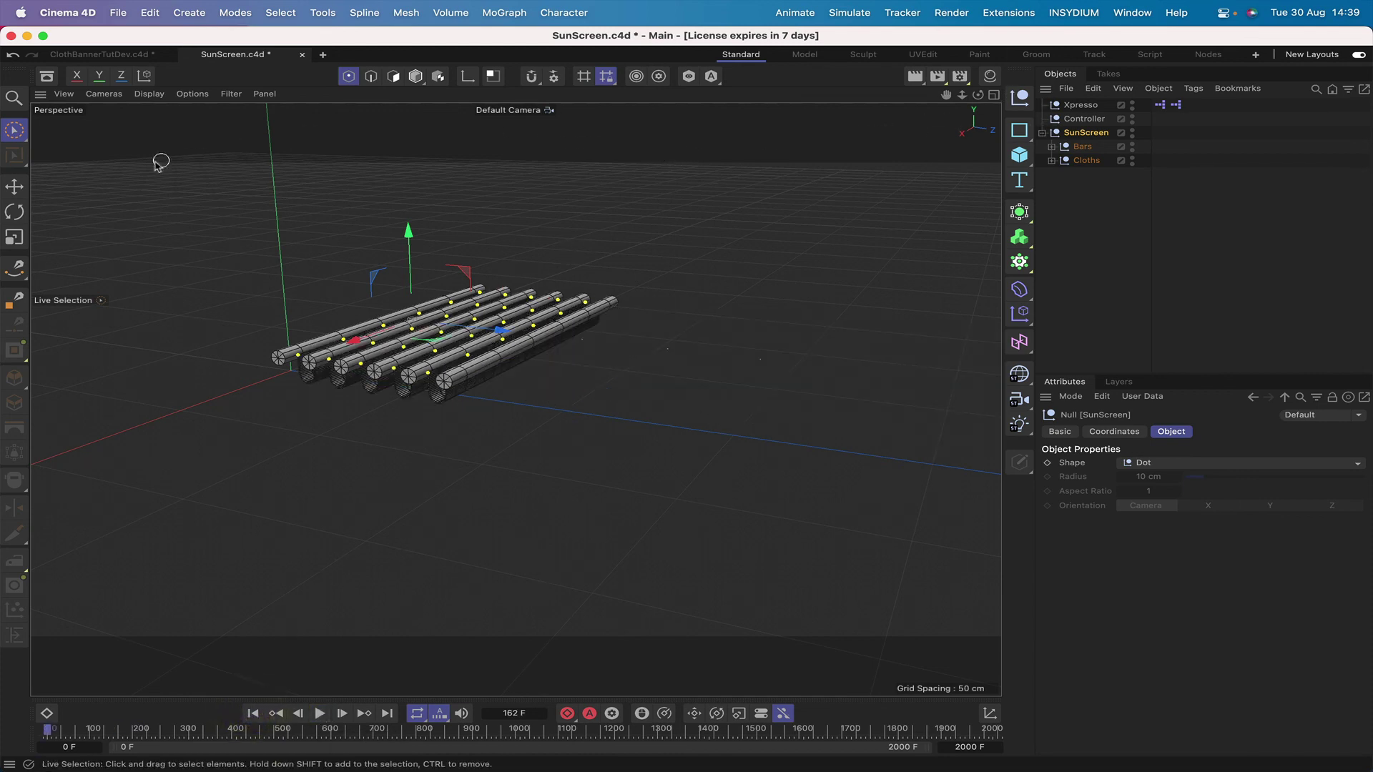
- Tilt the SunScreen group slightly about its X axis and play the animation to check it
click(15, 212)
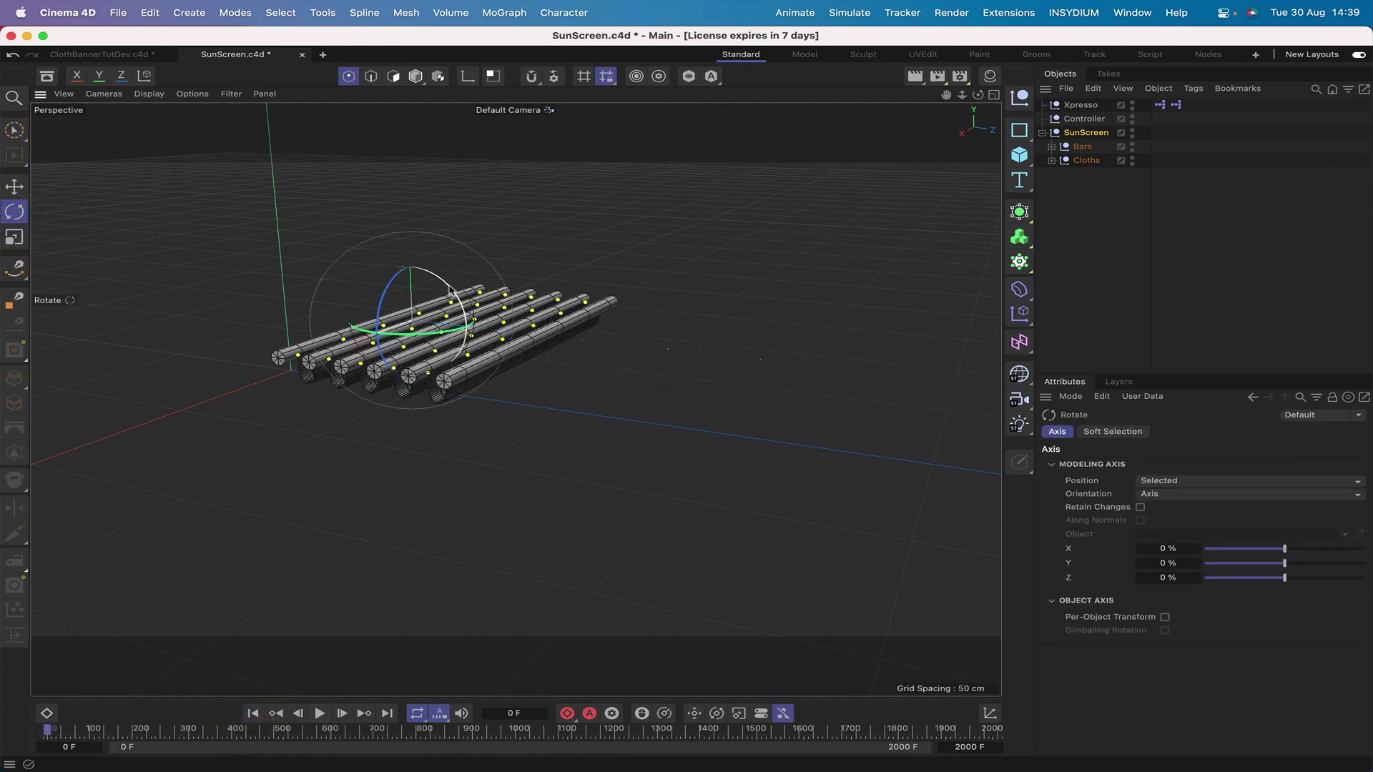
drag(448, 288, 455, 299)
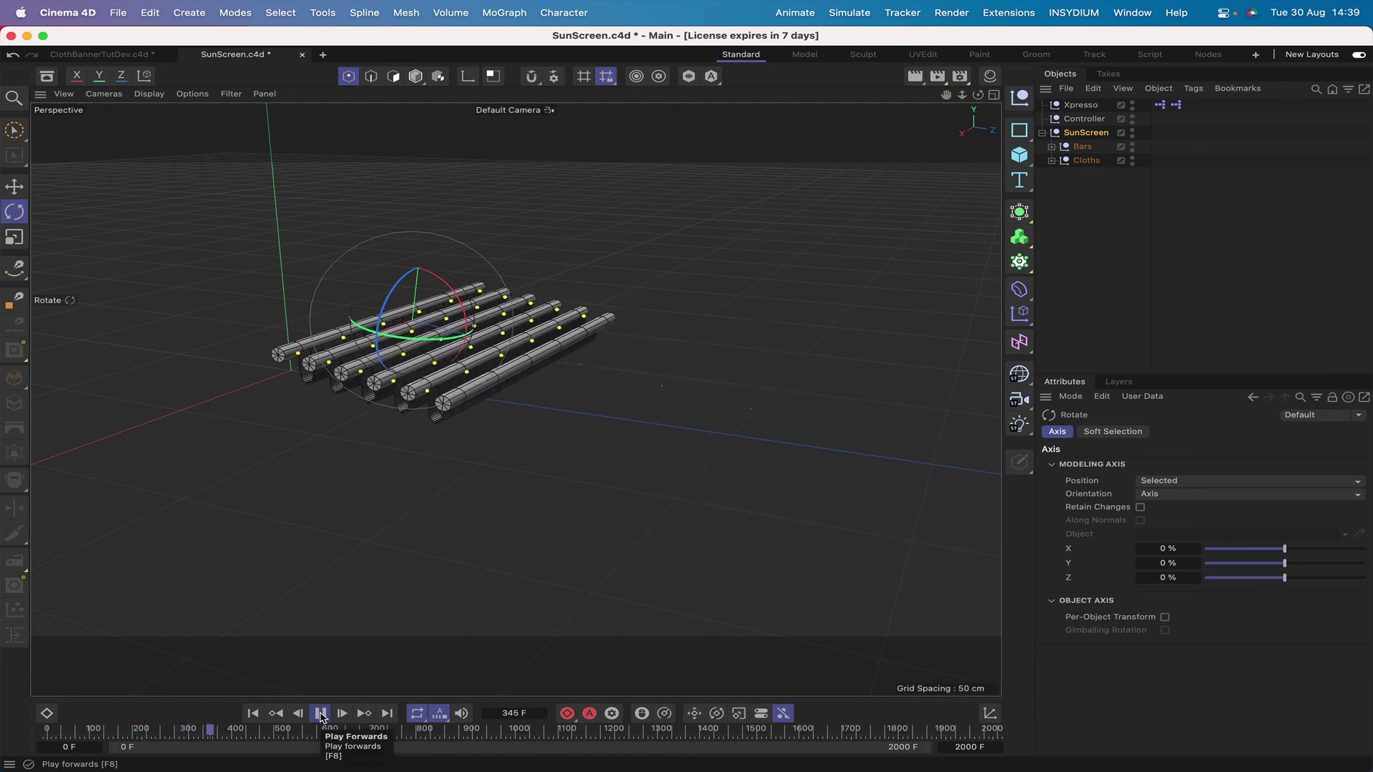
click(322, 715)
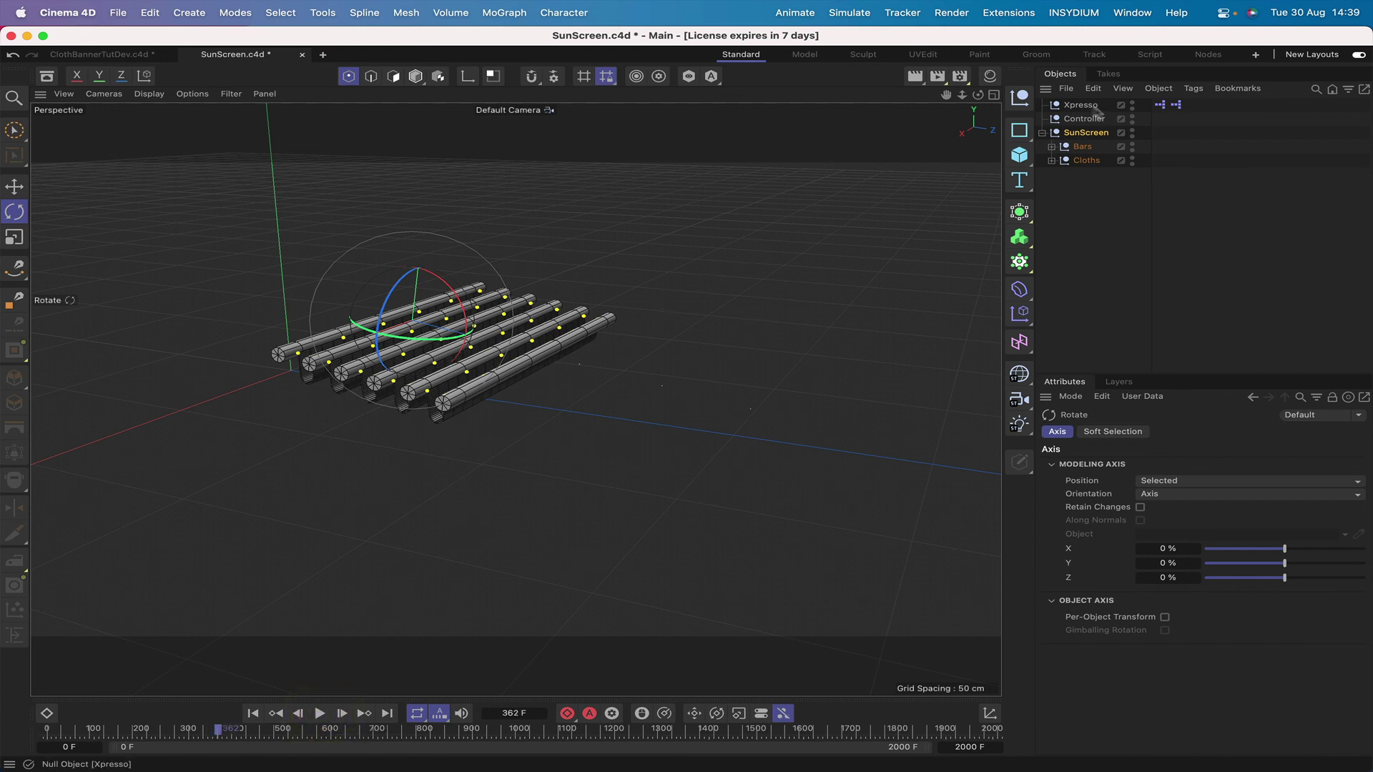
- Deselect the SunScreen group and replay the animation from the start to review the tilted screen in a low side view
drag(977, 96, 980, 100)
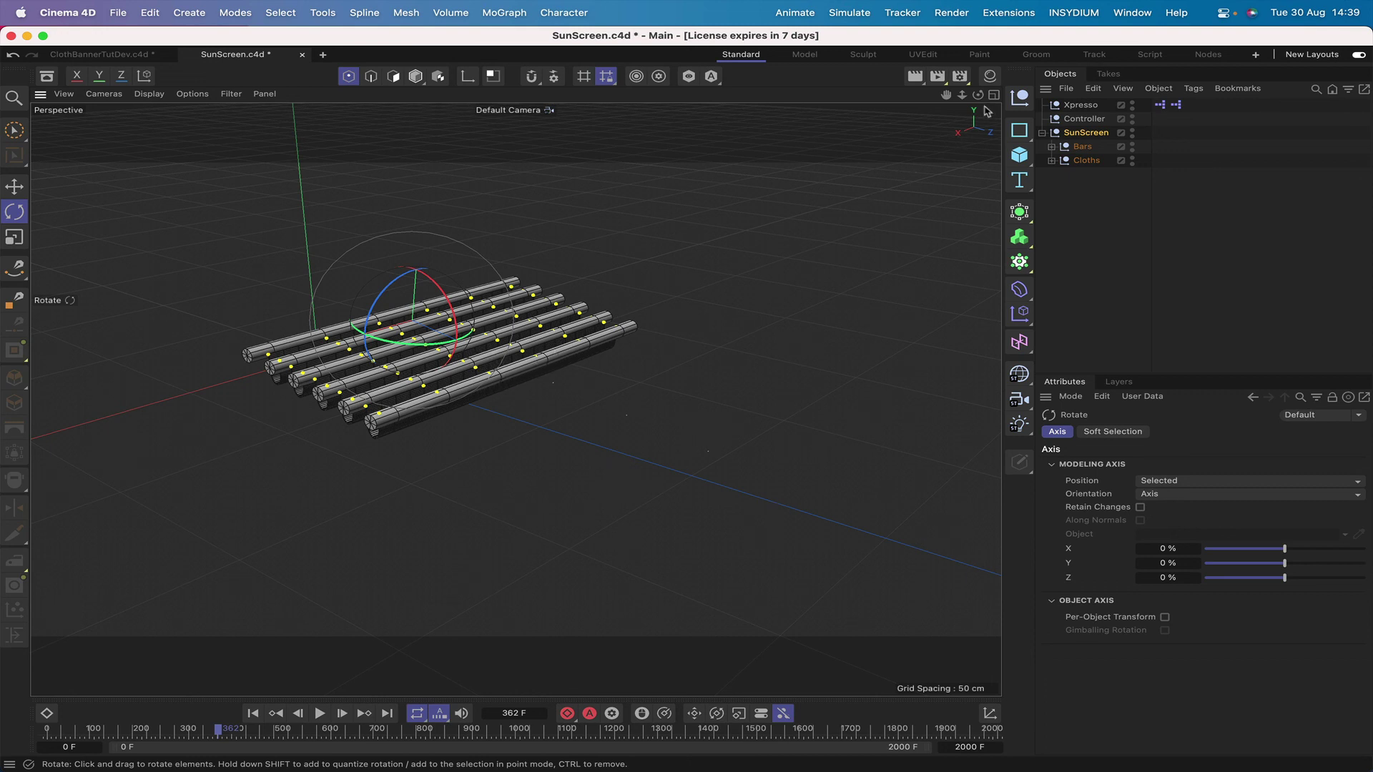
drag(978, 94, 937, 117)
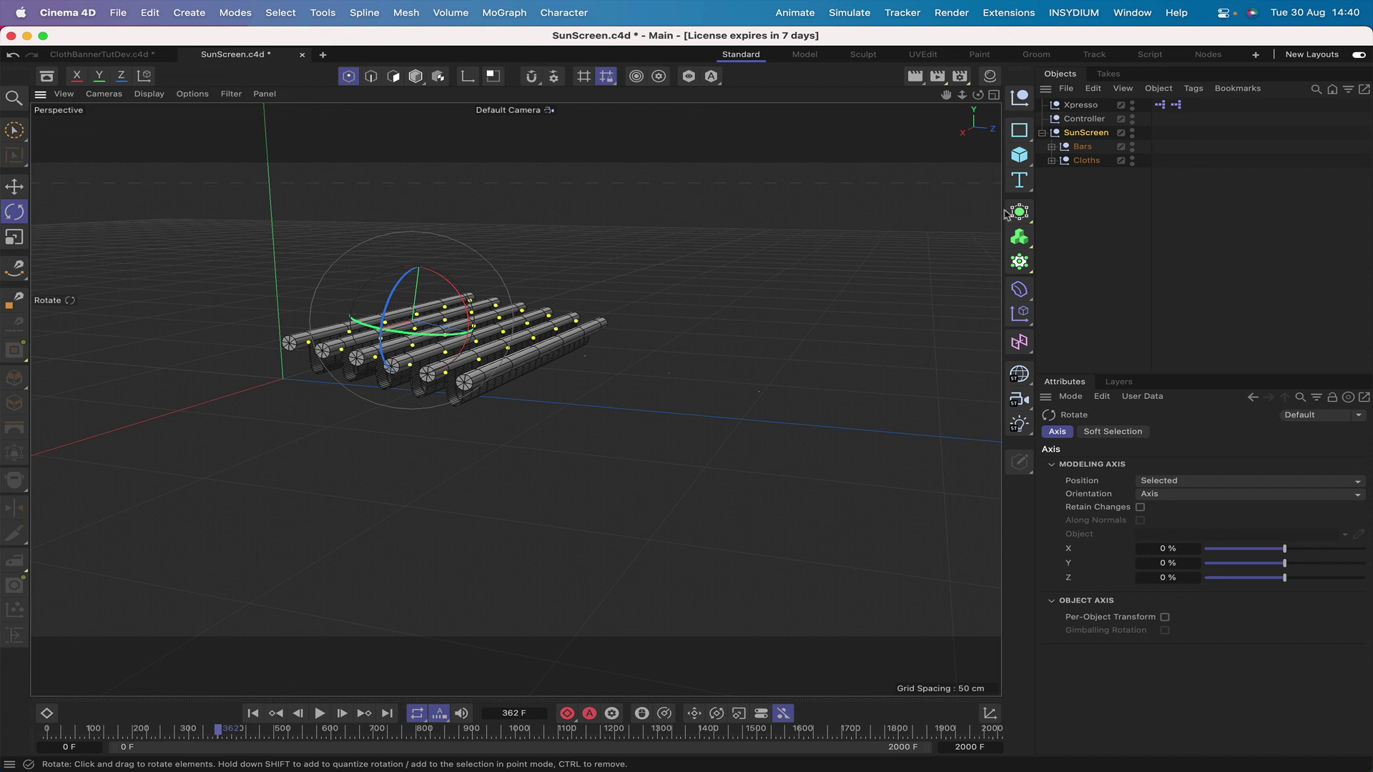
click(1081, 219)
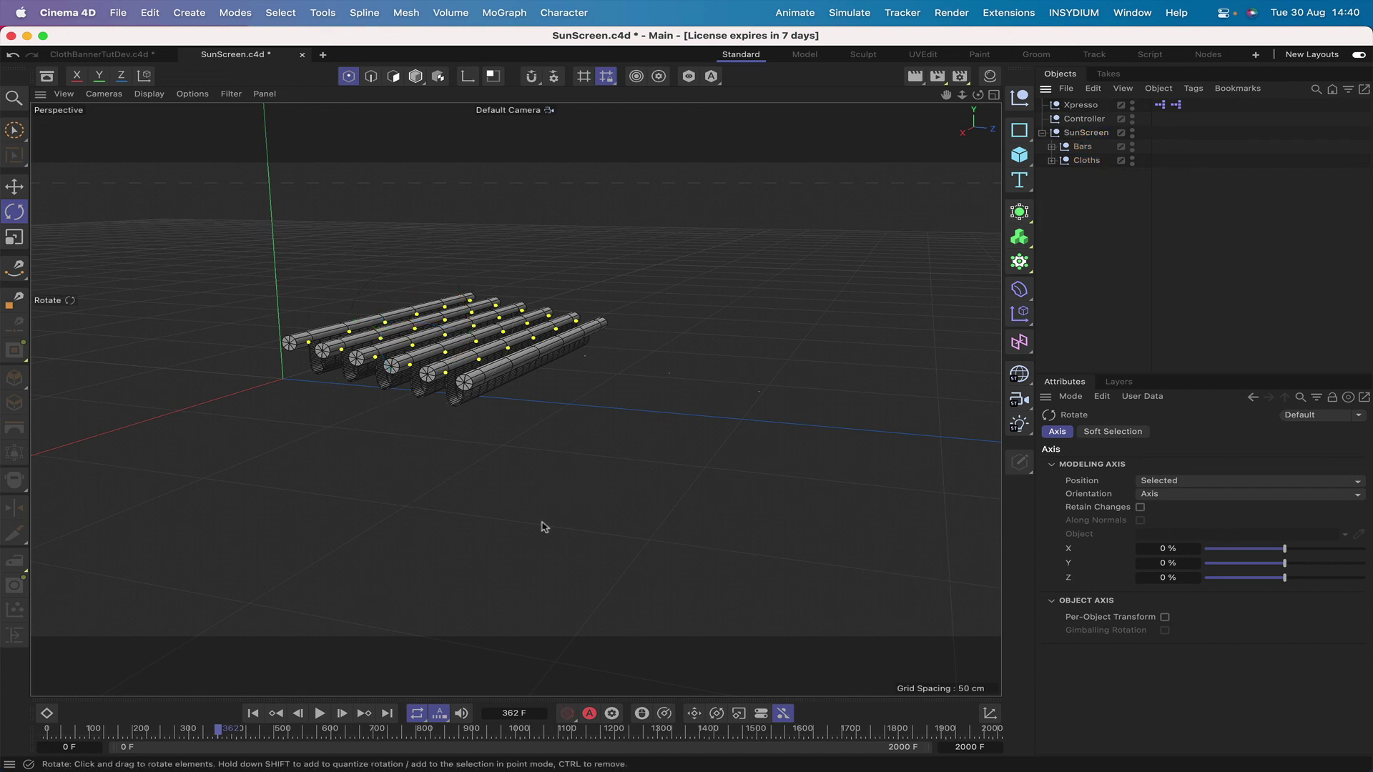
click(320, 714)
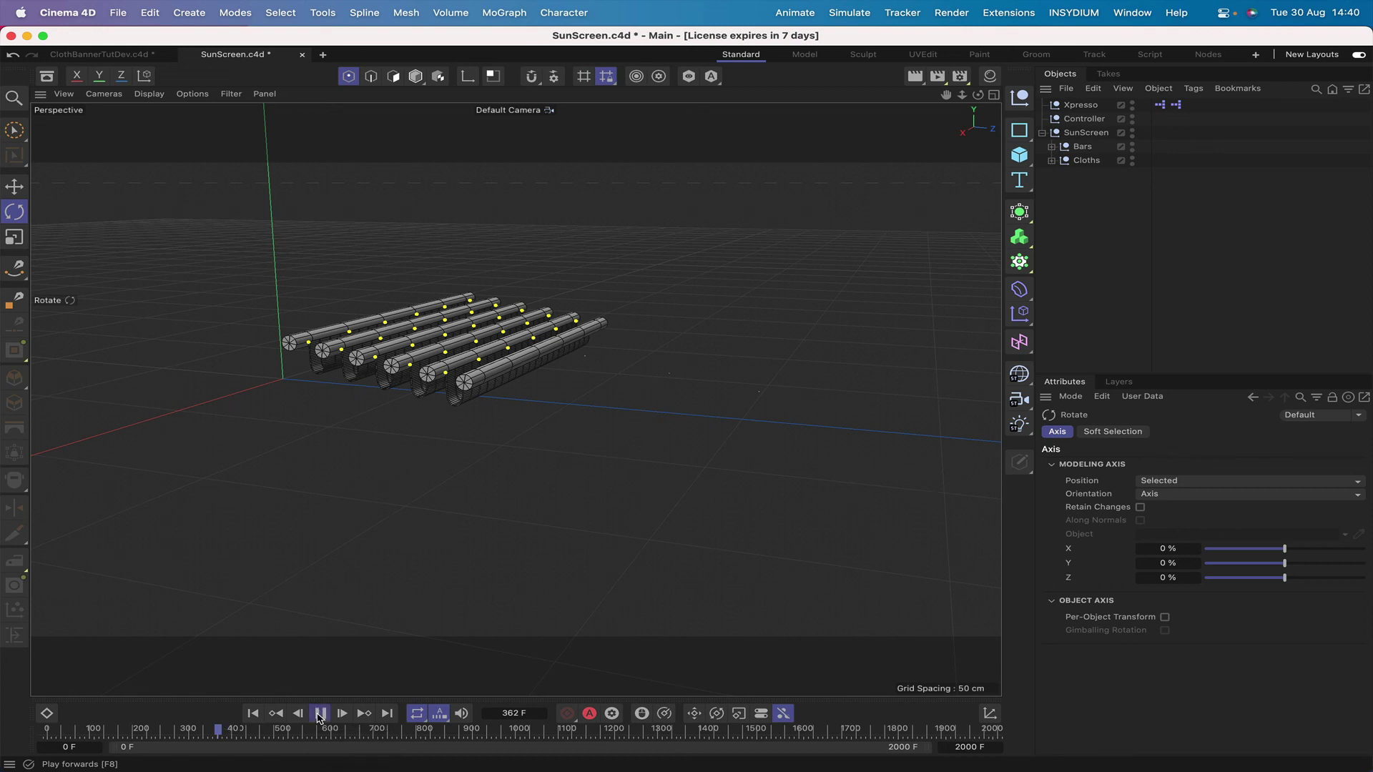
click(254, 714)
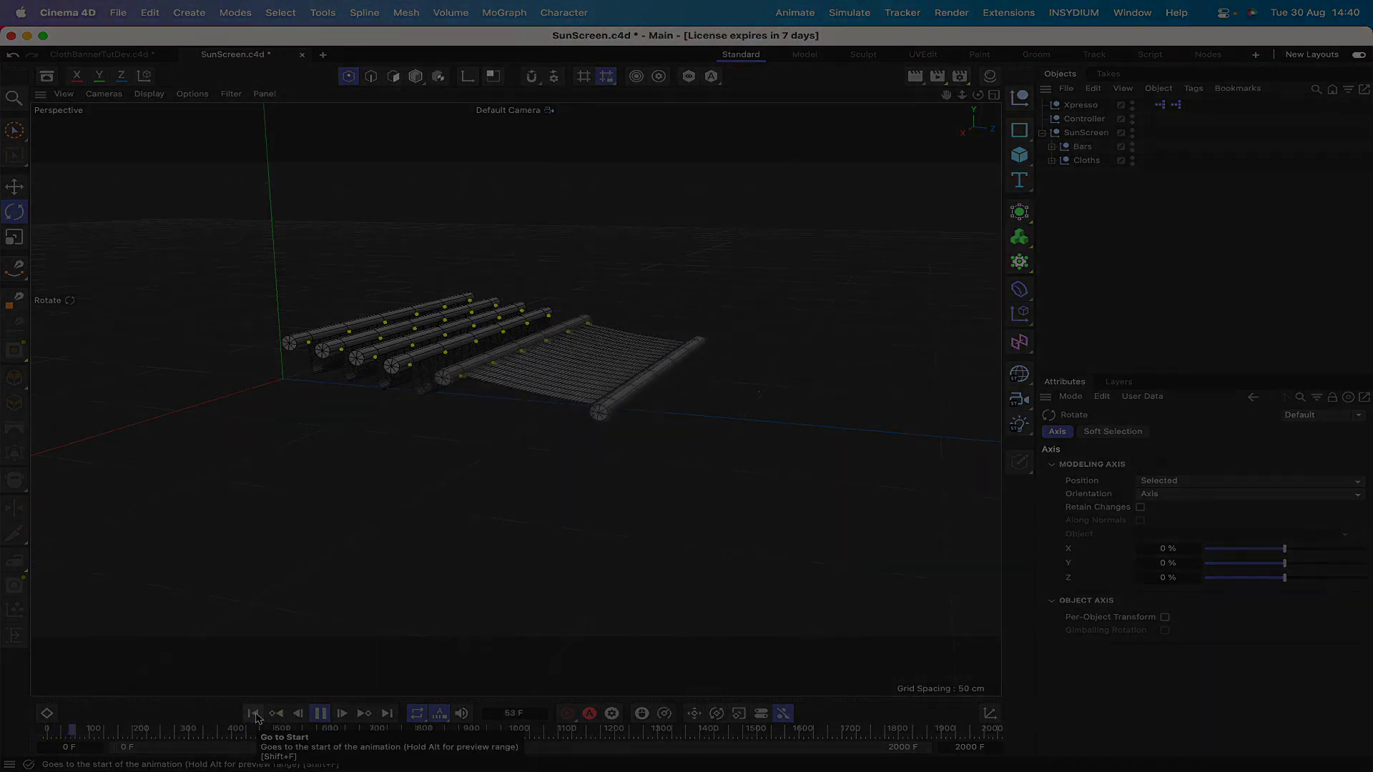